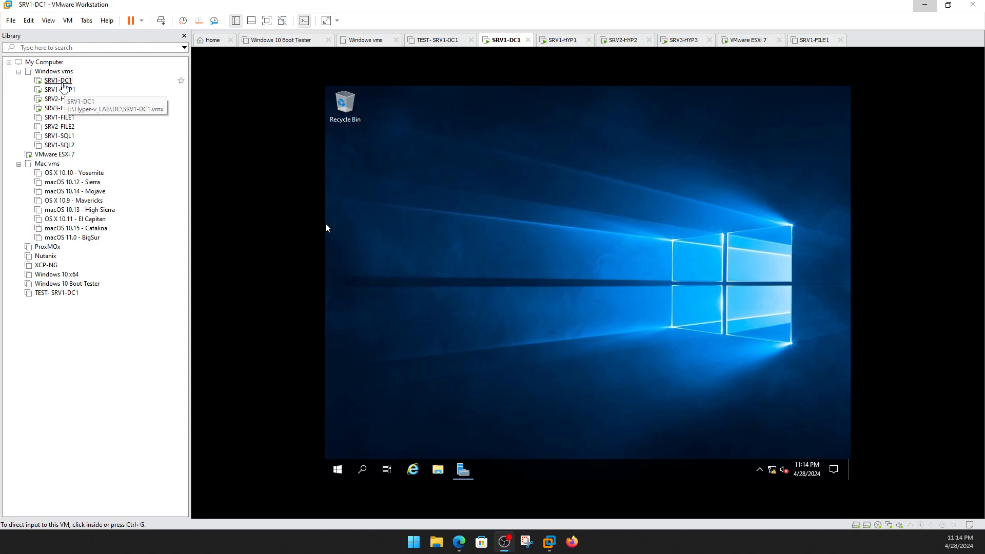
Open Server Manager's Dashboard inside the SRV1-DC1 virtual machine.
click(62, 82)
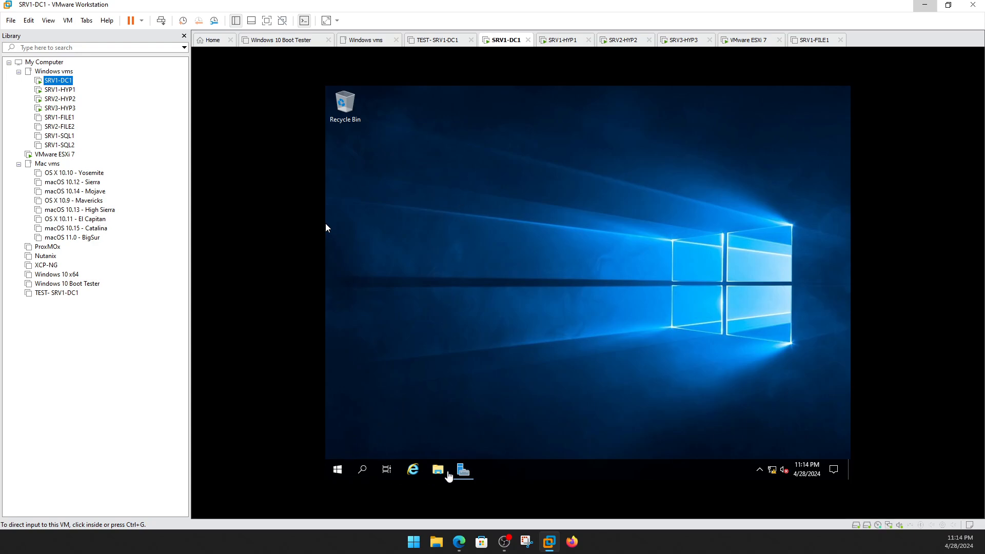
click(464, 469)
click(464, 469)
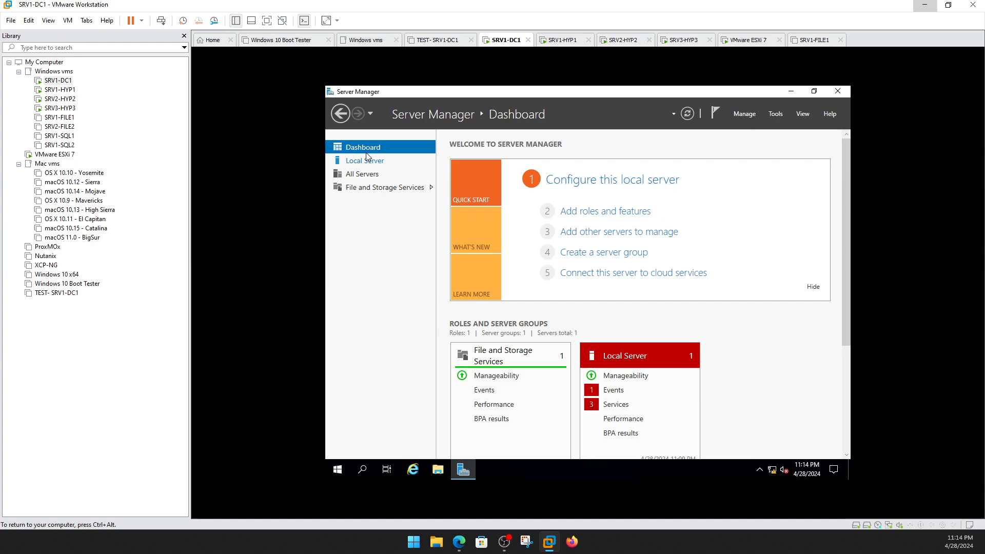
Show SRVDC1's Local Server properties and open File Explorer at Quick access.
click(356, 161)
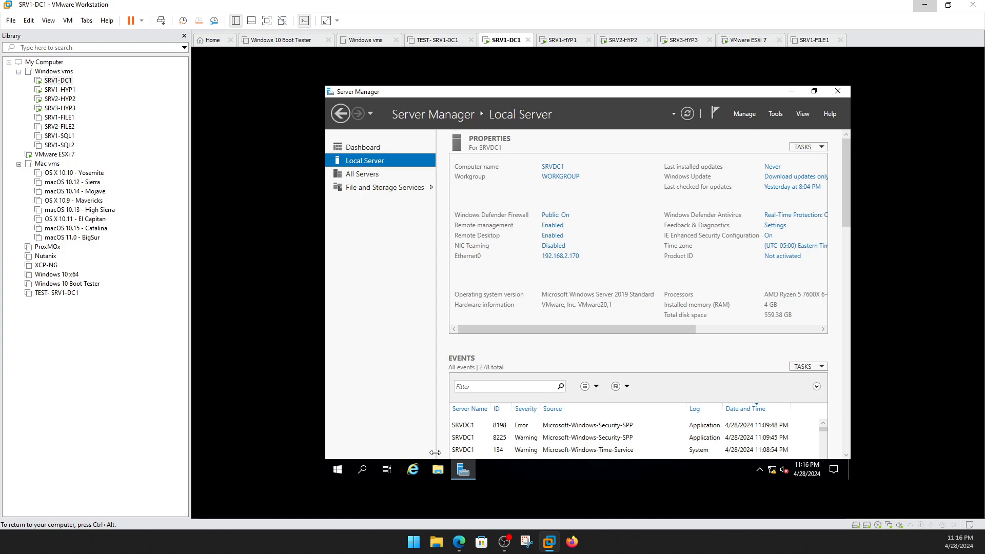
click(434, 473)
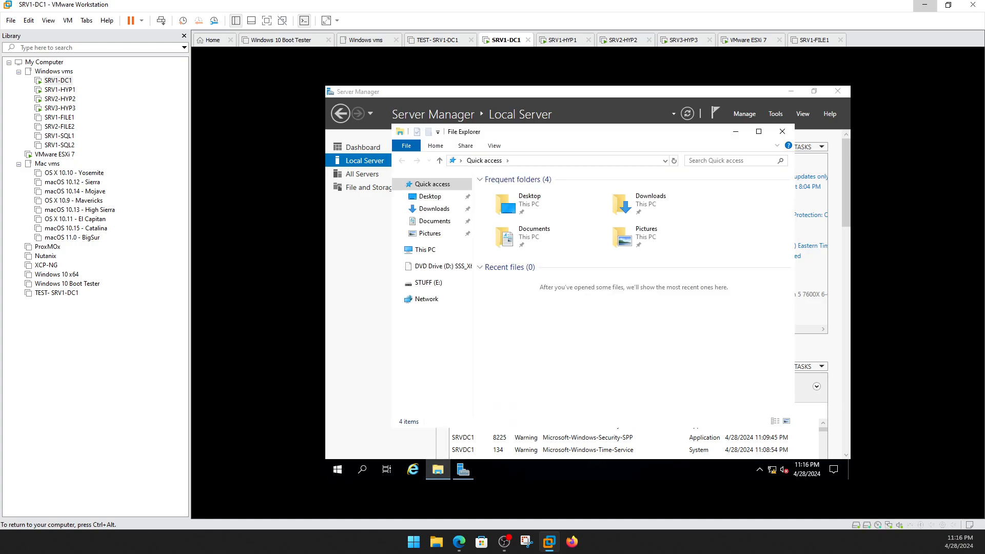
Browse the DVD drive and Local Disk (C:) with its sources folder, then minimize File Explorer.
click(416, 272)
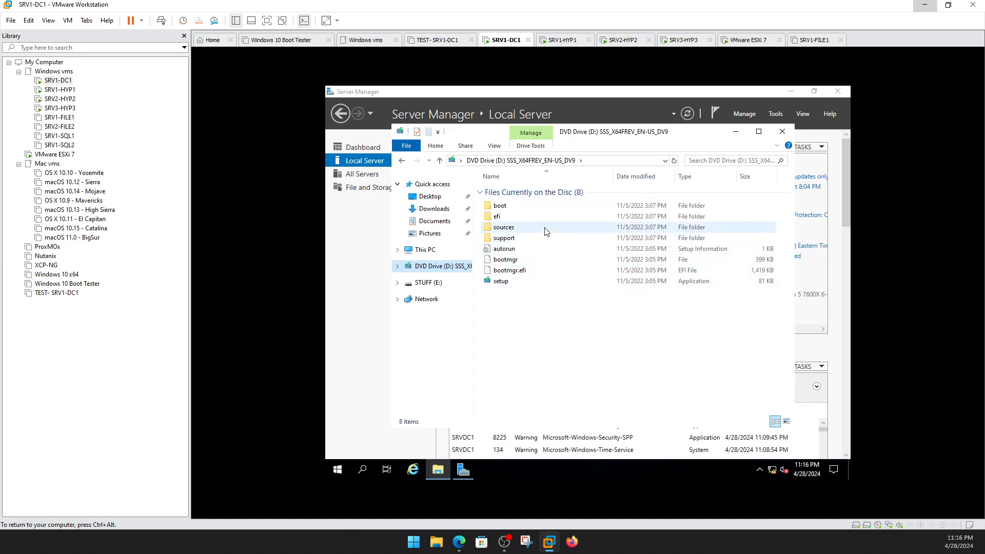
click(501, 230)
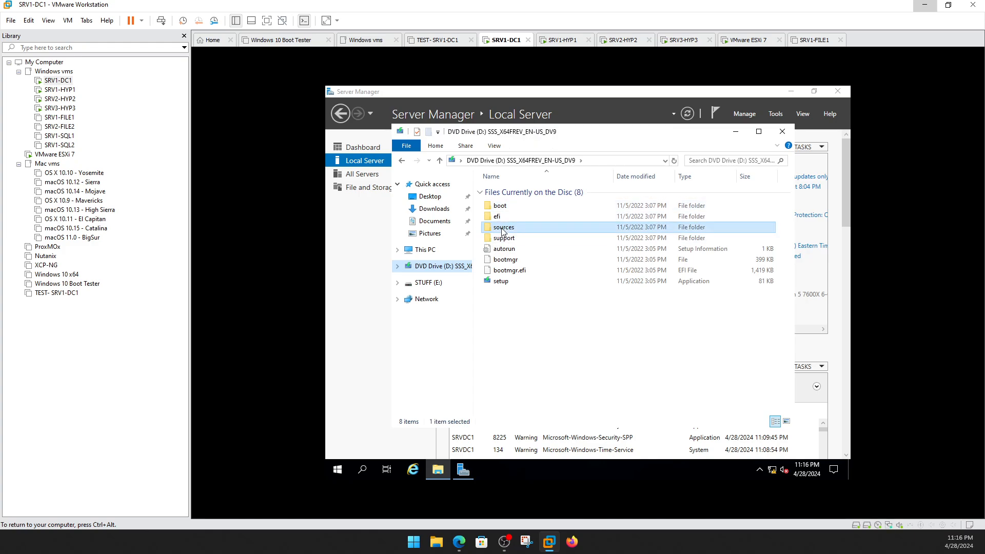
click(439, 250)
click(529, 336)
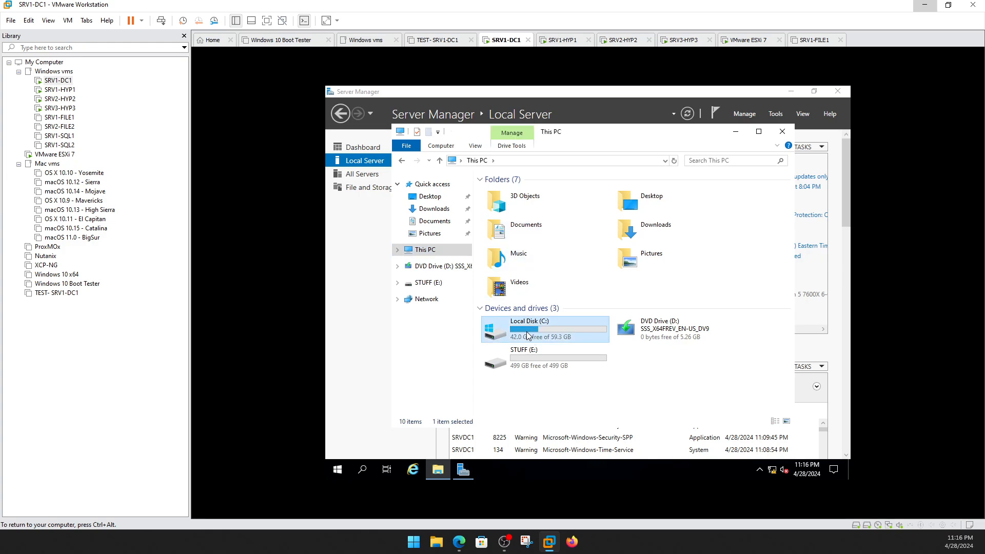
double_click(528, 335)
click(503, 226)
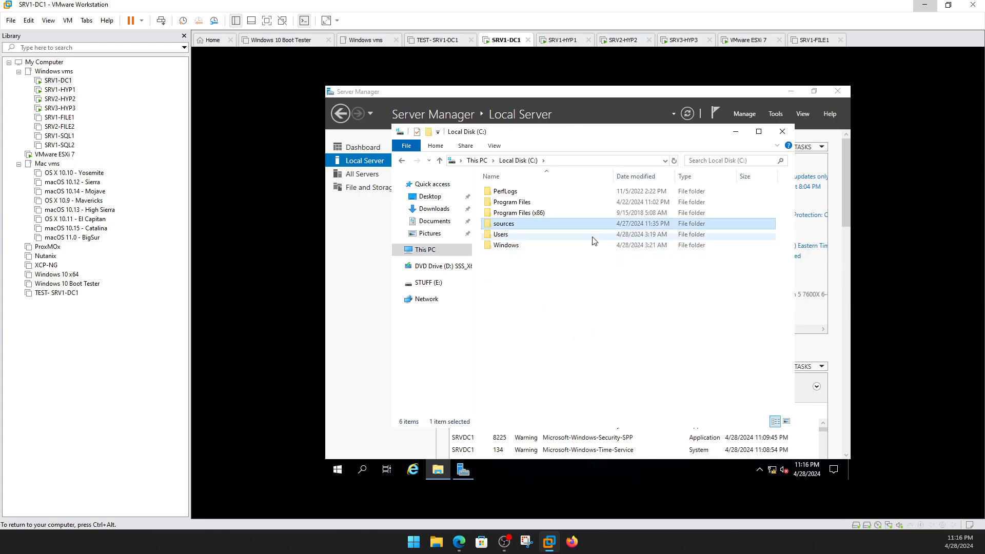
click(547, 299)
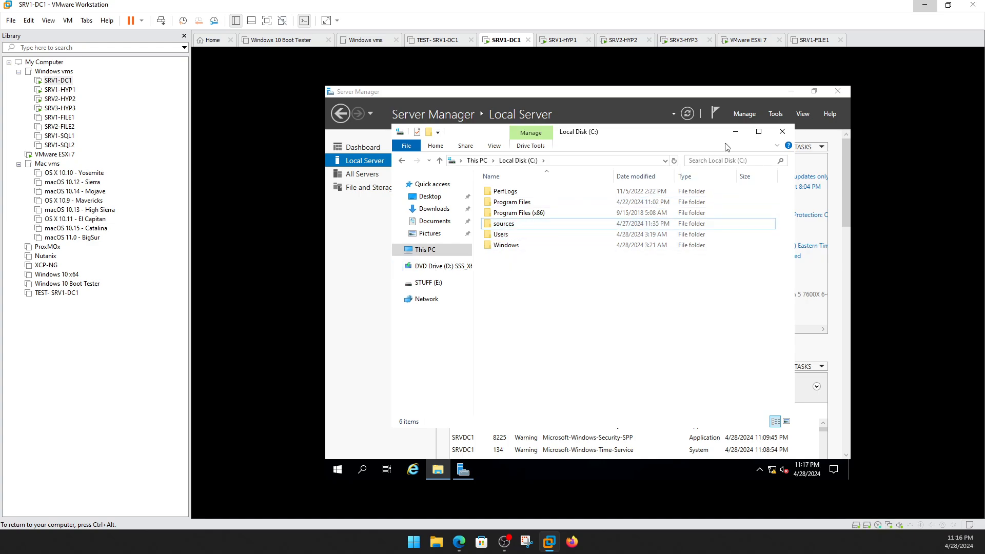
click(736, 131)
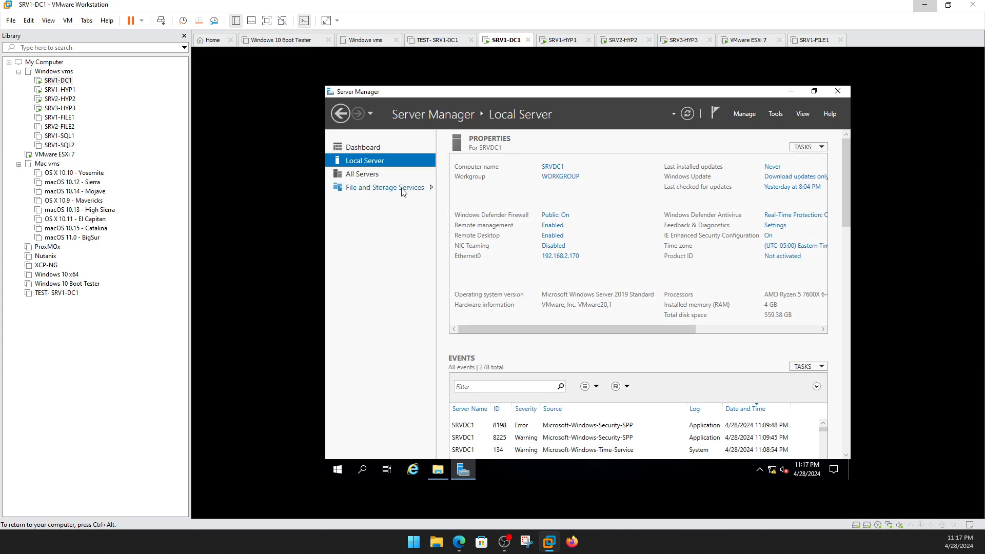
Start the Add Roles and Features Wizard with role-based installation targeting SRVDC1.
click(353, 150)
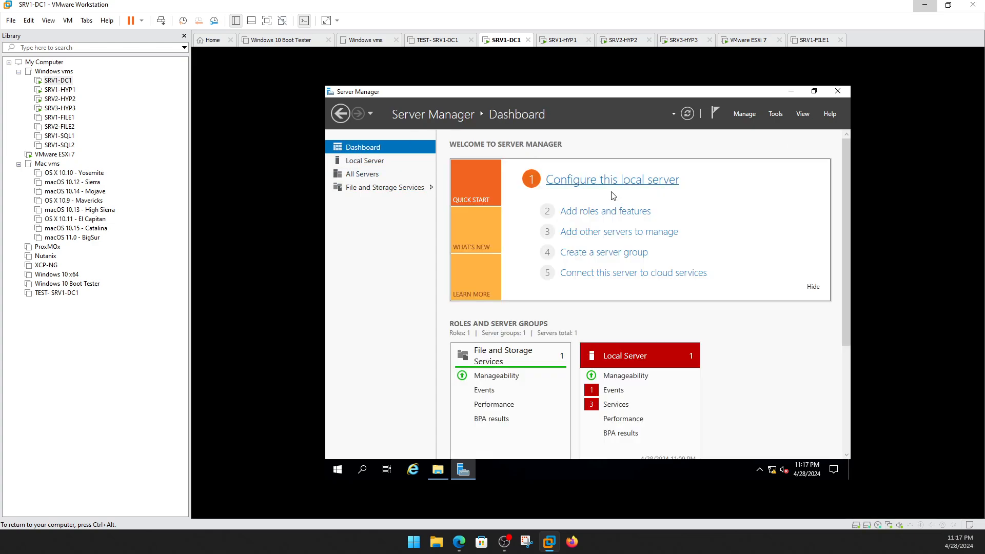
click(593, 212)
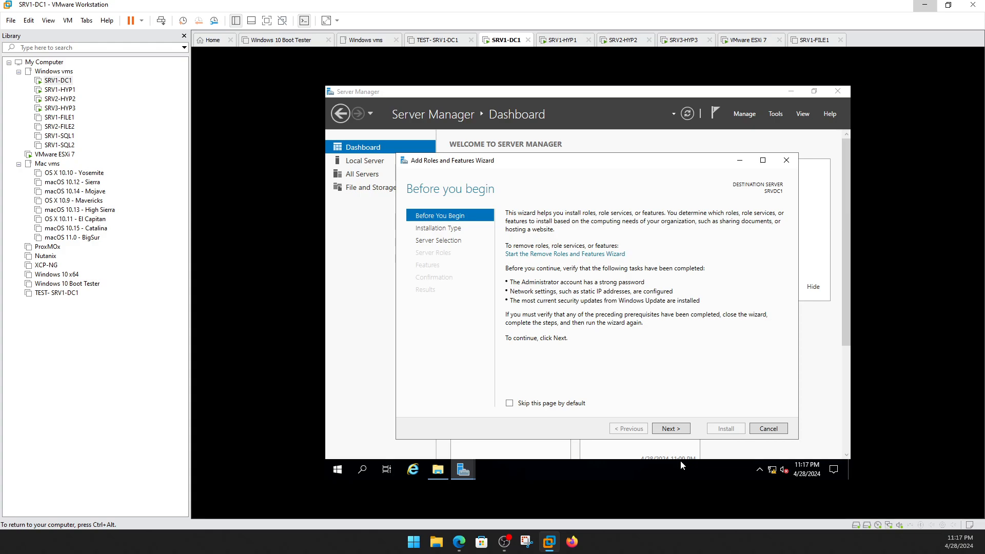
click(677, 432)
click(678, 432)
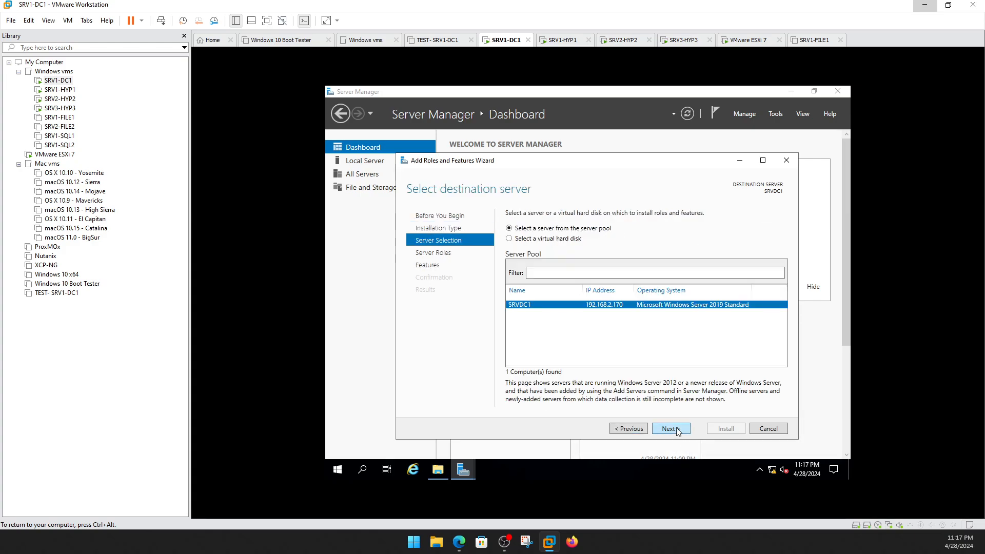
click(638, 432)
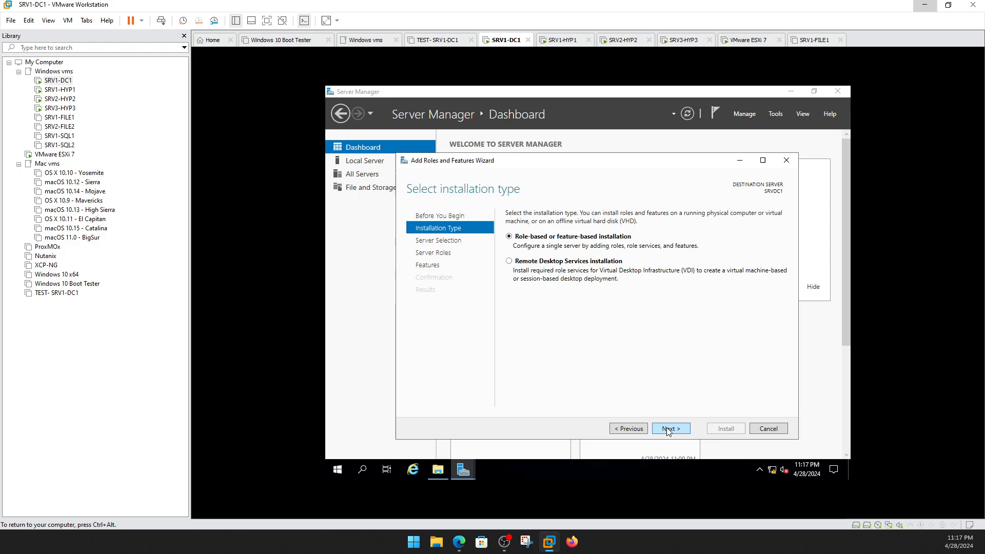
click(669, 431)
click(669, 429)
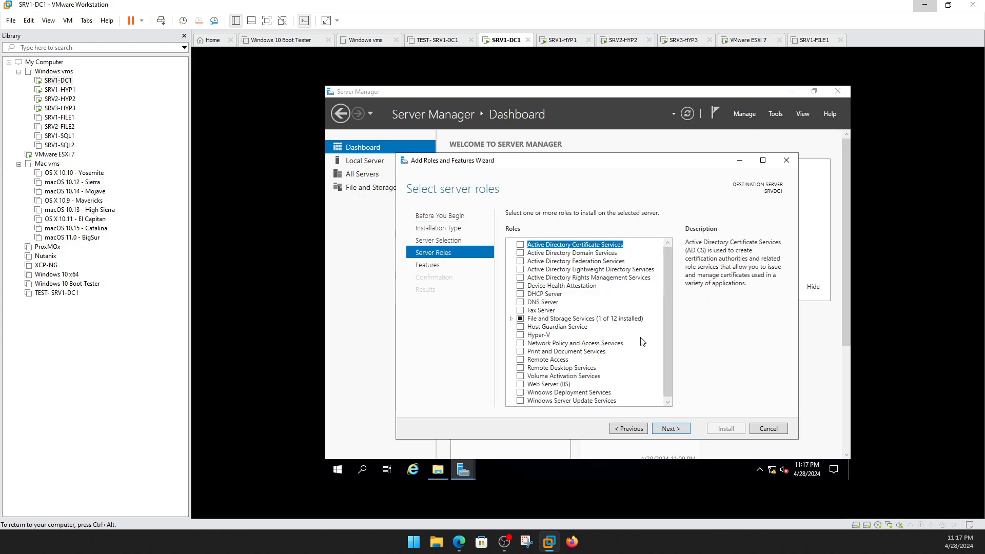
Select the Active Directory Domain Services and DNS Server roles, adding their required tools.
click(520, 253)
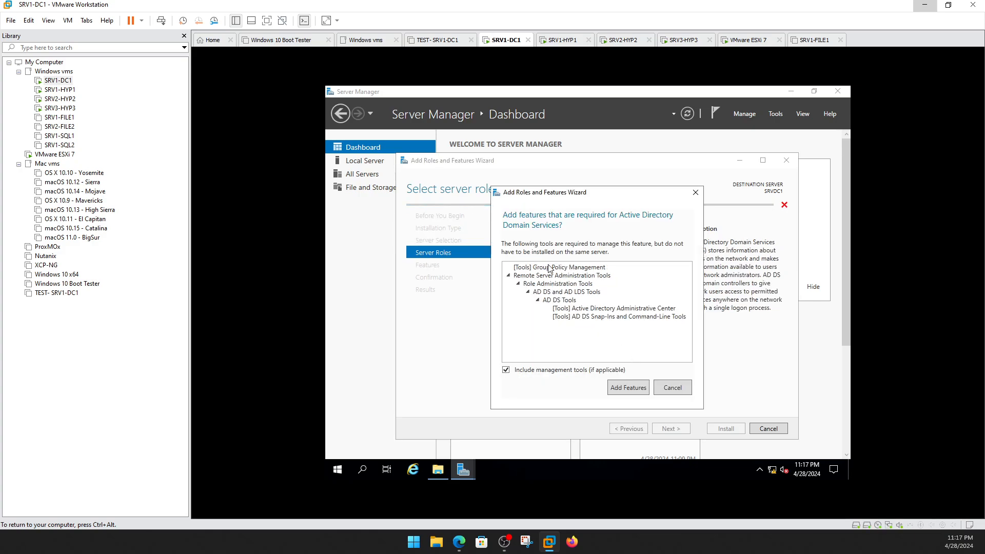
click(633, 392)
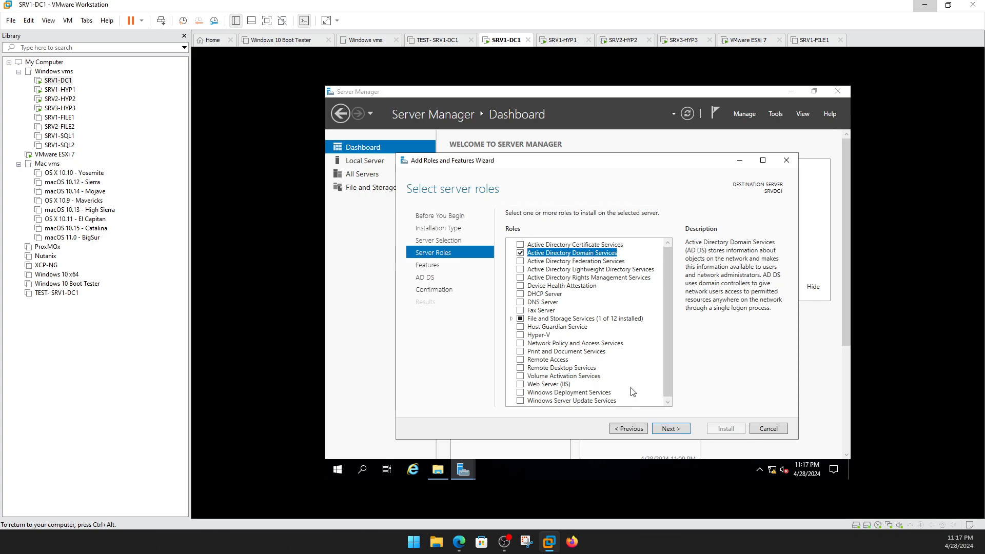
click(521, 303)
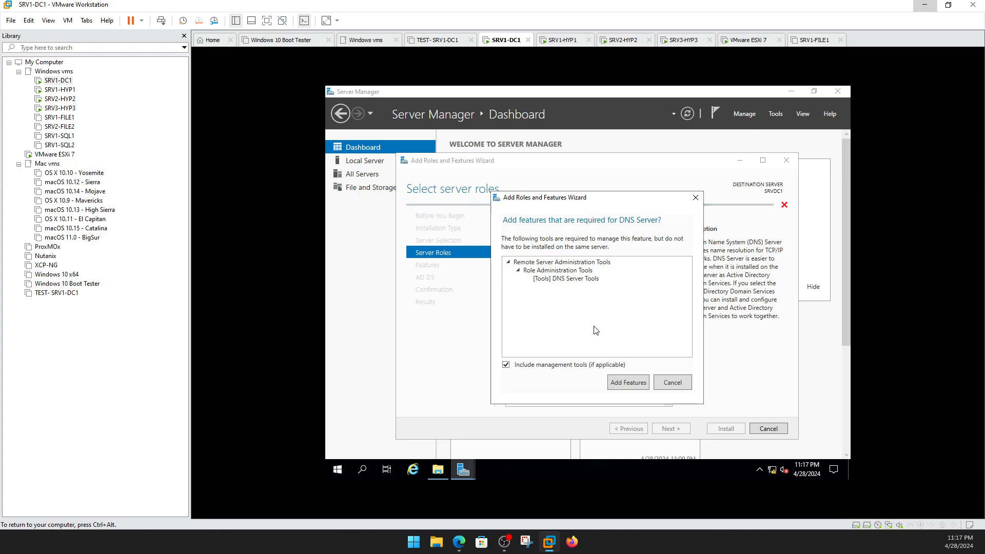
click(637, 384)
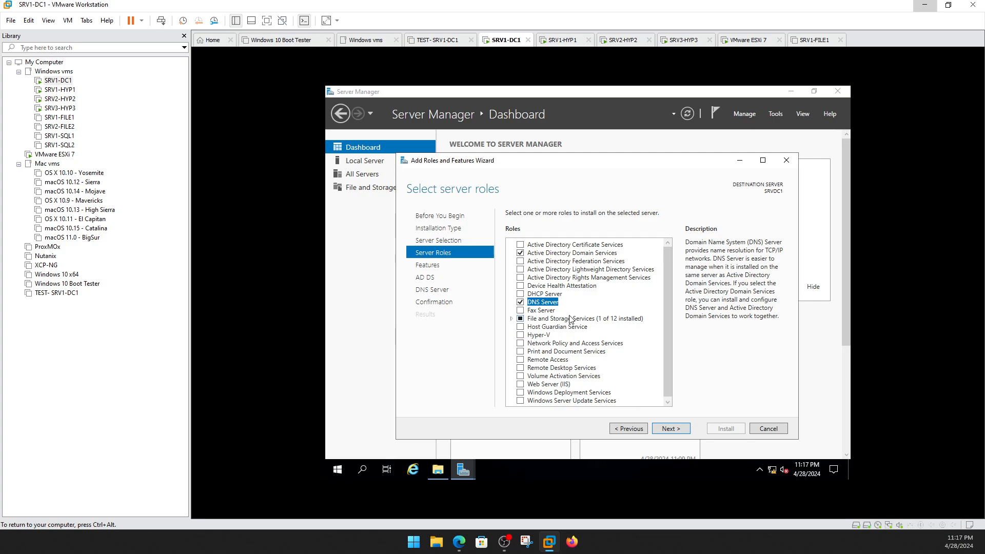
Add iSCSI Target Server and Server for NFS under File and iSCSI Services, with required features.
click(514, 321)
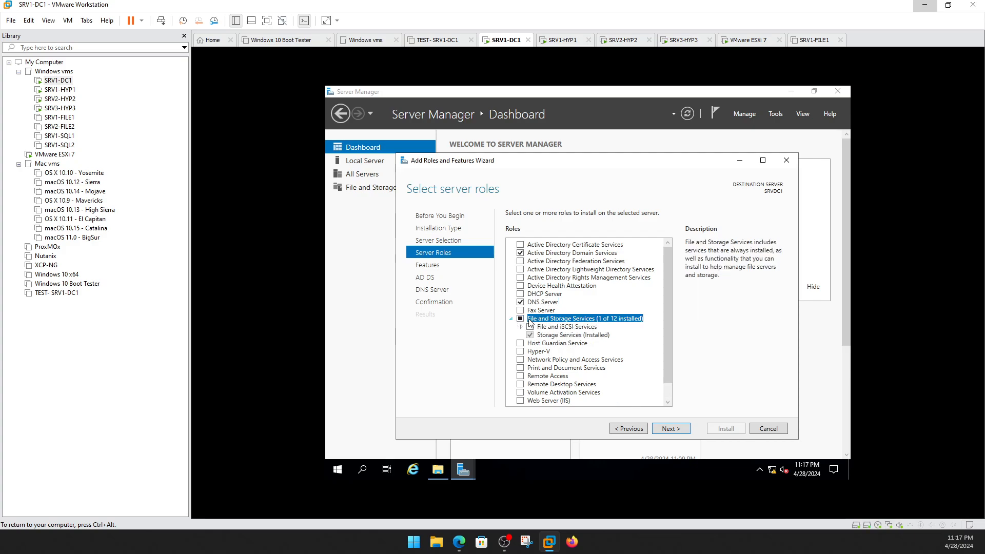
click(522, 329)
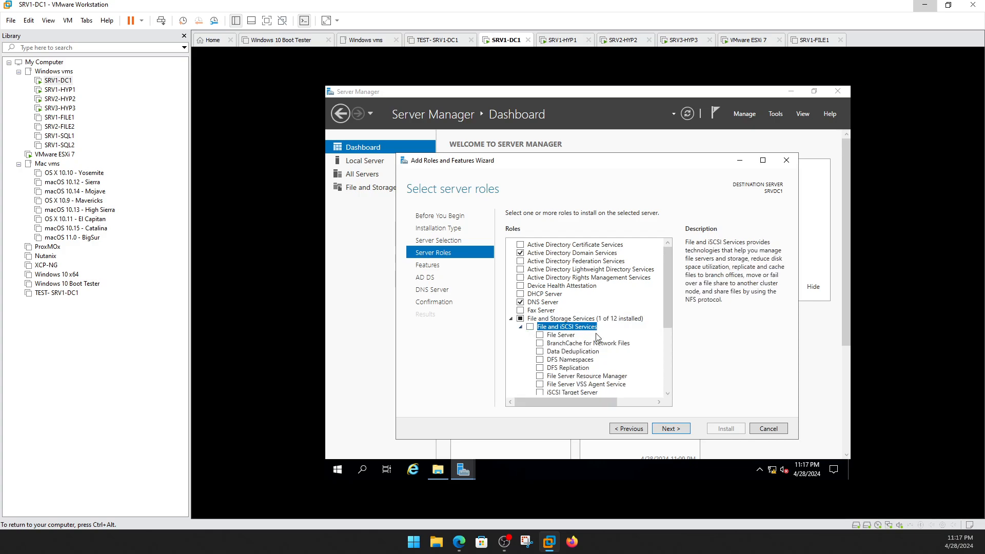
scroll(591, 342, down, 2)
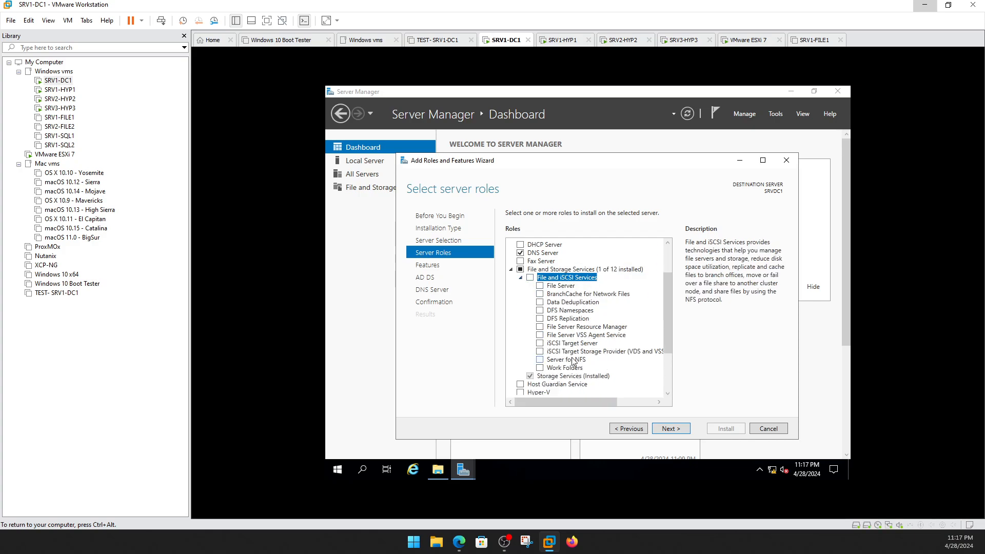
click(541, 343)
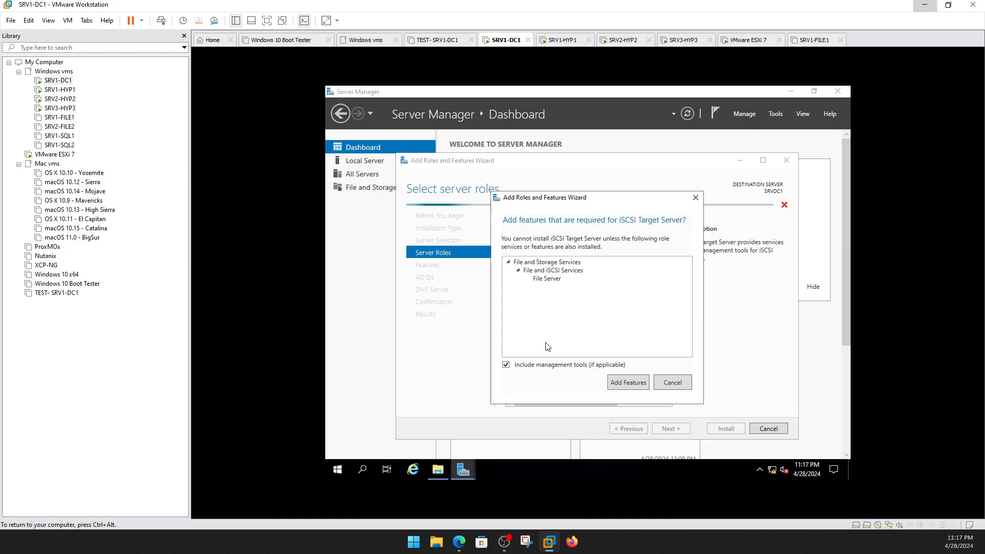
click(630, 382)
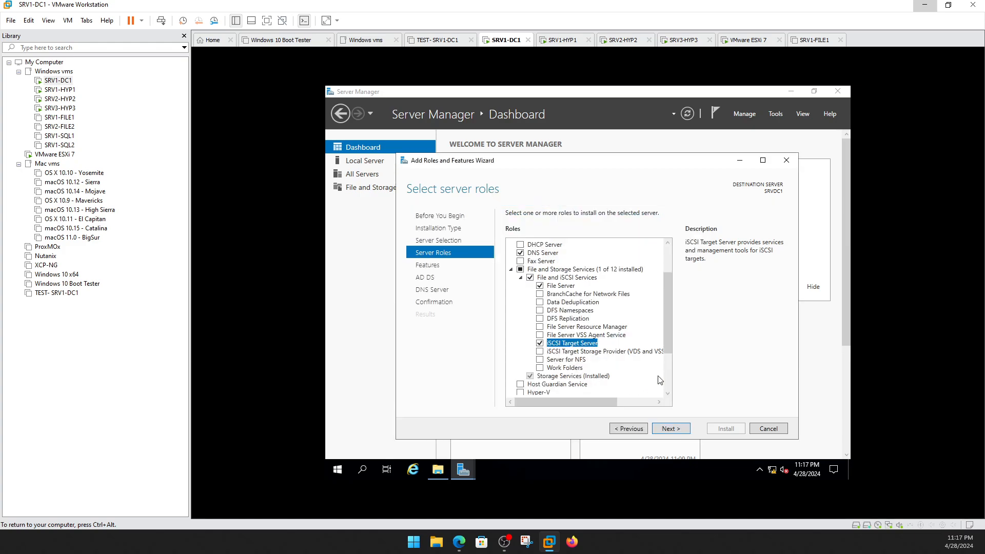
click(542, 361)
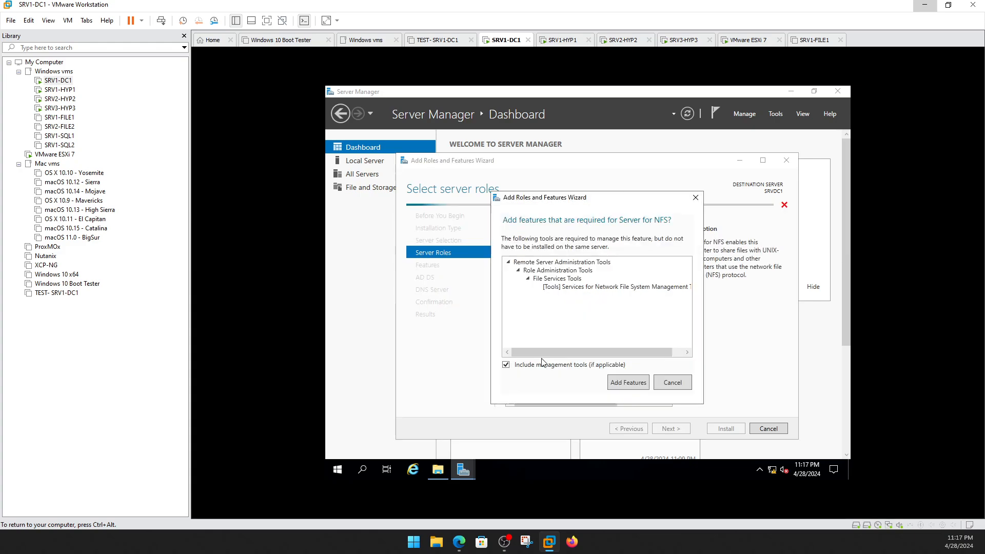
click(631, 383)
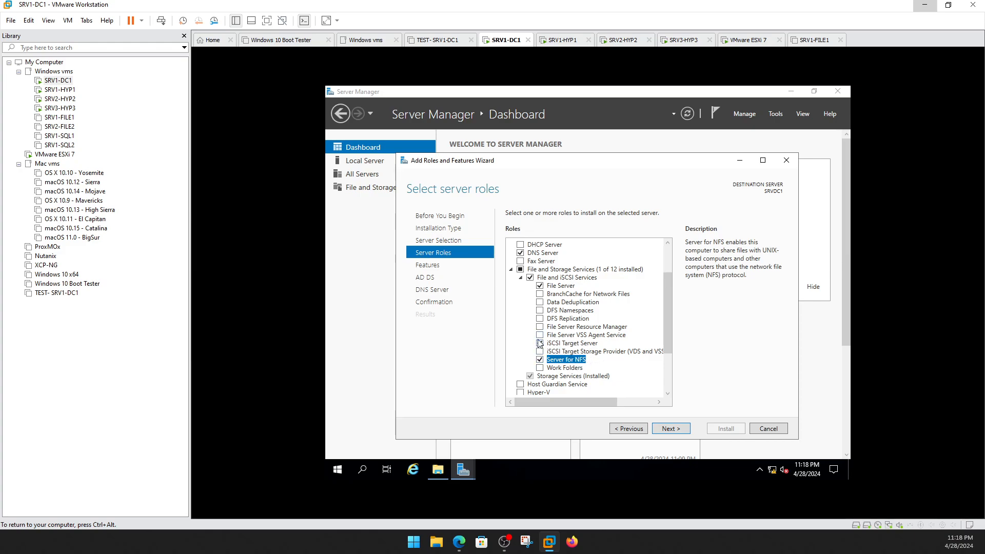
scroll(548, 287, up, 2)
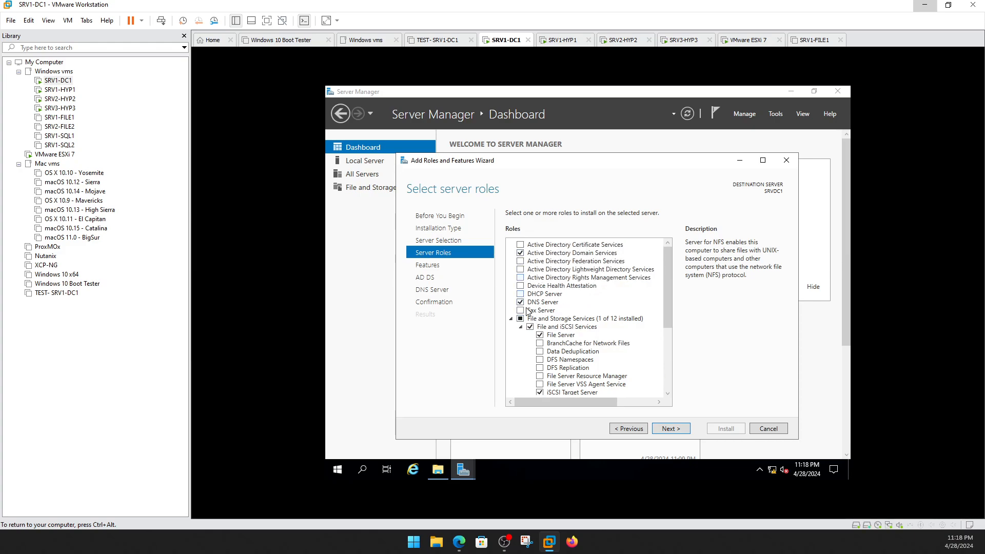
scroll(574, 310, down, 2)
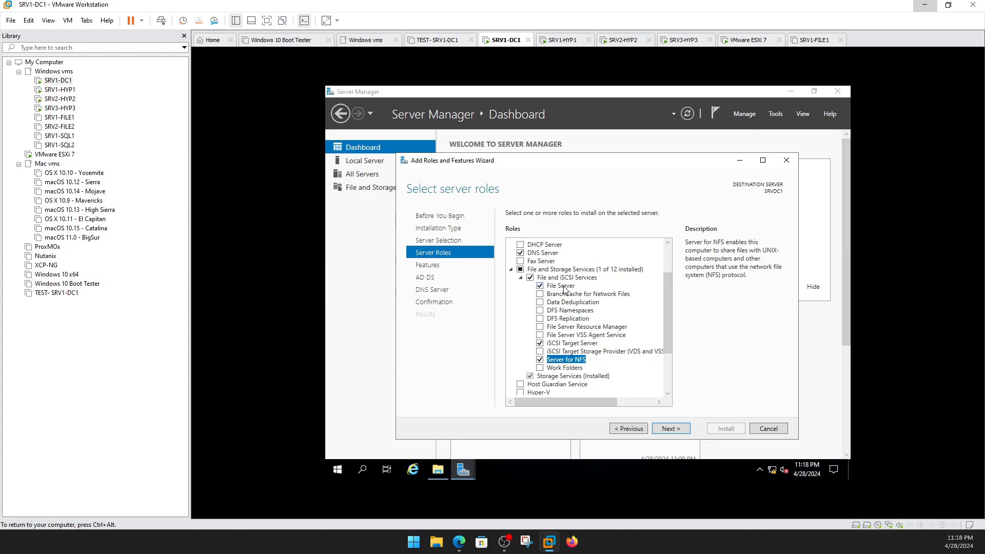
click(670, 429)
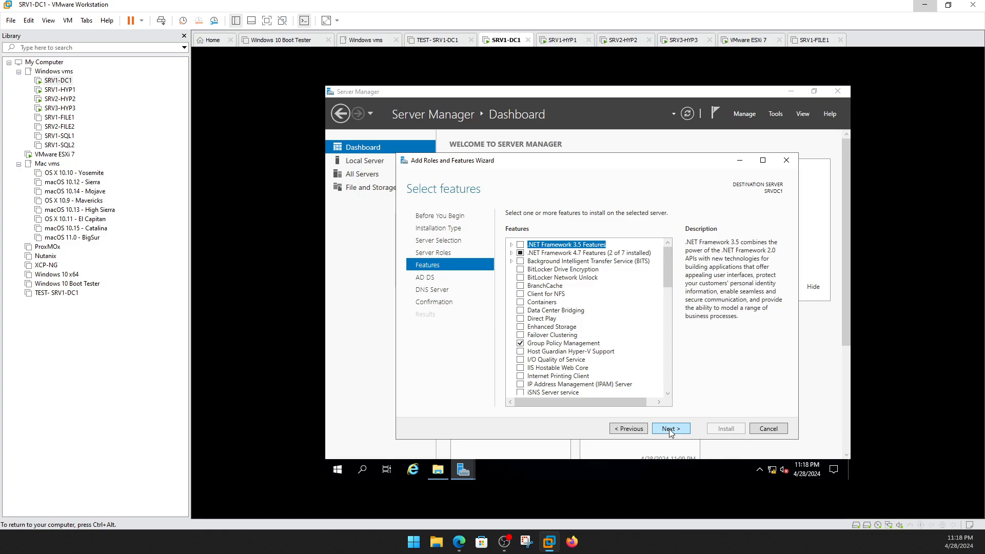
Advance past the Features, AD DS and DNS Server pages to the confirmation summary.
click(671, 429)
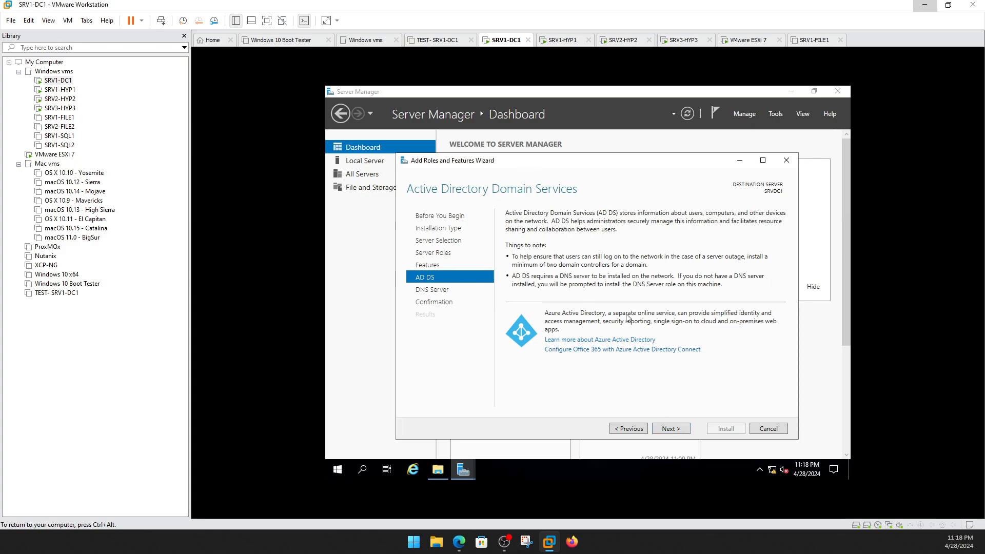
click(672, 431)
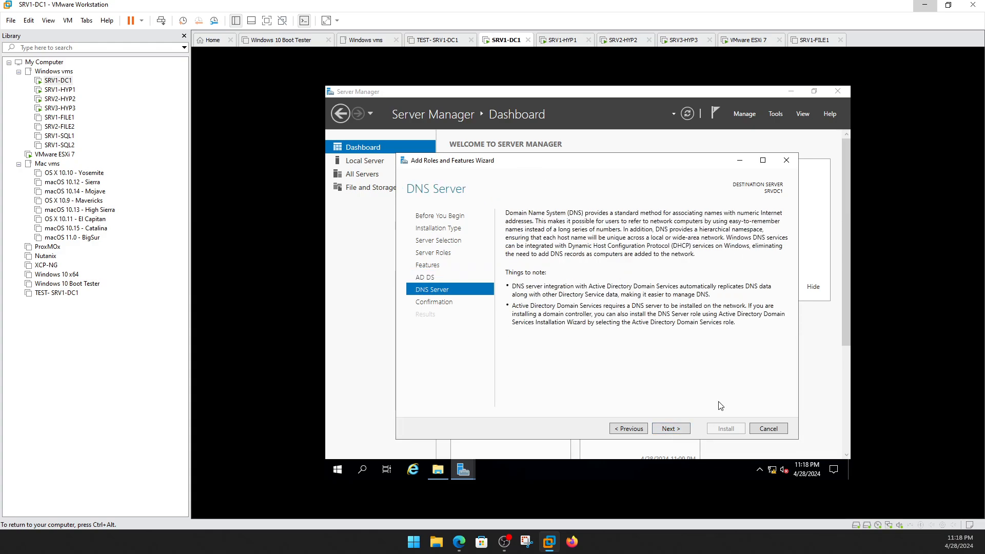
click(669, 429)
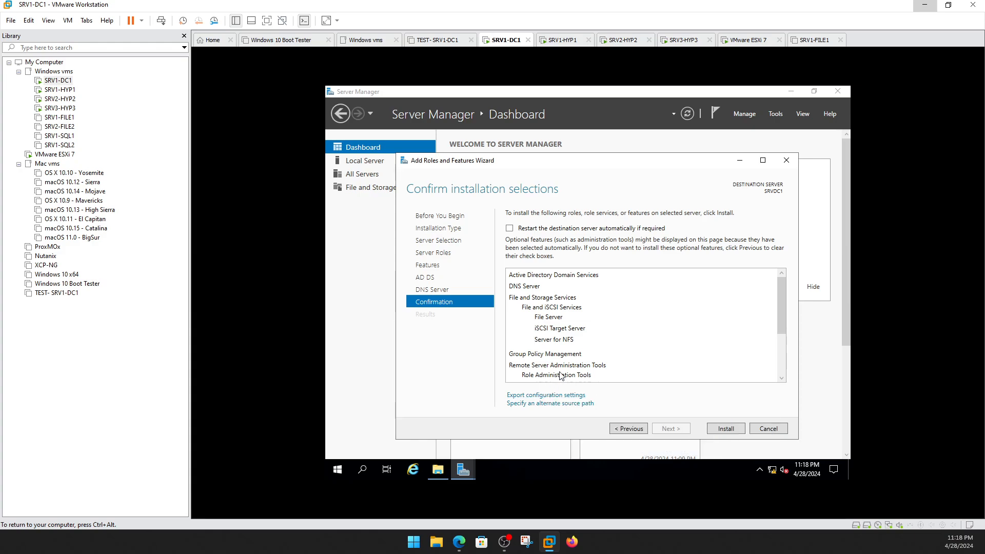
Set the alternate source path to c:\Sources\SxS\.
click(556, 404)
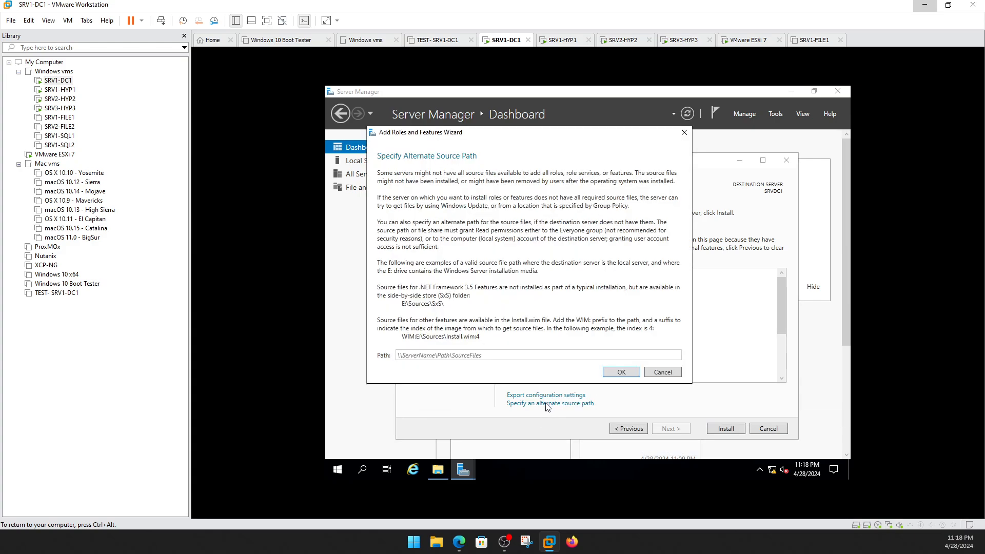
click(476, 355)
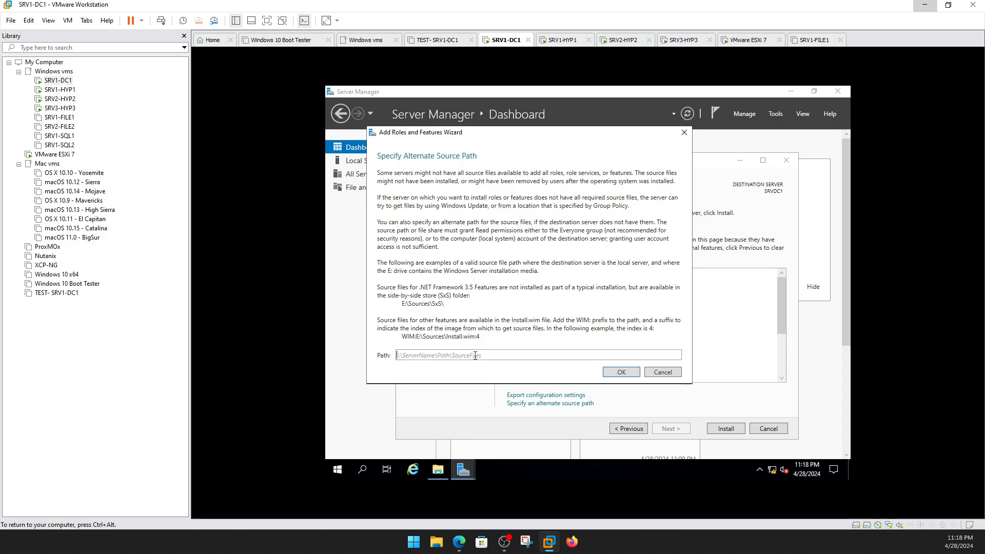
text(c:\Sources\SxS\)
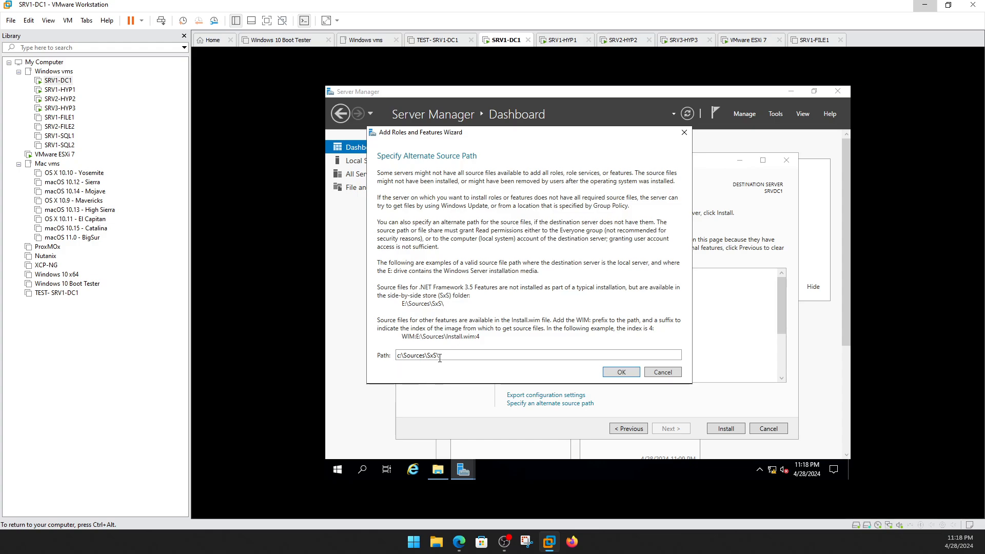
click(611, 374)
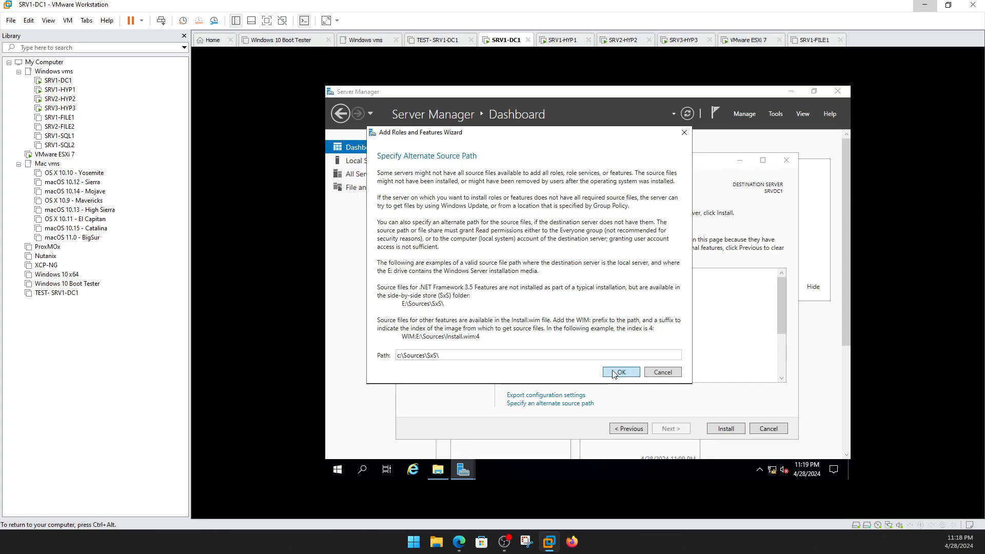
Start installing the selected roles on SRVDC1, then switch to the SRV1-HYP1 virtual machine.
click(726, 429)
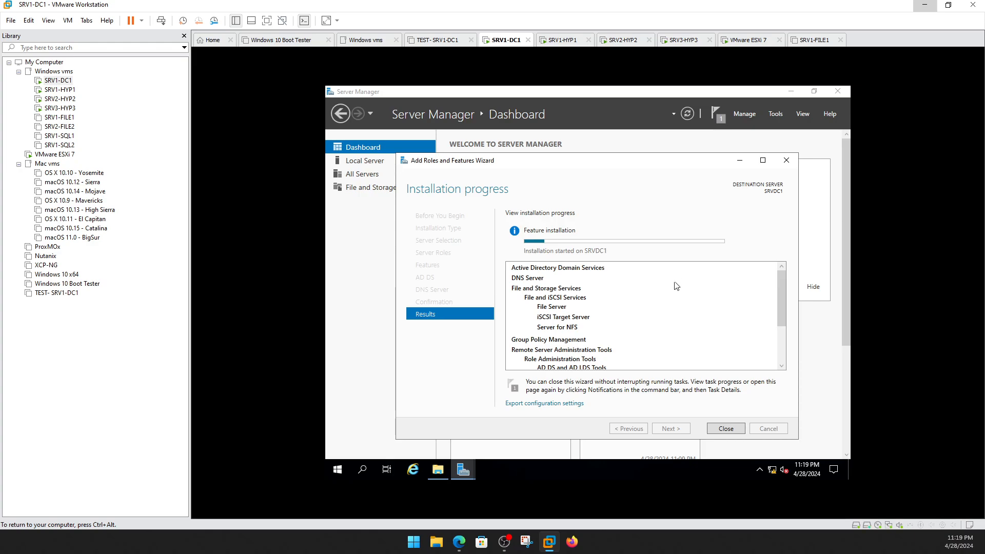
click(59, 90)
Cycle through SRV2-HYP2 and SRV3-HYP3 to the VMware ESXi 7 console showing its management address.
click(65, 100)
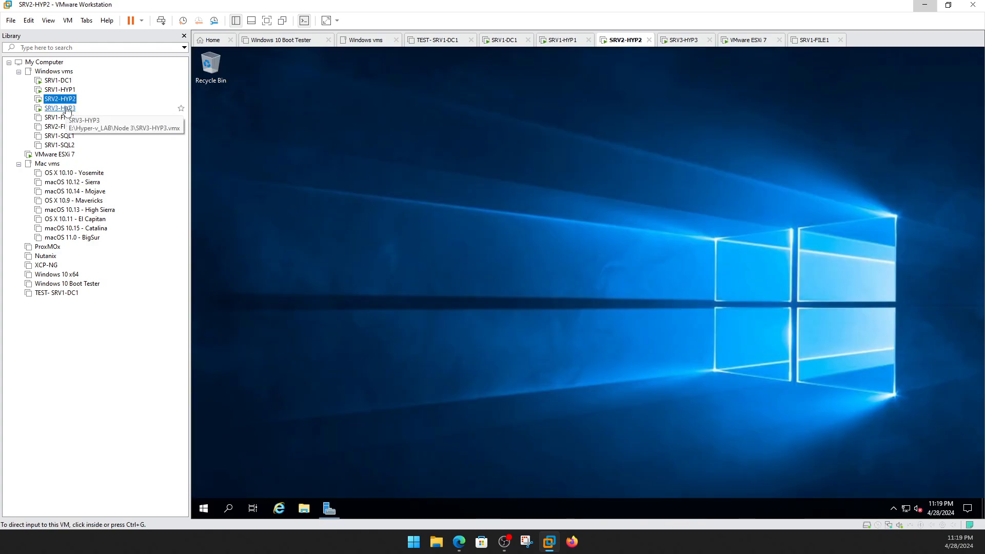
click(67, 108)
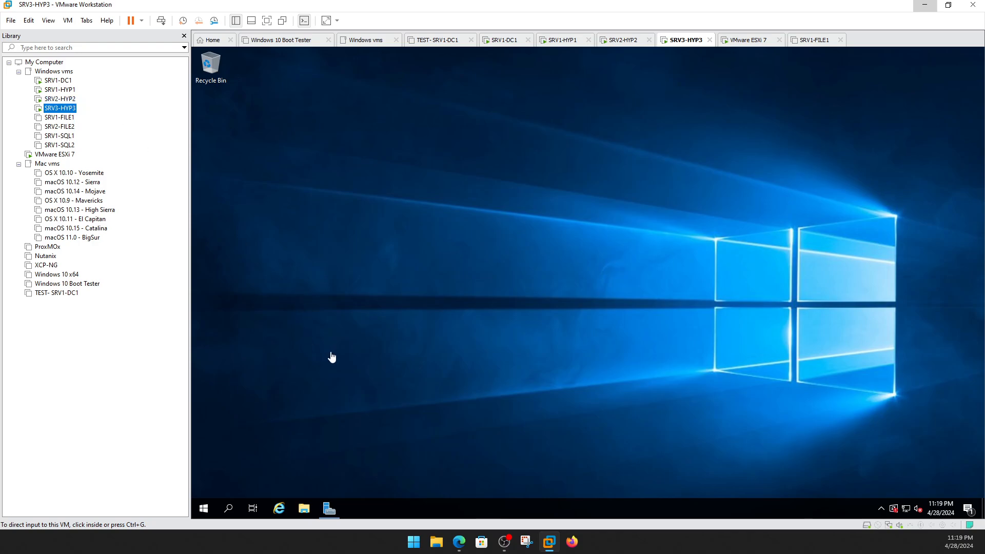
click(55, 155)
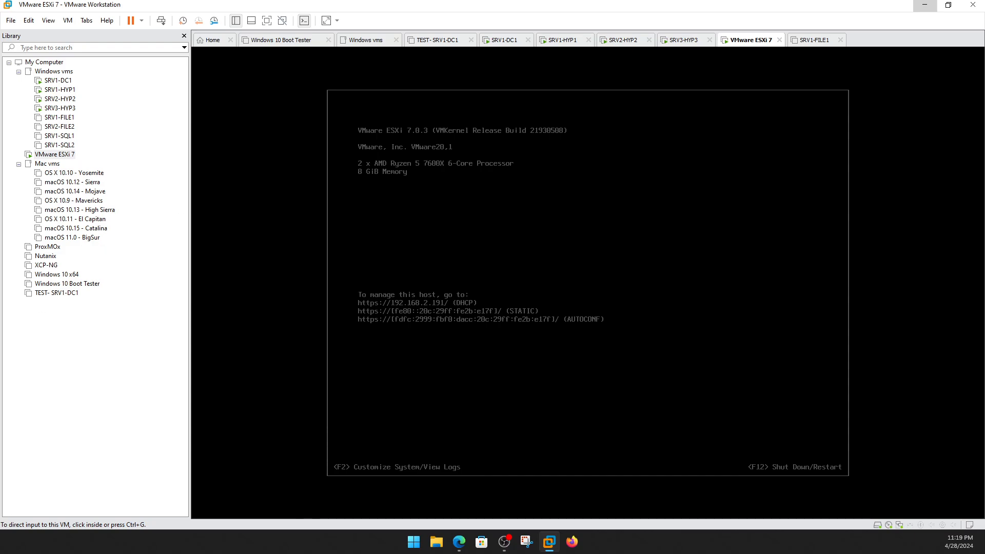
Review the localhost.home host summary in the ESXi Host Client, then minimize the browser.
click(459, 541)
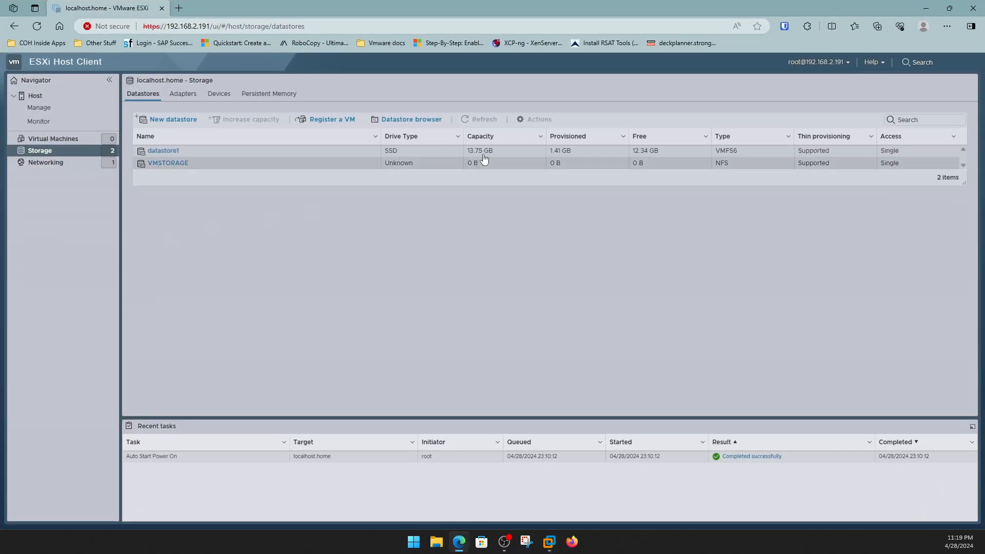
click(51, 96)
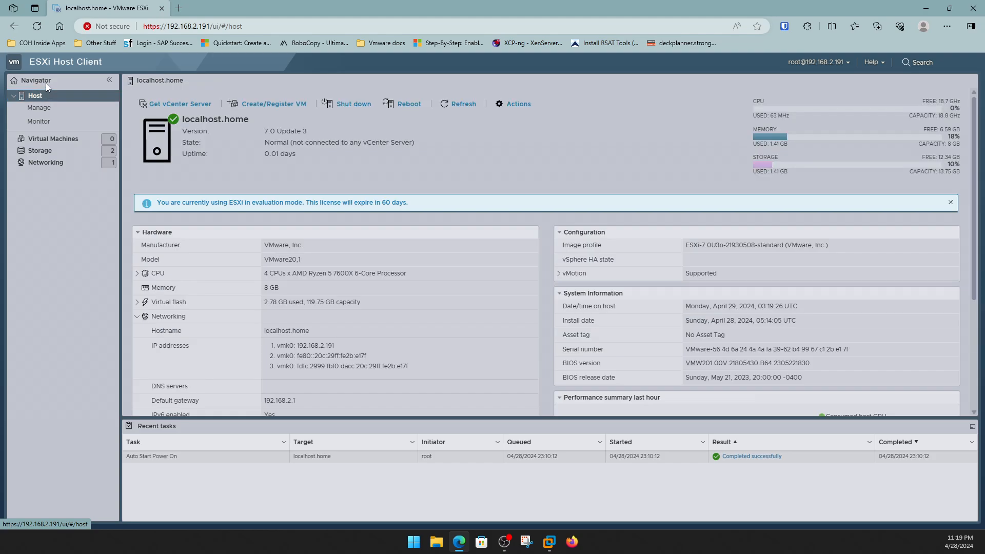
click(930, 9)
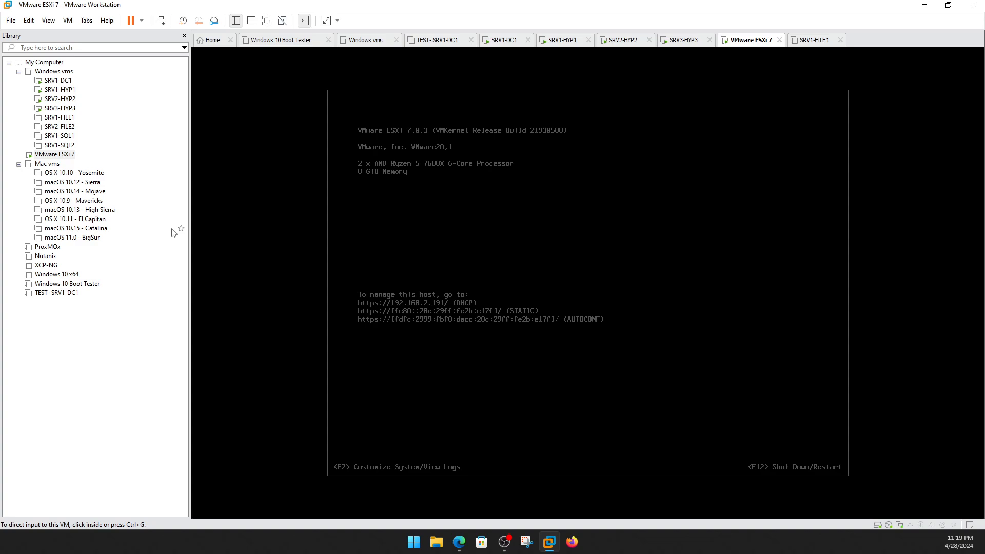
On SRV1-HYP1, browse Local Disk (C:) in File Explorer, then close it.
click(55, 90)
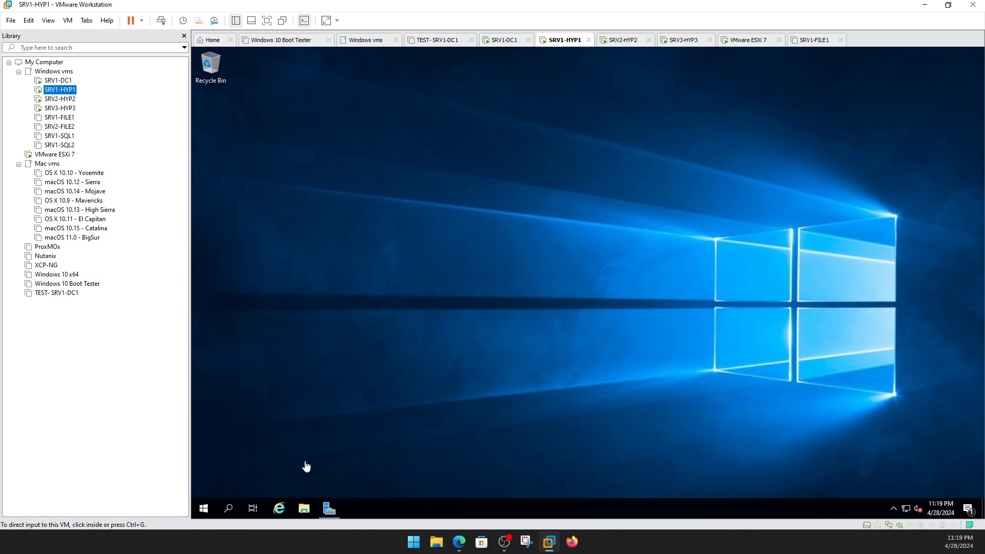
click(297, 508)
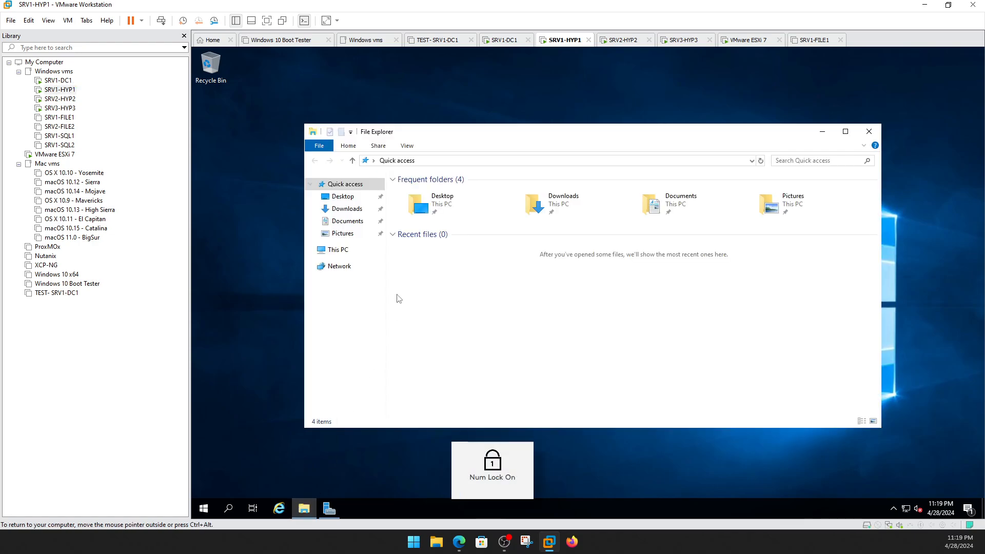
click(342, 251)
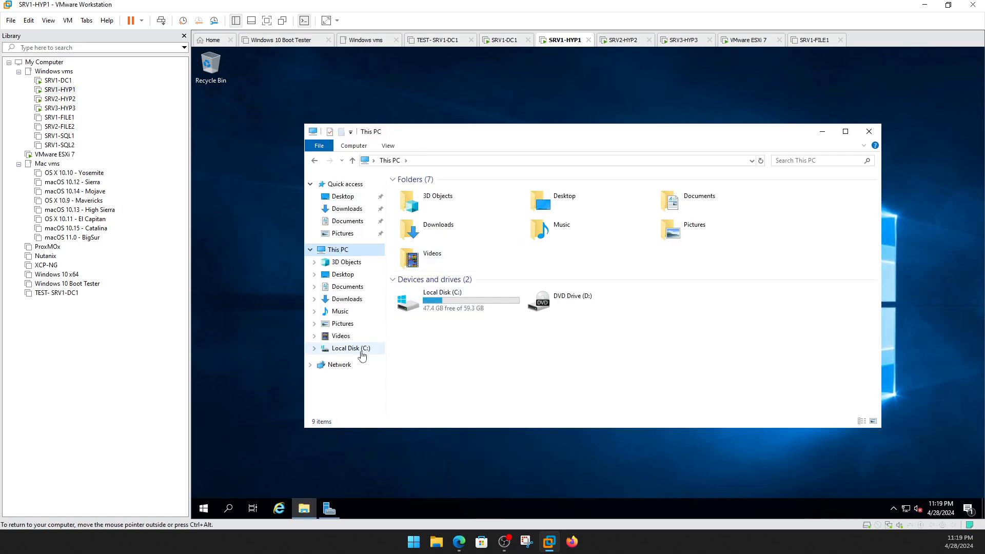
double_click(436, 302)
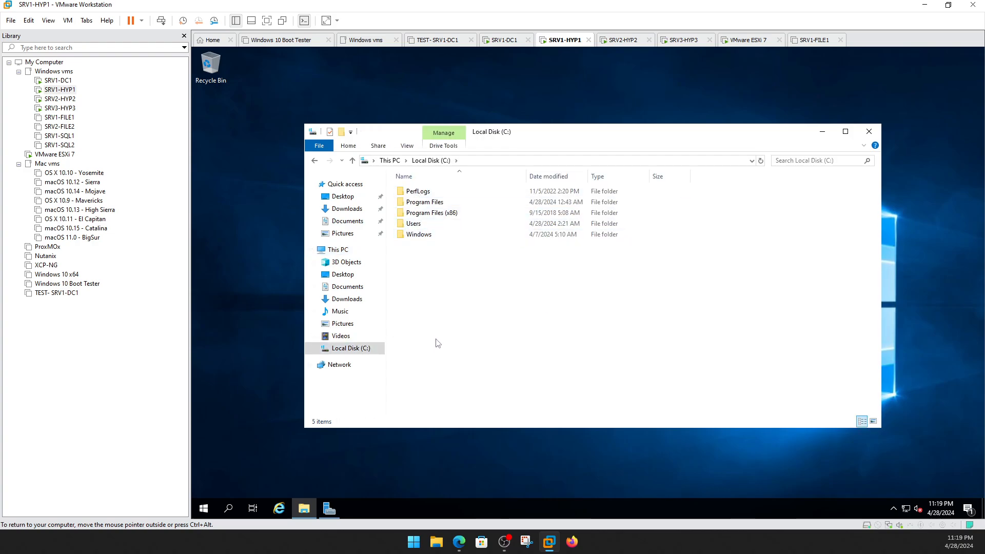
click(869, 132)
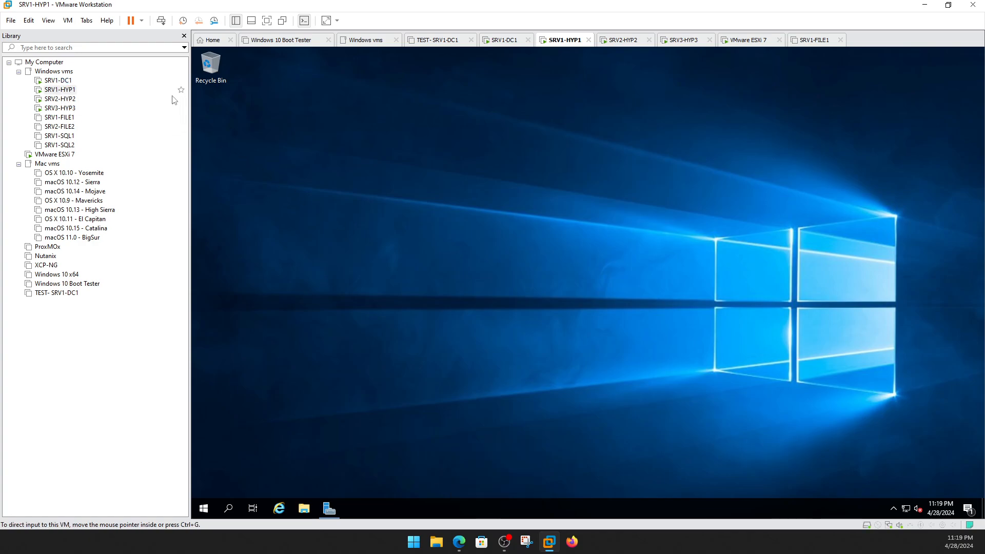
On SRV1-DC1, close the finished wizard and check notifications for the pending domain controller promotion.
click(48, 82)
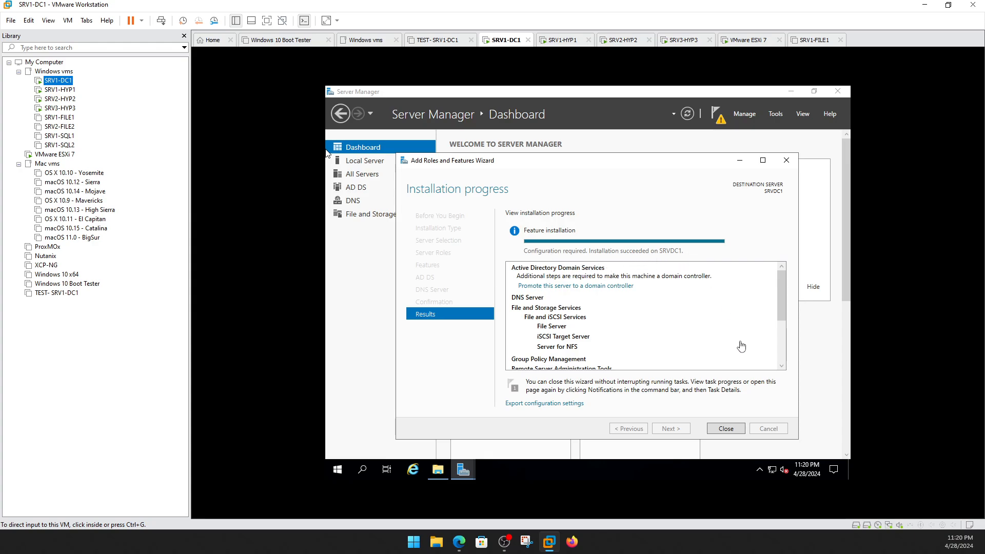
click(727, 429)
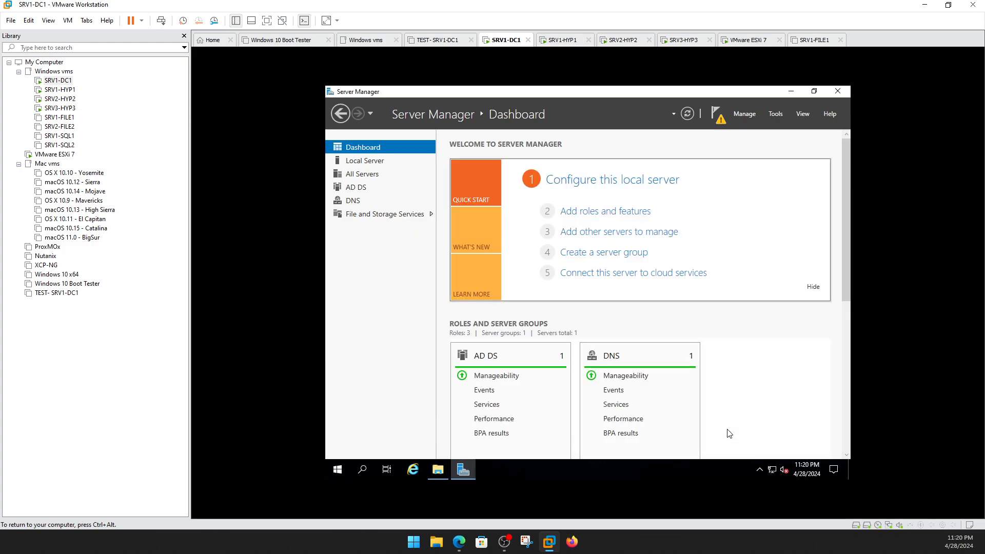
click(721, 120)
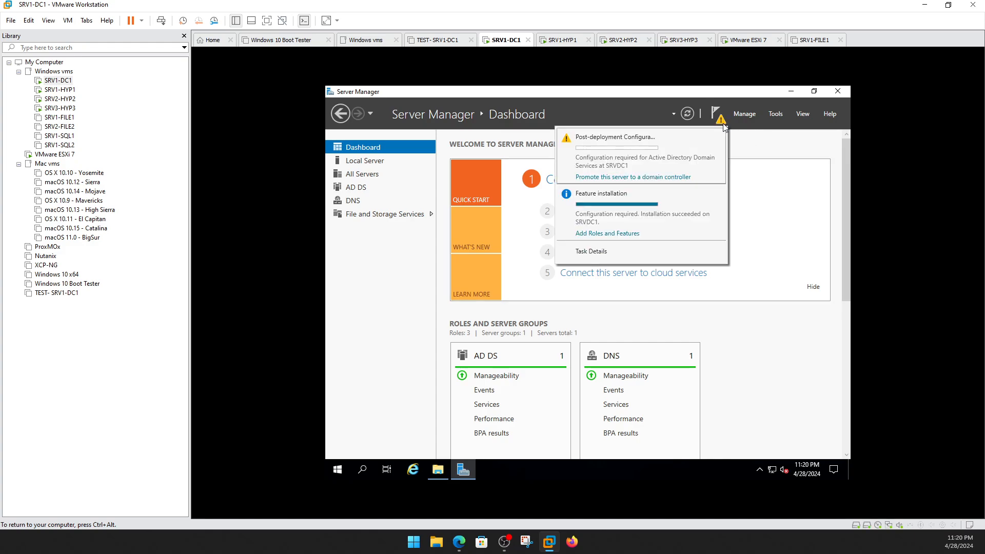
Start promoting SRV1-DC1 to a domain controller and choose to add a new forest.
click(607, 178)
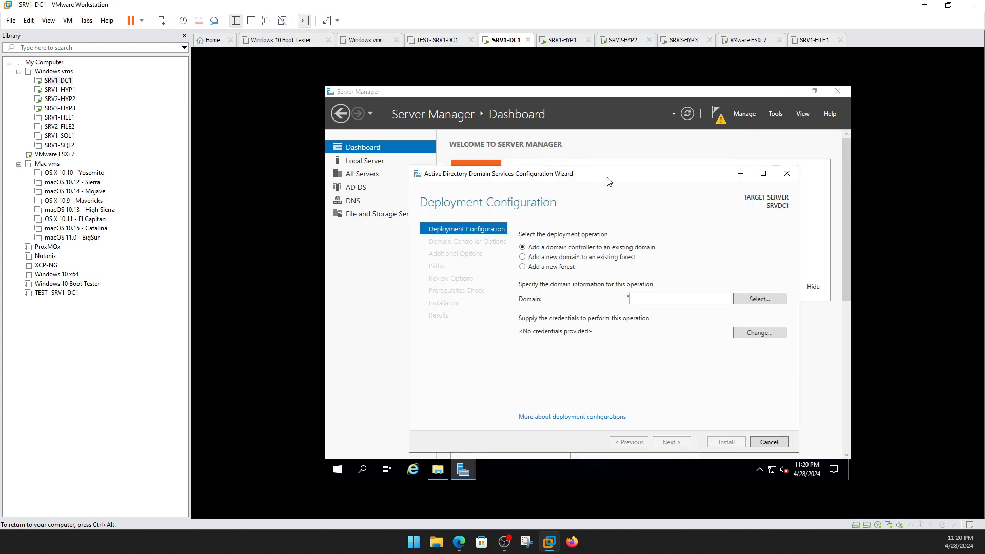
drag(608, 179, 584, 130)
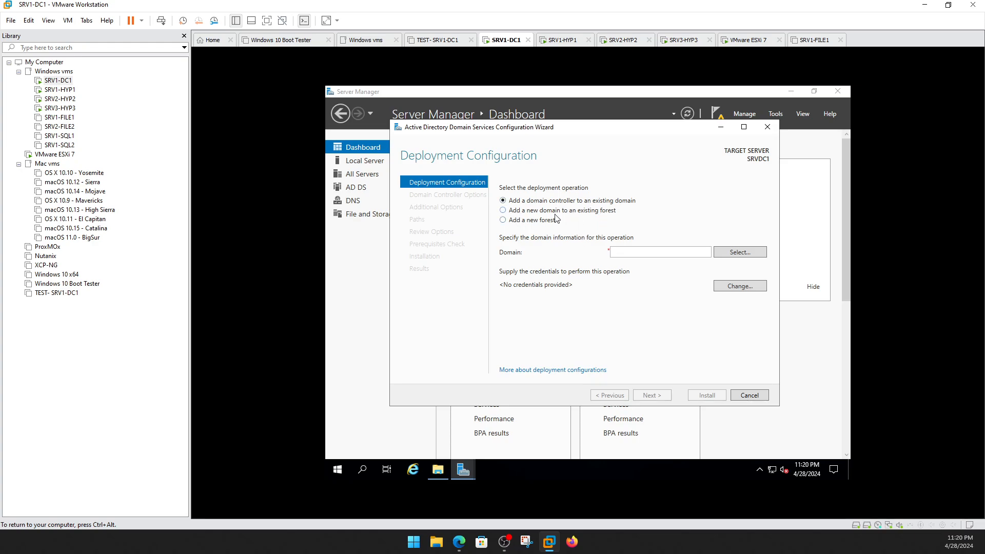
click(503, 220)
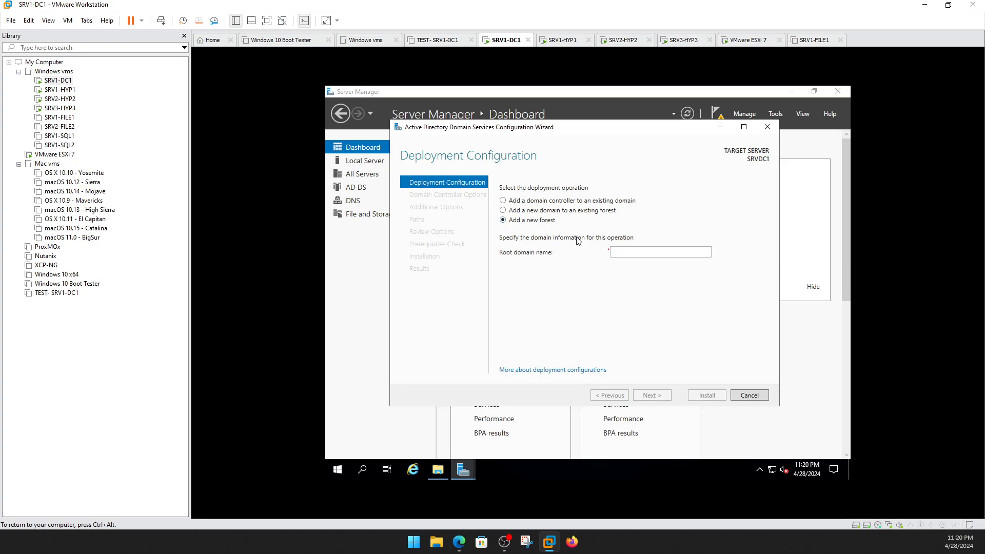
Enter compuguy.local as the root domain name.
click(632, 253)
text(compuguy)
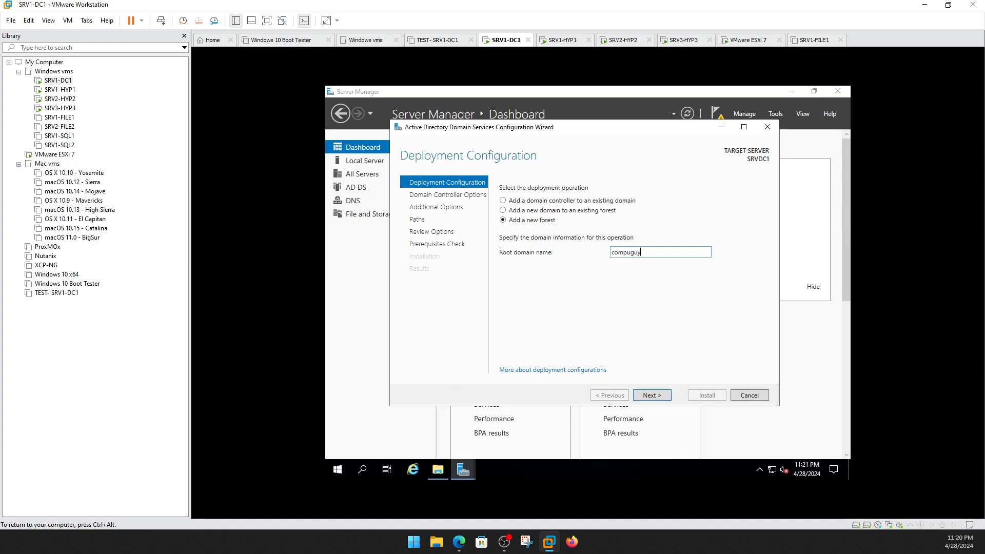
text(.local)
double_click(621, 258)
key(Left)
text(prod.)
key(BackSpace)
key(BackSpace)
key(BackSpace)
key(BackSpace)
key(BackSpace)
text(de)
key(BackSpace)
key(BackSpace)
key(BackSpace)
Keep Windows Server 2016 as both the forest and domain functional levels.
click(653, 399)
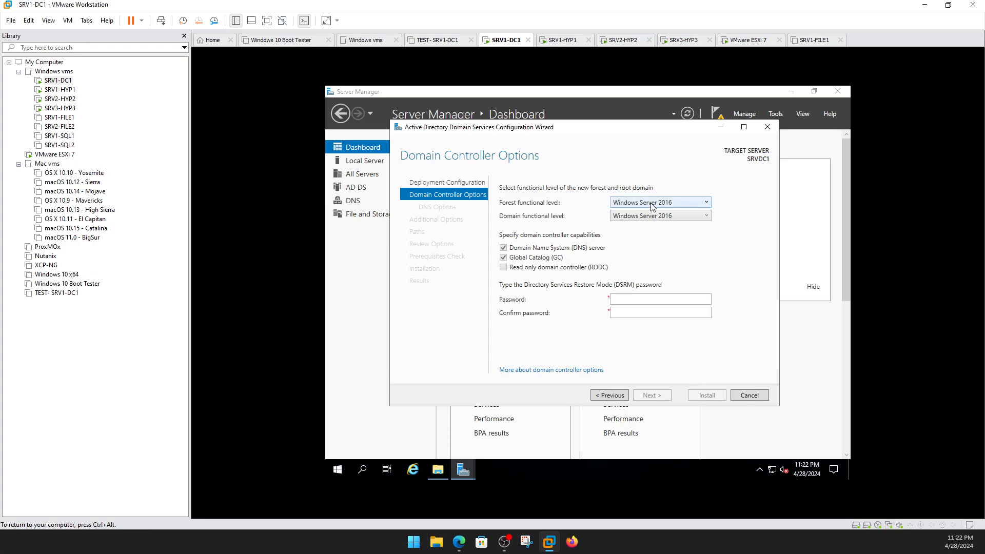
click(660, 204)
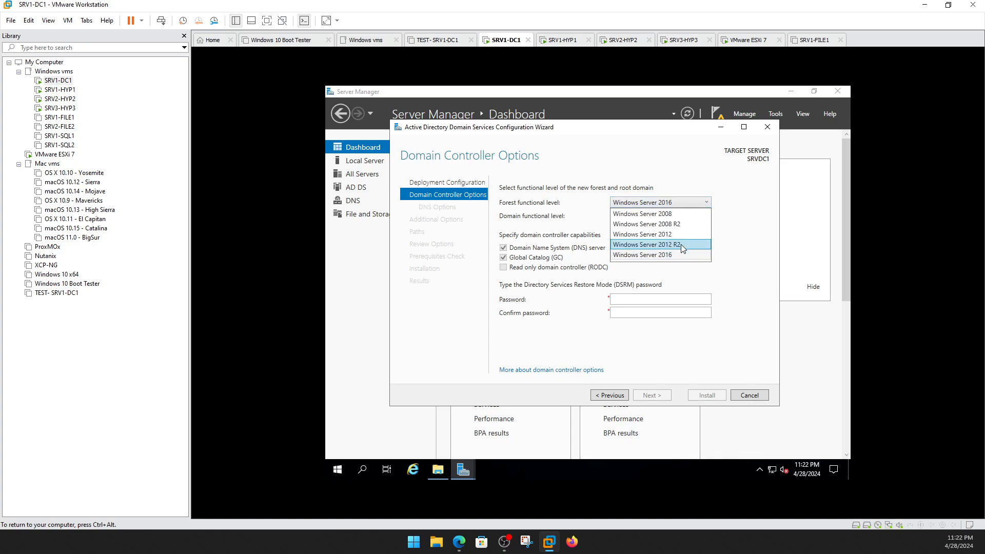
click(665, 255)
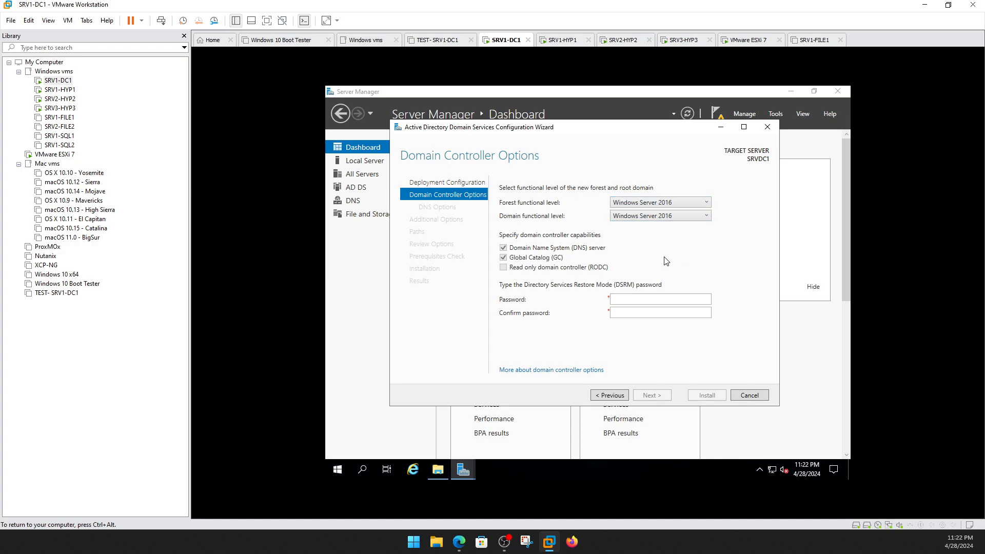
click(672, 218)
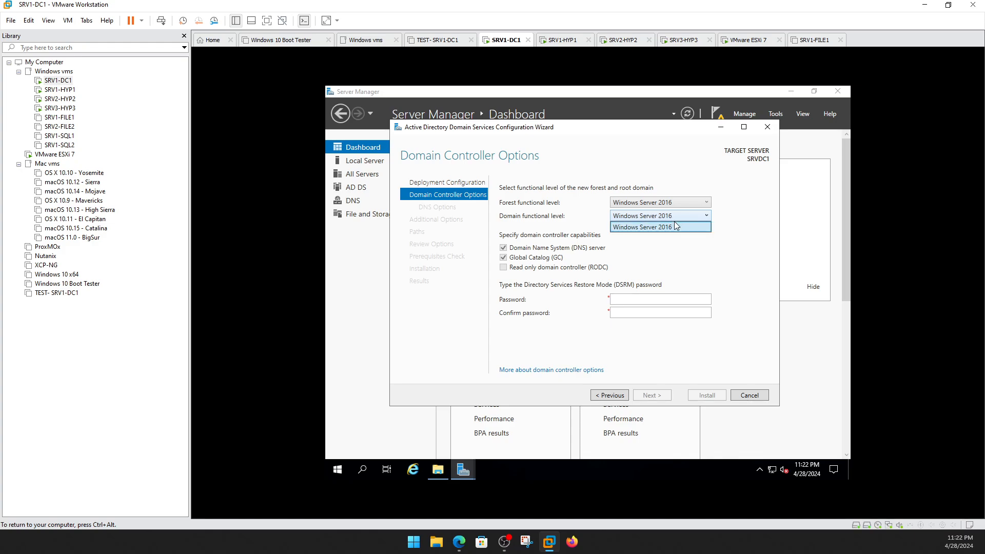
click(676, 217)
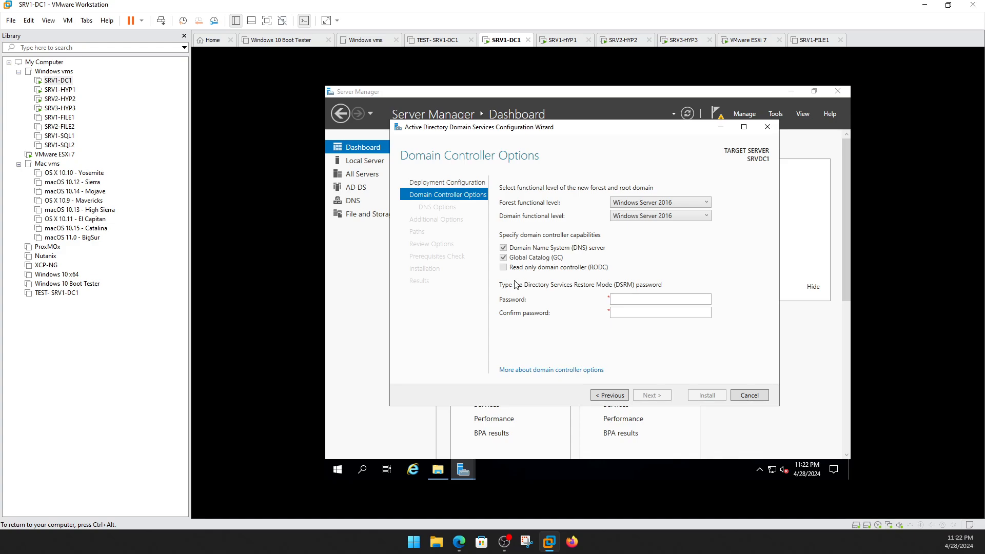
Enter the DSRM password and confirm it.
click(628, 300)
text(P@ssw0rd)
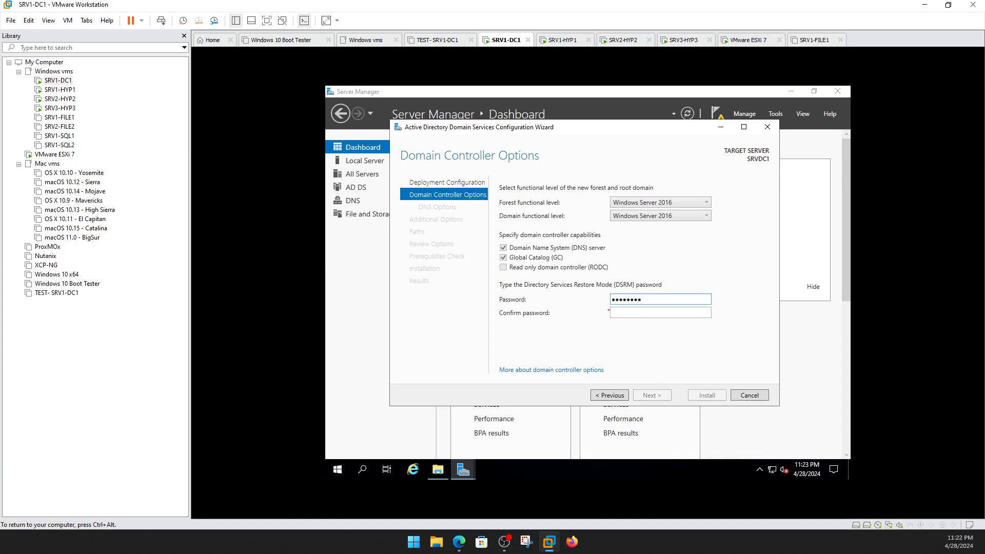
key(Tab)
text(P@ssw0rd)
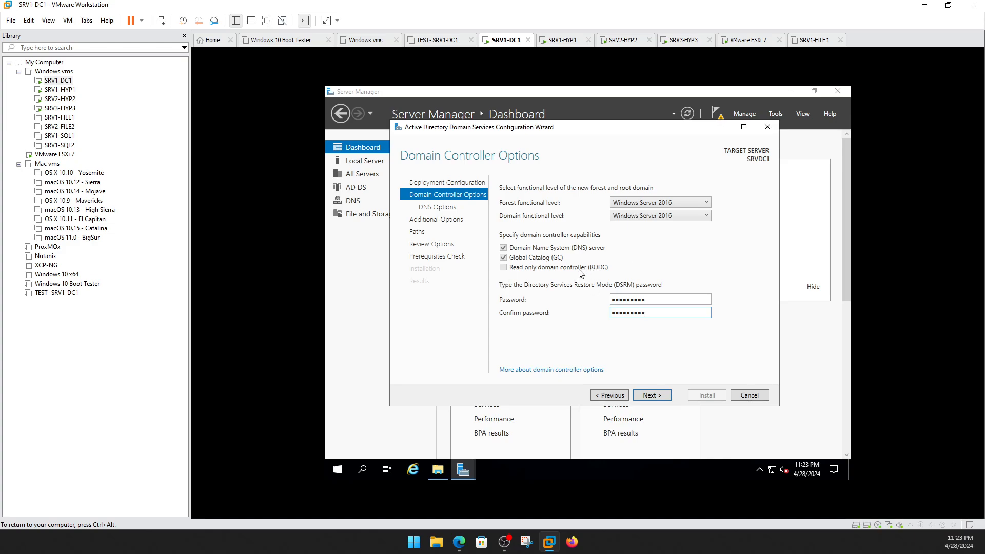
Pass the DNS Options page, dismissing the DNS delegation warning, to reach Additional Options.
click(648, 396)
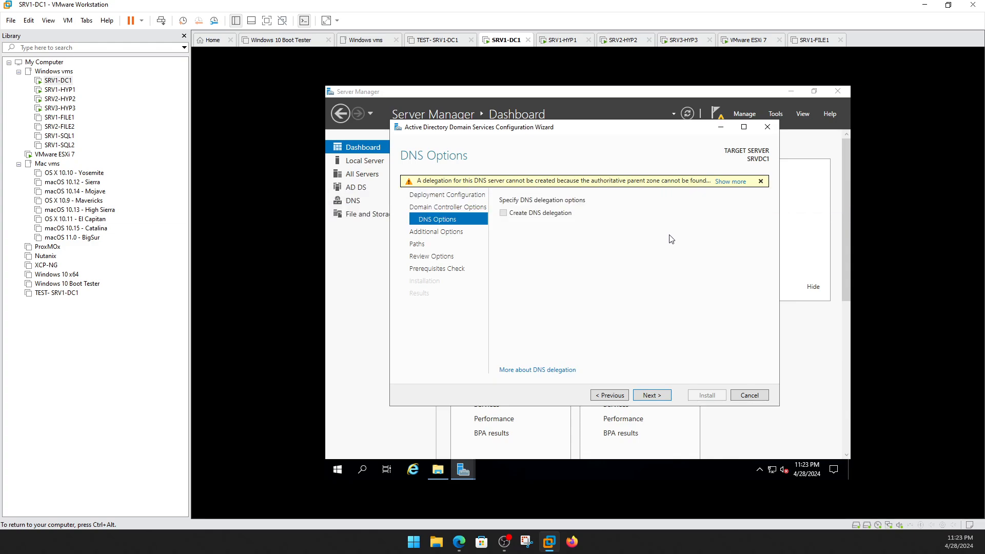
click(736, 183)
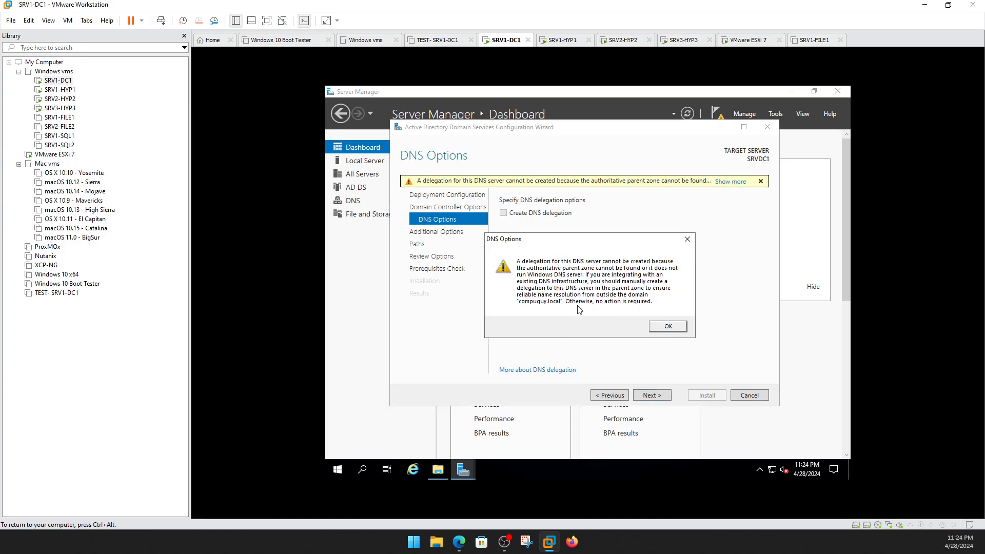
click(677, 328)
click(662, 397)
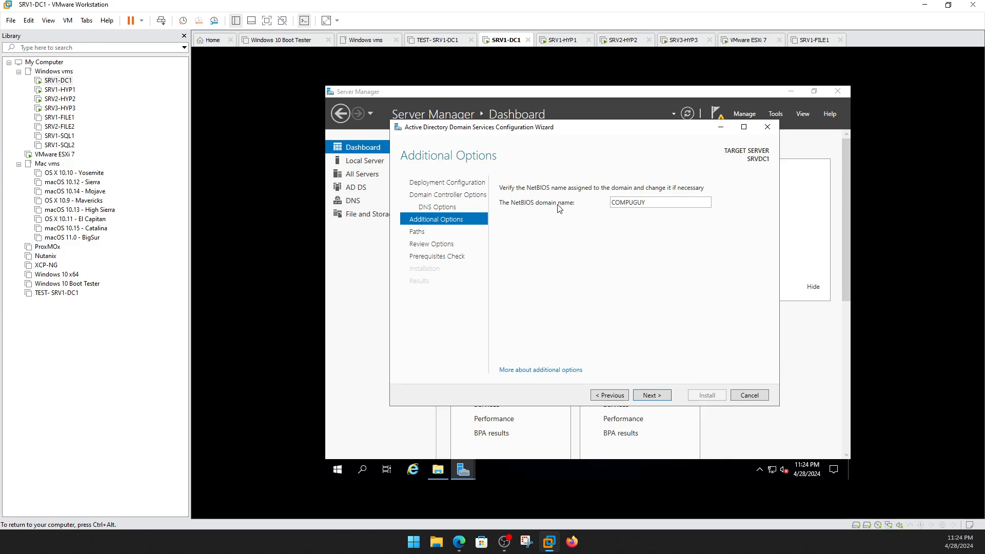
Confirm the NetBIOS domain name COMPUGUY and continue to the Paths page.
drag(651, 207, 605, 208)
click(669, 203)
click(651, 395)
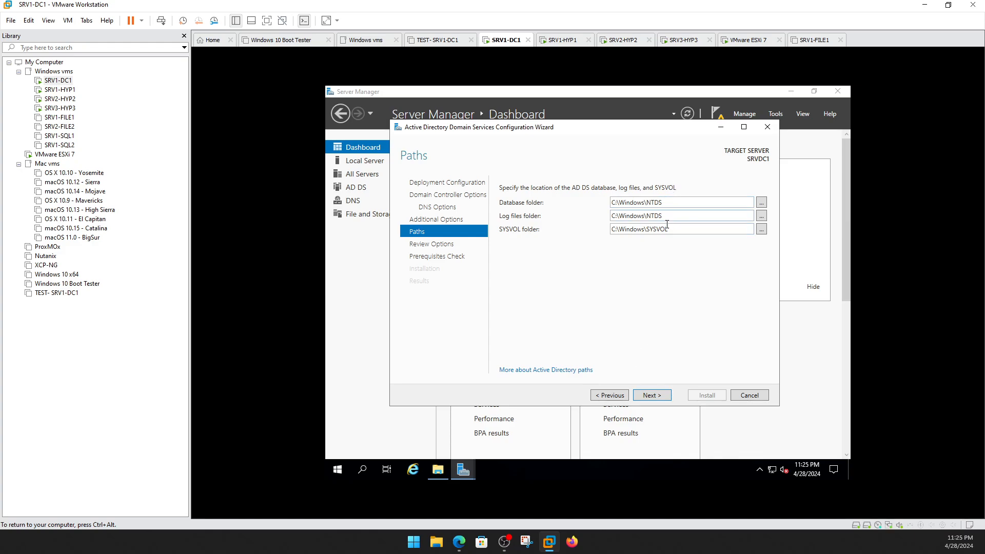
Review the chosen options and generated PowerShell script, then check that all prerequisites pass.
click(649, 397)
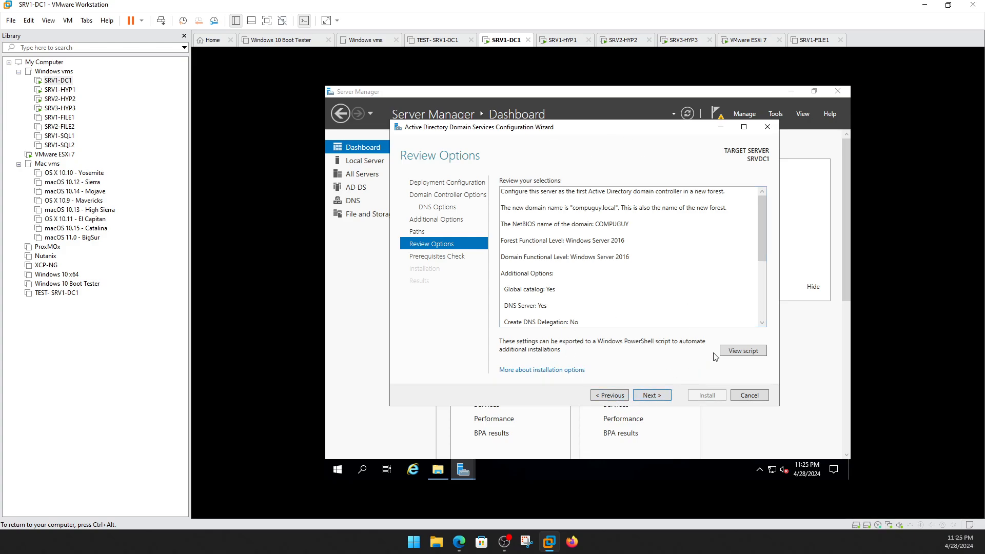
click(743, 351)
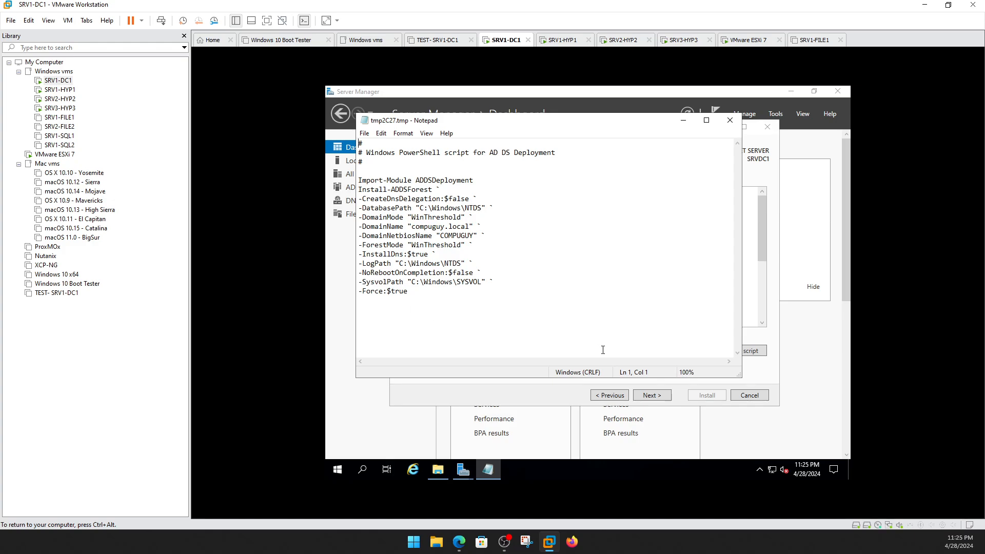
click(730, 120)
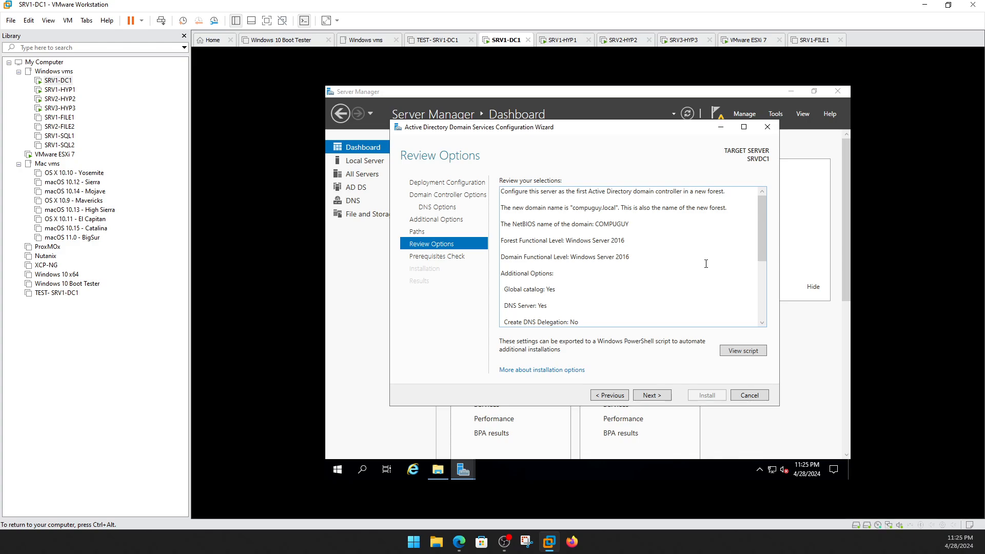
click(651, 395)
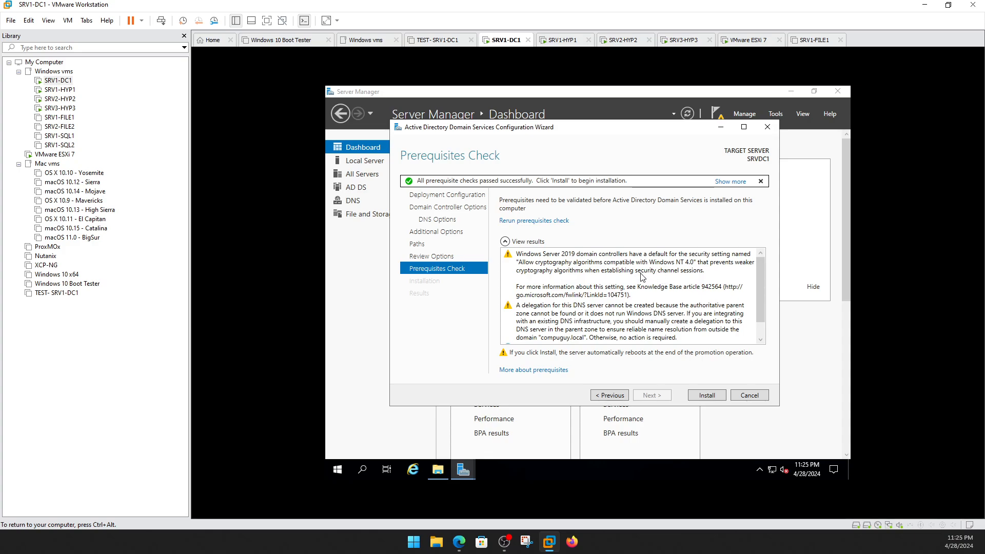
scroll(708, 296, down, 1)
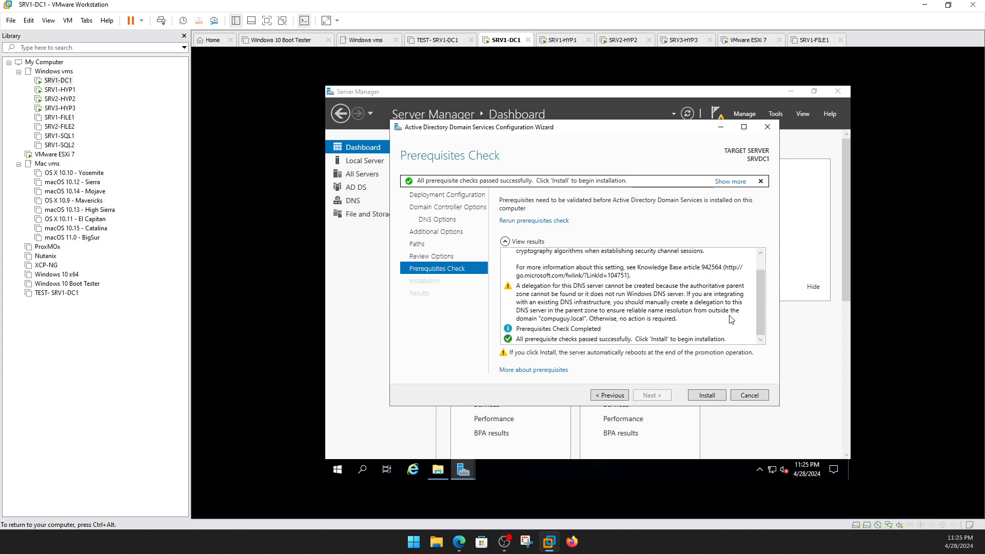
Install the domain controller role on SRV1-DC1.
click(706, 396)
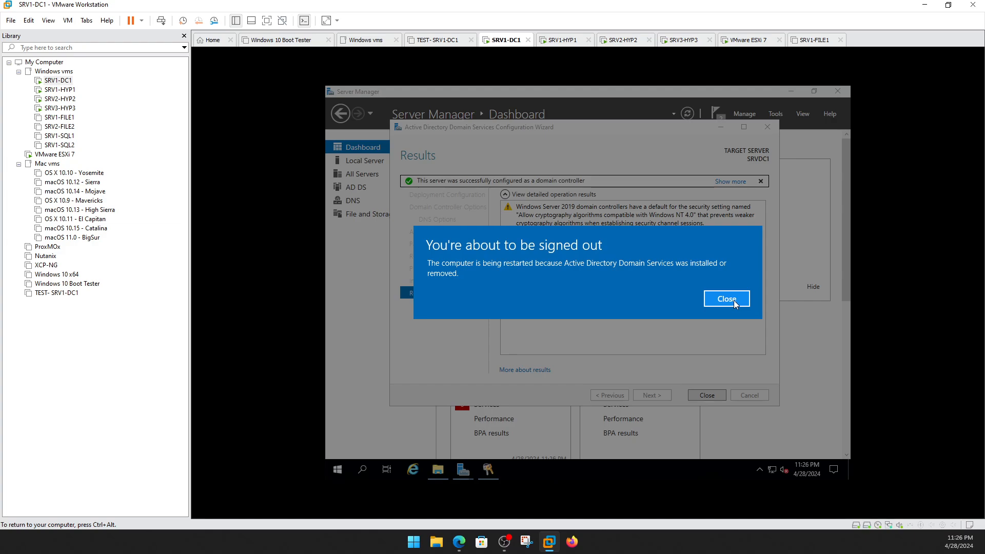
Close the sign-out notice and the wizard, then release input from SRV1-DC1.
click(734, 300)
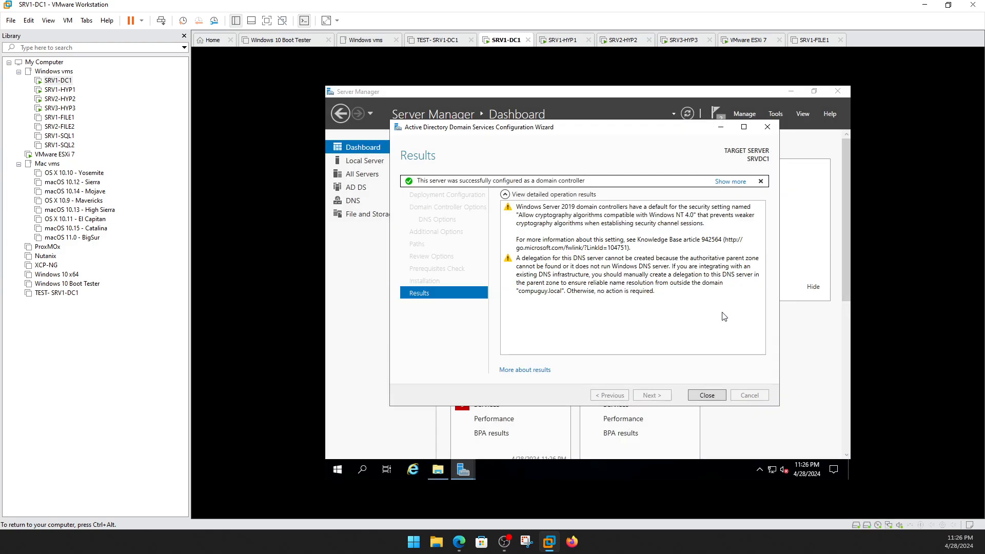
click(705, 398)
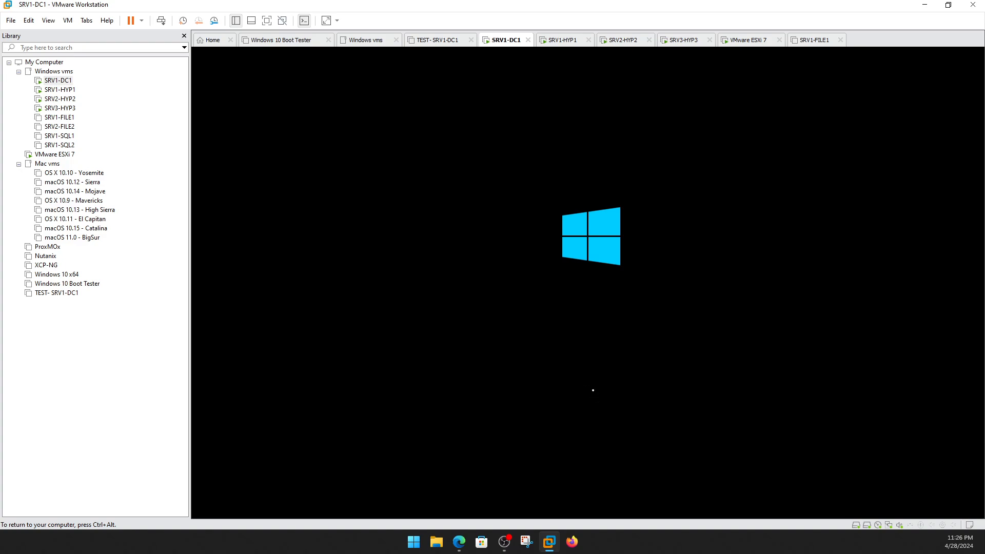
key(ctrl+alt)
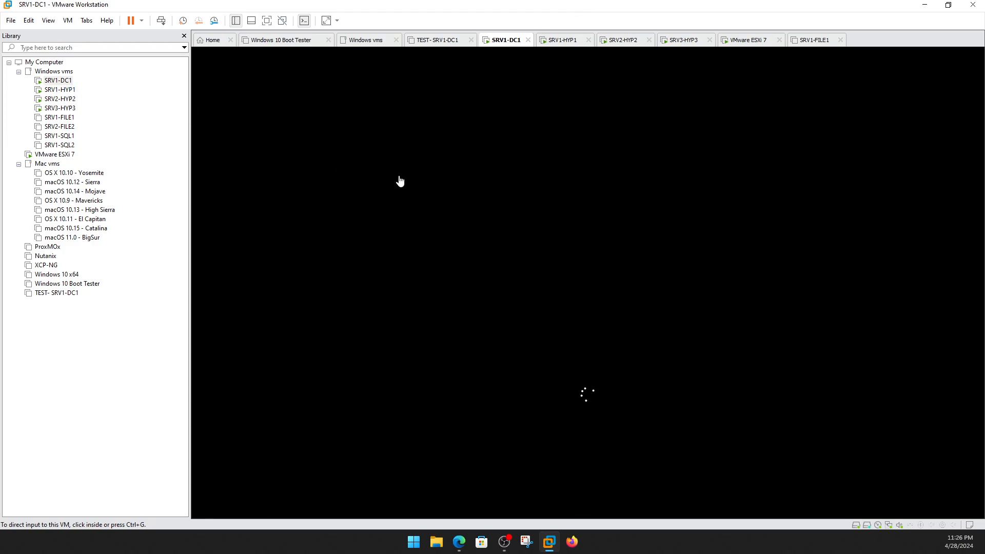
Switch to SRV1-HYP1 and bring up Server Manager's Local Server page for HYP1.
click(60, 91)
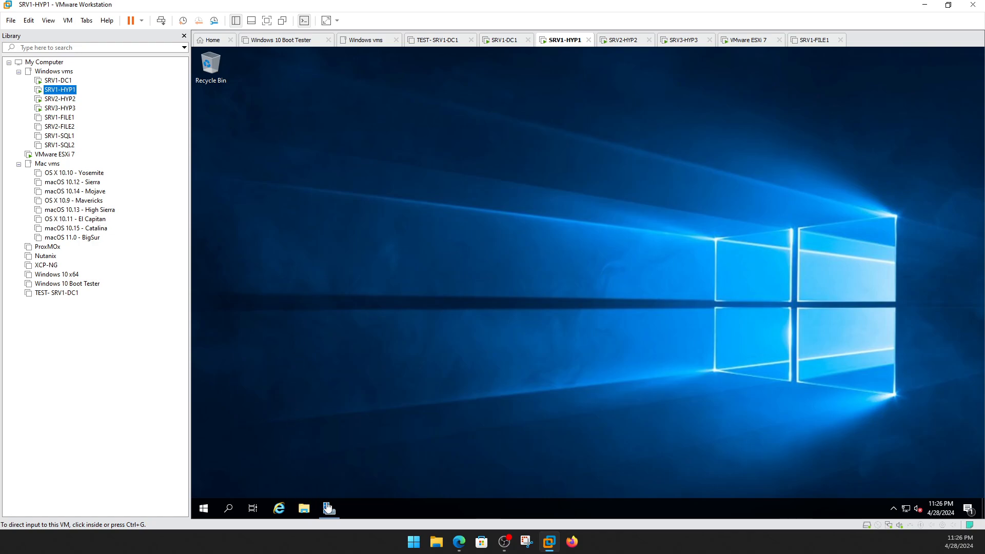
click(330, 508)
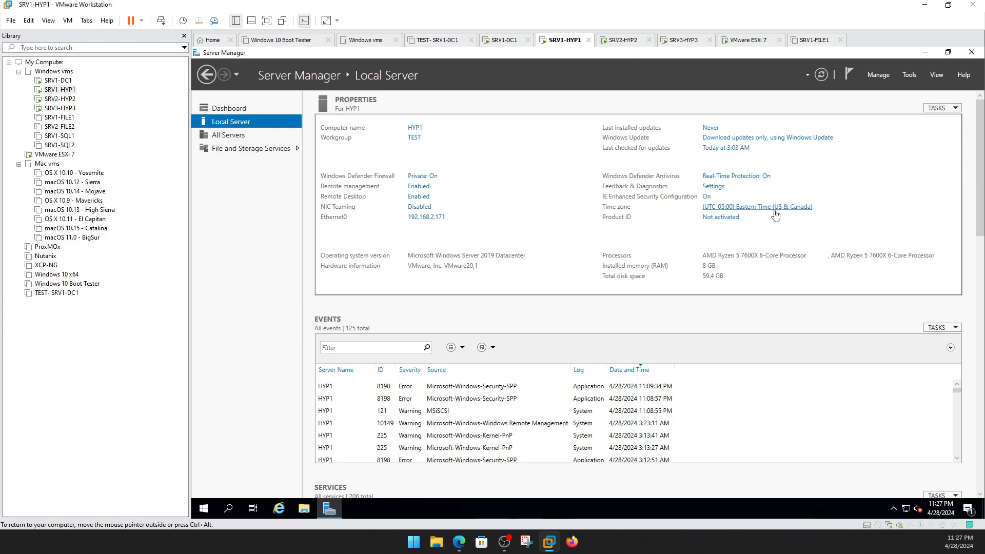
Try joining HYP1 to the compuguy.local domain, which fails with a domain-not-found error.
click(415, 138)
click(409, 212)
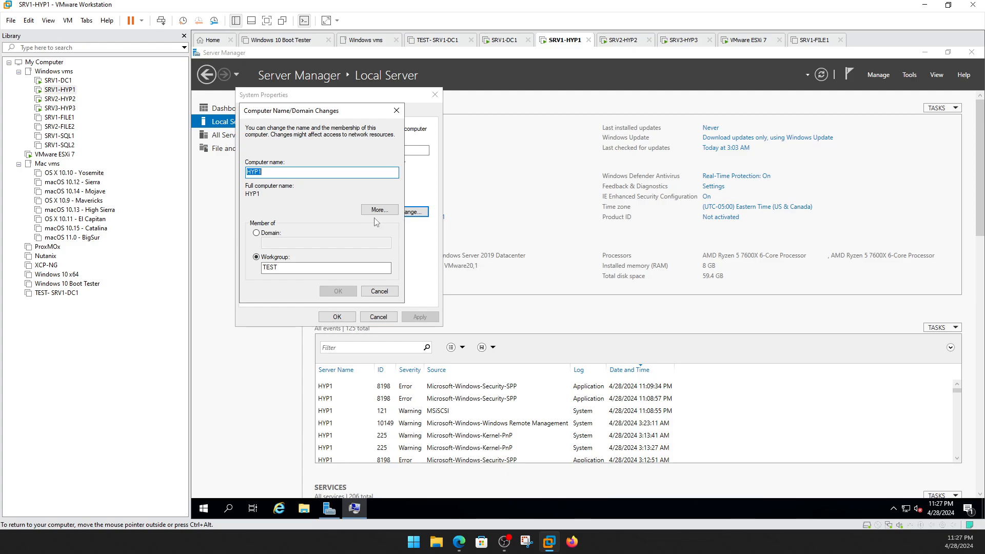
click(259, 233)
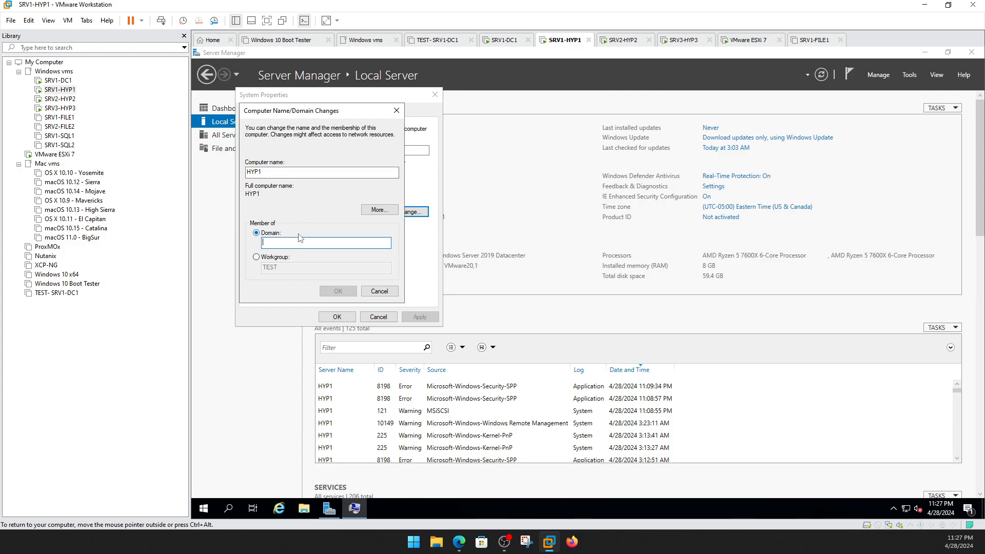
text(compuguy.local)
click(342, 291)
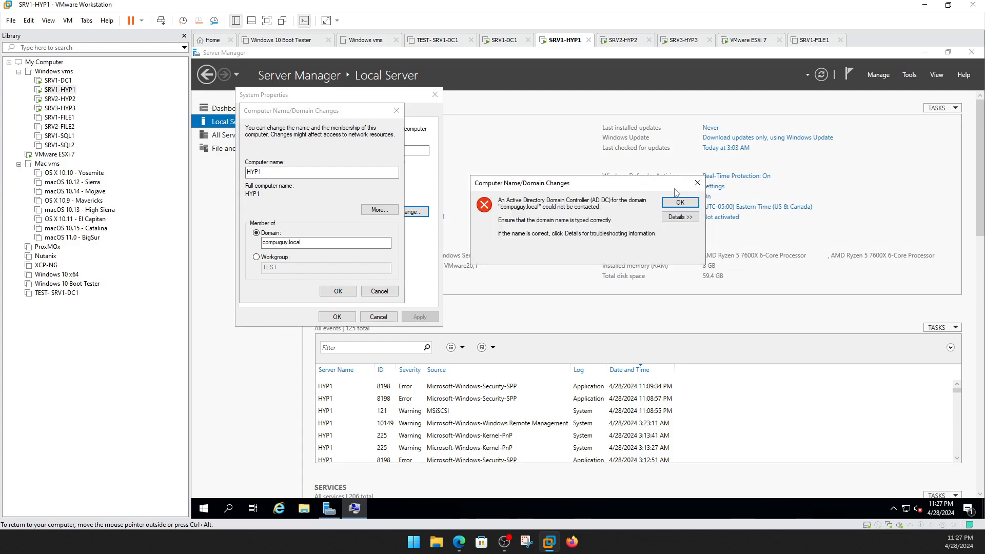
click(697, 183)
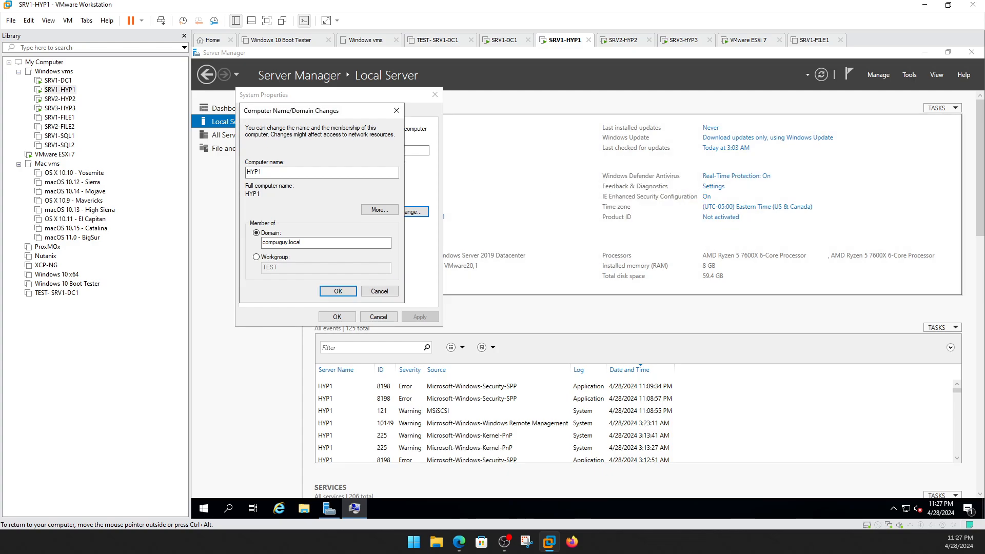
Check on SRV1-DC1, then retry the compuguy.local join on HYP1, failing again.
click(53, 82)
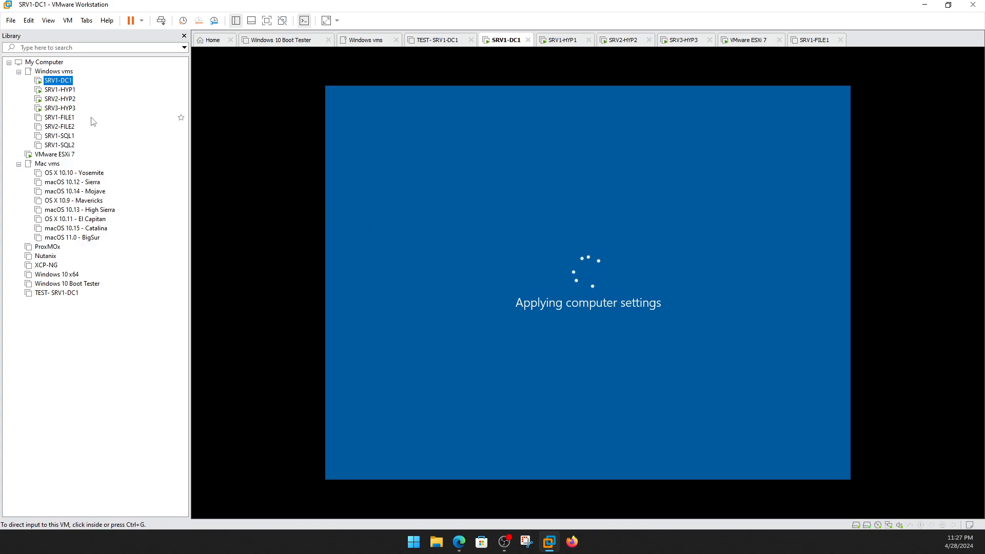
click(61, 91)
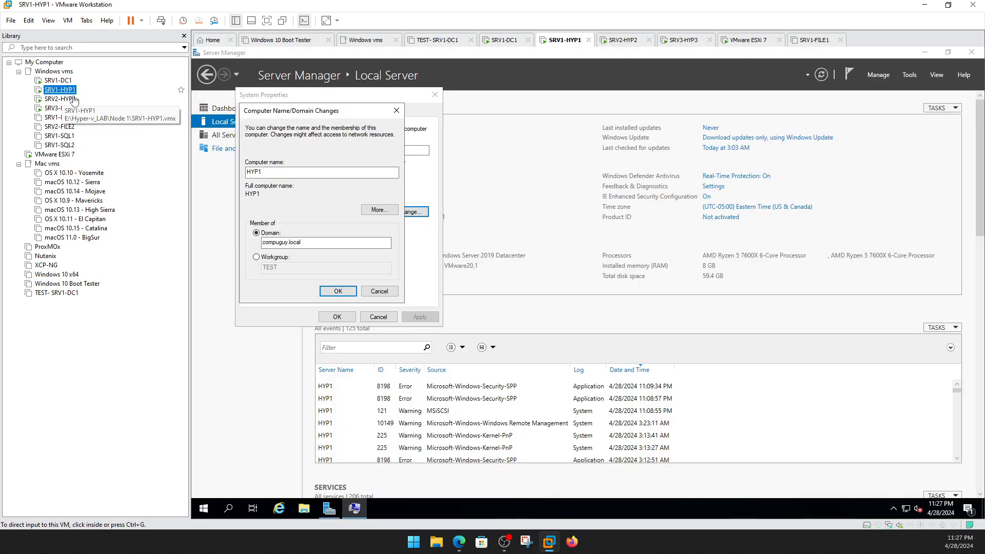
click(339, 291)
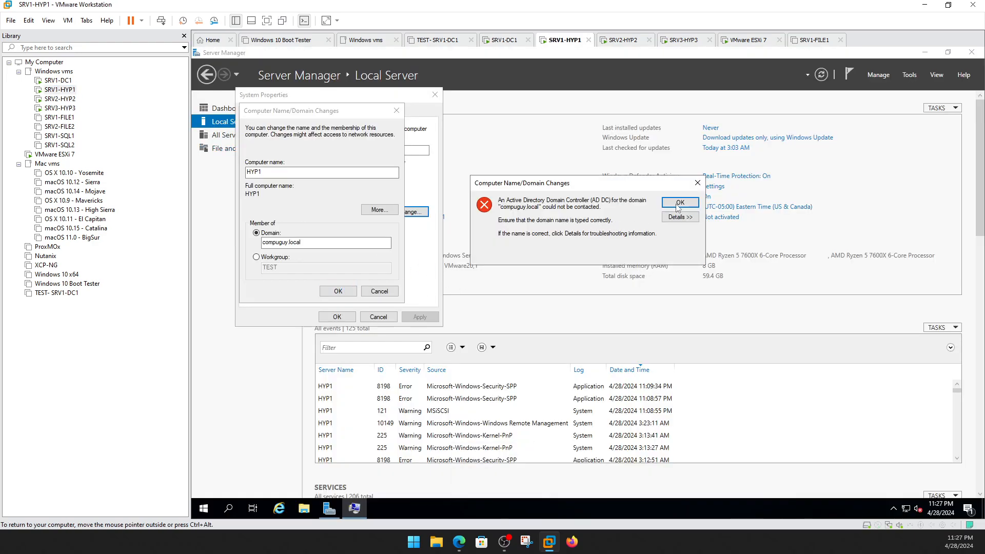
click(680, 204)
Cancel HYP1's domain change, check SRV1-DC1's restart, and switch to SRV2-HYP2.
click(380, 291)
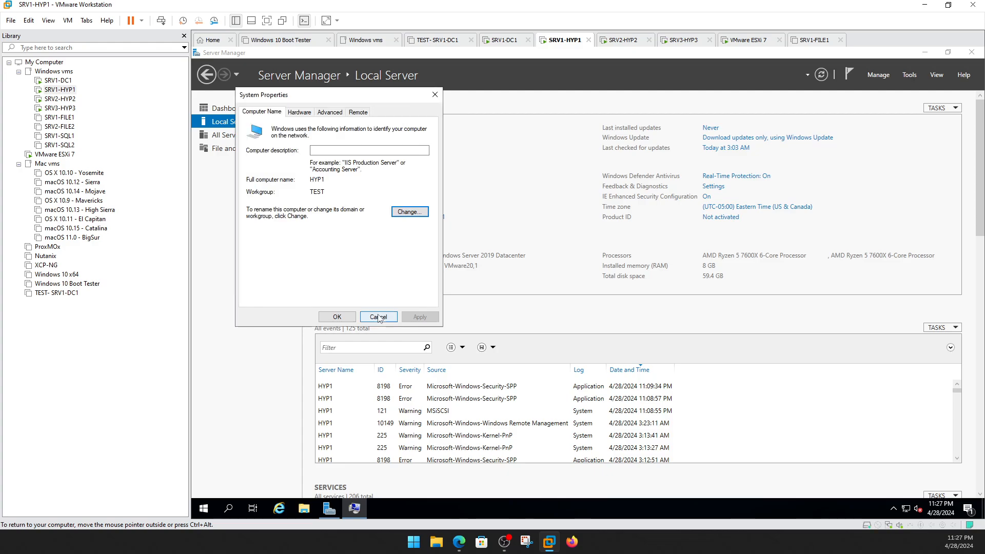
click(379, 316)
click(58, 81)
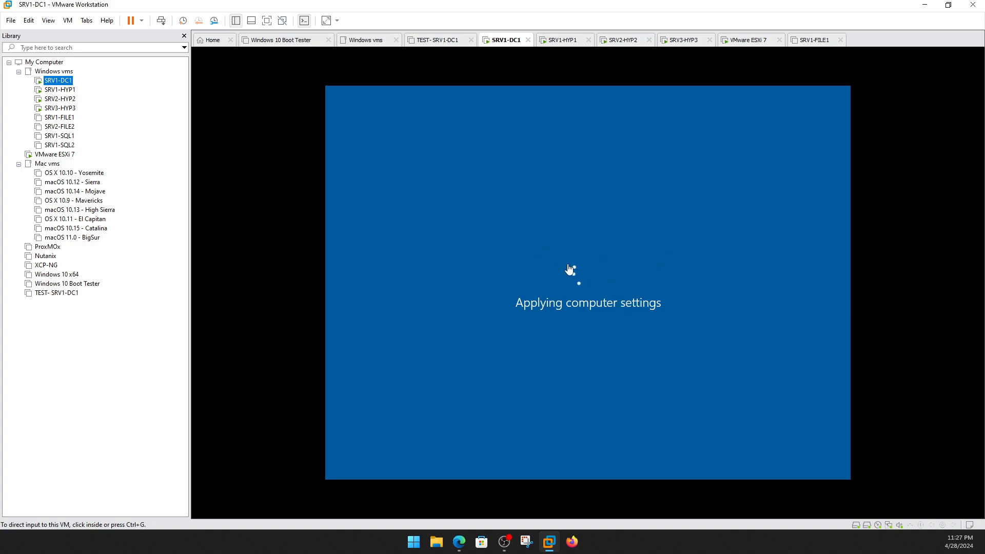
click(56, 99)
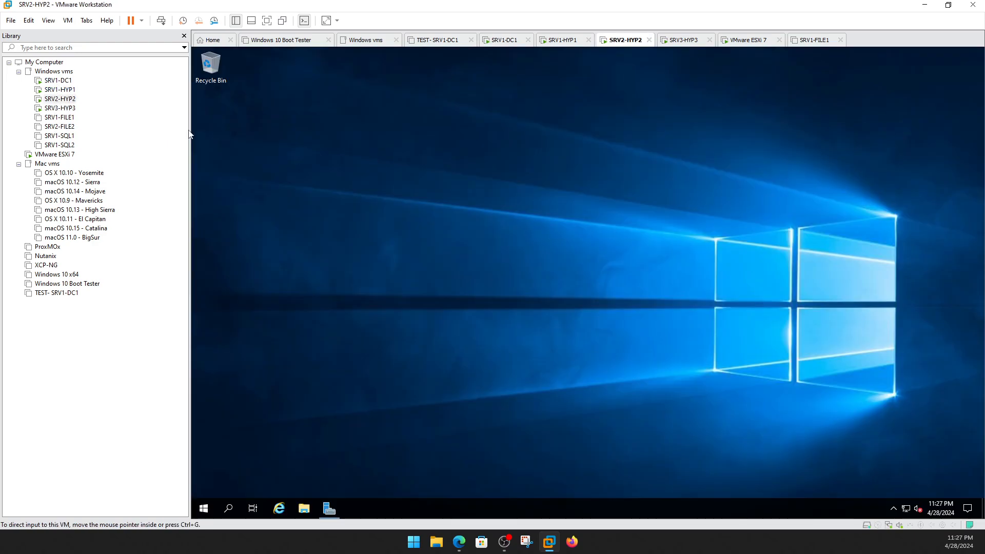
Set HYP2 to become a member of the compuguy.local domain.
click(323, 511)
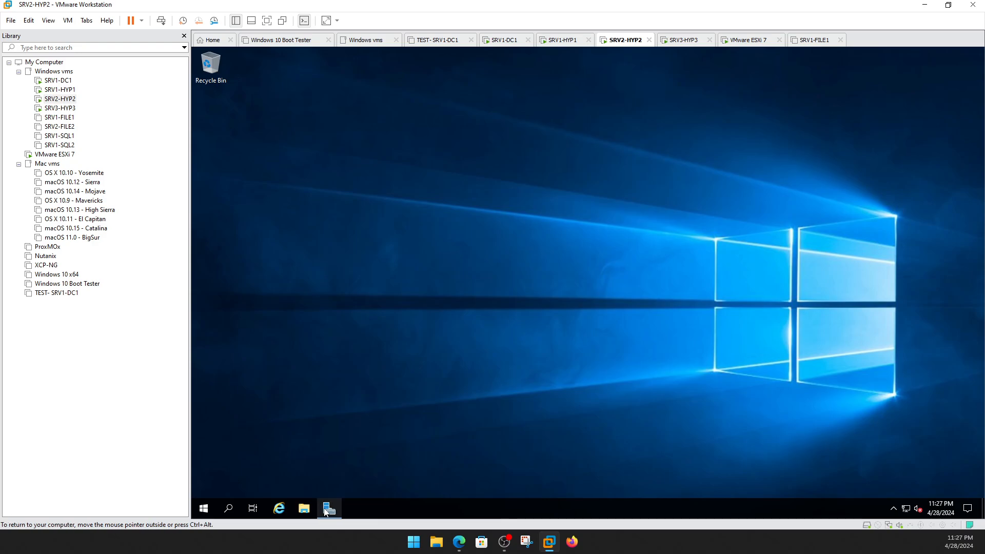
click(414, 140)
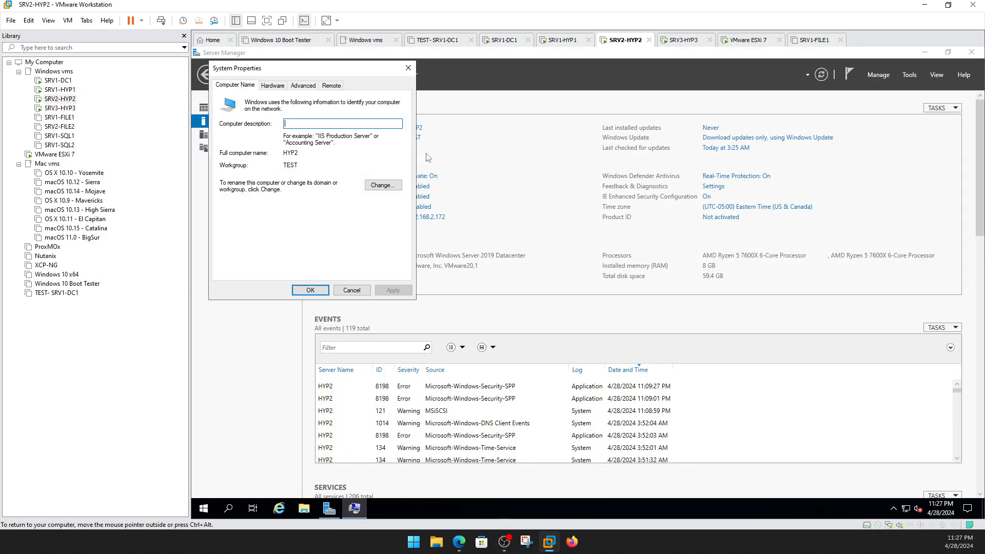
click(388, 184)
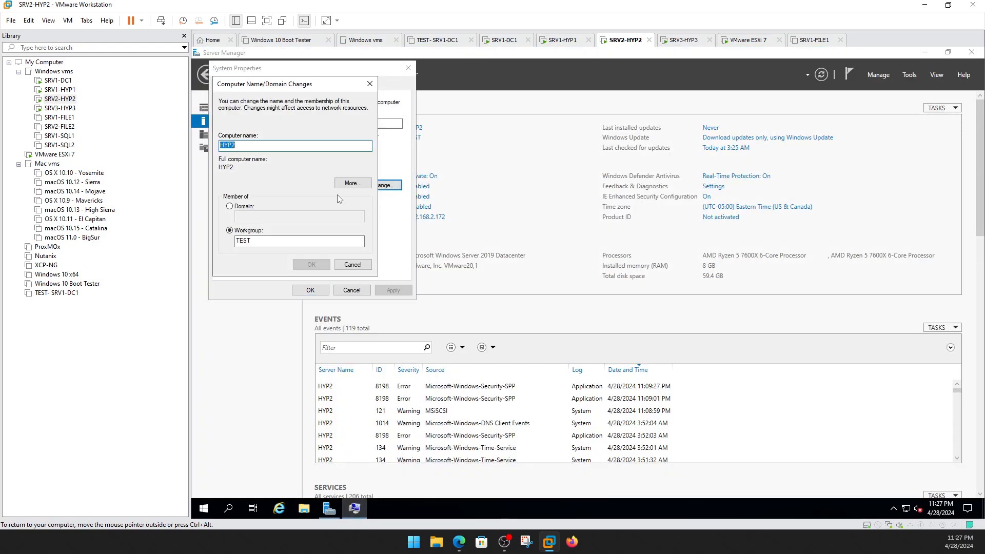
click(245, 207)
text(compuguy.local)
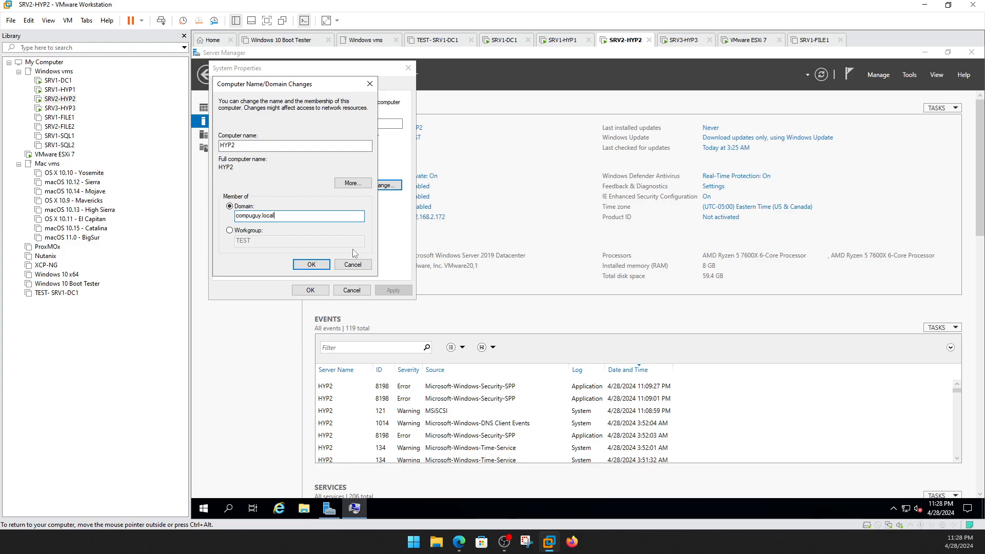
click(312, 264)
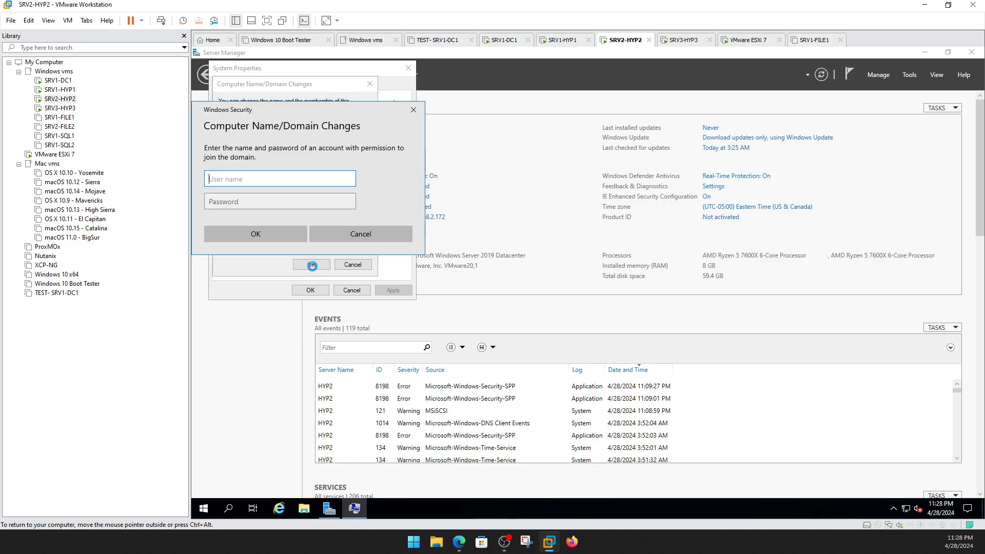
Enter the administrator credentials for the join, which are rejected as incorrect.
text(ad)
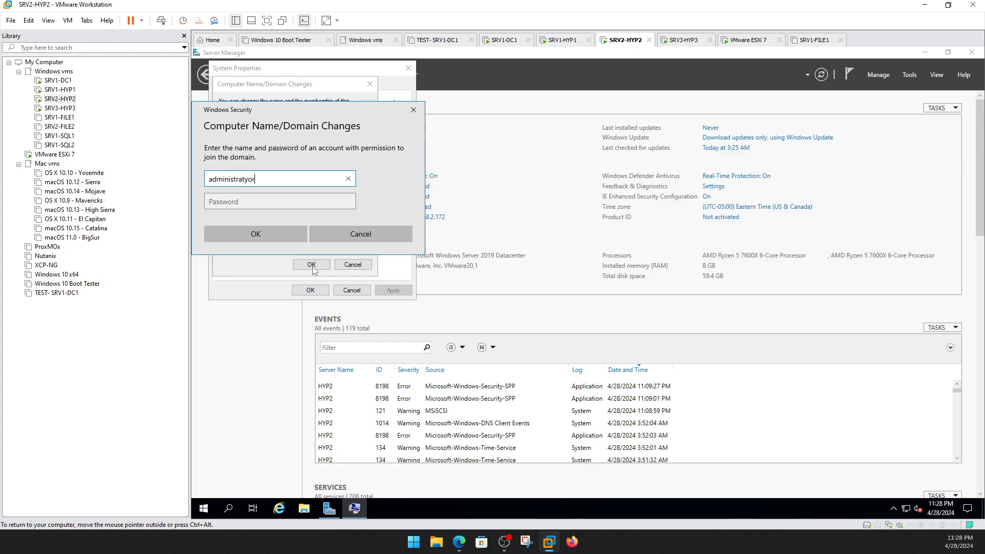
text(ministrator)
key(Tab)
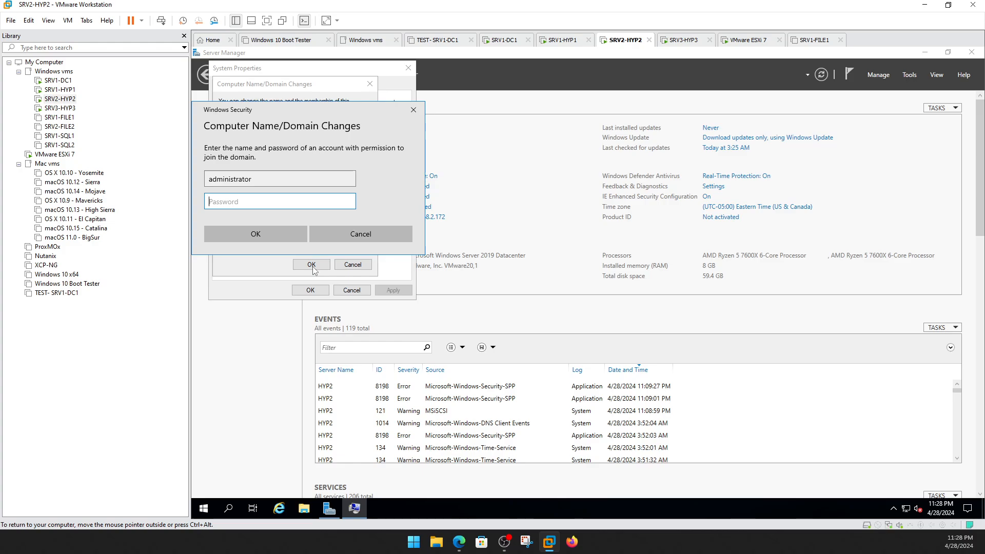
text(•••••••••)
key(Return)
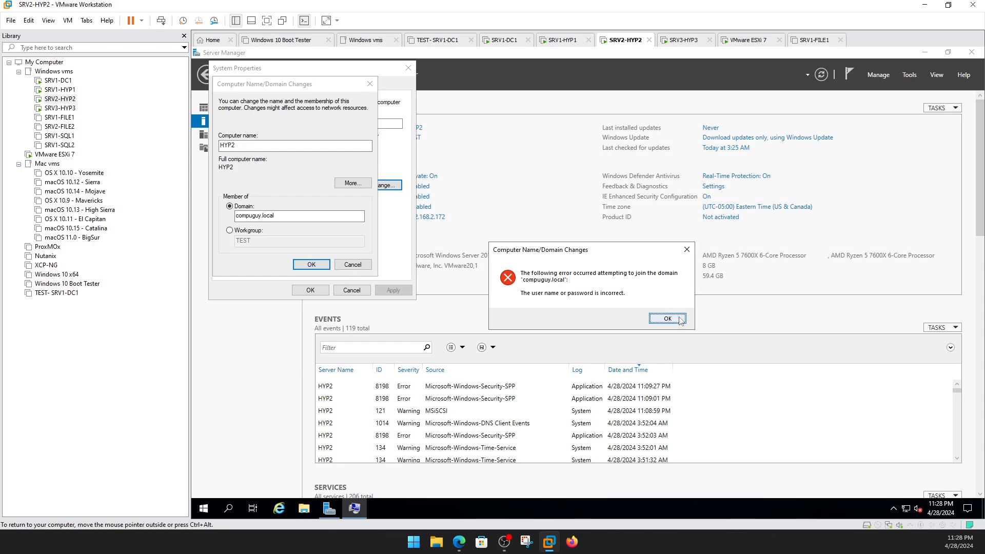
click(667, 318)
Retry joining HYP2 to compuguy.local with administrator credentials and accept the welcome and restart notices.
click(311, 264)
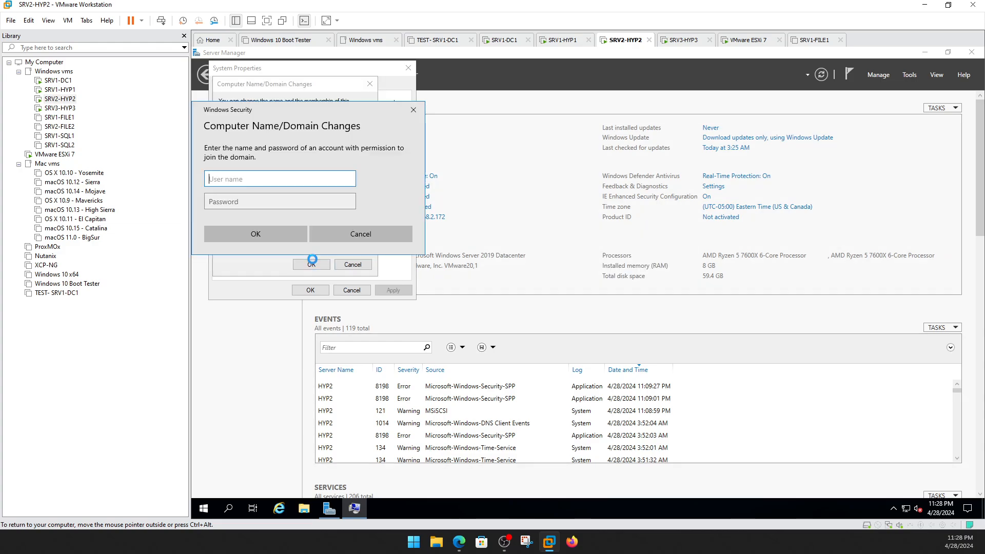
text(administrator)
key(Tab)
text(••)
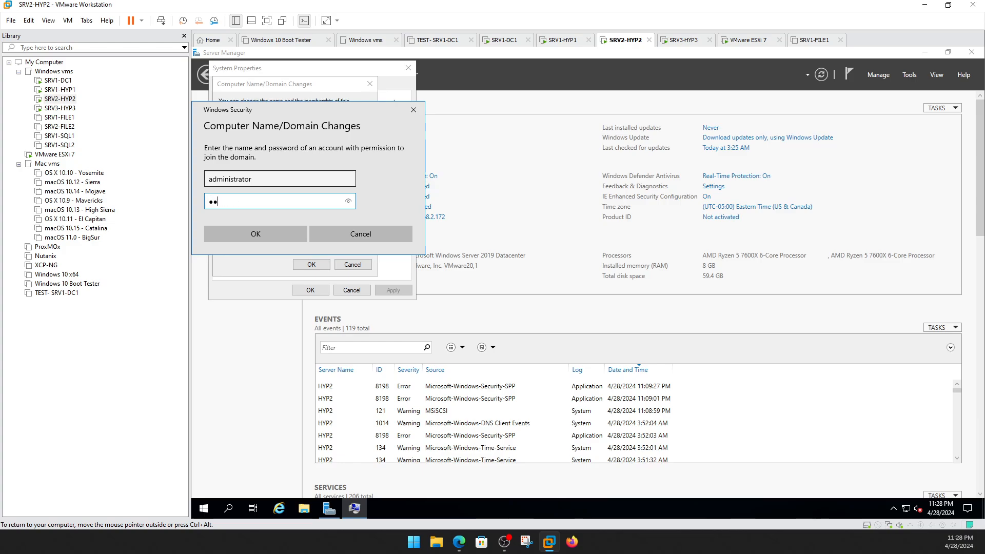
key(Return)
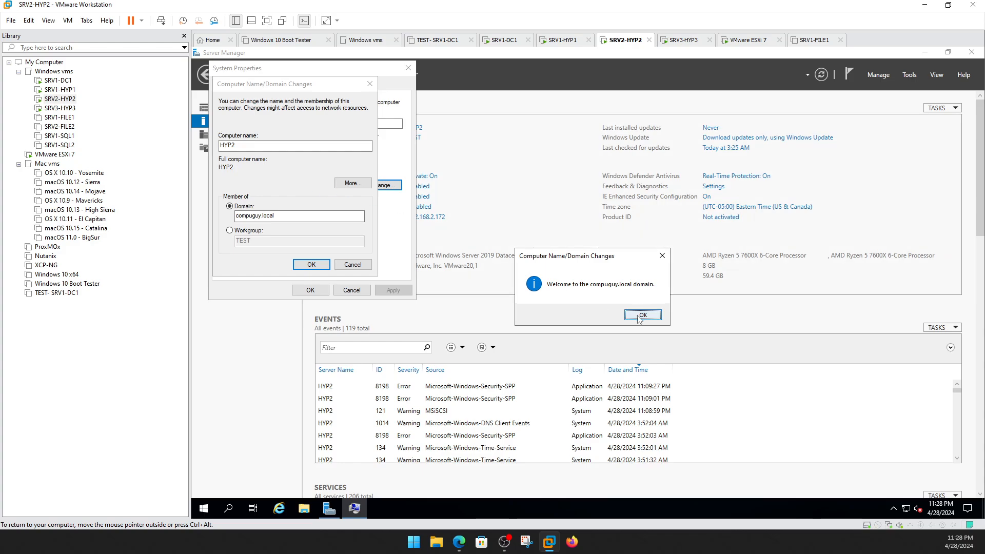
click(639, 318)
click(643, 296)
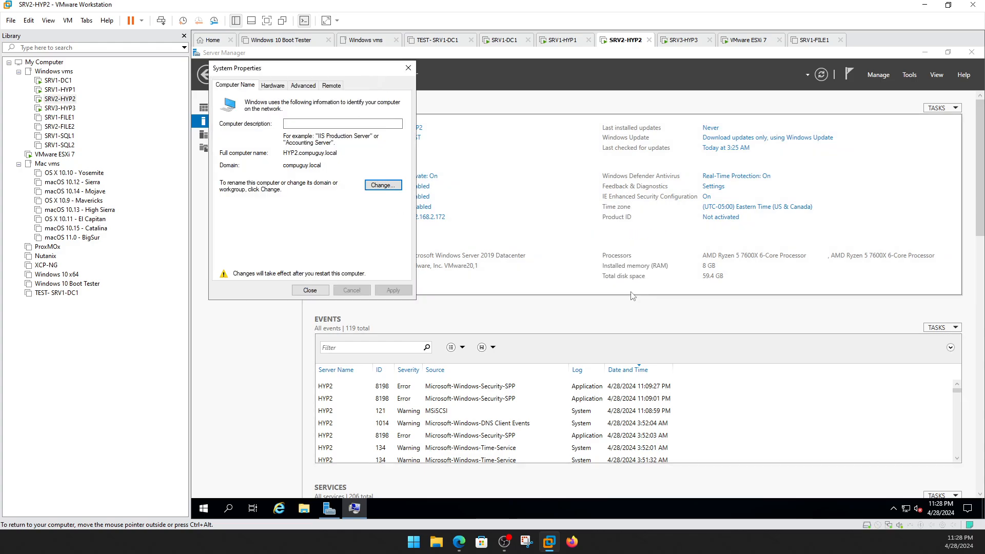
Close System Properties and restart HYP2 now to apply the domain join.
click(337, 86)
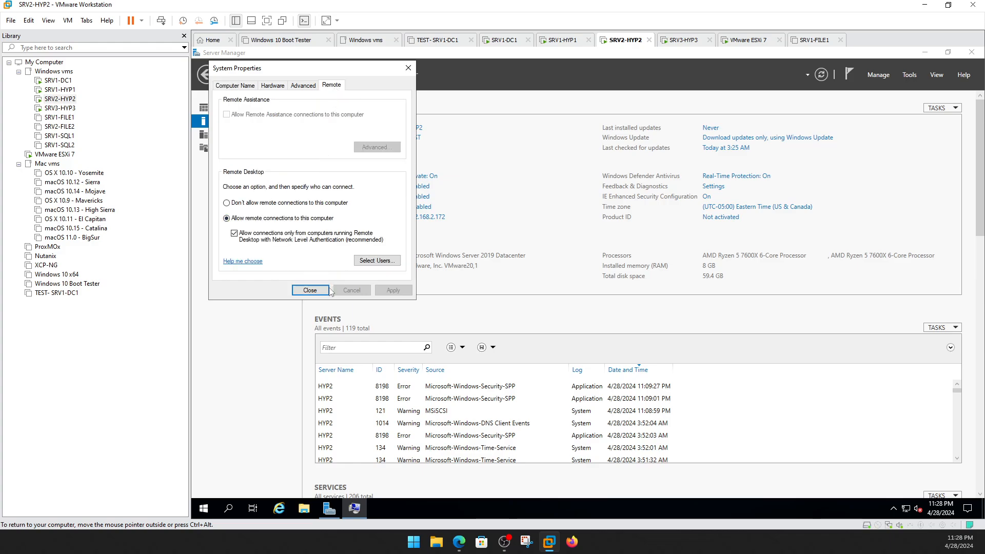
click(243, 88)
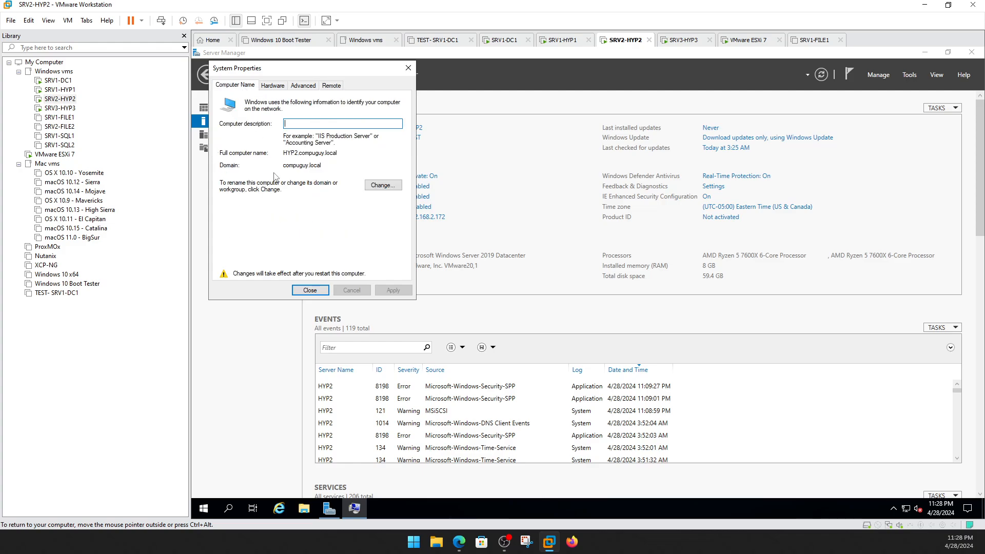
click(313, 291)
click(575, 287)
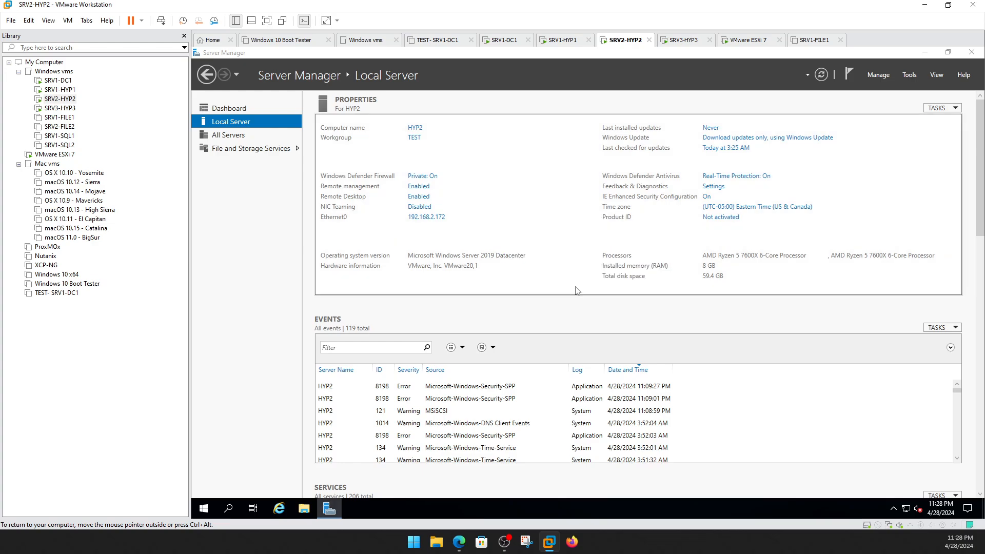
Try joining SRV1-HYP1 to compuguy.local, then dismiss the domain controller error and cancel.
click(57, 89)
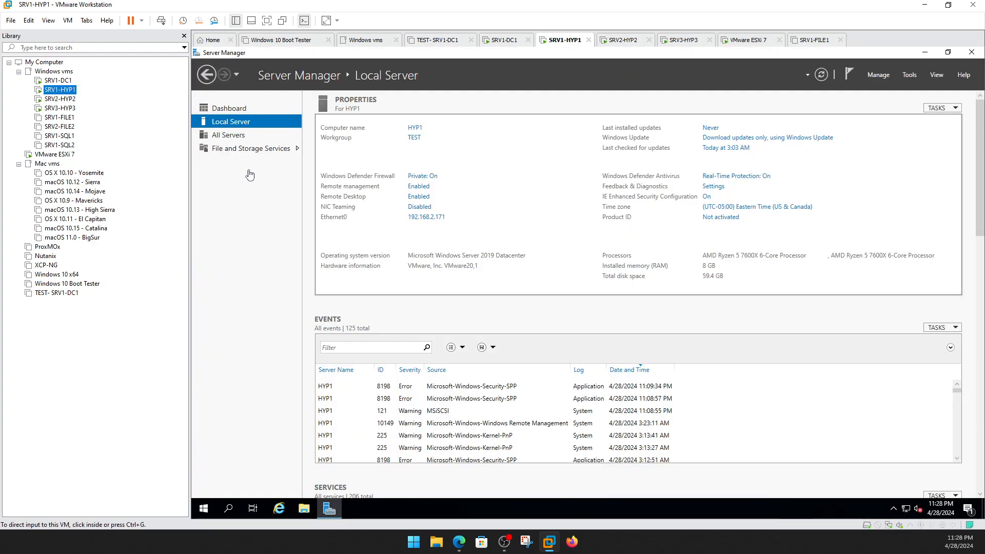
click(417, 138)
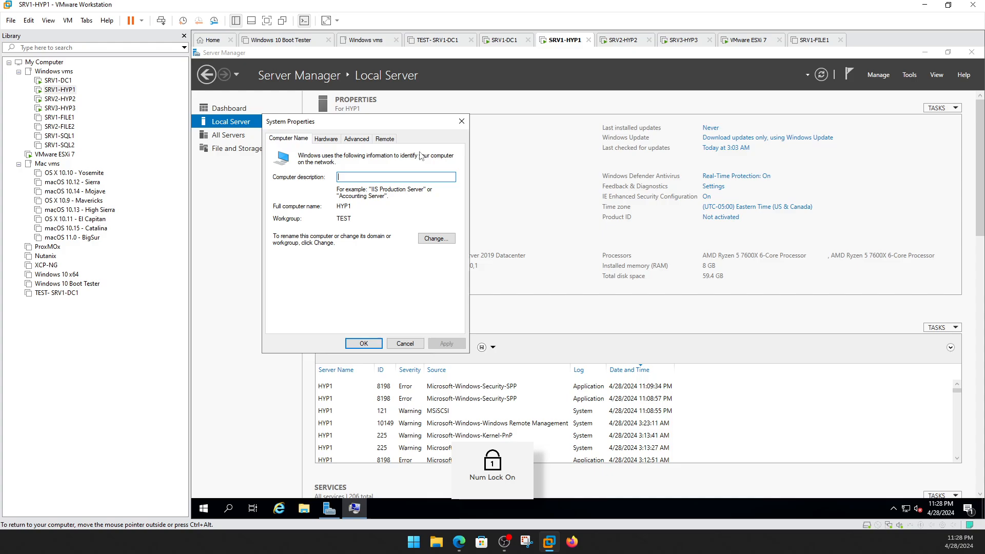
click(429, 240)
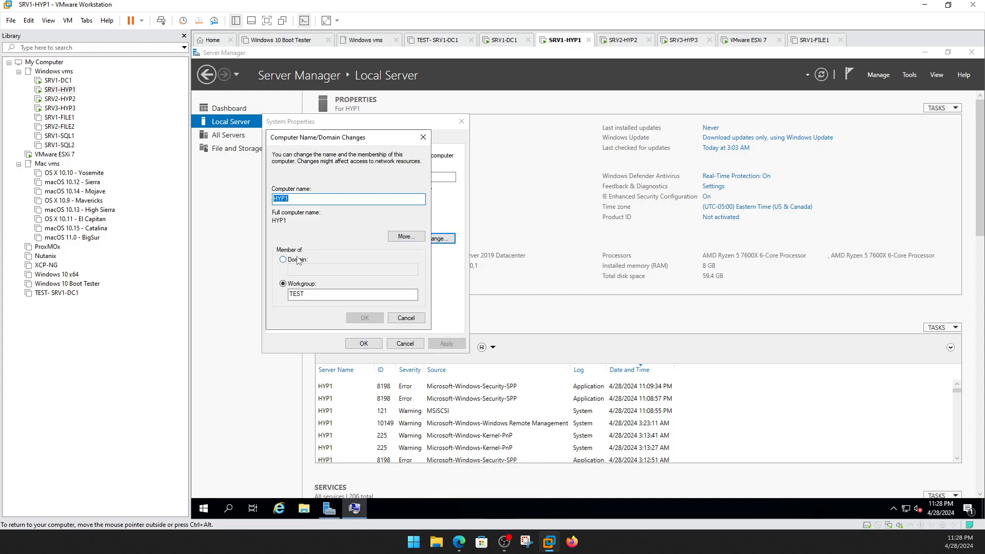
click(297, 260)
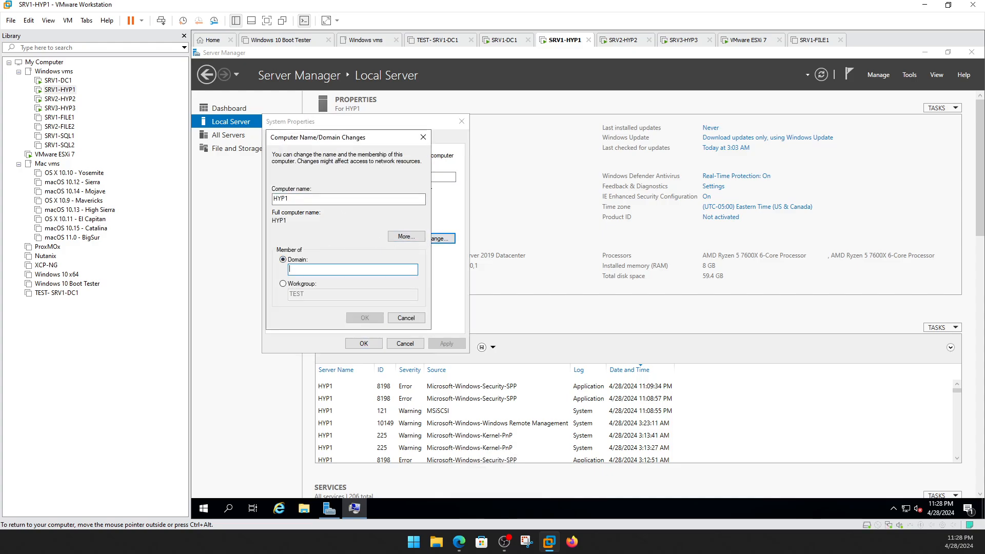
text(compuguy.local)
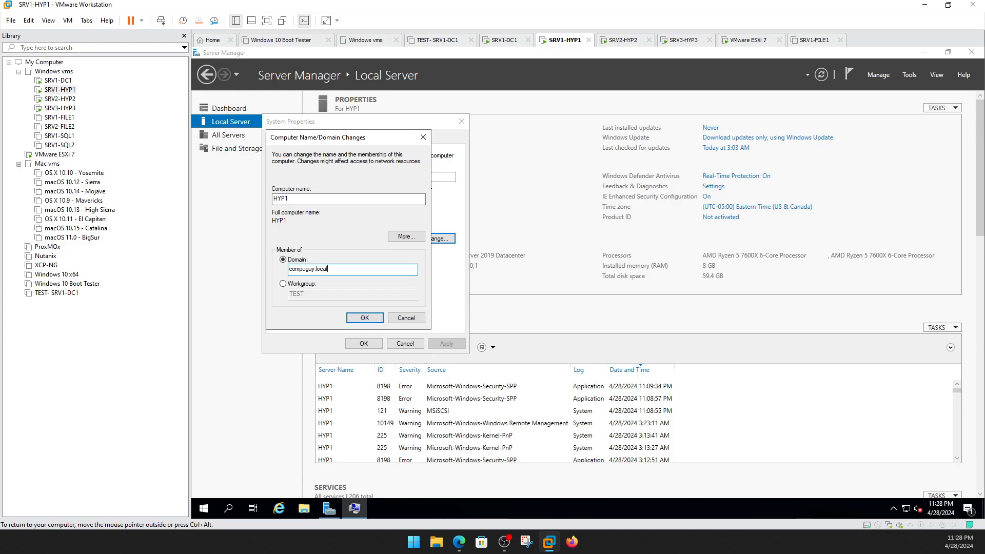
click(364, 318)
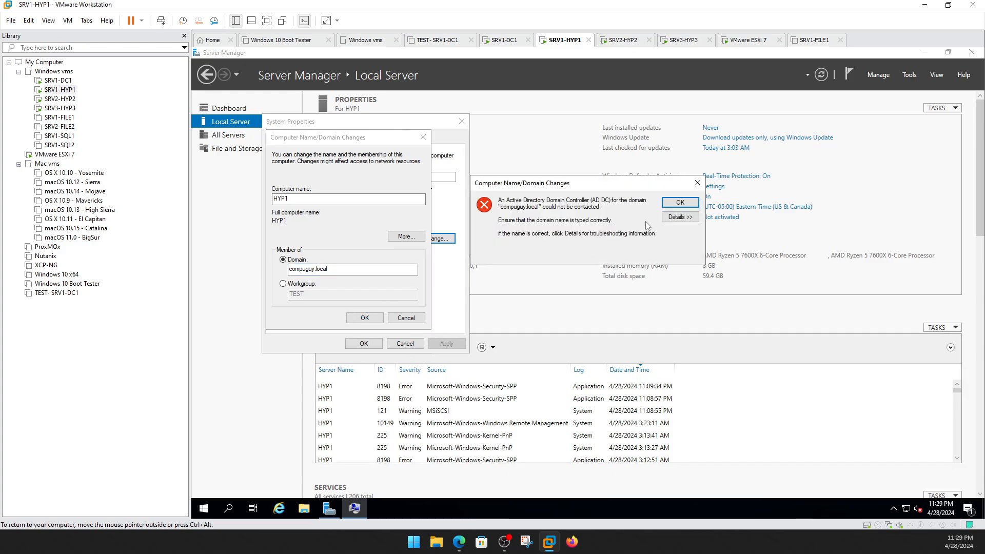
click(697, 203)
click(407, 318)
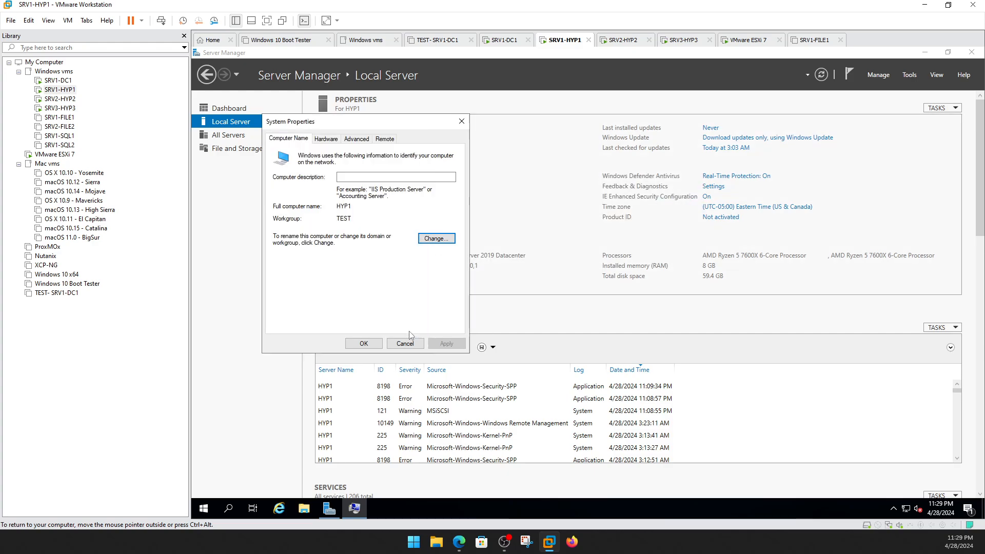
click(413, 342)
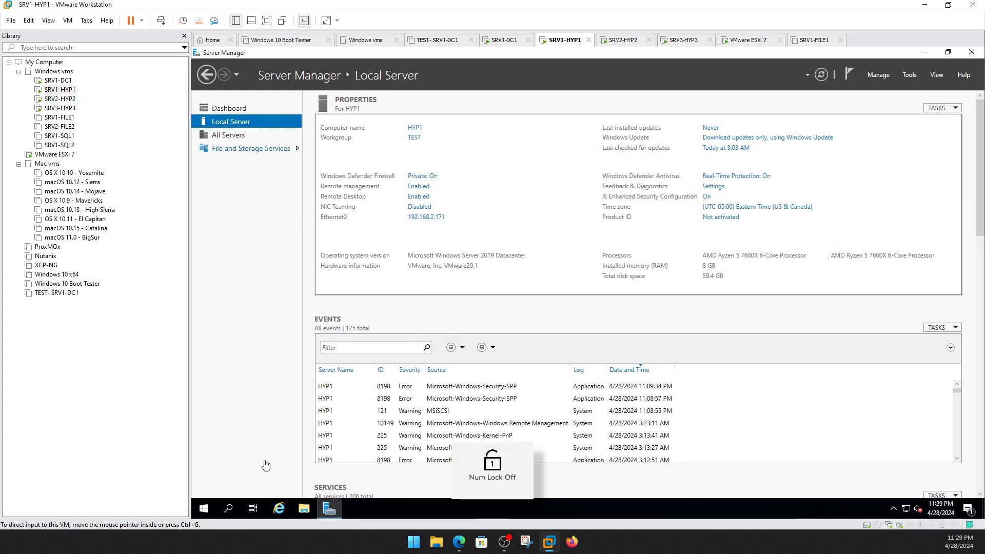
Restart HYP1 with the reason Operating System: Recovery (Unplanned), then bring up SRV3-HYP3.
right_click(203, 509)
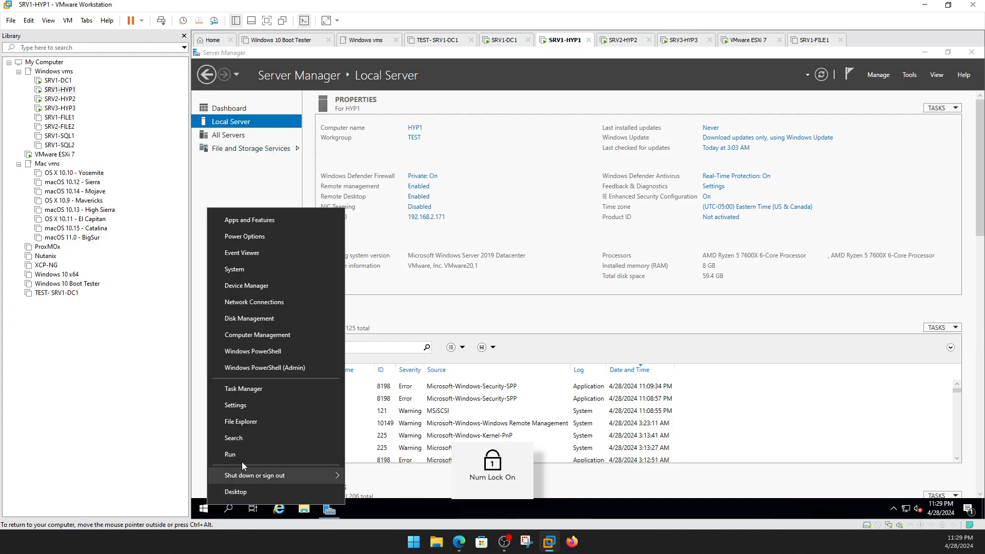
click(202, 509)
click(203, 509)
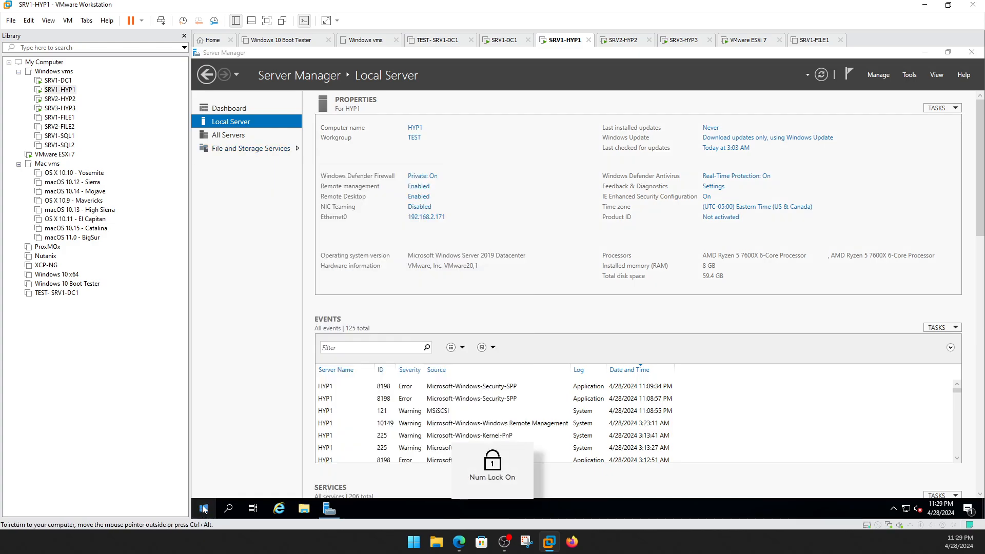
click(198, 515)
click(204, 486)
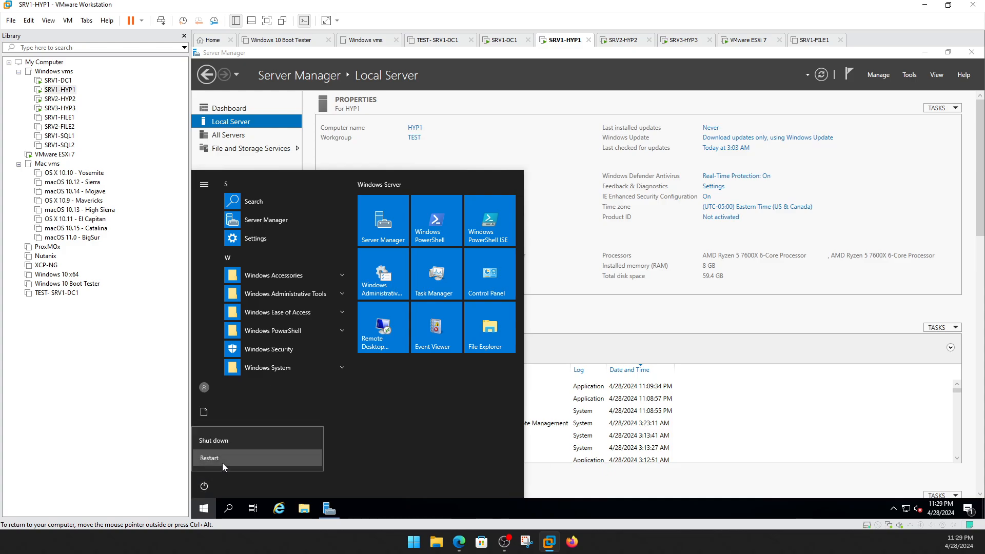
click(222, 463)
click(237, 438)
click(264, 450)
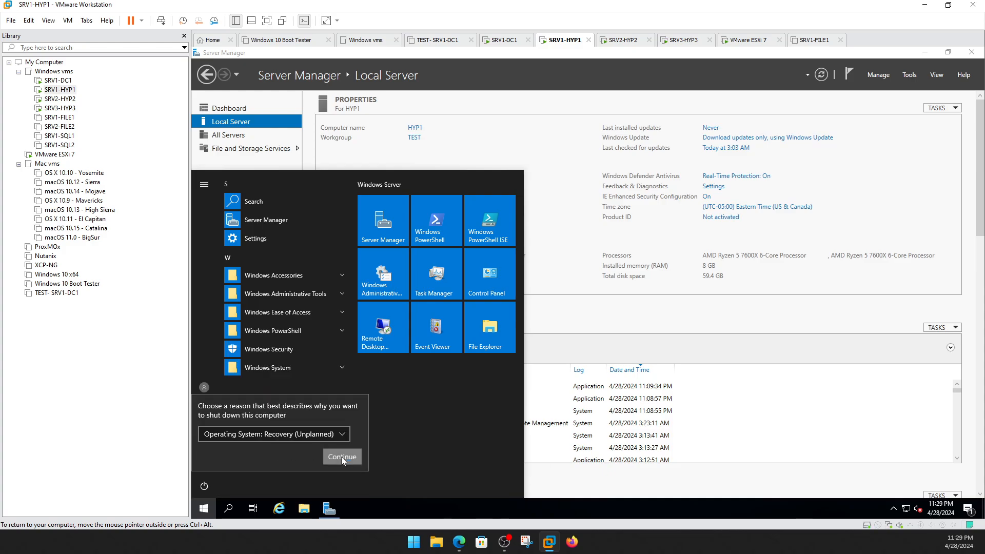
click(341, 457)
click(60, 107)
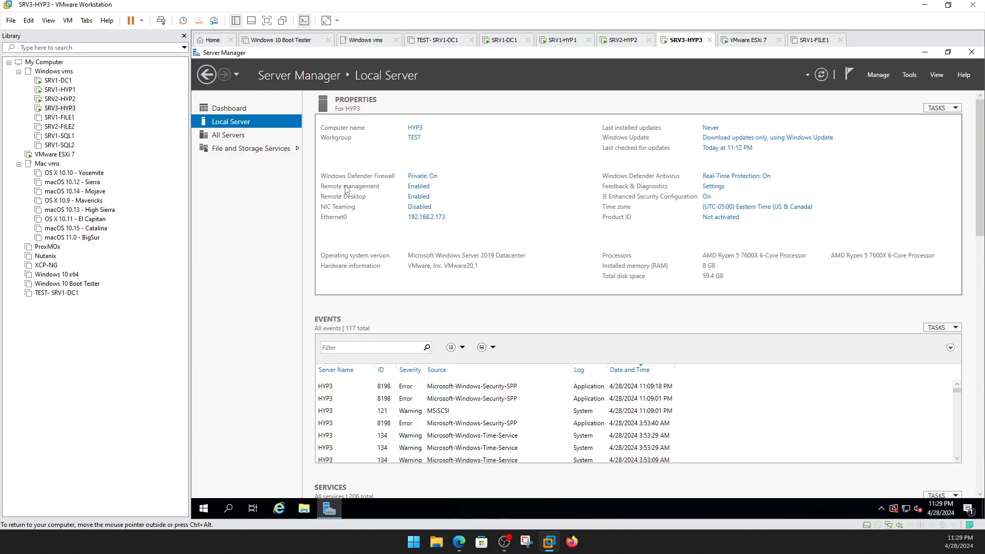
Attempt to make HYP3 a member of the compuguy.local domain.
click(414, 138)
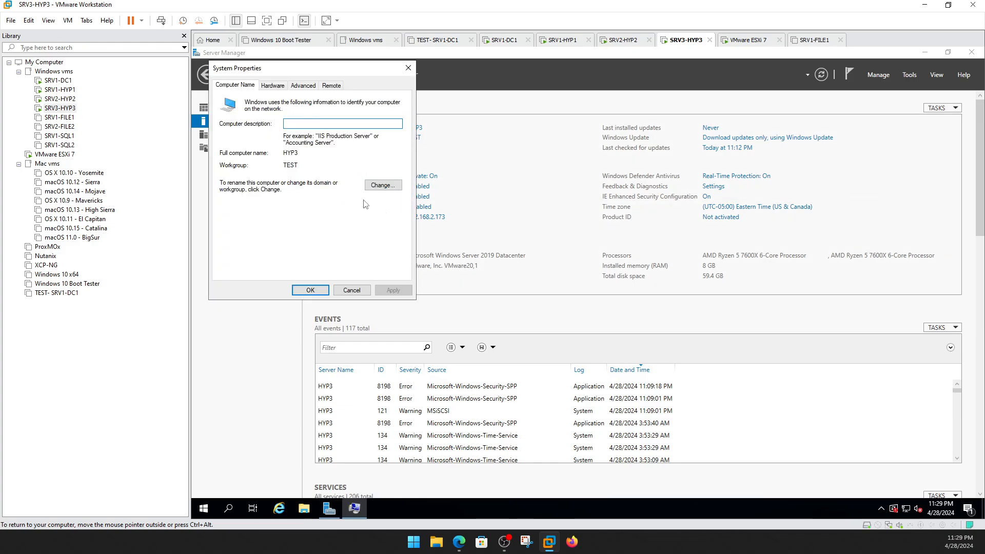
click(384, 186)
click(242, 206)
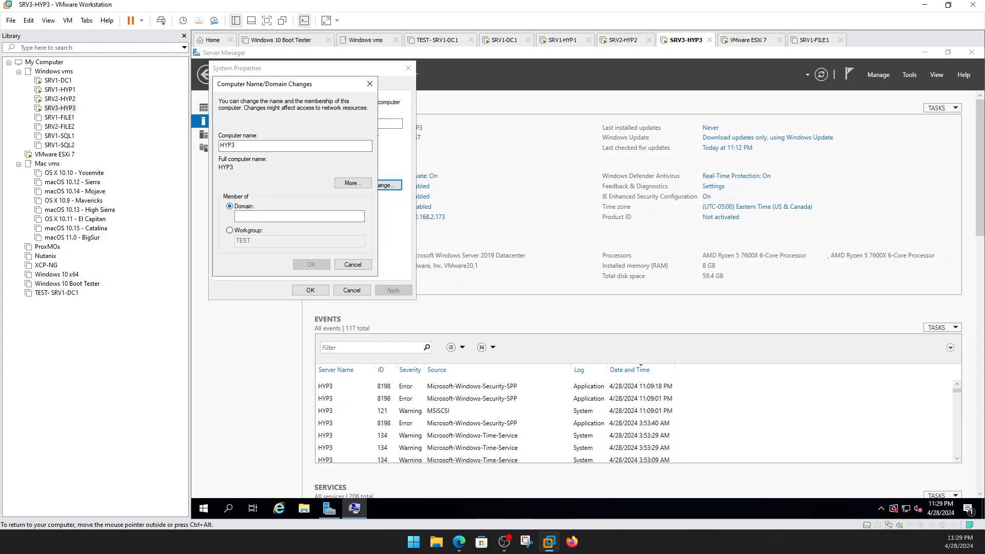
text(compuguy.local)
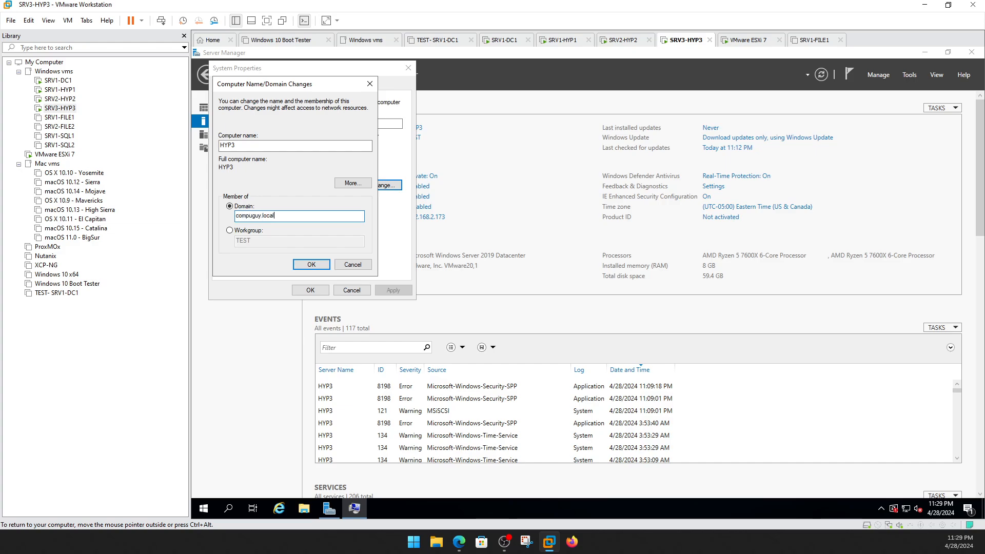
click(312, 264)
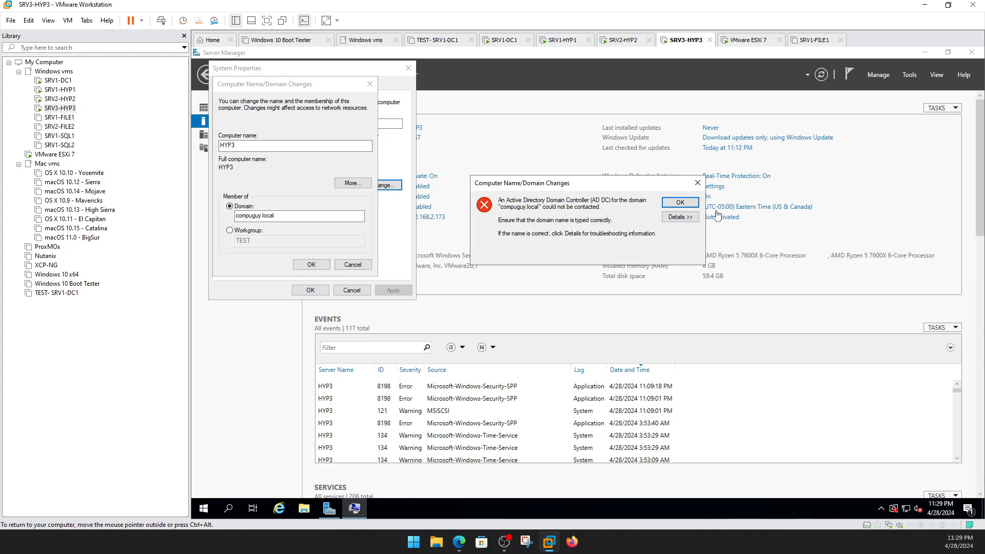
Dismiss the domain-controller-not-found error and open HYP3's Network & Internet settings.
click(693, 203)
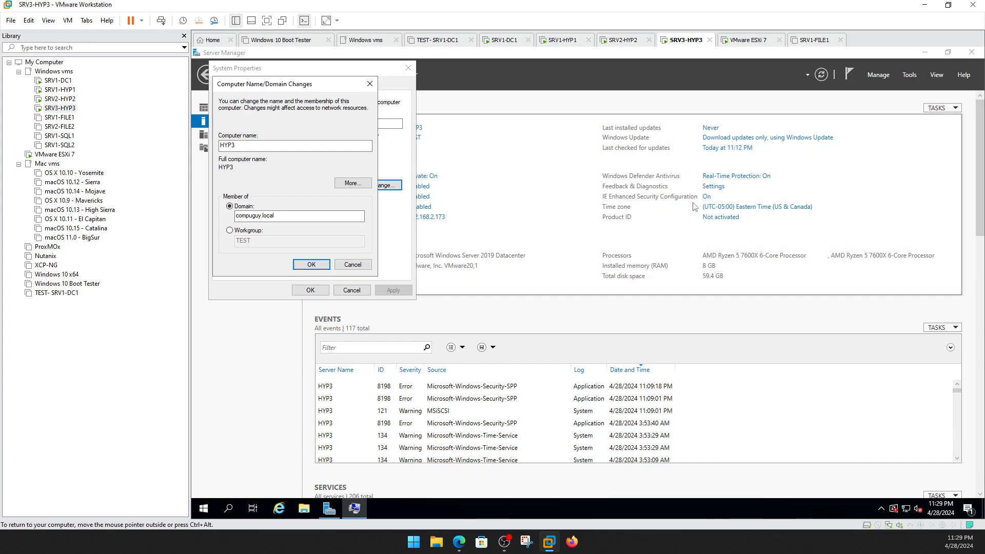
click(894, 509)
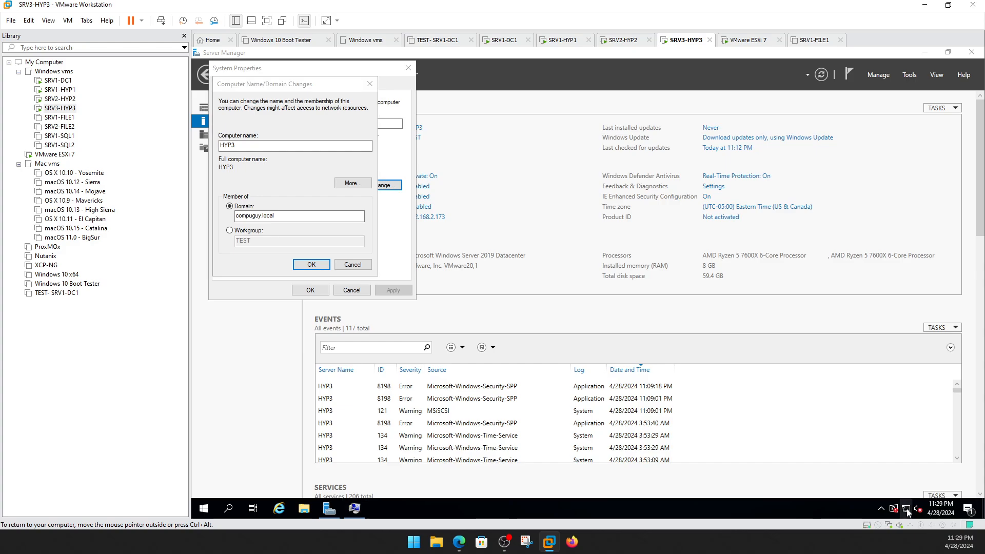
click(852, 479)
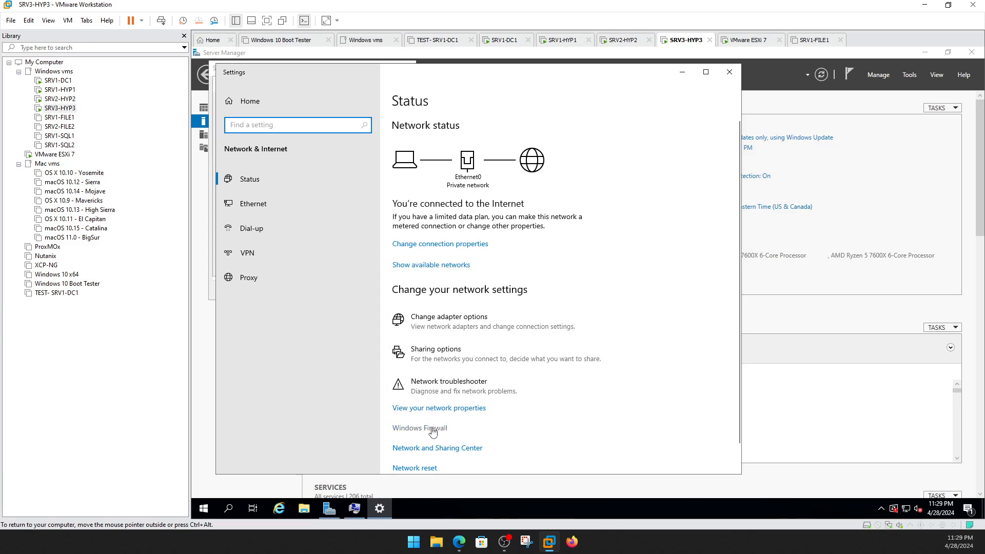
Set HYP3's Ethernet0 IPv4 preferred DNS server to 192.168.2.170 and close the network windows.
click(420, 323)
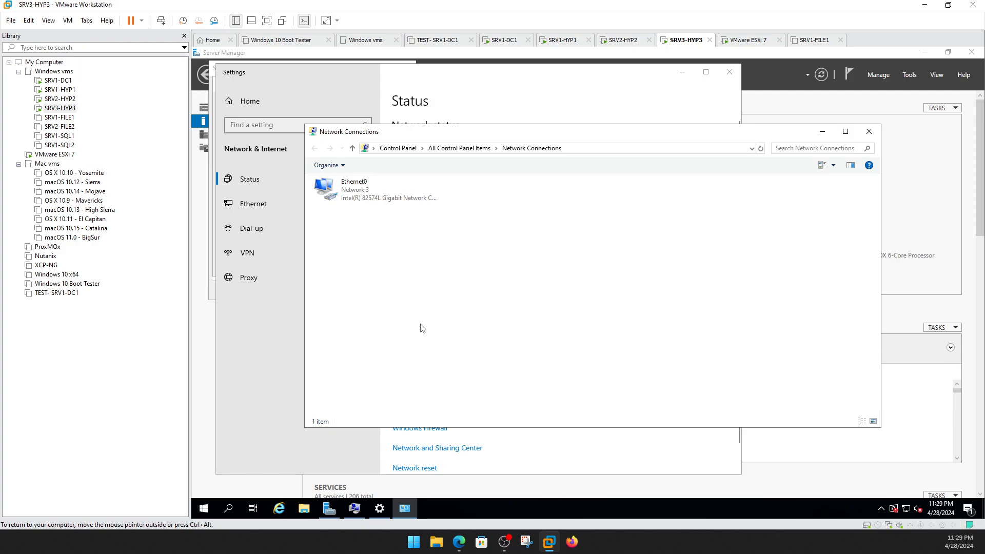
click(366, 189)
right_click(366, 189)
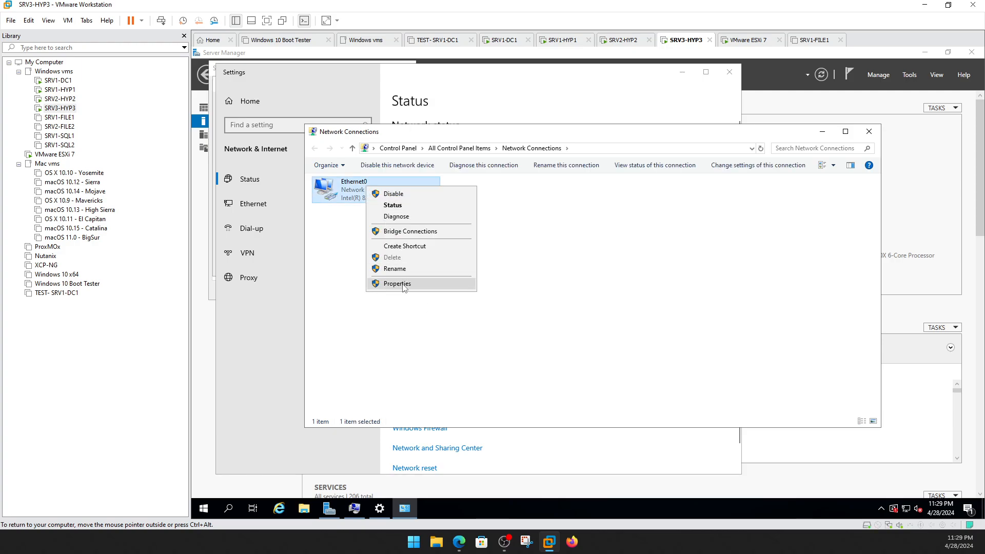
click(434, 285)
double_click(418, 284)
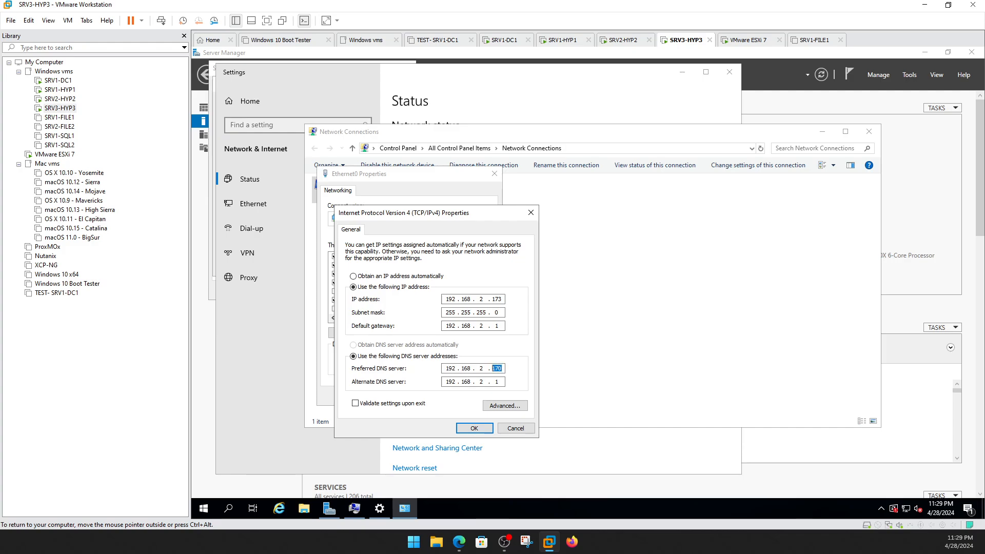
click(58, 80)
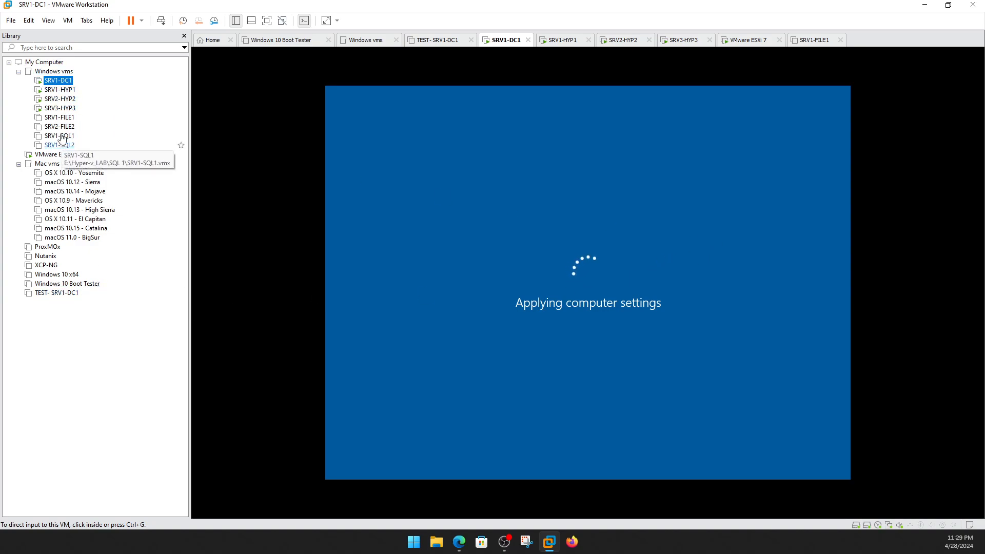
click(59, 108)
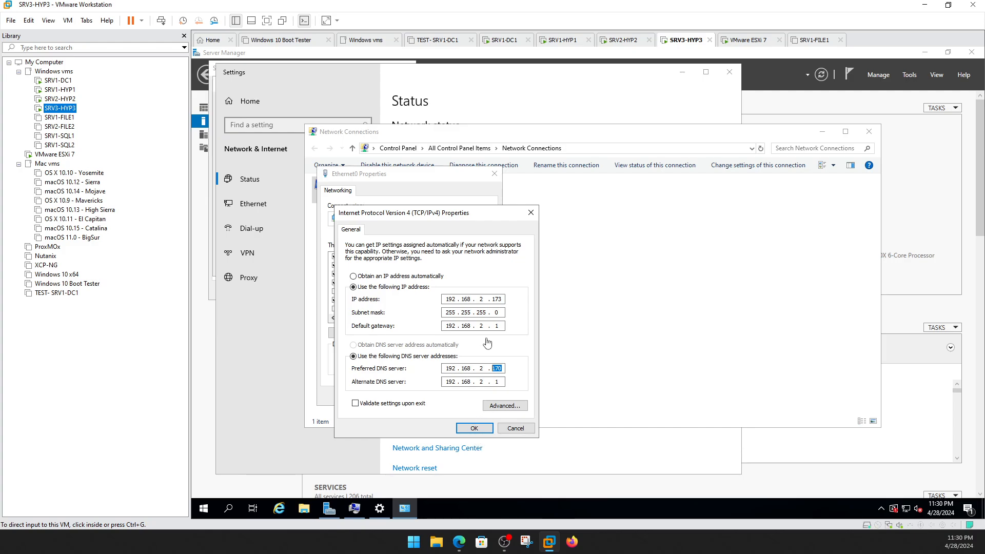
click(479, 433)
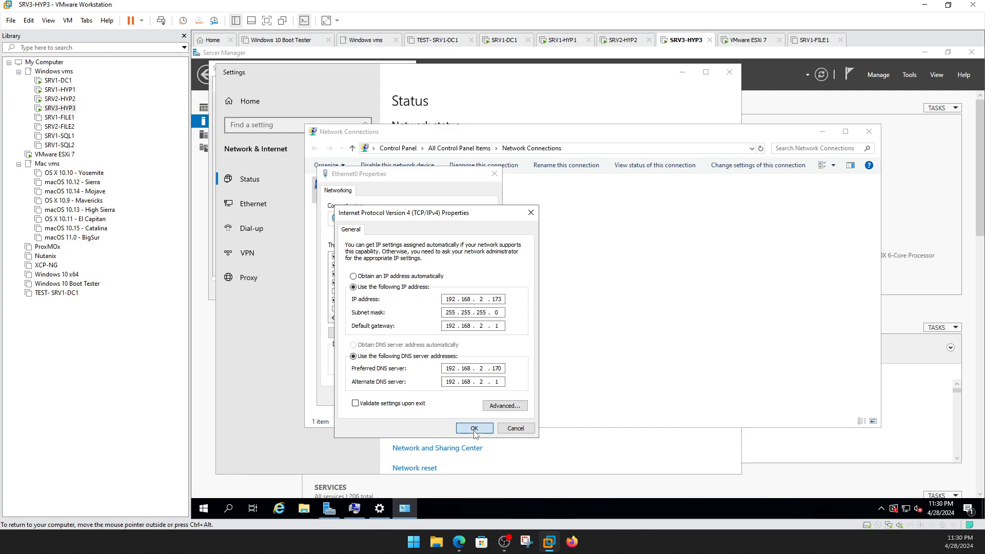
click(469, 430)
click(444, 405)
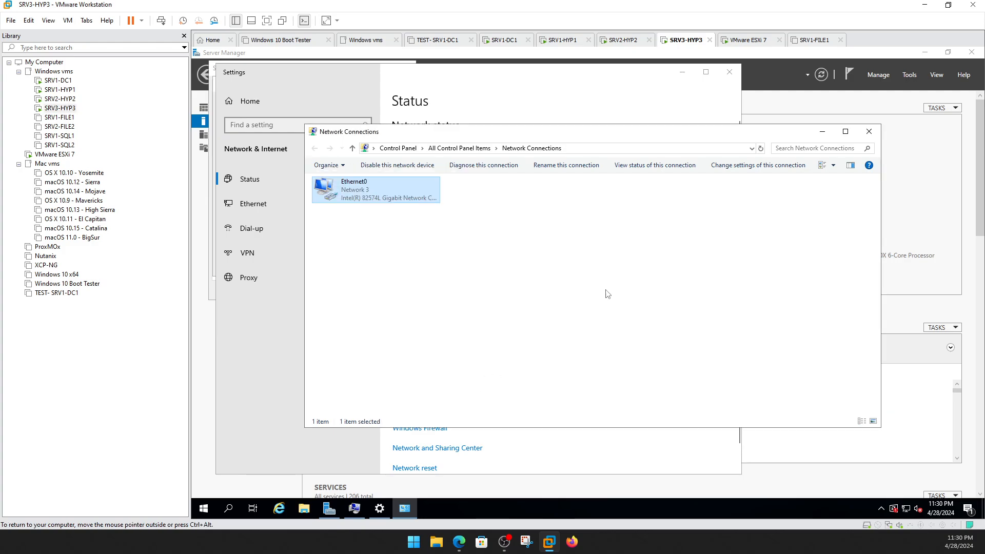
click(870, 131)
click(728, 73)
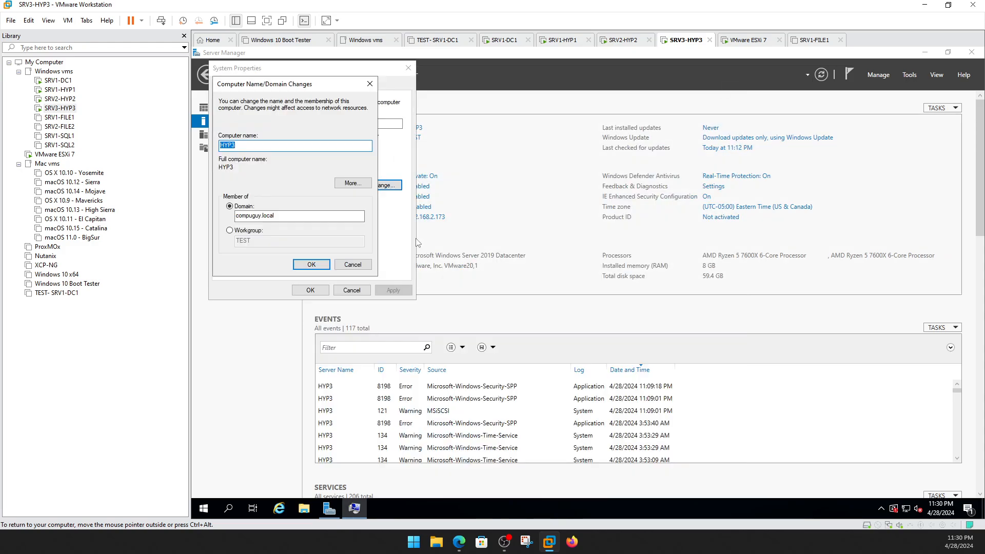
Sign in to SRV1-HYP1 as Administrator after retyping a mistyped password, then bring up SRV2-HYP2.
click(78, 81)
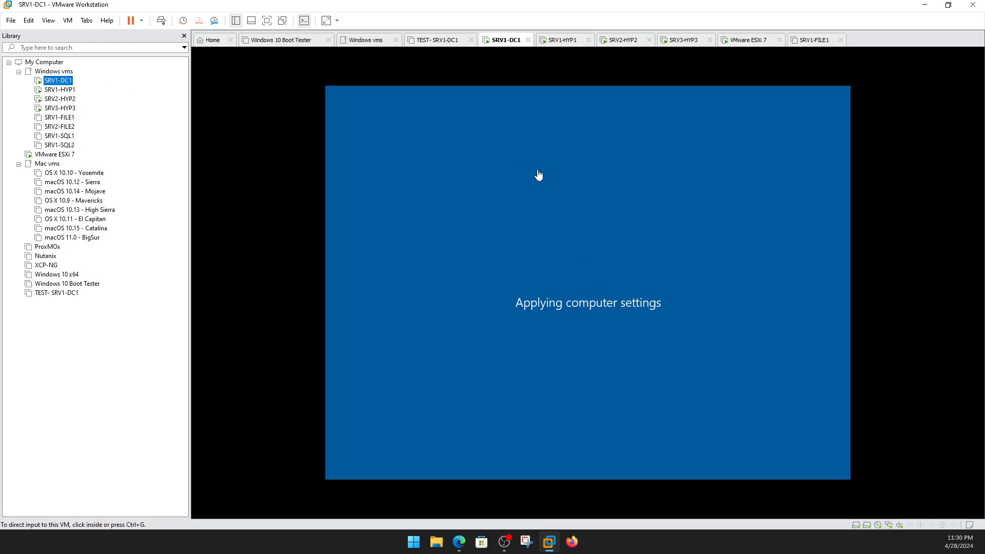
click(568, 181)
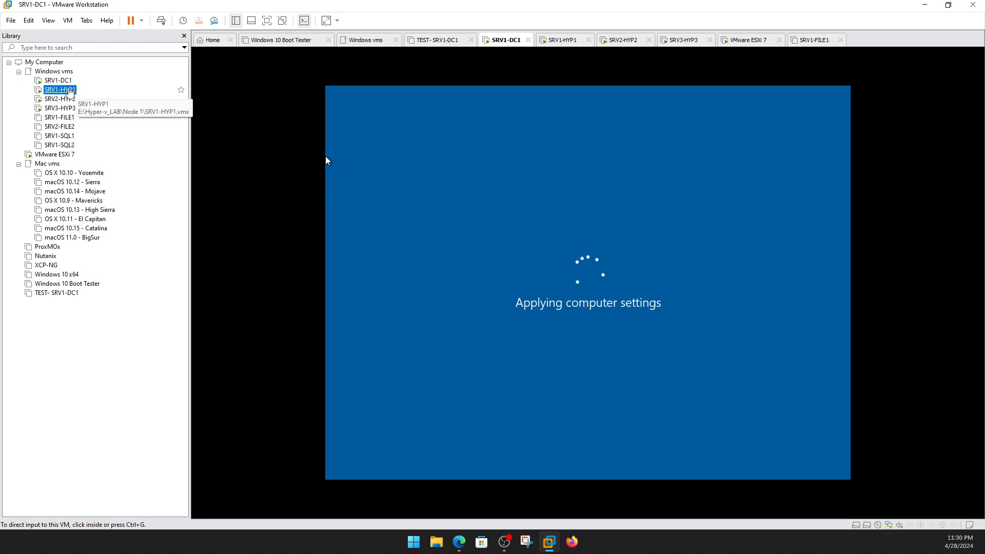
click(109, 91)
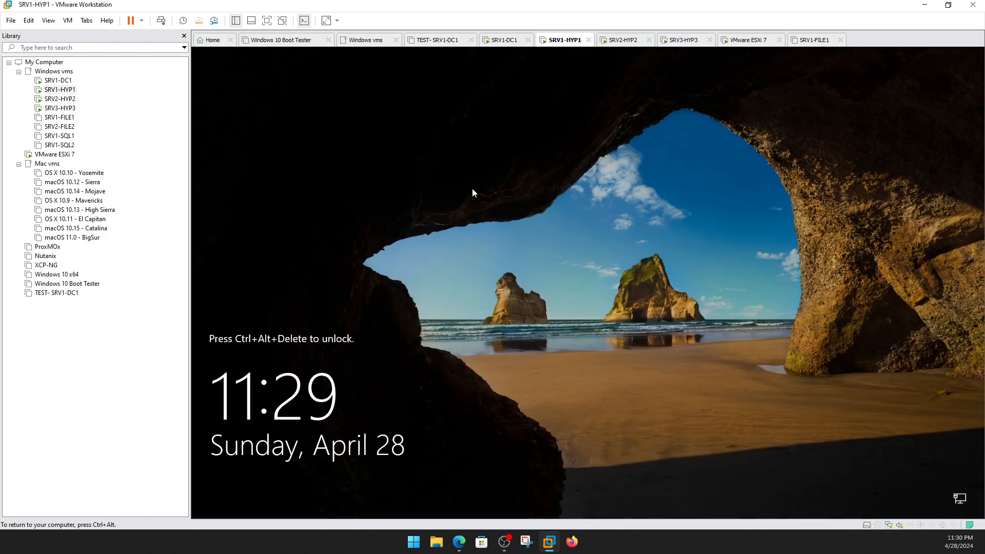
key(ctrl+alt+Insert)
text(********)
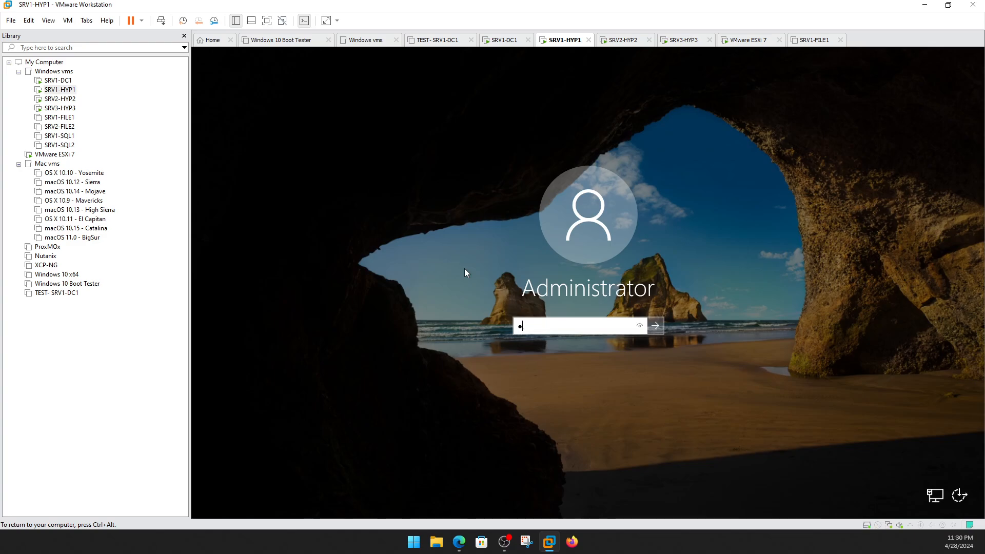
text(*)
key(Return)
click(598, 341)
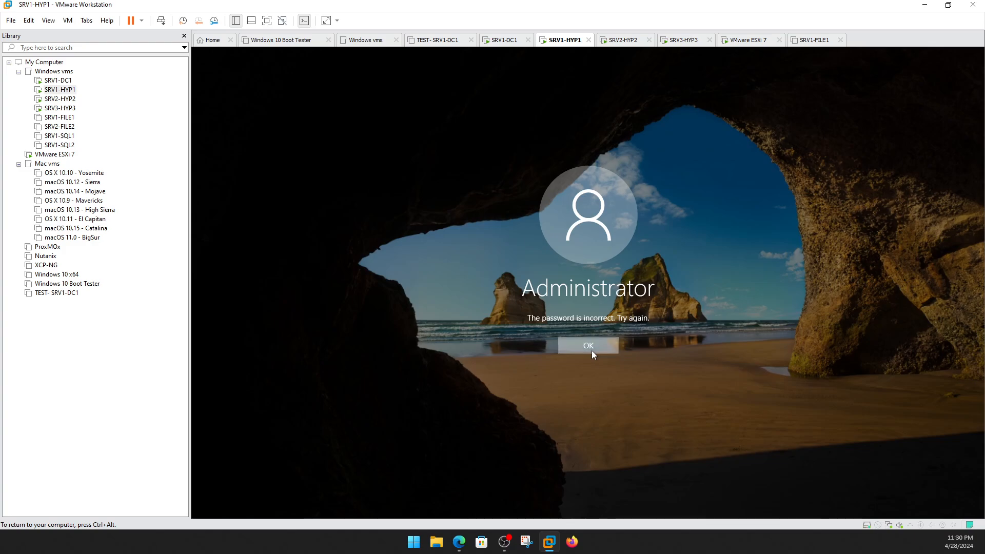
text(**)
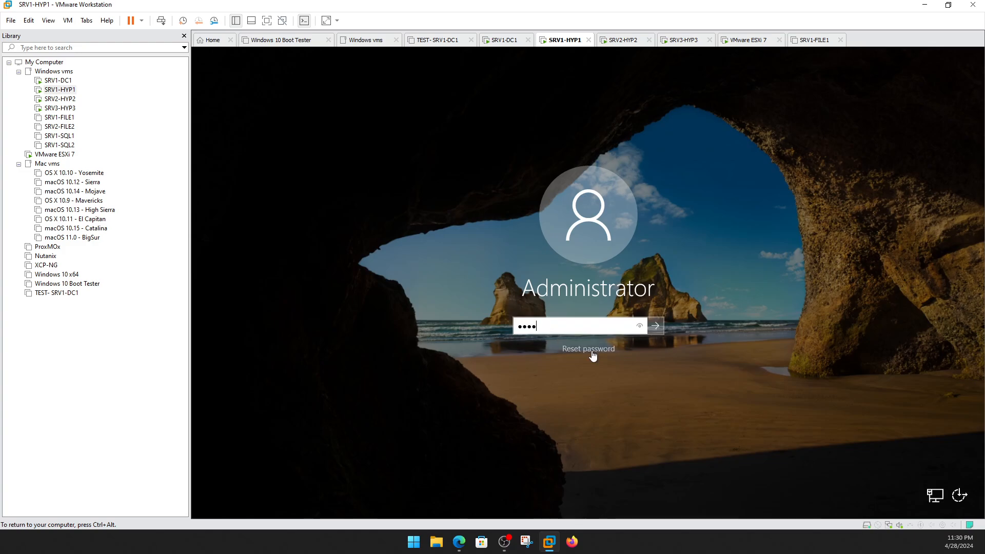
text(*******)
key(Return)
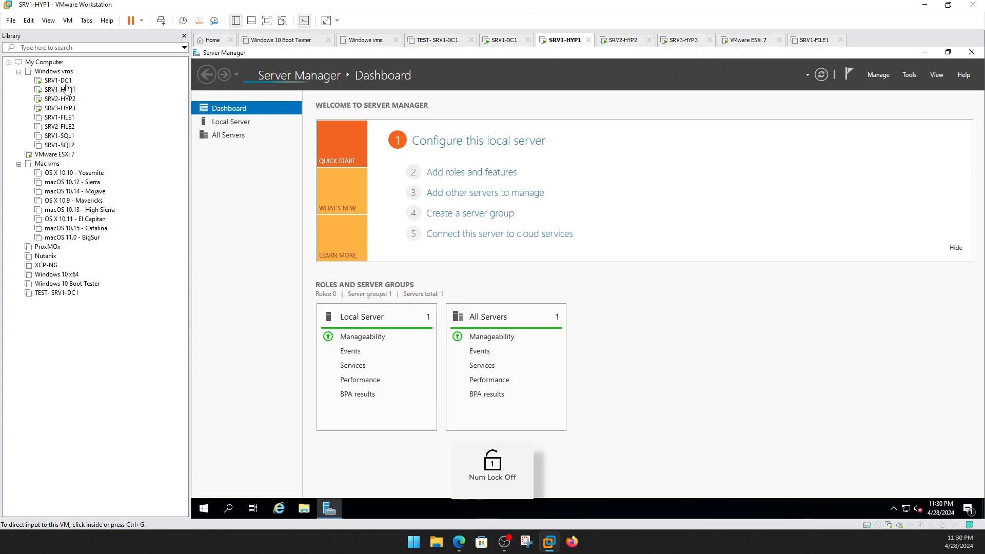
click(57, 80)
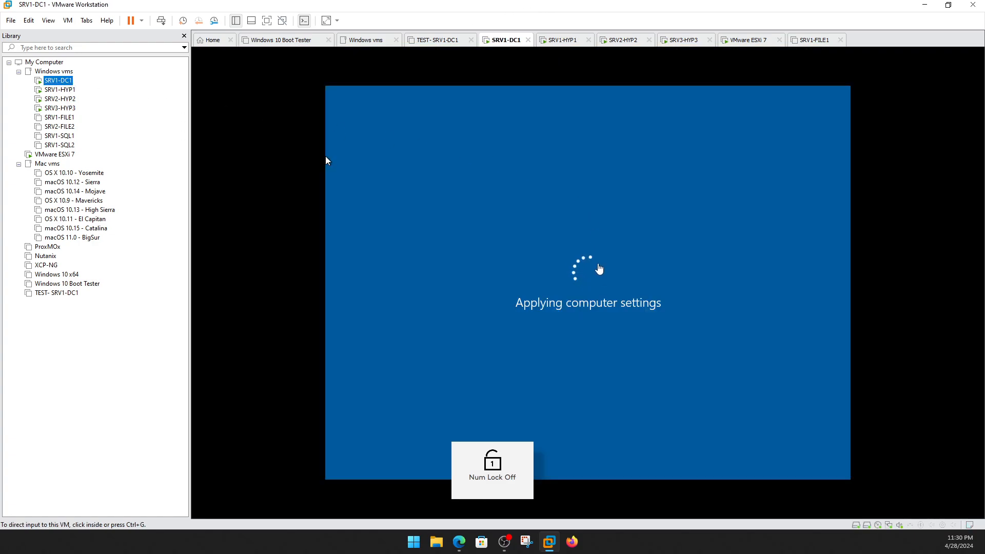
click(54, 99)
On SRV2-HYP2's sign-in screen, choose a different user and enter the user name Administrator.
click(405, 273)
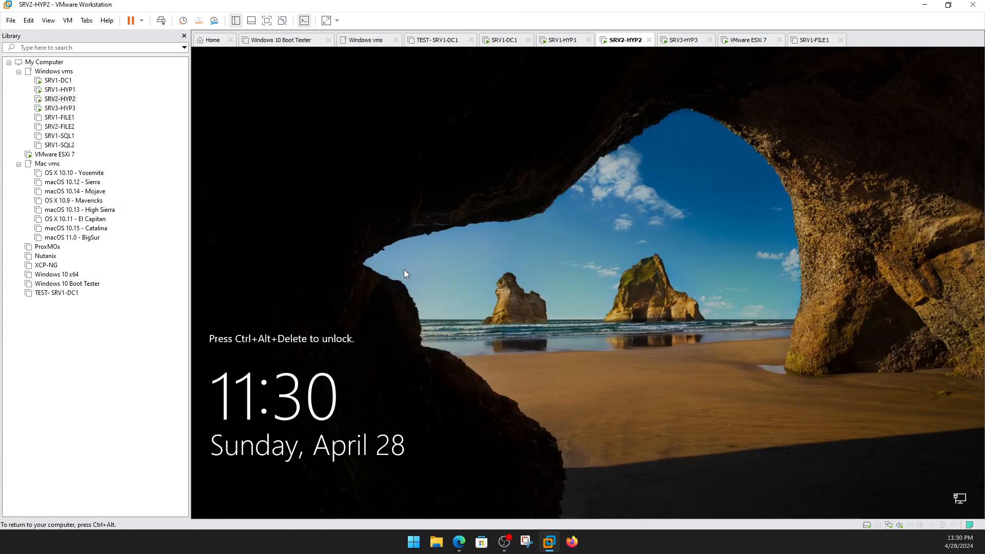
key(ctrl+alt+Insert)
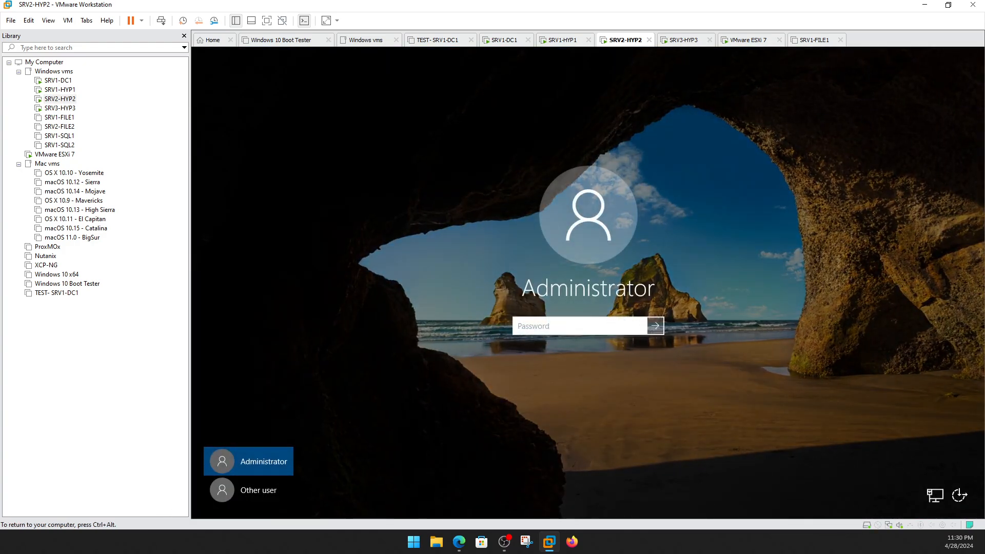
click(259, 490)
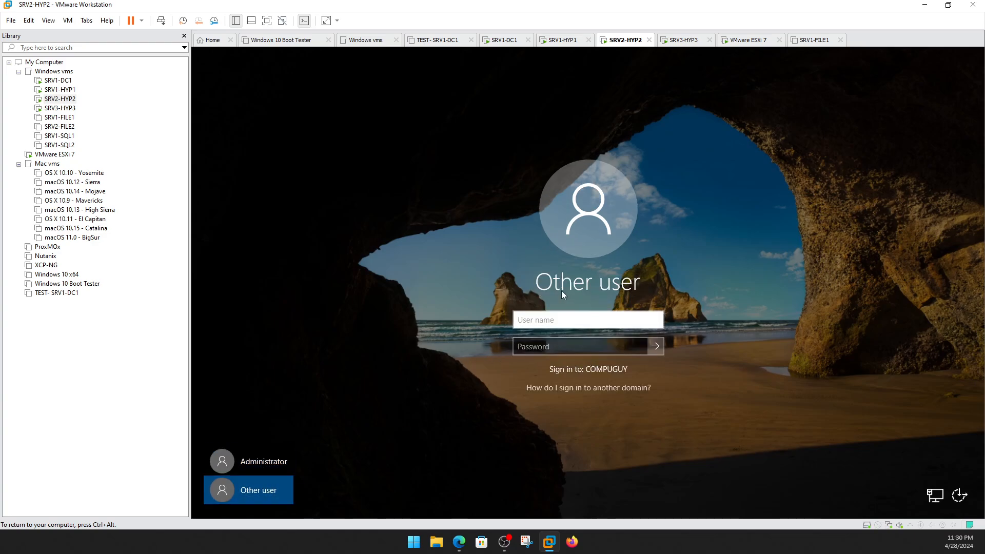
text(A)
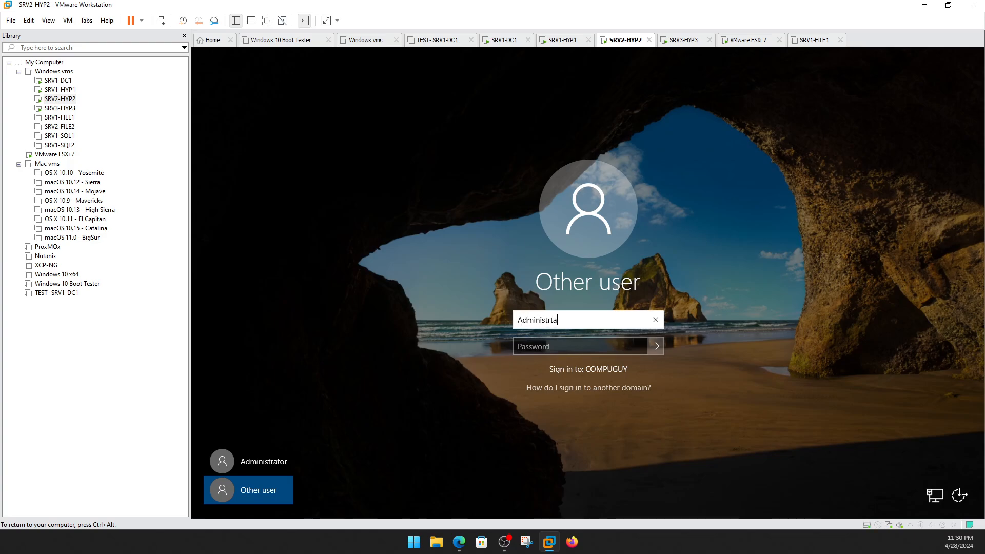
text(dministrta)
key(BackSpace)
key(BackSpace)
key(BackSpace)
text(rator)
key(Tab)
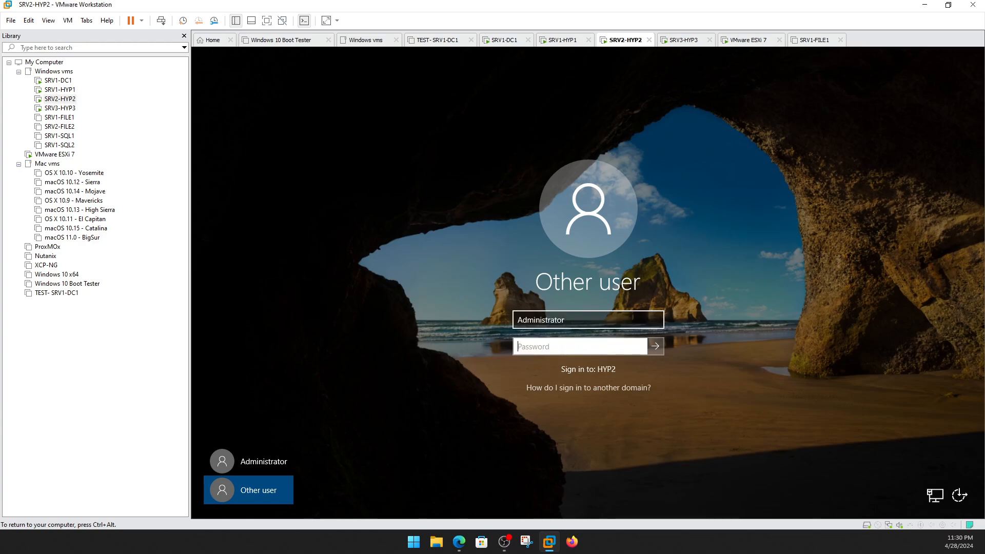
Prefix the user name with compuguy\ and sign in with the account password.
click(565, 319)
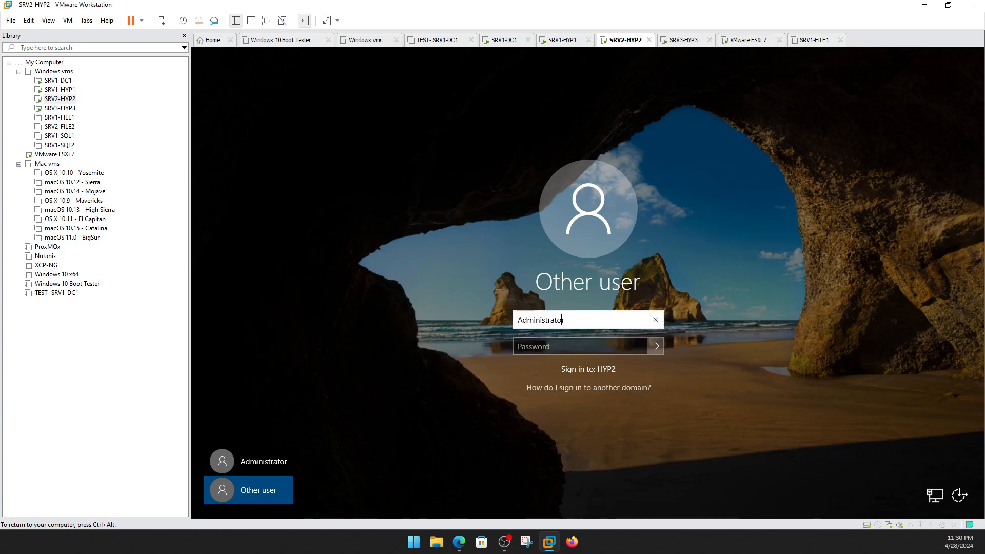
text(.\)
key(BackSpace)
key(BackSpace)
text(compuguy)
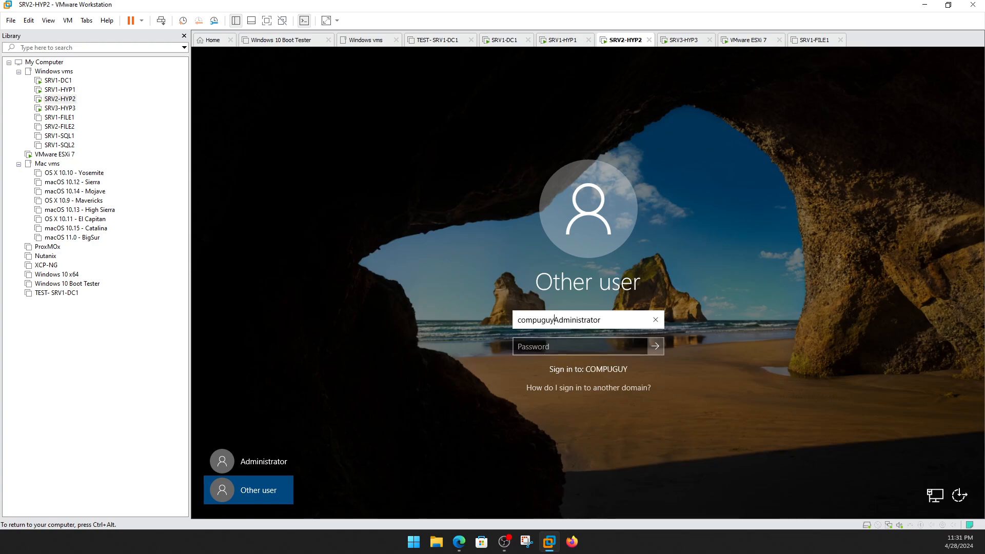
text(\)
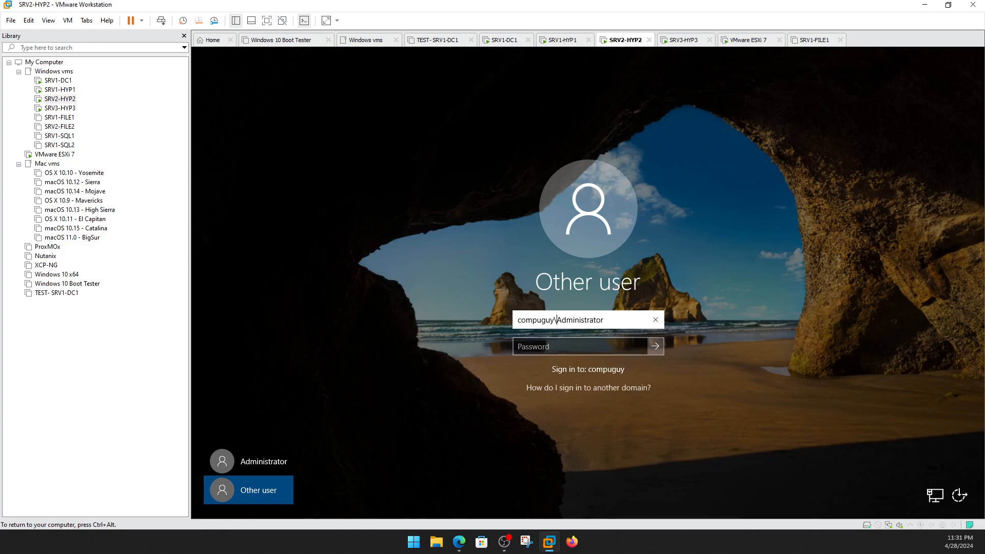
click(563, 346)
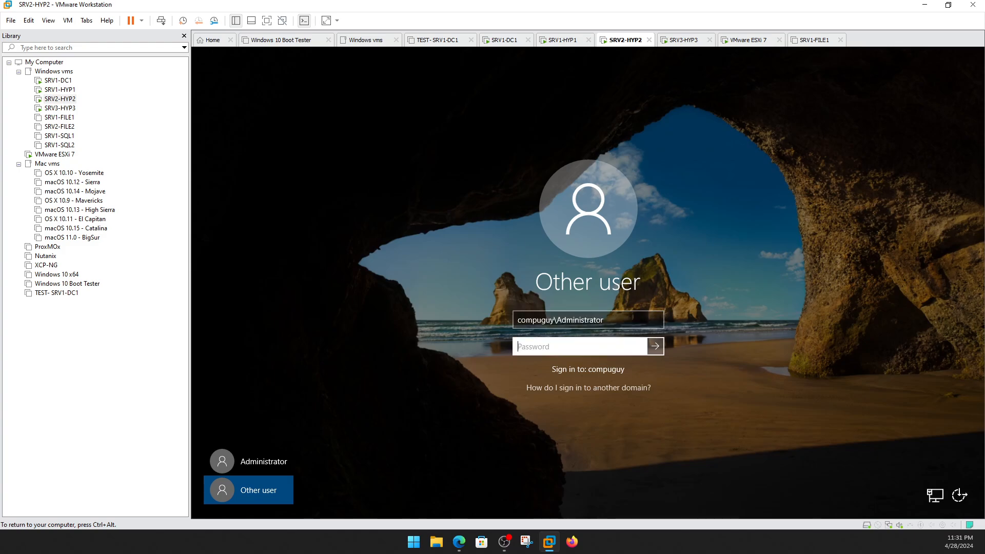
text(••••••••)
key(Return)
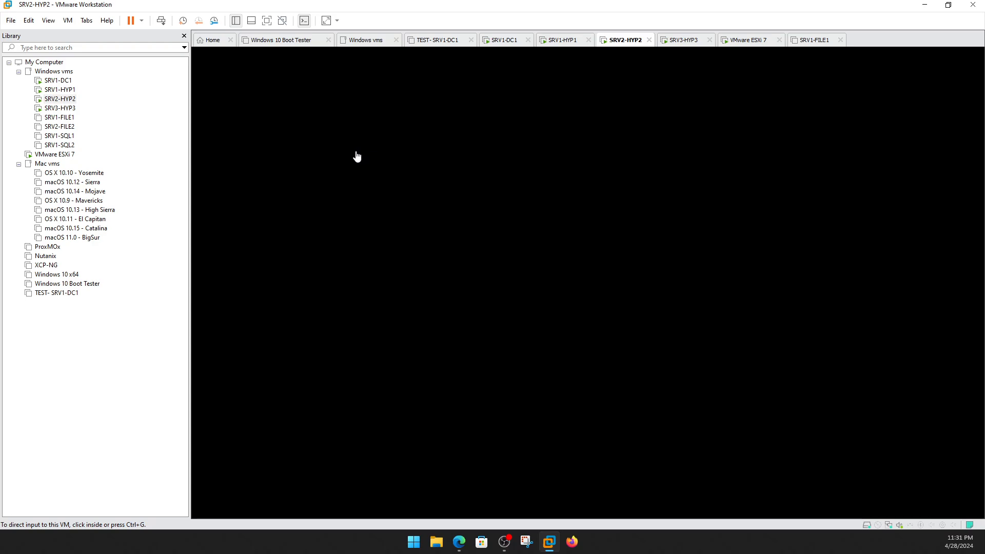
On SRV1-HYP1, request membership in the compuguy.local domain from the Local Server properties.
click(57, 80)
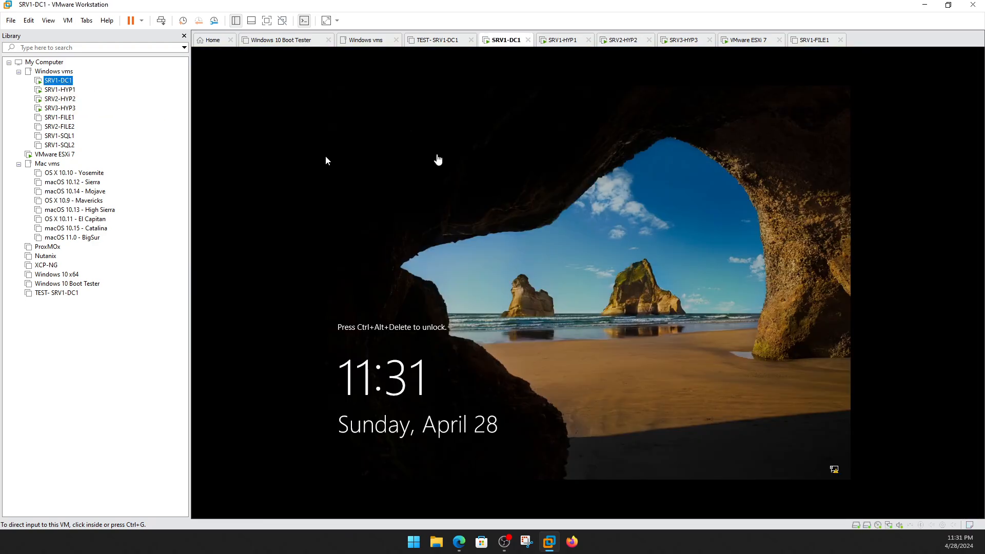
click(60, 89)
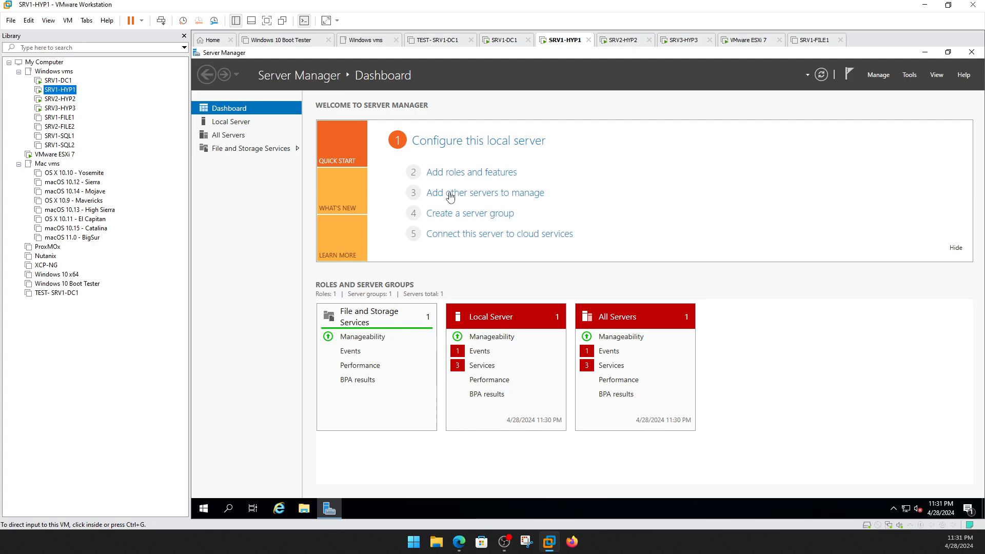
click(239, 123)
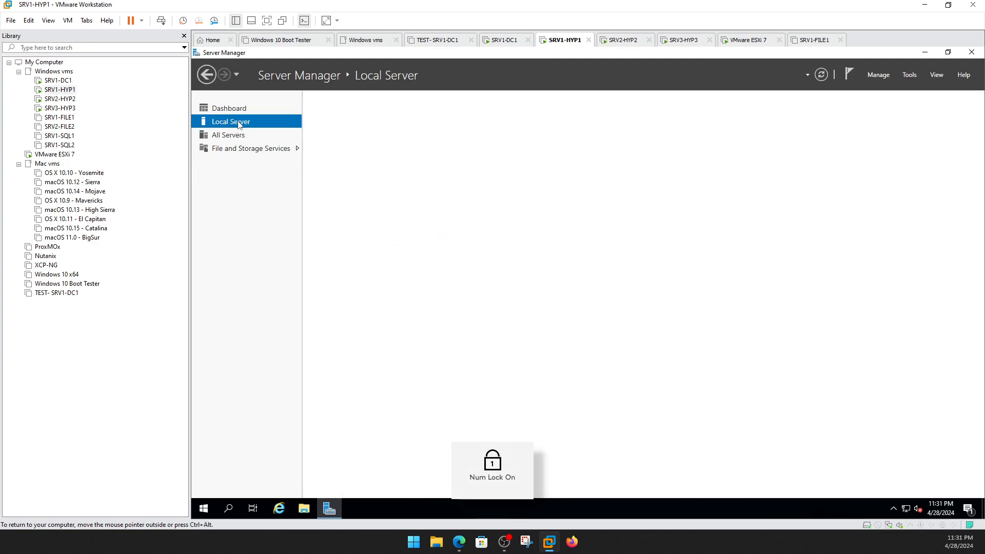
click(415, 138)
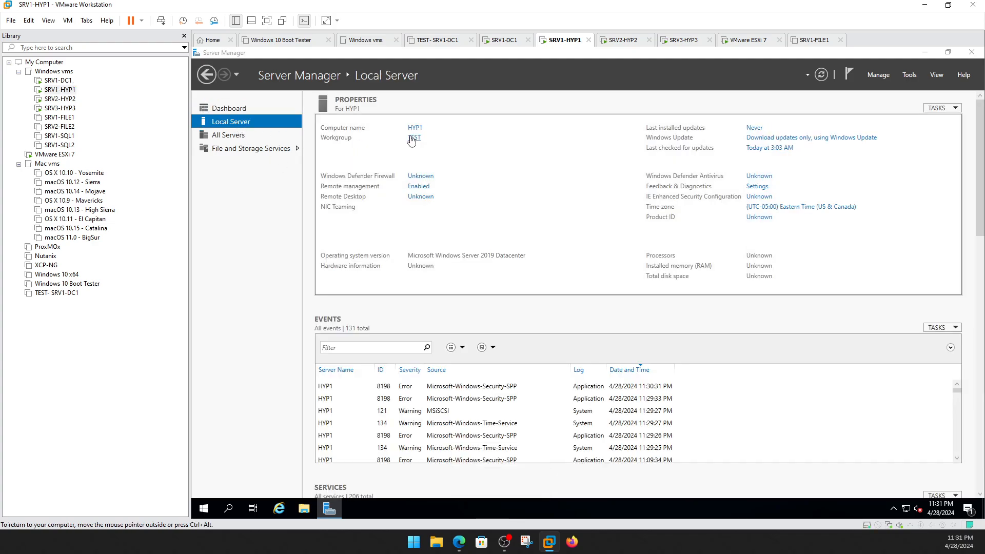
click(380, 186)
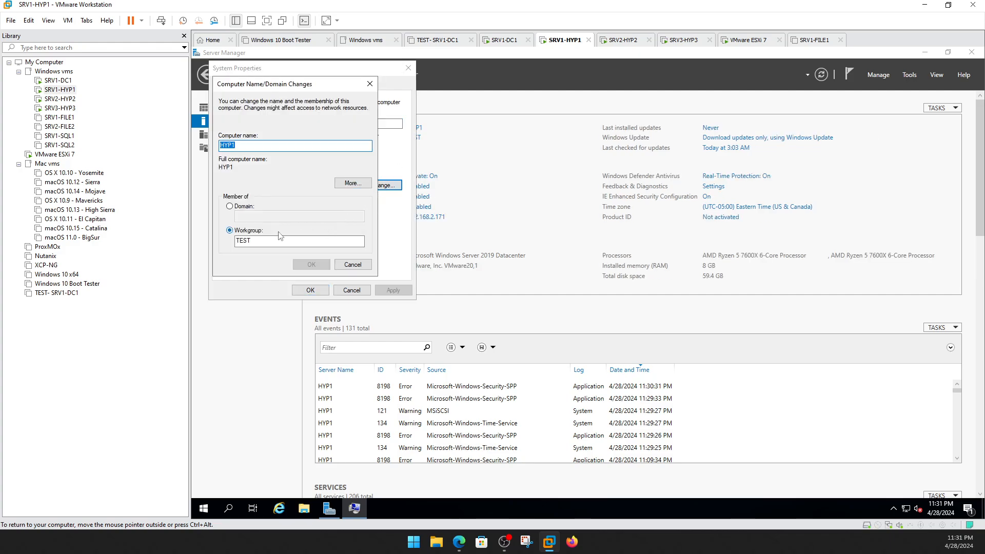
click(255, 206)
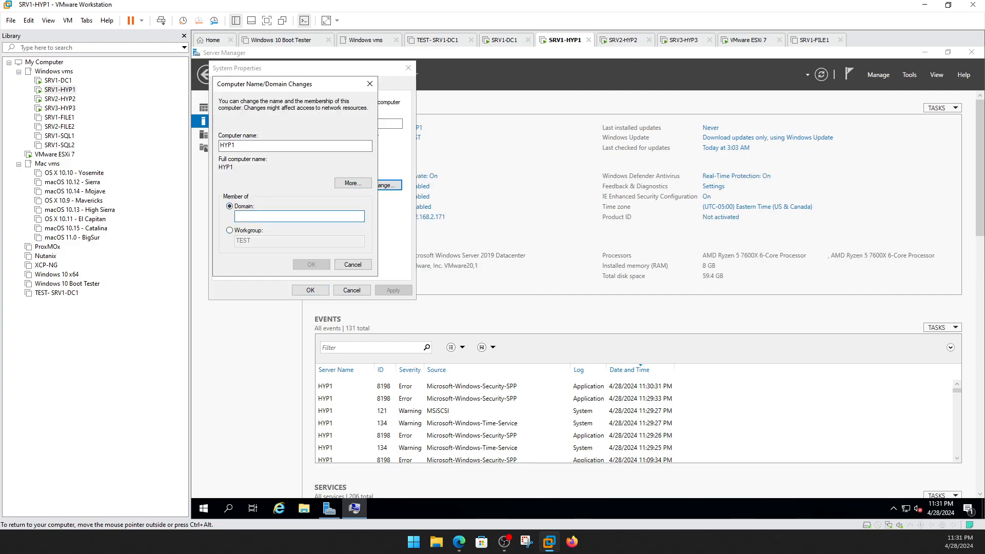
text(compuguy.local)
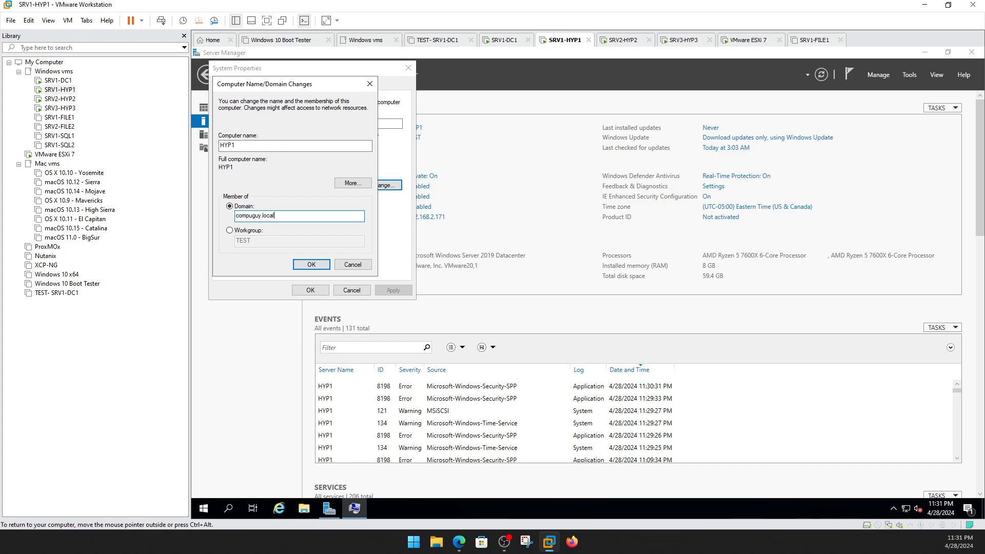
key(Return)
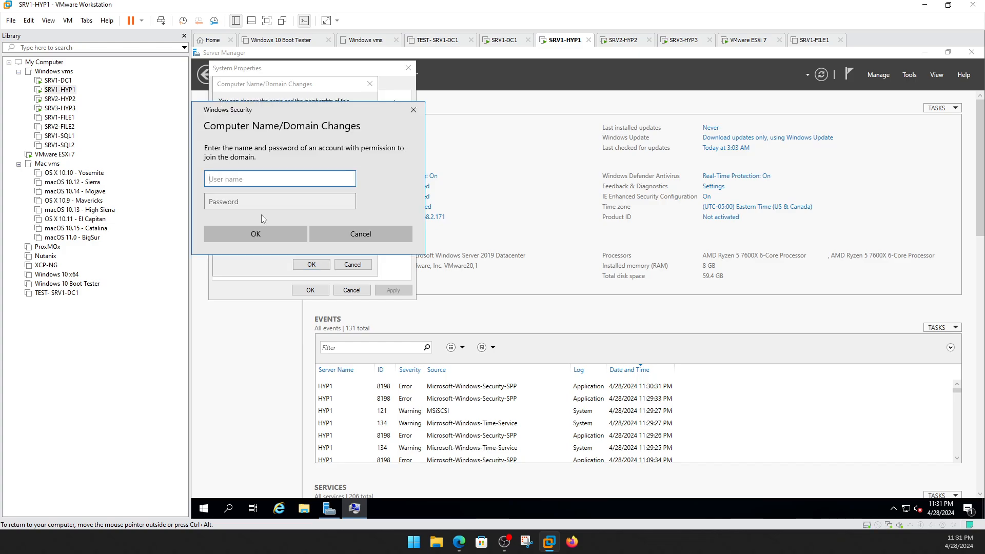
Authorize the domain join with the Administrator account and its password.
text(administrator)
key(Tab)
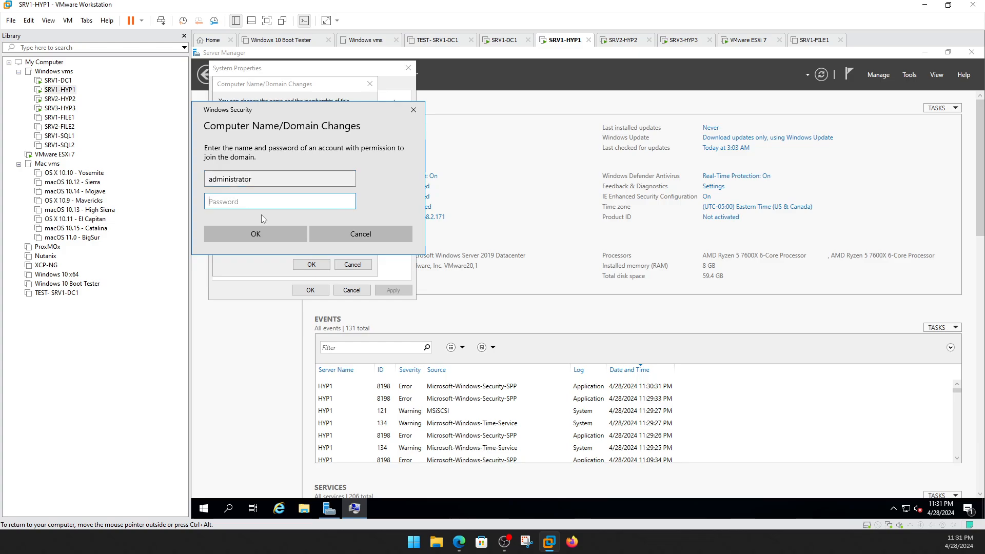
text(Pass)
key(Return)
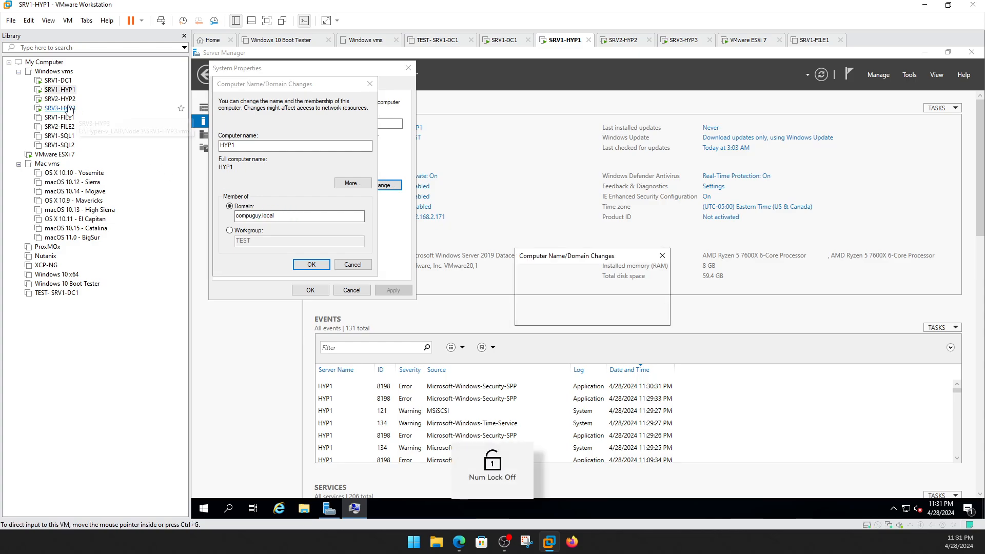
Accept the welcome and restart notices, close System Properties, and restart HYP1 now.
click(634, 318)
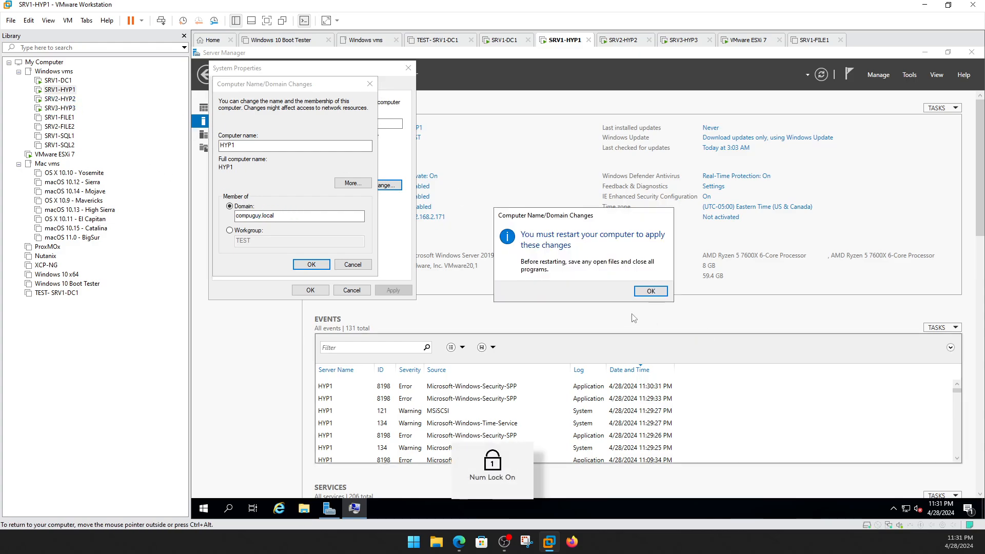
click(641, 292)
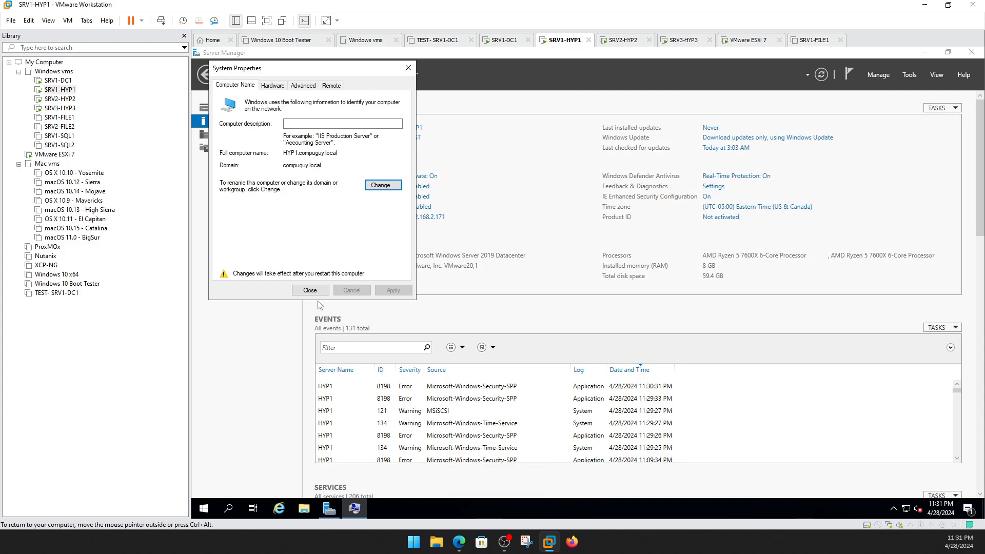
click(332, 88)
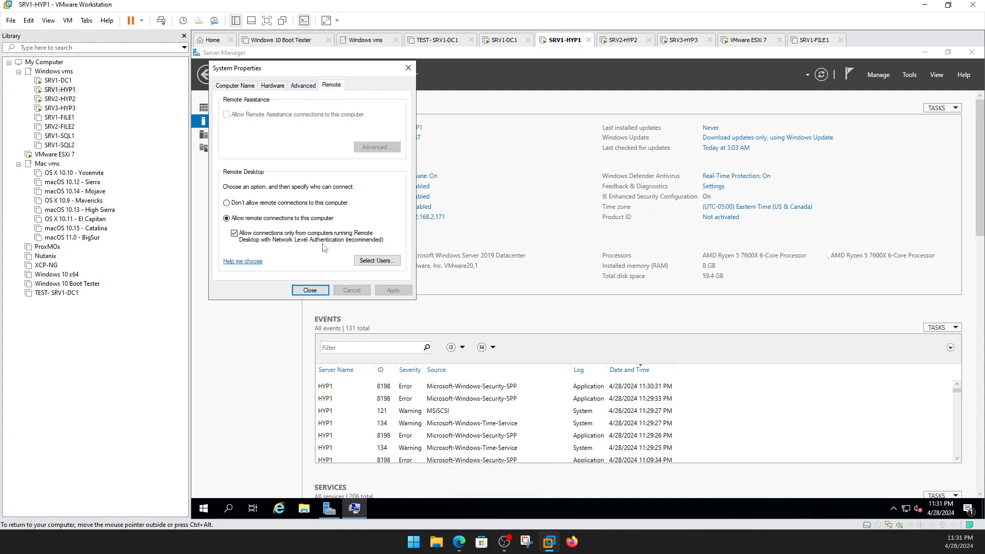
click(310, 290)
click(590, 293)
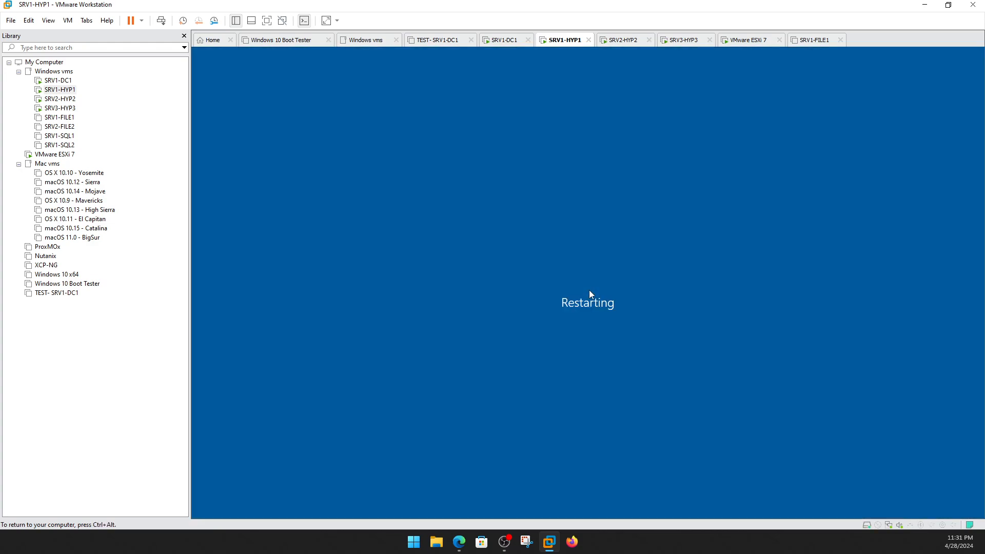
click(60, 98)
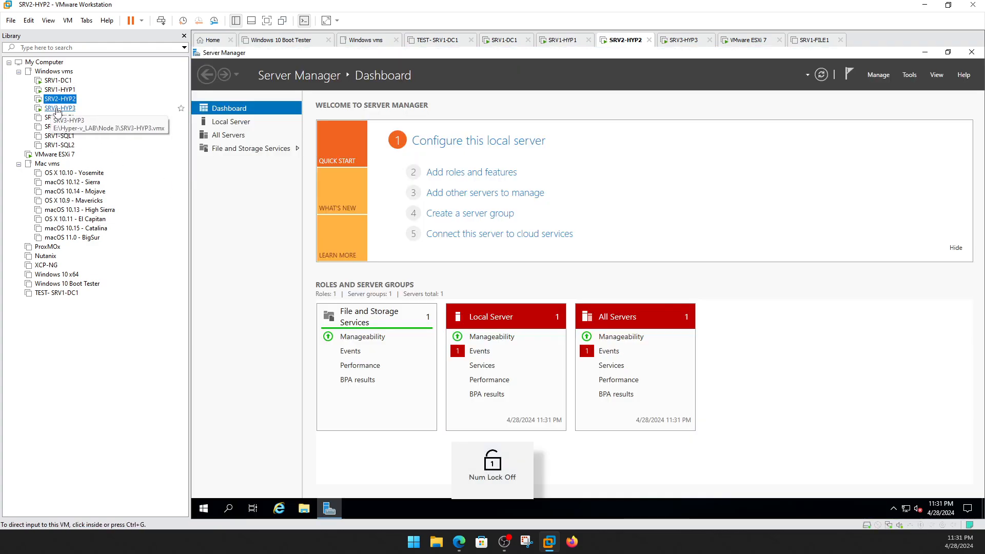
Confirm HYP3's compuguy.local join and authorize it with the administrator credentials.
click(59, 109)
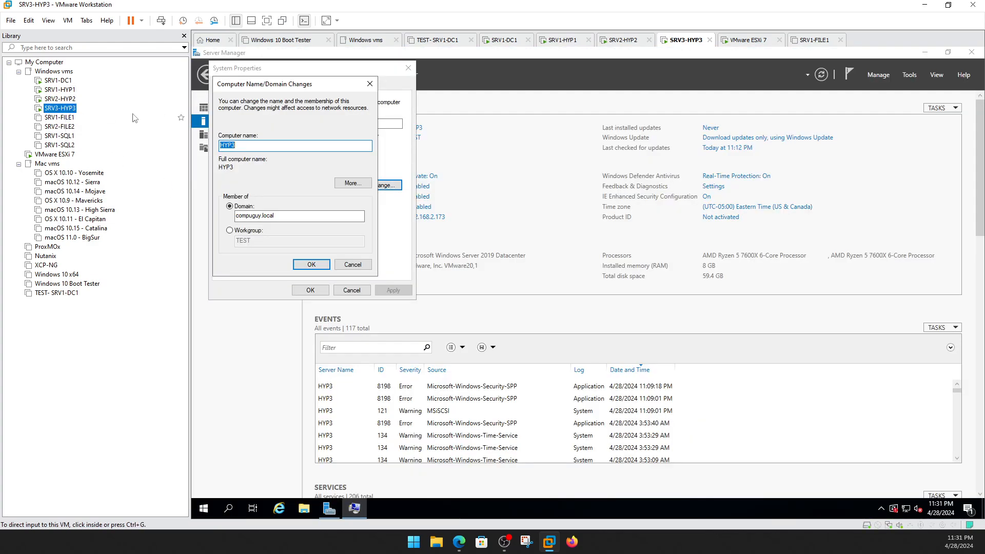
click(312, 265)
text(a)
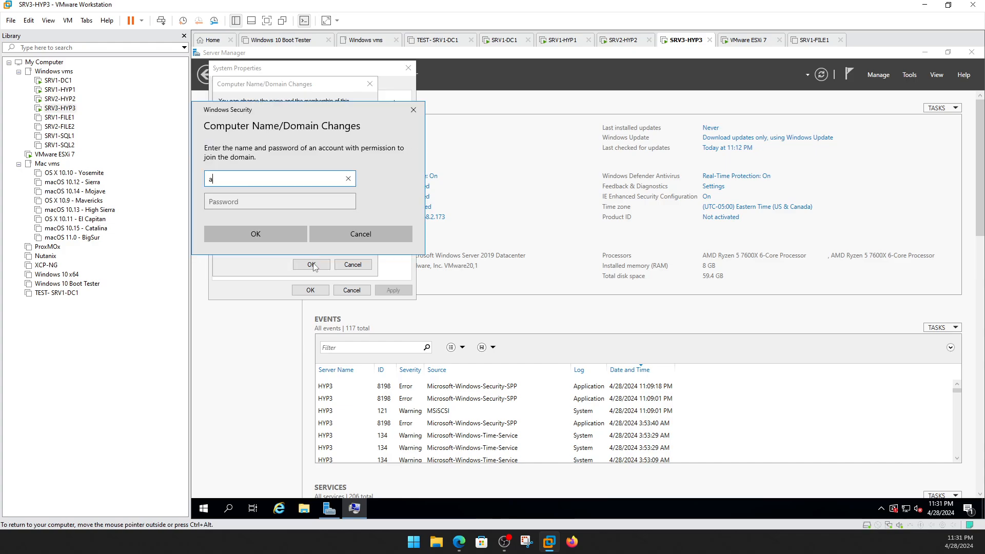
text(dministrator)
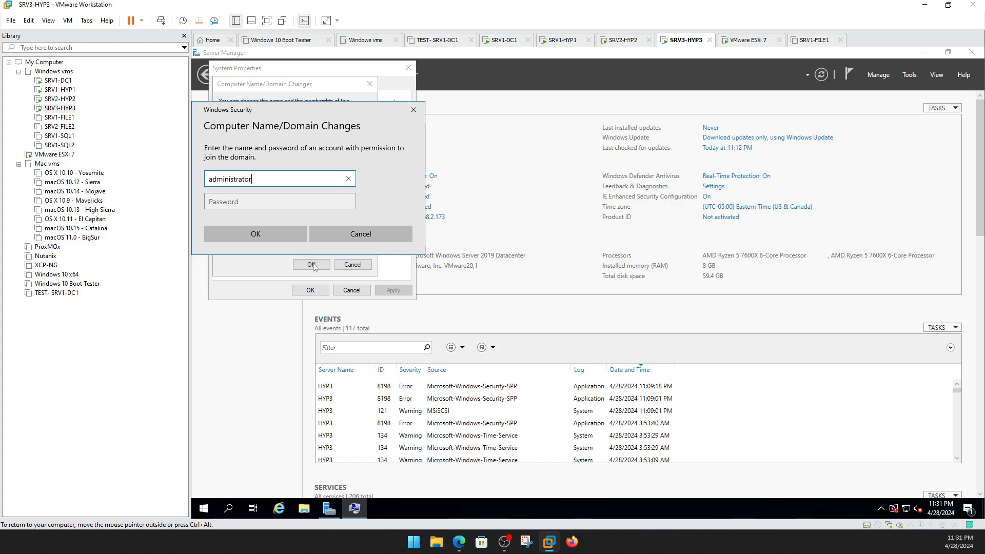
key(Tab)
text(••)
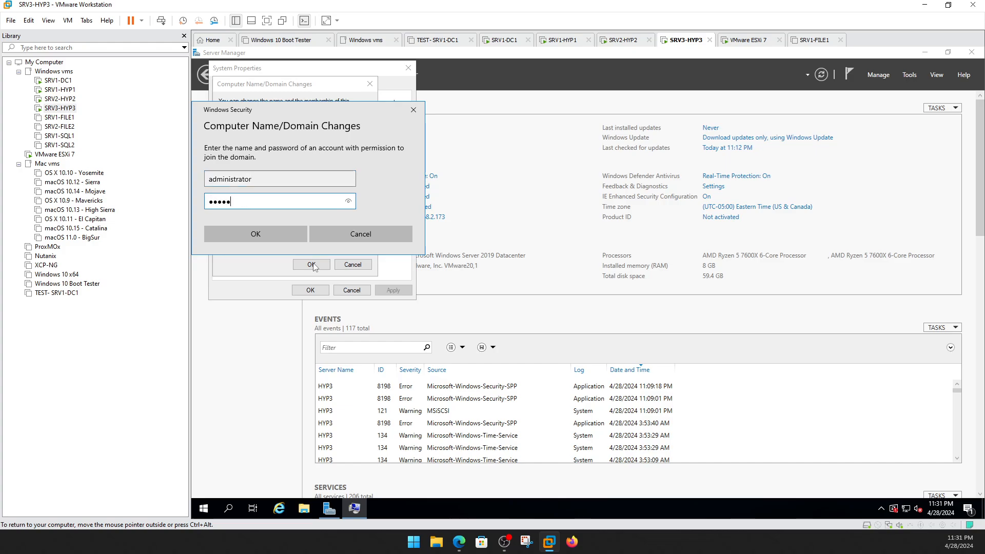
key(Return)
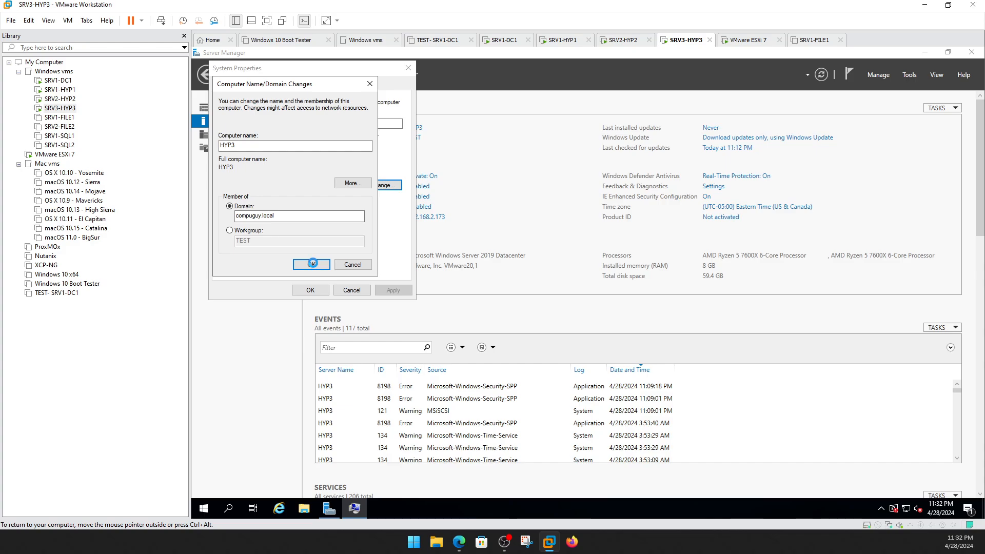
Accept the welcome and restart notices, close System Properties, and restart HYP3 now.
click(639, 311)
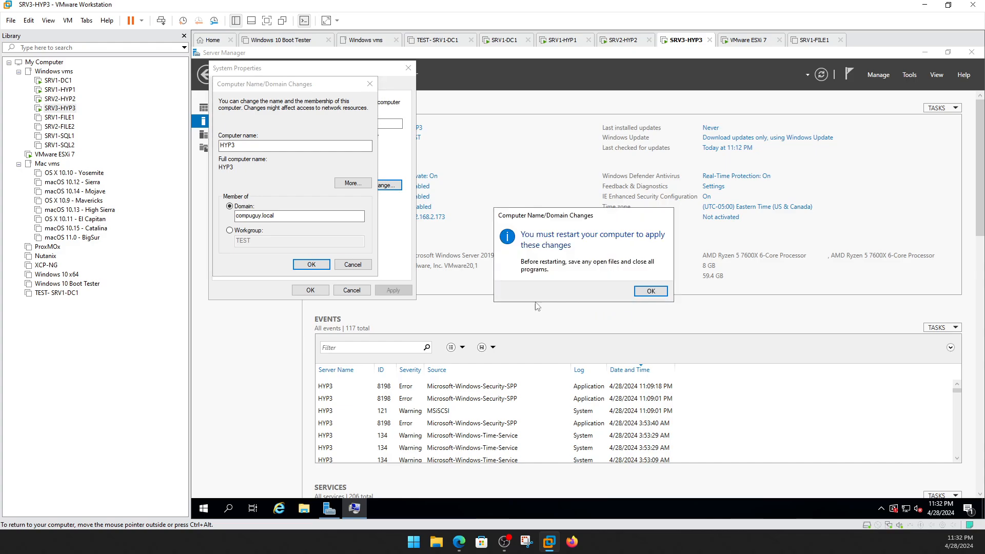
click(649, 291)
click(310, 290)
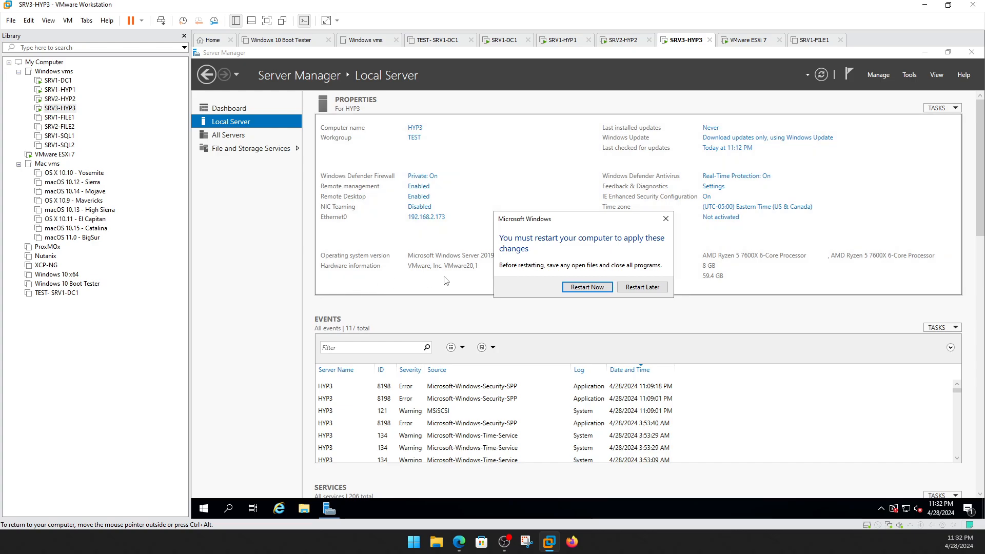
click(567, 290)
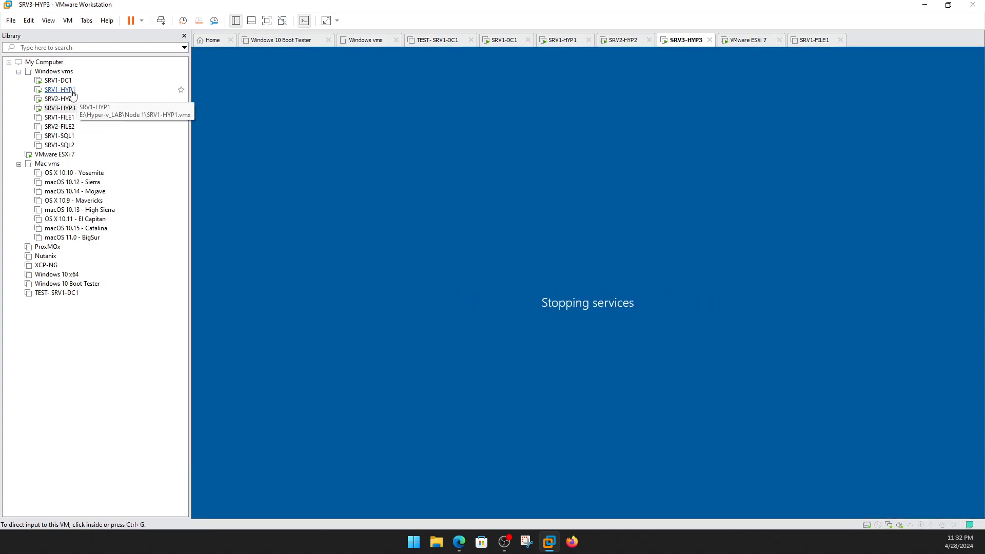
click(67, 84)
Sign in to SRV1-DC1 as Administrator and close the Windows Admin Center popup.
click(521, 238)
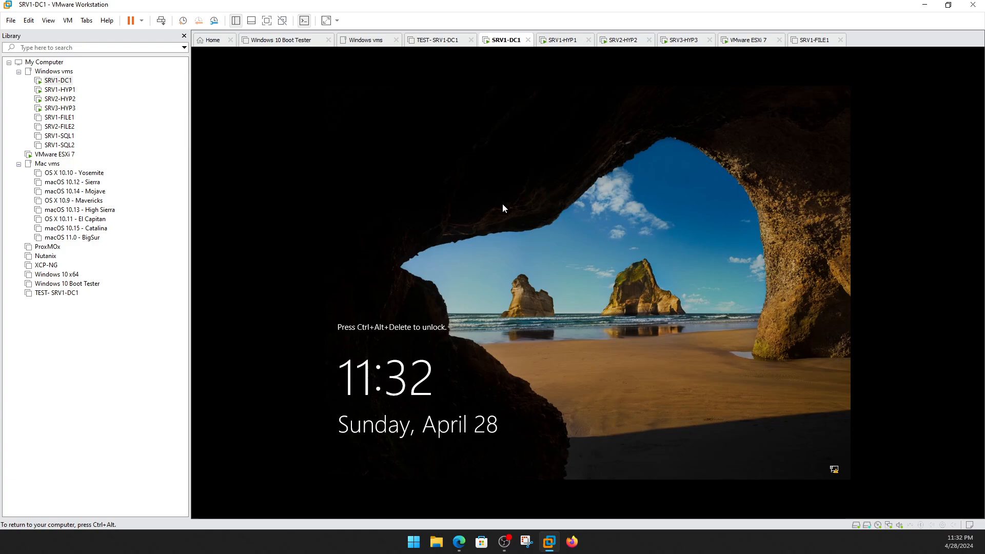
key(ctrl+alt+Insert)
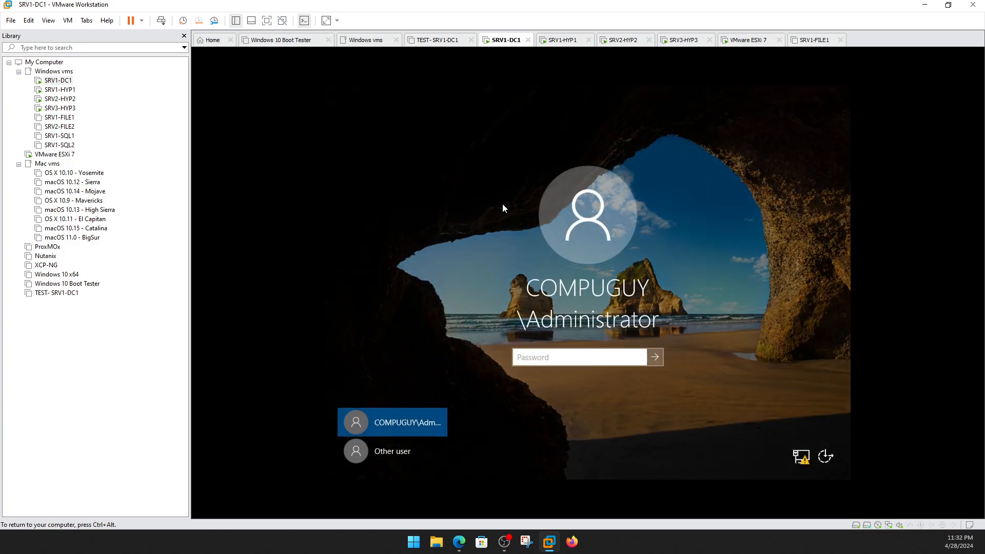
text(*********)
key(Return)
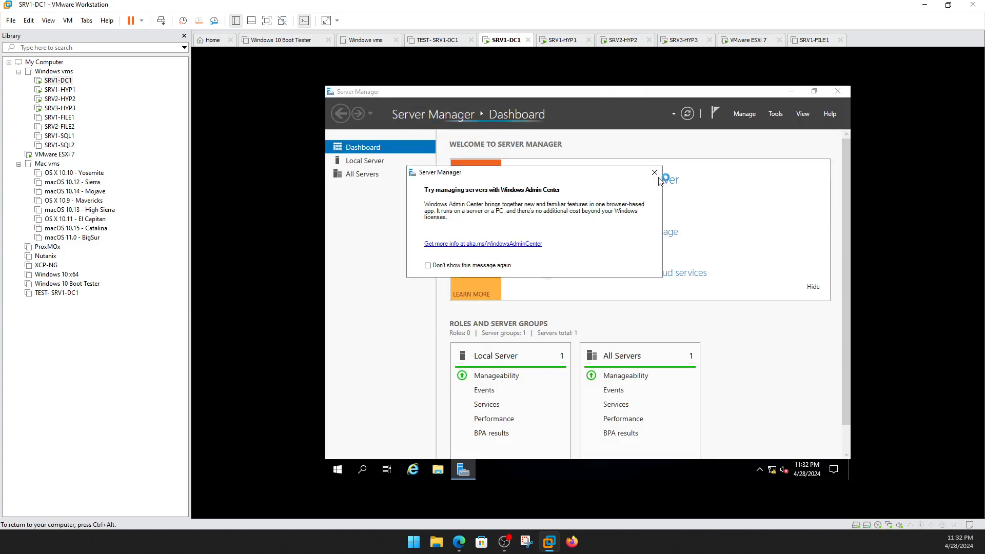
click(654, 173)
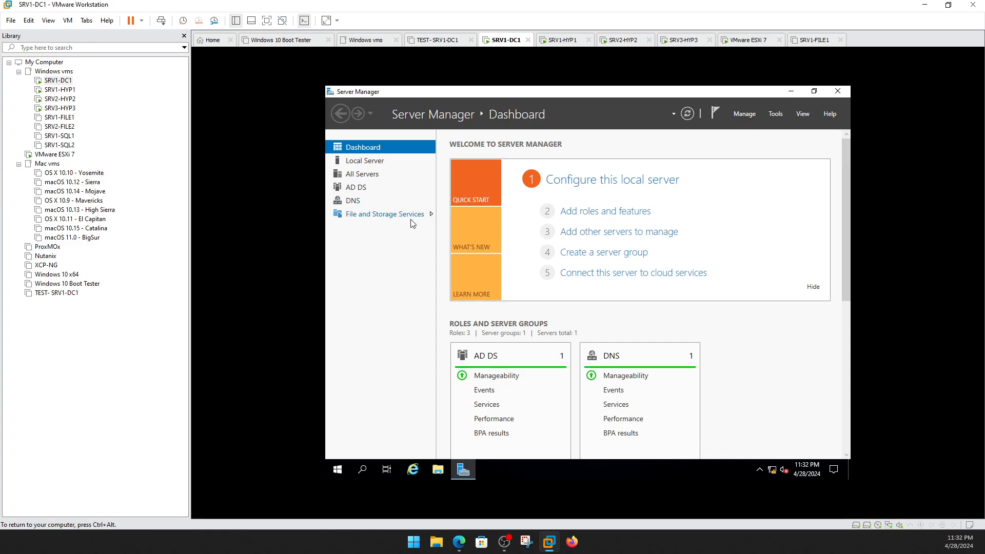
Show the DNS page in Server Manager and launch Active Directory Users and Computers.
click(356, 201)
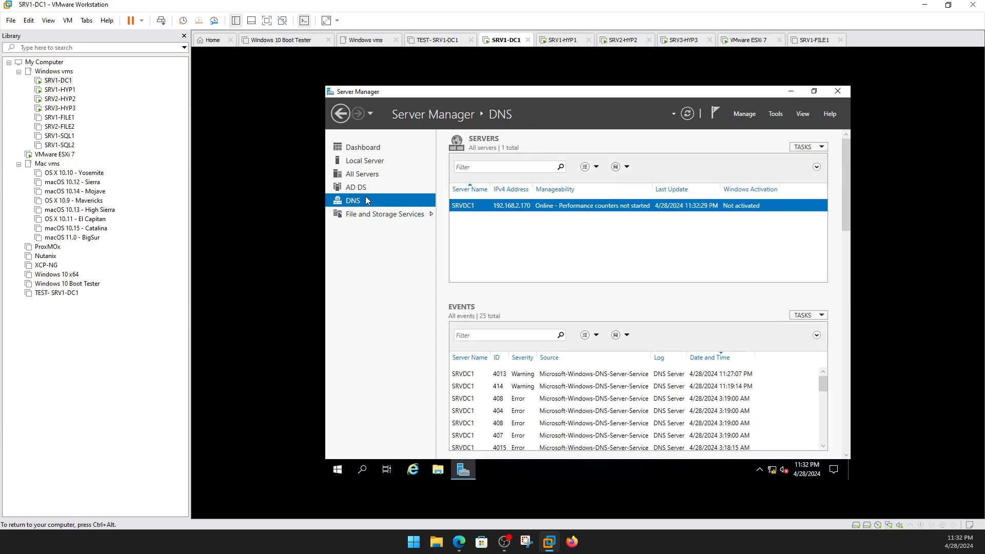
click(337, 471)
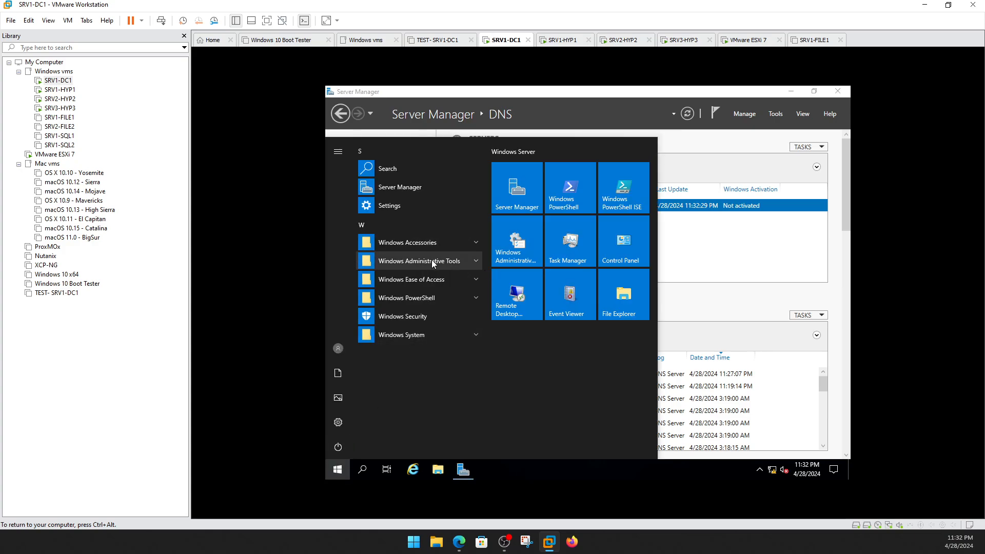
click(432, 261)
scroll(467, 320, down, 2)
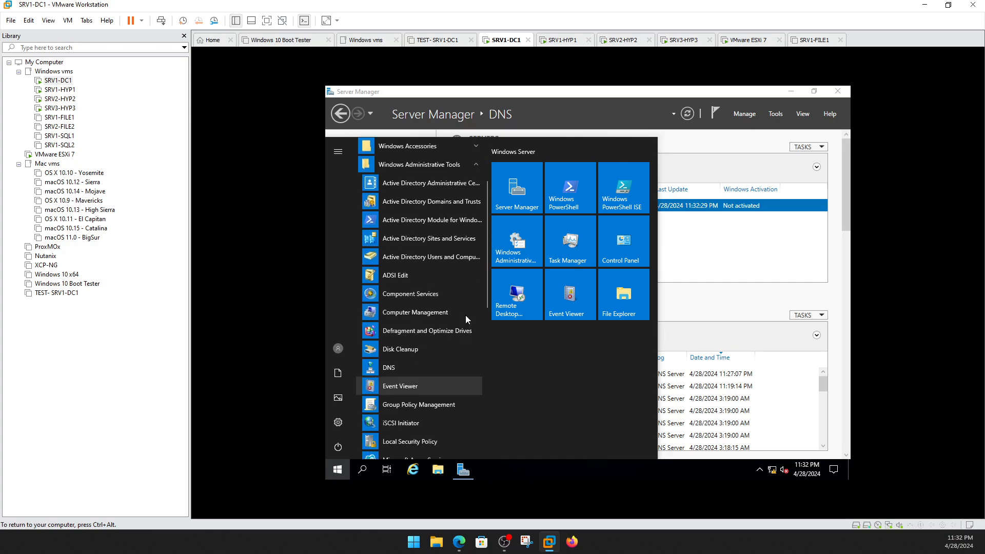
click(424, 257)
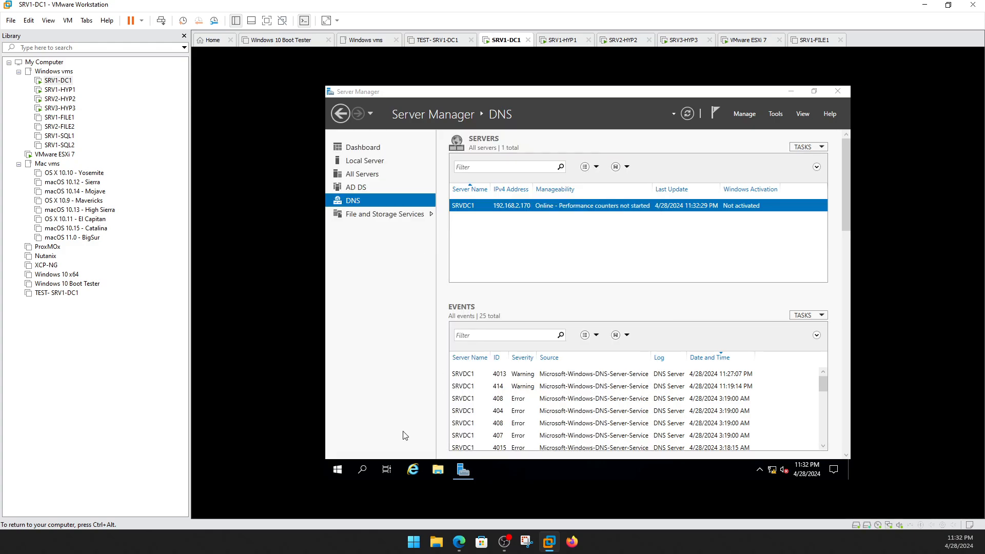
Launch DNS Manager from Windows Administrative Tools and move its window aside.
click(338, 470)
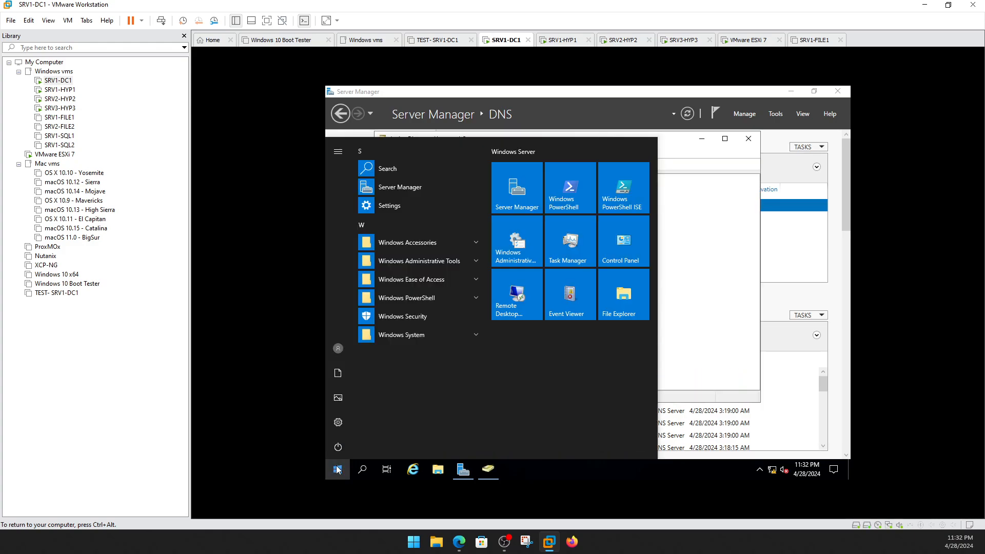
click(432, 262)
scroll(447, 354, down, 1)
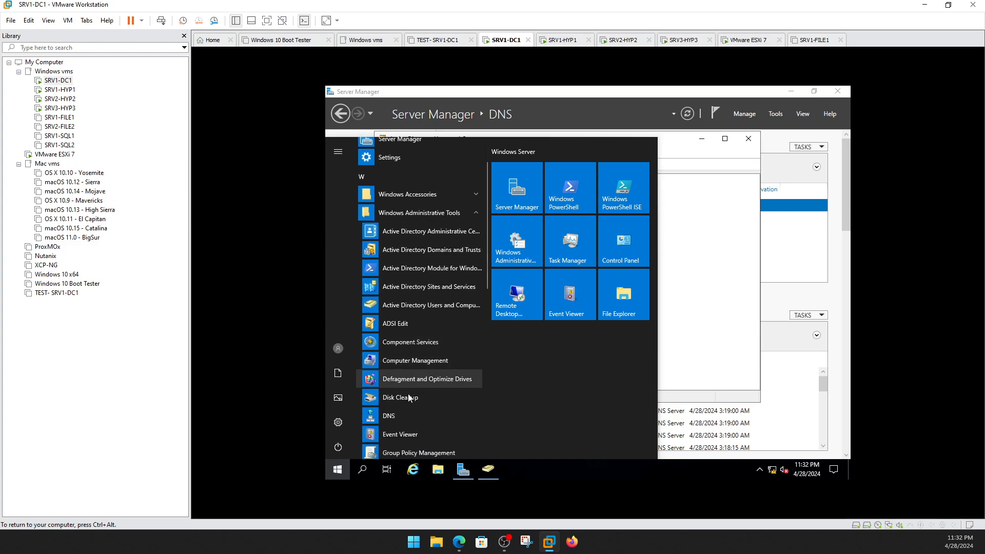
click(393, 418)
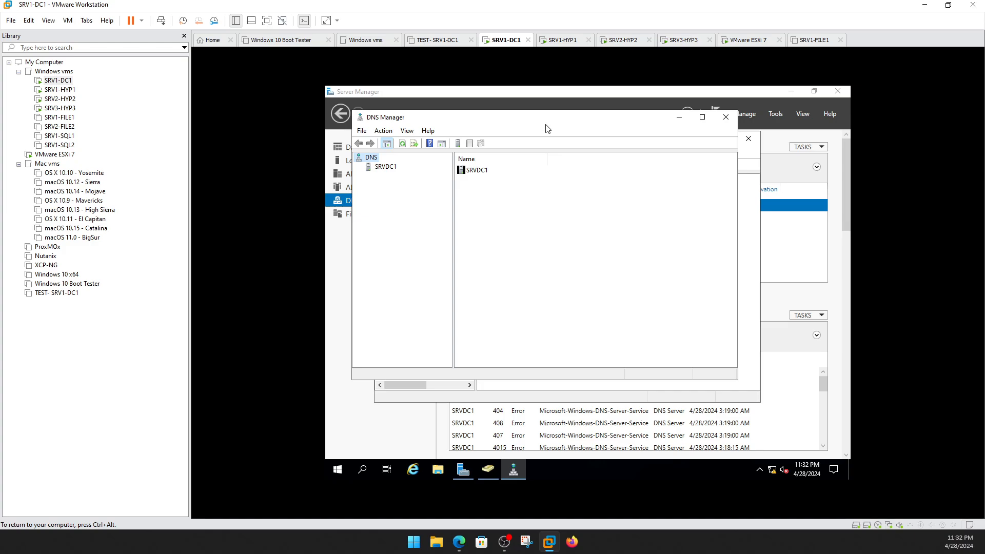
drag(548, 129, 624, 137)
In ADUC, confirm HYP1–HYP3 under compuguy.local's Computers, check Domain Controllers, and right-click Users.
click(403, 215)
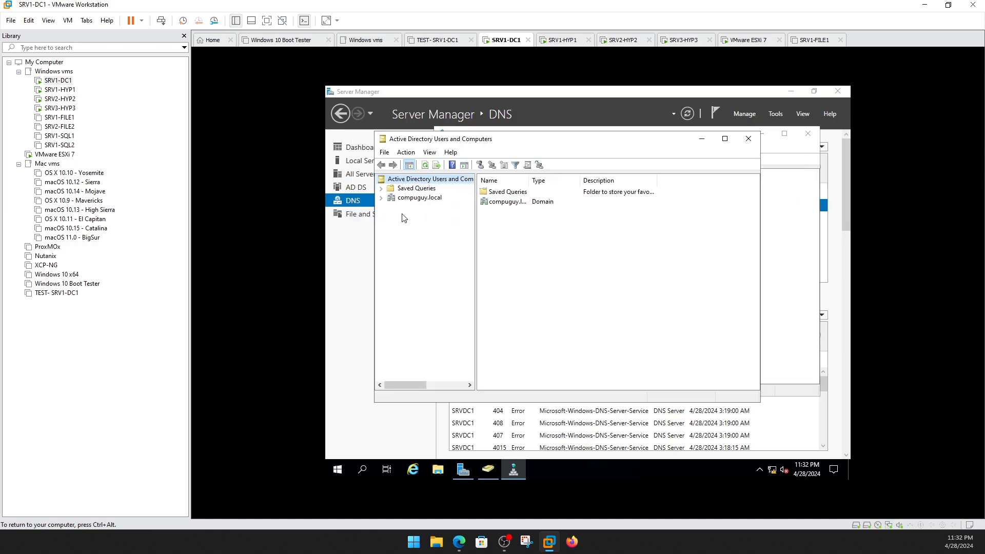
click(408, 199)
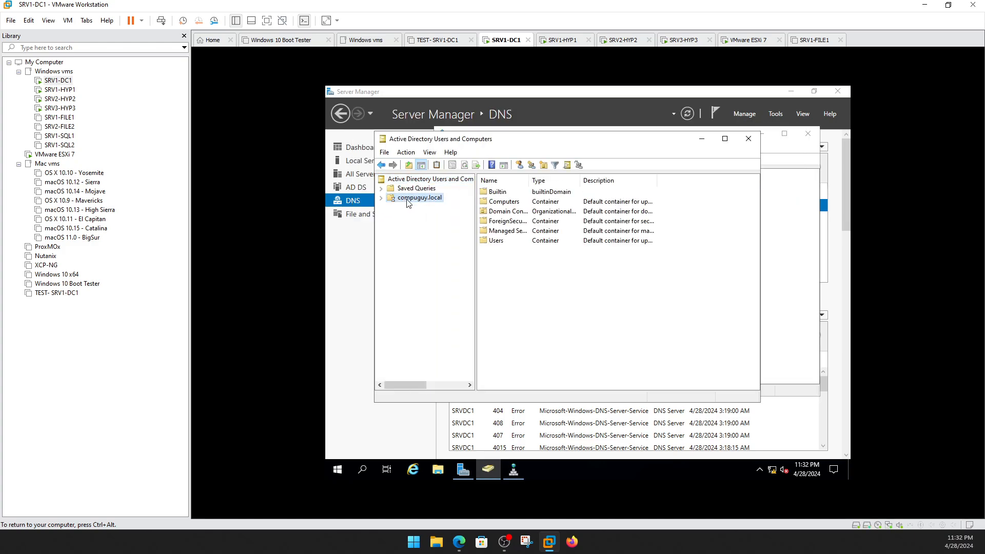
double_click(504, 202)
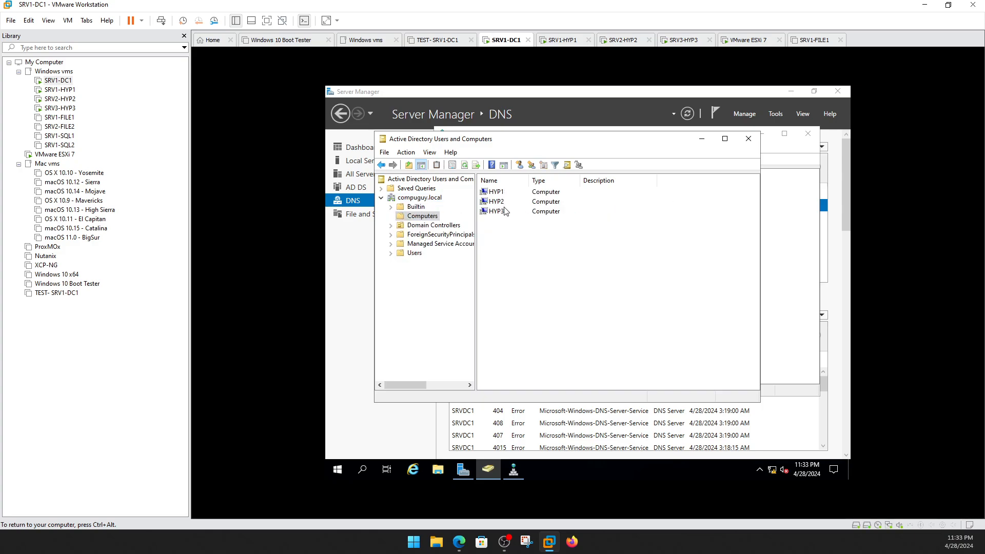
click(442, 226)
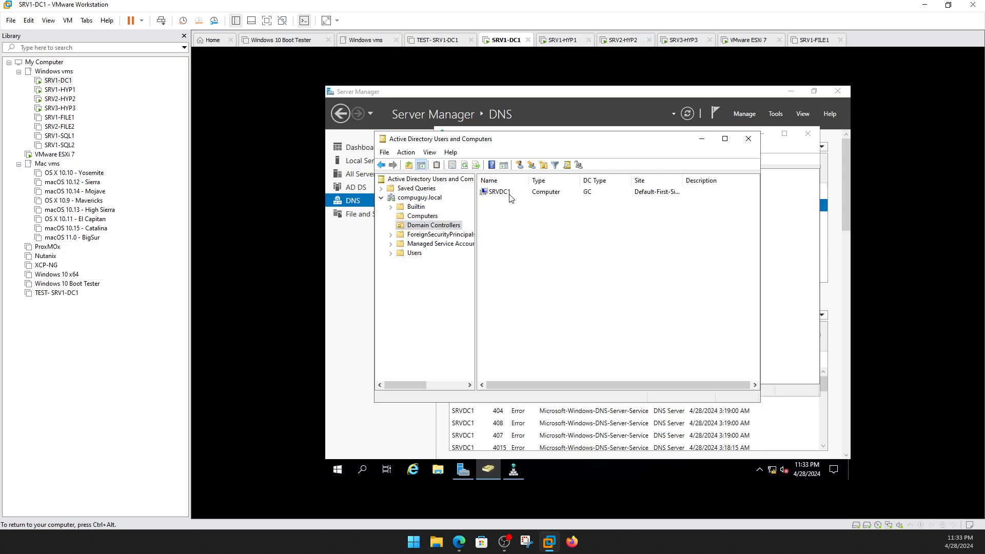
click(419, 217)
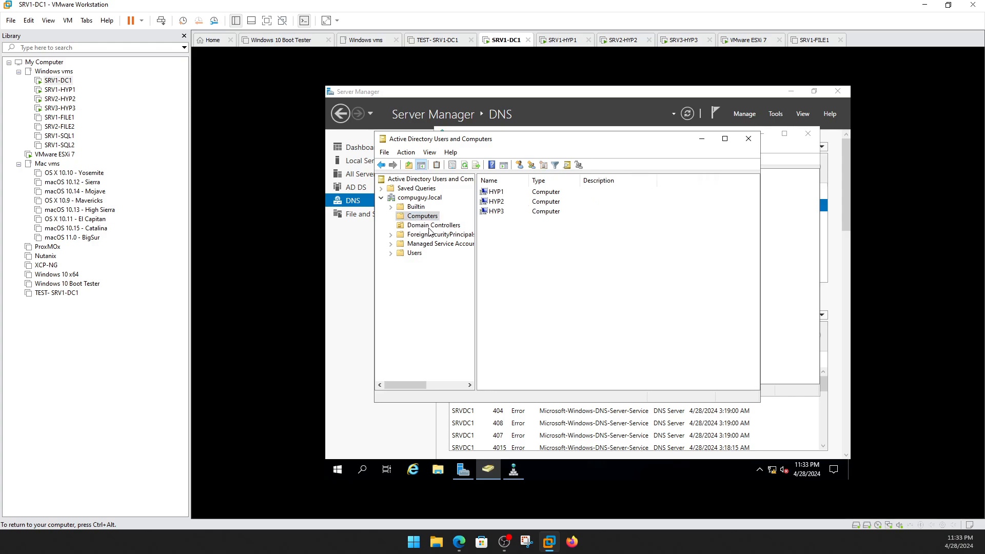
click(415, 253)
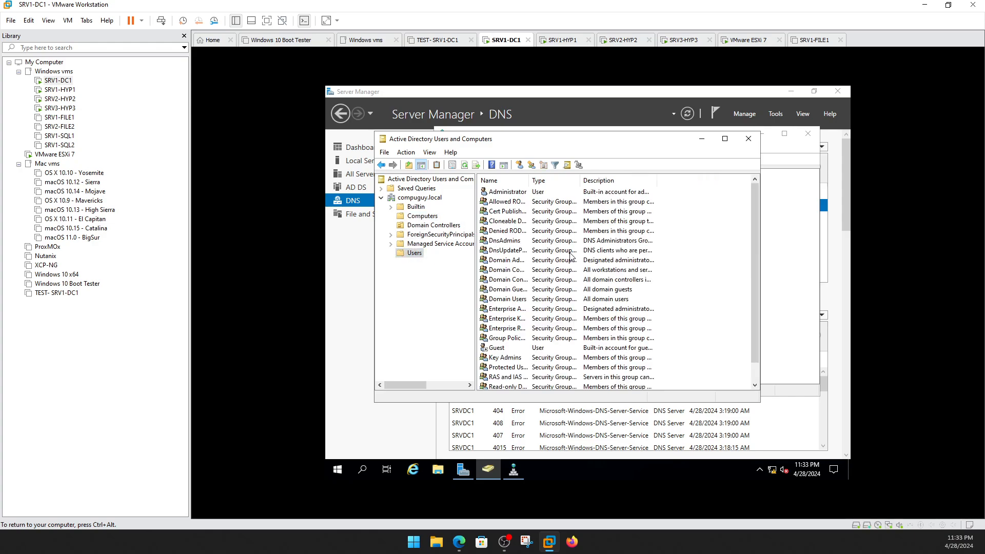
right_click(417, 254)
Start a new user in Users with logon name compuguy and full name Compuguy.
mouse_move(470, 290)
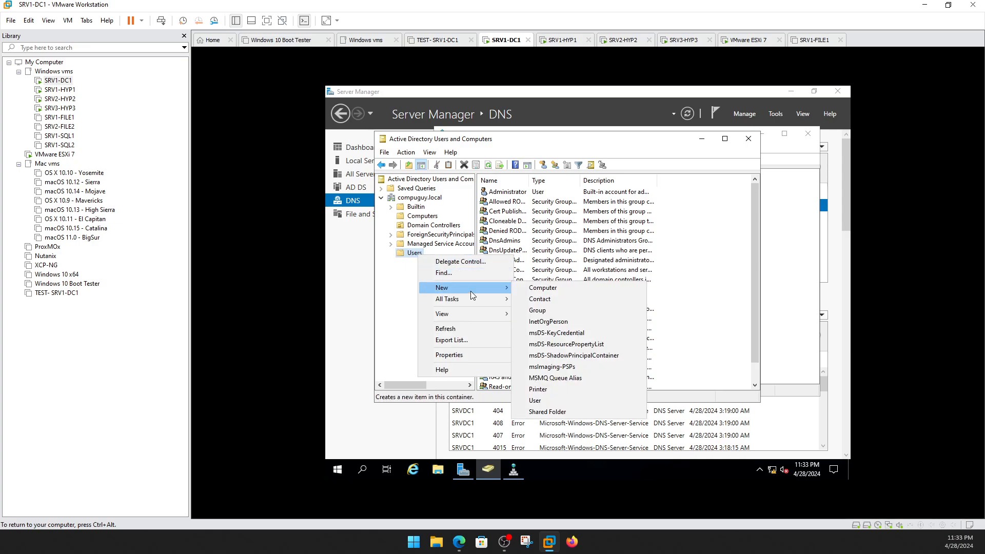
click(542, 403)
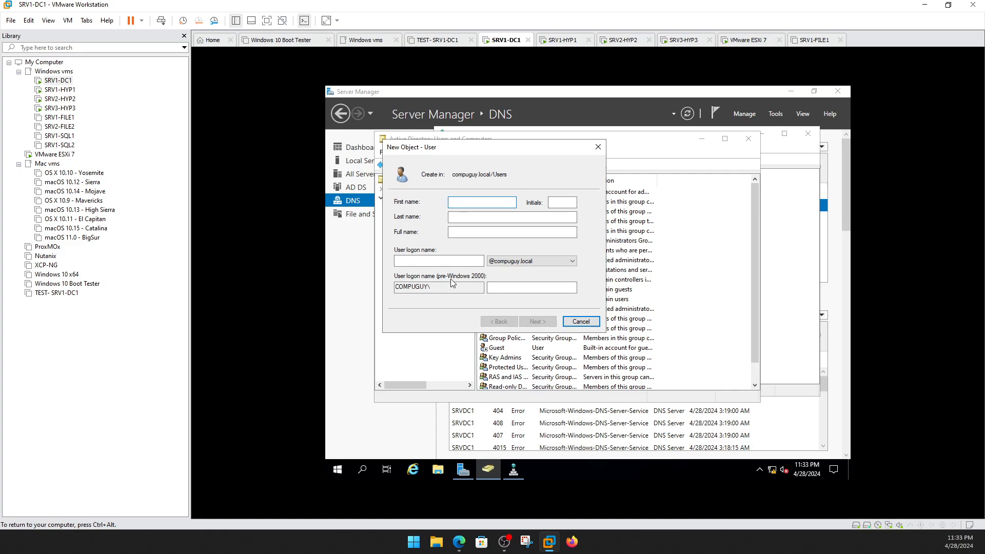
click(457, 261)
text(compuguy)
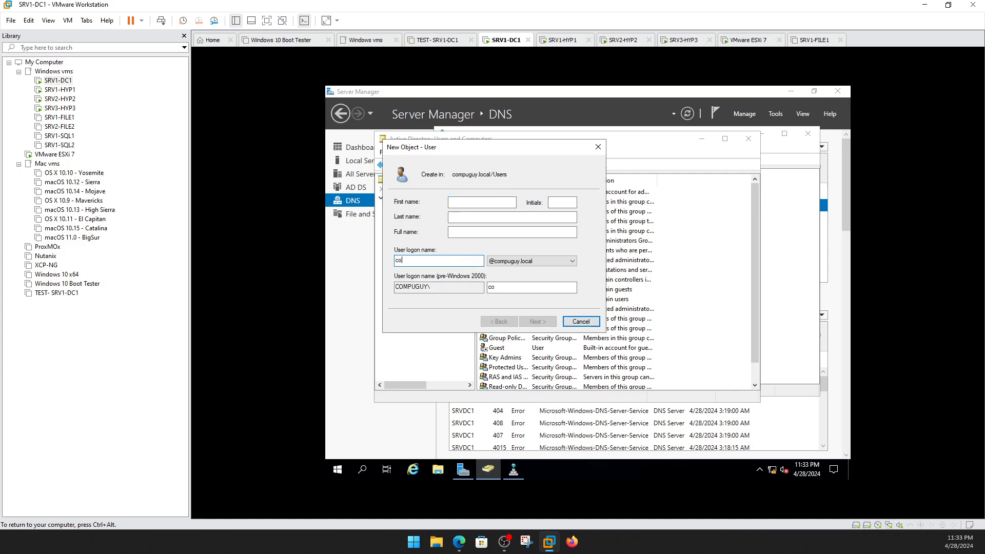
click(490, 232)
text(Compuguy)
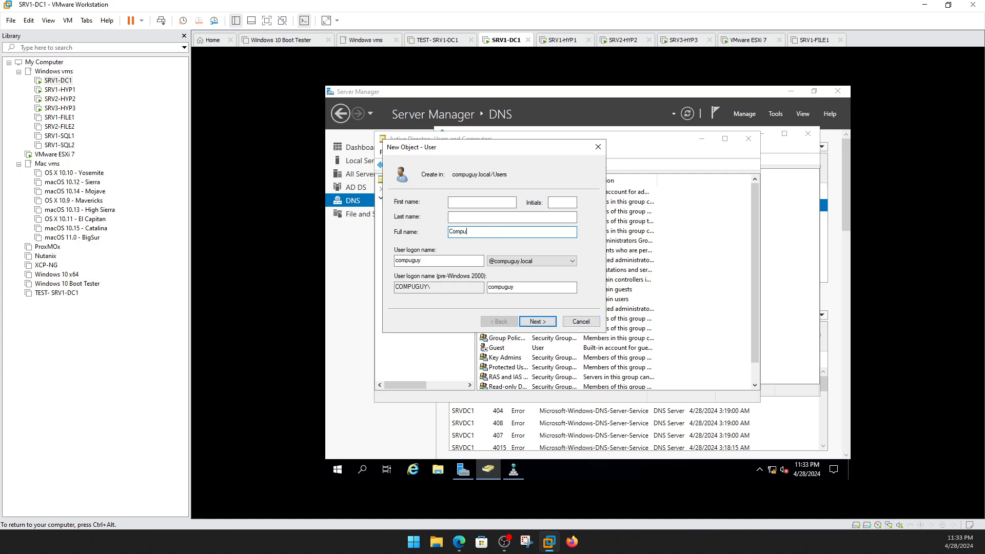
click(536, 322)
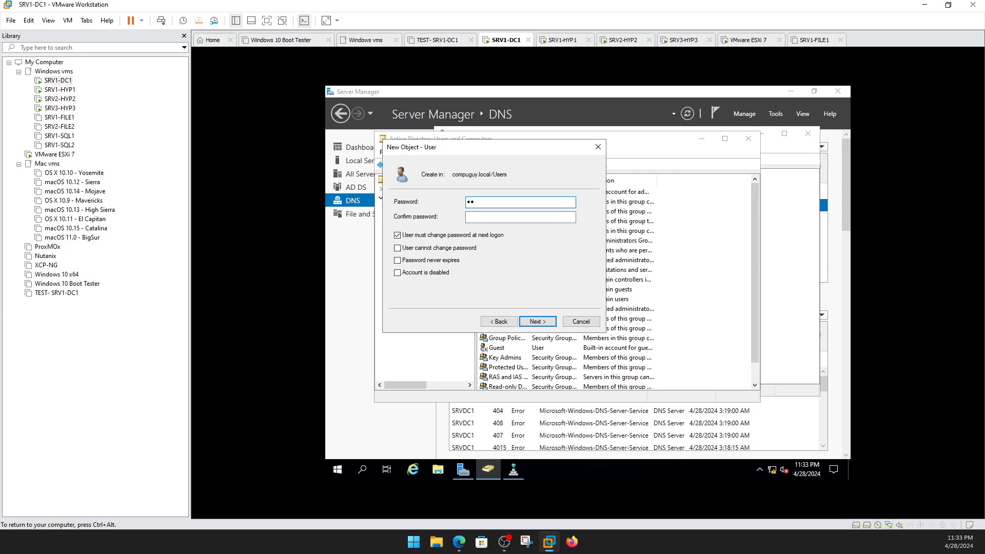
Enter and confirm the password, untick must-change, set never expires, and dismiss the mismatch error.
text(rd)
key(Tab)
text(Pa)
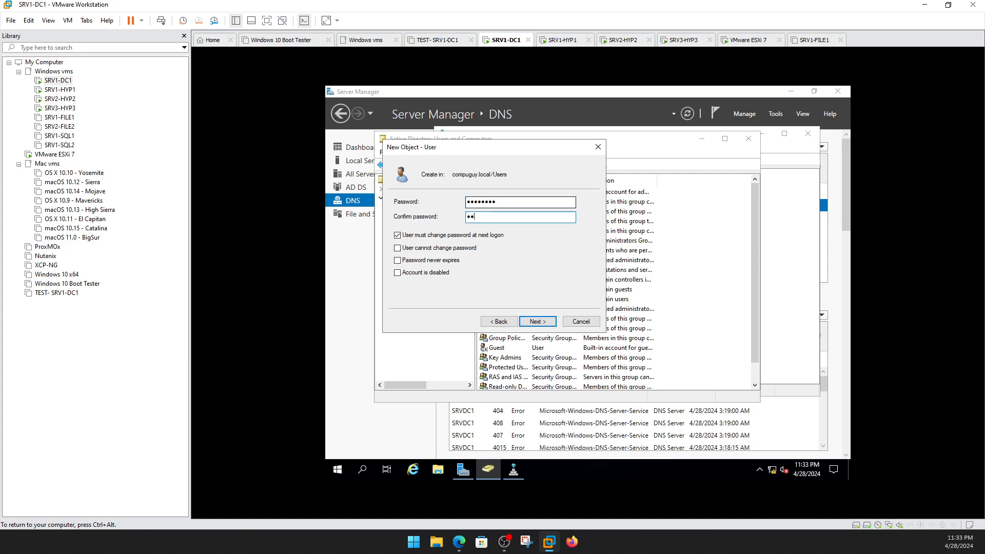
text(sswo)
click(455, 237)
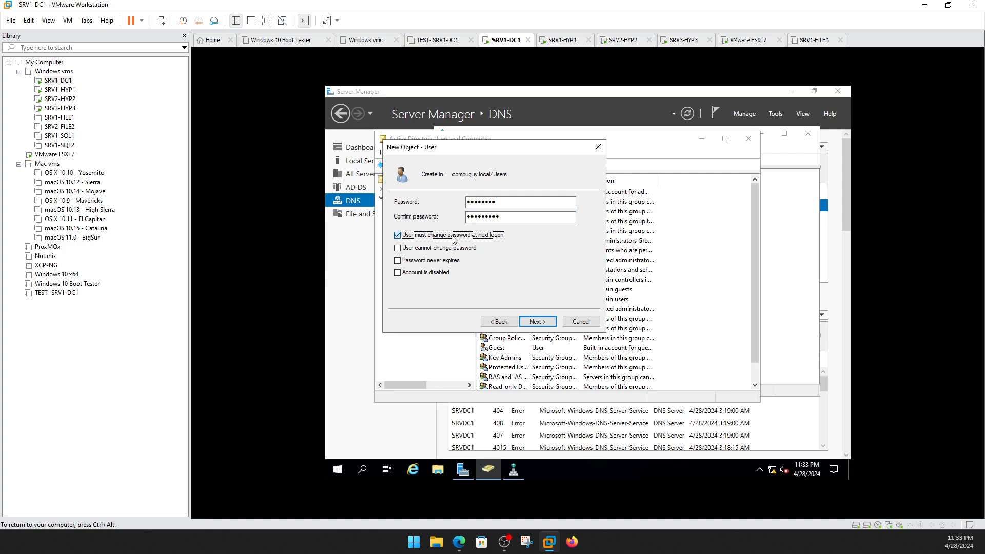
click(446, 264)
click(538, 321)
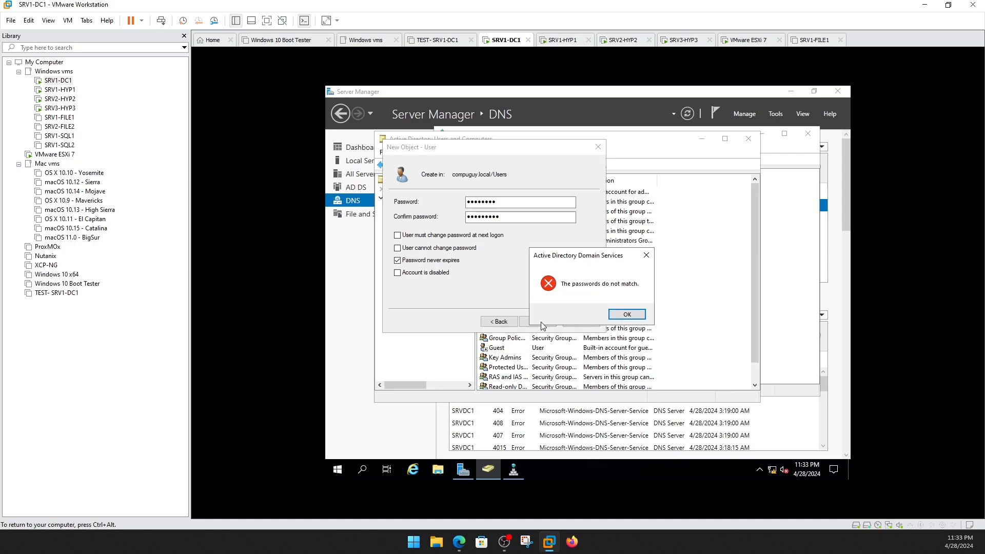
click(626, 315)
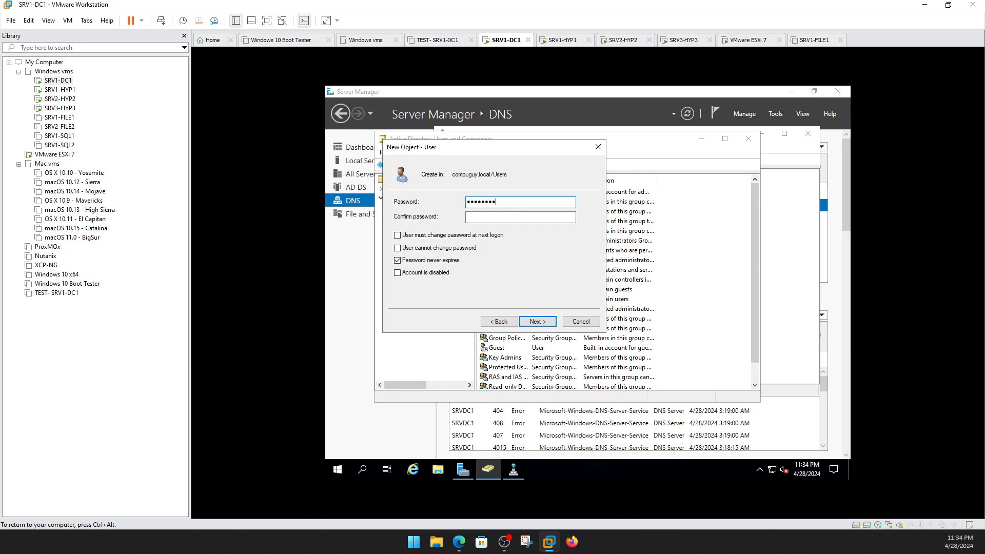
Confirm the password and finish creating the compuguy user account.
text(1)
key(Tab)
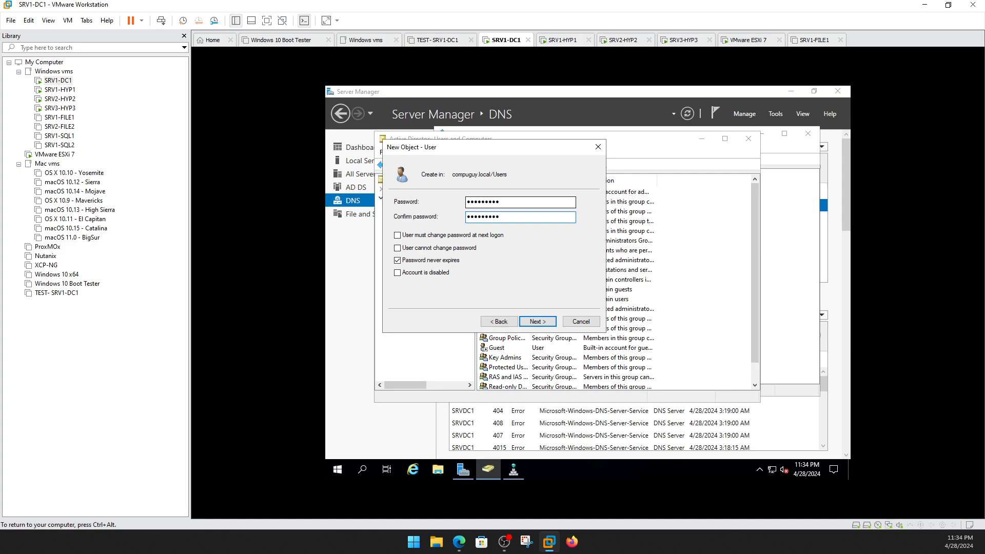
click(543, 323)
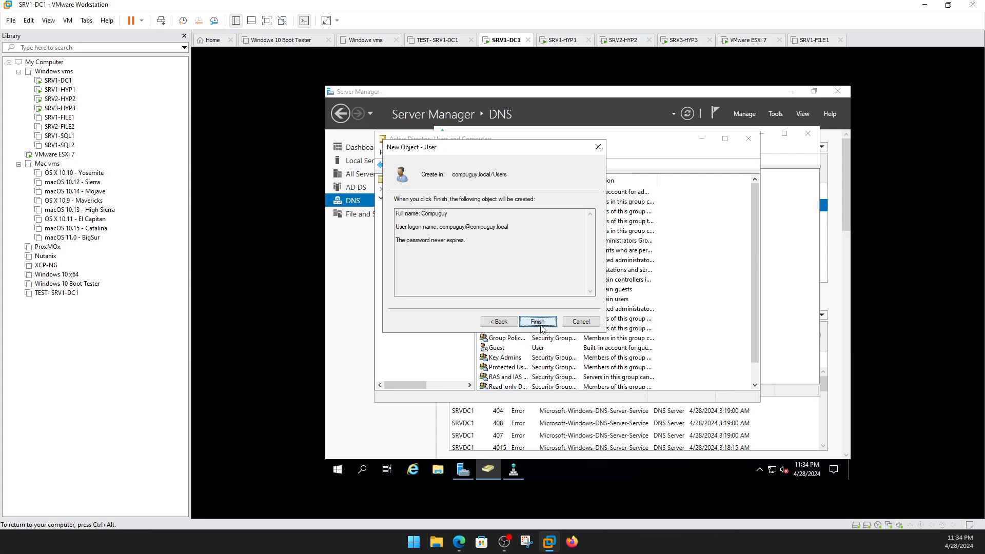
click(542, 325)
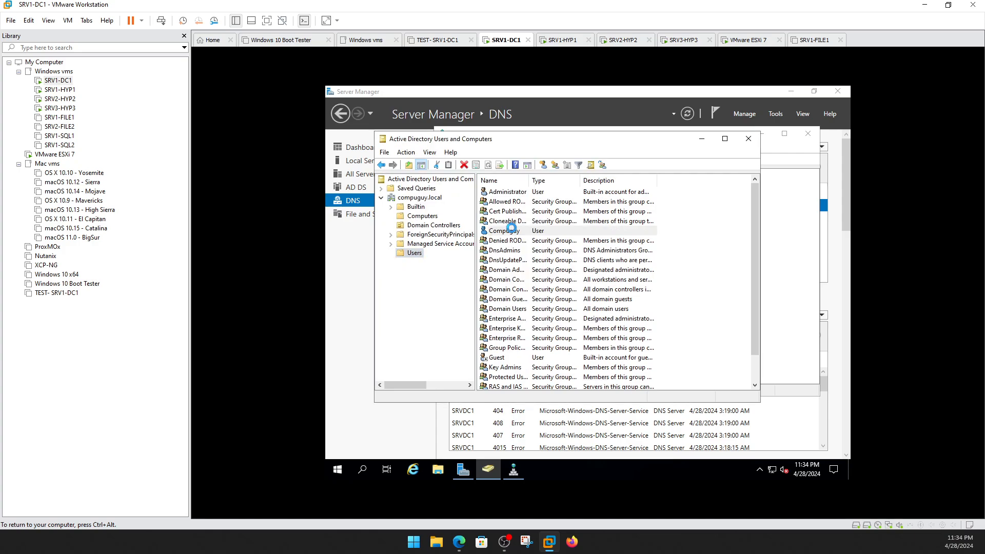
Add the new user to the Administrators group, then close Active Directory Users and Computers.
right_click(511, 231)
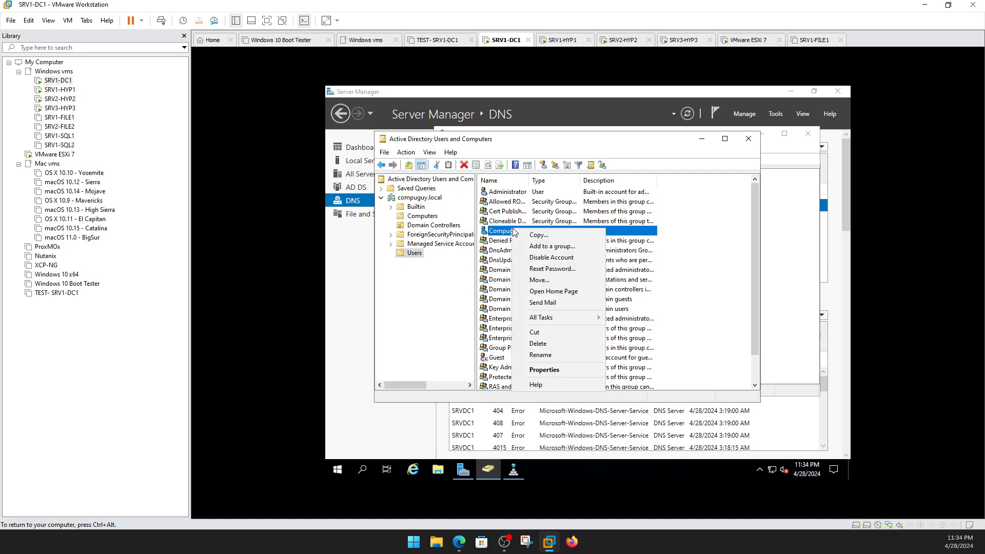
click(534, 372)
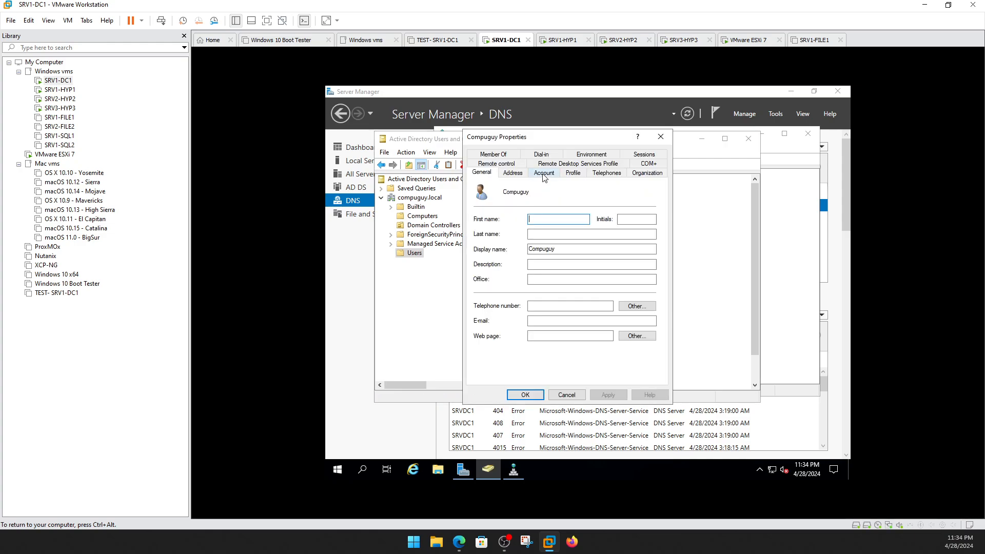
click(515, 153)
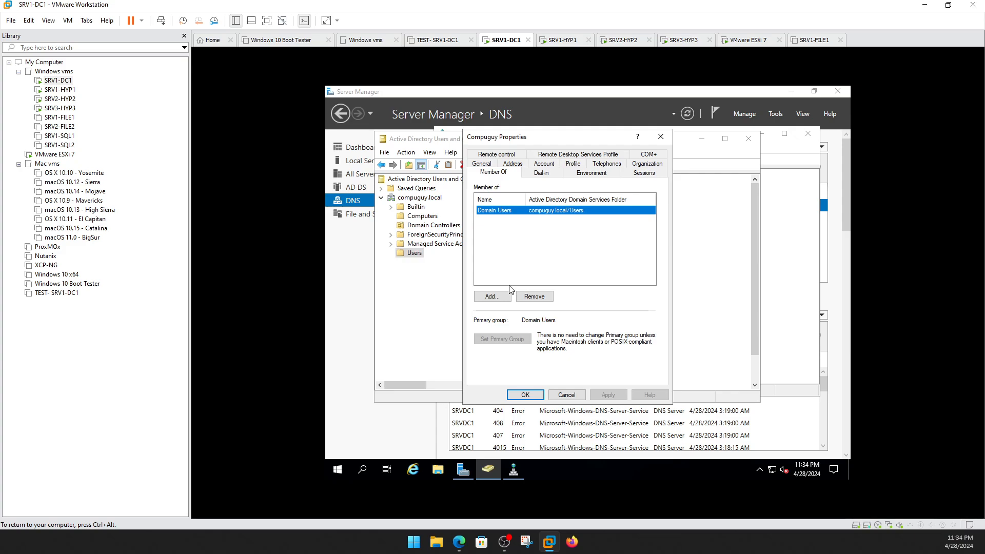
click(505, 302)
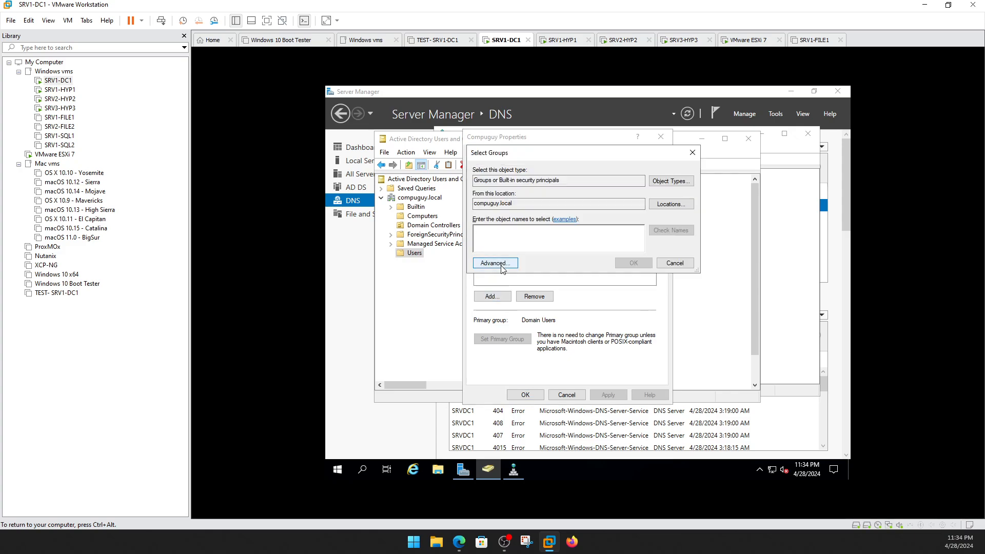
text(Administrators)
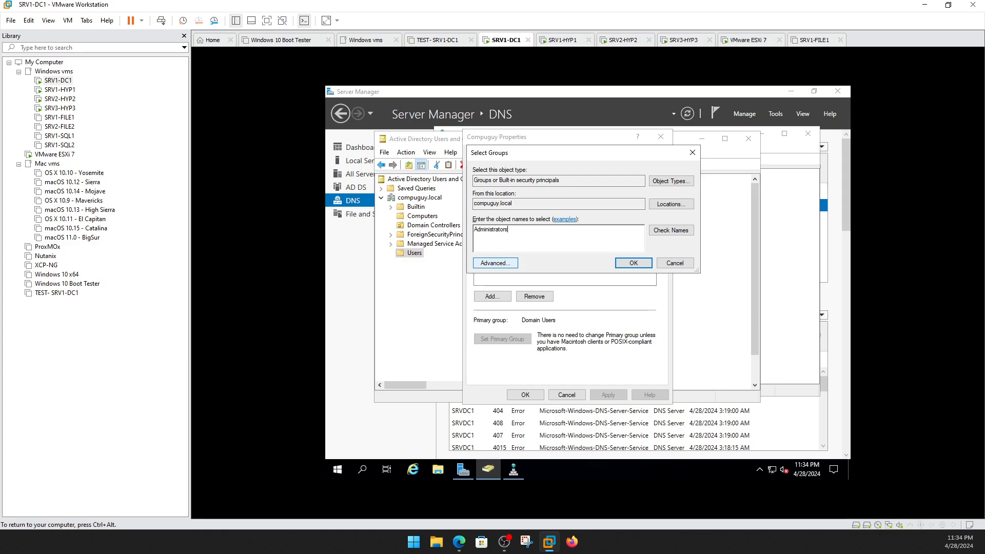
click(634, 262)
click(525, 395)
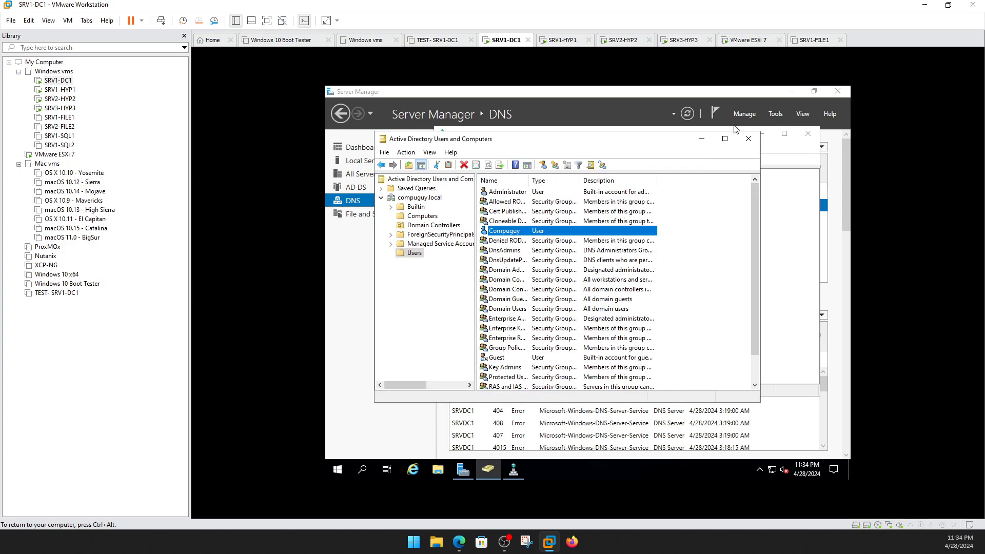
click(749, 139)
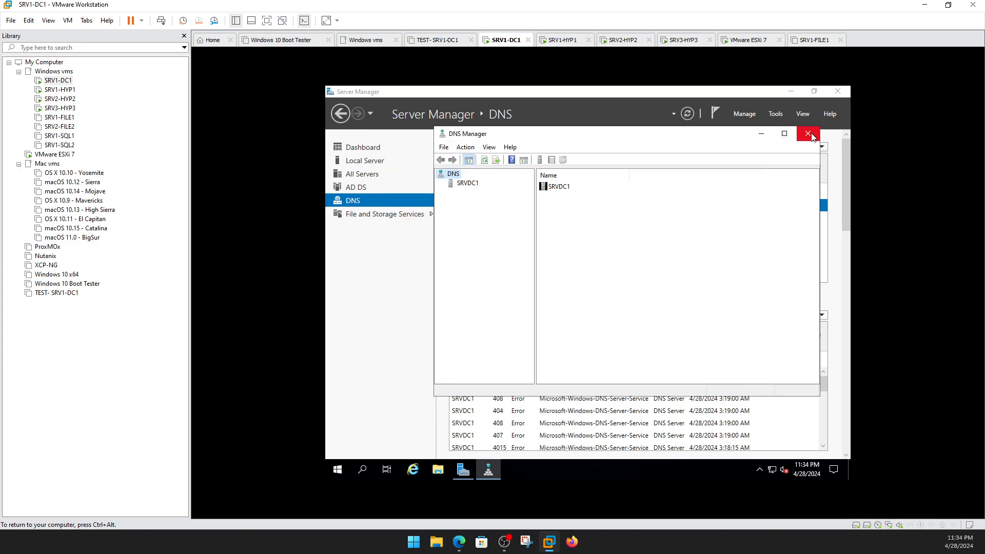
Expand SRVDC1's Forward Lookup Zones and browse compuguy.local's _msdcs, _sites, _tcp, DomainDnsZones and ForestDnsZones folders.
double_click(463, 186)
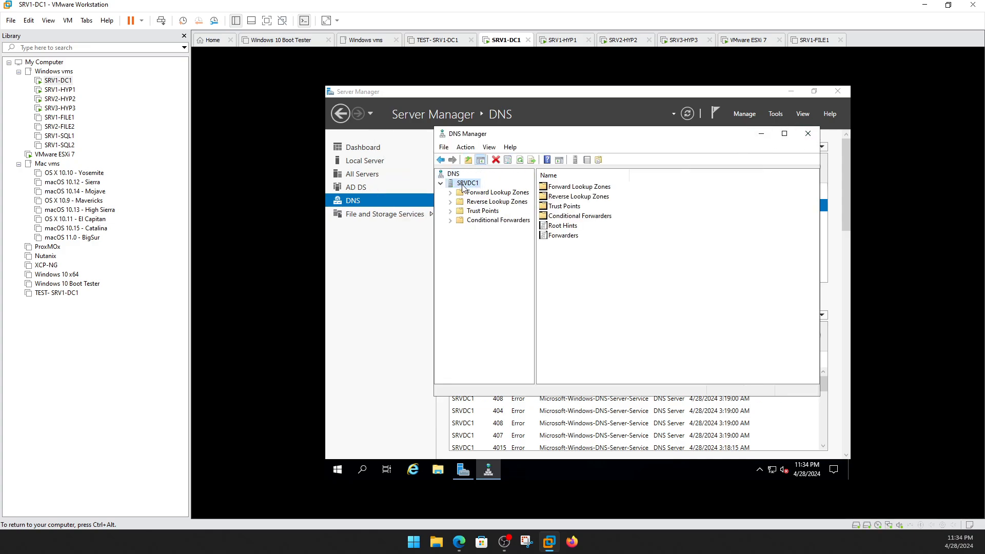
double_click(480, 194)
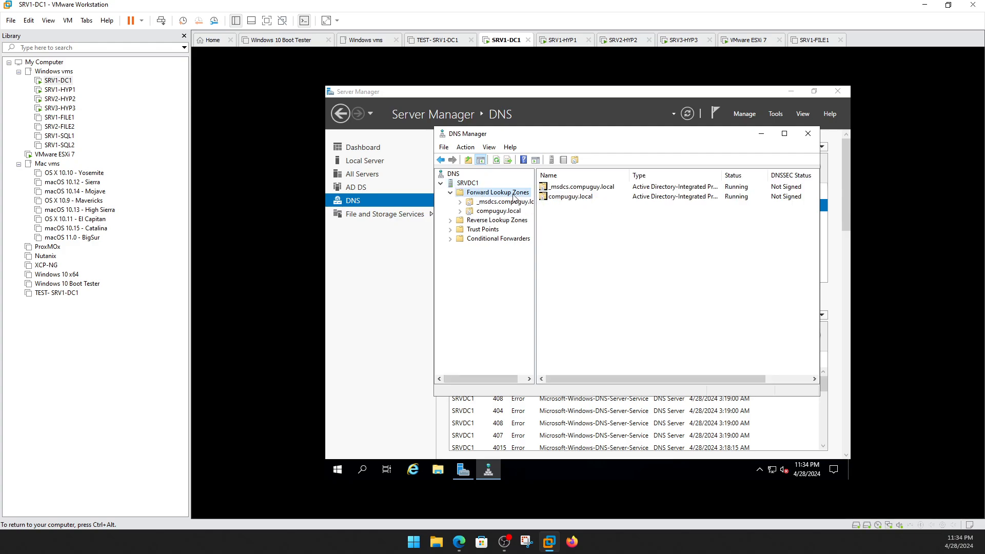
double_click(494, 212)
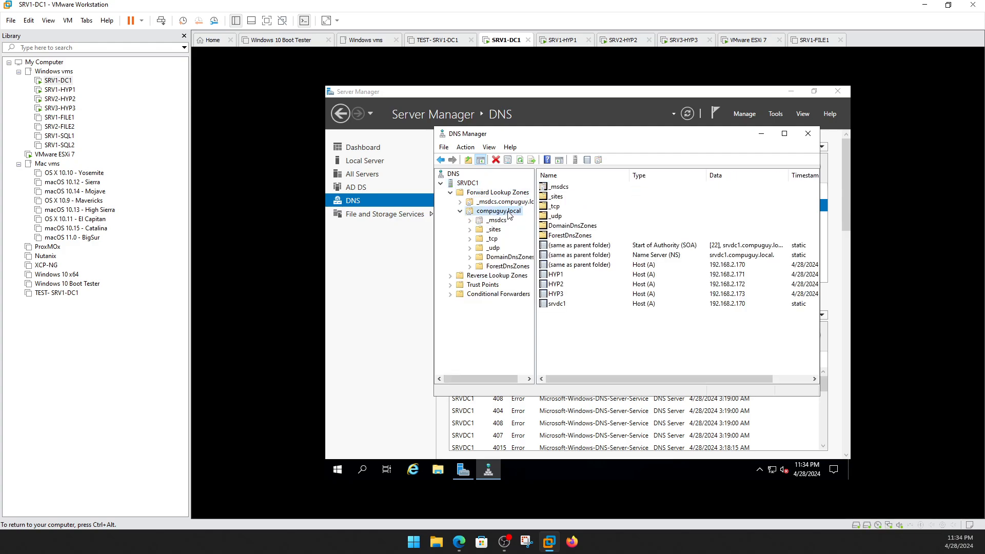
click(500, 203)
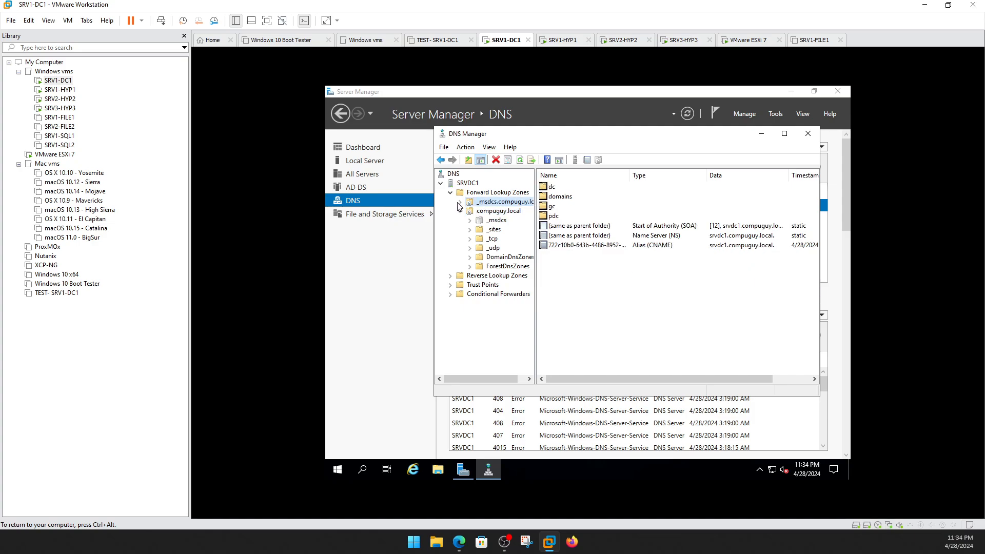
click(501, 222)
double_click(494, 230)
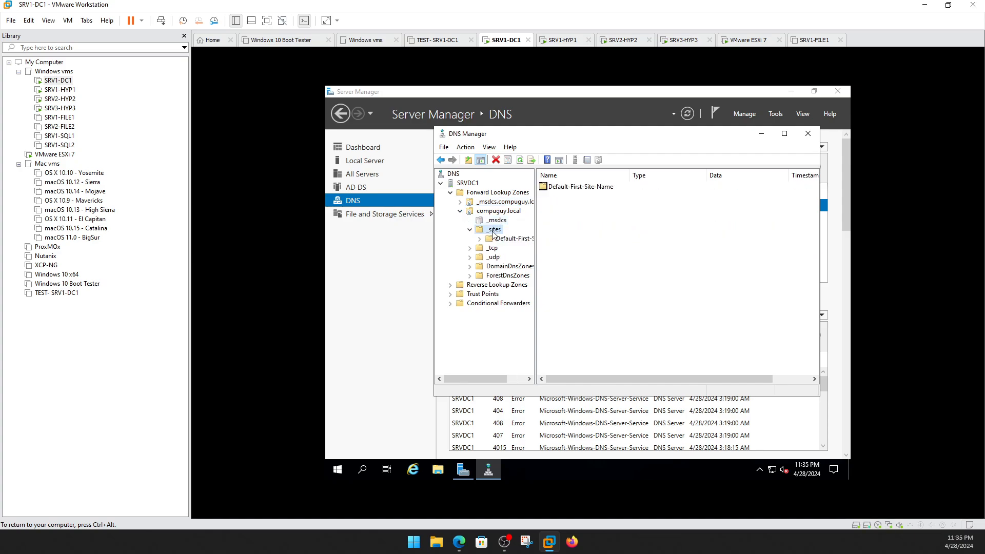
click(493, 248)
click(496, 267)
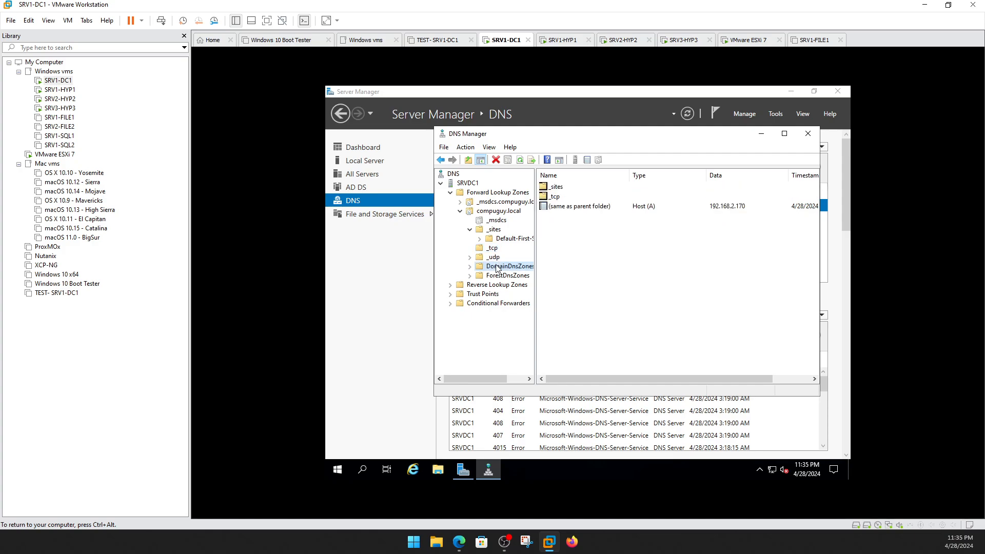
click(509, 277)
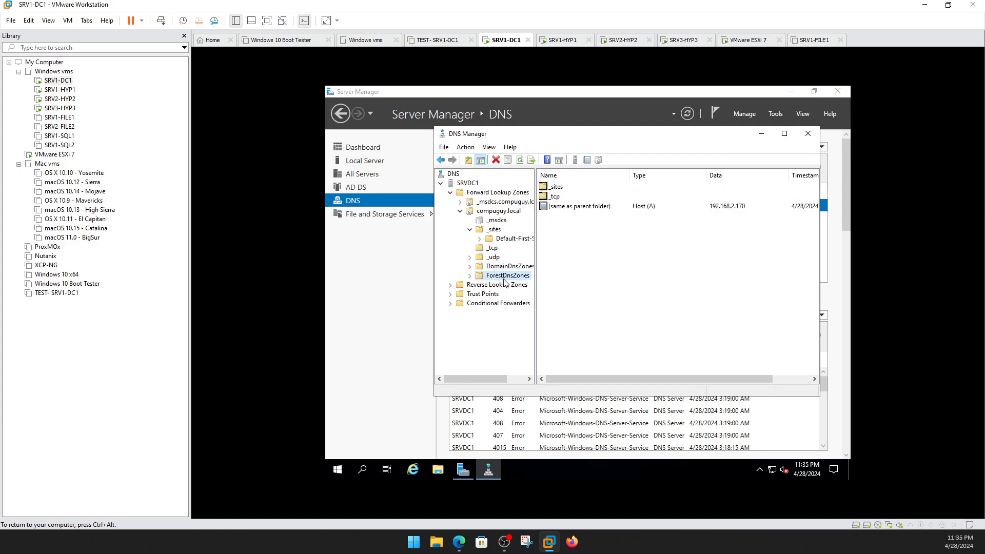
Review compuguy.local's HYP1, HYP2 and HYP3 host records, then select Reverse Lookup Zones.
click(491, 212)
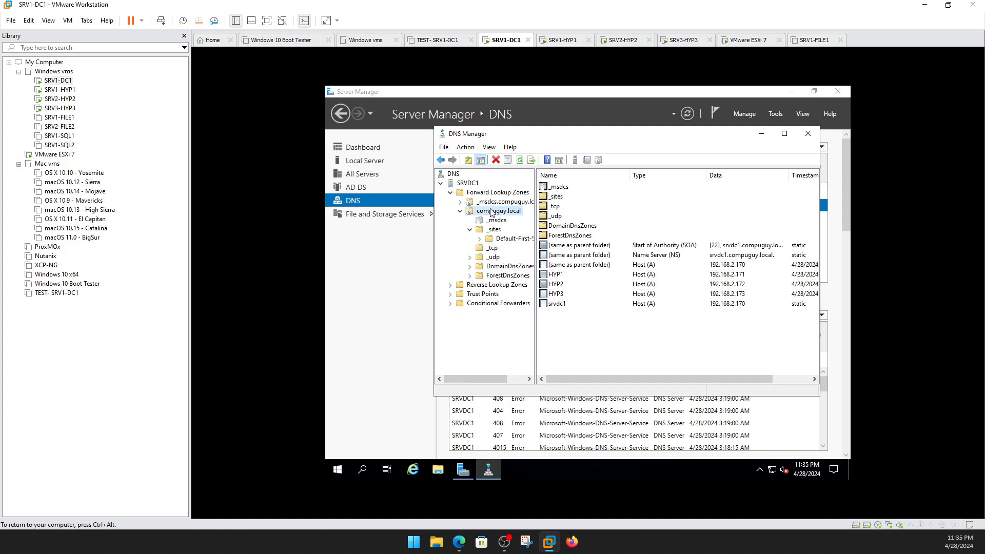
click(470, 230)
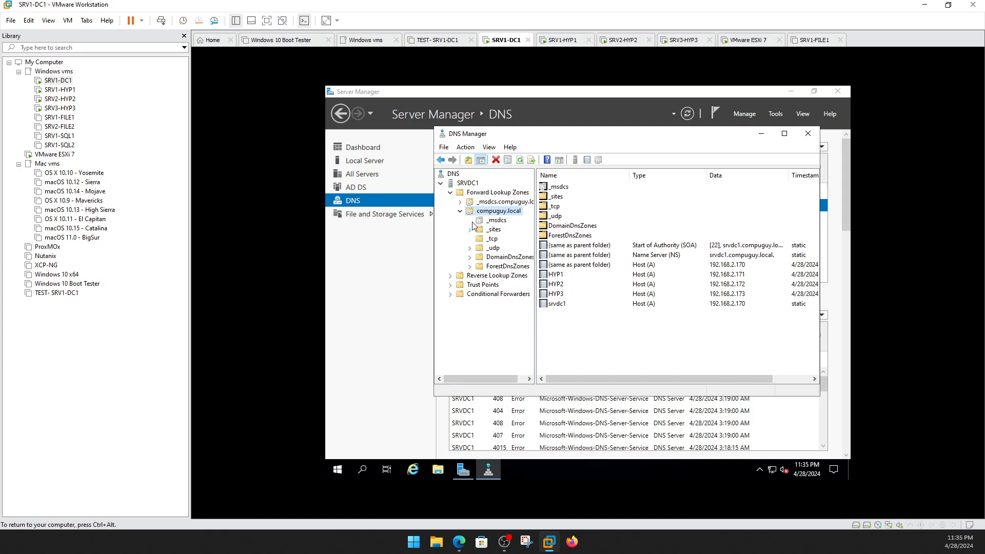
click(559, 276)
click(563, 285)
click(564, 294)
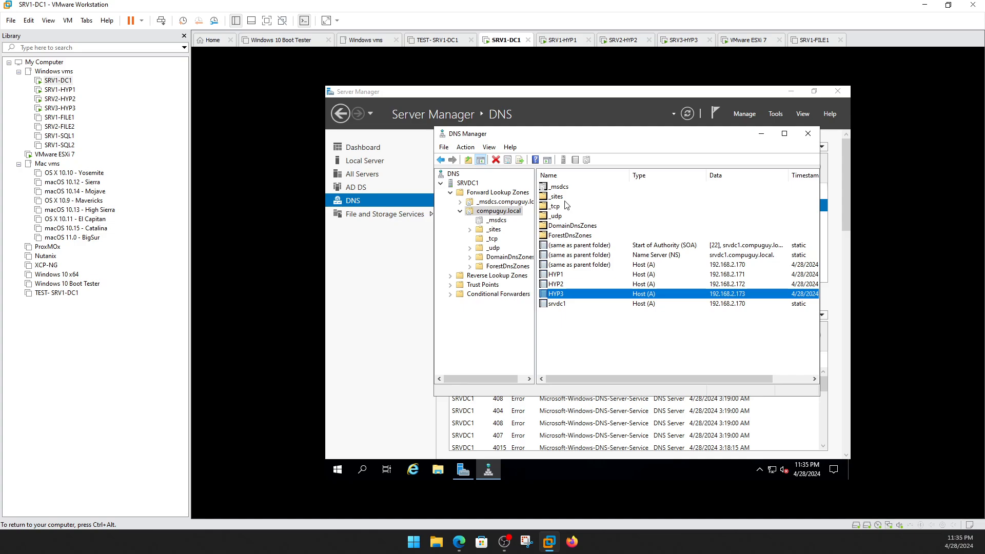
click(508, 276)
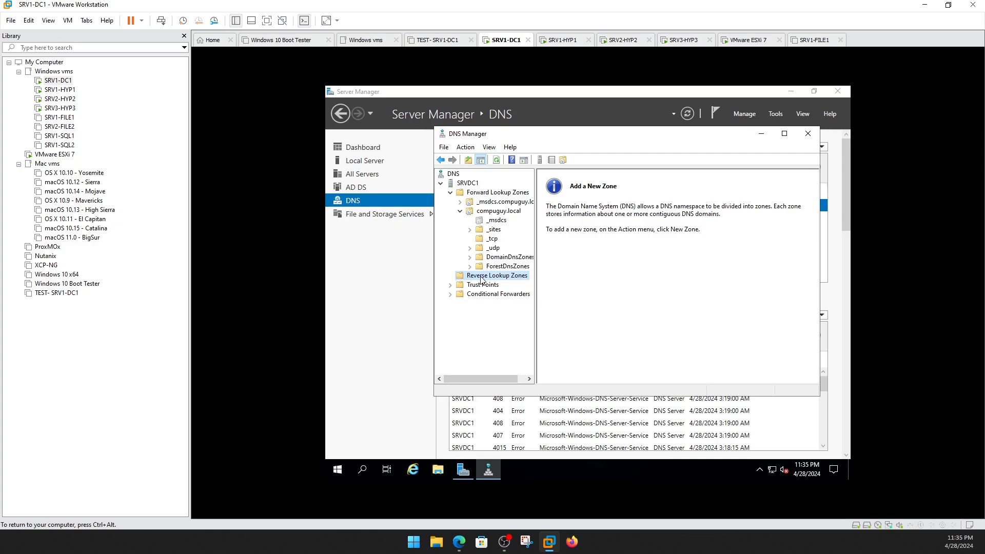
Start a new Active Directory-integrated primary reverse zone replicated to all DNS servers in the forest.
right_click(482, 280)
click(506, 286)
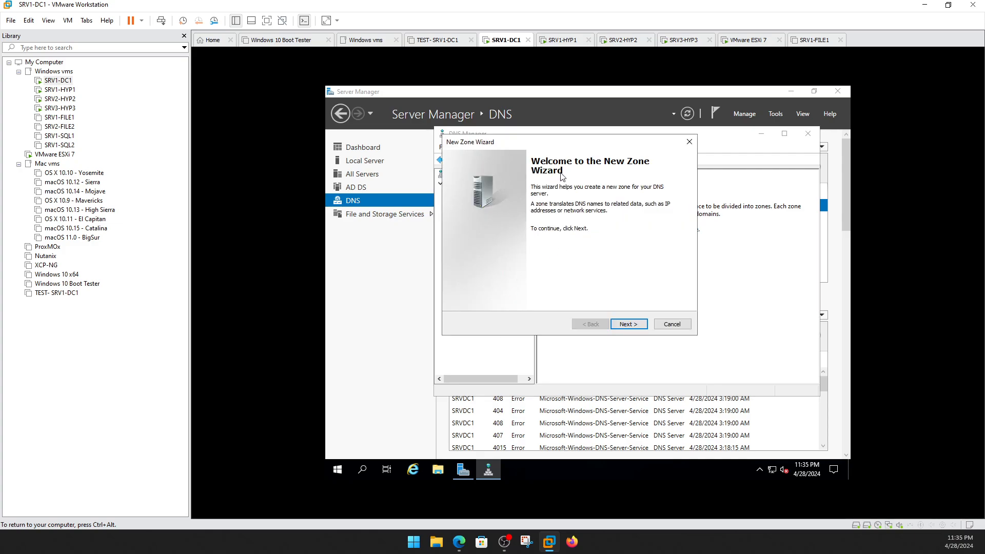
click(637, 324)
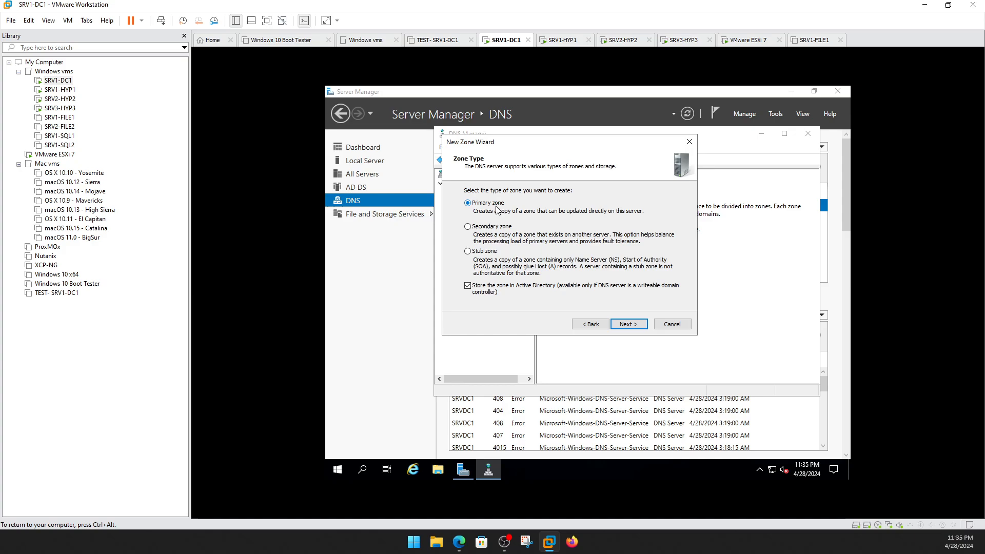
click(636, 327)
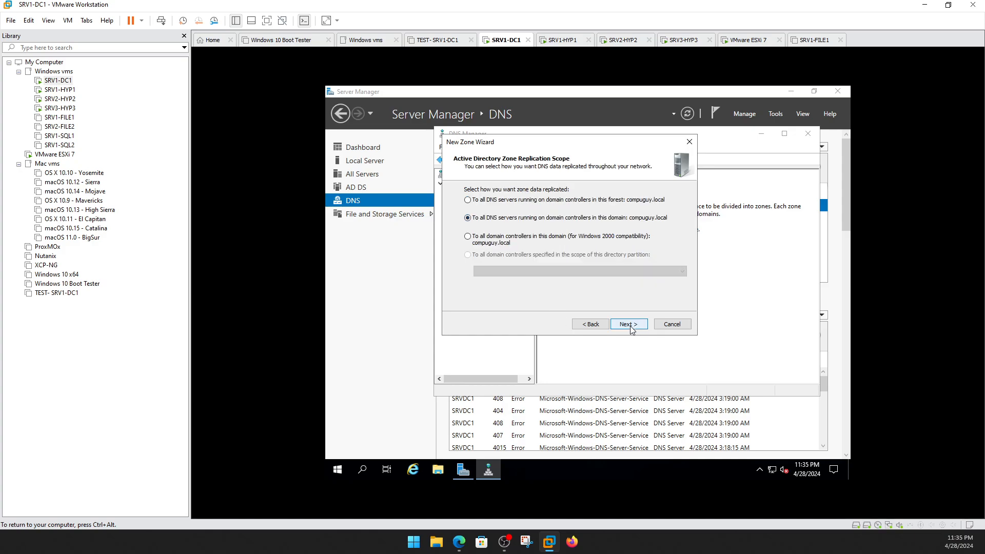
click(561, 200)
click(630, 324)
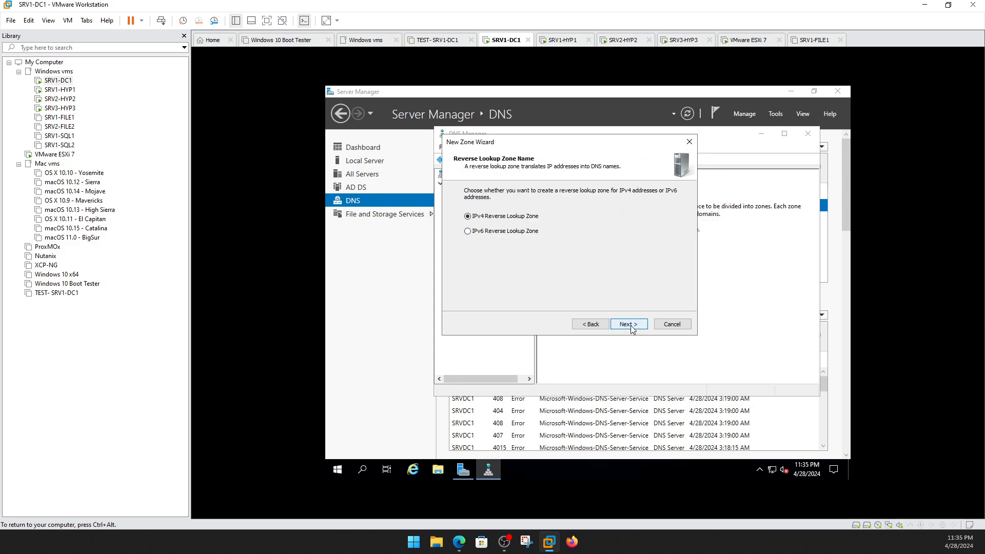
Make it an IPv4 zone for network 192.168.2 with secure dynamic updates, then view its records.
click(631, 325)
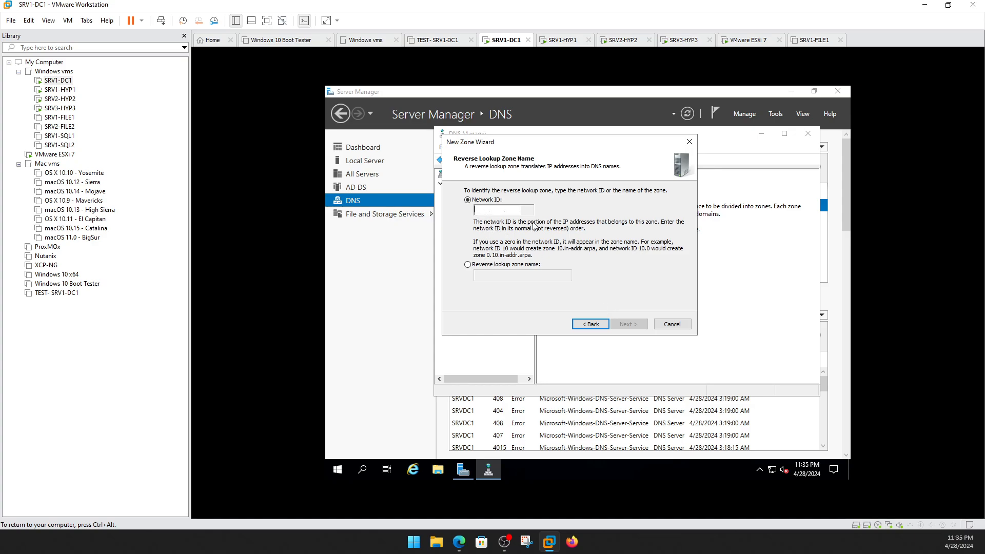
text(192.168.)
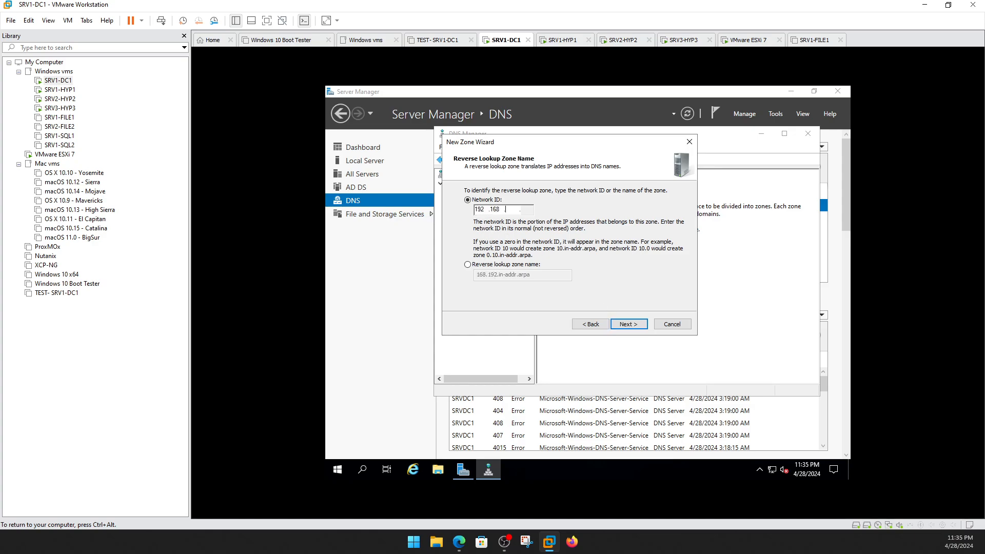
text(2)
click(638, 325)
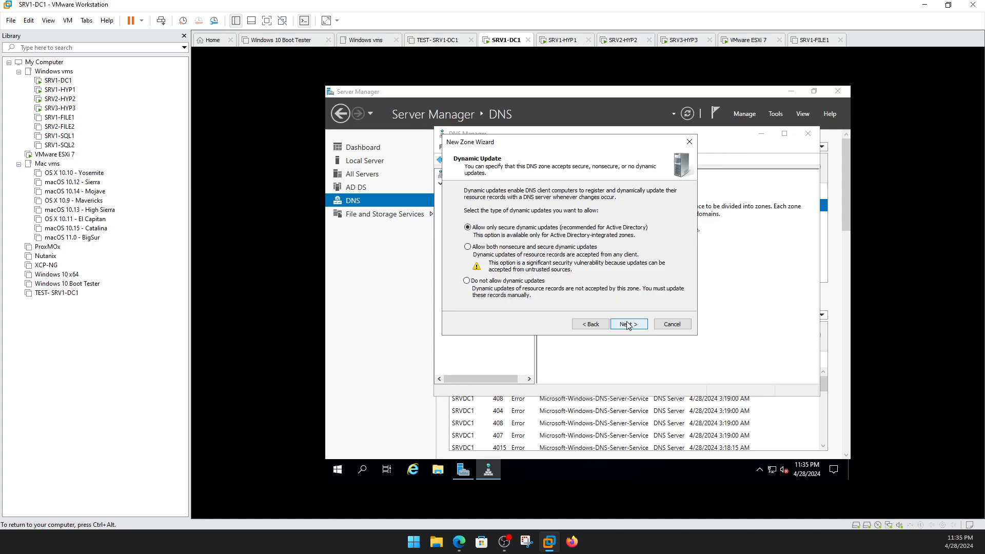
click(628, 325)
click(629, 324)
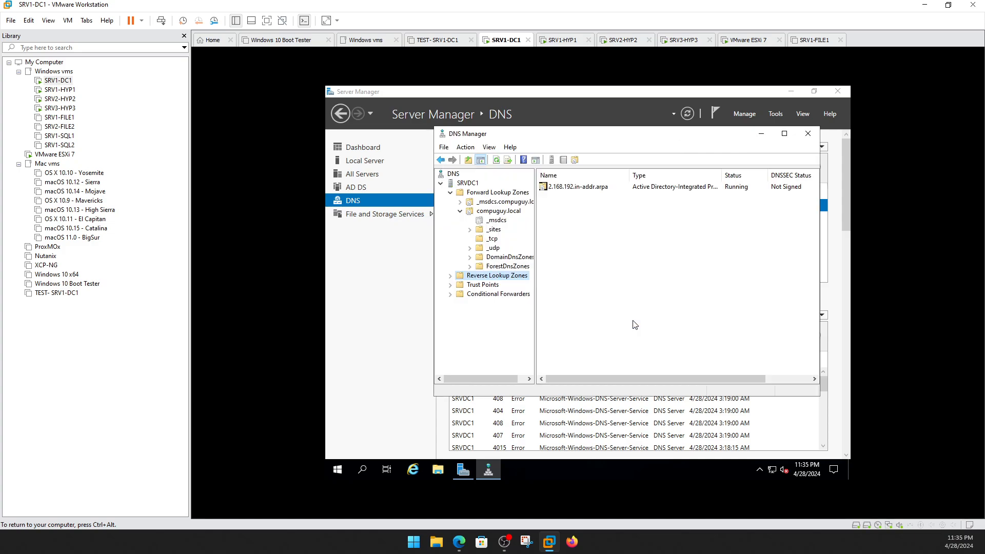
click(475, 286)
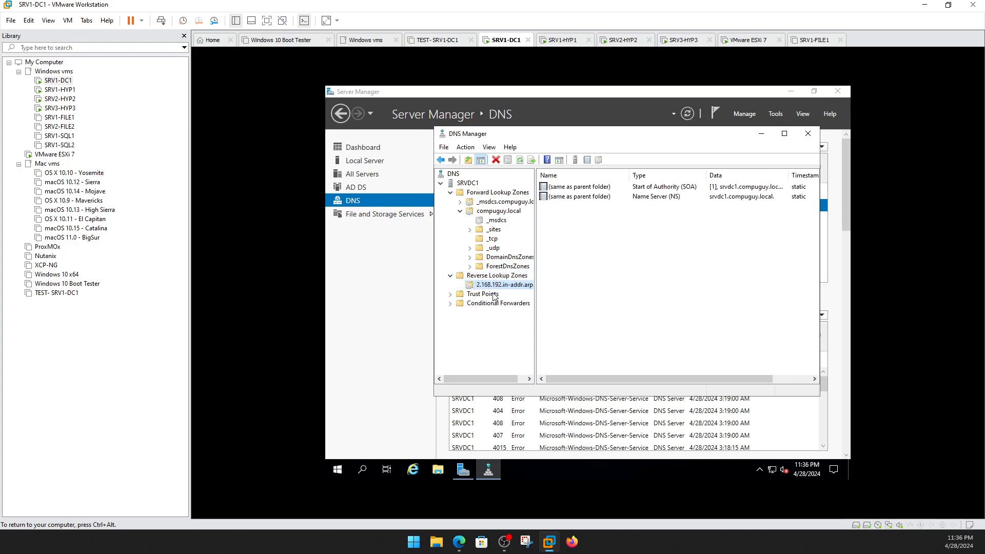
Close DNS Manager and open Disk Management in Computer Management from Server Manager's Tools menu.
click(809, 135)
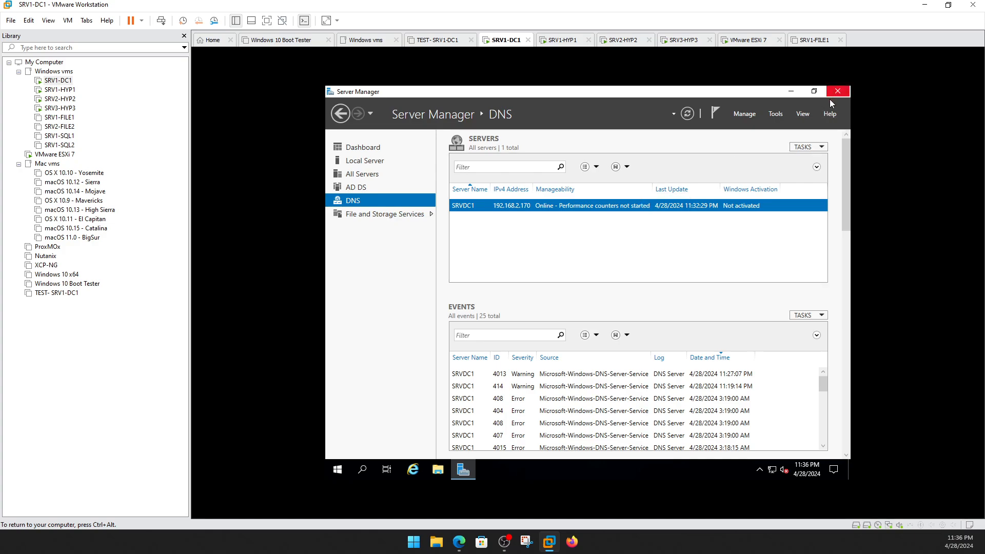
click(775, 117)
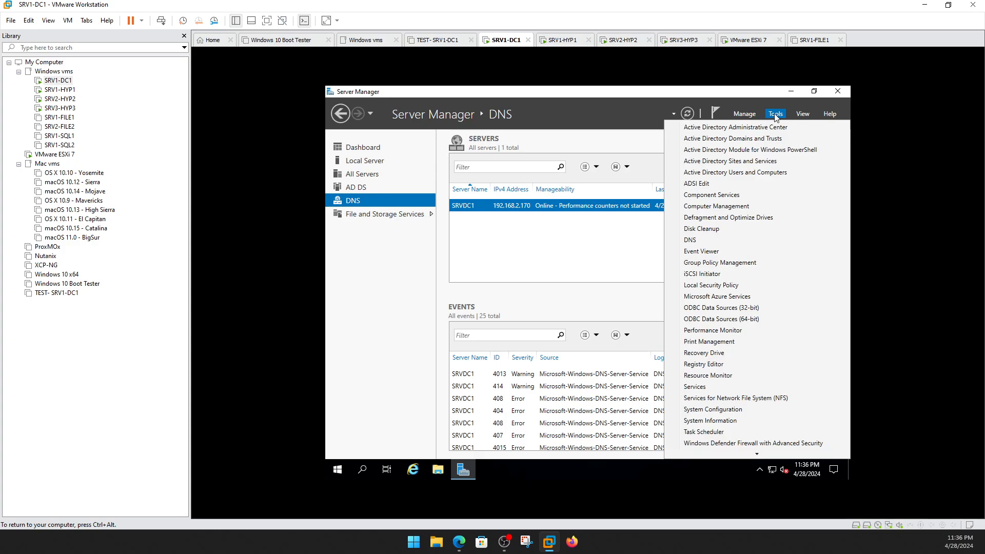
click(747, 117)
click(745, 114)
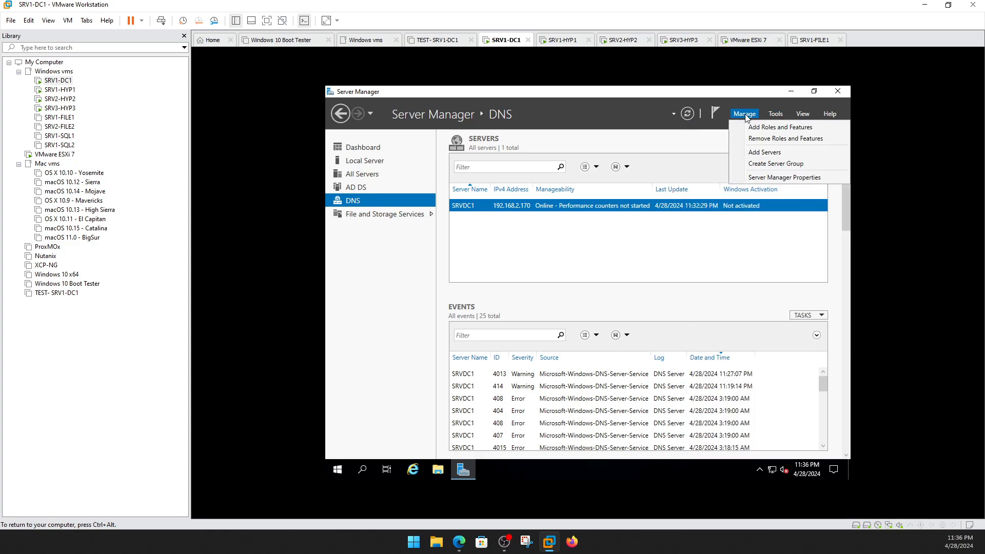
click(775, 113)
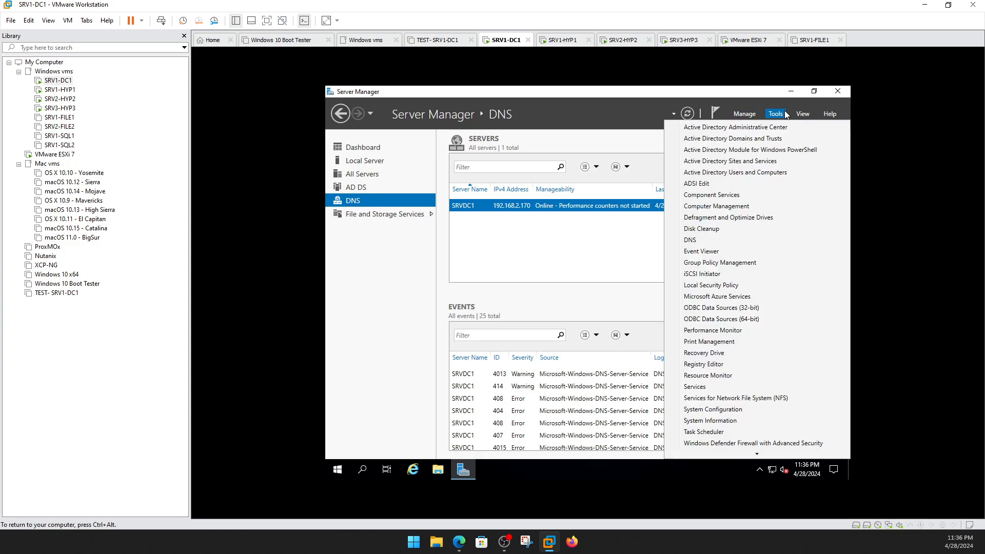
click(734, 207)
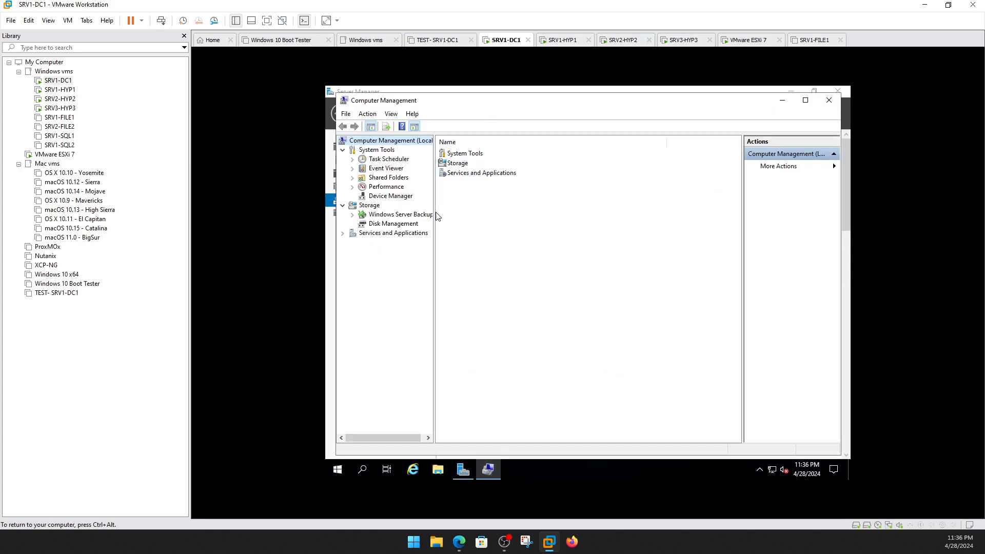
click(399, 225)
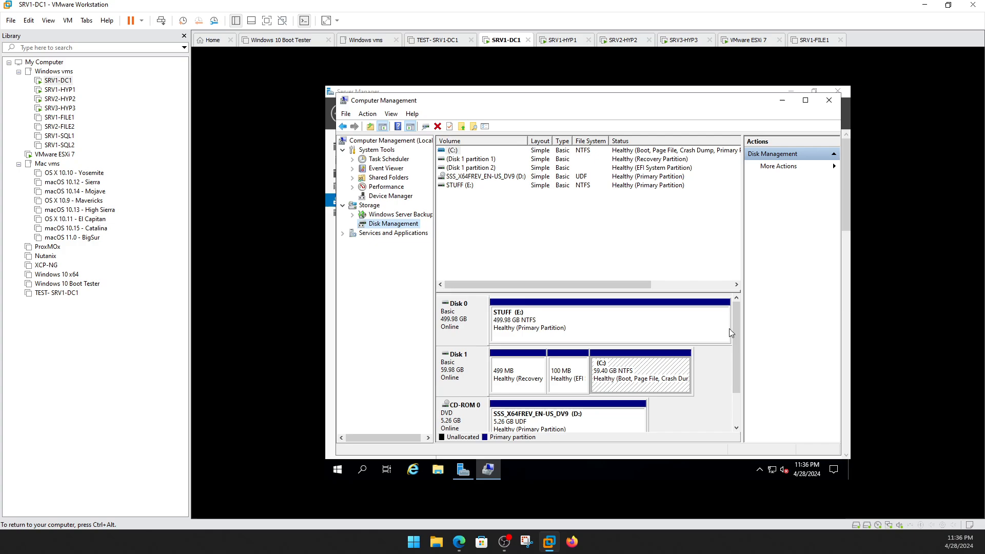
drag(731, 329, 749, 310)
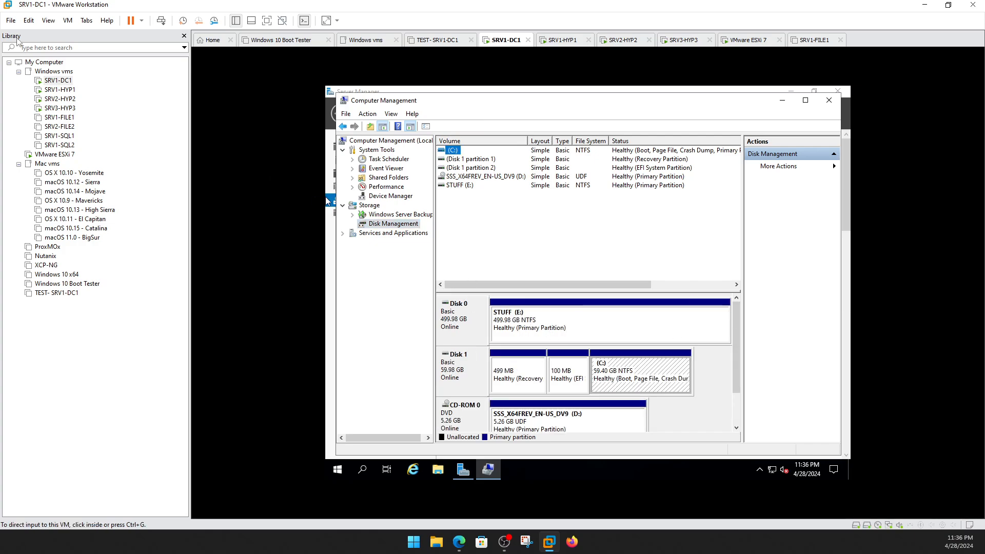
right_click(45, 82)
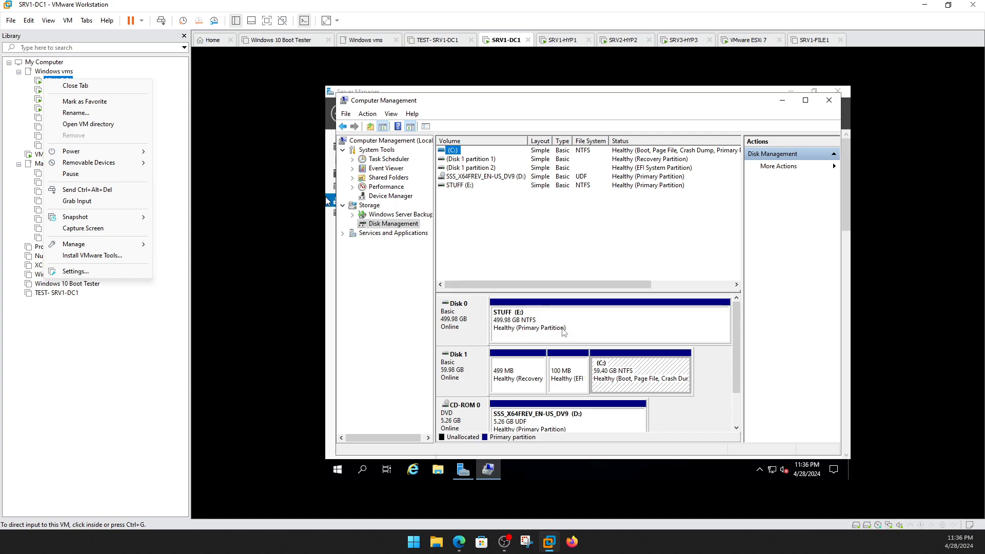
click(155, 70)
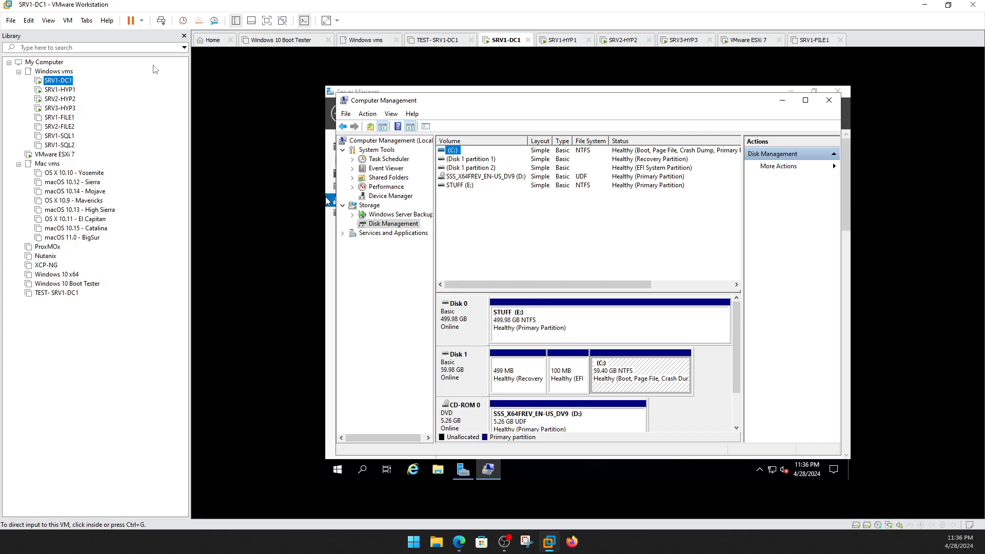
right_click(68, 80)
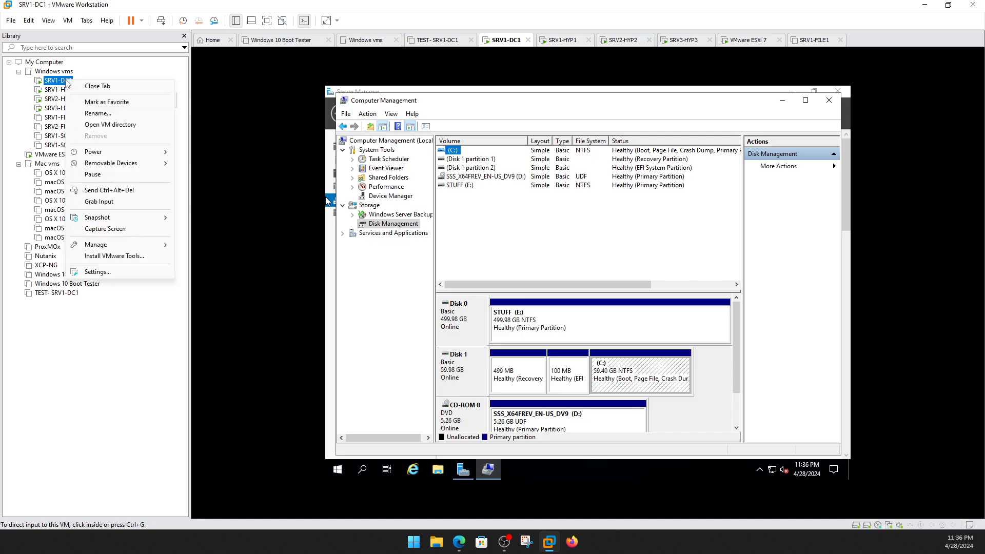
click(113, 274)
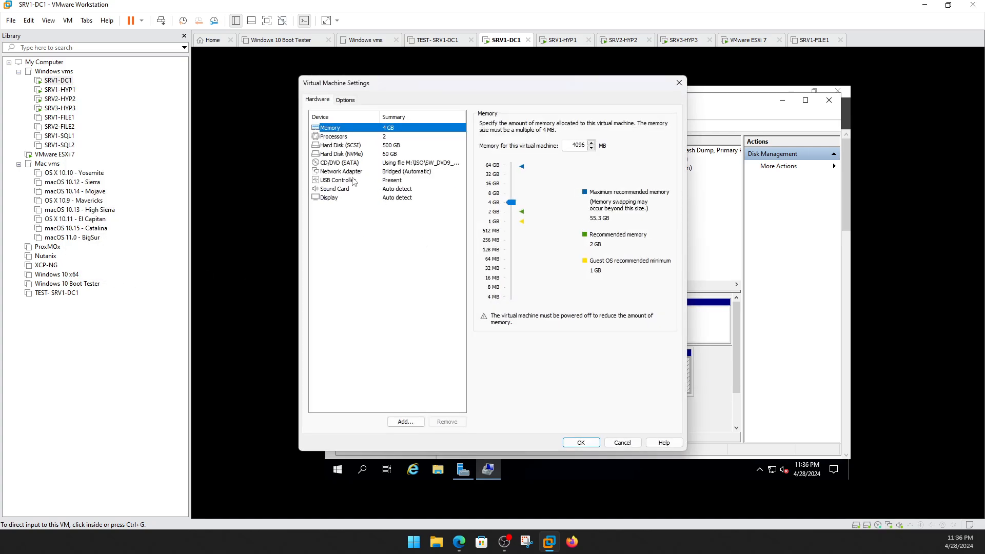
click(355, 163)
click(353, 146)
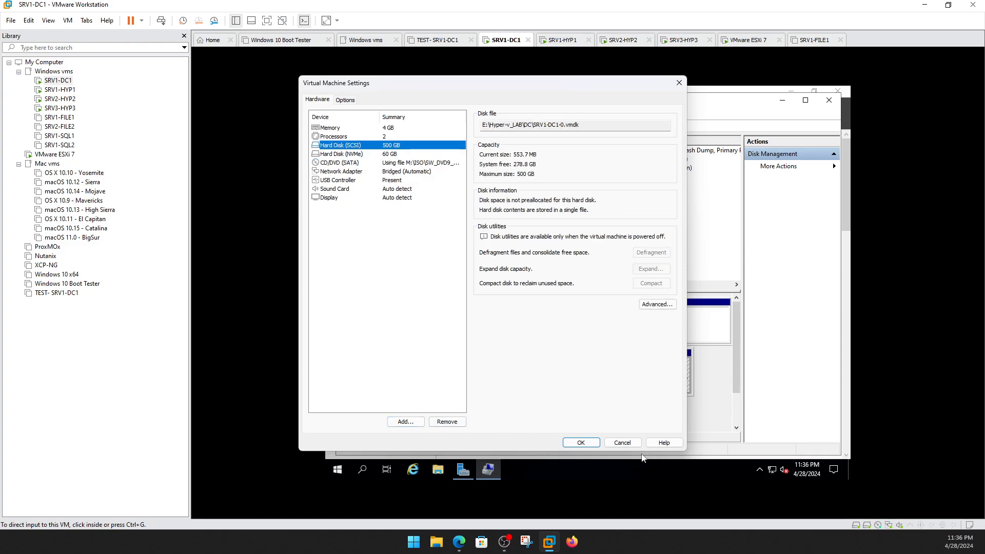
click(622, 443)
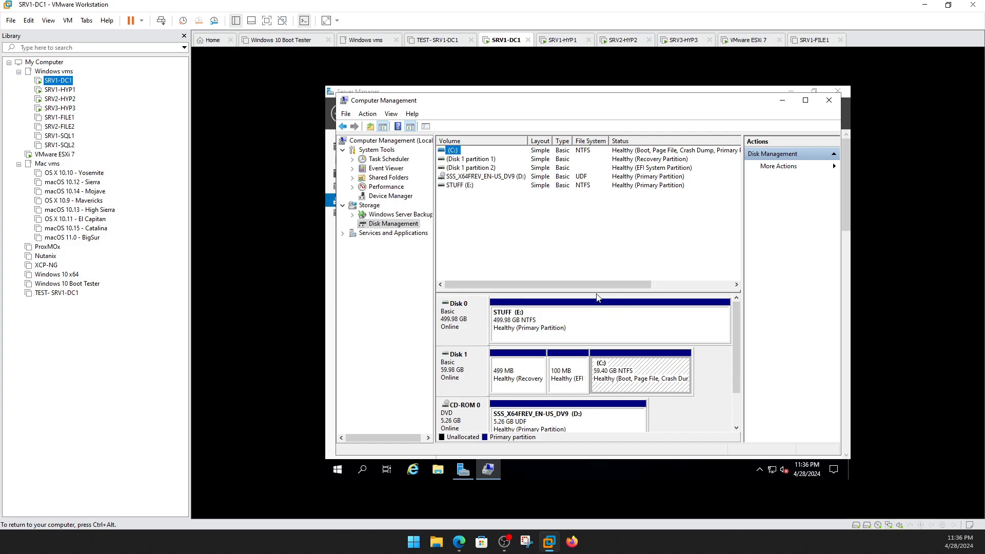
List SRV1-DC1's shared folders, then switch to SRV1-HYP1 and bring up its sign-in prompt.
double_click(388, 177)
double_click(456, 153)
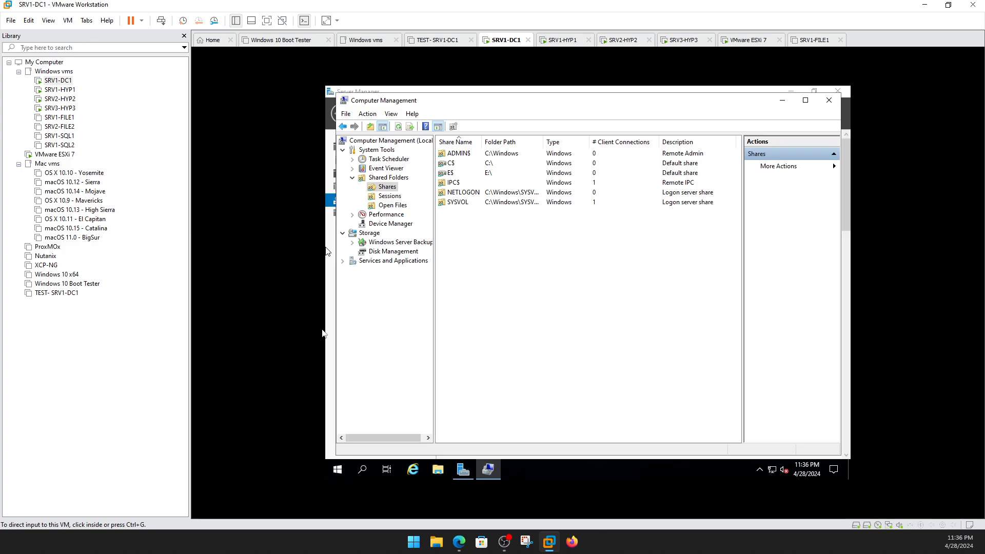
click(60, 89)
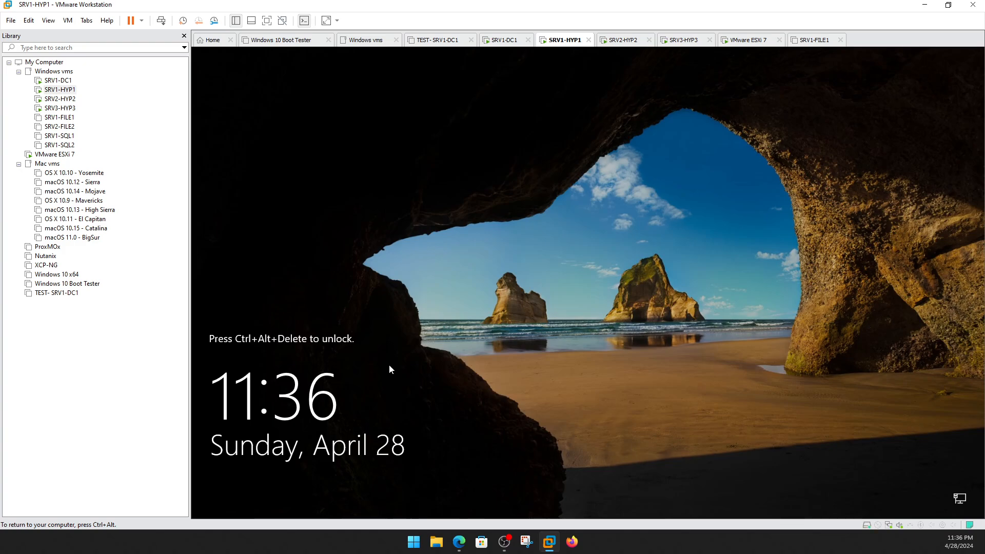
key(ctrl+alt+Insert)
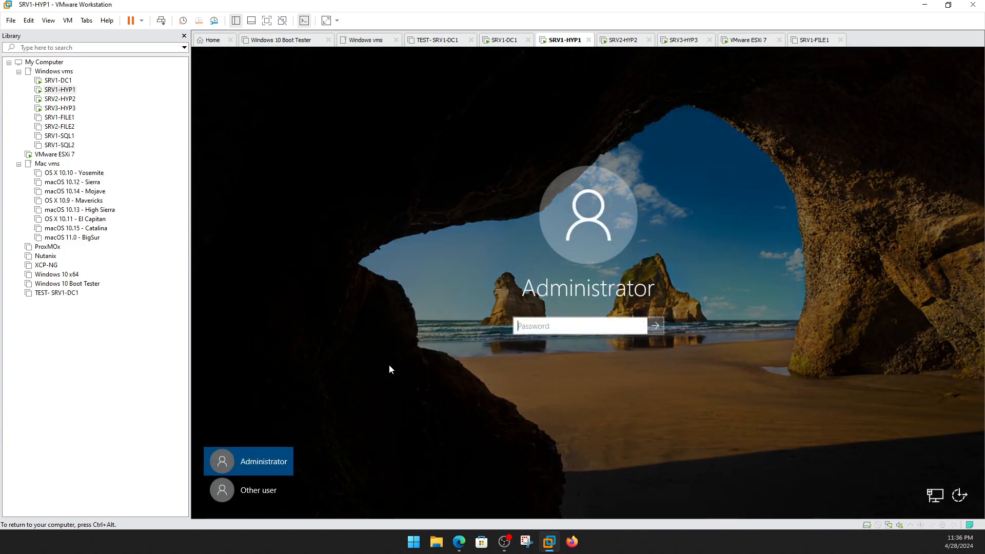
Sign in to SRV1-HYP1 as another user with the domain account's credentials.
click(253, 489)
text(compuguy)
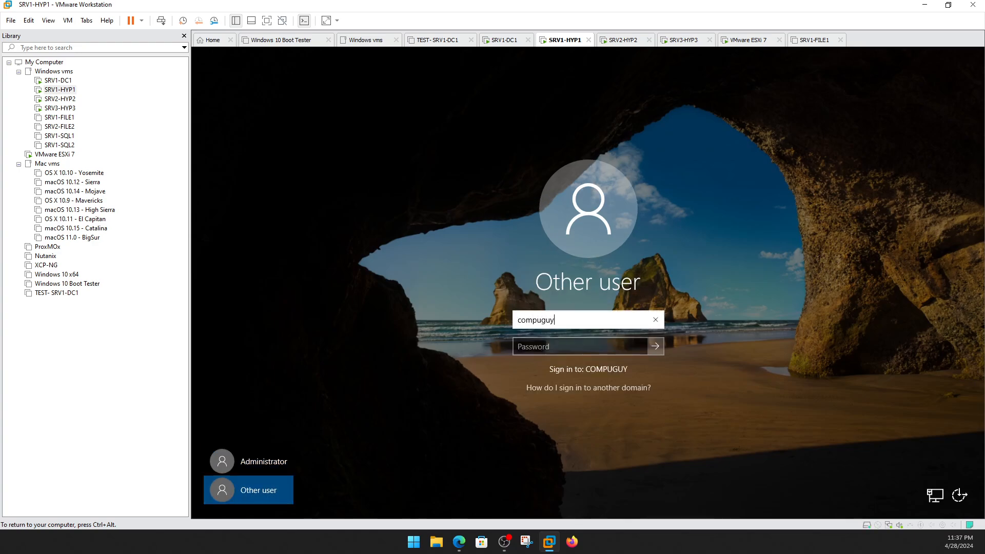
key(Tab)
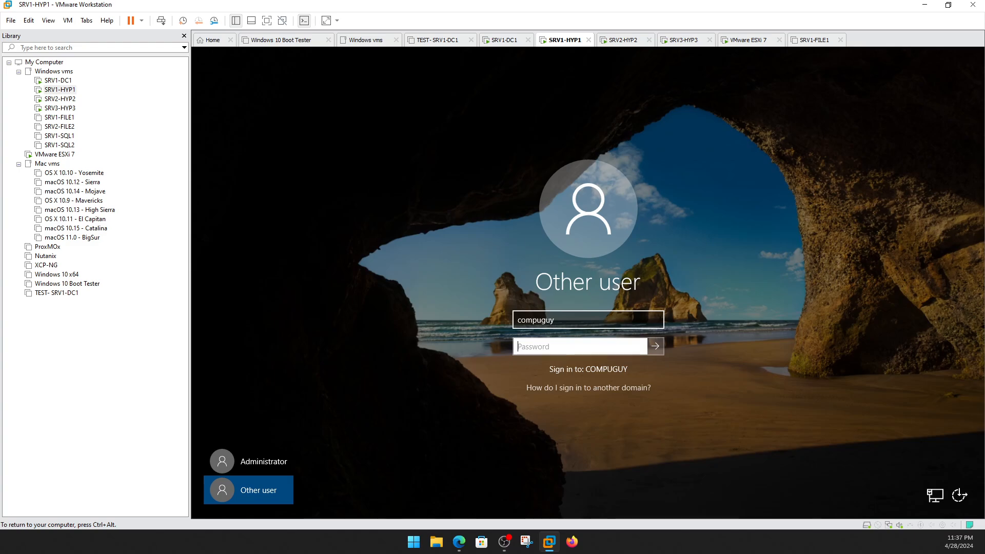
text(P)
key(Return)
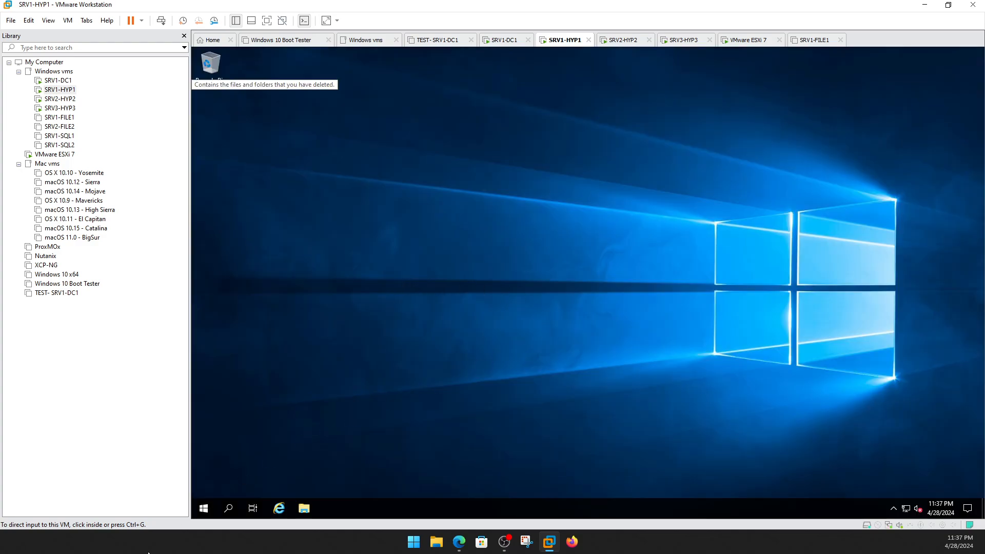
In File Explorer, browse to \\srvdc1\ to see the NETLOGON and SYSVOL shares.
click(306, 511)
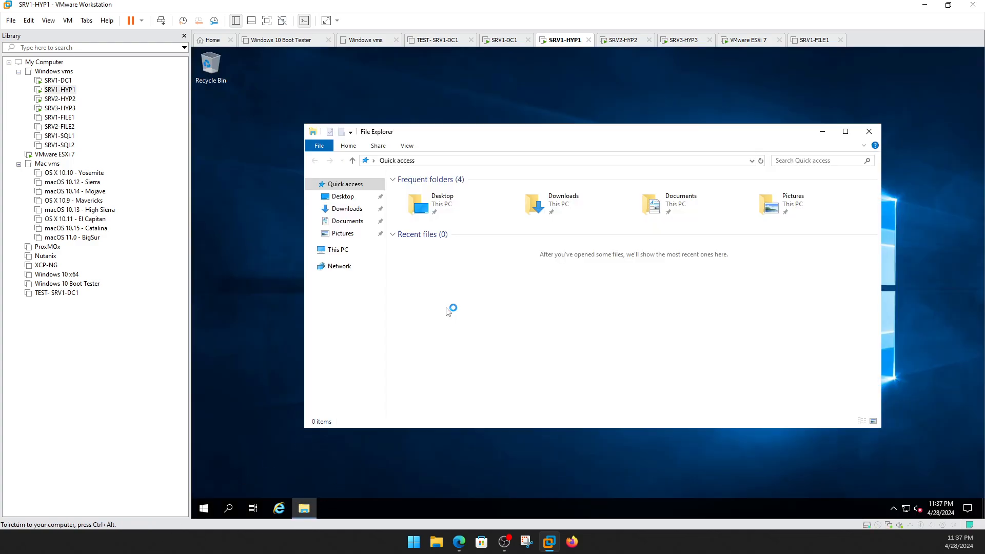
click(338, 250)
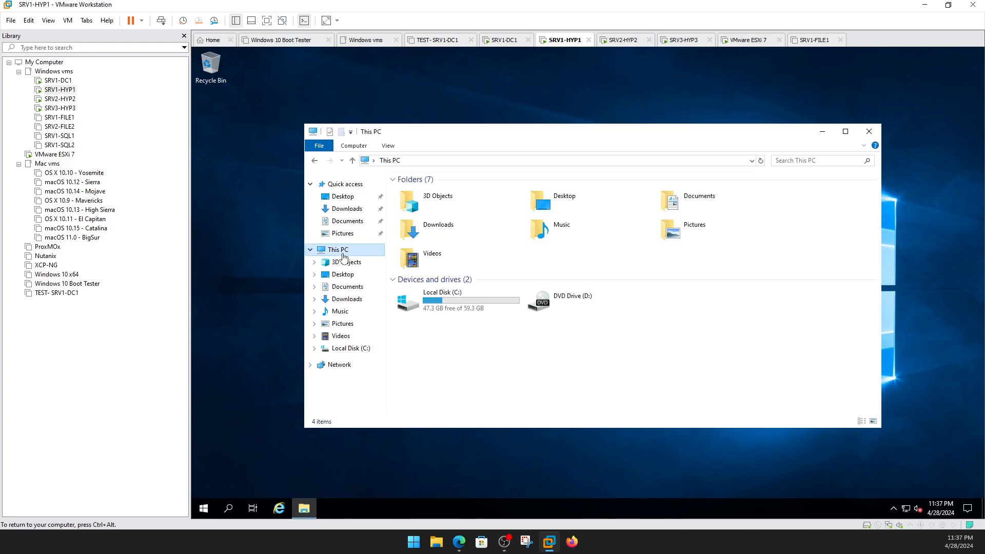
click(527, 162)
text(\\srvdc)
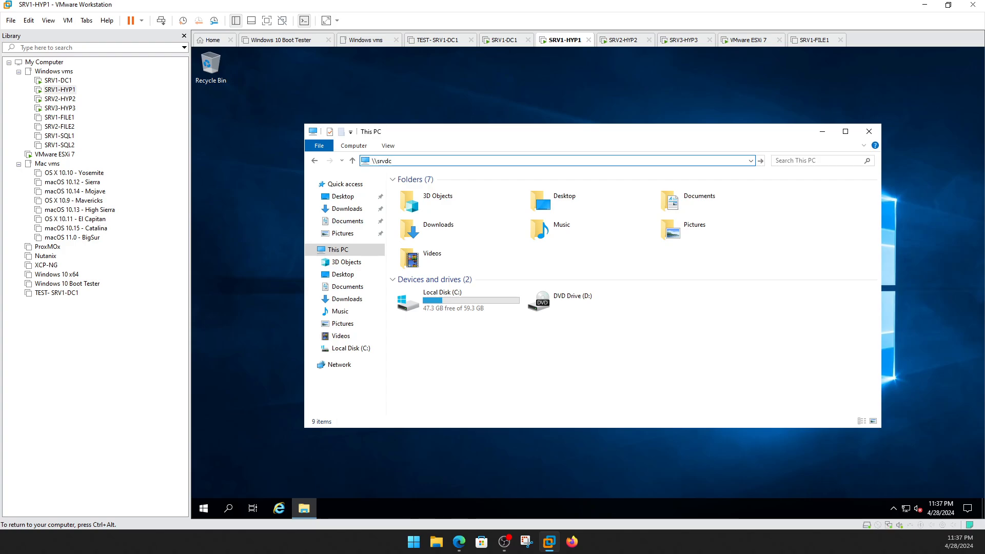
key(Return)
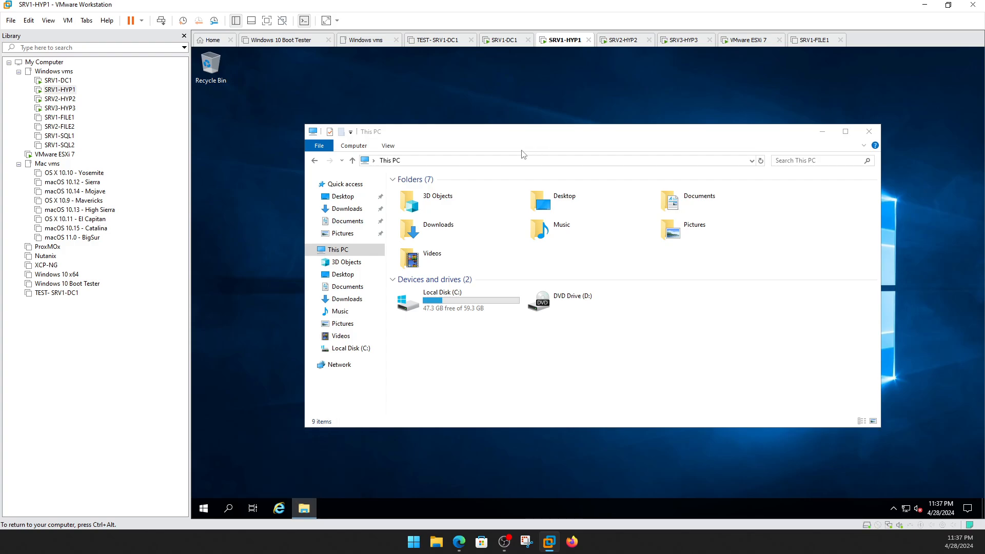
click(526, 162)
text(\)
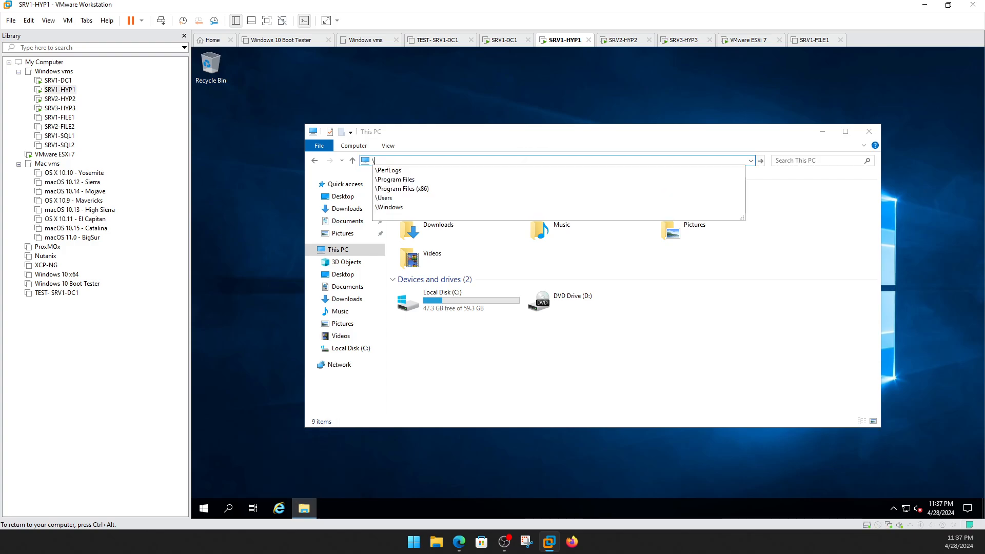
text(\srvdc1\)
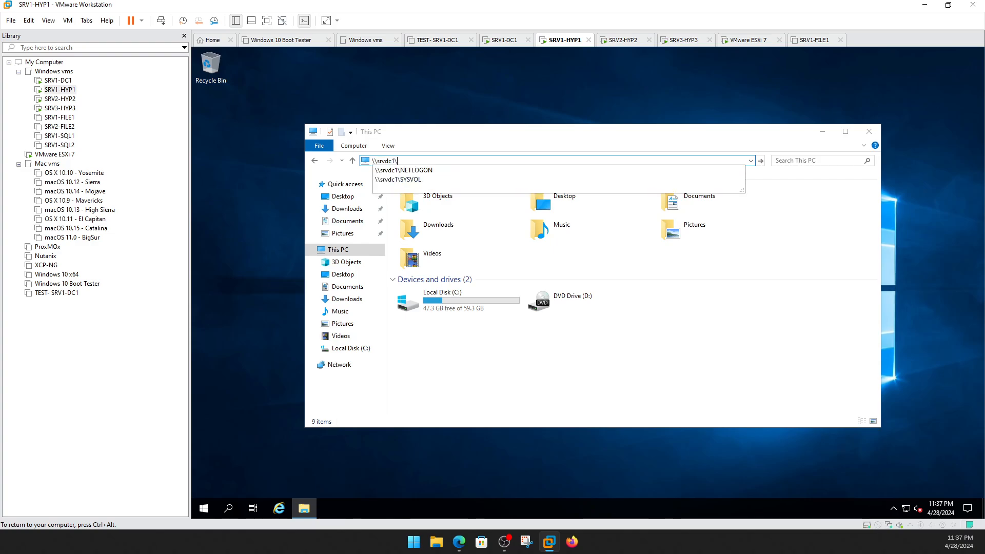
key(Return)
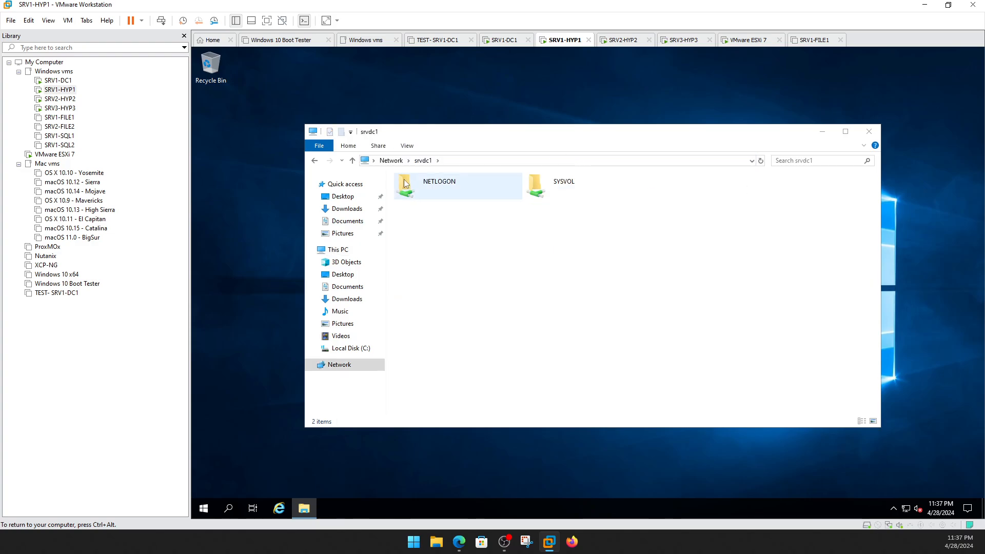
click(474, 161)
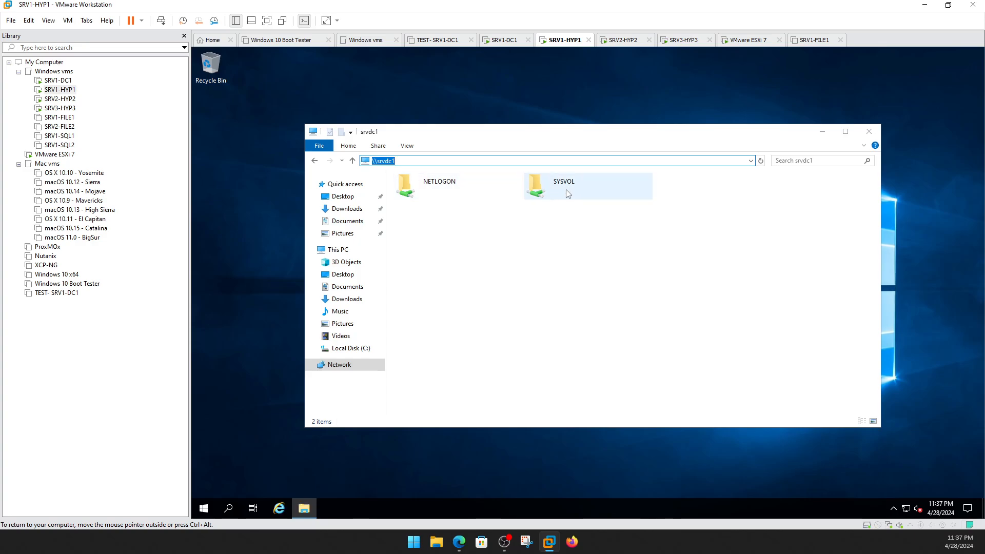
On SRV1-DC1, open the STUFF (E:) drive and delete its three existing folders.
click(58, 81)
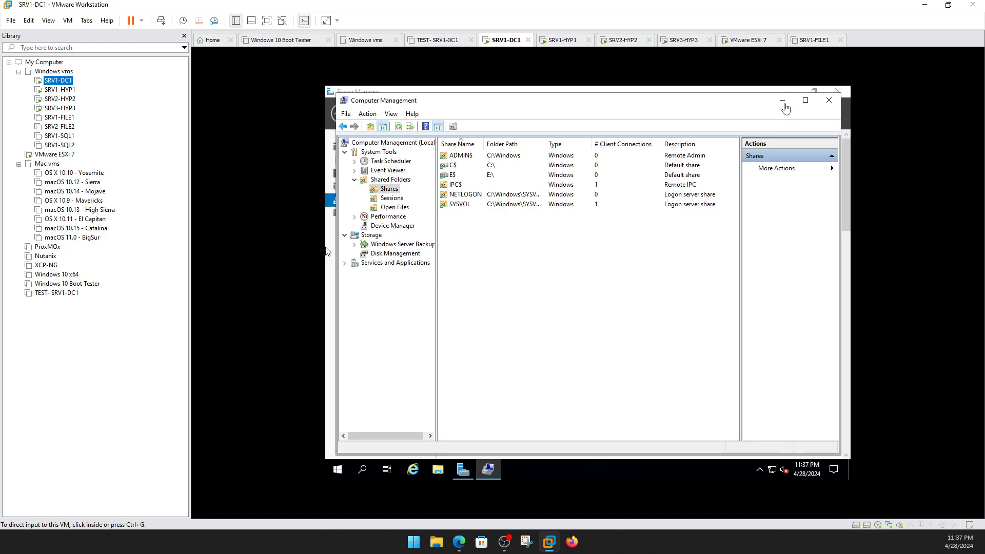
click(388, 191)
right_click(389, 191)
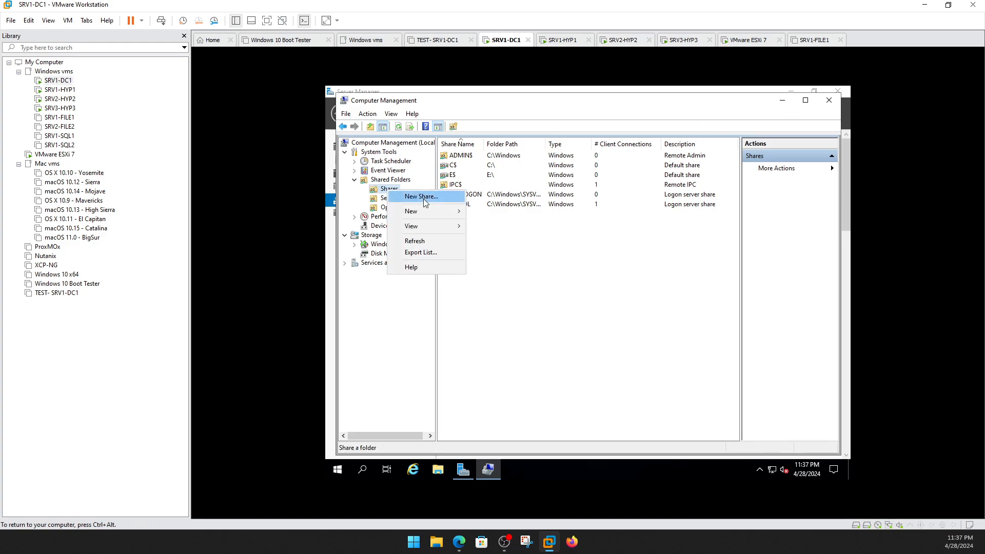
click(780, 105)
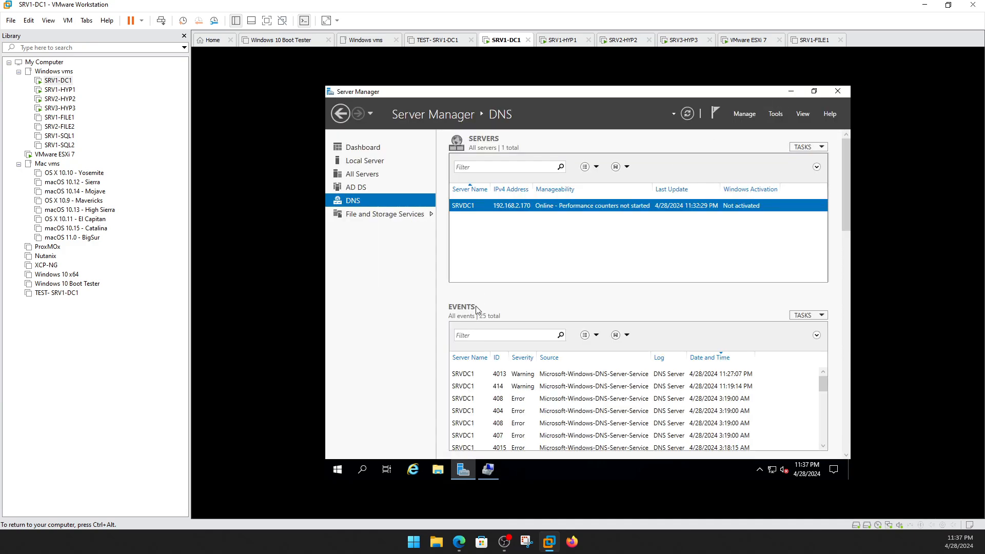
click(438, 470)
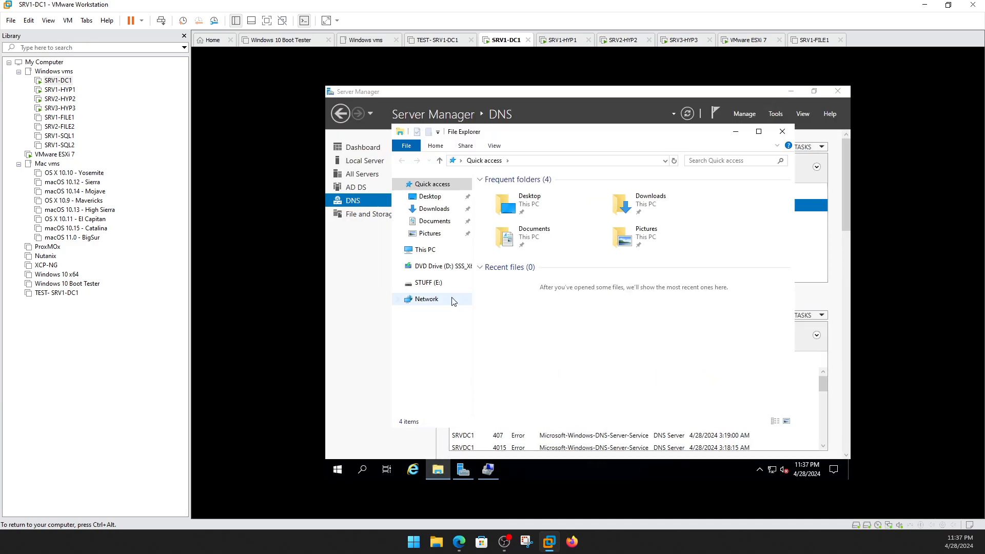
click(429, 282)
drag(538, 224, 503, 196)
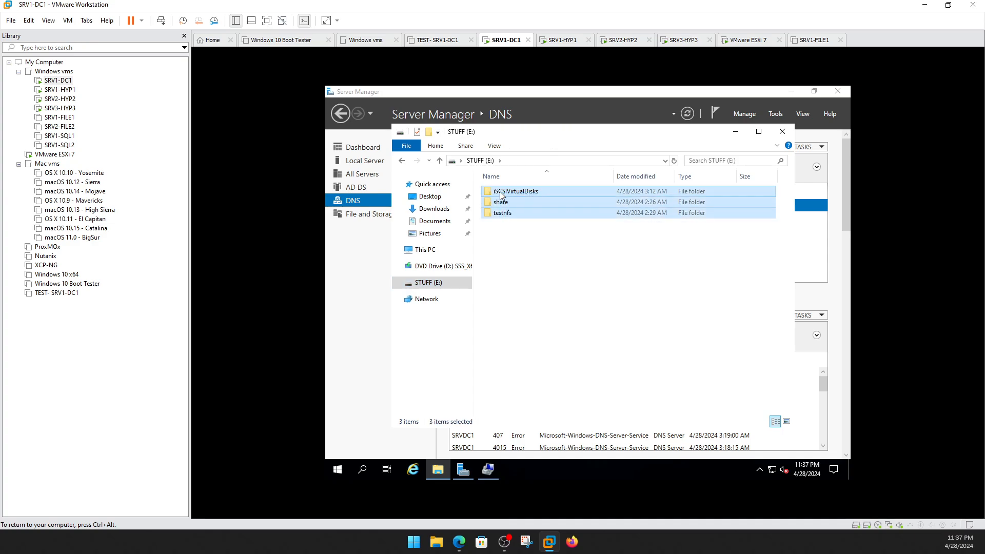
key(Delete)
Create a new folder named fileshare on the E: drive.
right_click(518, 211)
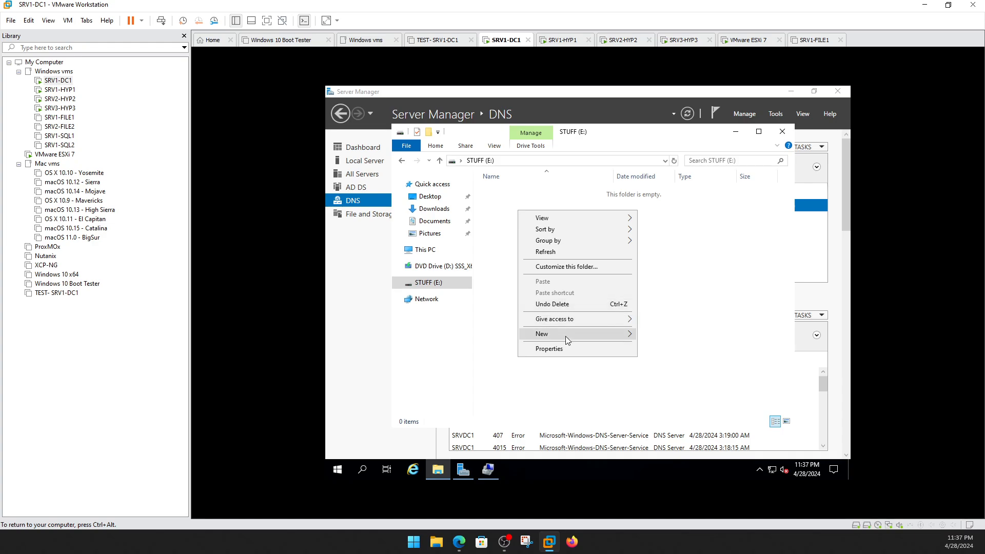
mouse_move(565, 337)
click(645, 335)
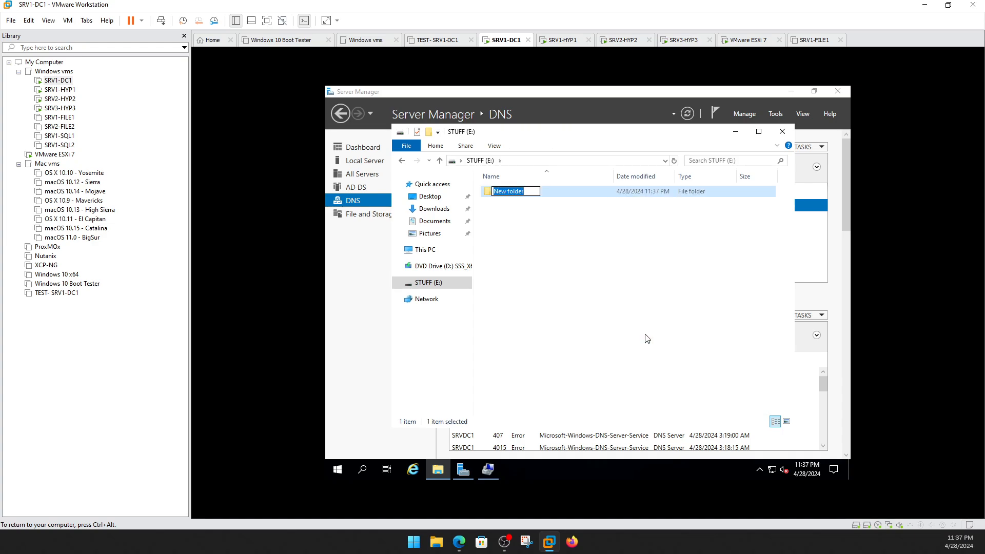
text(fileshare)
key(Return)
Share fileshare over the network as \\SRVDC1\fileshare, then return to SRV1-HYP1.
right_click(504, 191)
click(560, 361)
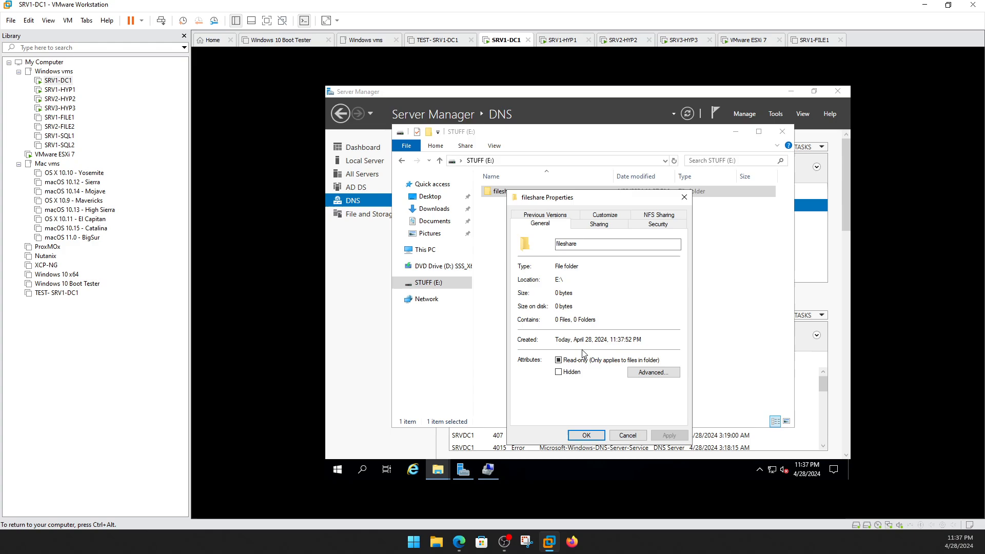
click(606, 225)
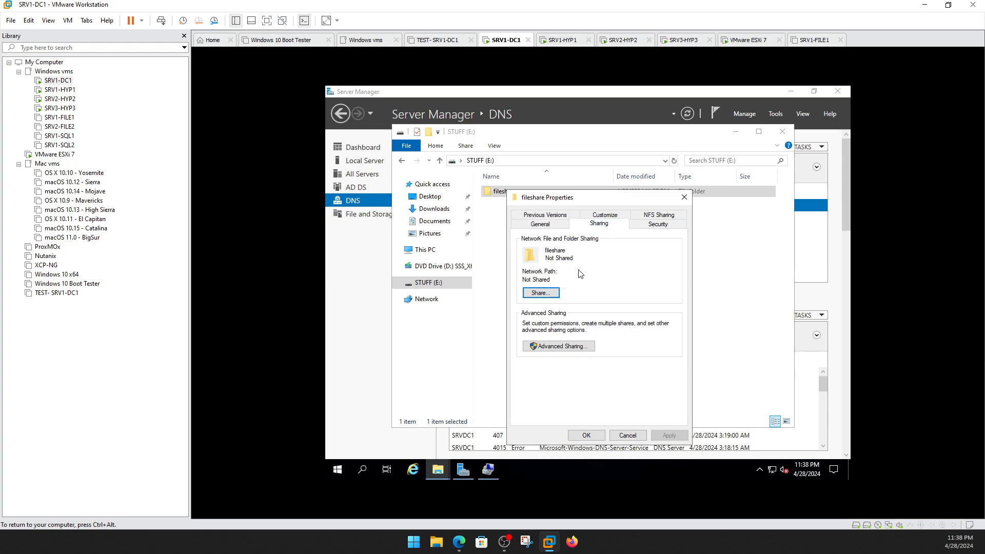
click(540, 297)
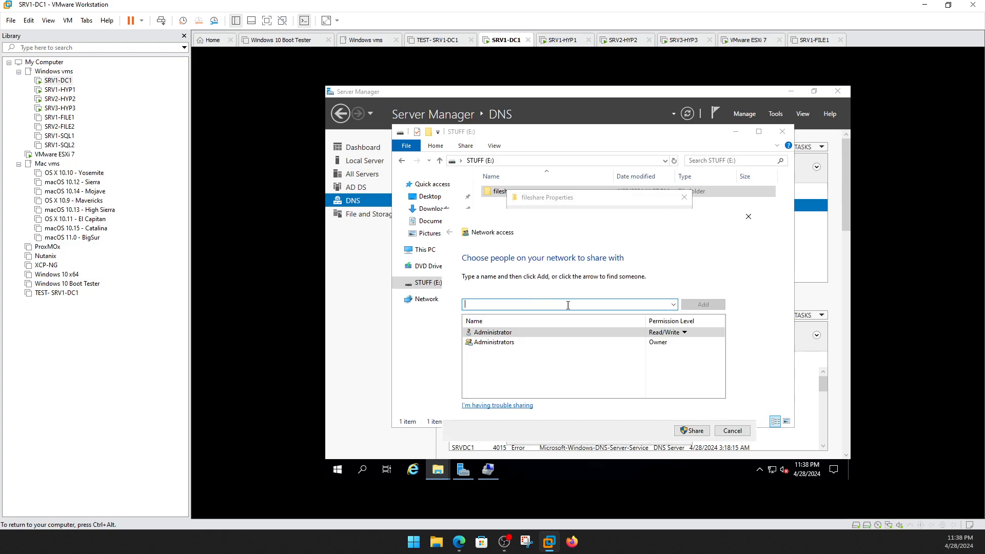
click(689, 433)
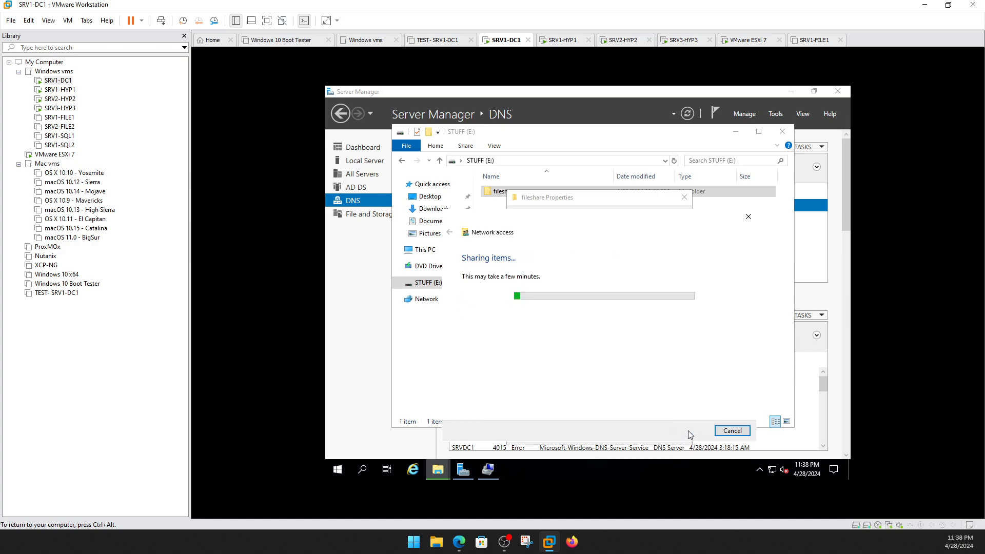
click(734, 431)
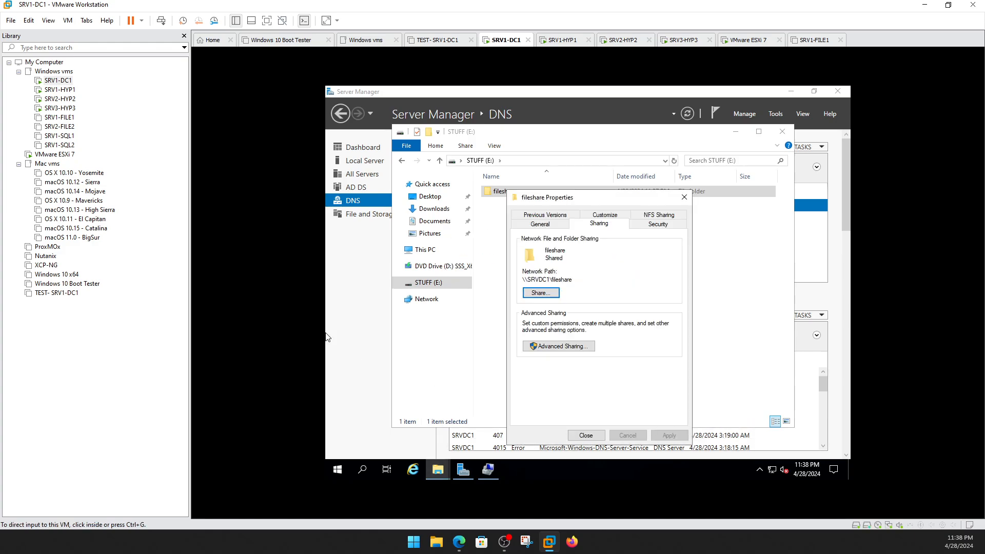
click(64, 90)
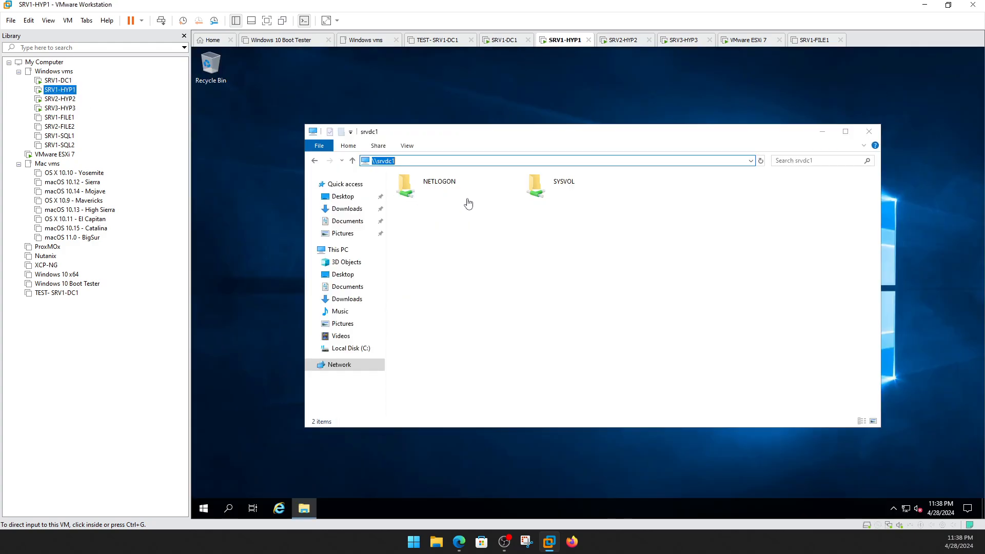
Open the fileshare share on srvdc1 from SRV1-HYP1.
click(456, 171)
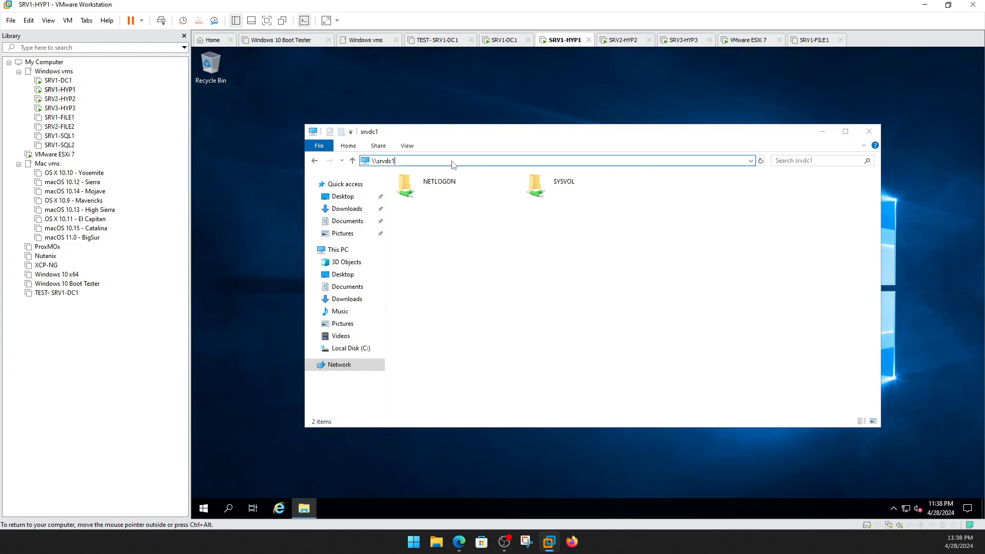
key(Return)
double_click(420, 188)
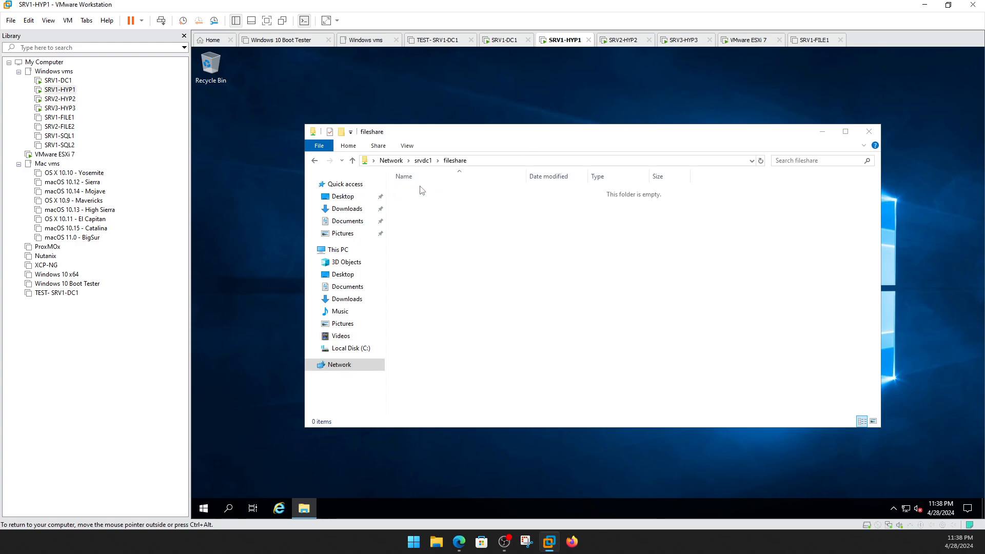
On SRV1-DC1, review fileshare's Advanced Sharing permissions and confirm them.
click(58, 81)
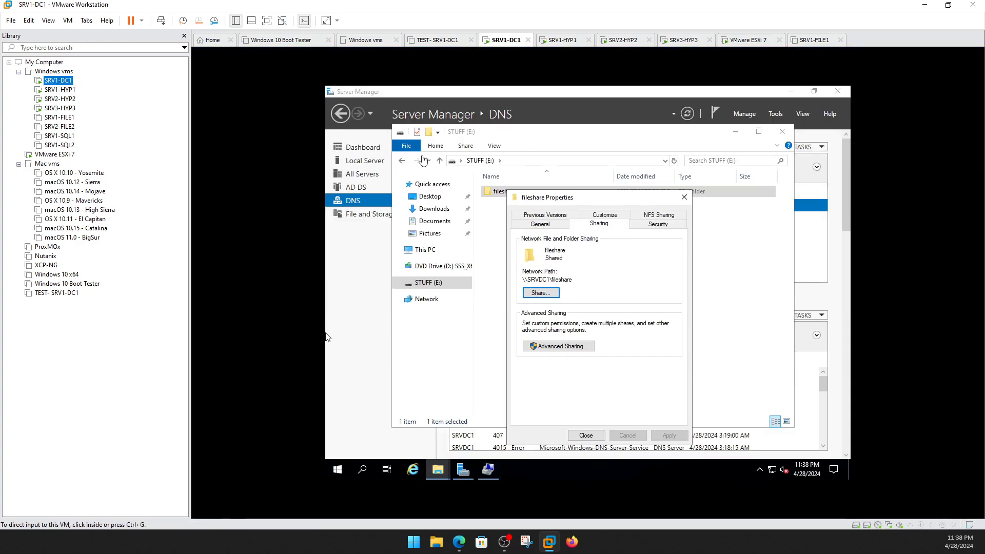
click(578, 348)
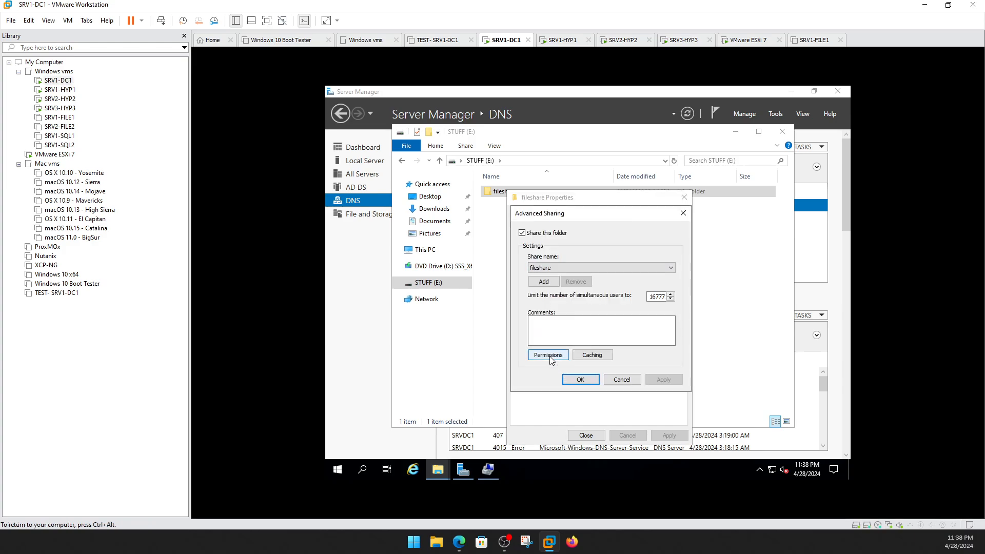
click(549, 355)
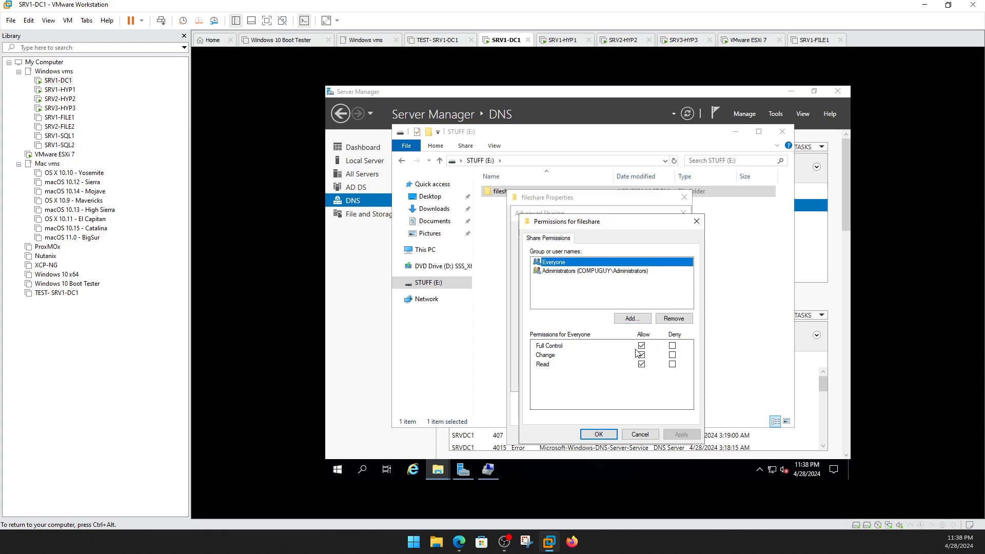
click(600, 435)
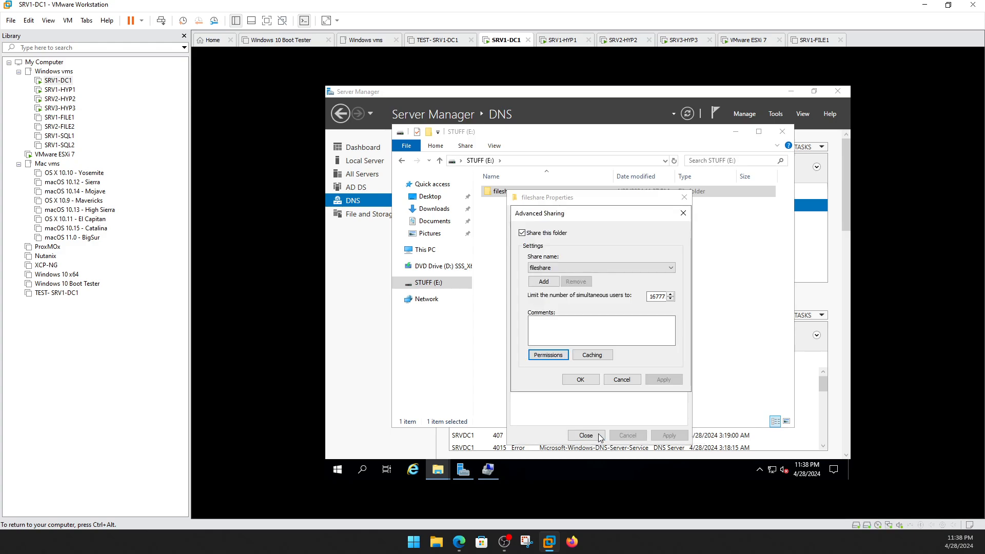
click(586, 385)
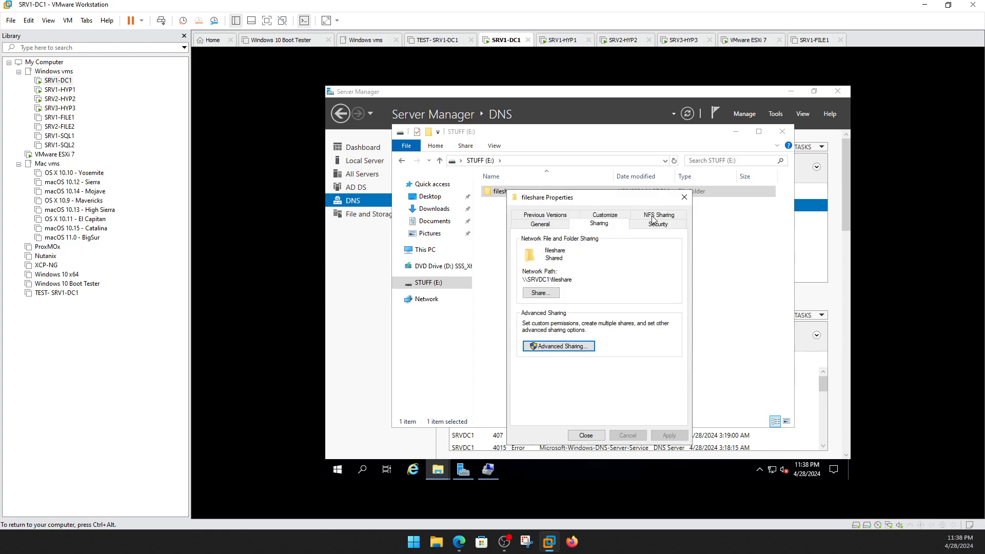
Grant Domain Users Full control on fileshare's Security permissions and close its properties.
click(656, 225)
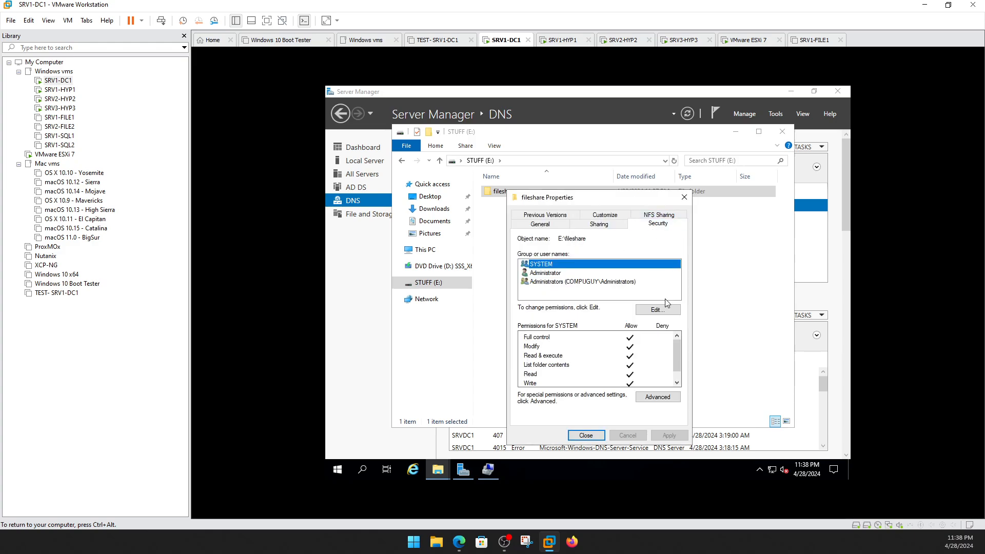
click(657, 310)
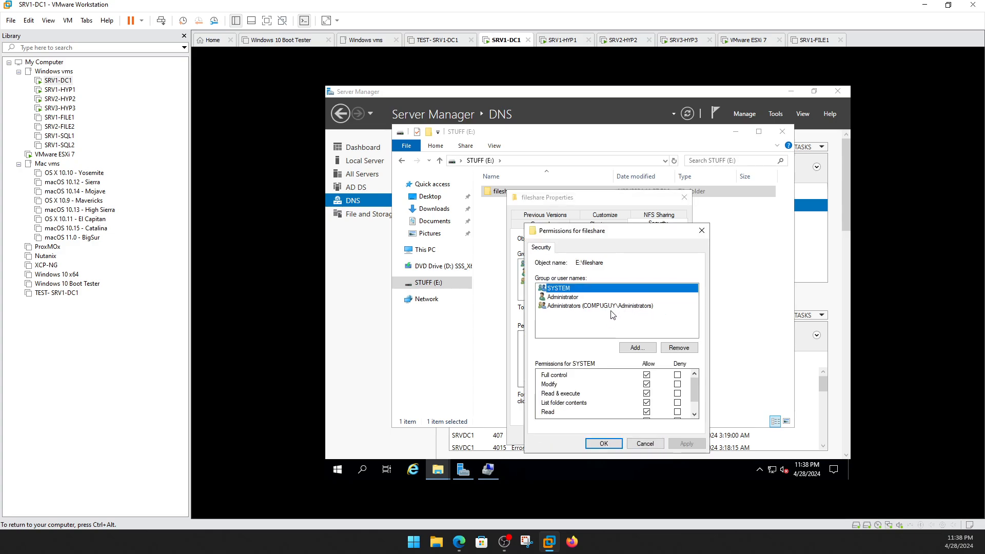
click(634, 349)
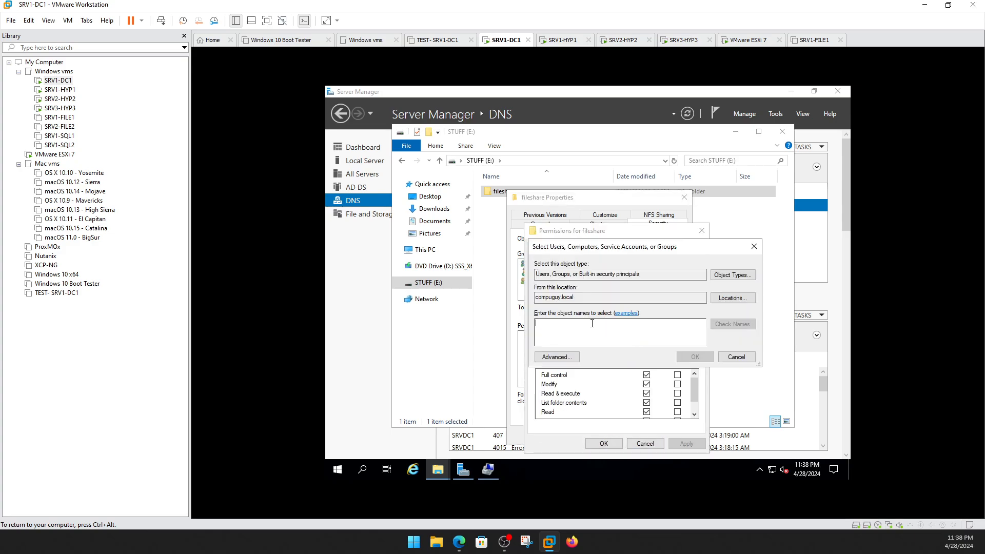
text(domain users)
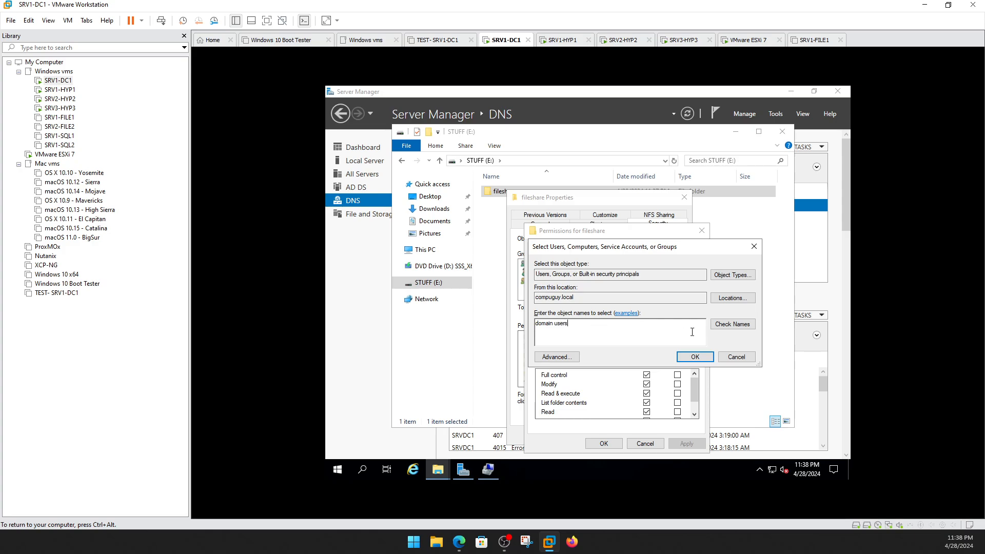
click(740, 327)
click(694, 358)
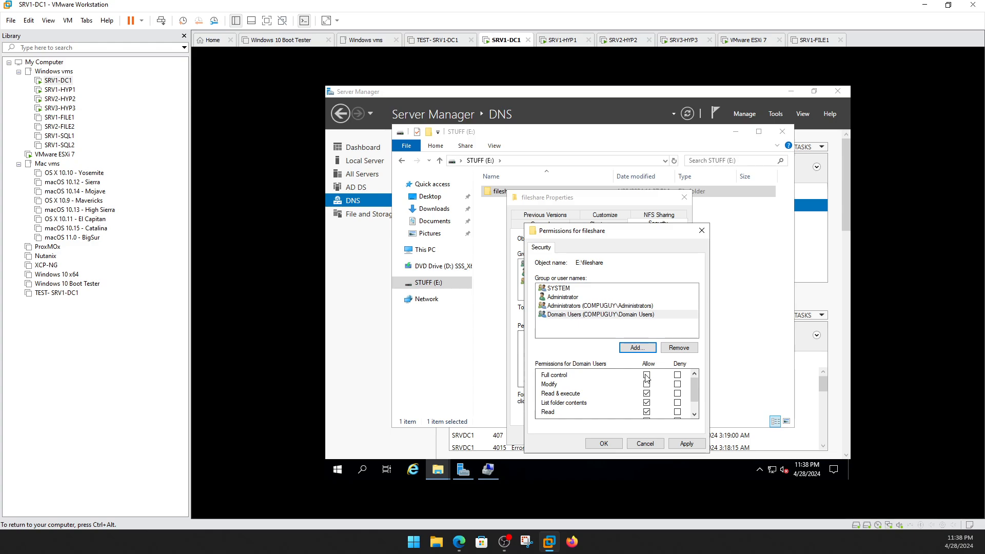
click(647, 375)
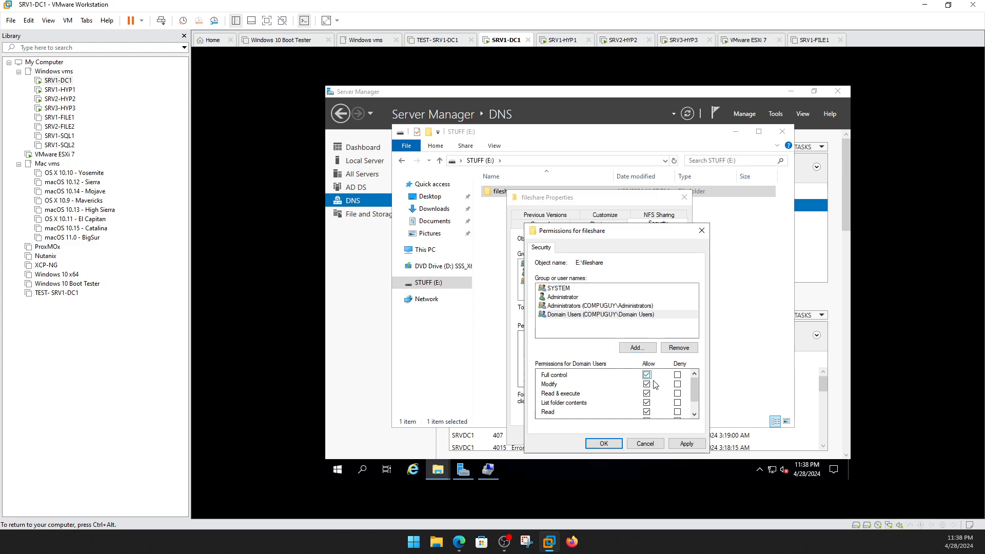
click(604, 444)
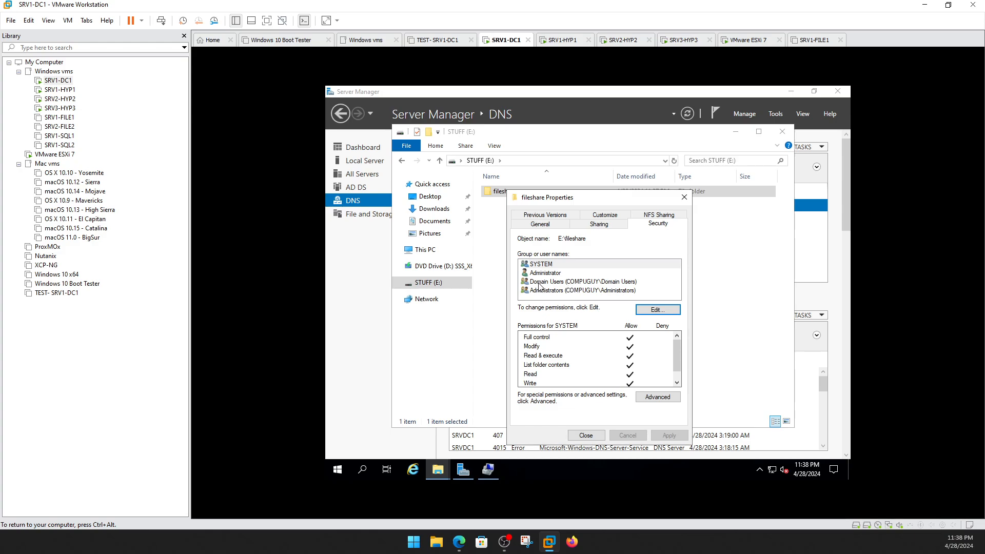
click(552, 283)
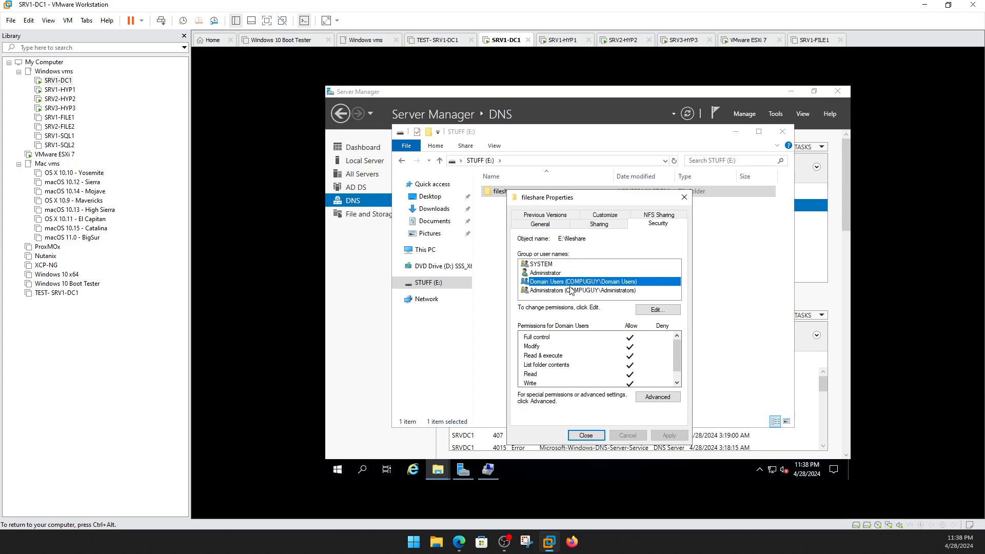
click(586, 436)
click(647, 290)
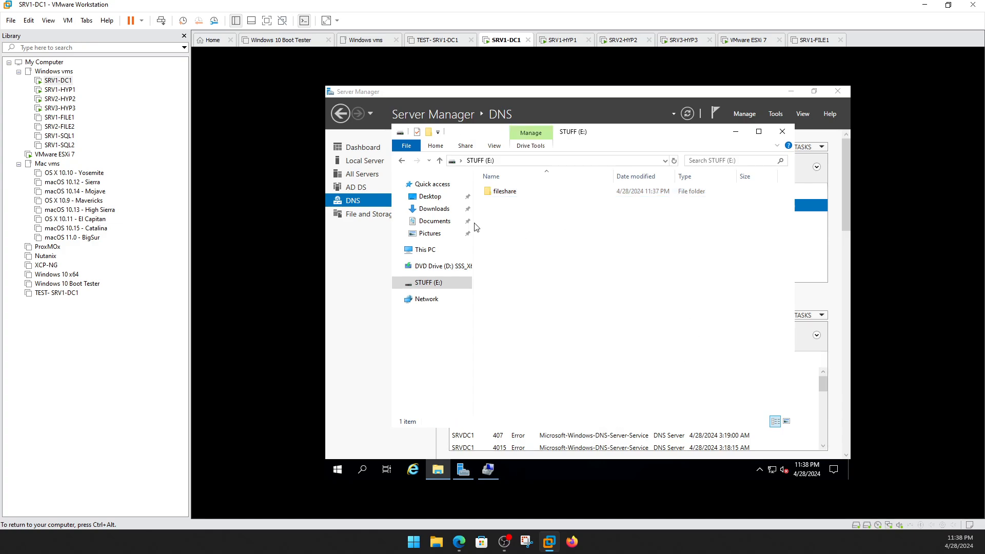
Check fileshare's NFS Sharing status in its properties and cancel without changes.
click(516, 194)
right_click(513, 193)
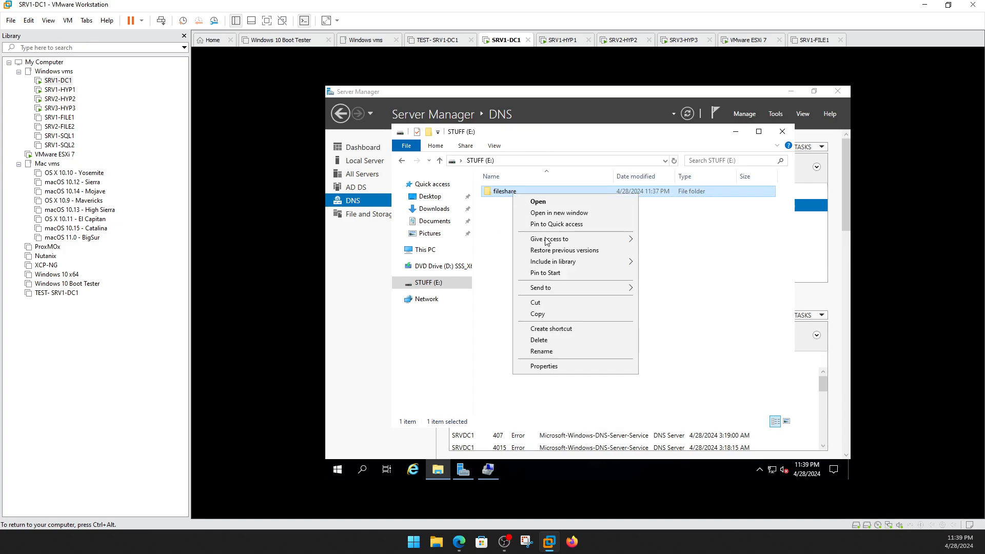
click(551, 373)
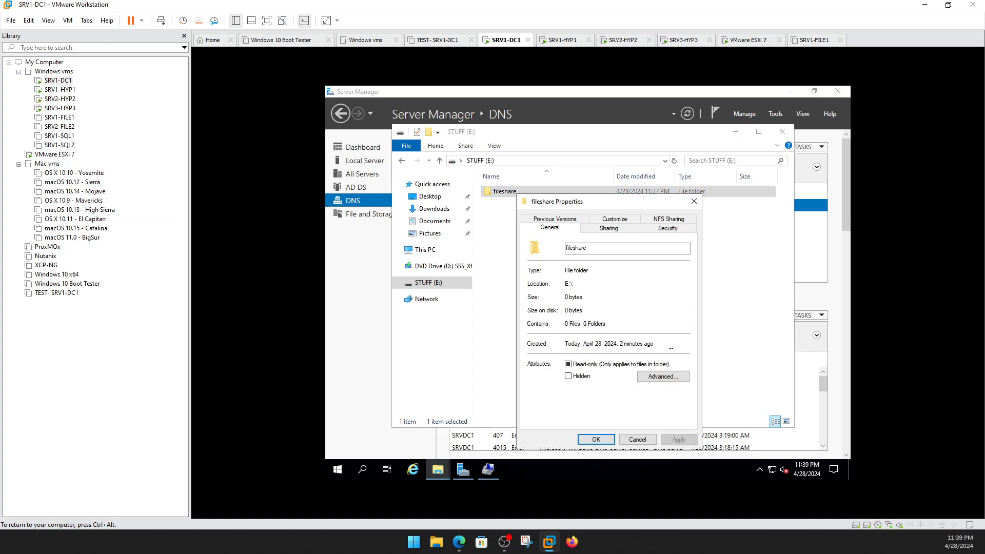
click(683, 224)
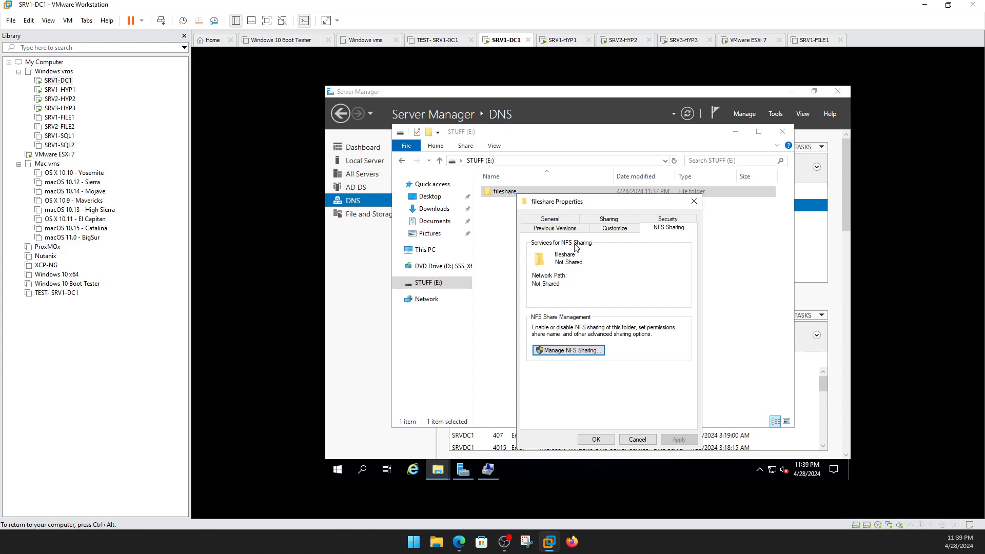
click(637, 440)
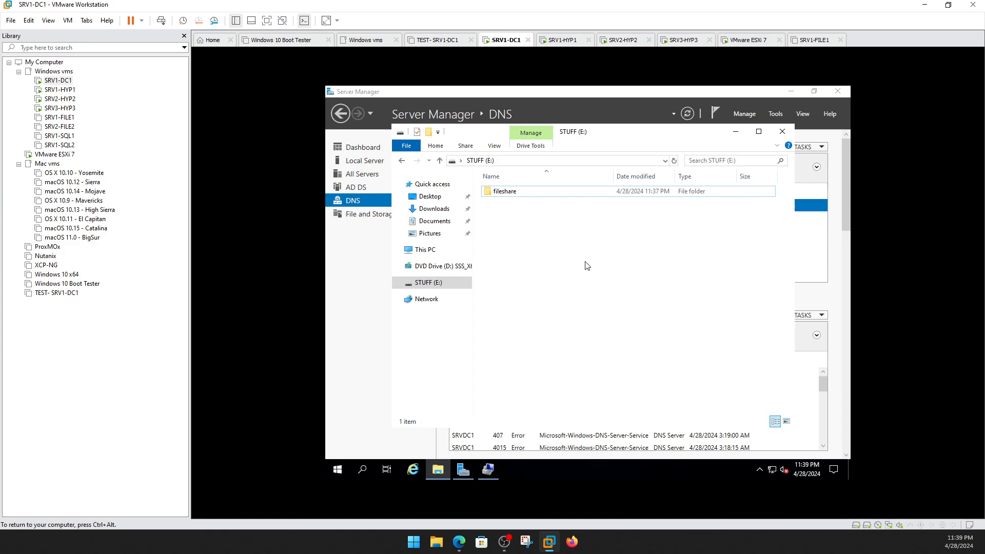
Create another new folder on the STUFF (E:) drive beside fileshare.
right_click(527, 227)
mouse_move(576, 354)
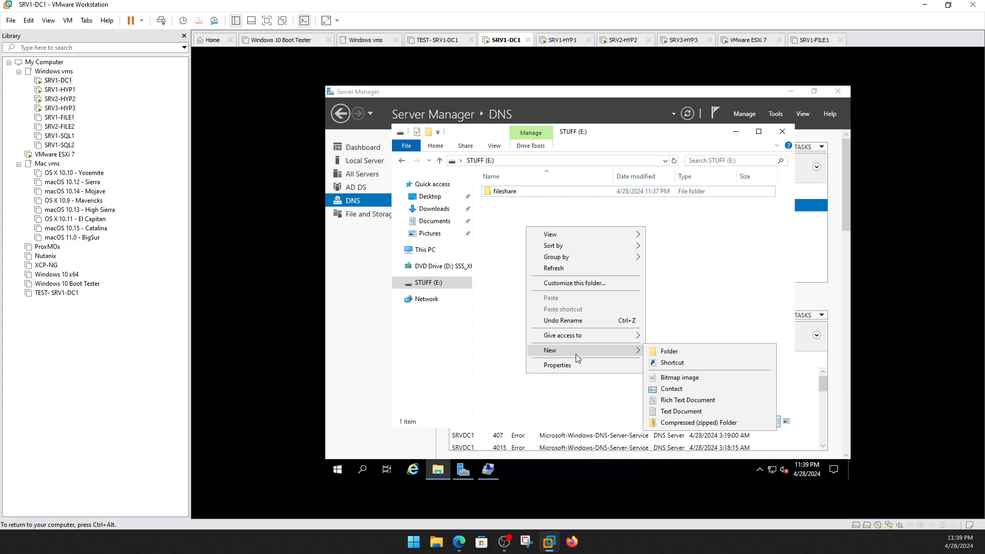
click(671, 356)
Name the new STUFF (E:) folder NFSDISK1 and confirm it is empty.
text(N)
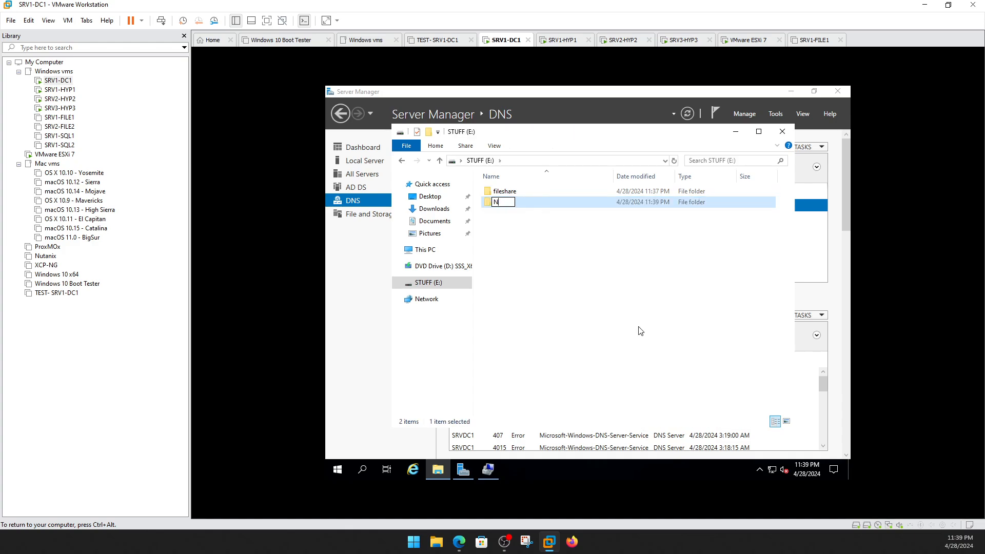
text(FSDISK1)
click(611, 314)
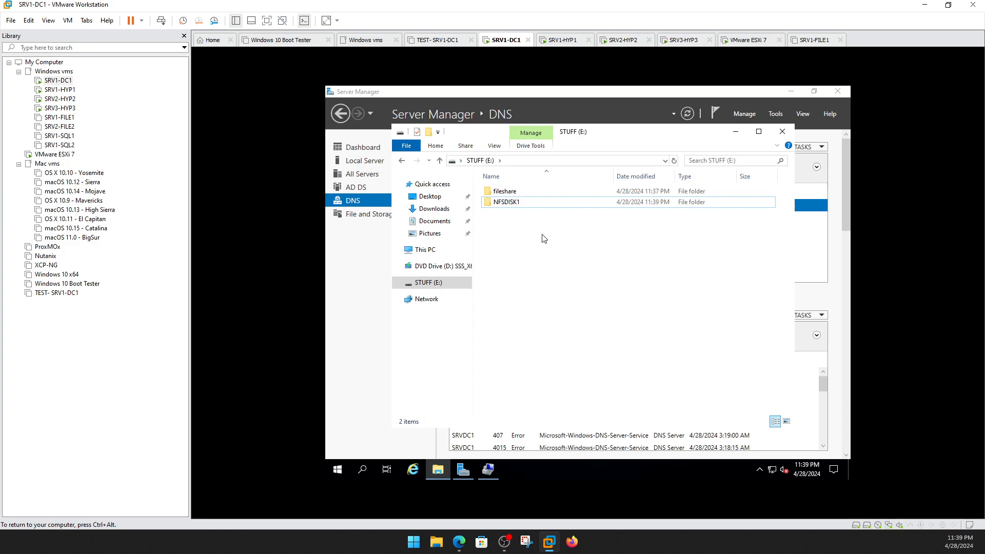
click(515, 206)
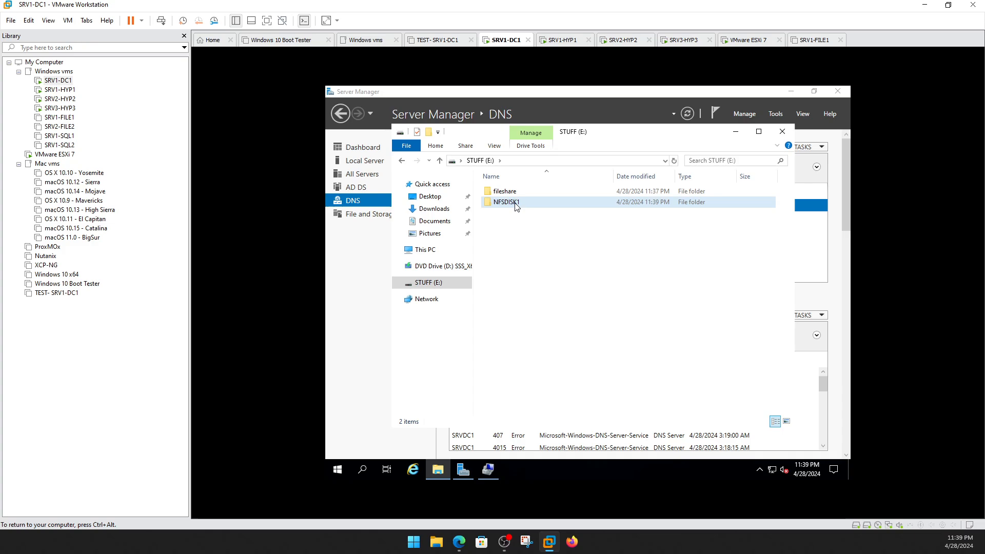
double_click(516, 205)
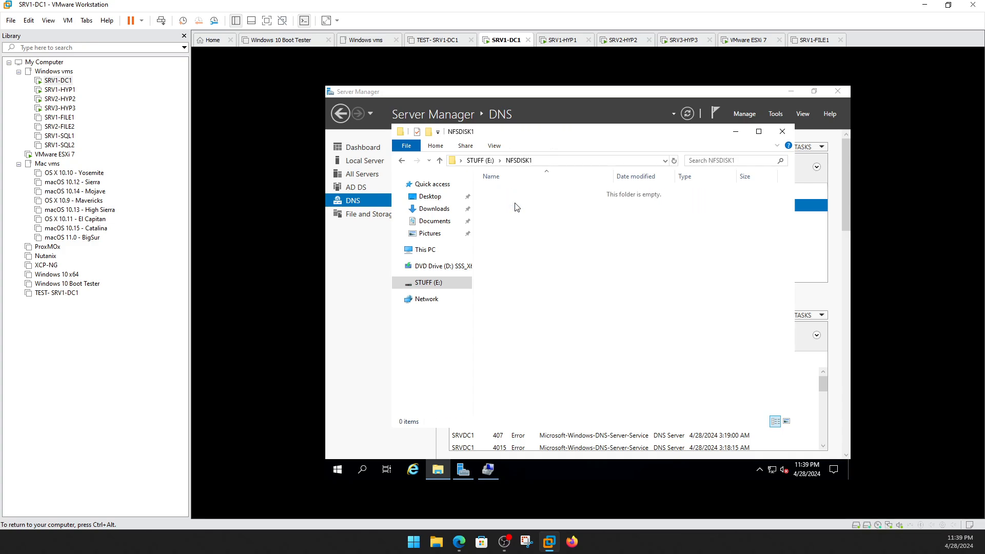
click(483, 163)
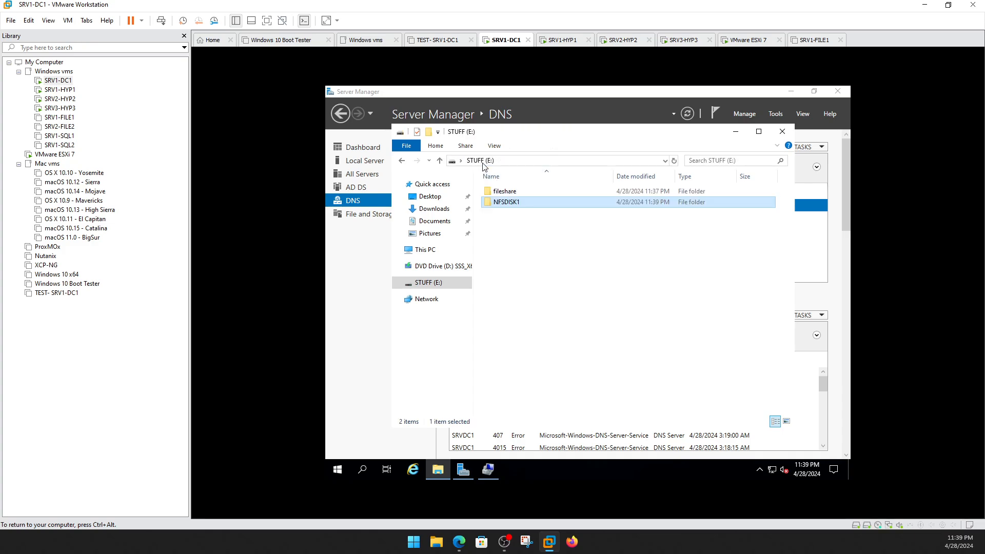
double_click(504, 202)
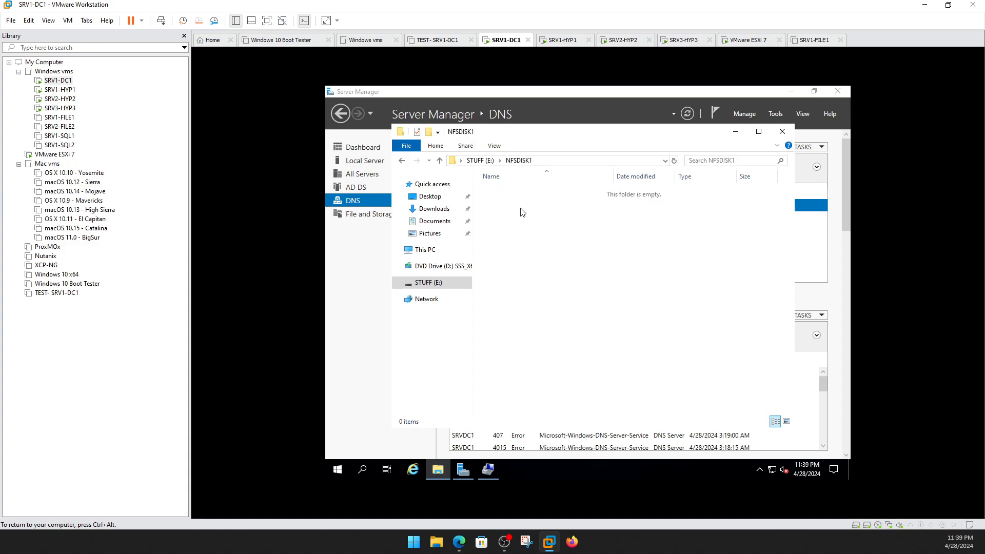
click(487, 161)
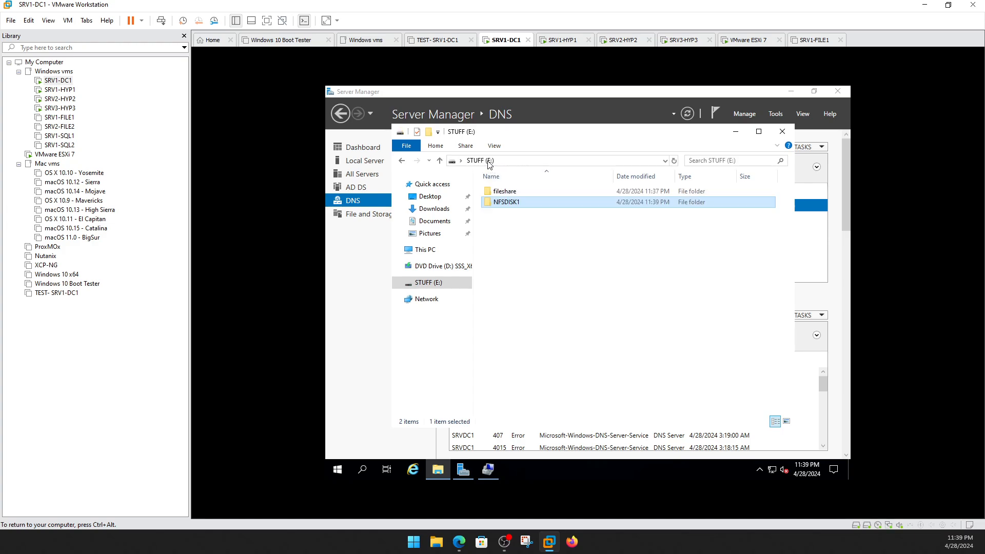
Open the advanced NFS Sharing settings in NFSDISK1's Properties.
right_click(503, 205)
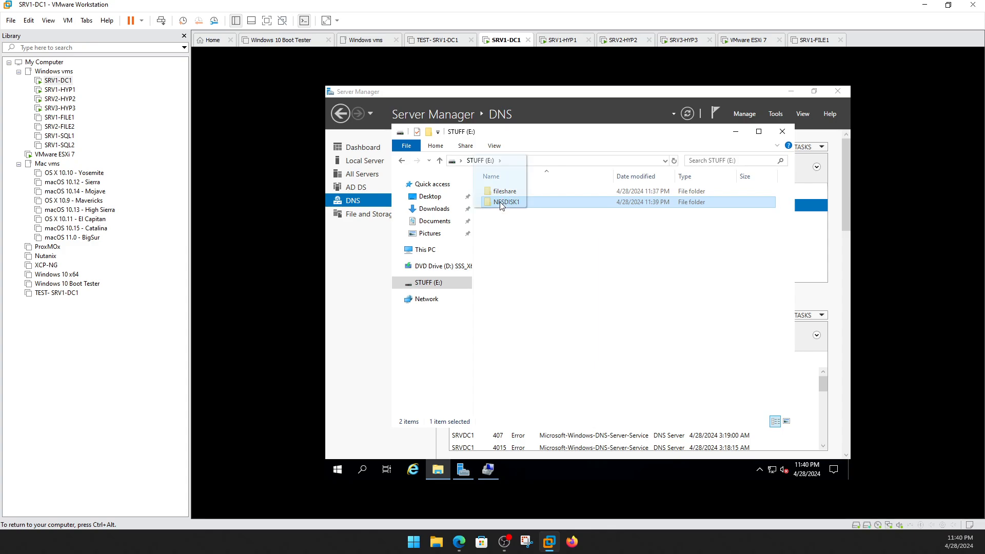
click(493, 204)
right_click(493, 204)
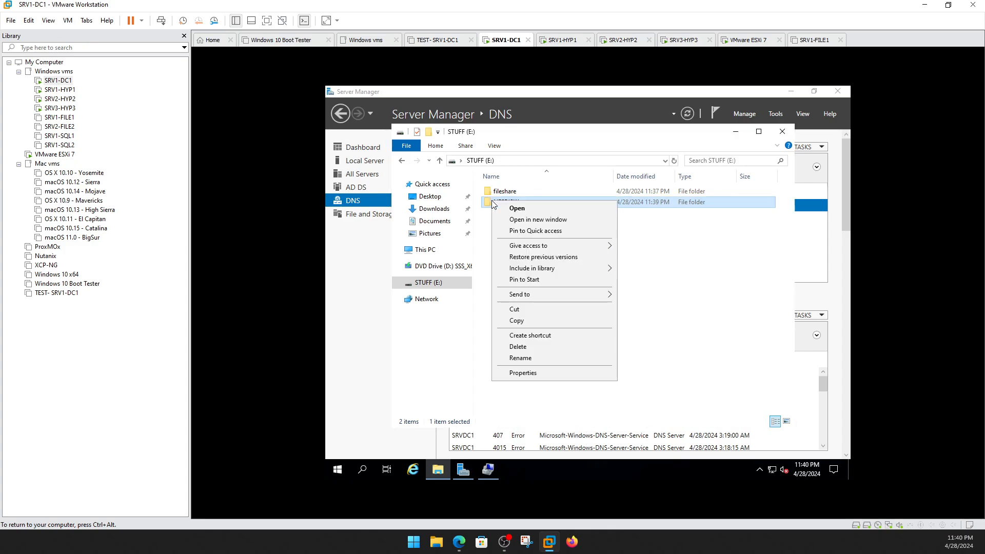
click(565, 378)
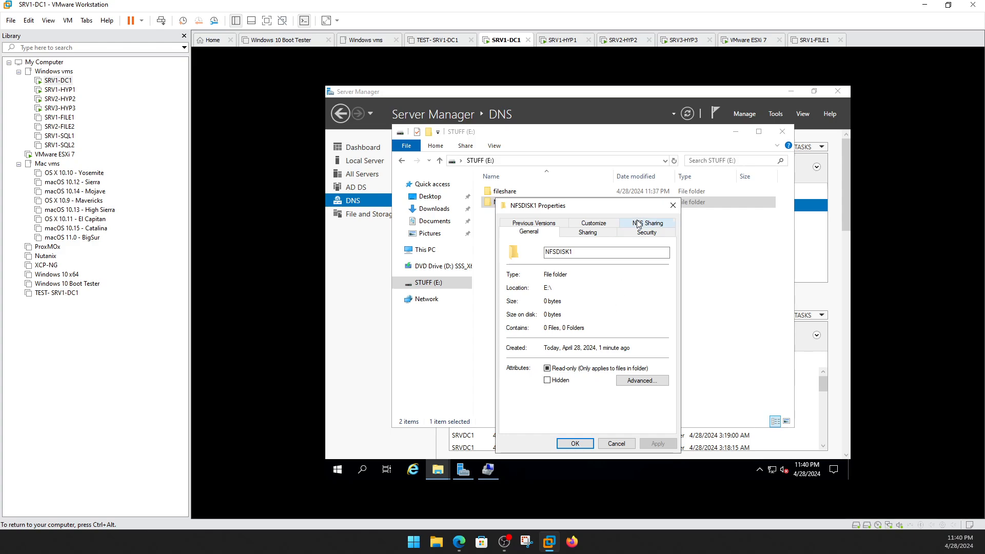
click(639, 224)
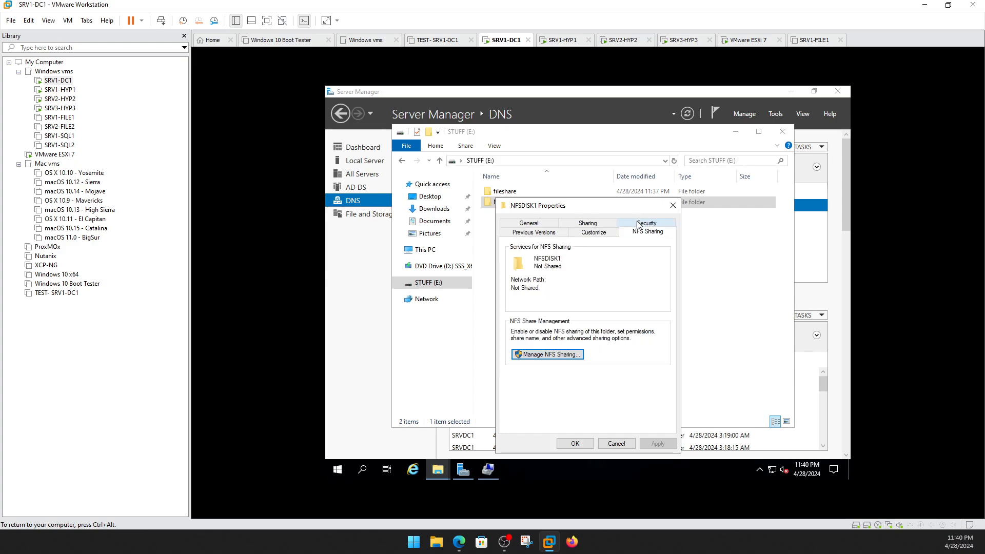
click(562, 355)
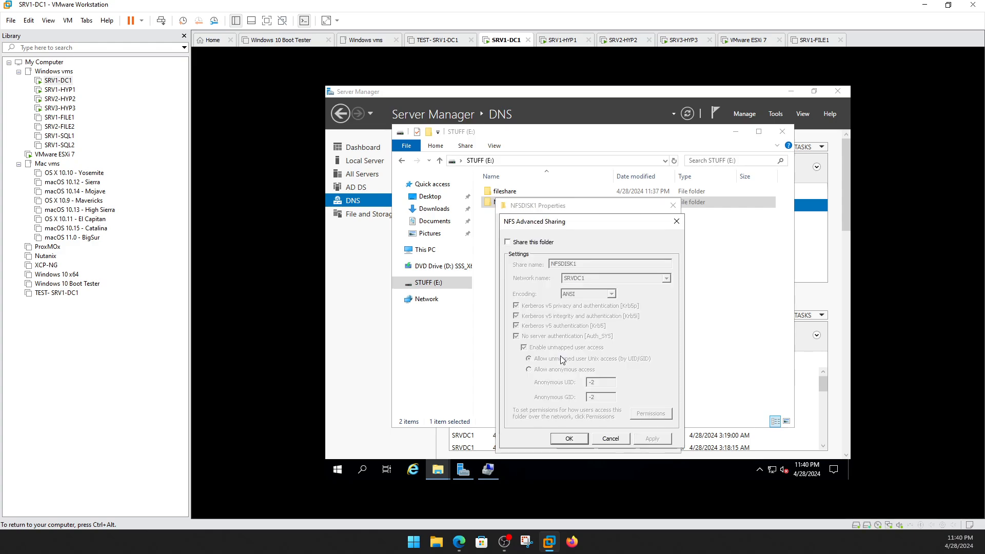
Share NFSDISK1 over NFS with Read-Write access and root access allowed for all machines.
click(547, 246)
click(665, 414)
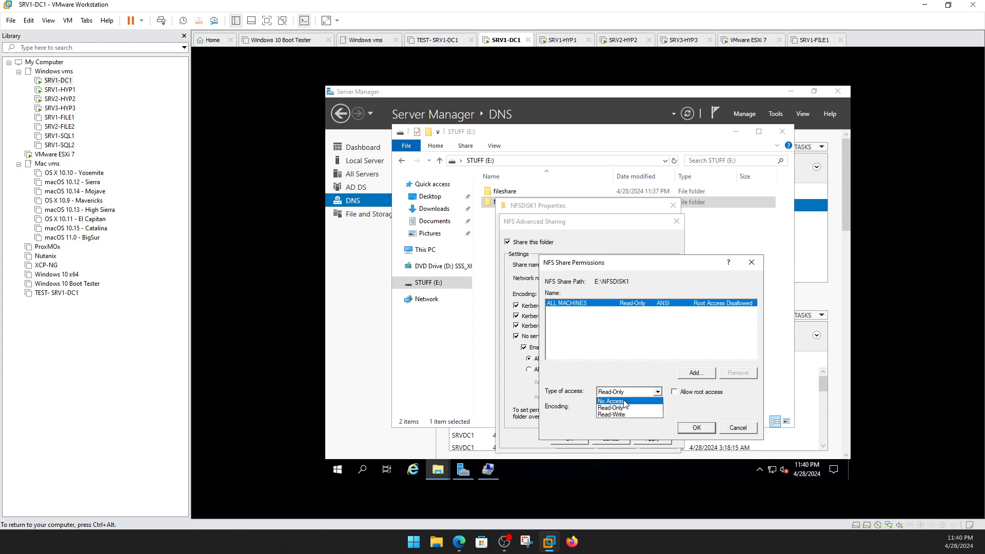
click(620, 415)
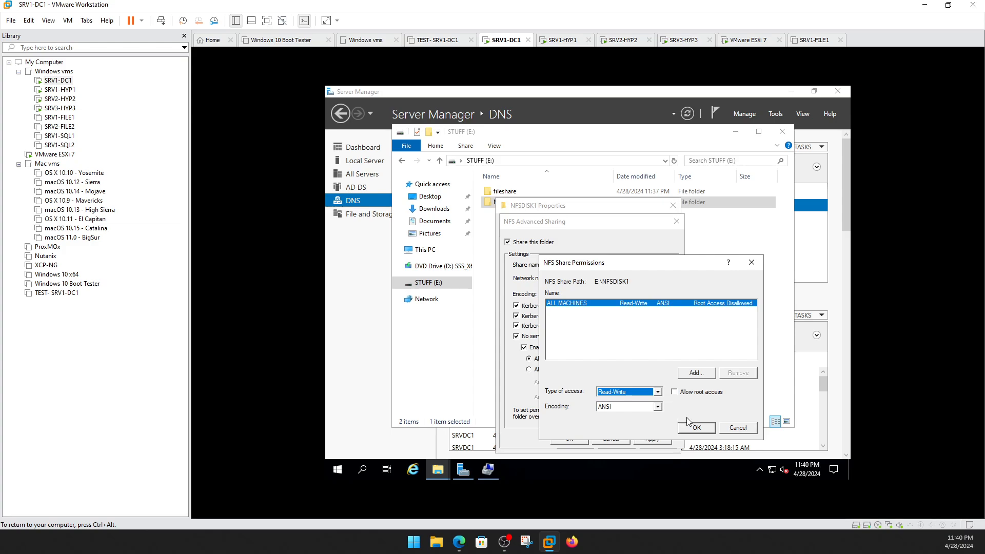
click(686, 395)
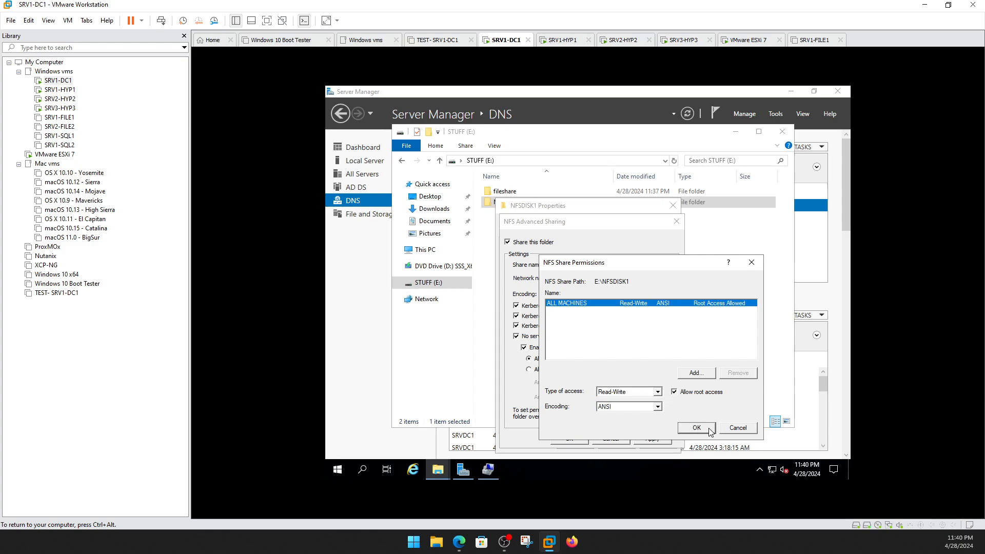
click(697, 429)
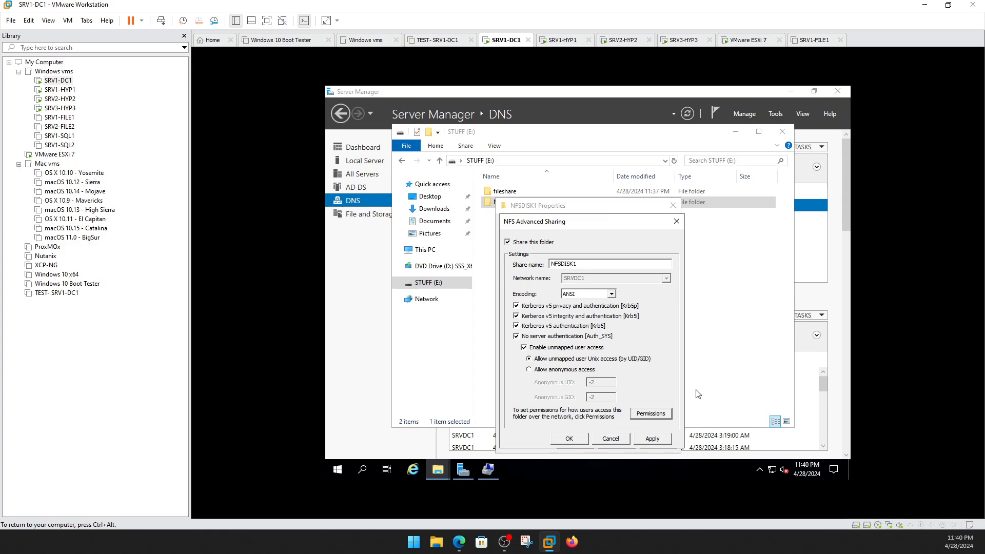
click(582, 440)
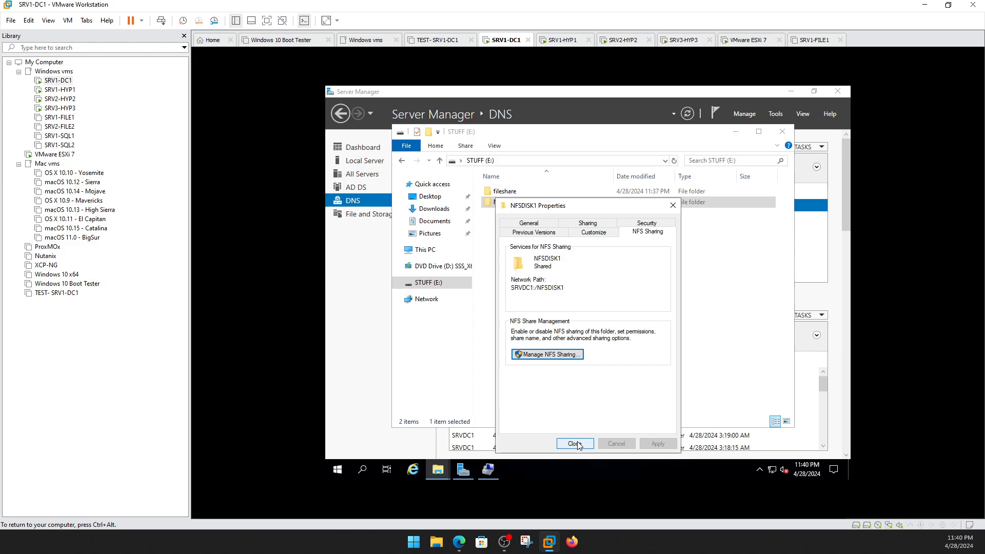
click(575, 443)
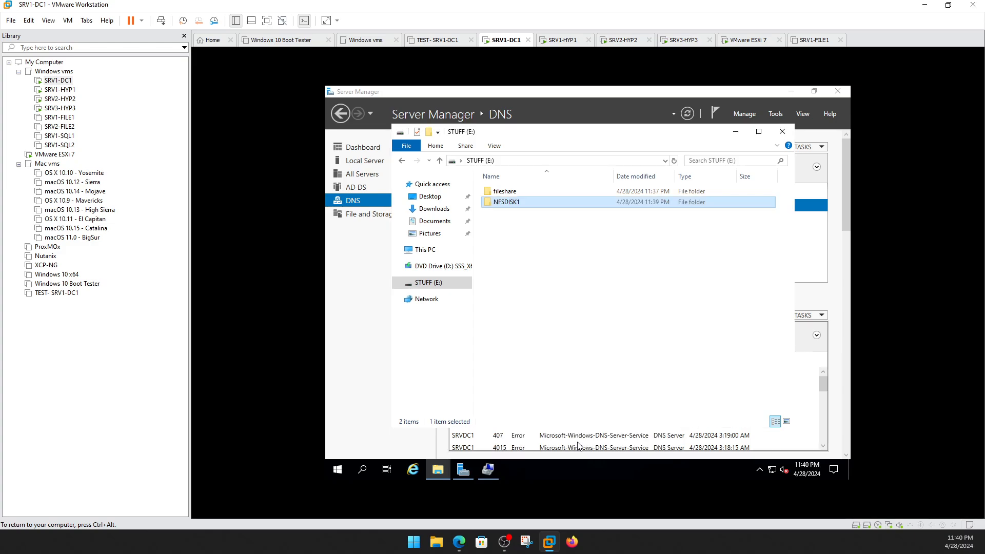
Recheck NFSDISK1's sharing properties, then open the still-empty folder.
right_click(507, 205)
click(543, 379)
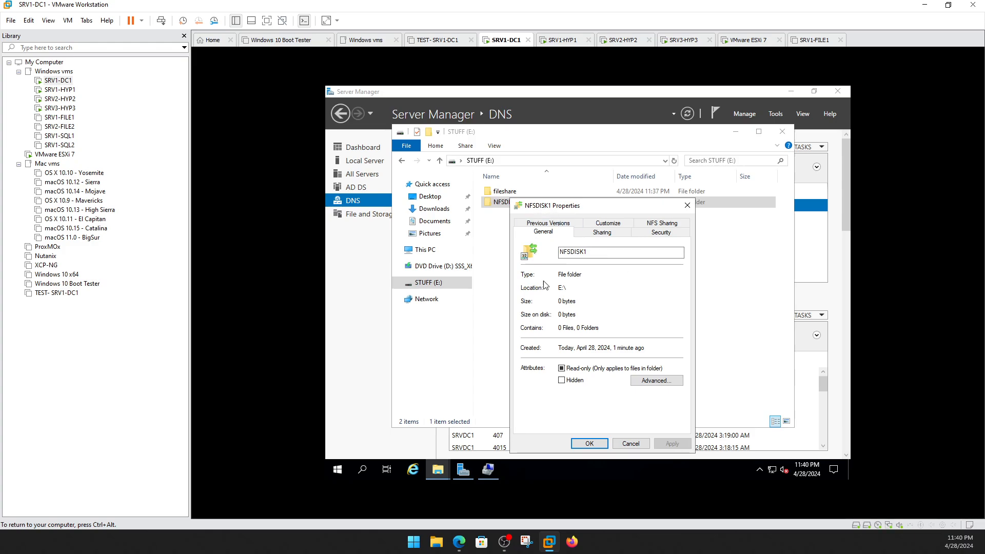
click(589, 444)
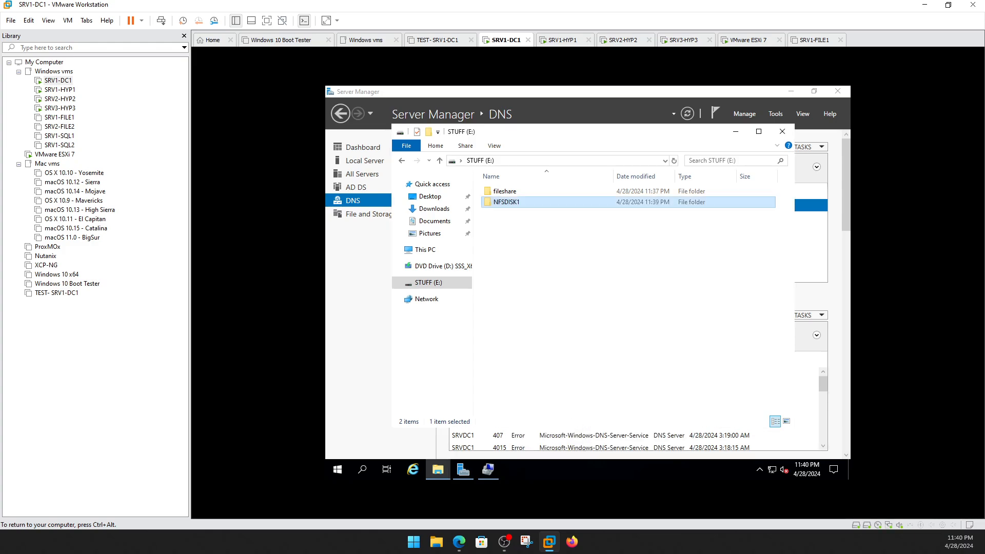
double_click(508, 205)
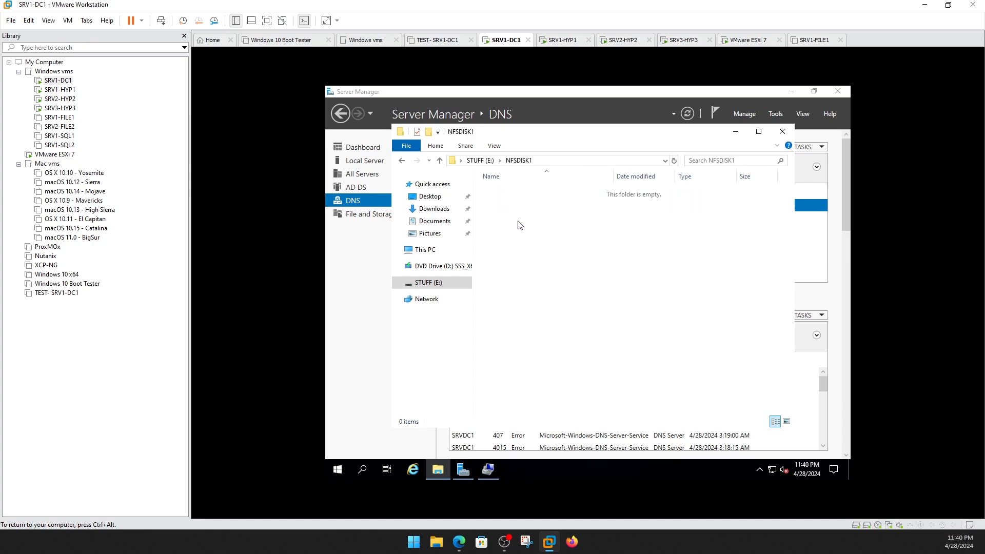
right_click(519, 222)
mouse_move(543, 346)
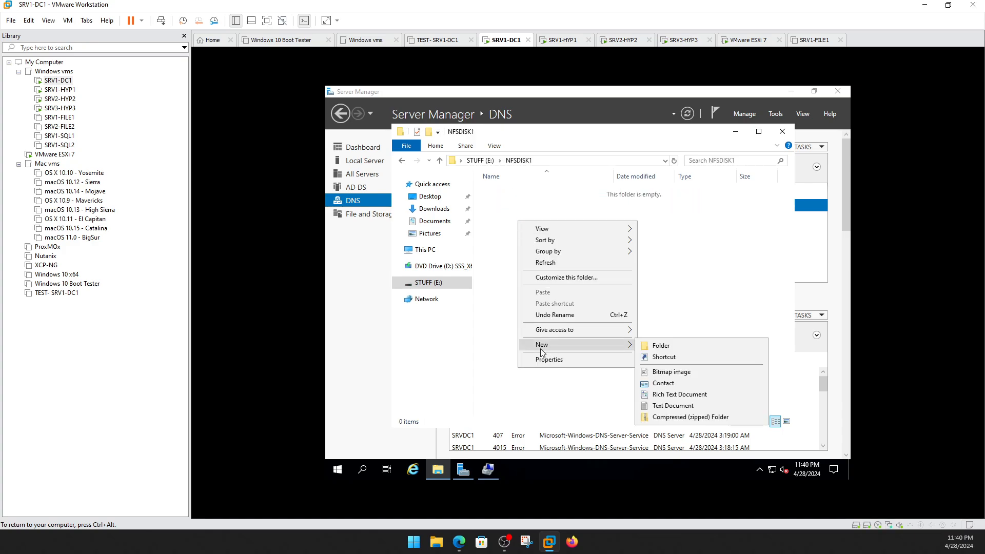
click(498, 355)
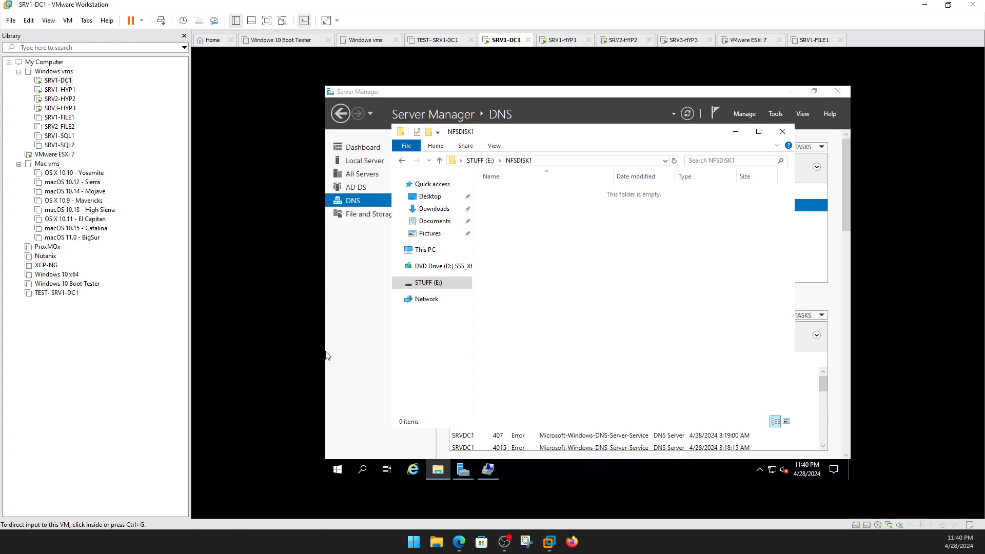
Open a host File Explorer and browse to \\192.168.2.170.
key(super+e)
double_click(325, 8)
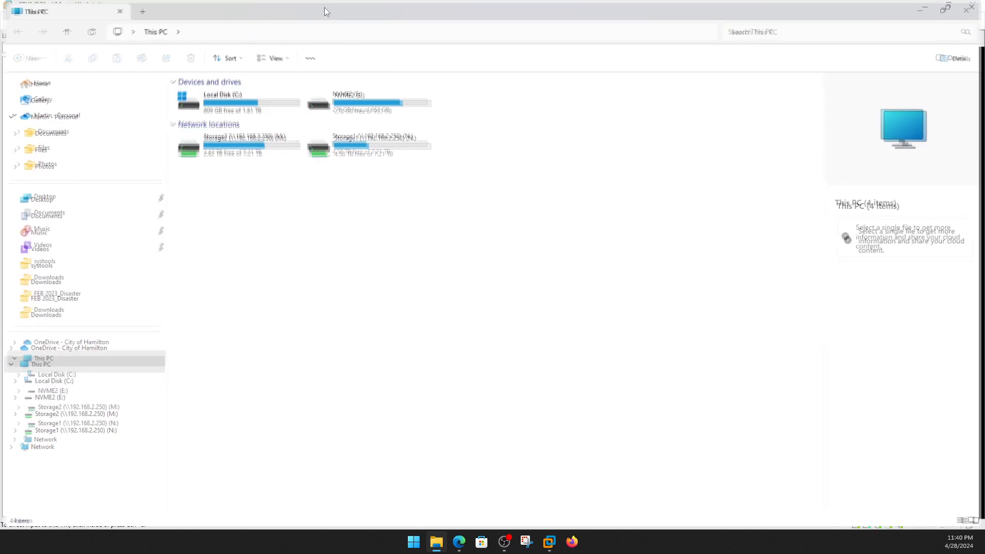
drag(324, 8, 378, 95)
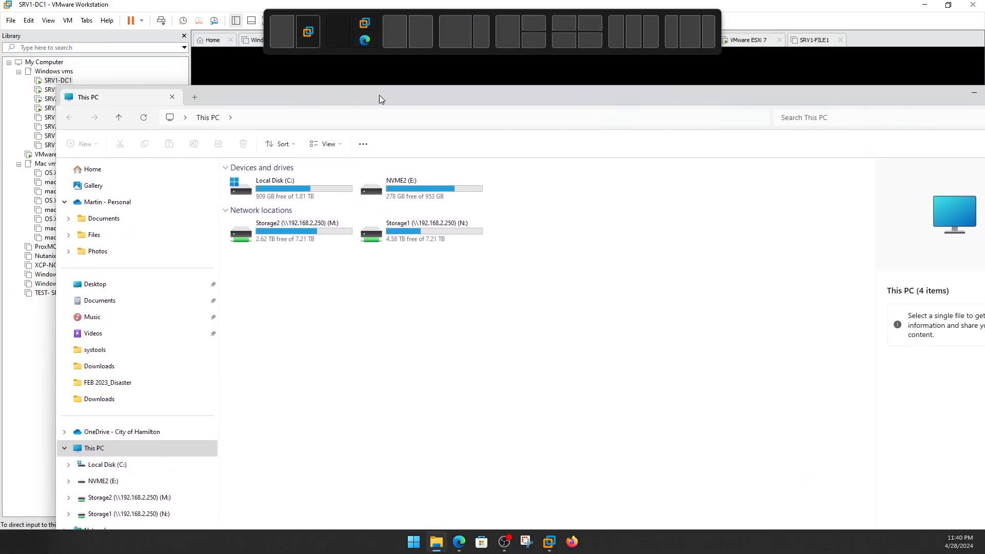
click(345, 119)
text(\)
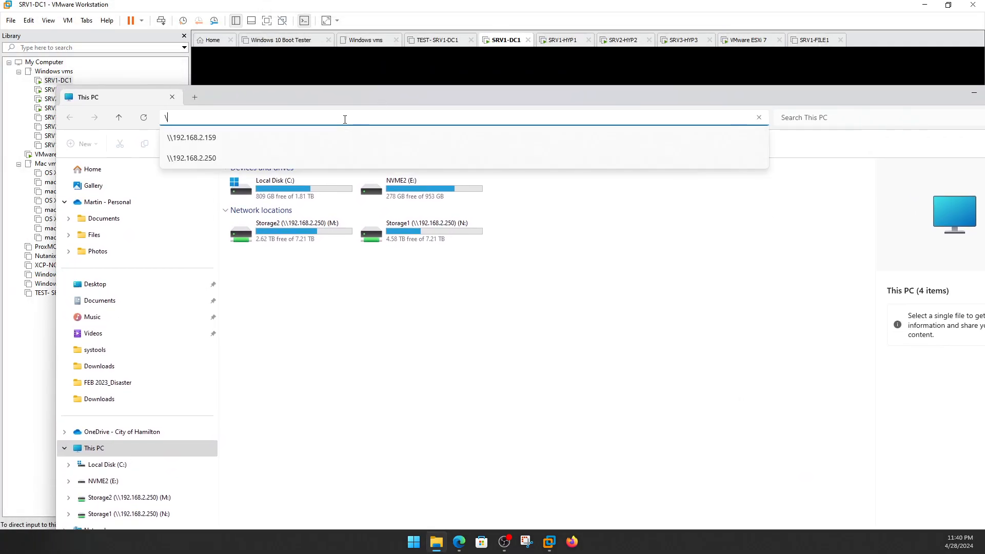
text(\192.168.2.170)
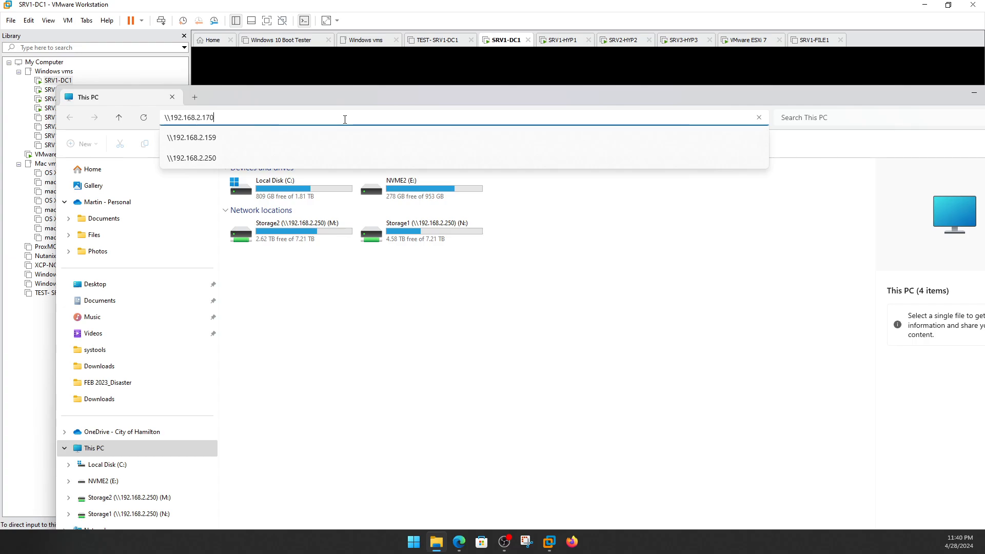
key(Return)
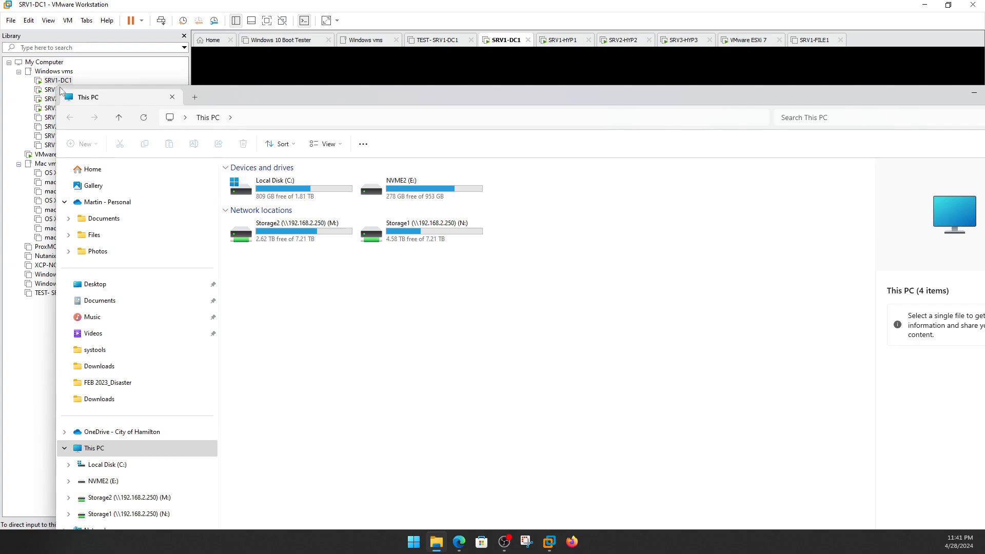
Move the Explorer window aside and bring SRV1-DC1 to the front.
drag(97, 94, 260, 204)
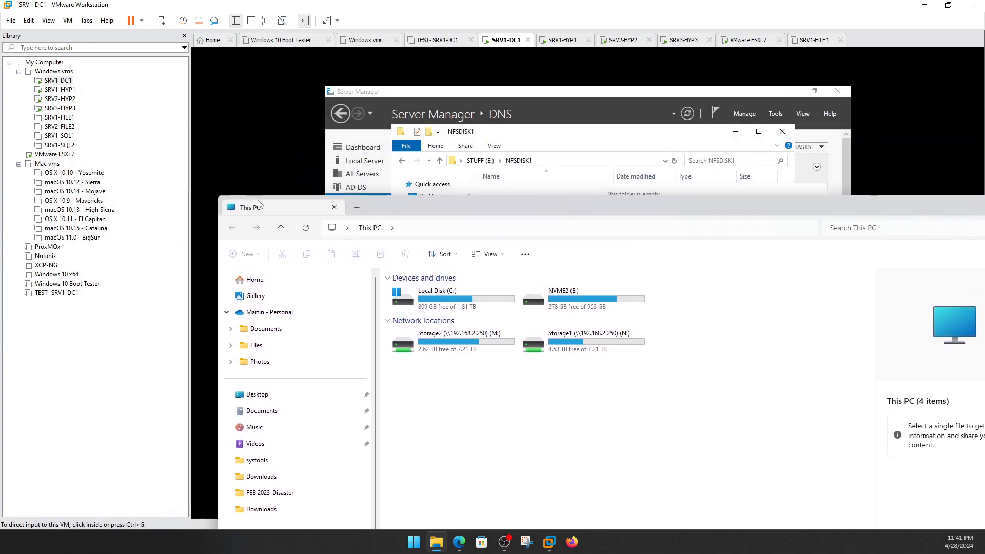
drag(416, 208, 273, 99)
click(289, 120)
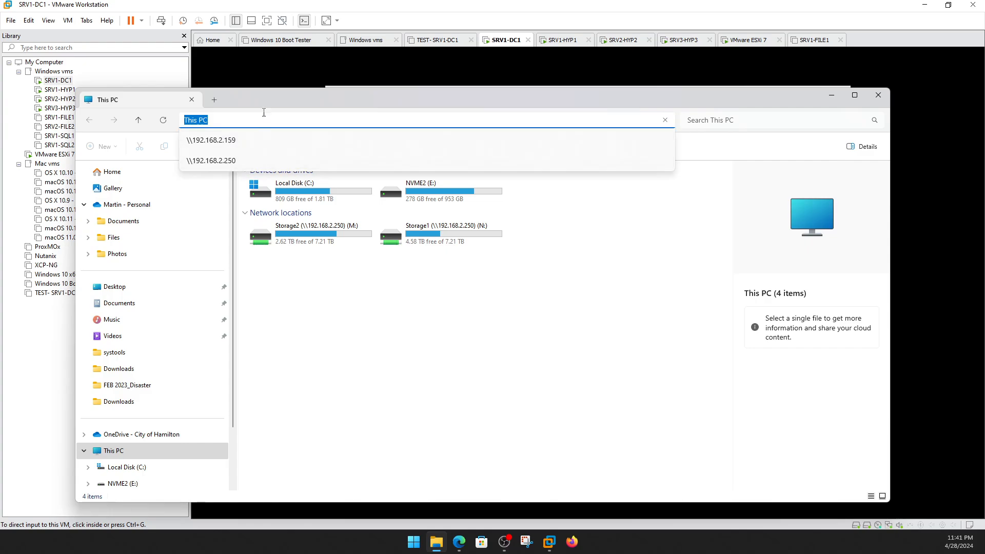
click(175, 81)
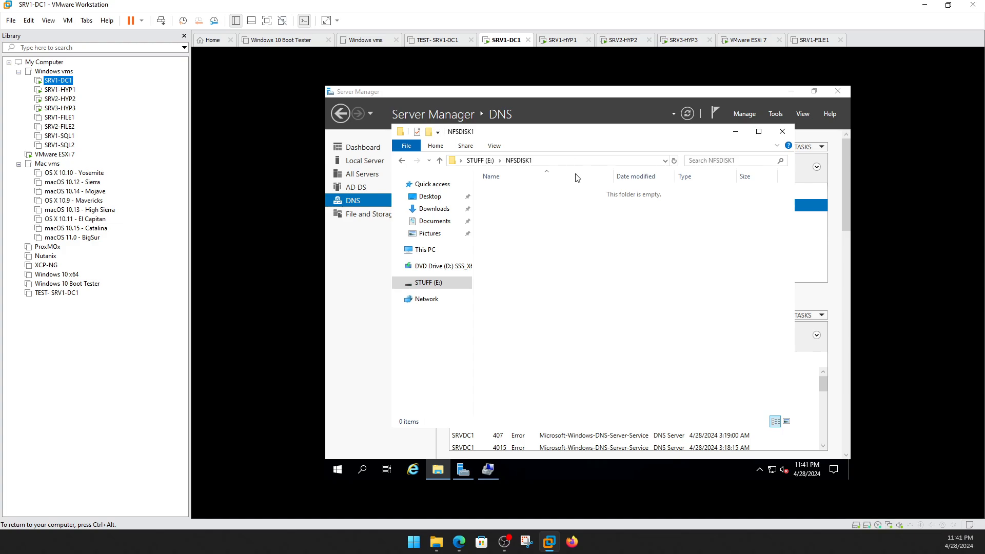
Minimize the guest's NFSDISK1 window, view Local Server, and open a host File Explorer.
click(736, 132)
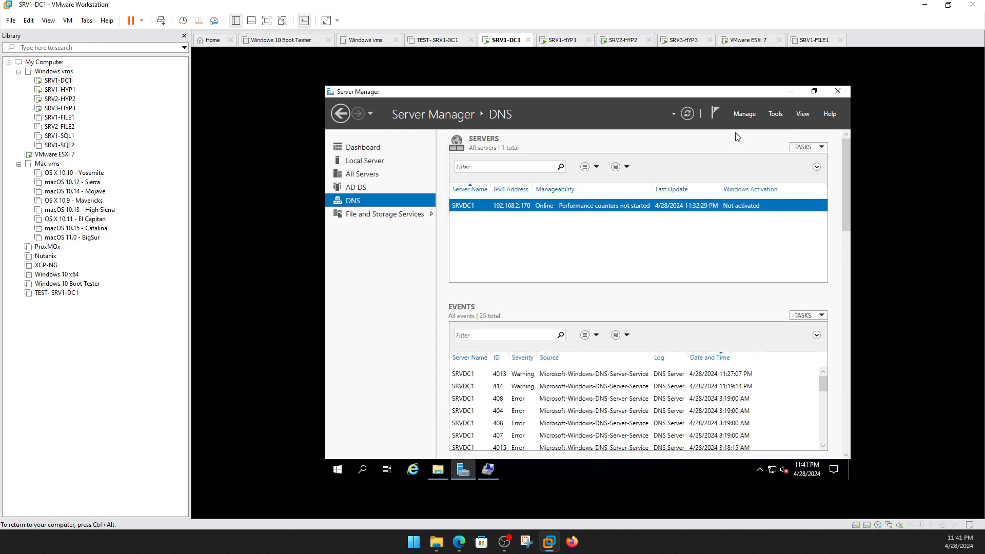
click(373, 162)
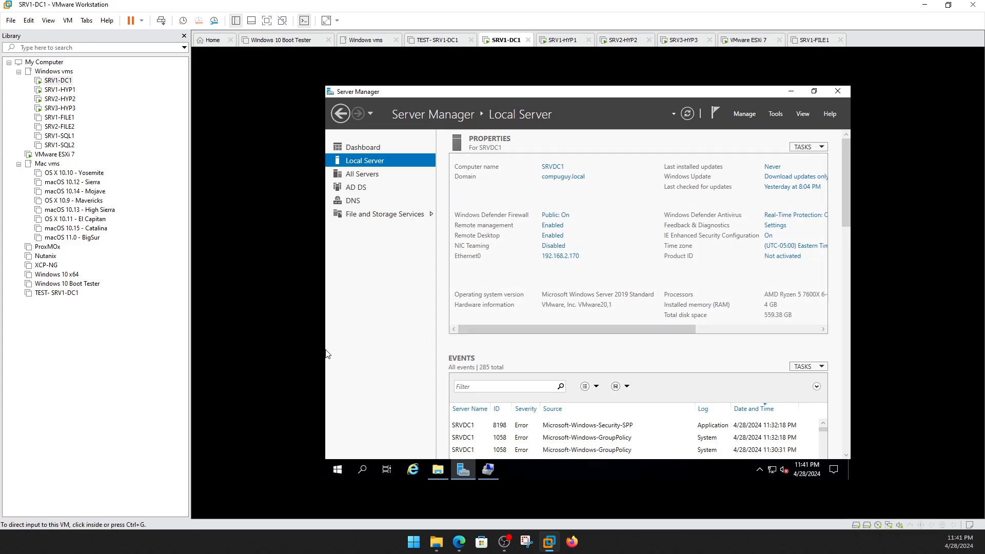
key(super+e)
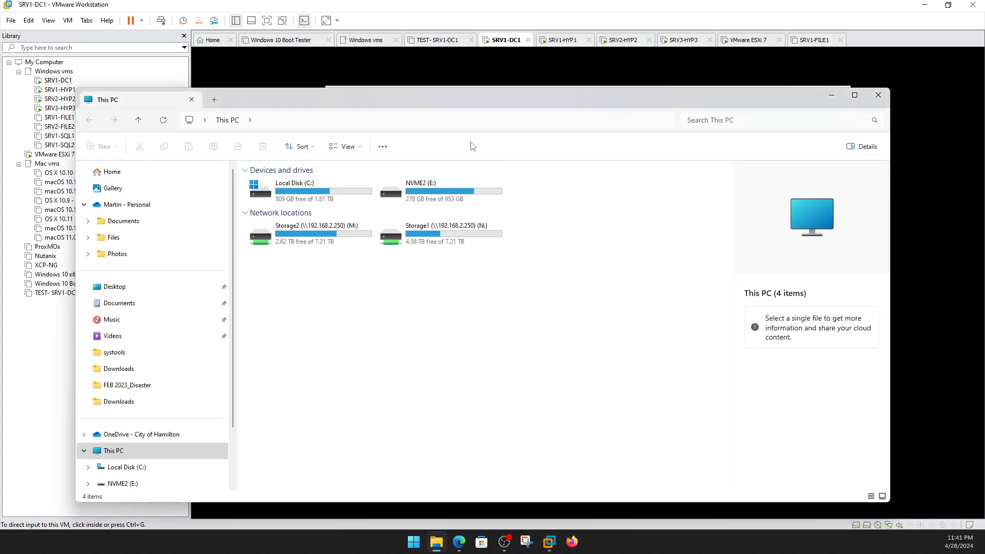
Connect to \\192.168.2.170, signing in with the network username and password.
click(382, 123)
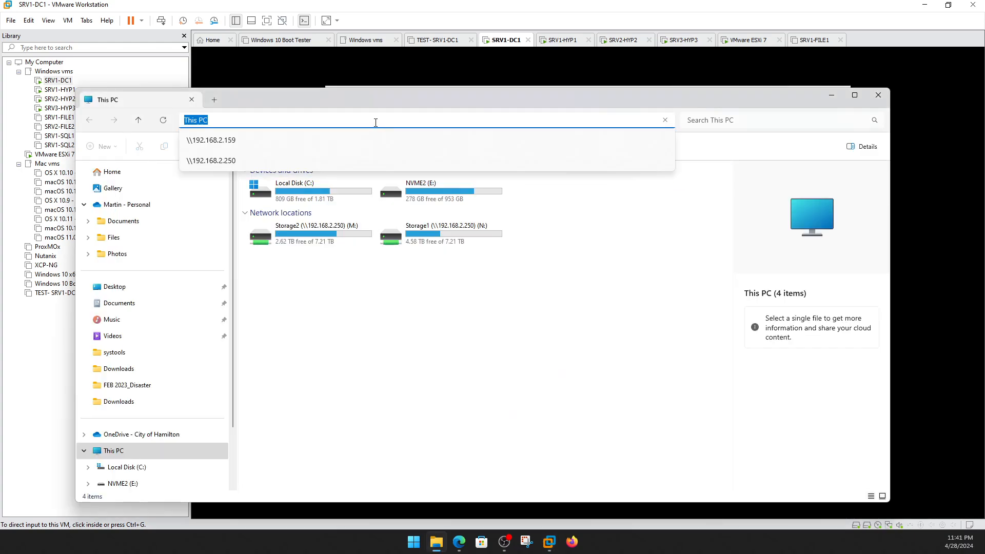
key(BackSpace)
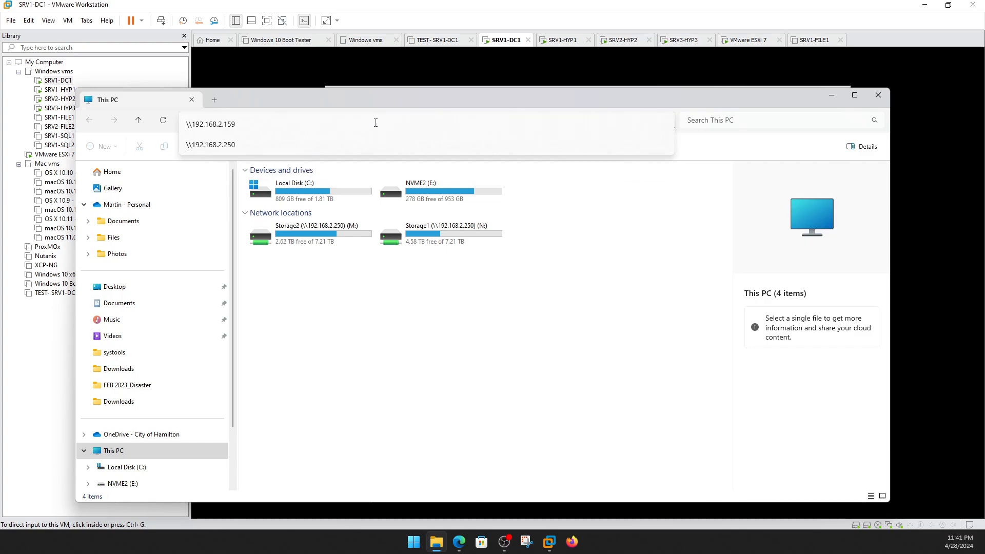
key(Return)
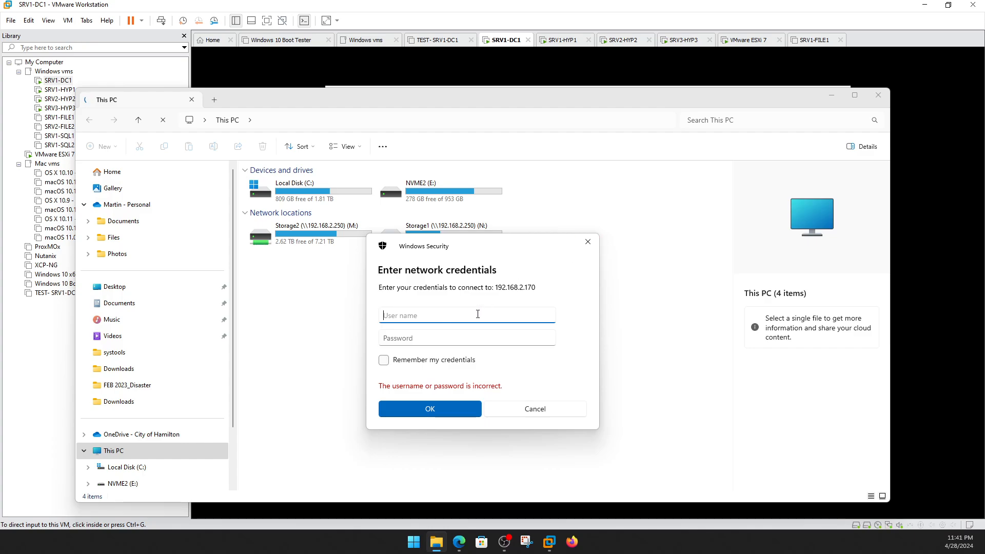
text(compuguy)
key(Tab)
text(P)
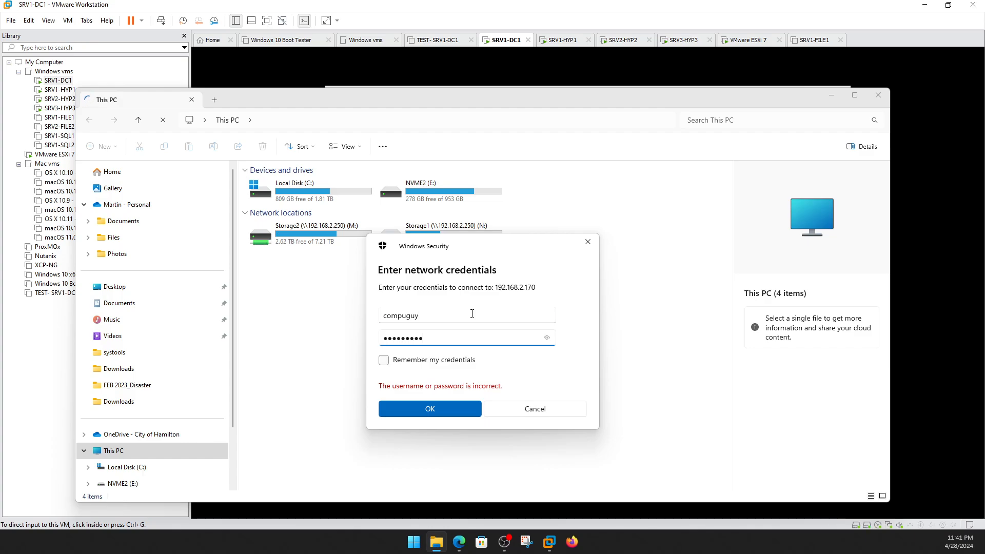
key(Return)
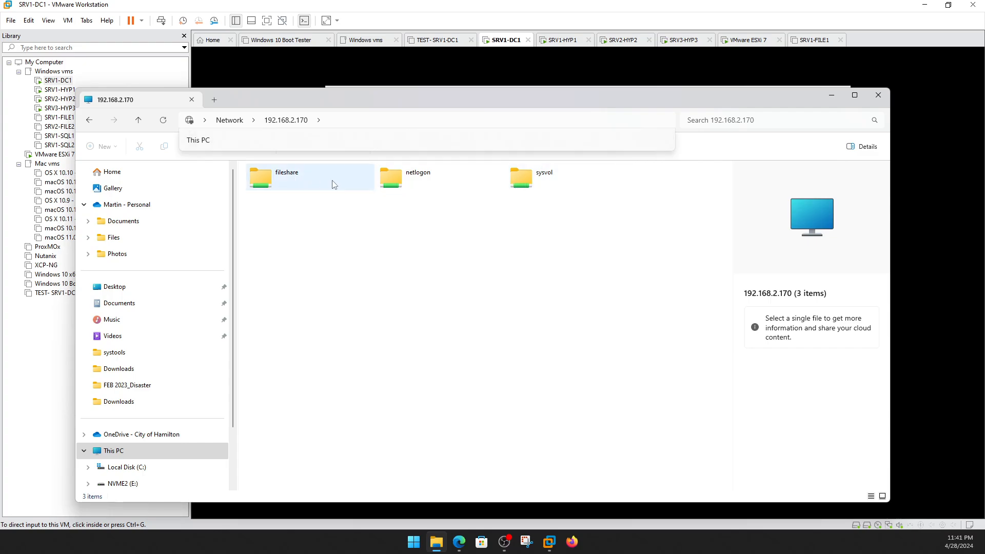
Open fileshare, then browse the ISO folder on Storage2 (M:) with its 167 disc images.
click(272, 184)
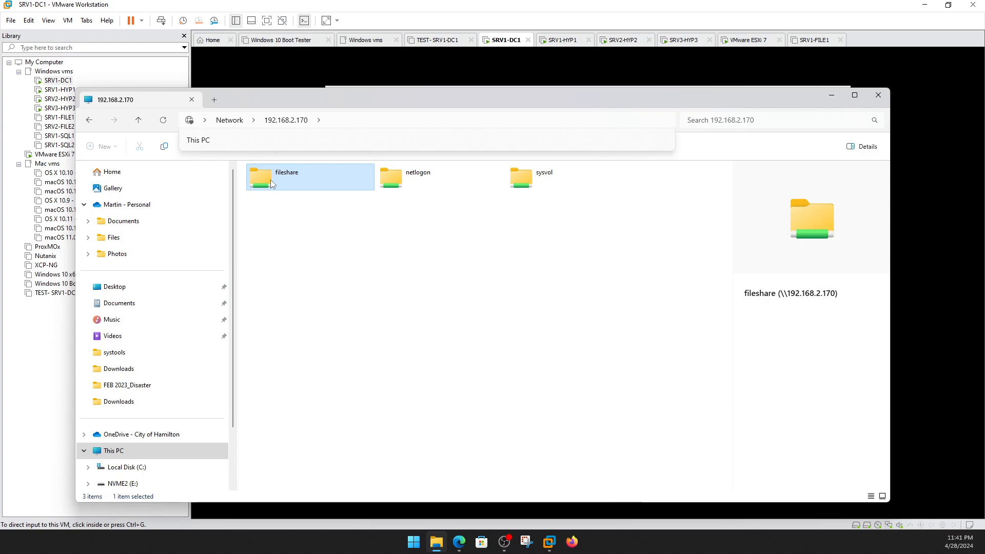
double_click(271, 181)
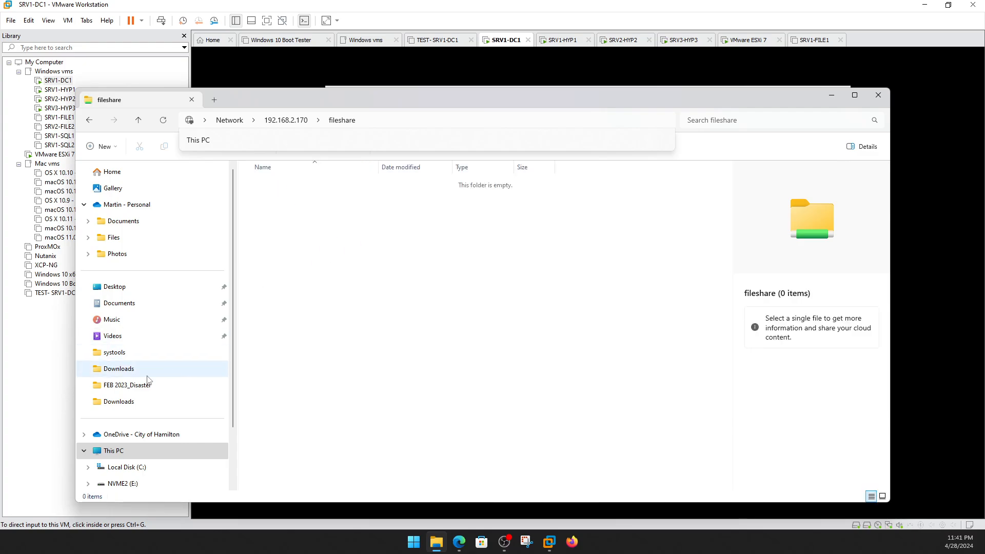
scroll(148, 433, down, 2)
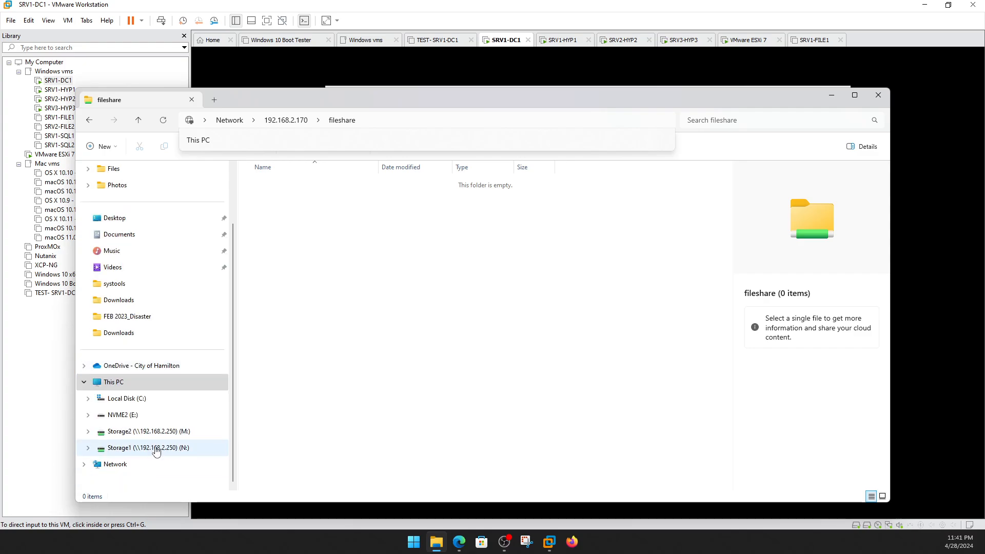
click(150, 432)
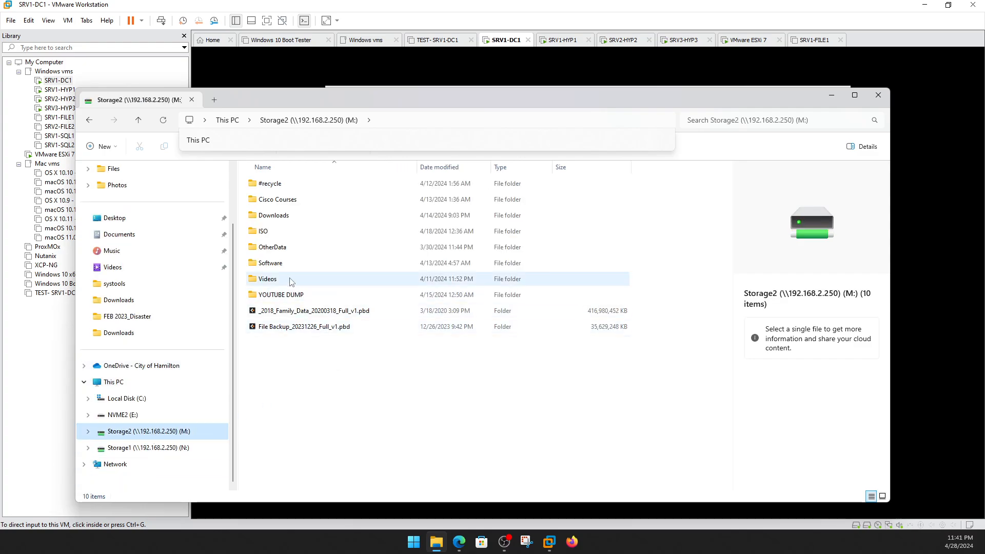
double_click(271, 233)
scroll(321, 389, down, 15)
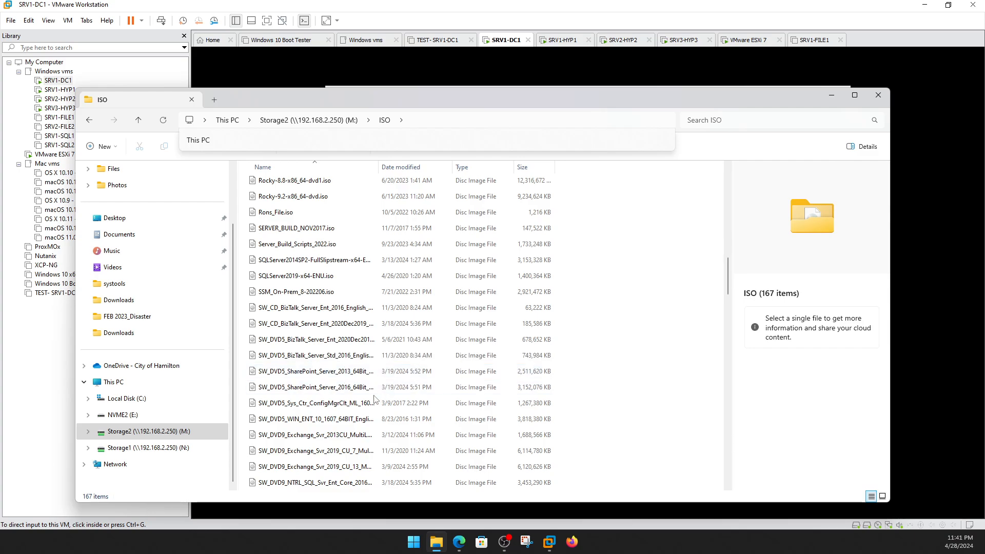
scroll(364, 436, down, 1)
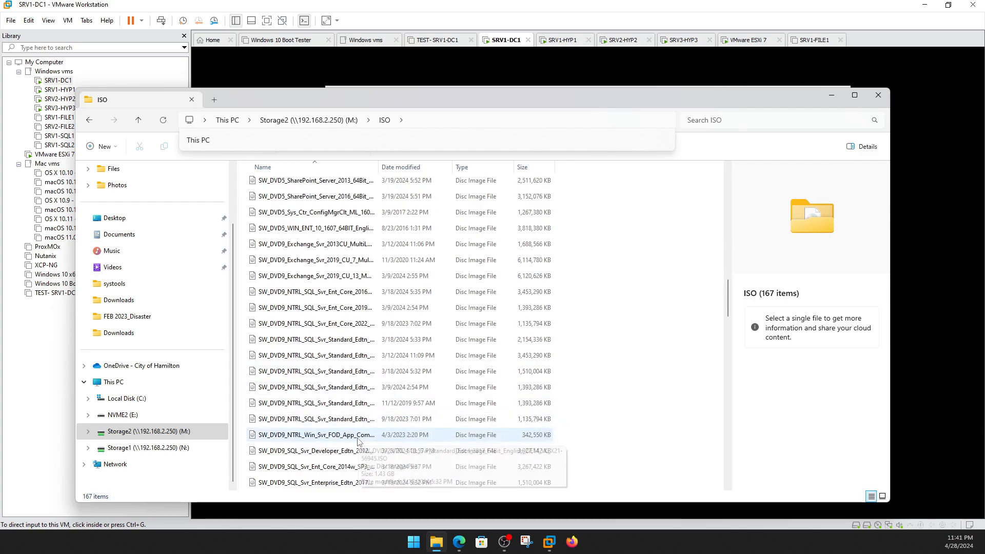
scroll(364, 440, down, 5)
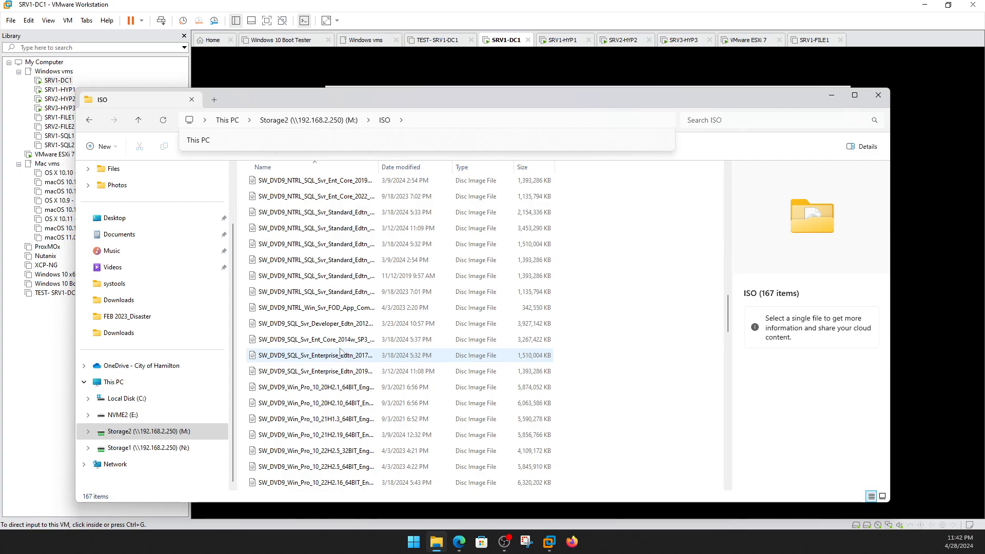
Copy the Server STD CORE 2022 ISO from the ISO folder.
scroll(349, 359, down, 4)
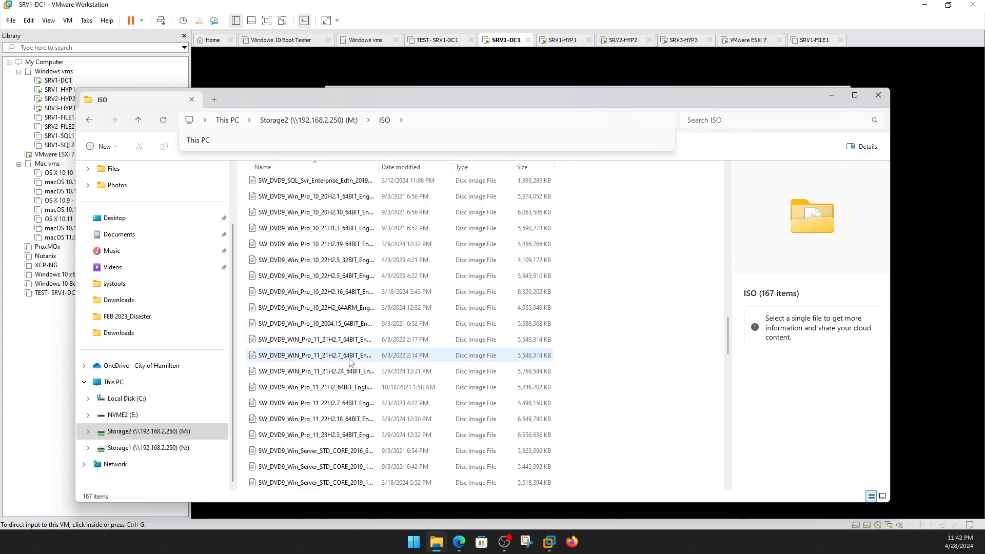
scroll(353, 370, down, 3)
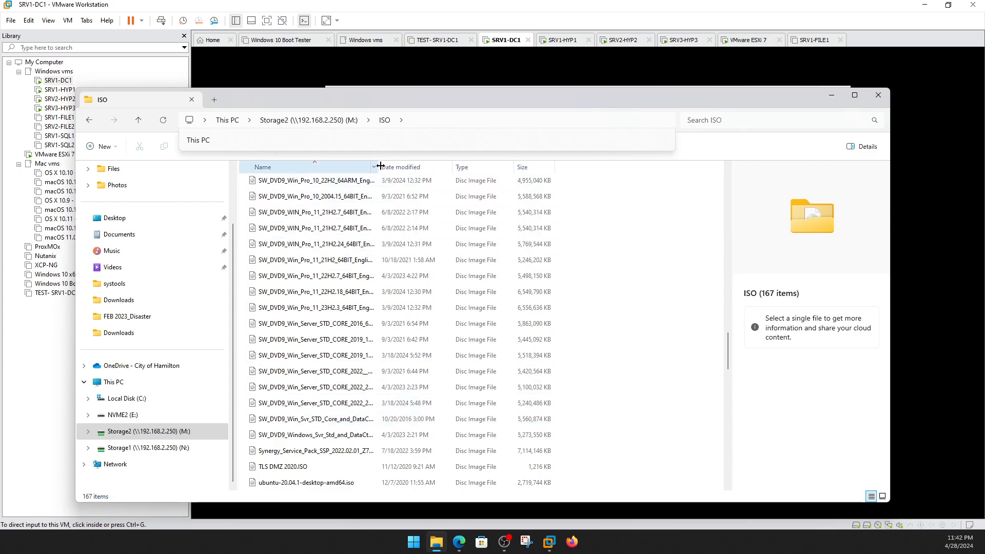
drag(379, 167, 533, 168)
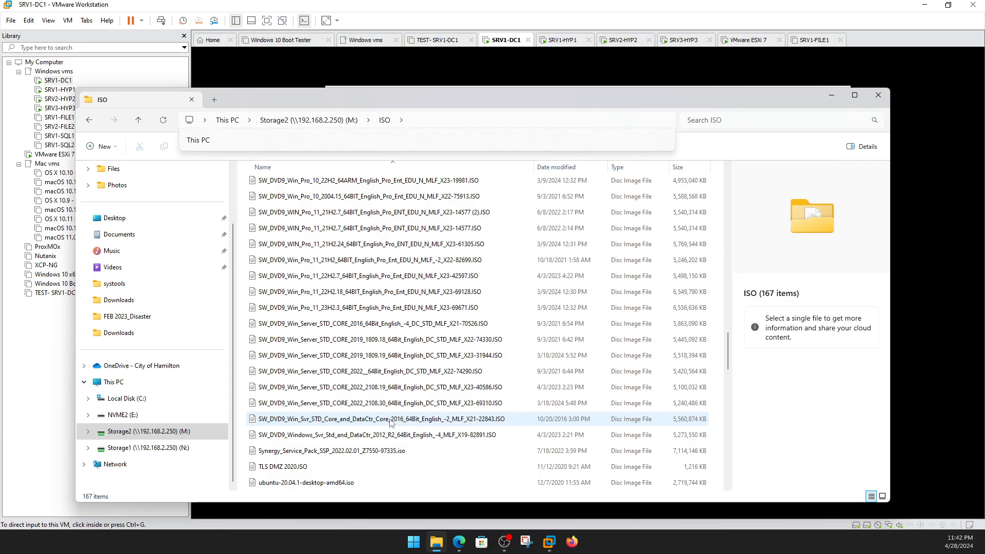
right_click(378, 407)
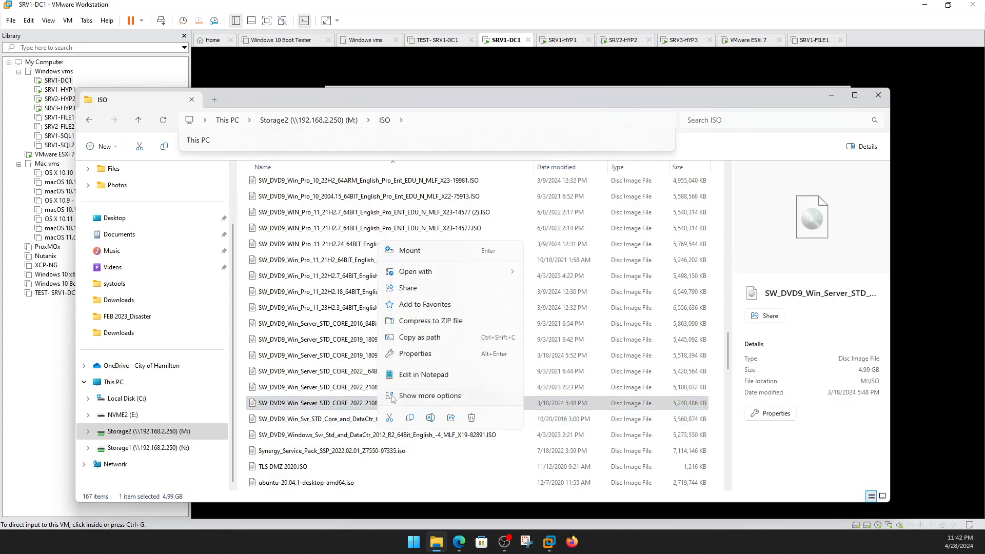
click(411, 419)
Paste the ISO into the empty fileshare share and move the windows aside.
click(98, 123)
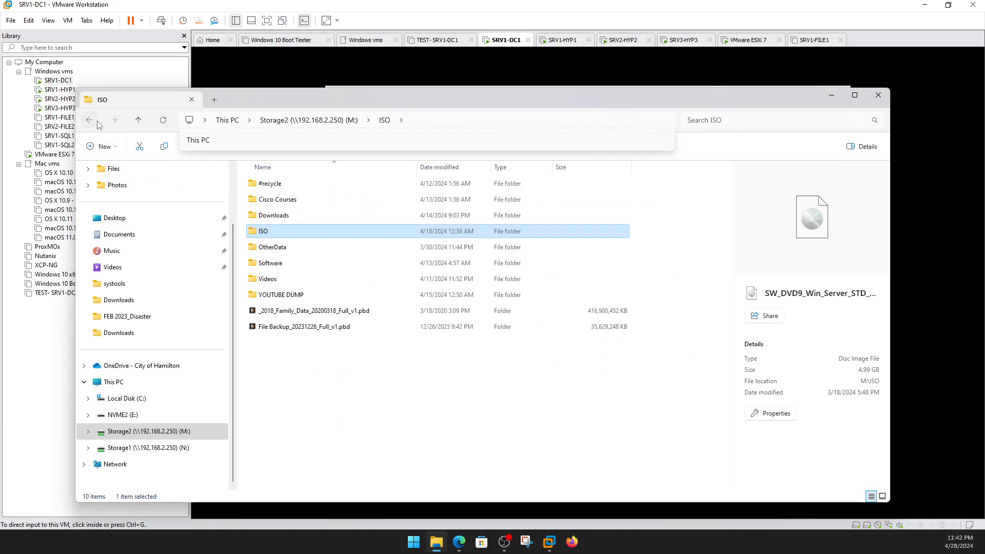
click(93, 123)
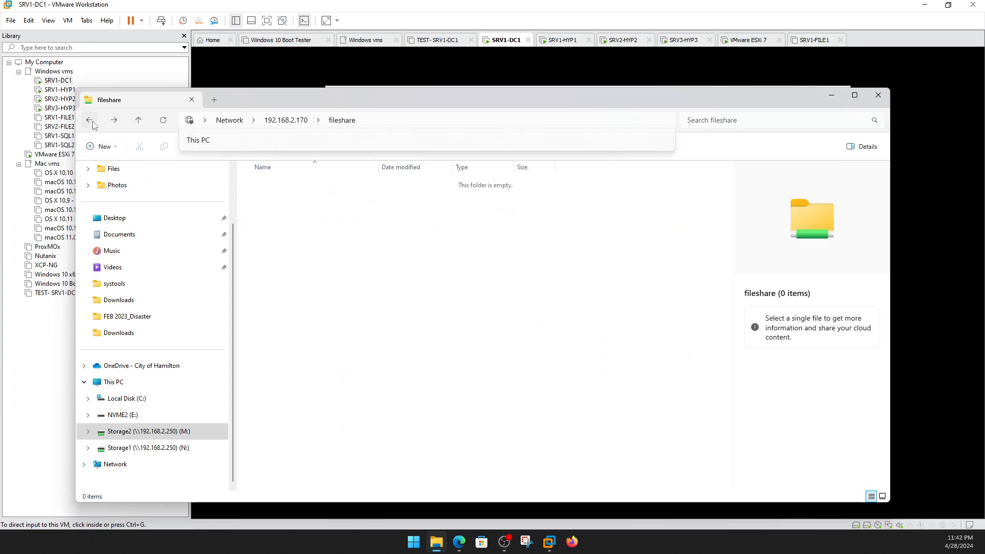
right_click(380, 240)
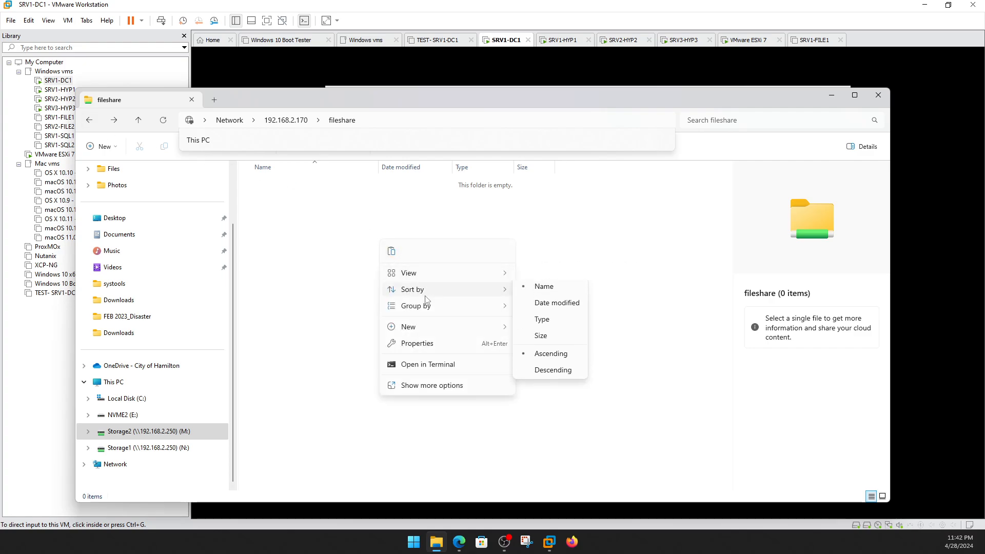
click(391, 251)
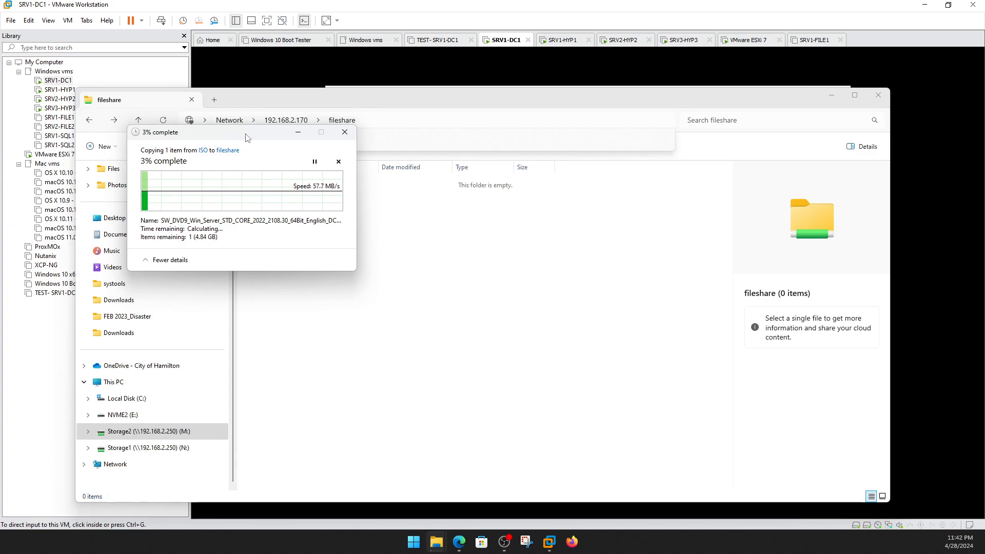
drag(248, 138, 436, 266)
drag(467, 100, 0, 154)
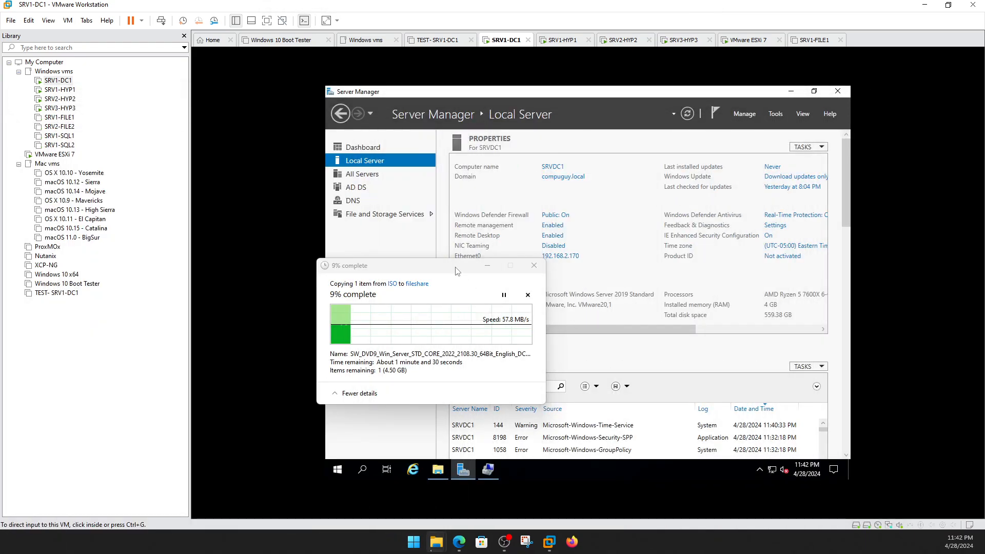
Open fileshare on the guest's STUFF (E:) drive to watch the ISO arrive, then switch to VMware ESXi 7.
drag(455, 268, 0, 268)
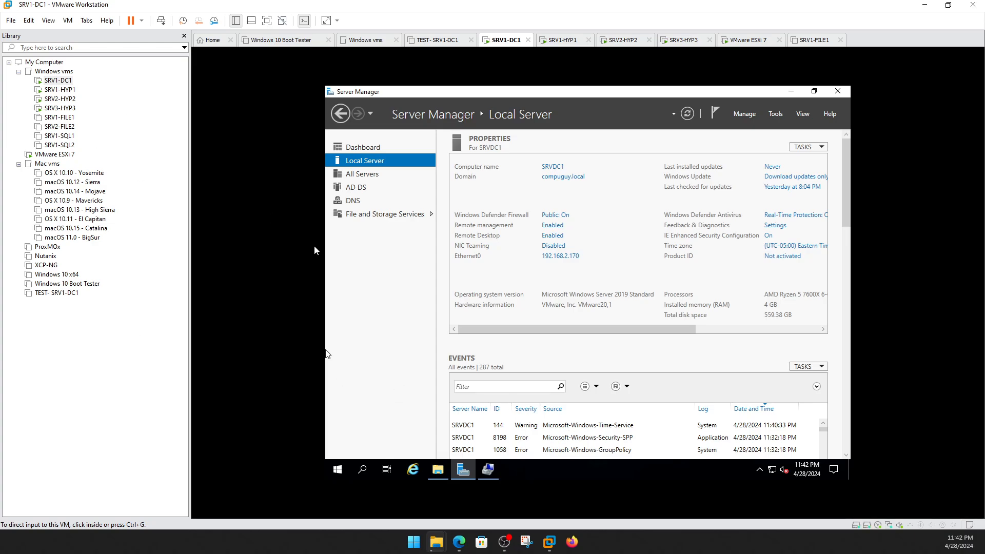
click(438, 469)
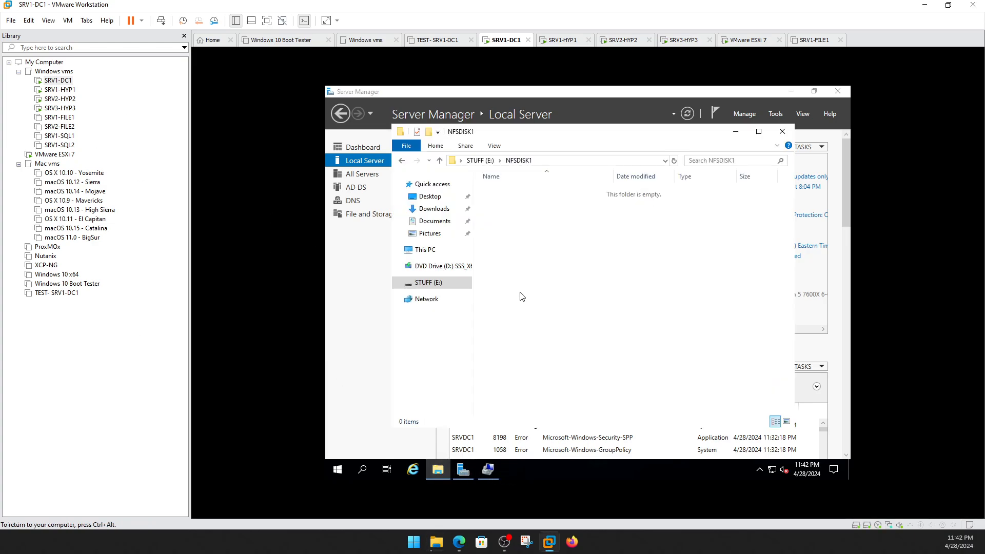
click(481, 160)
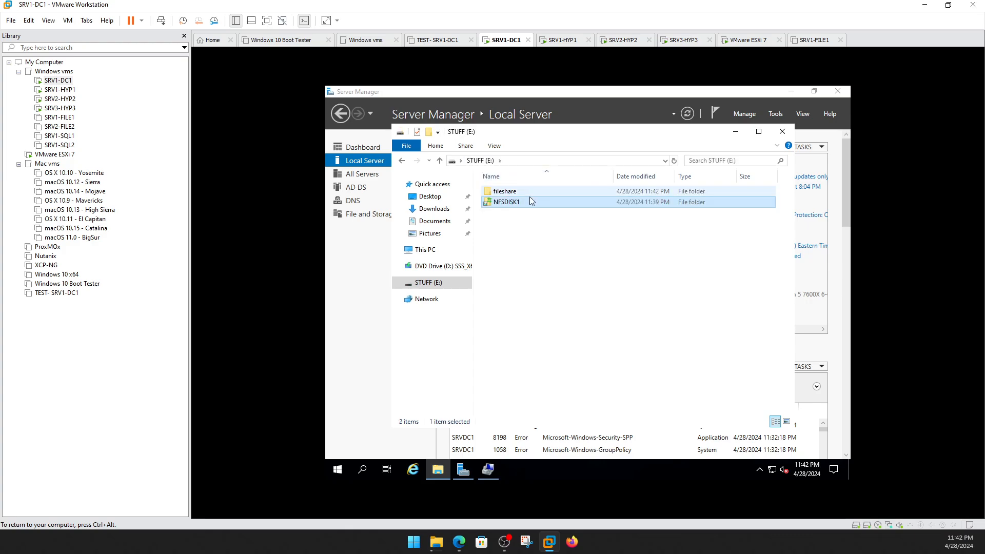
double_click(518, 192)
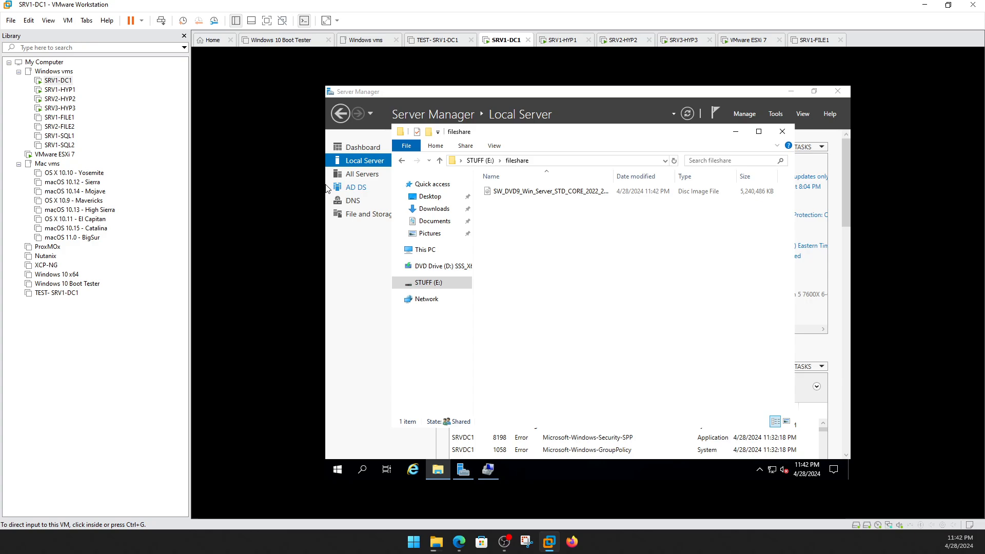
drag(820, 227, 668, 223)
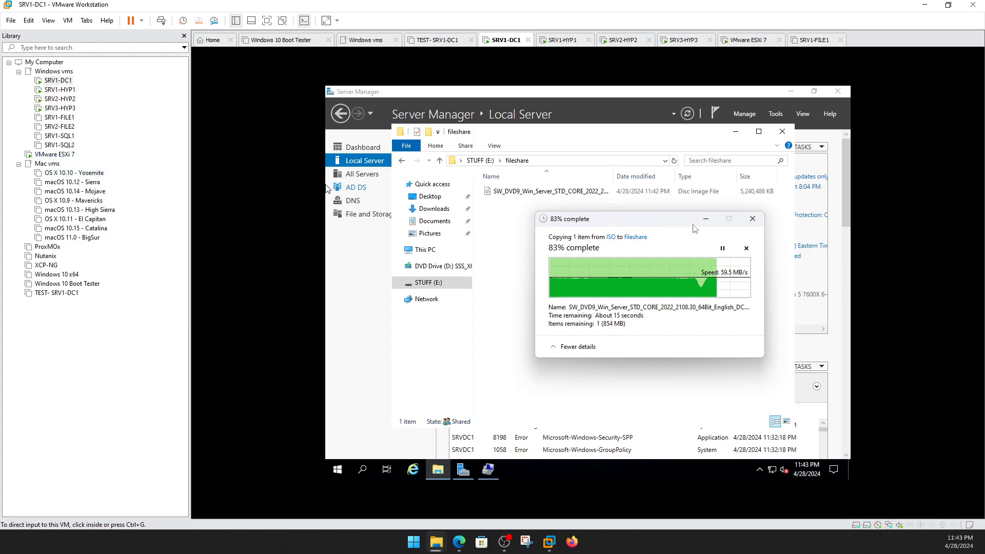
click(61, 155)
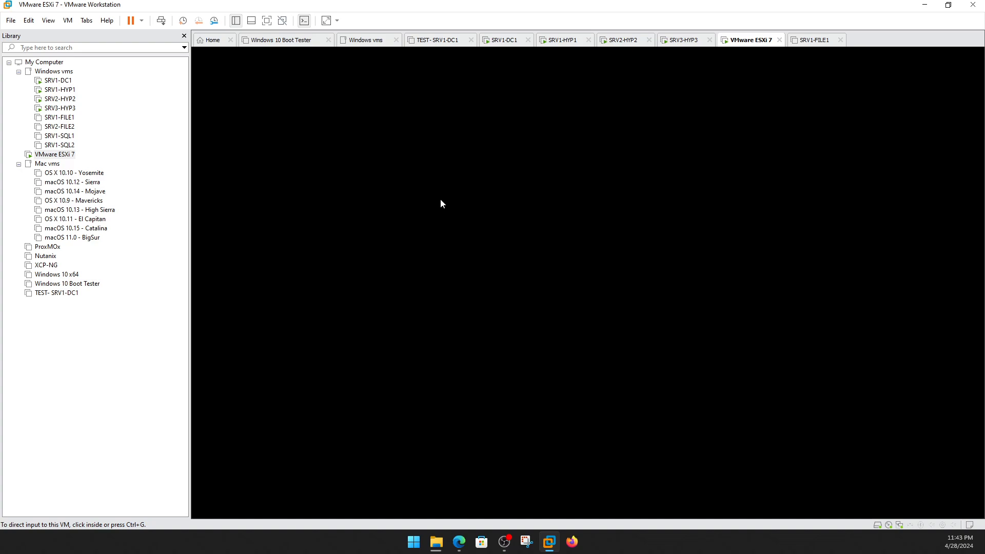
Log in to the ESXi Host Client as root and open the Storage datastore list.
click(486, 219)
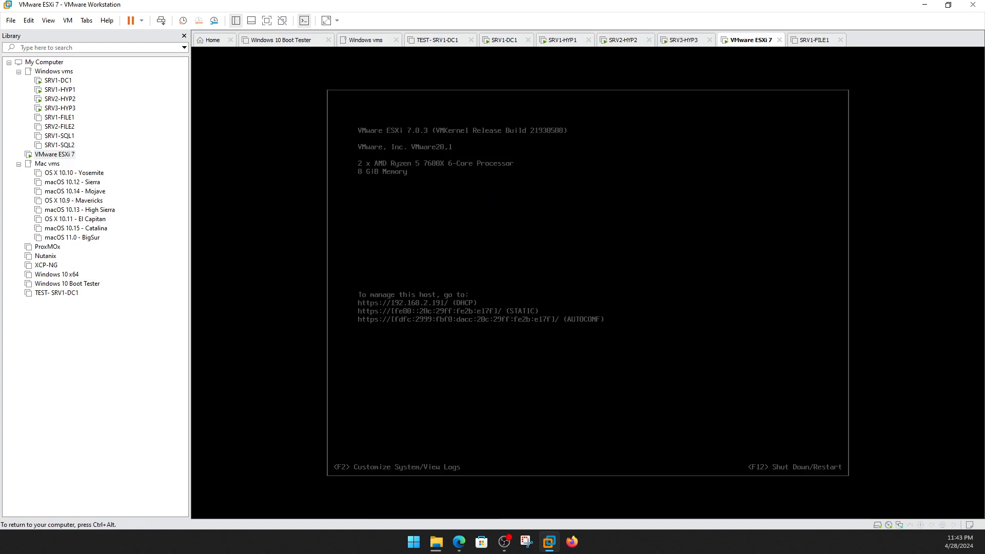
key(ctrl+alt)
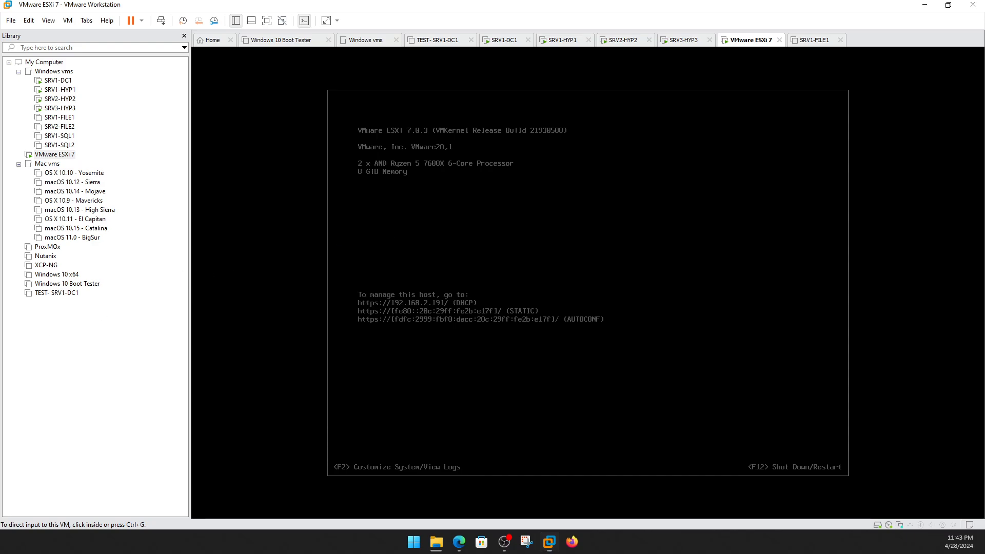
click(458, 542)
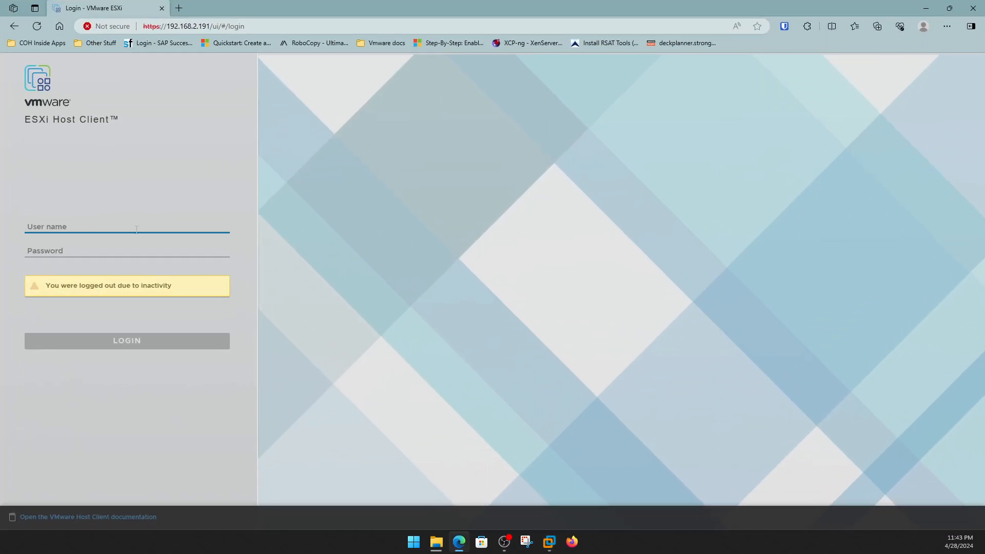
text(root)
key(Tab)
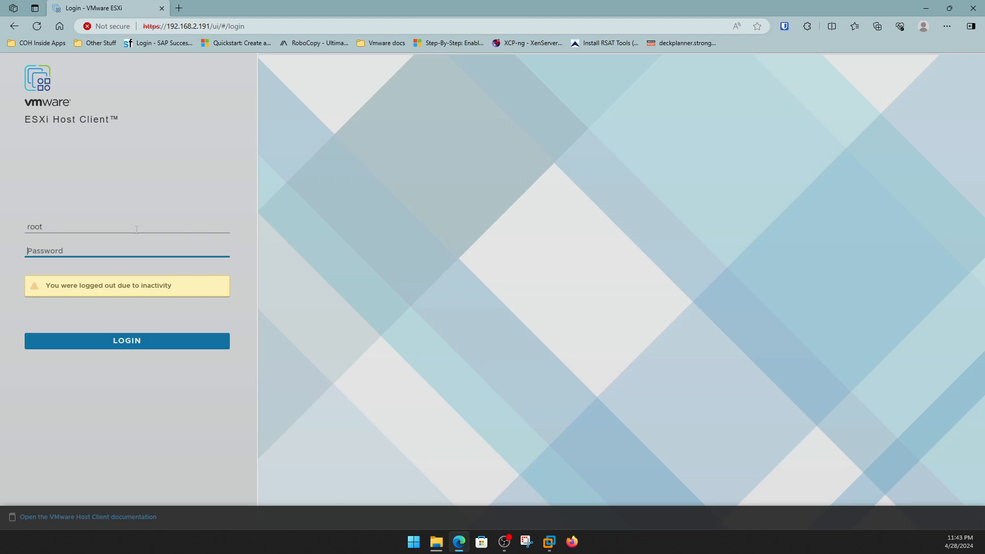
text(••)
key(Return)
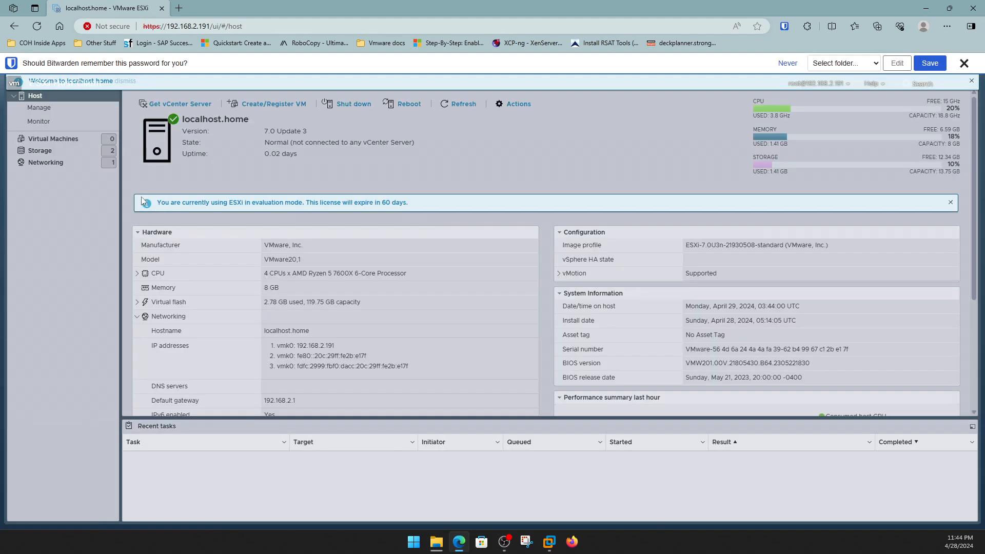
click(57, 155)
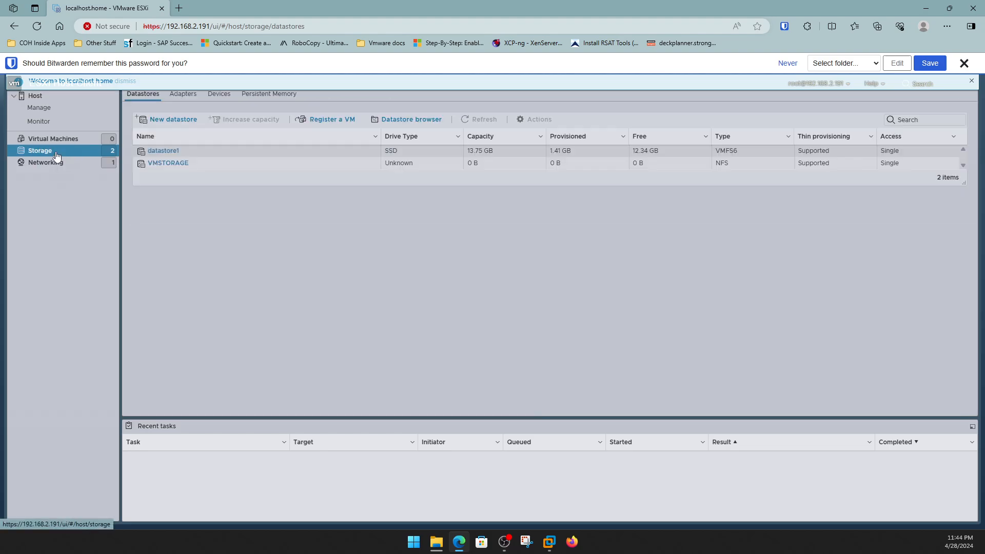
Start mounting NFS datastore NFS_ISO with server 192.168.2.170, then return to SRV1-DC1.
click(171, 123)
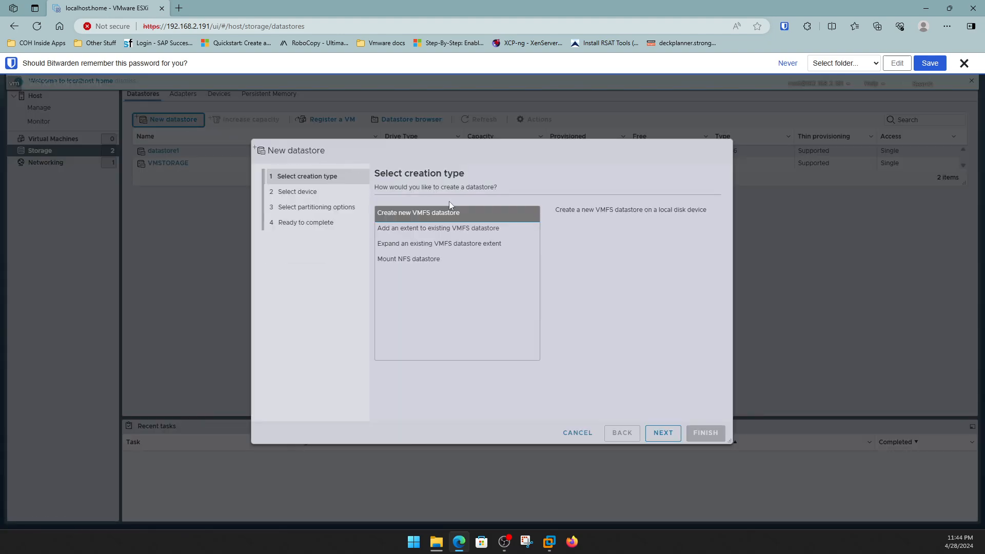
click(412, 260)
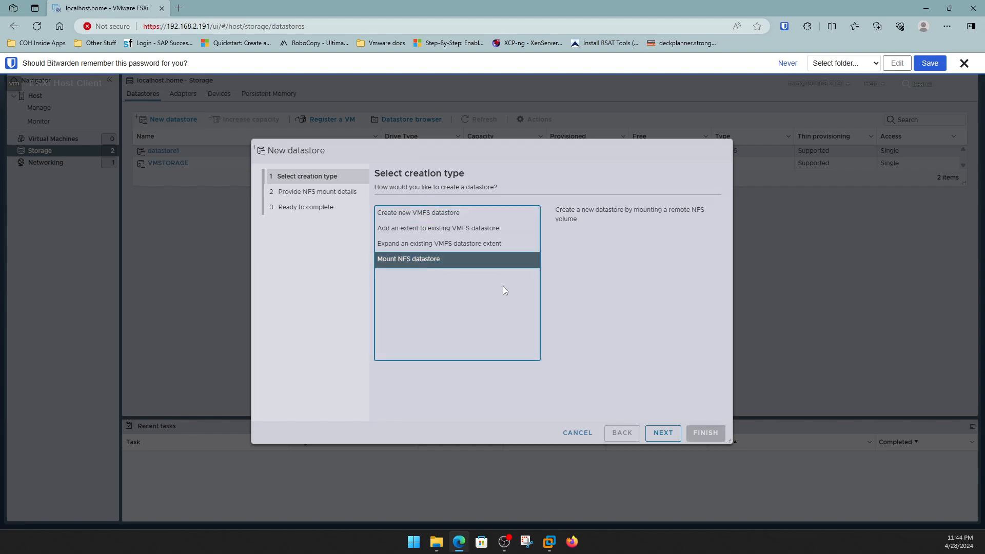
click(663, 433)
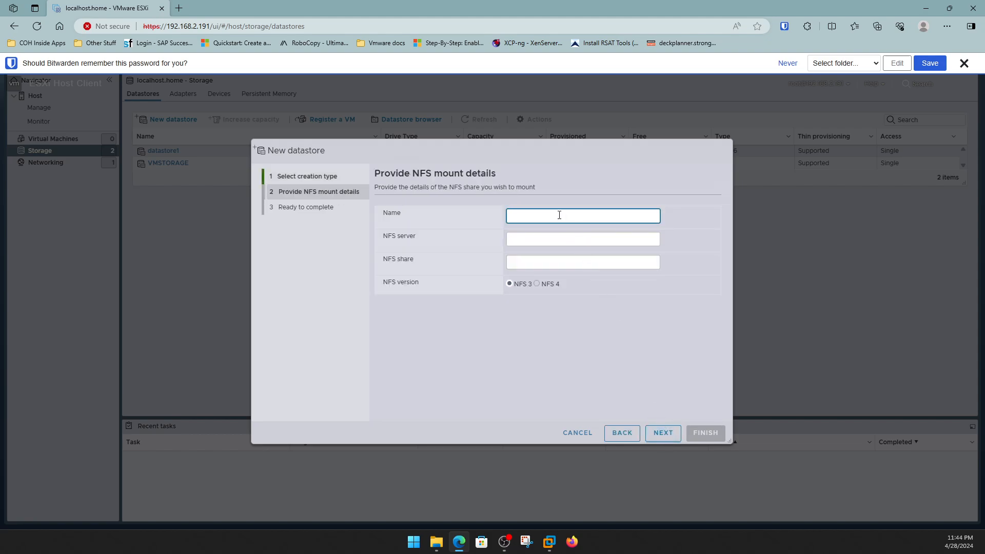
text(NFS)
text(_ISP)
text(O)
click(533, 242)
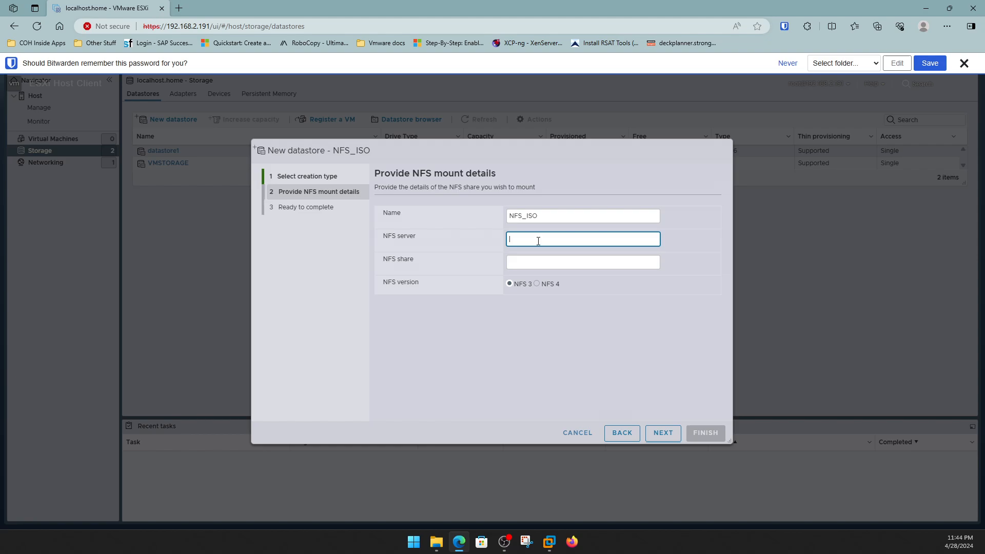
text(192.168.2.170)
click(567, 260)
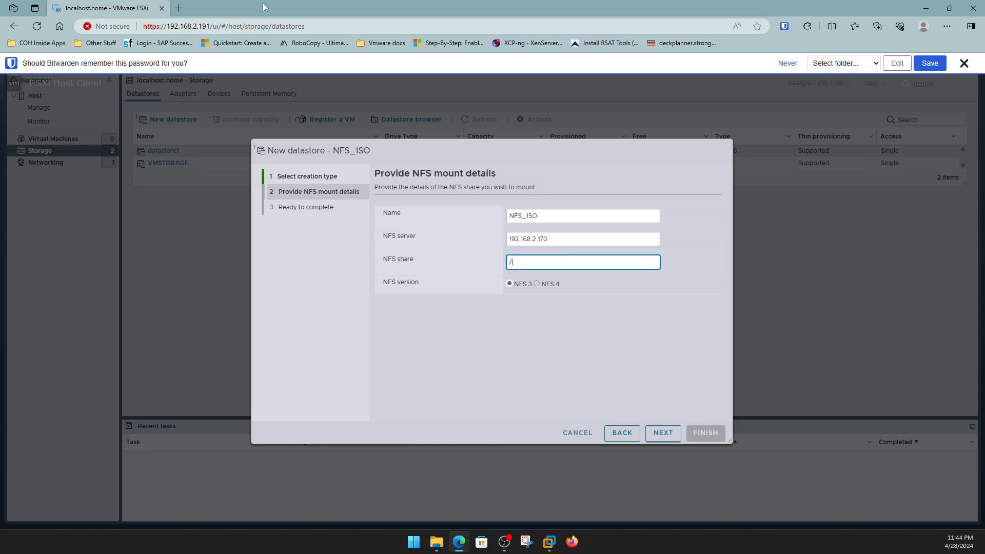
drag(264, 4, 378, 256)
click(46, 82)
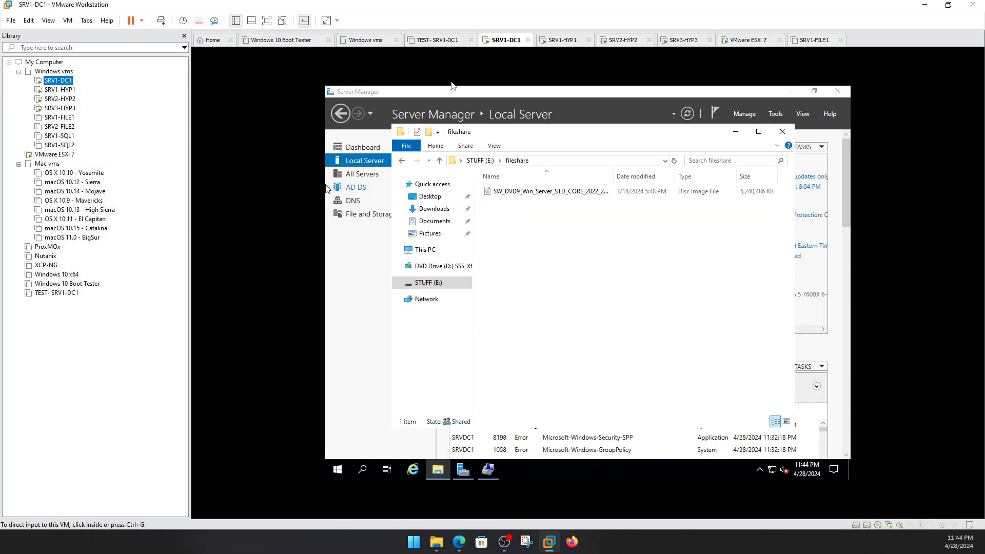
Cut the Windows Server 2022 ISO from fileshare, paste it into NFSDISK1, then switch to VMware ESXi 7.
click(483, 161)
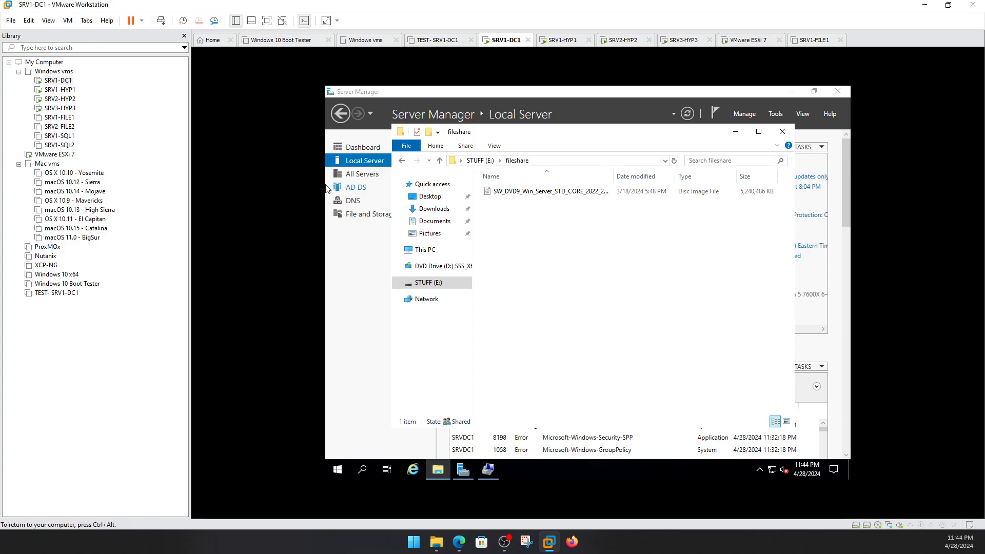
click(517, 193)
right_click(516, 193)
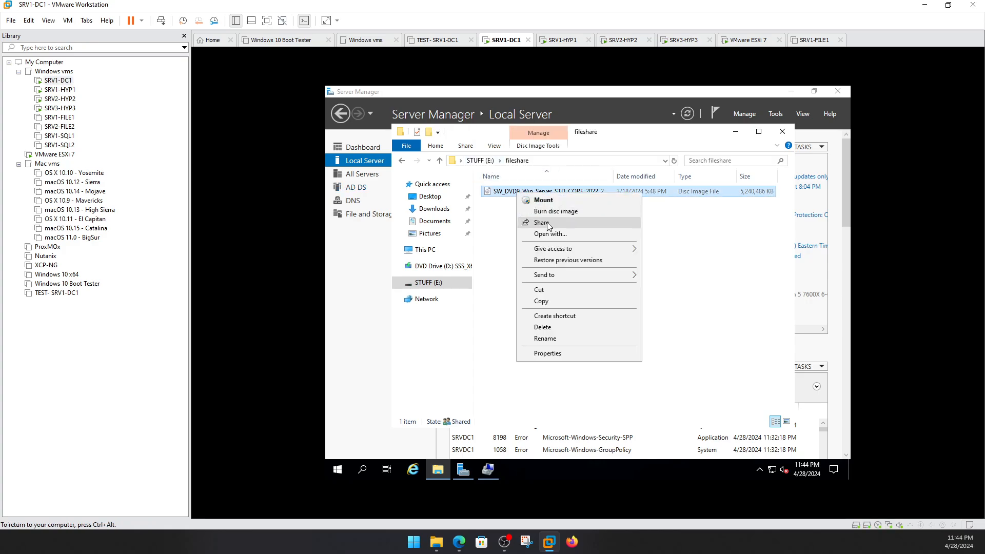
click(542, 291)
click(480, 161)
double_click(514, 203)
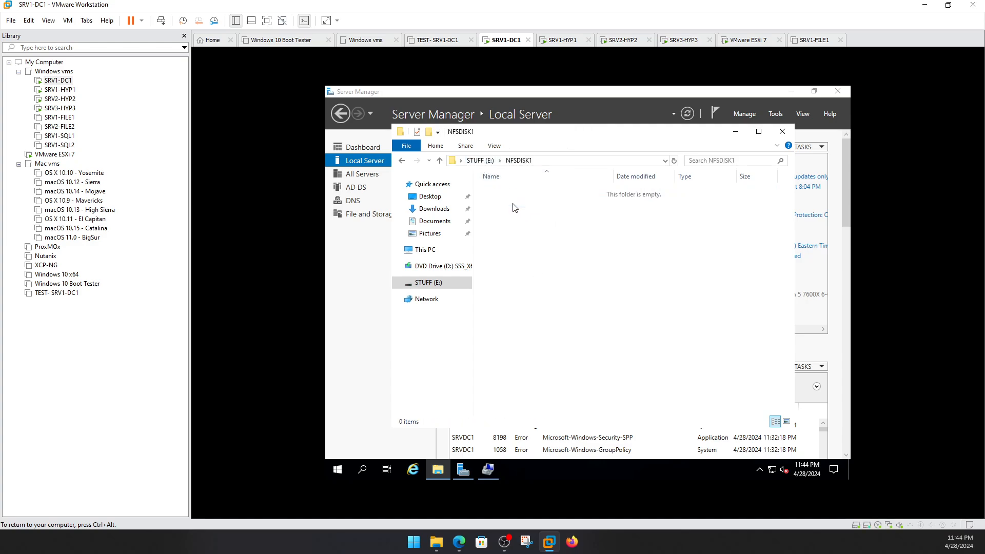
right_click(523, 219)
click(560, 289)
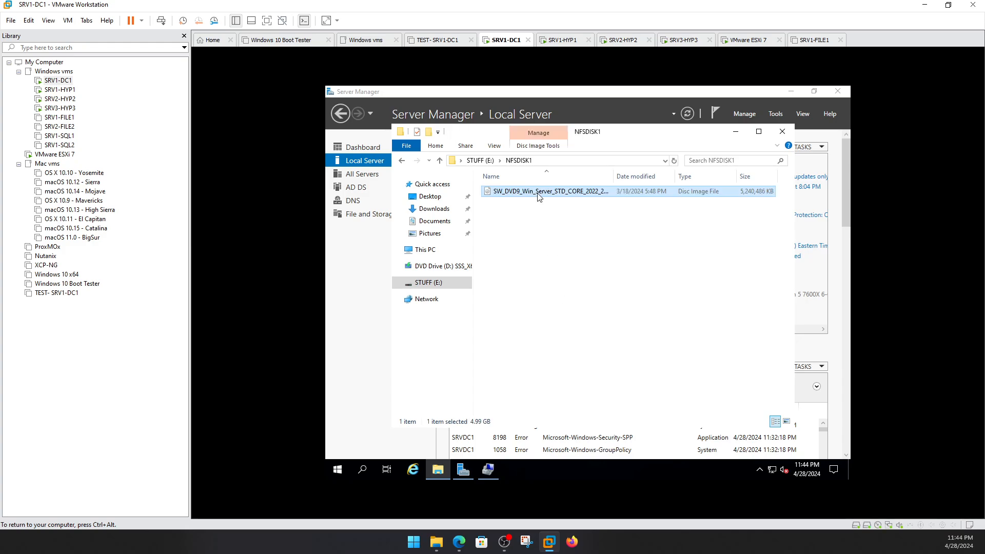
click(71, 155)
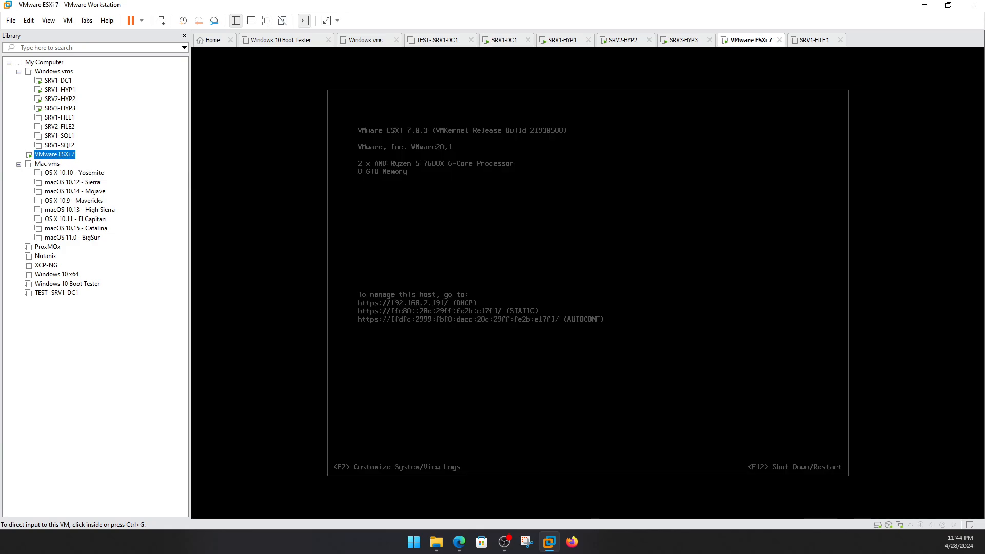
Finish the NFS share path as /NFSDISK1 and mount NFS_ISO from 192.168.2.170.
click(459, 542)
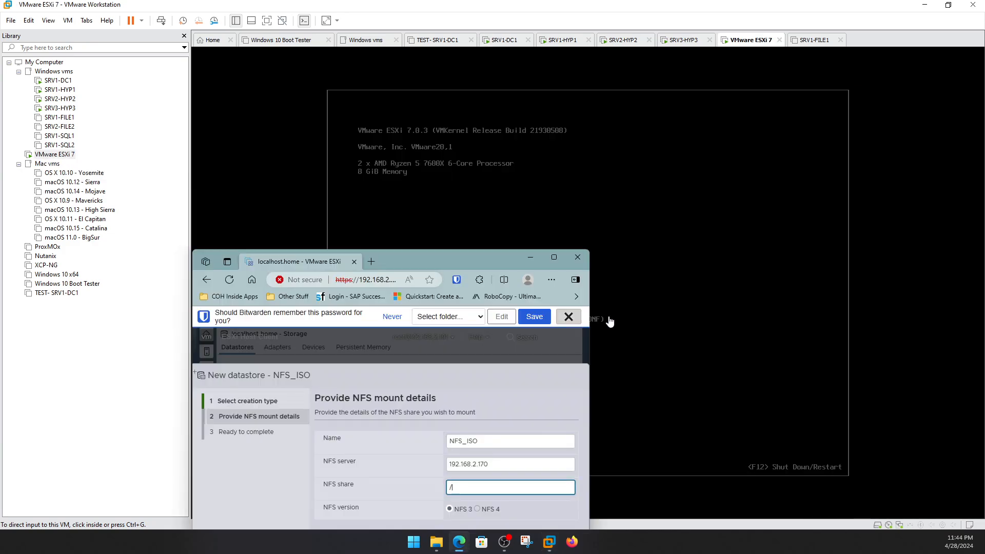
drag(454, 262, 523, 94)
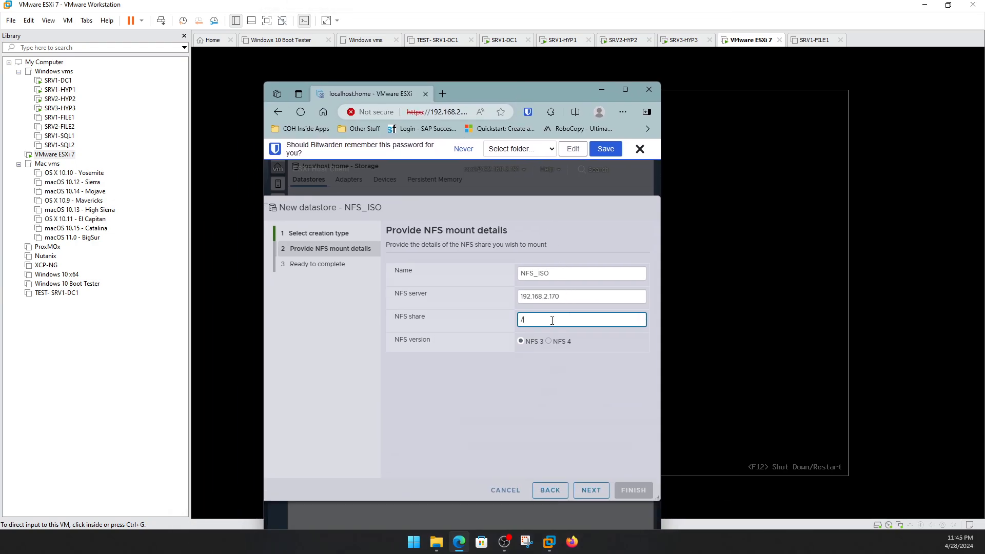
text(SDISK1)
click(590, 492)
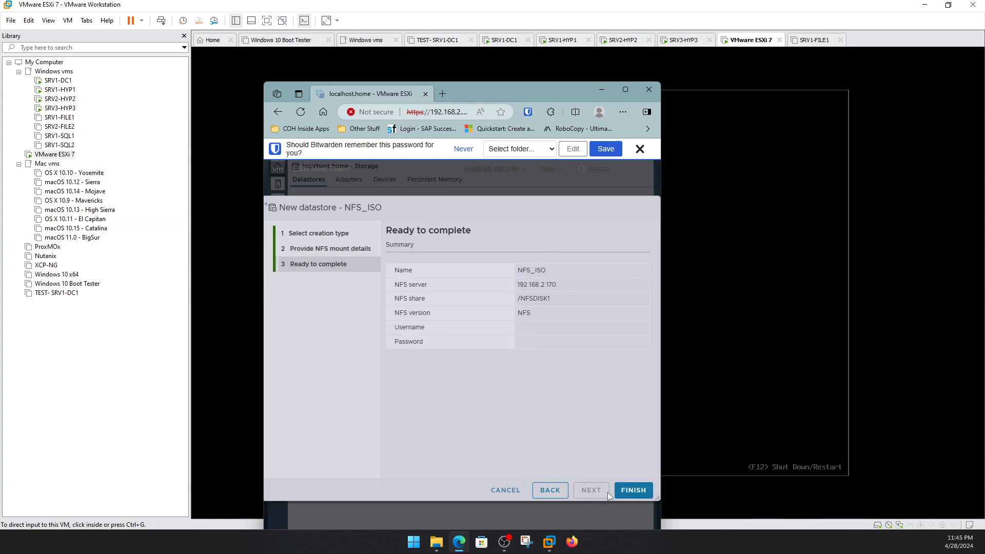
click(628, 490)
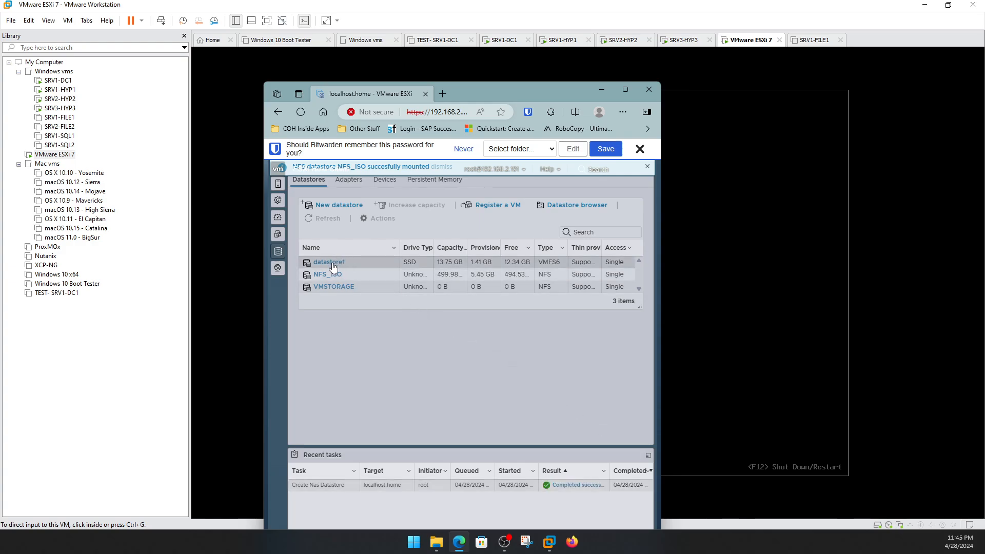
Browse the NFS_ISO datastore and widen the column to confirm the Windows Server 2022 ISO.
double_click(509, 89)
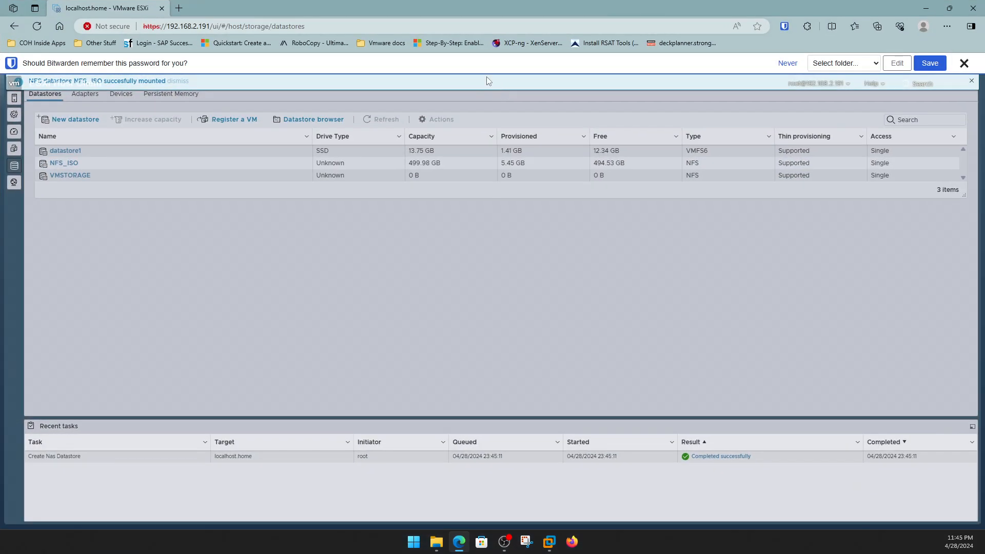
right_click(68, 164)
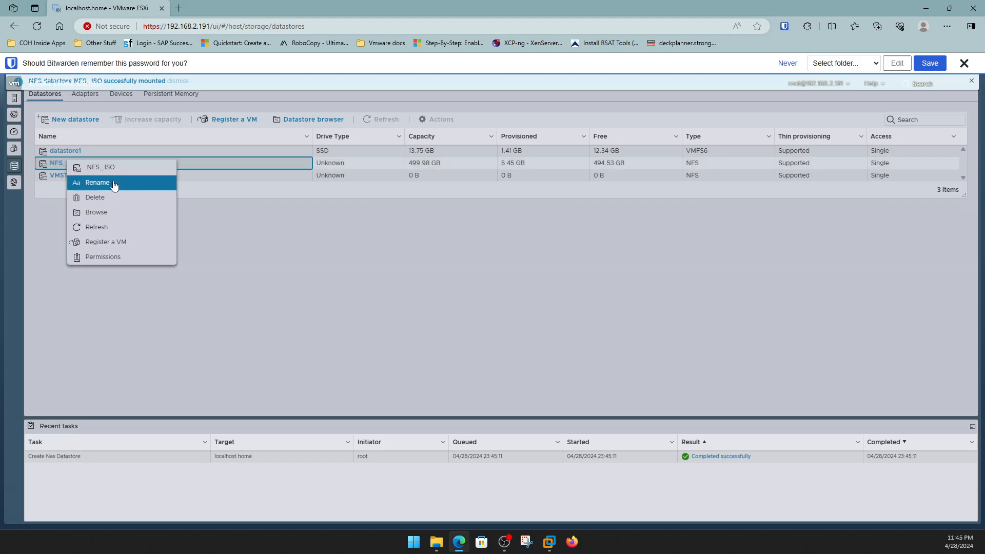
click(132, 217)
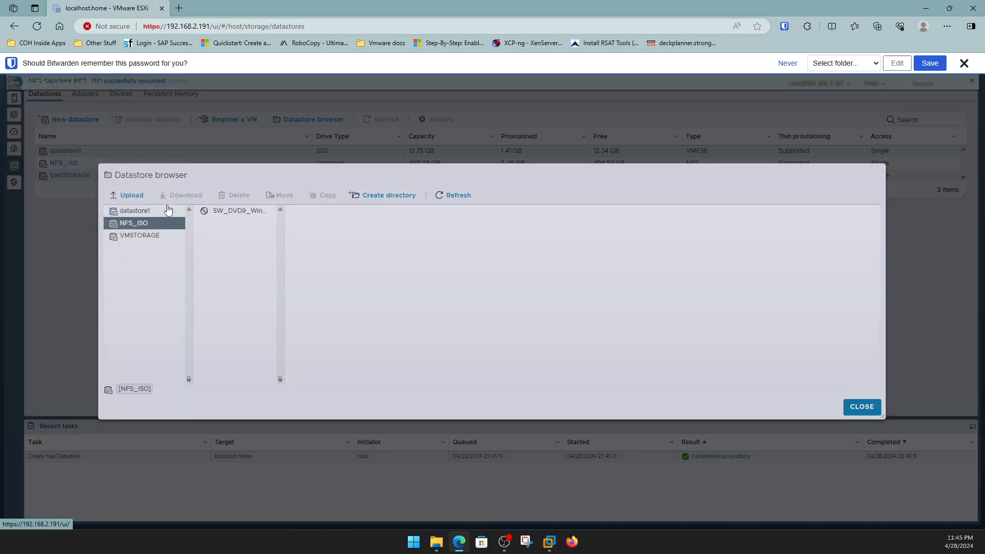
click(218, 215)
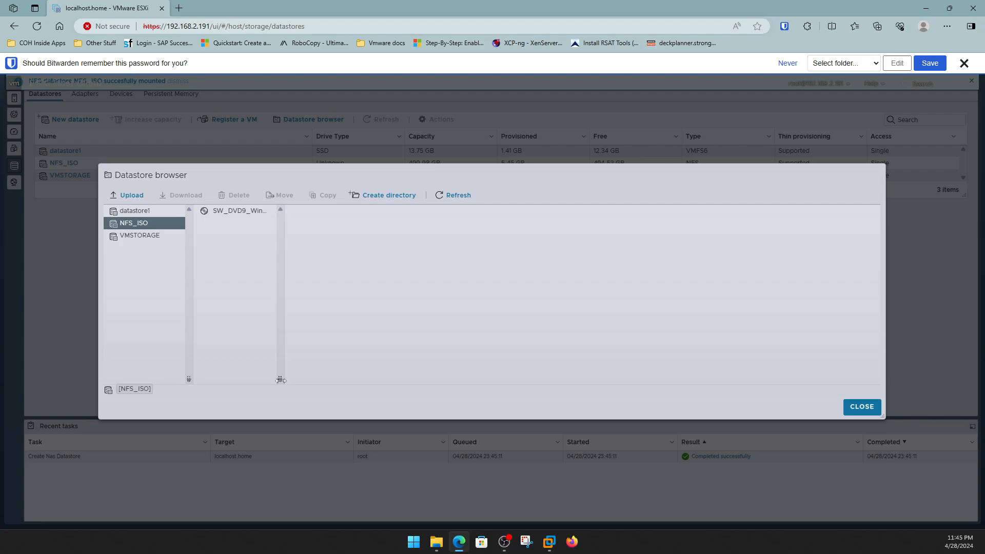
drag(281, 380, 486, 405)
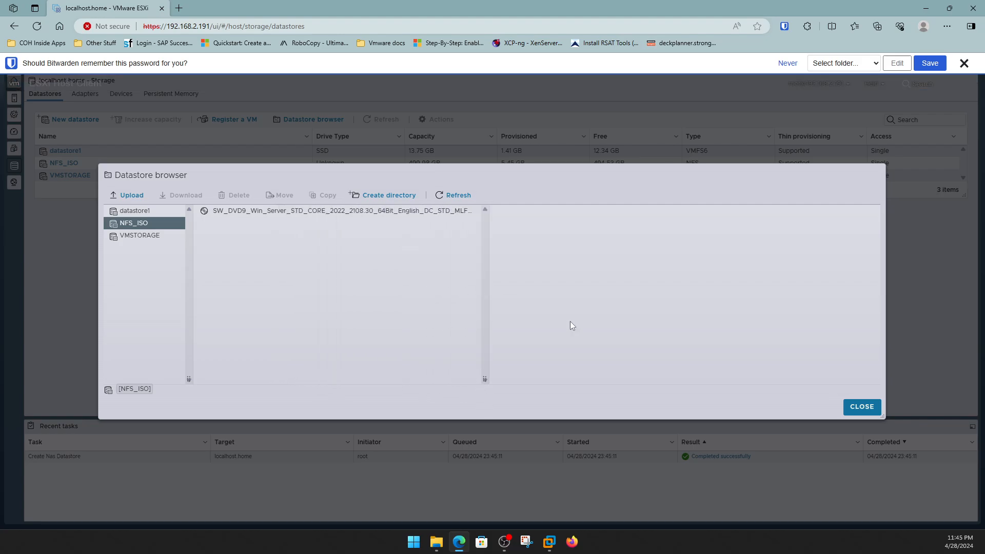
click(863, 407)
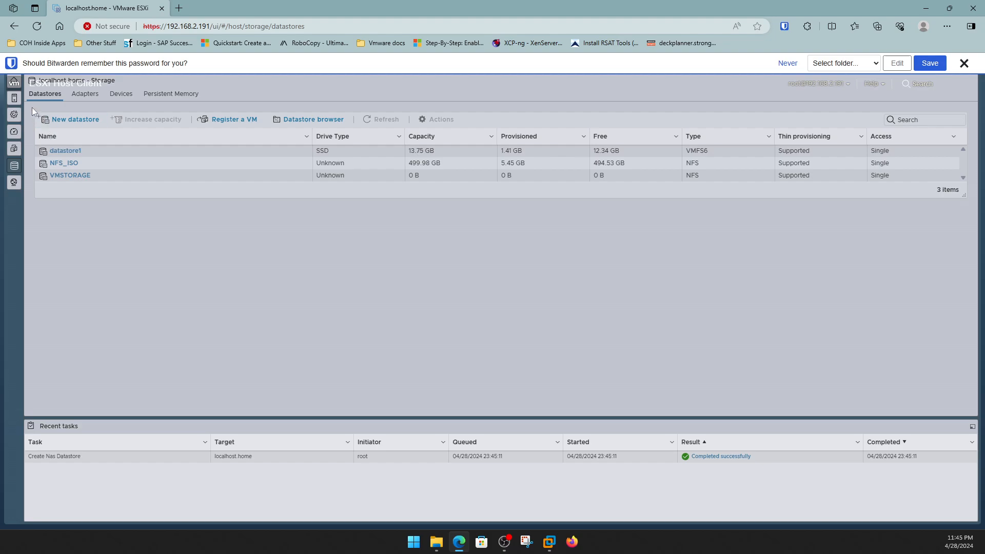
Close the stray VMware website, dismiss the save-password prompt, and expand the Navigator.
click(13, 82)
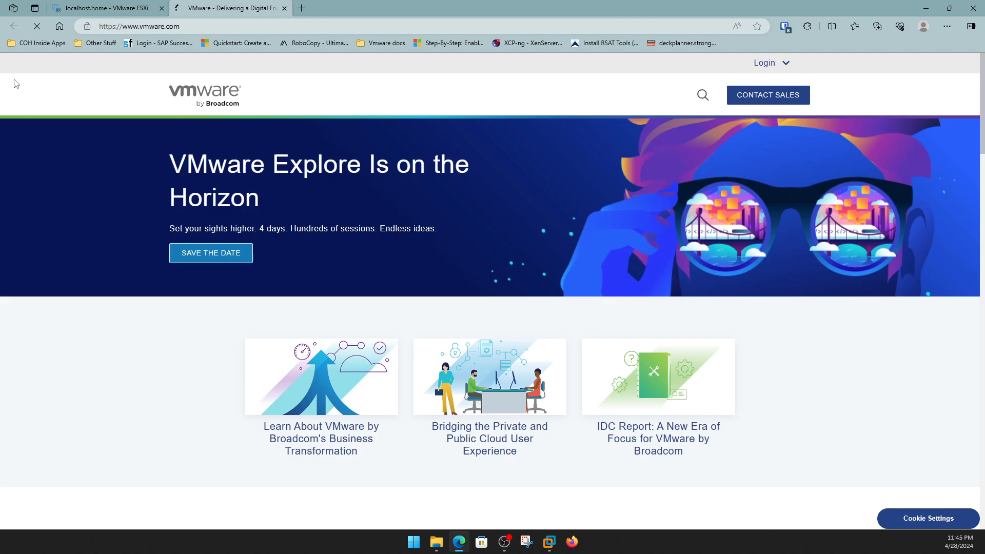
click(284, 9)
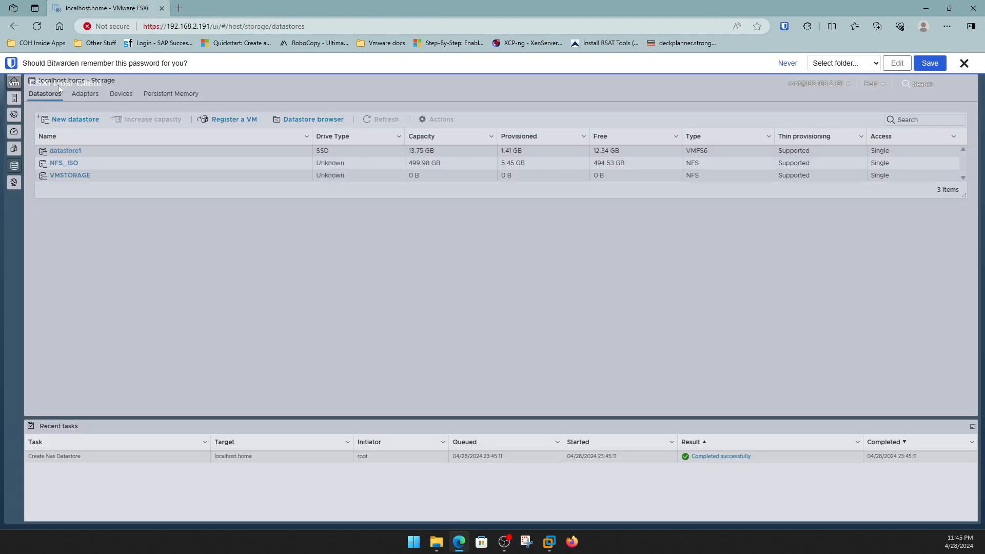
click(974, 65)
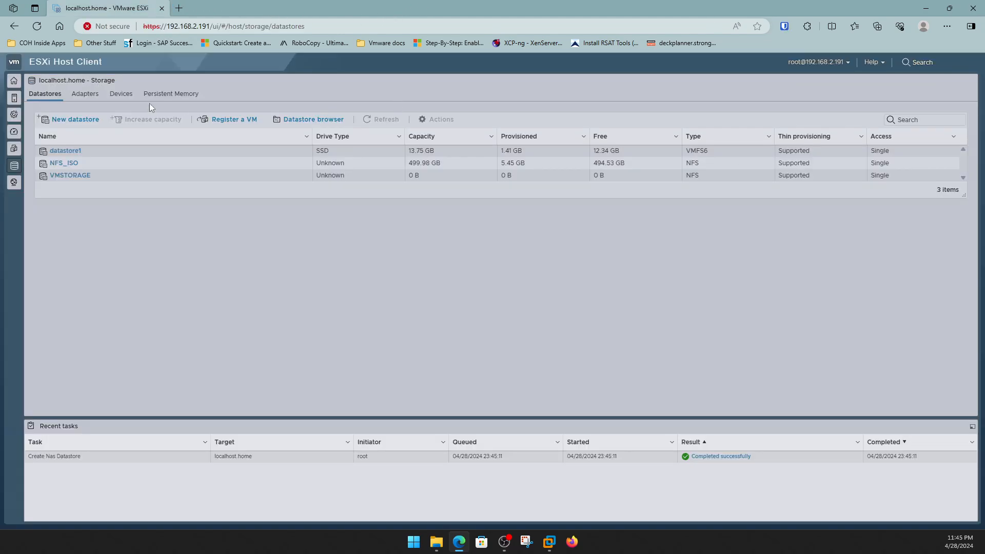
click(17, 83)
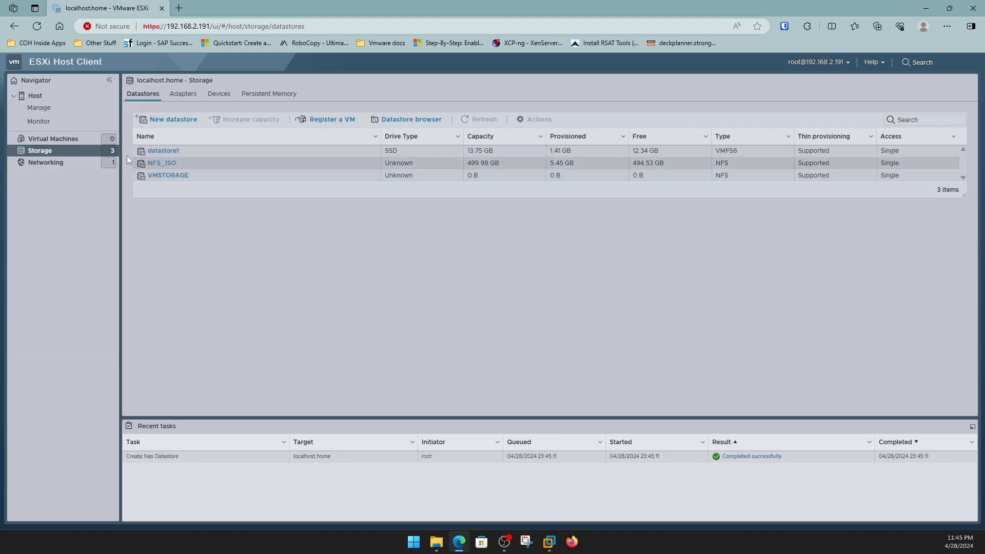
Start a new virtual machine with guest OS Windows, version Microsoft Windows Server 2022 (64-bit).
click(61, 139)
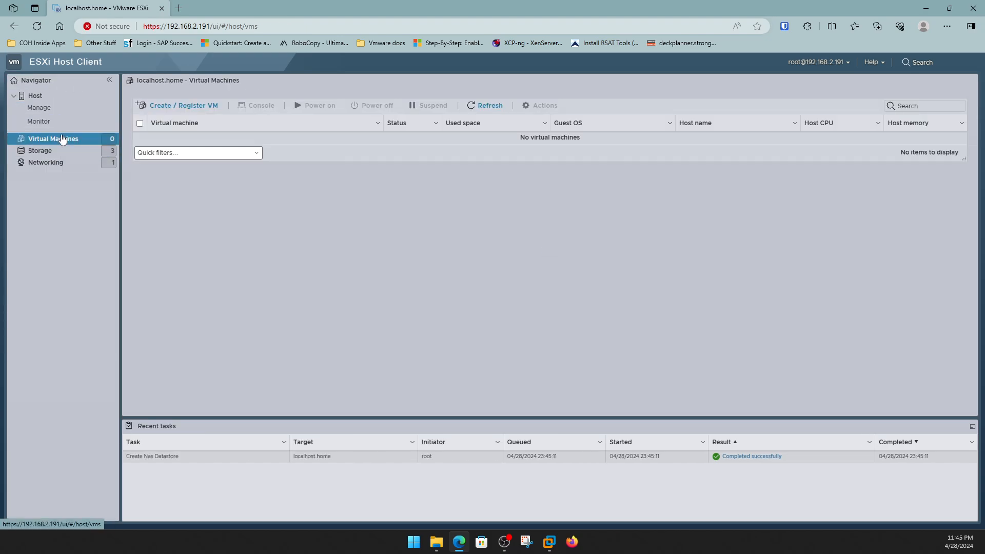
click(171, 108)
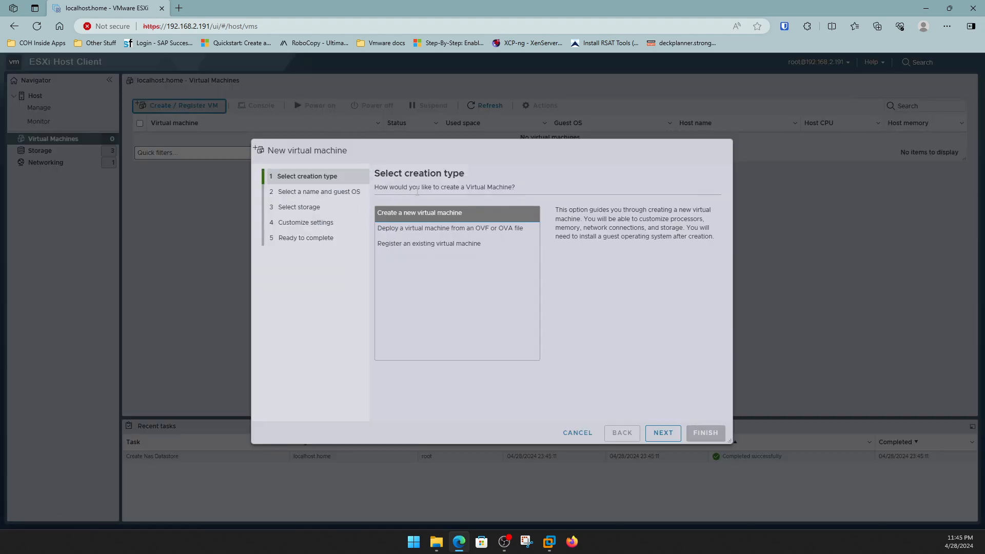
click(661, 436)
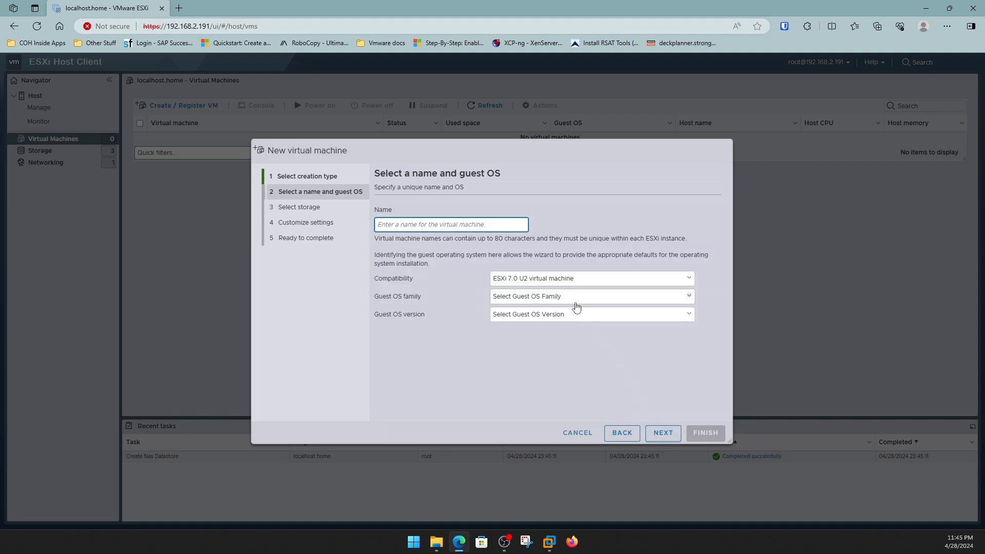
click(576, 303)
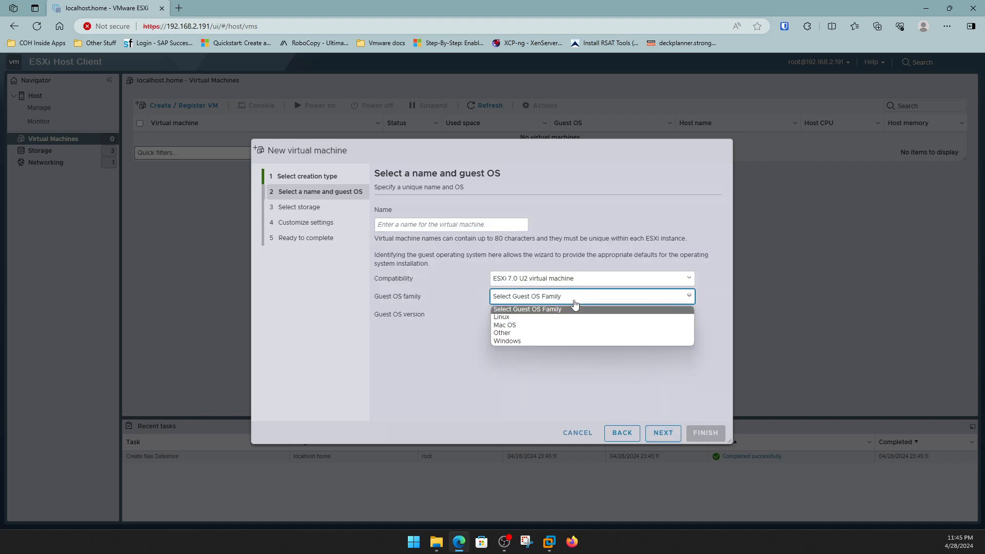
click(573, 341)
click(576, 316)
scroll(595, 421, down, 5)
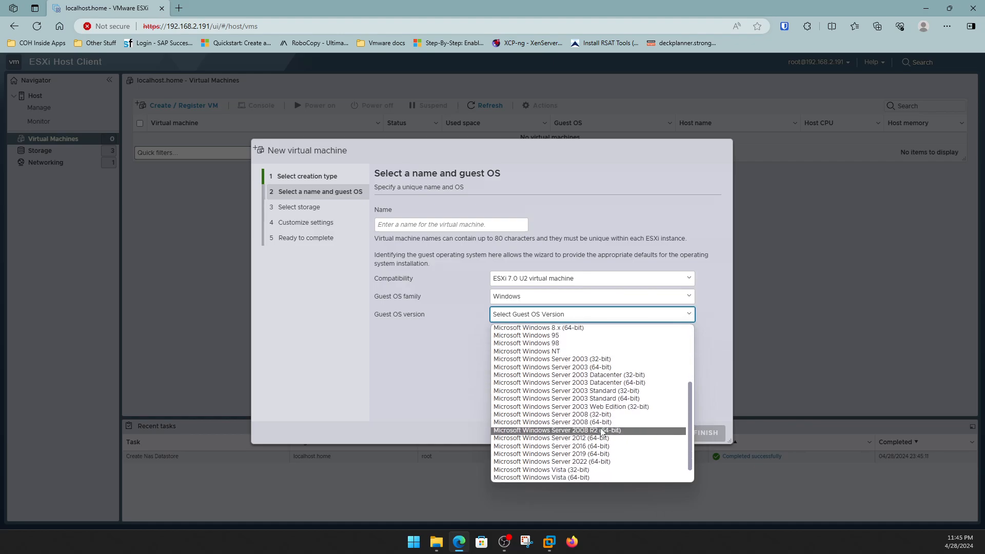
scroll(602, 431, down, 2)
click(598, 446)
Name the VM 'test' and store it on datastore1.
click(472, 226)
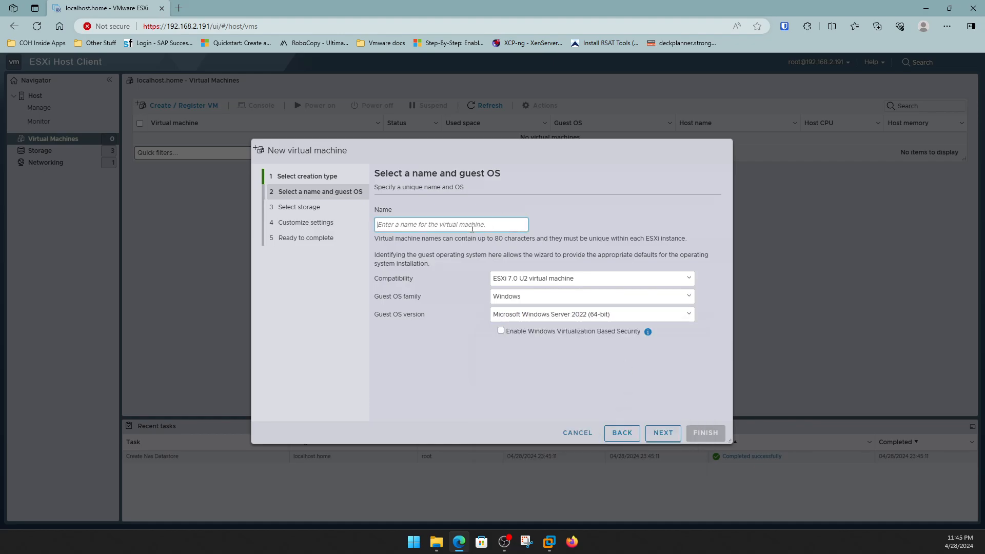
text(test)
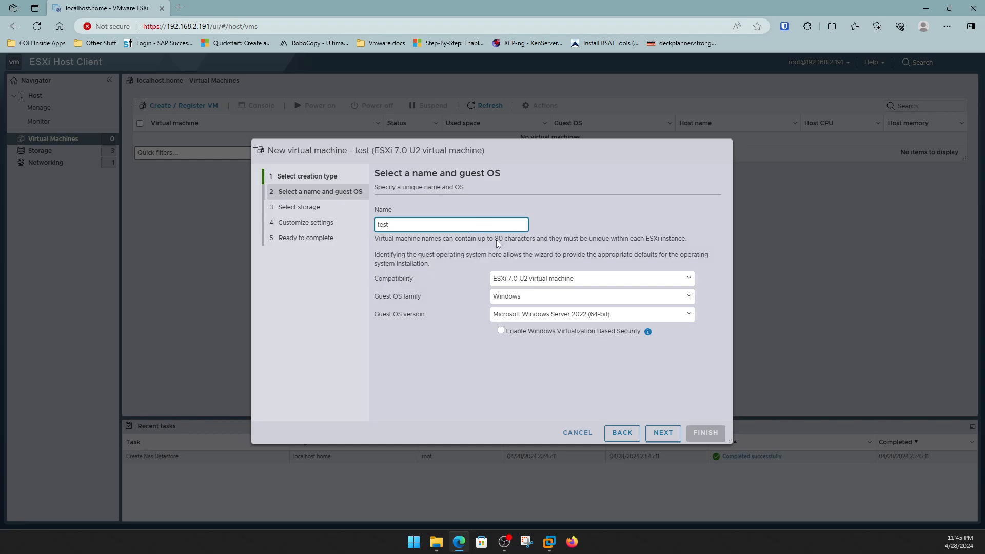
click(661, 435)
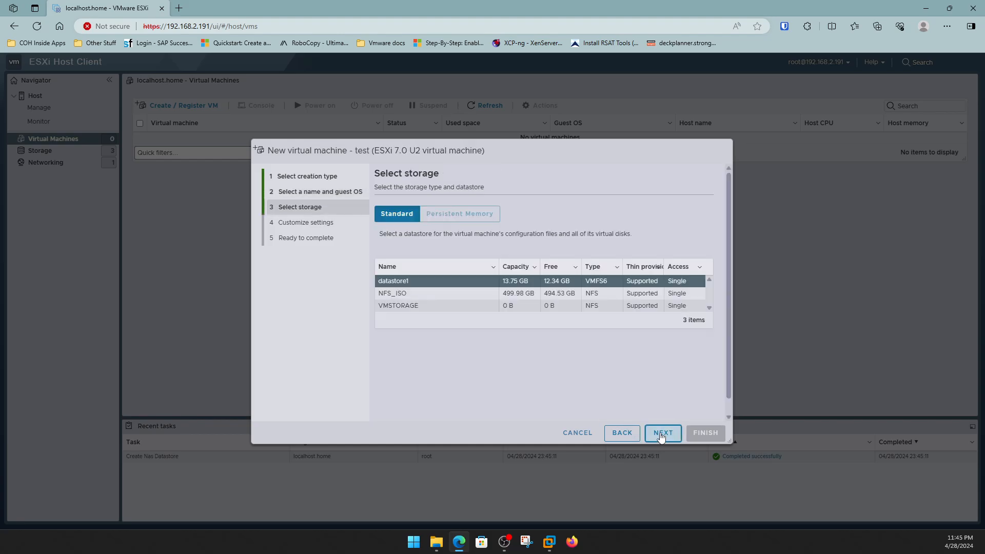
click(413, 307)
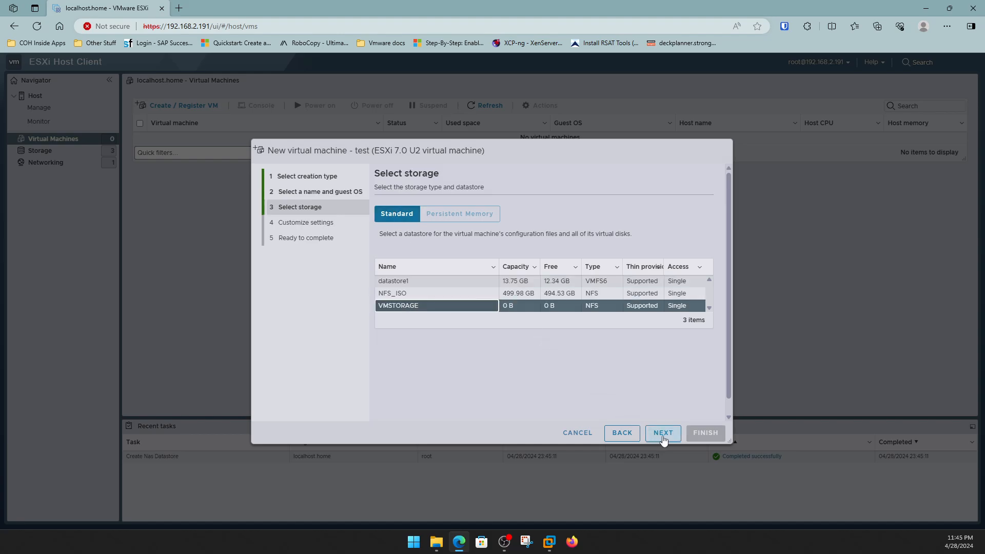
click(425, 282)
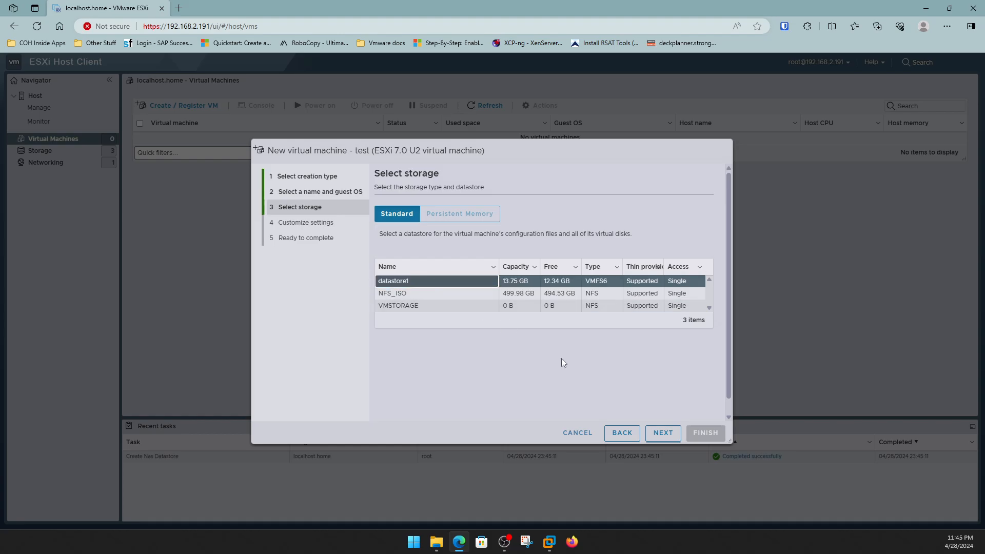
click(657, 428)
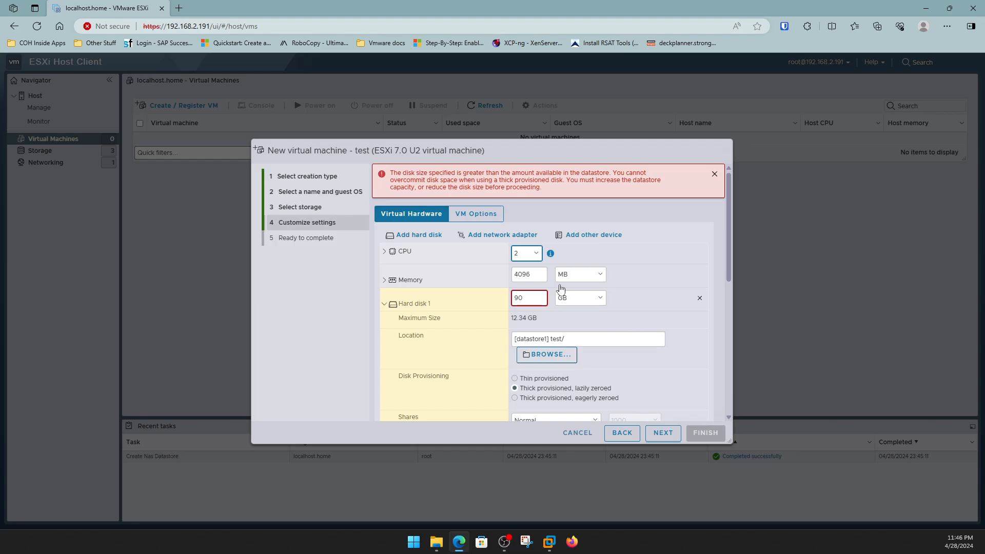
Attach the Windows Server 2022 ISO from NFS_ISO to the CD/DVD drive.
scroll(462, 374, down, 2)
scroll(462, 349, down, 1)
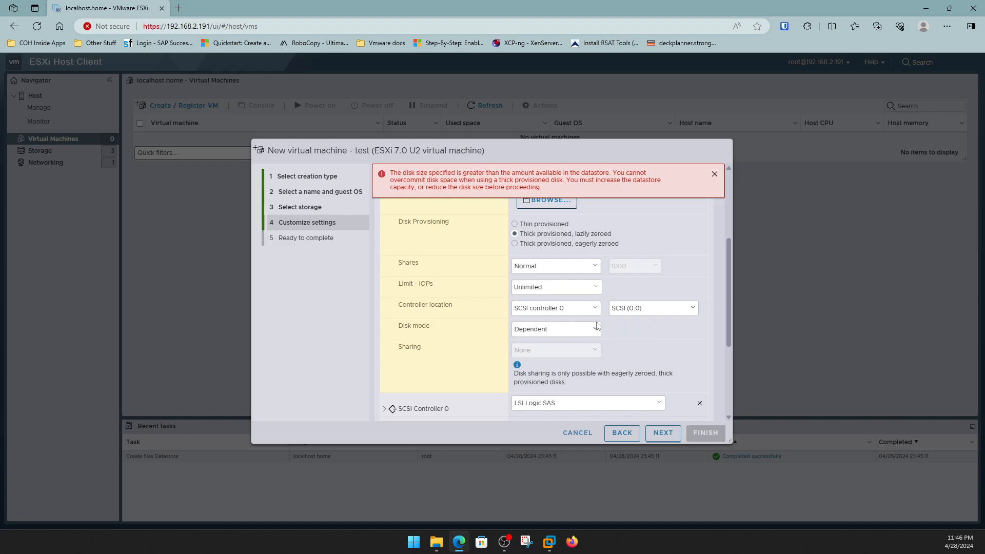
scroll(488, 330, up, 2)
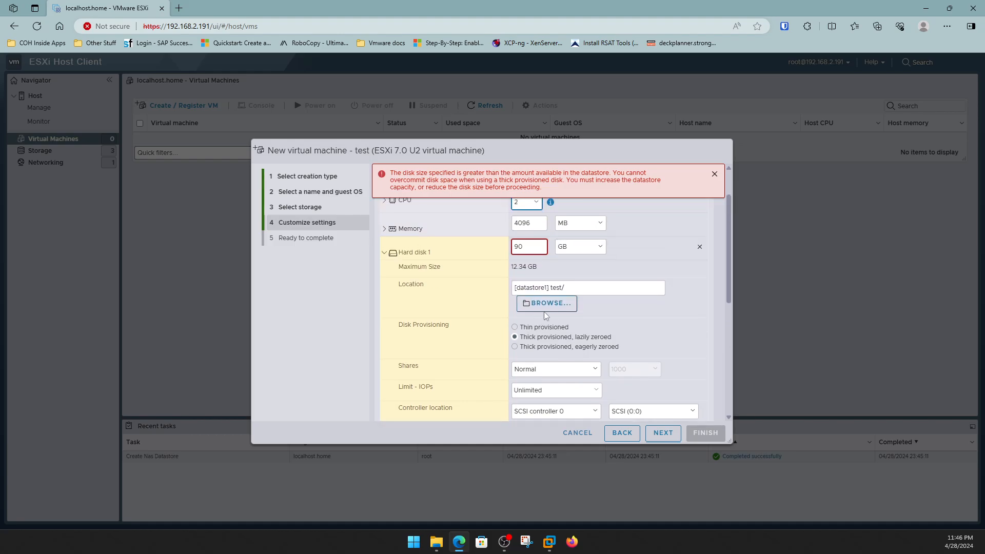
scroll(507, 315, down, 3)
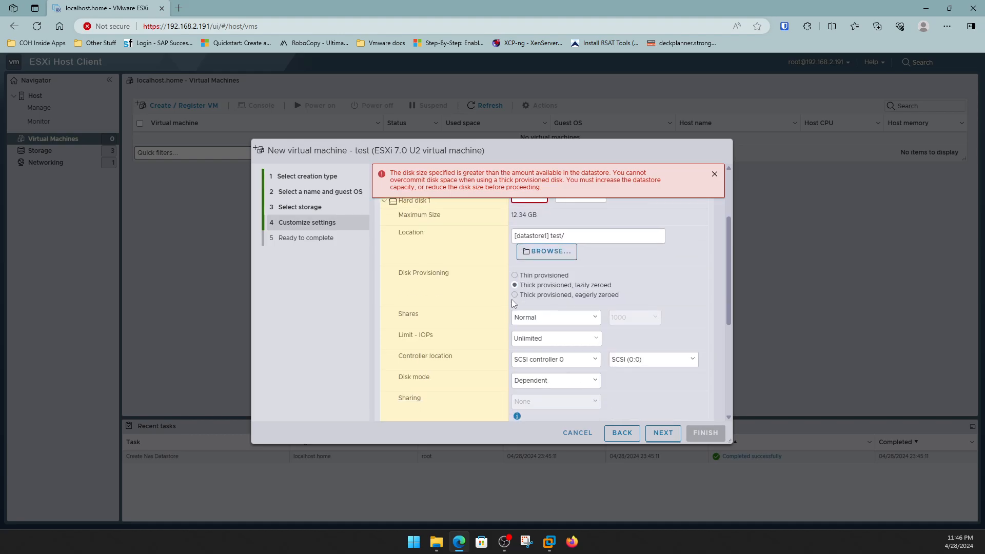
scroll(519, 350, down, 2)
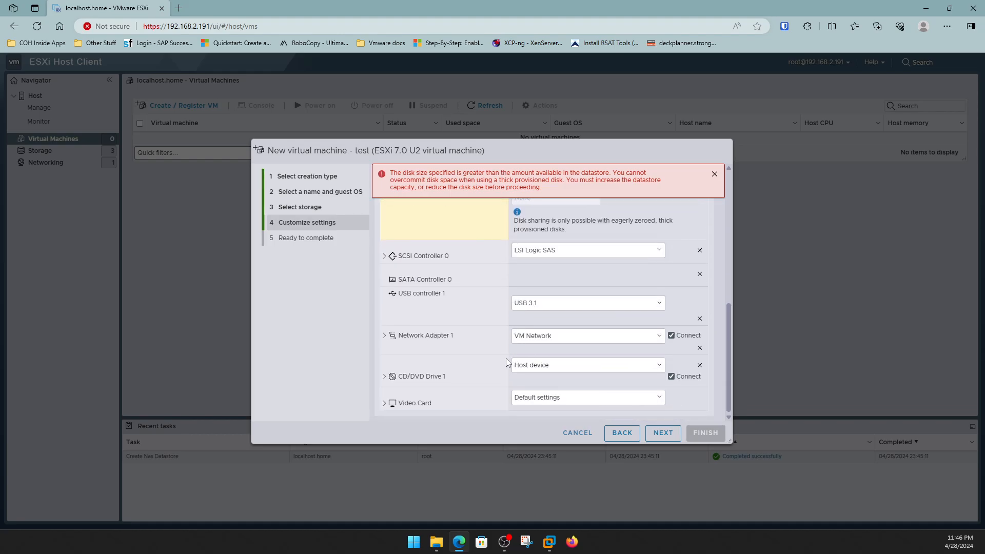
click(564, 365)
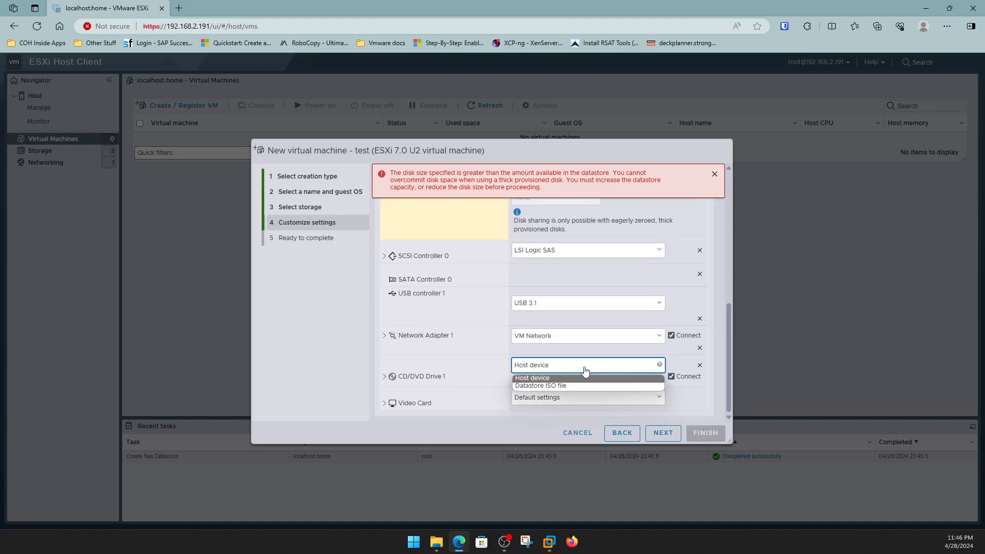
click(565, 388)
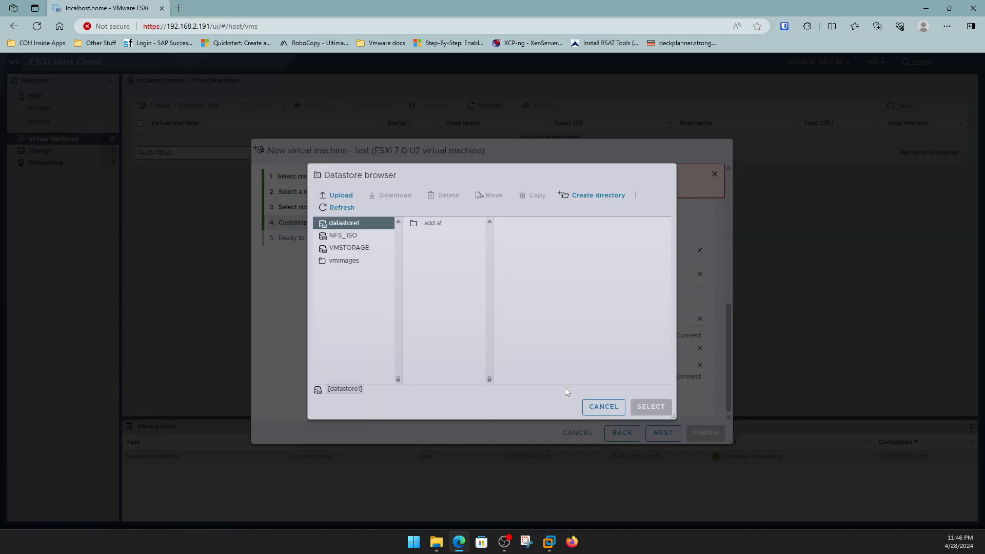
click(347, 235)
click(428, 226)
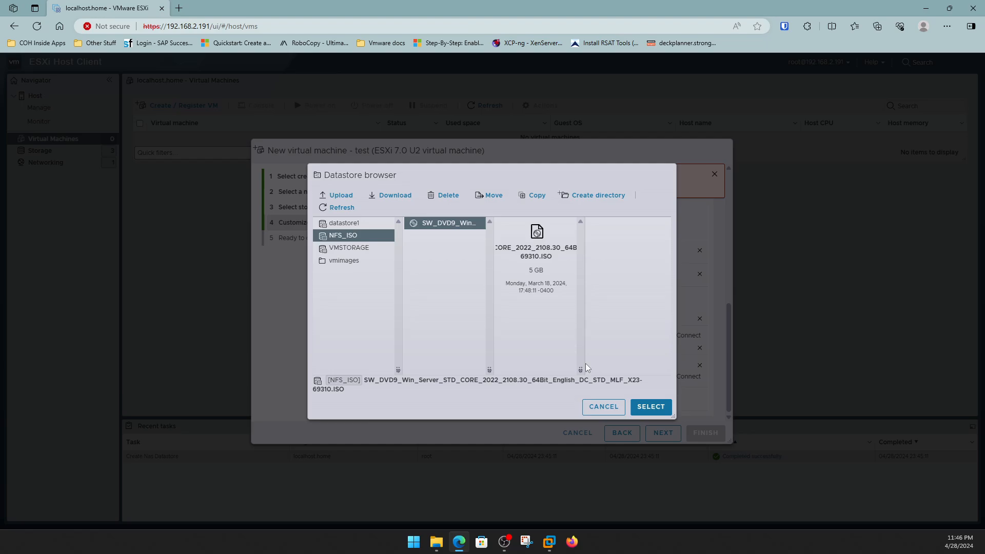
click(644, 407)
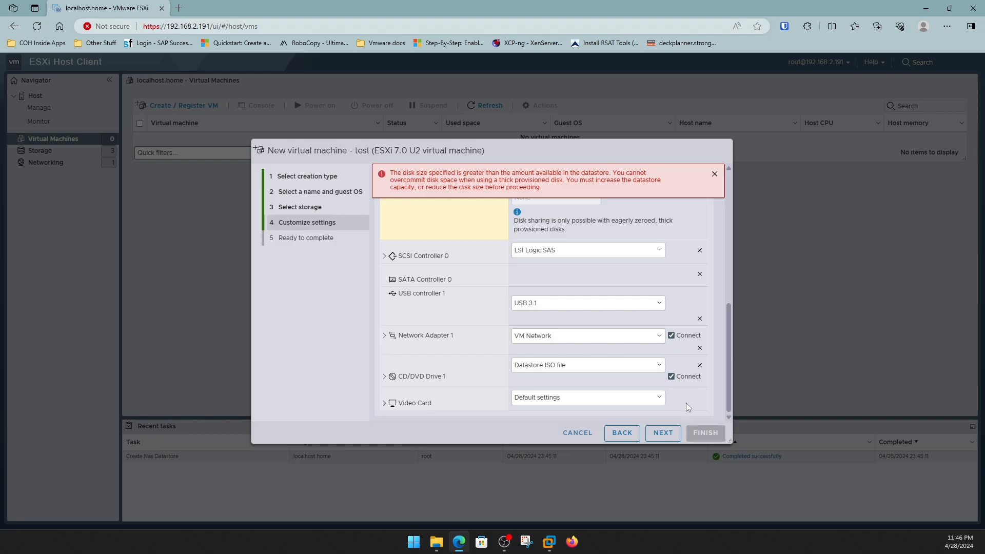
Switch the CD/DVD drive to Host device and try to continue the wizard.
click(671, 377)
click(646, 365)
click(645, 378)
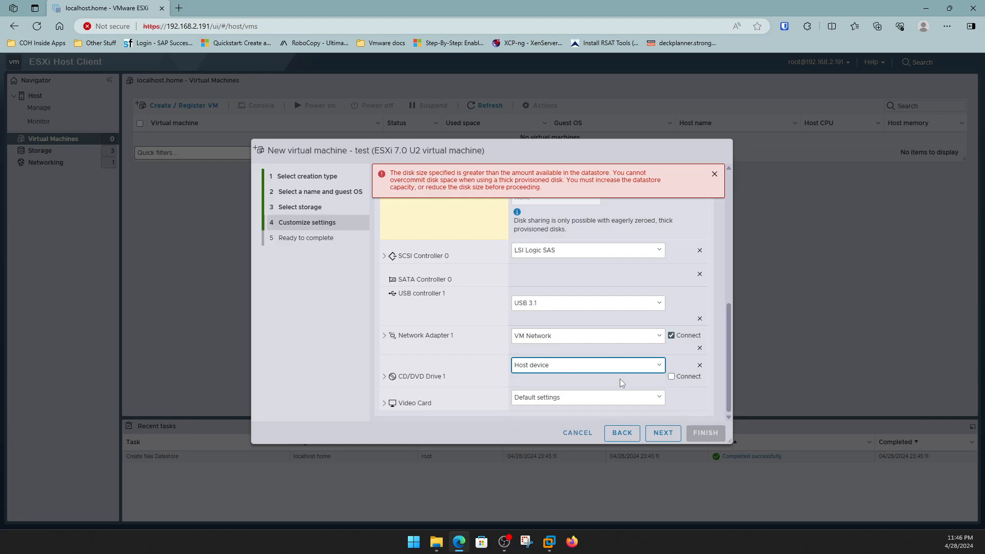
click(664, 434)
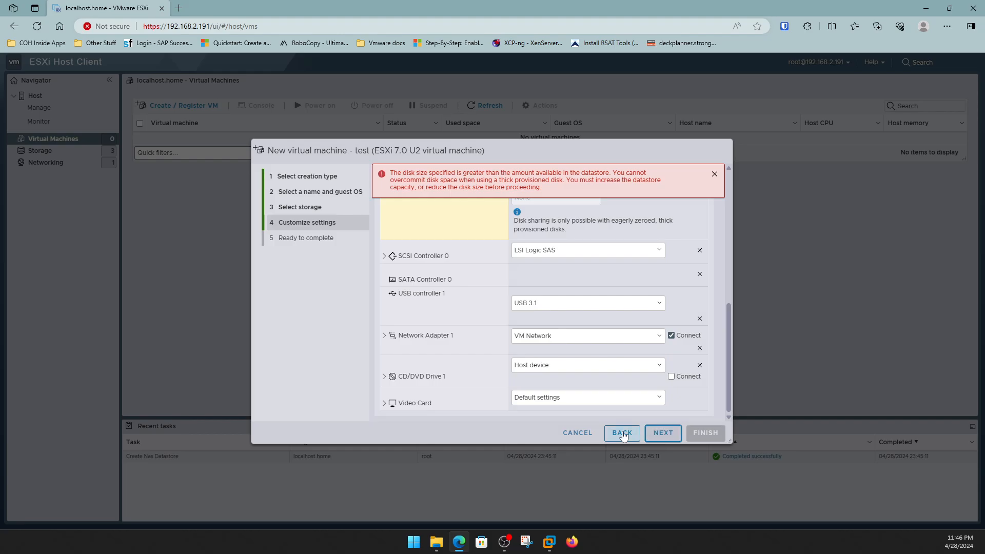
Cancel the new VM wizard and restore the browser to a smaller, repositioned window.
click(597, 434)
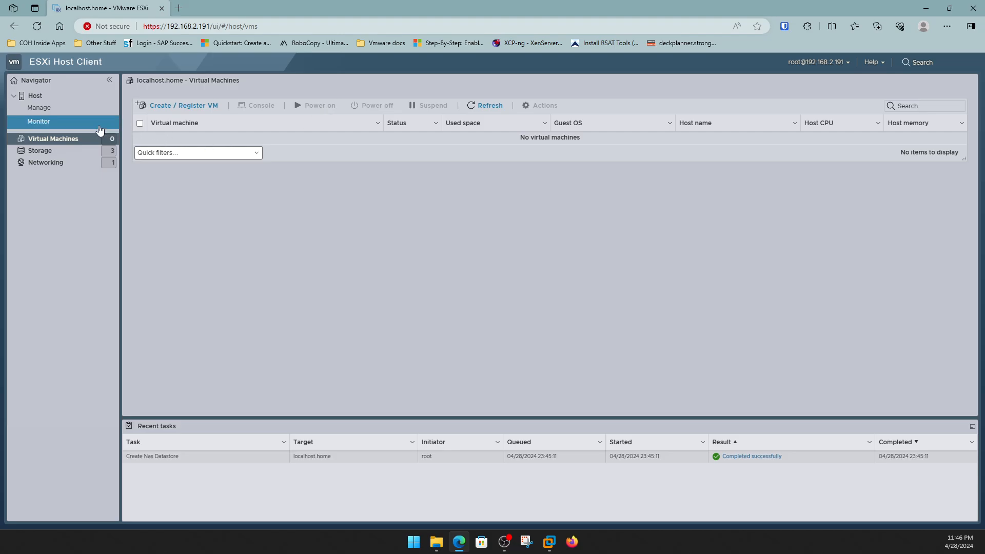
double_click(246, 6)
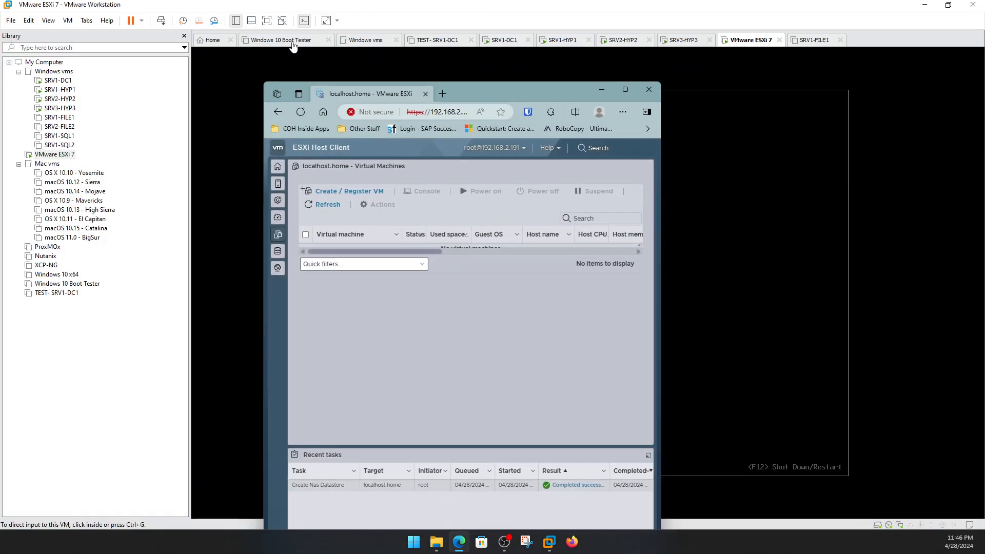
drag(474, 84, 664, 52)
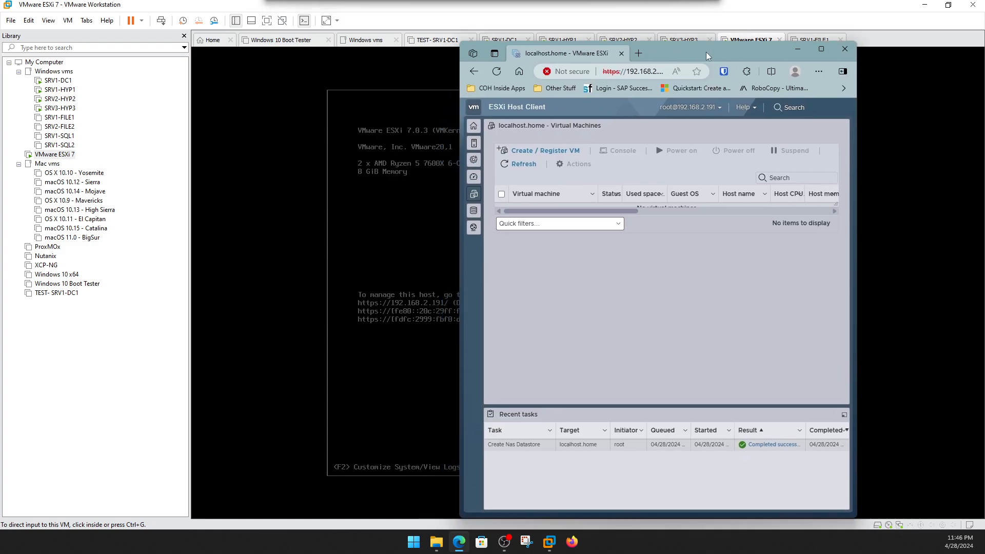
drag(857, 44, 976, 114)
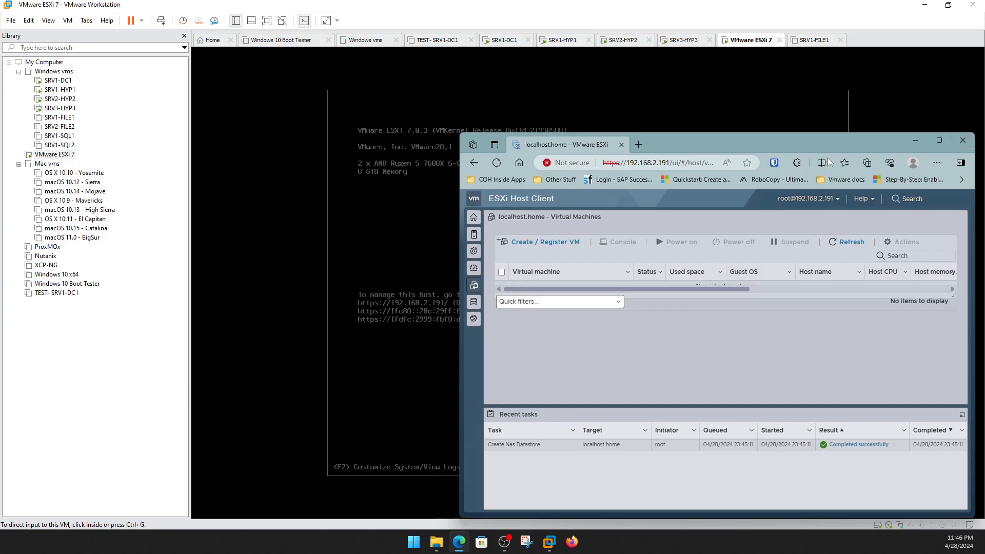
drag(787, 146, 725, 110)
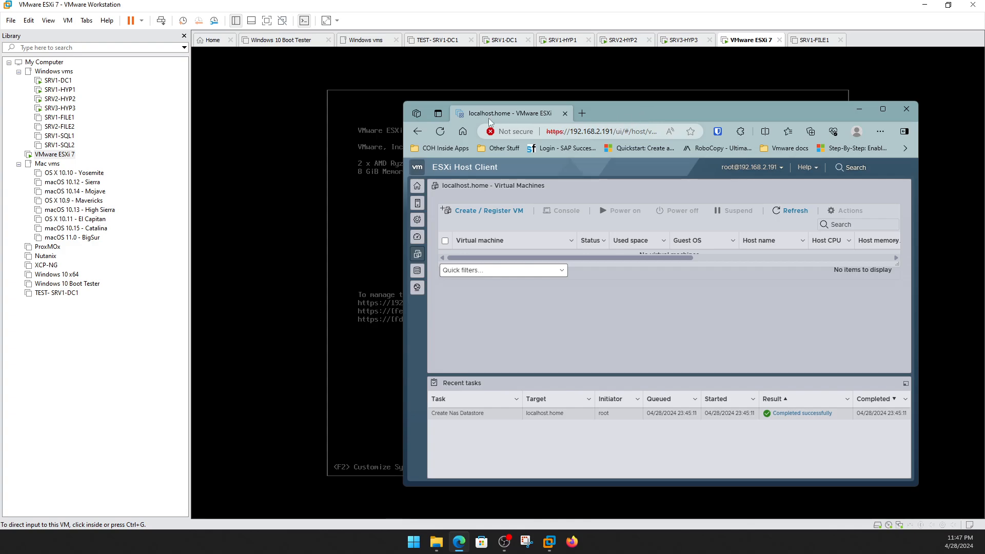
drag(670, 106, 548, 70)
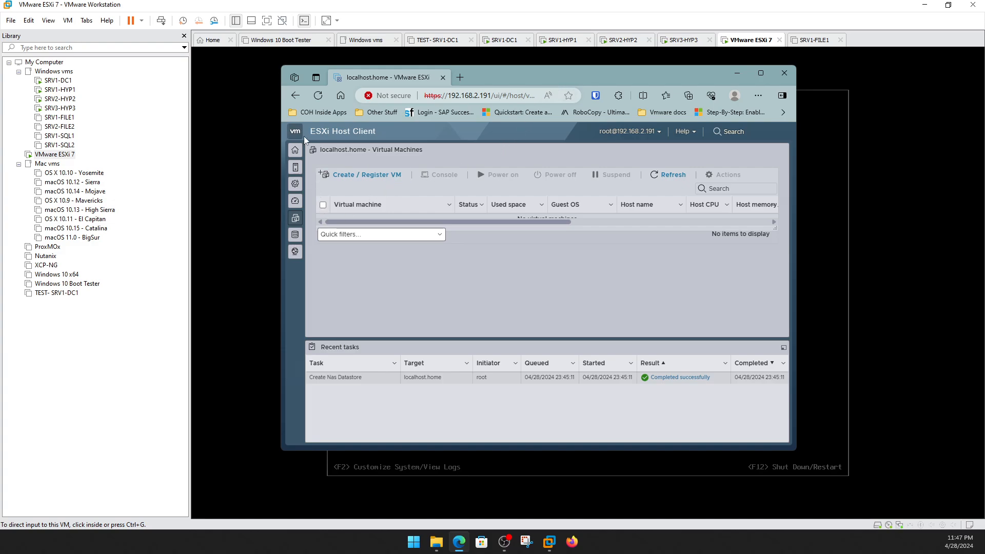
Browse NFS_ISO in the datastore list to check the ISO, then minimize the browser.
click(295, 149)
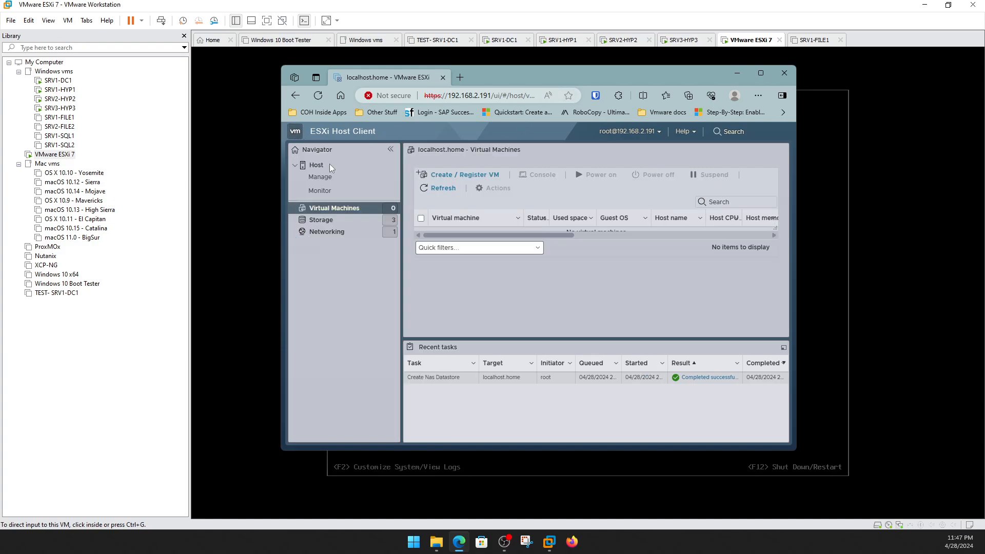
click(334, 220)
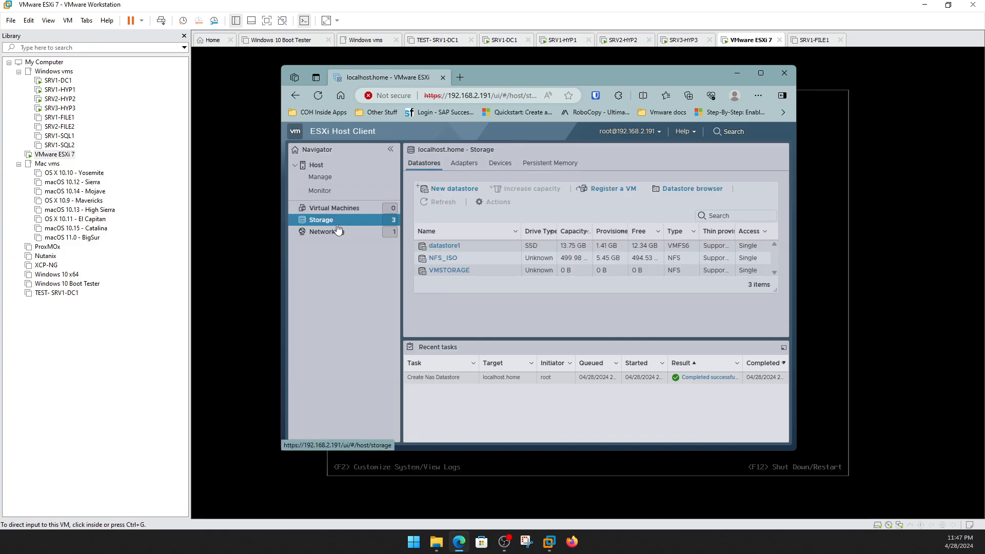
right_click(433, 260)
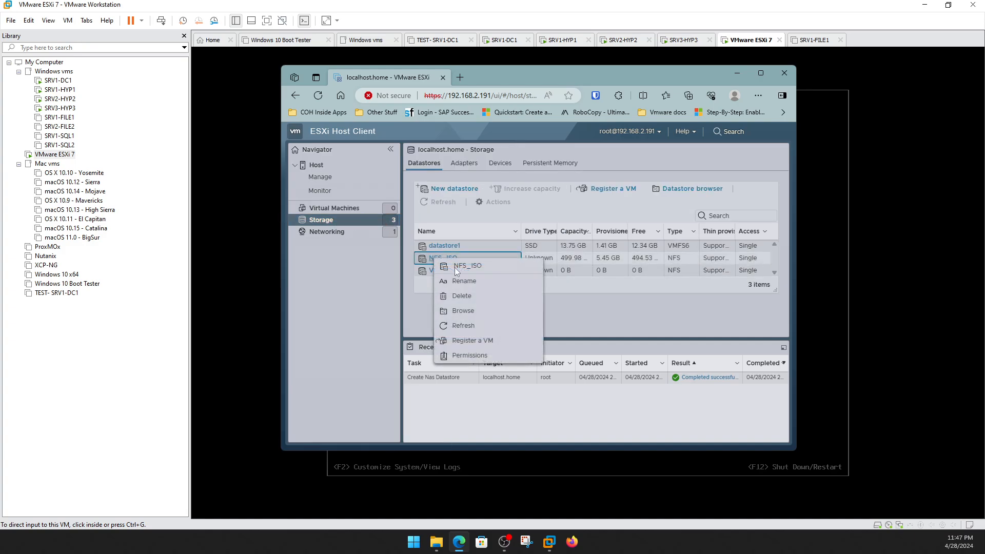
click(478, 317)
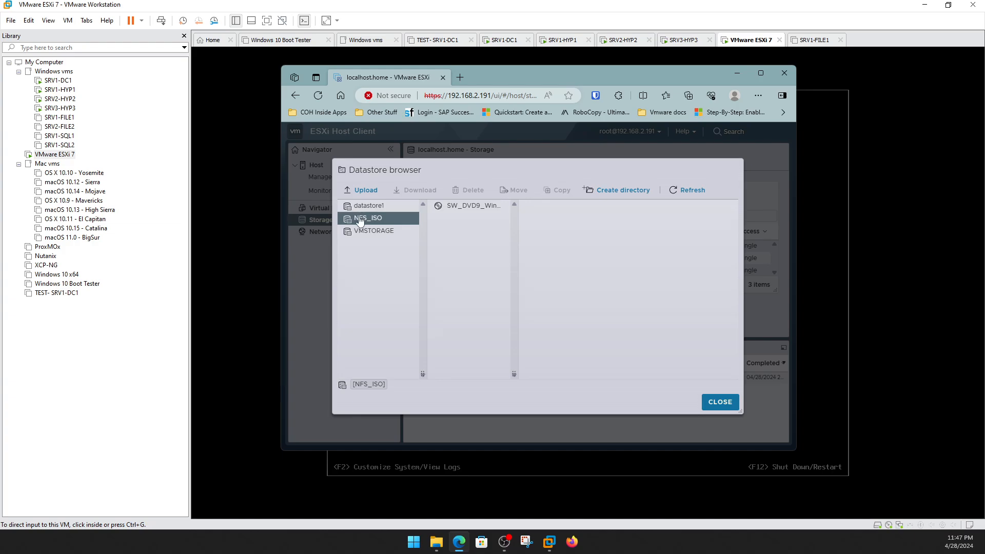
click(720, 403)
drag(511, 76, 545, 88)
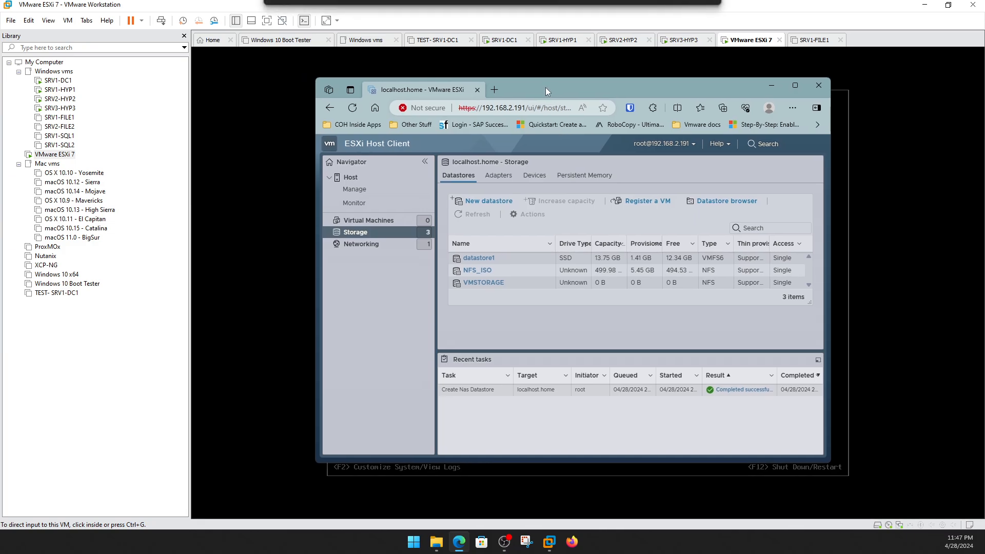
click(769, 84)
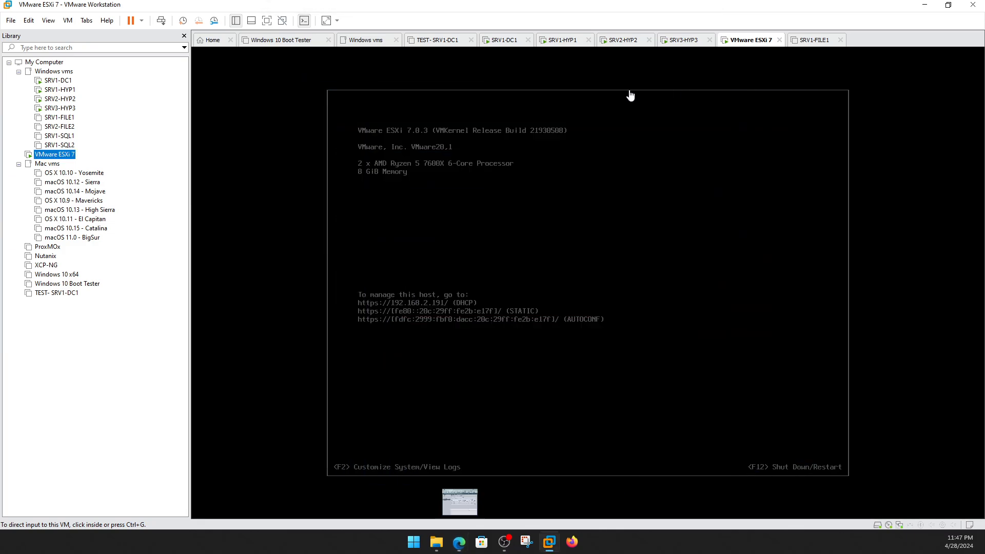
Open SRV1-DC1, check the ISO in E:\NFSDISK1, and close the STUFF (E:) window.
click(63, 84)
double_click(62, 84)
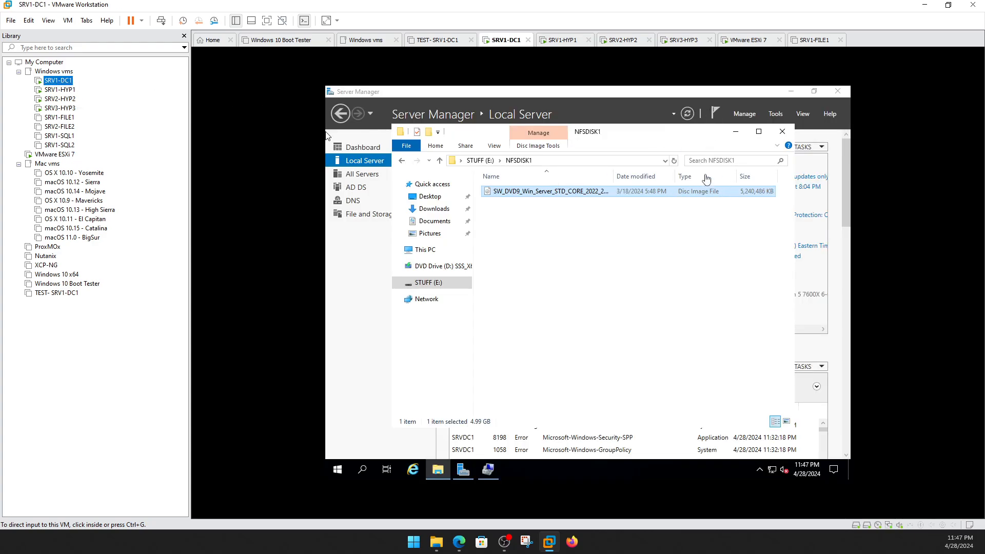
click(480, 160)
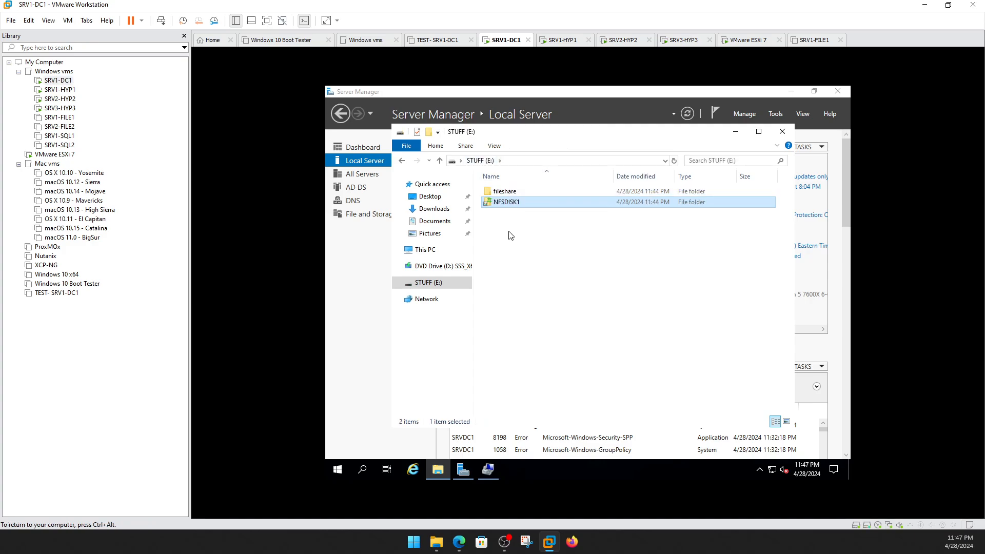
key(Up)
double_click(514, 203)
click(482, 160)
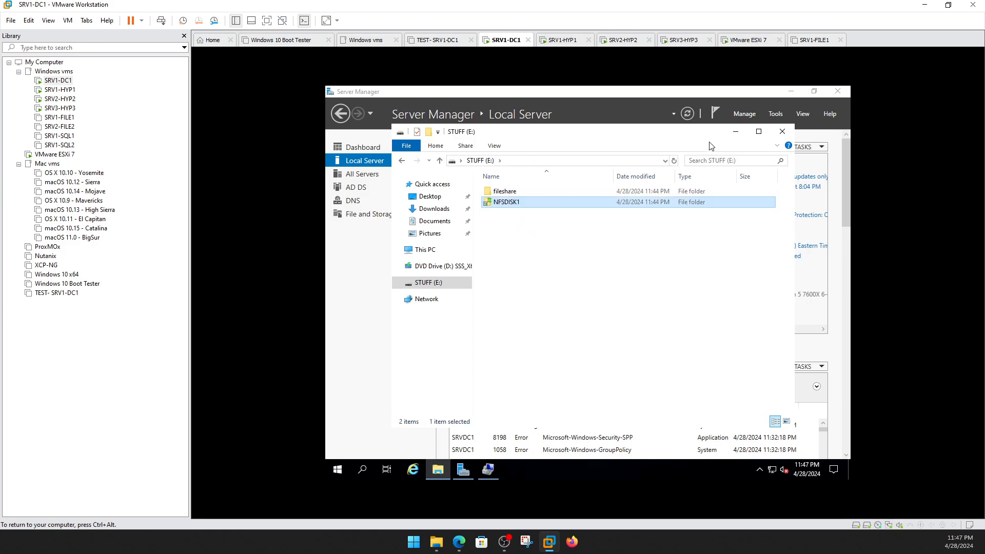
click(783, 133)
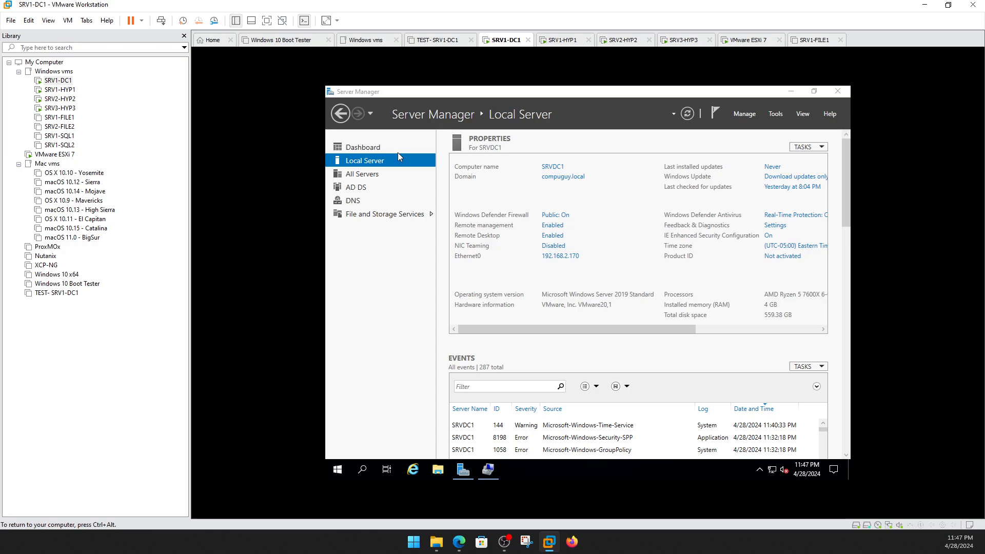
Go to File and Storage Services and show its empty iSCSI virtual disks page.
click(362, 216)
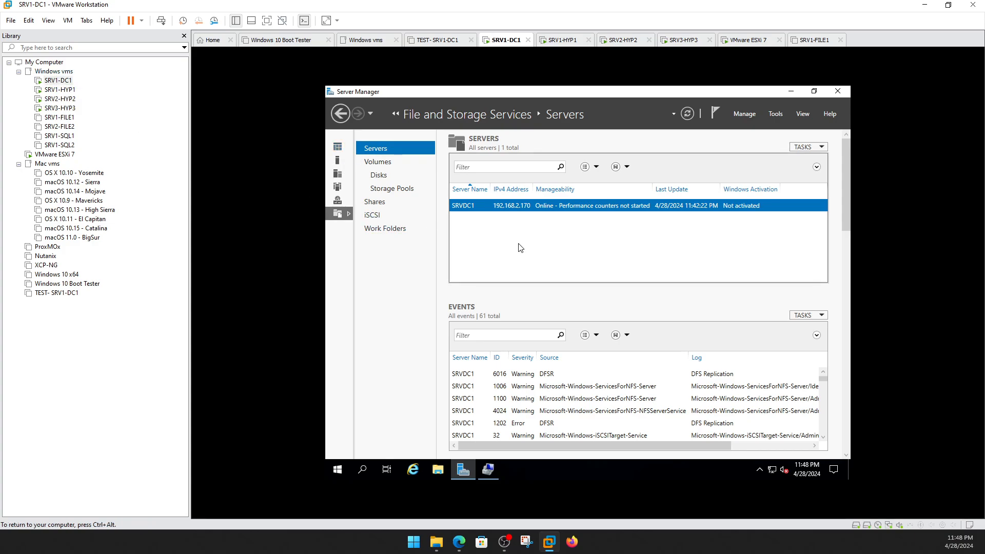
click(368, 218)
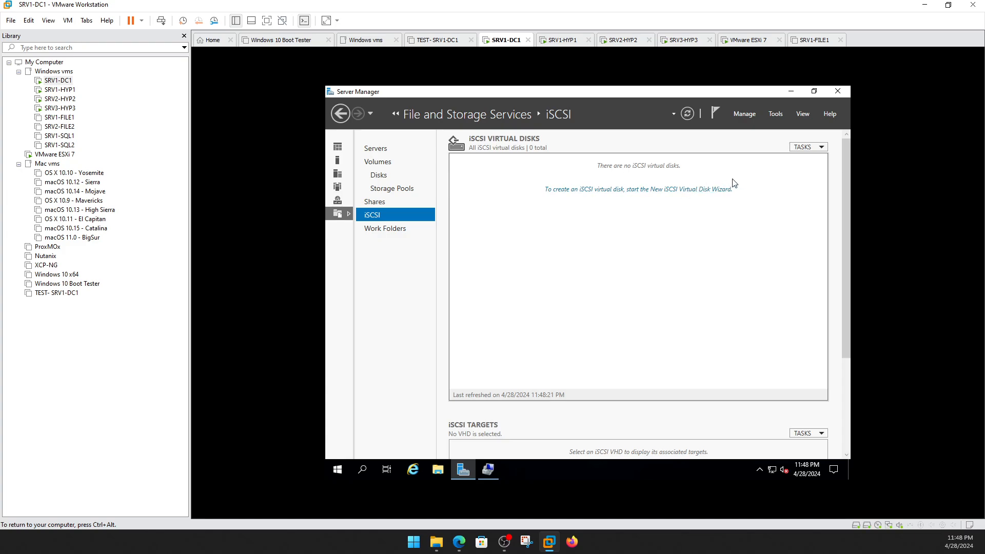
In the New iSCSI Virtual Disk wizard, choose volume E:, name it Disk1, enter 50 GB.
click(603, 189)
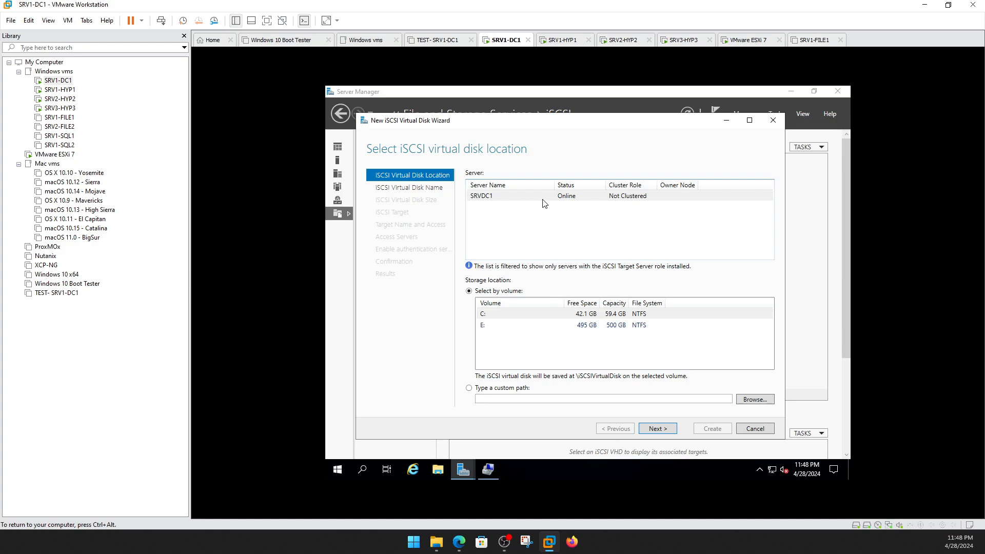
click(483, 327)
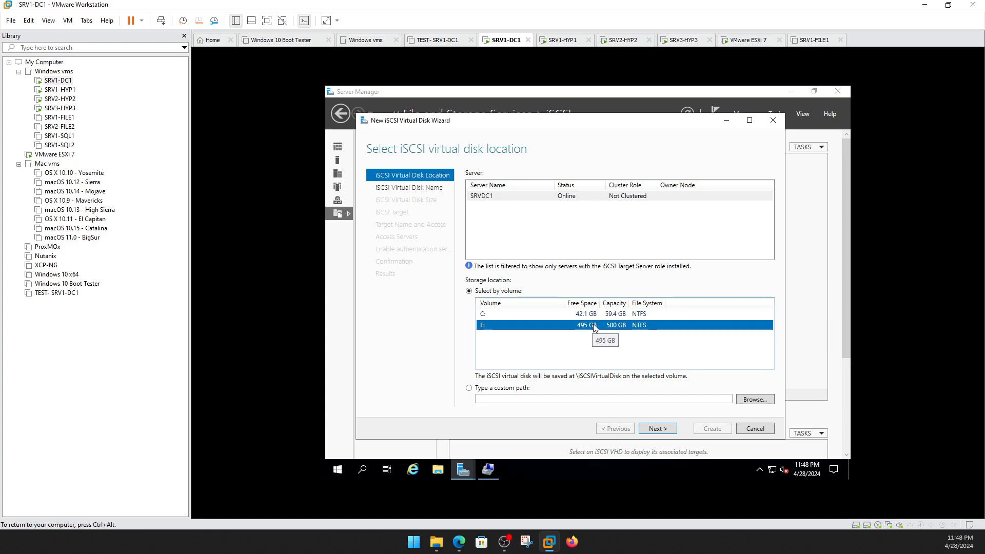
click(667, 430)
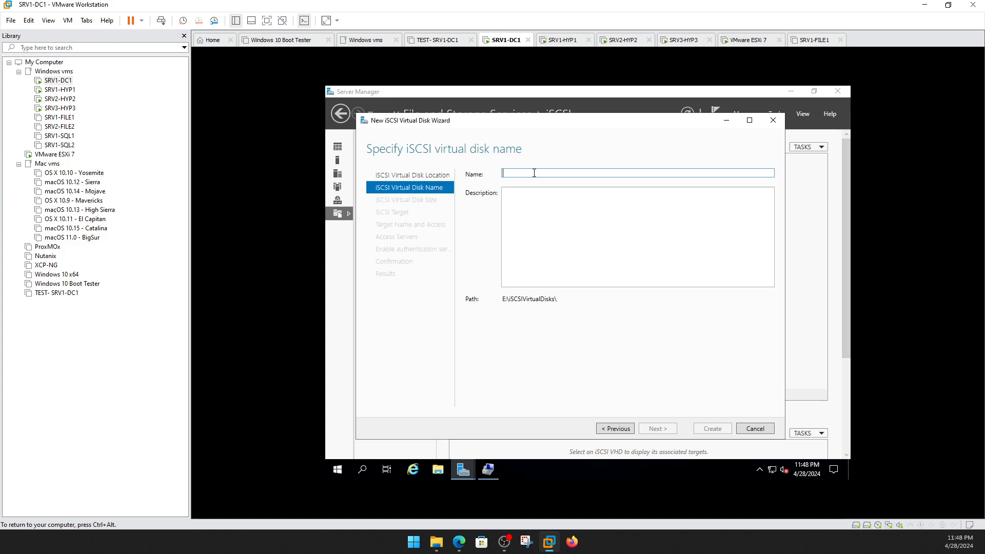
text(Disk1)
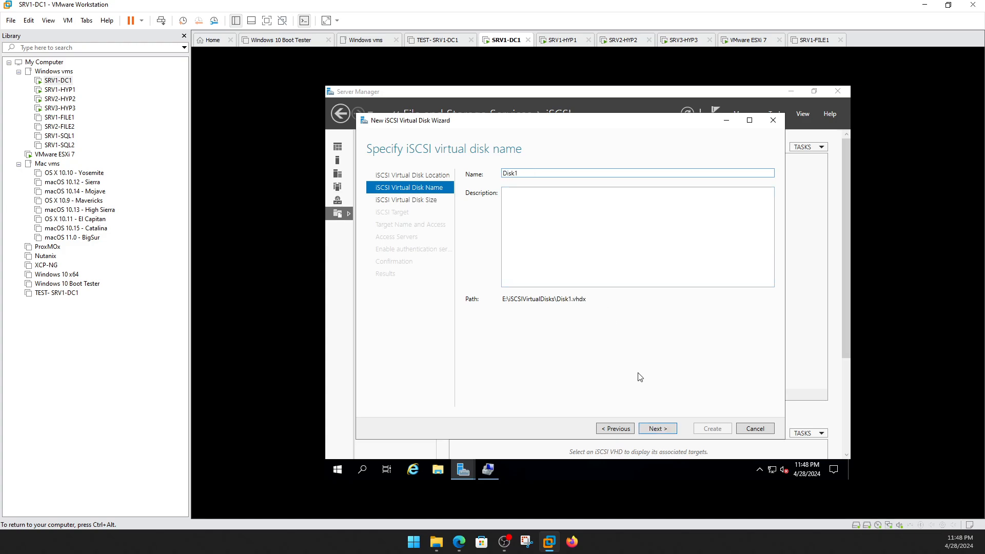
click(657, 428)
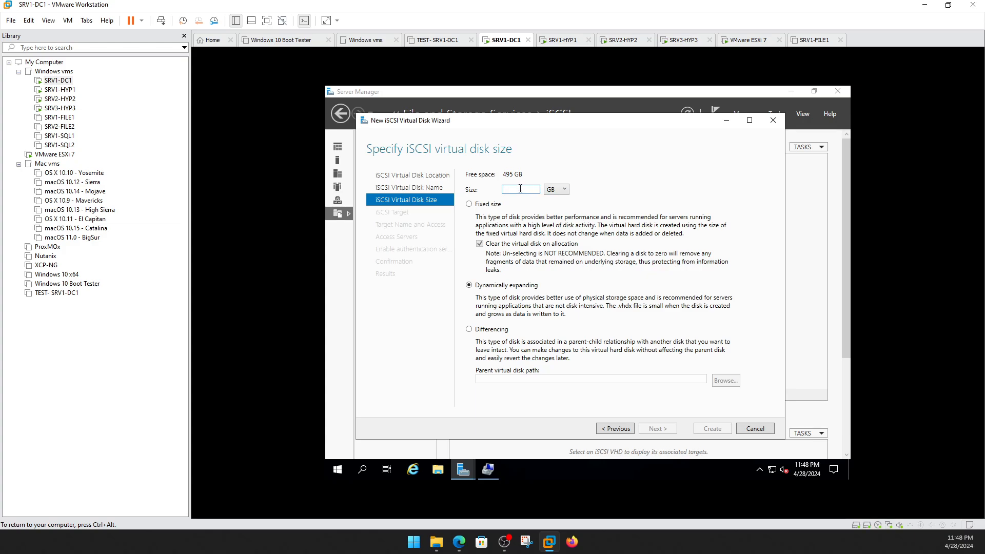
text(50)
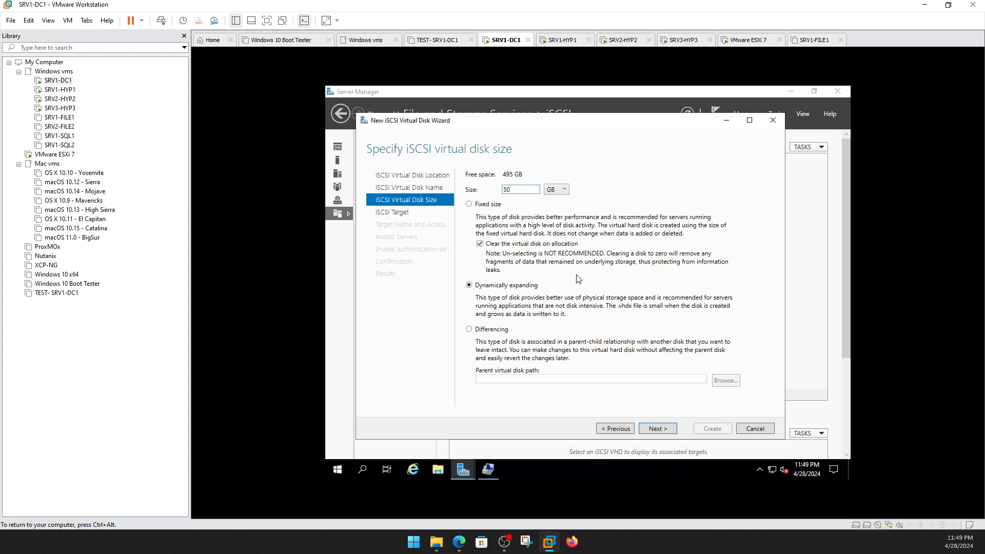
Keep the 50 GB size and assign Disk1 to a new iSCSI target named iSCSI1.
click(662, 431)
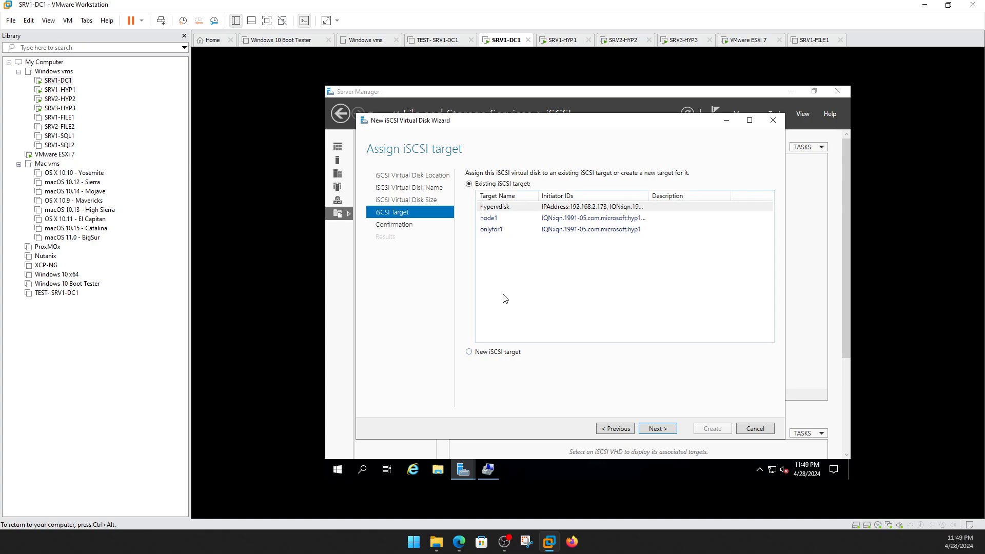
click(469, 353)
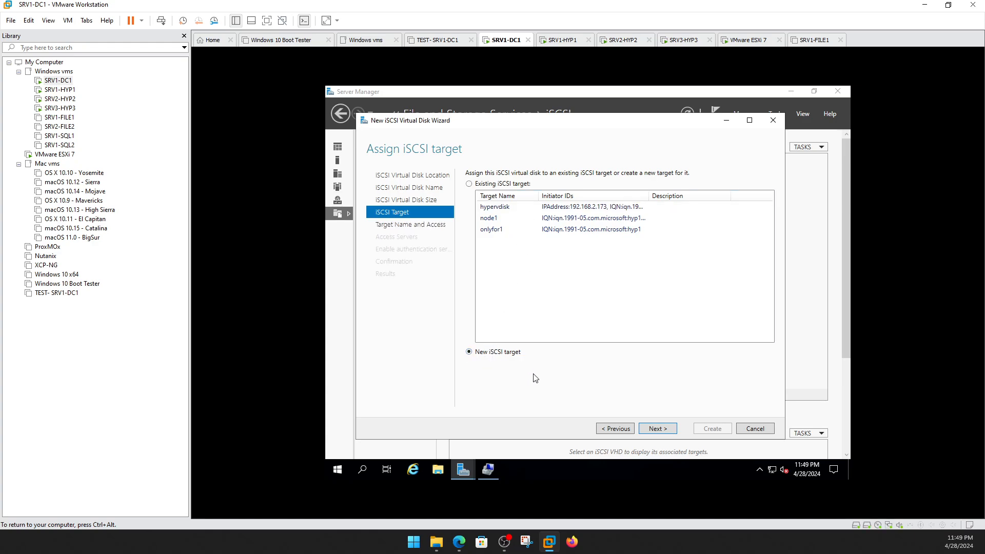
click(648, 429)
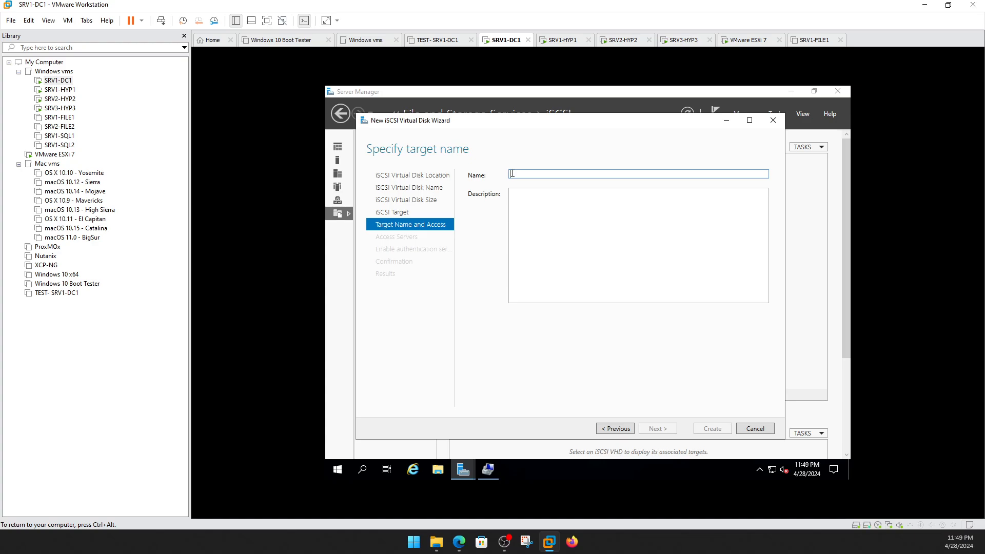
text(iSCSI1)
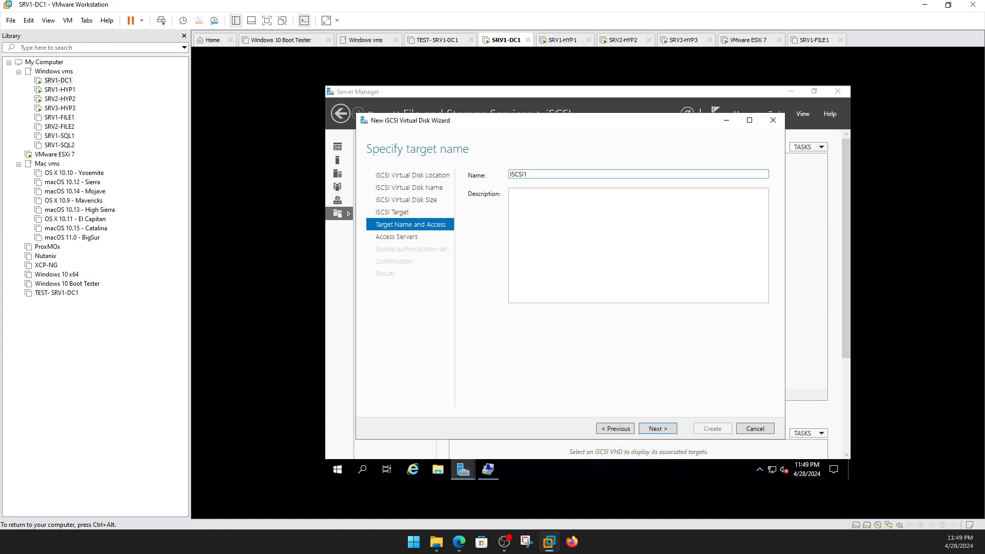
click(661, 427)
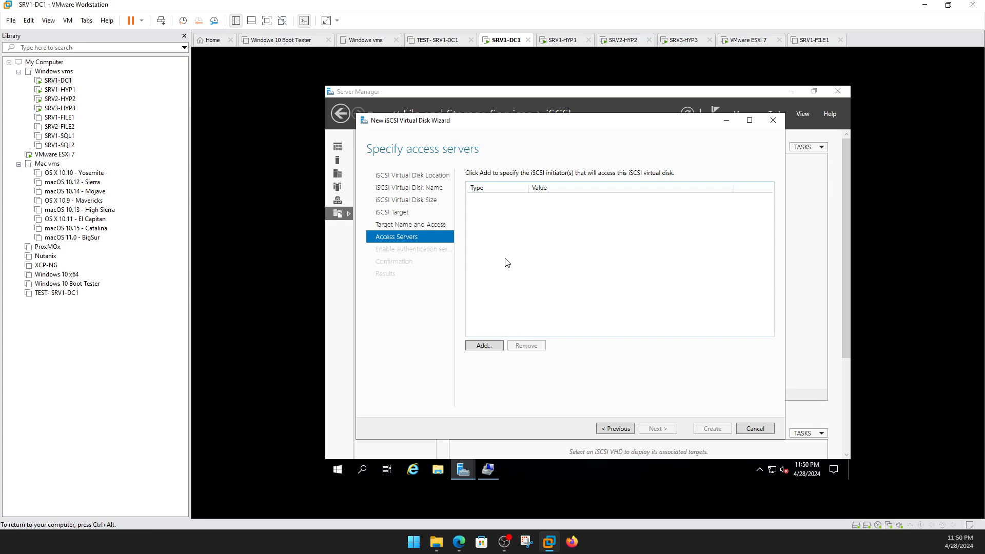
Add HYP1, found by a directory search for 'HY', as the allowed IQN initiator.
click(483, 346)
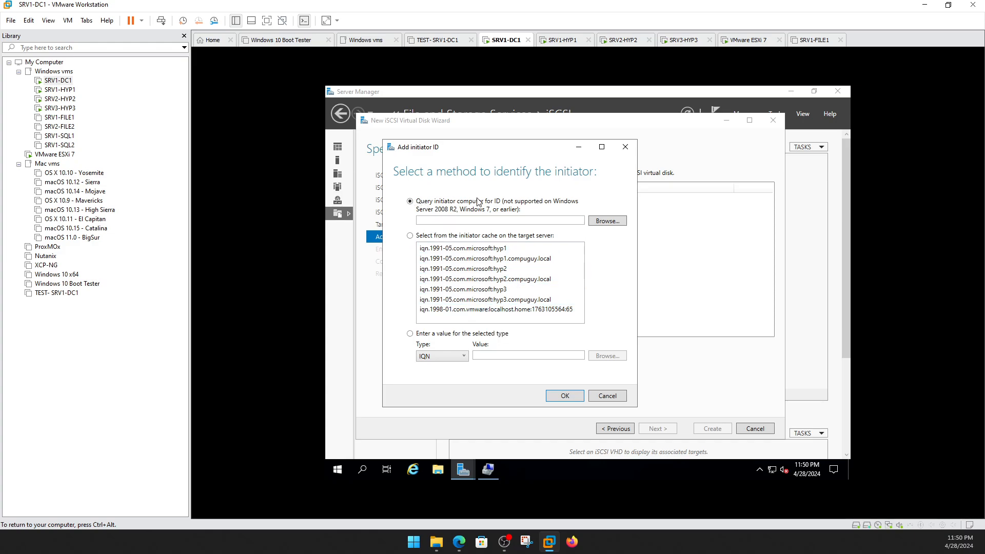
click(456, 357)
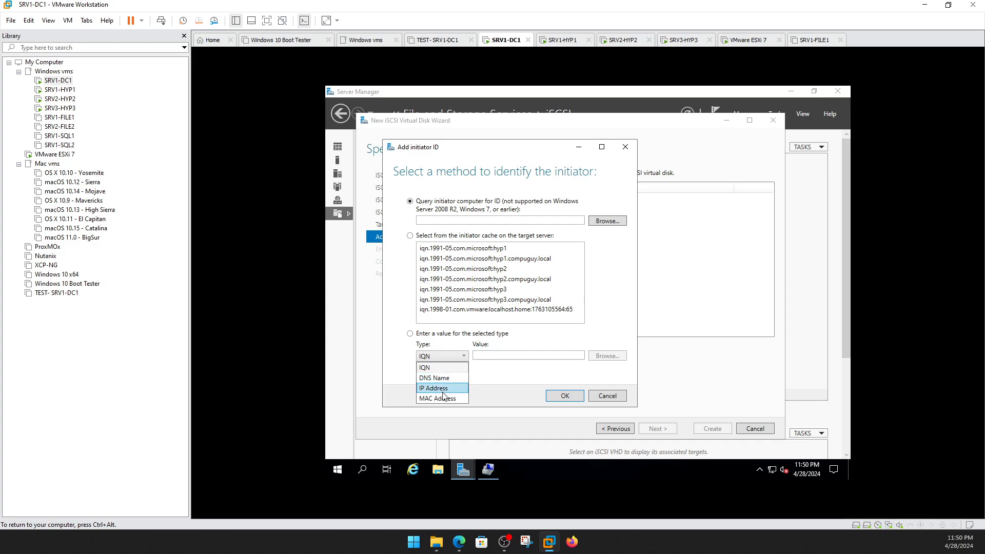
click(498, 219)
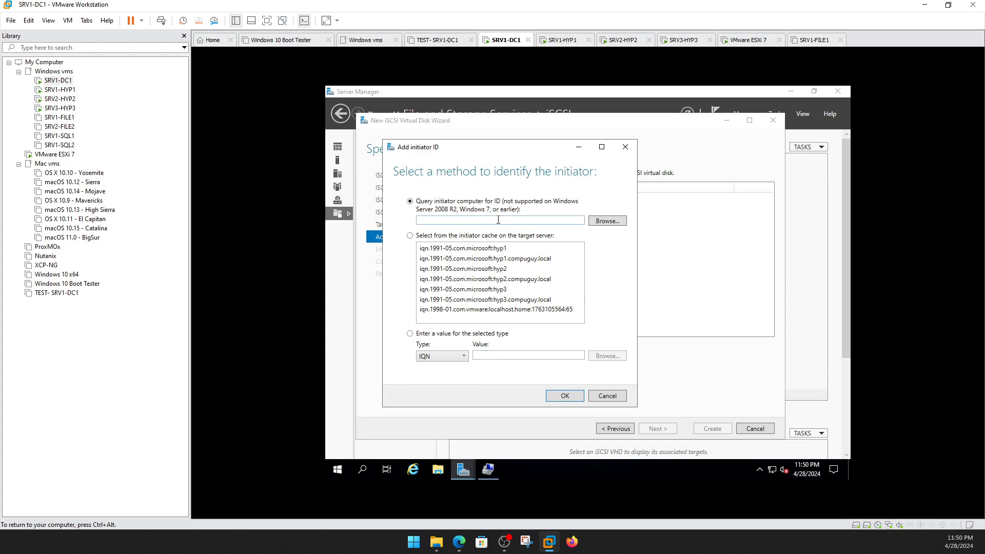
click(604, 226)
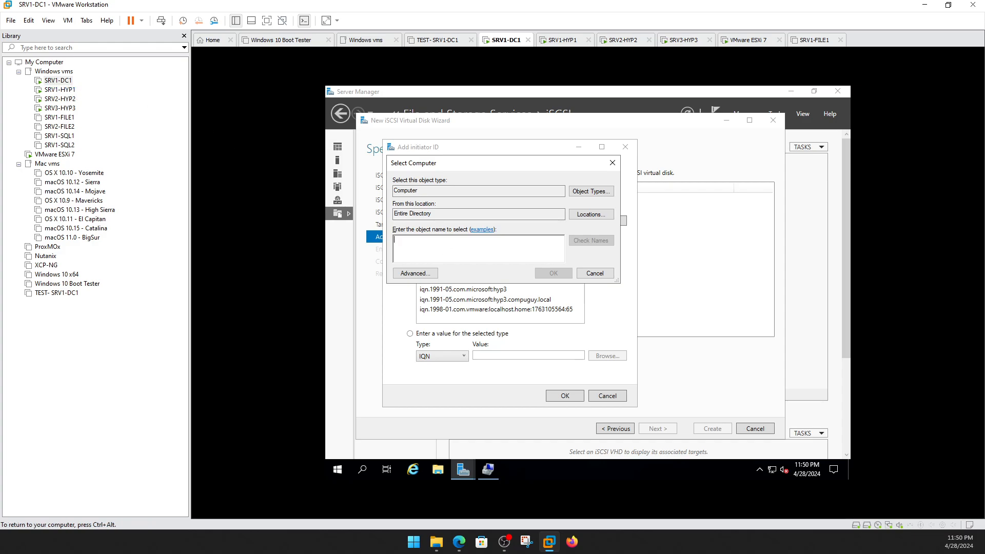
text(HYP)
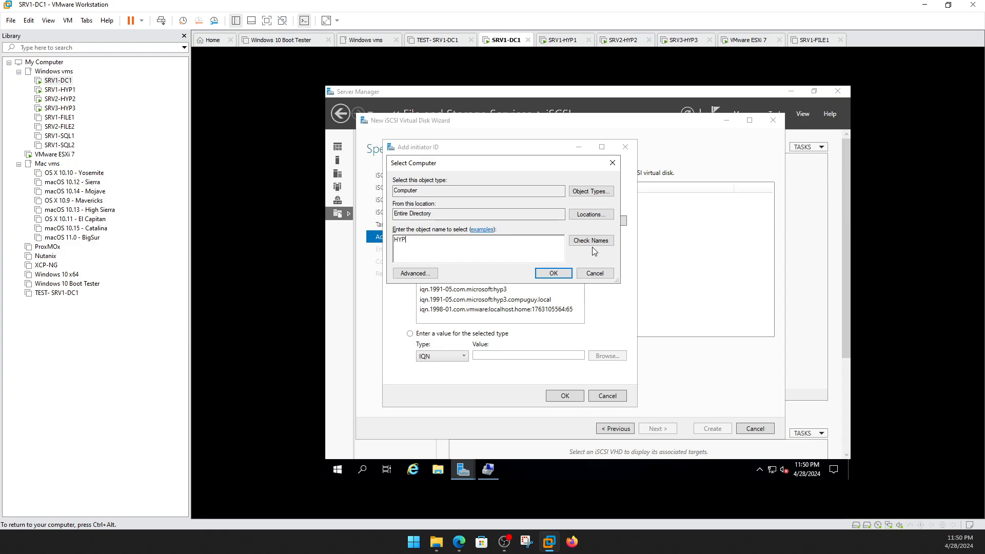
click(591, 242)
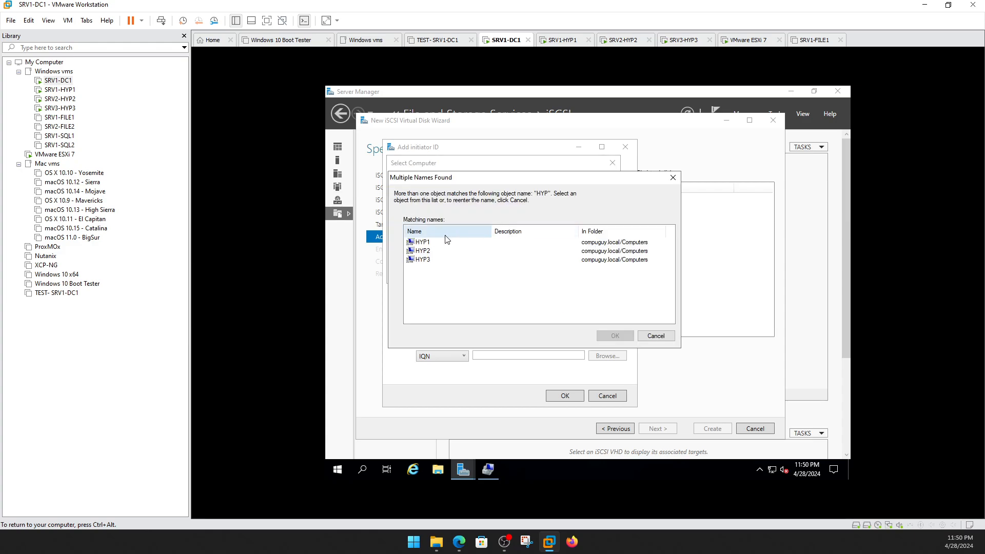
double_click(426, 244)
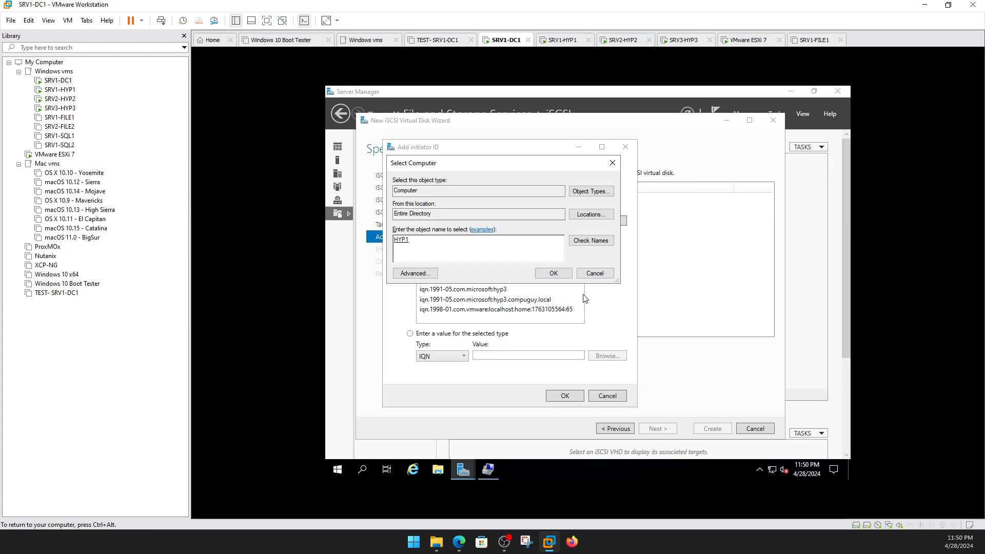
click(555, 273)
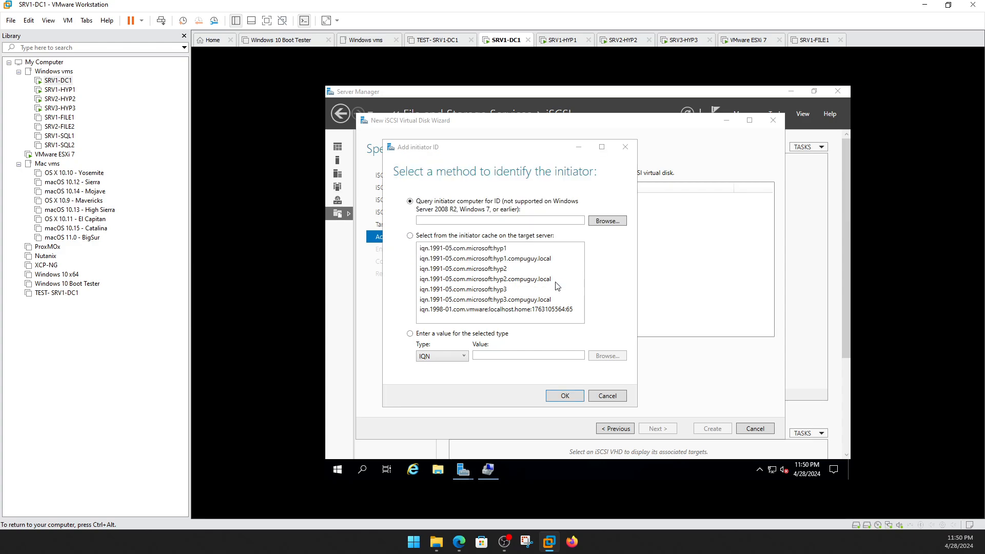
click(570, 398)
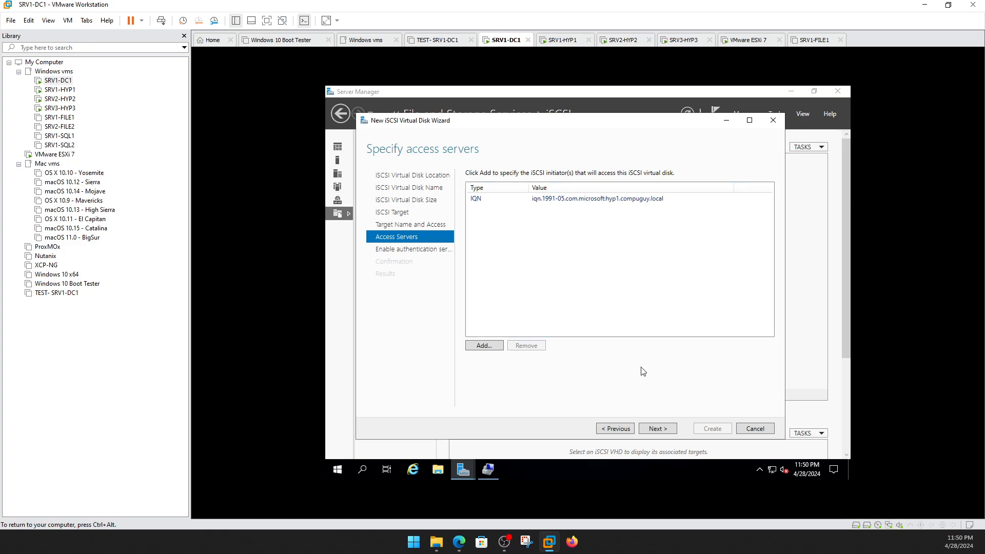
Leave CHAP disabled and create the 50 GB Disk1 iSCSI virtual disk.
click(651, 432)
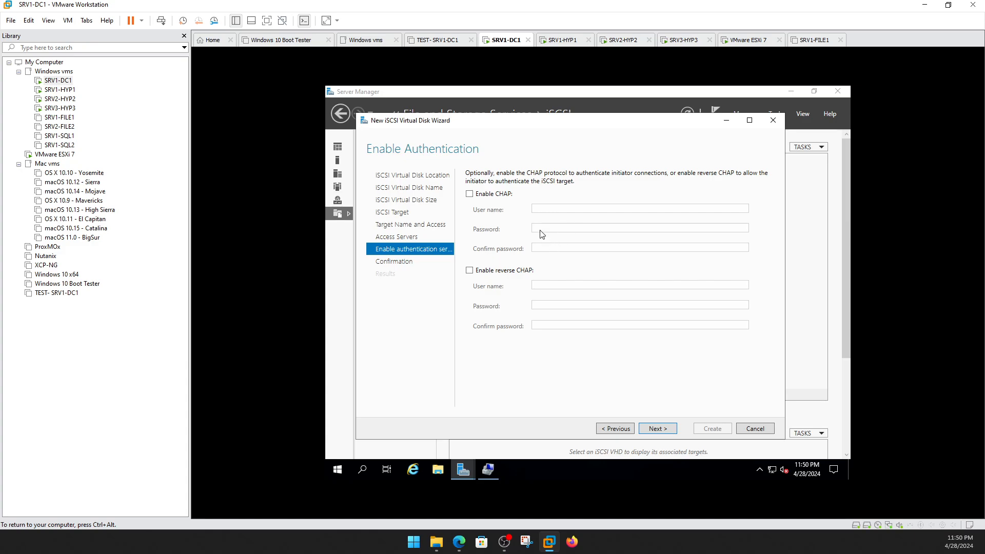
click(659, 434)
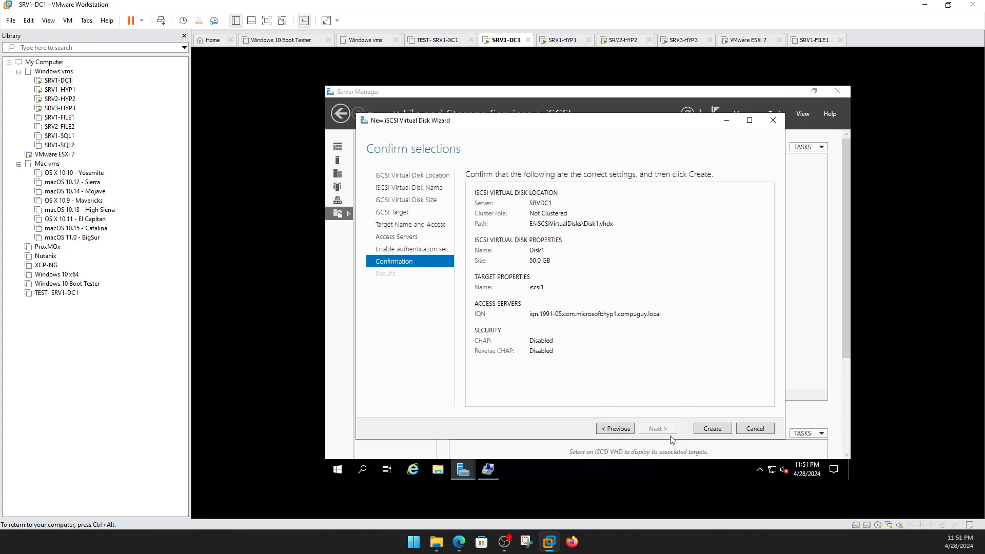
click(711, 430)
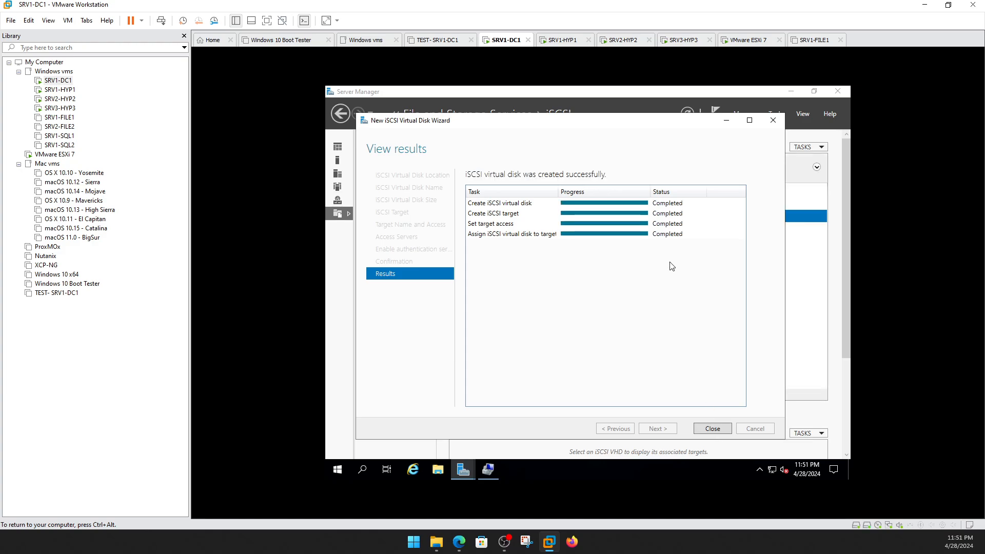
Start a second New iSCSI Virtual Disk wizard with volume E: selected.
click(713, 429)
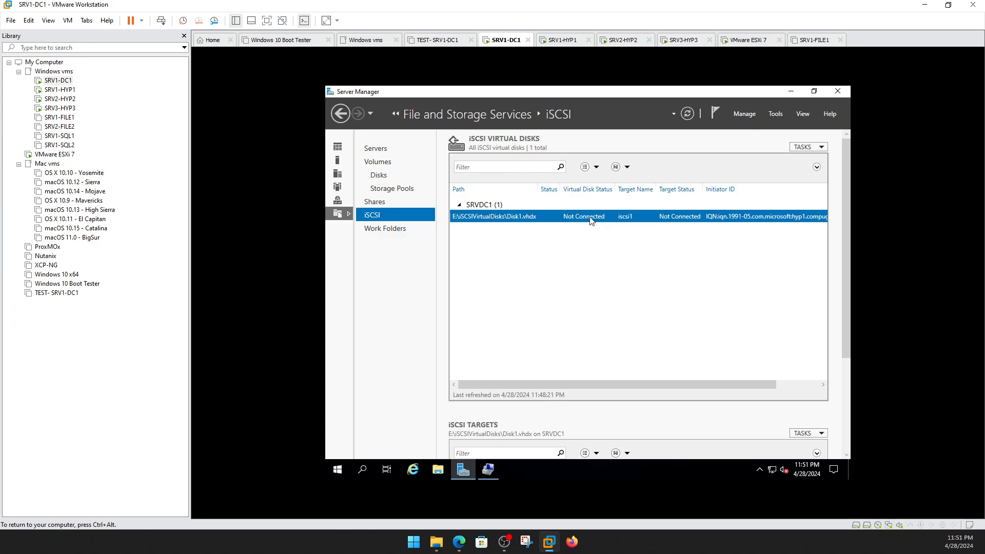
click(809, 148)
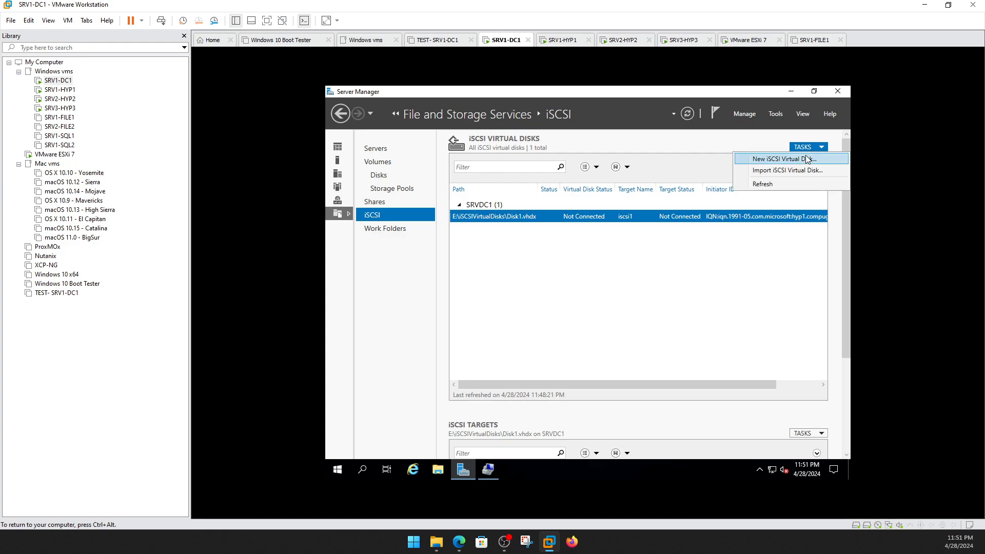
click(793, 160)
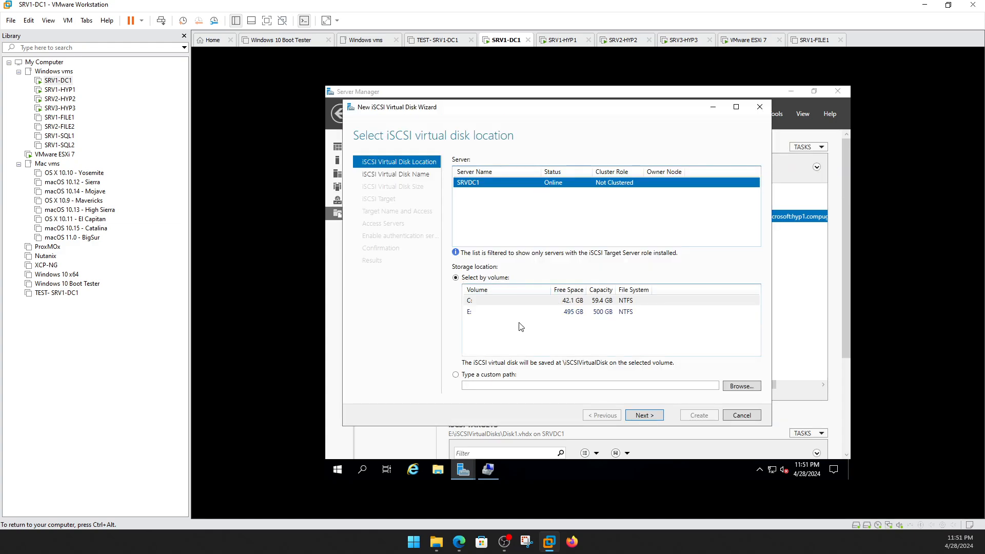
click(516, 313)
click(635, 414)
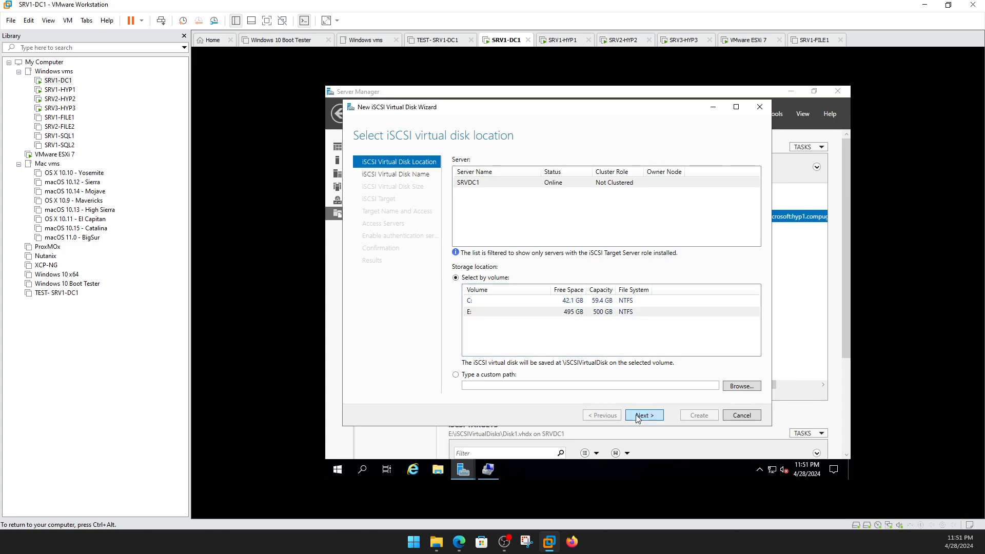
Name the new disk Disk2 after checking existing names in E:\iSCSIVirtualDisks.
text(DISK2)
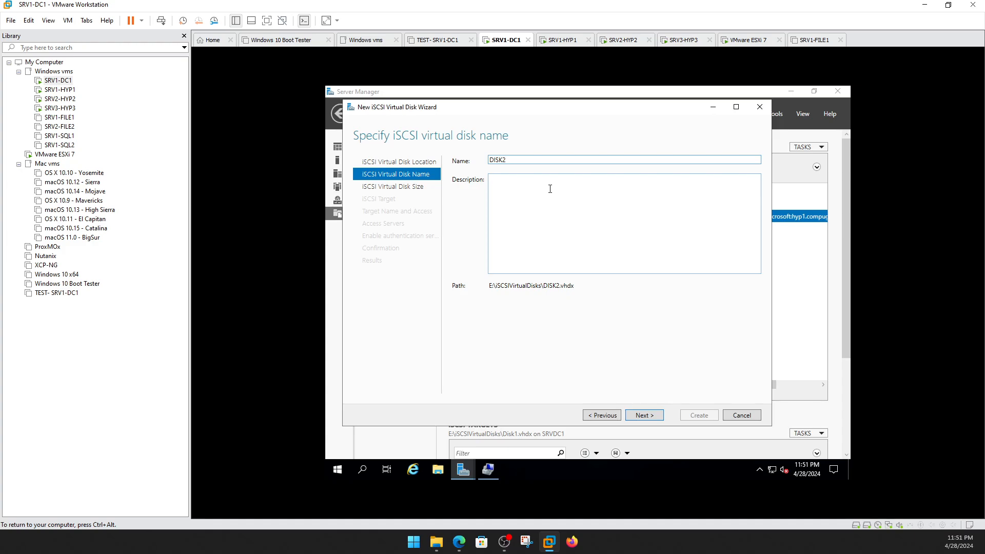
click(438, 470)
click(429, 283)
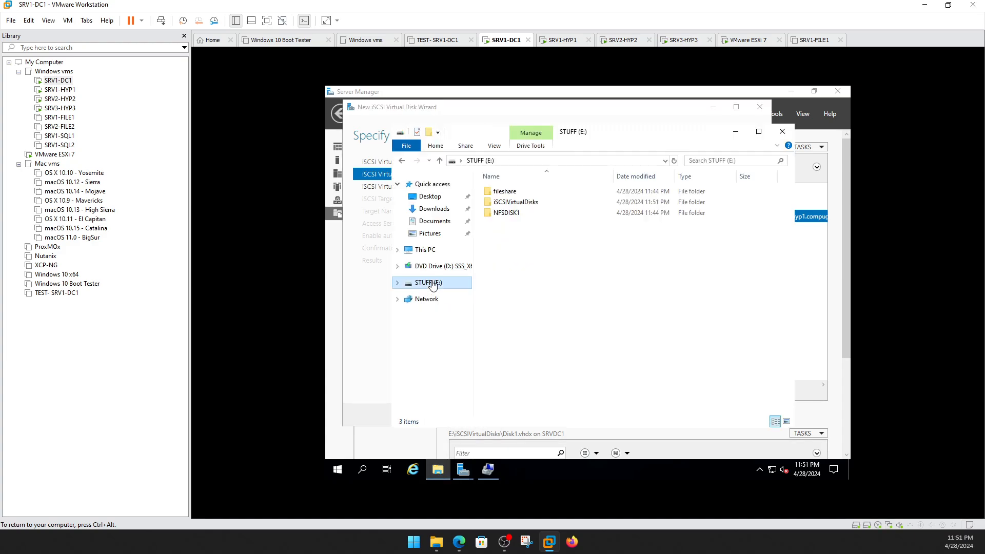
click(530, 203)
double_click(530, 203)
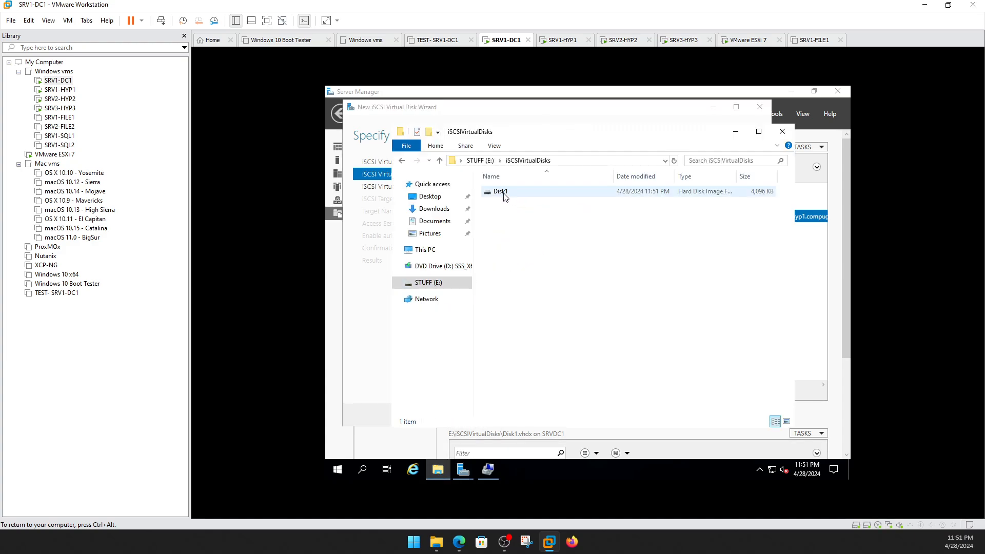
click(740, 133)
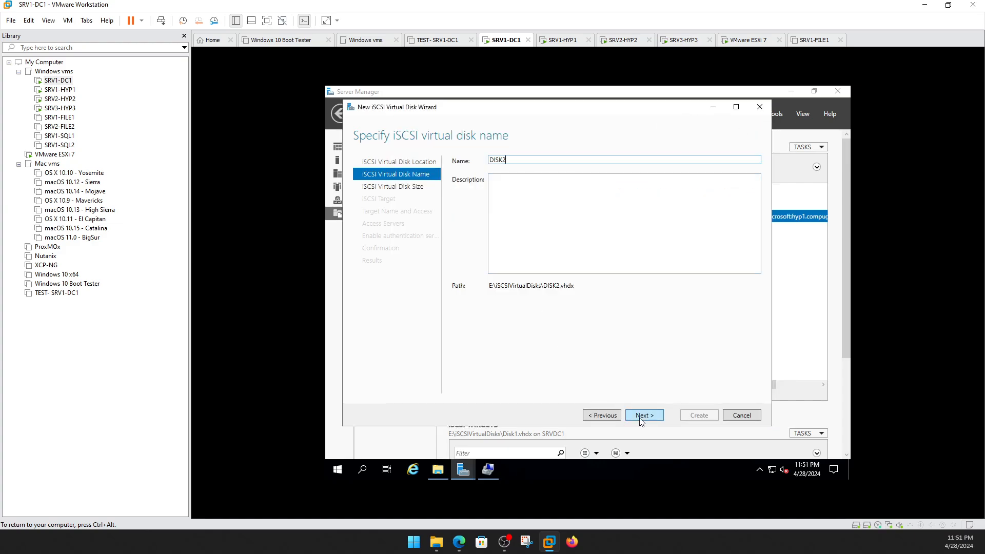
key(BackSpace)
key(BackSpace)
key(BackSpace)
key(BackSpace)
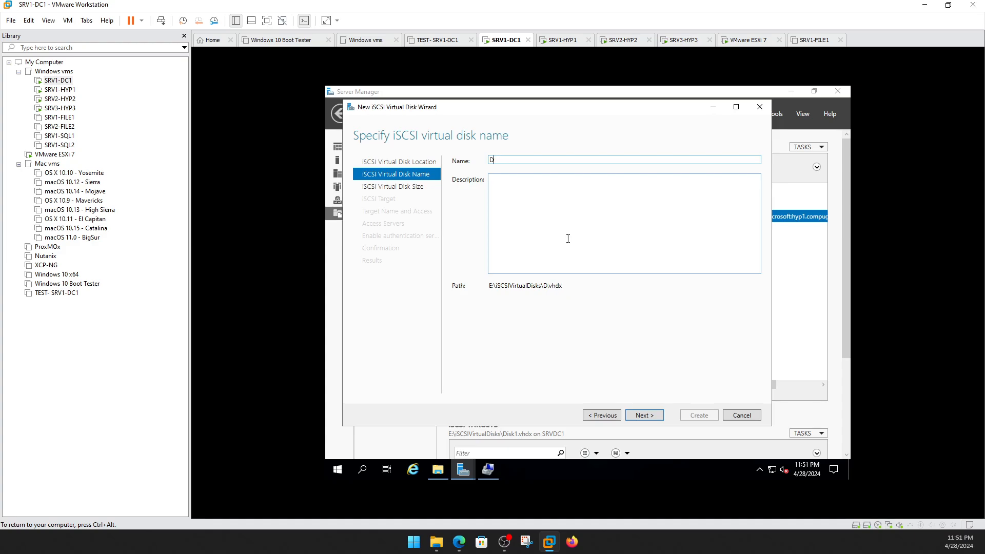
text(isk)
Set Disk2's size to 25 GB.
click(648, 417)
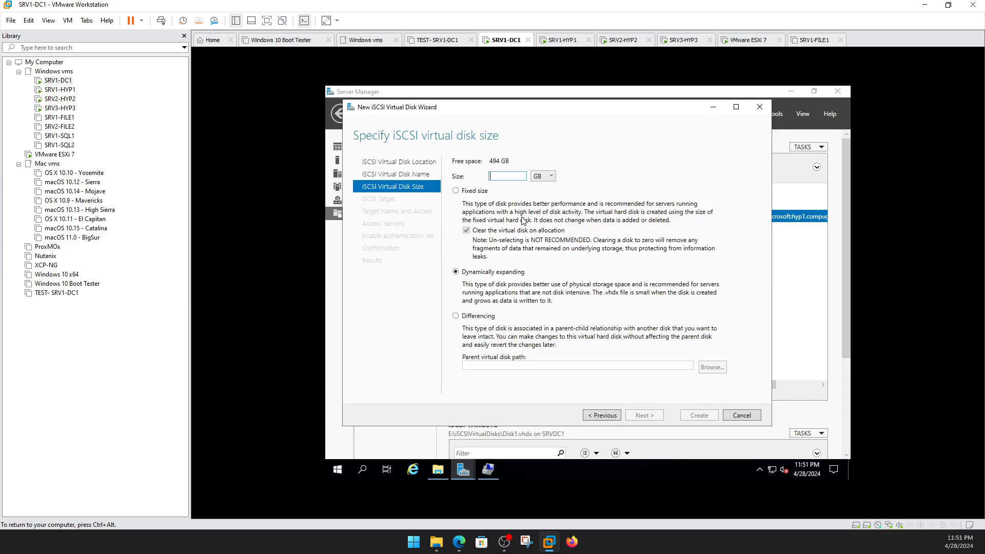
text(25)
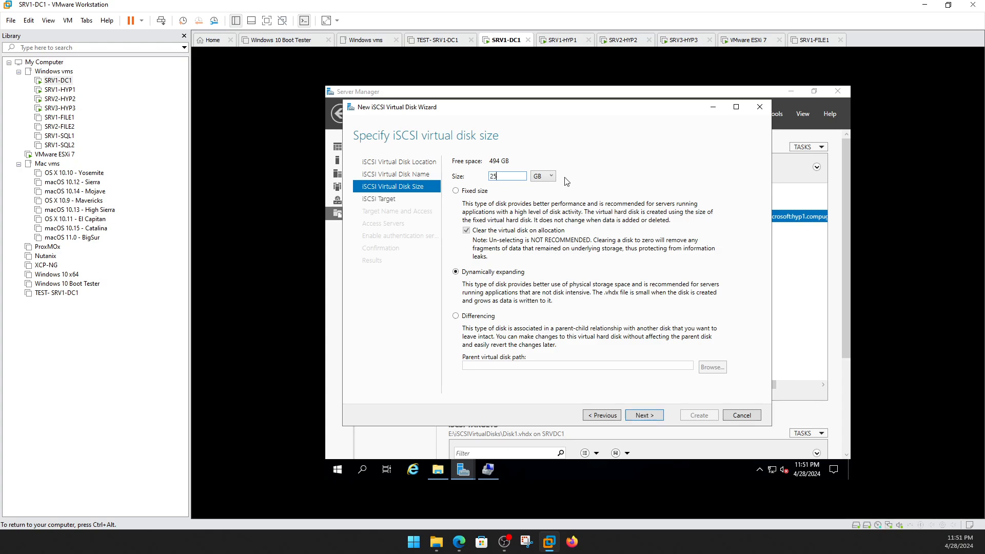
click(641, 415)
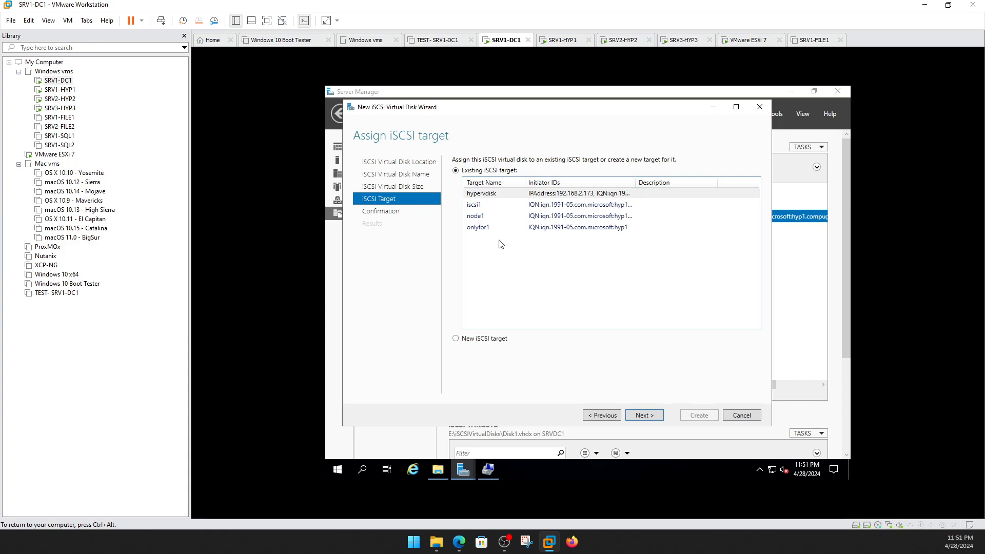
Assign Disk2 to a new iSCSI target named iscsi2.
click(456, 339)
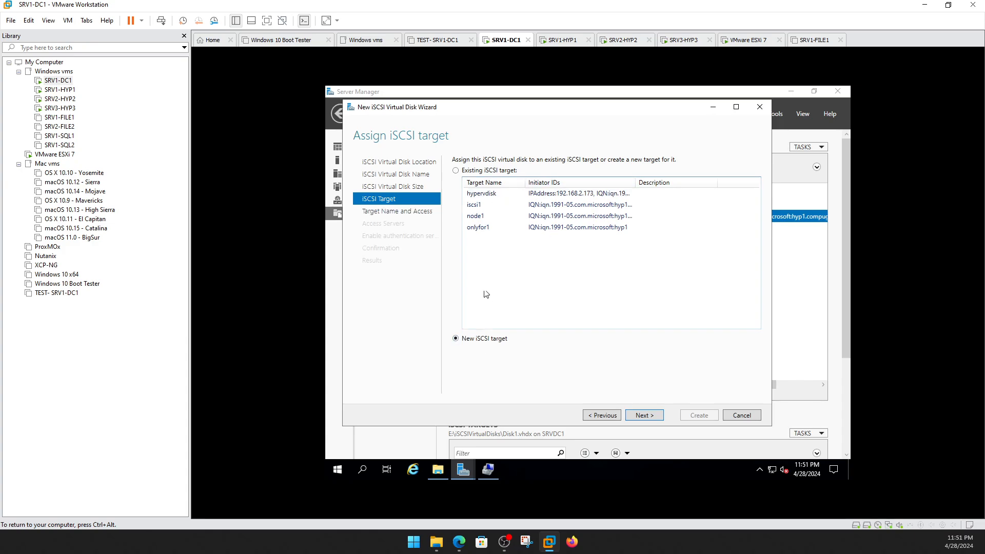
click(644, 416)
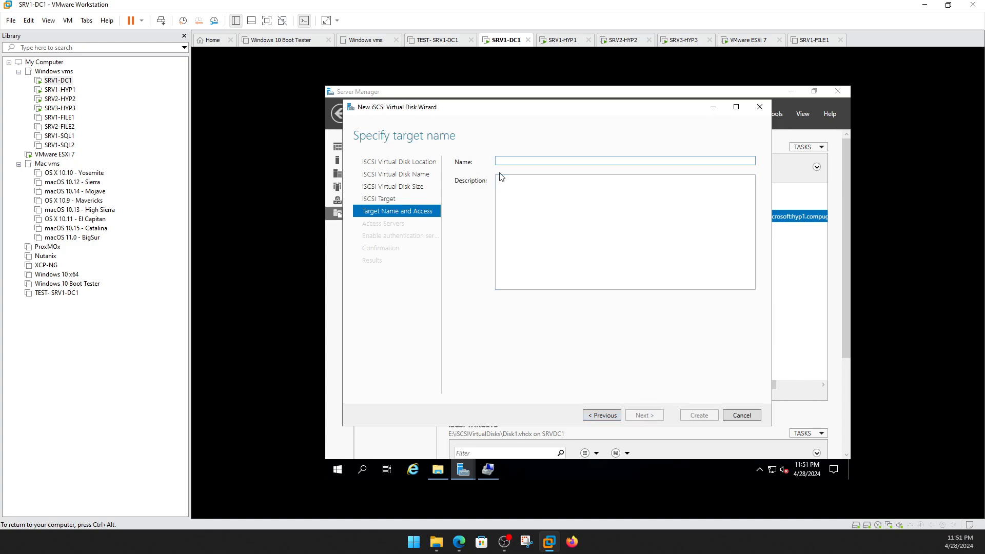
text(iscsi2)
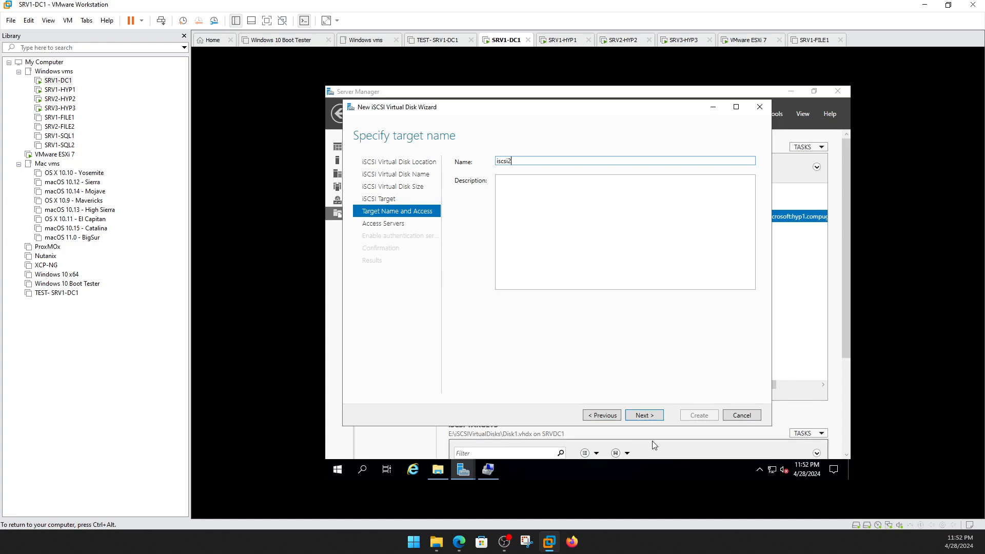
click(645, 415)
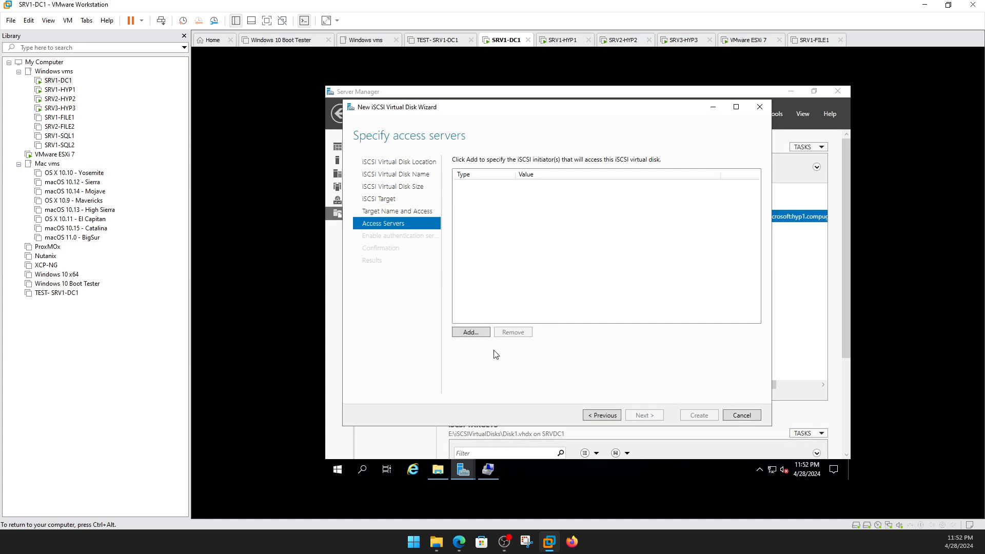
Allow computer hyp2 as the initiator for target iscsi2.
click(470, 333)
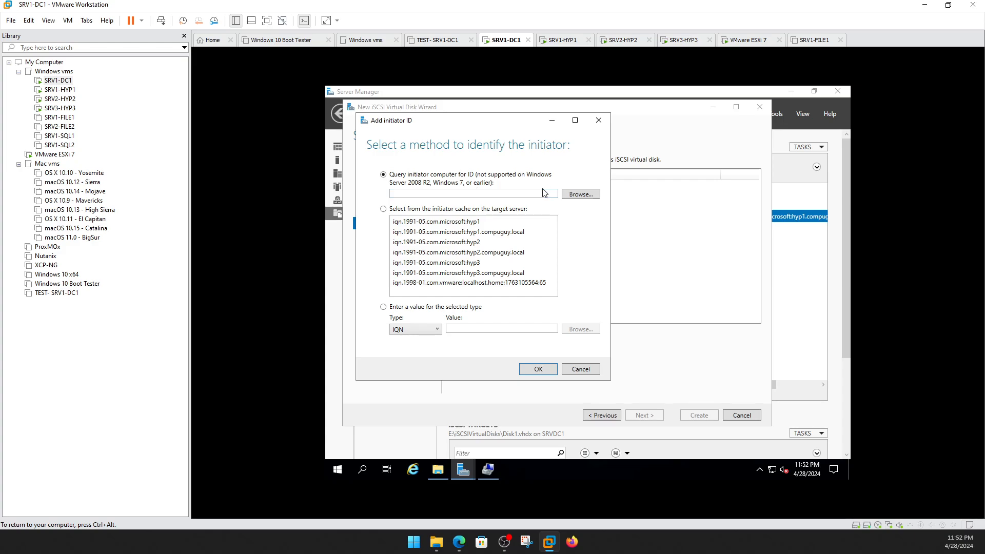
click(585, 195)
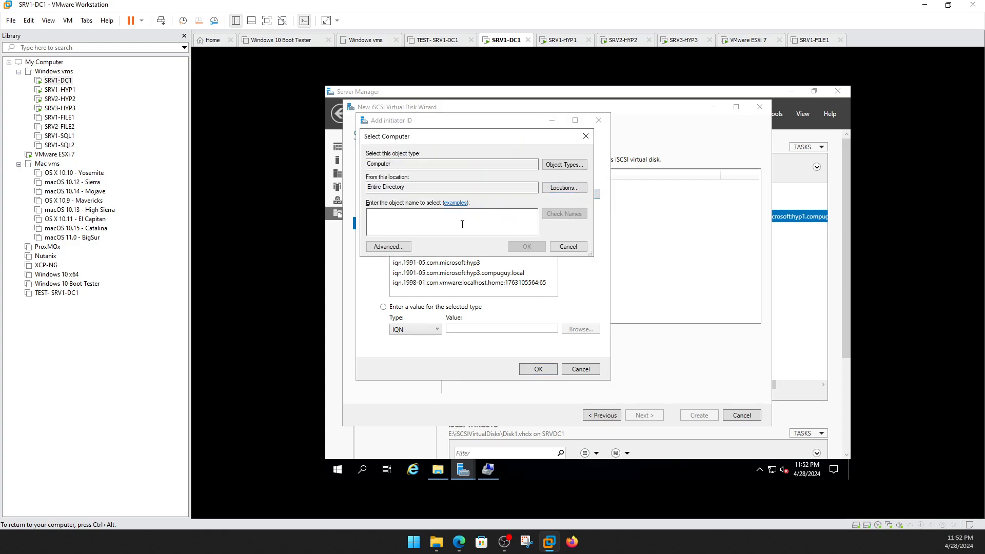
text(hyp2)
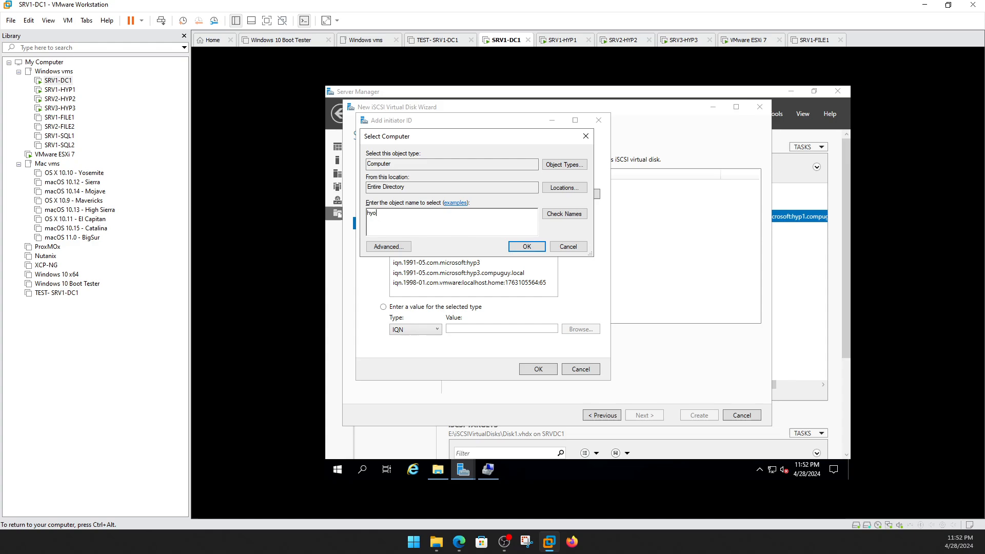
click(564, 213)
click(526, 246)
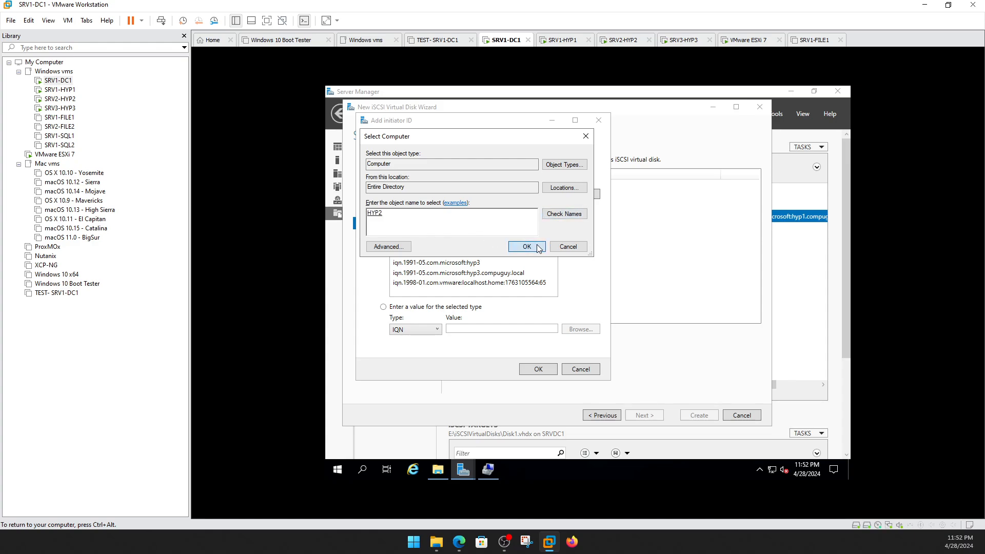
click(548, 369)
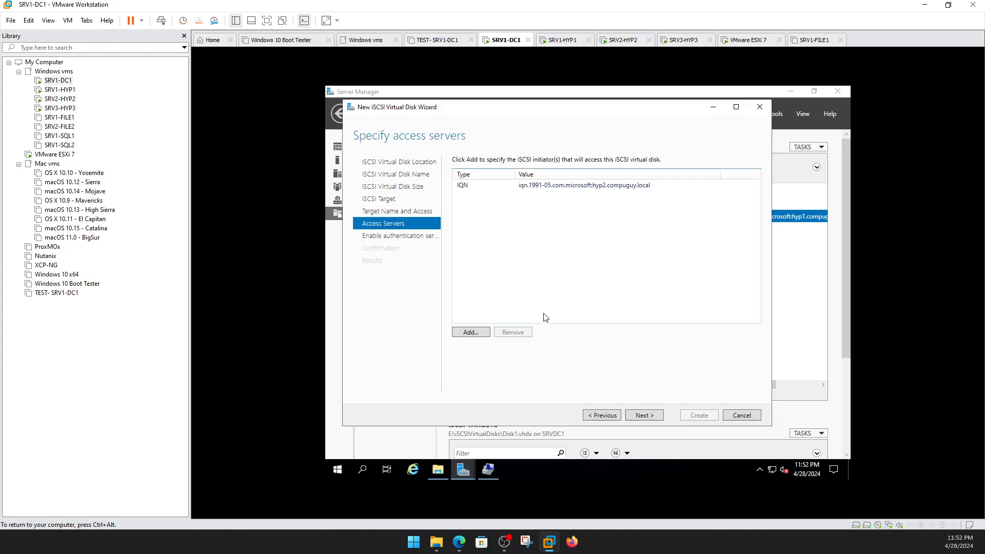
Skip authentication, create Disk2 on iscsi2, and close the wizard.
click(644, 416)
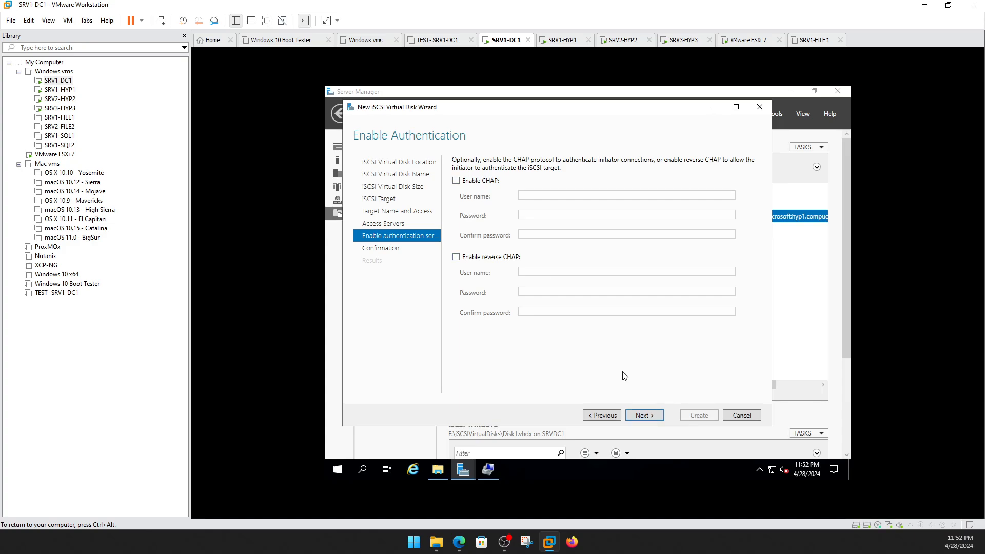
click(644, 414)
click(693, 419)
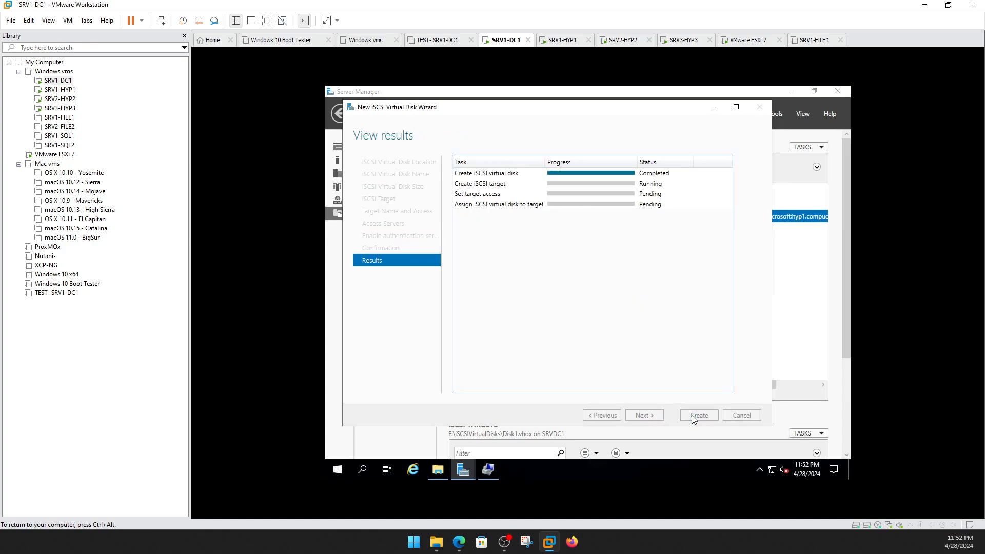
click(694, 414)
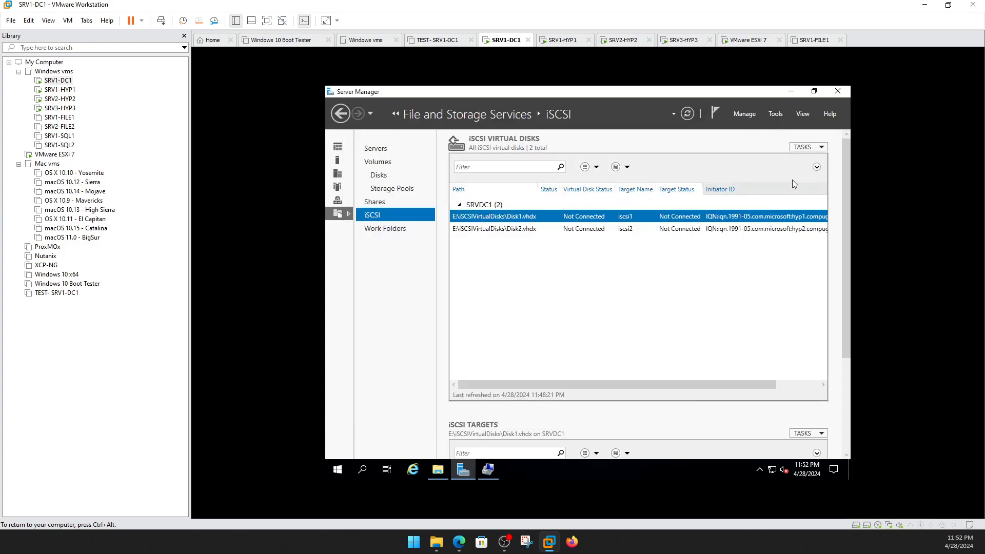
click(805, 147)
Start a new iSCSI virtual disk on E: named Disk3, sized 25 GB.
click(787, 159)
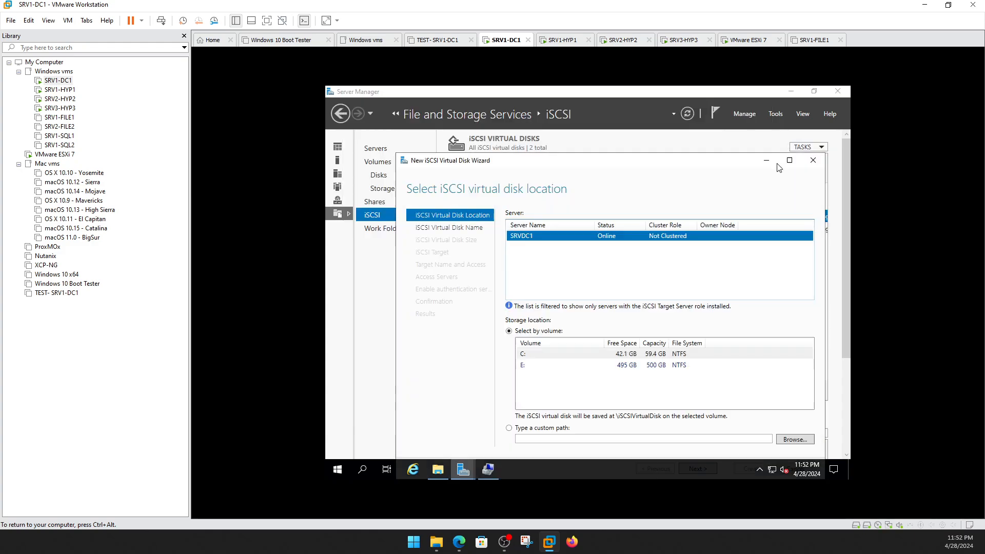
click(540, 368)
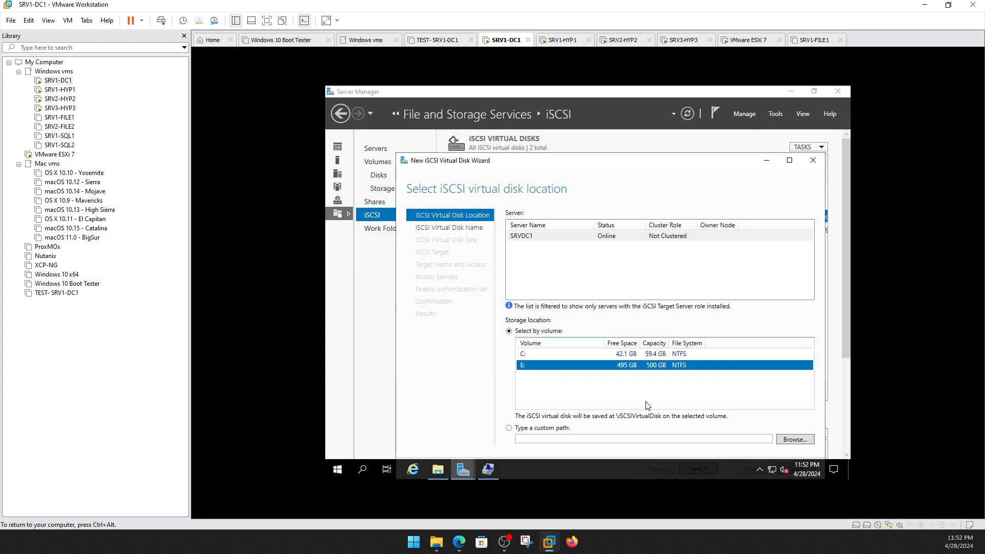
drag(666, 164, 641, 128)
click(686, 434)
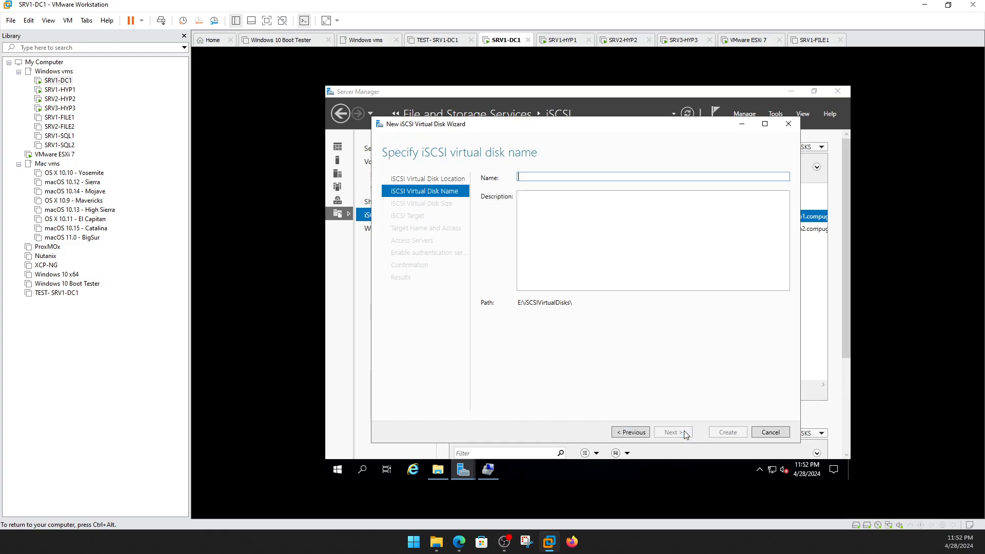
text(Disk3)
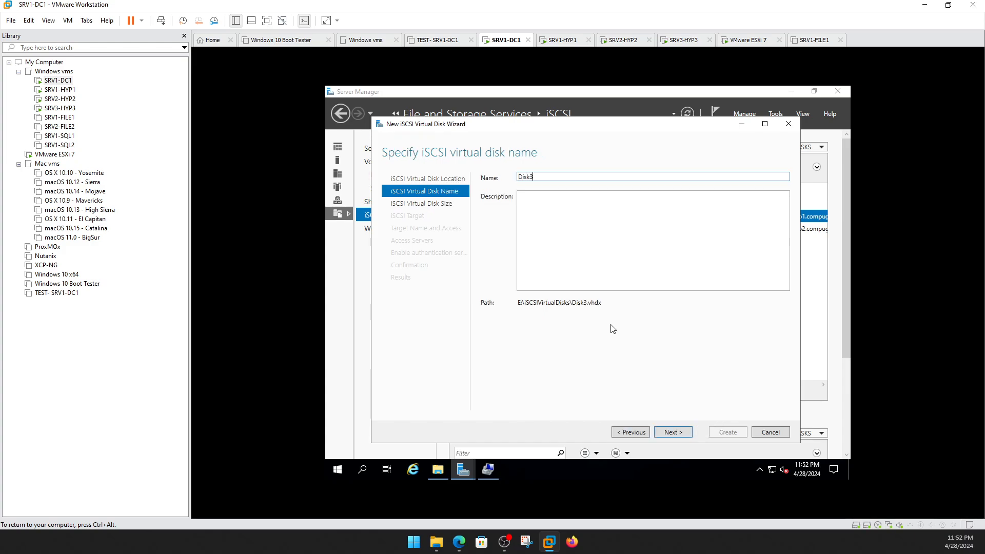
click(677, 433)
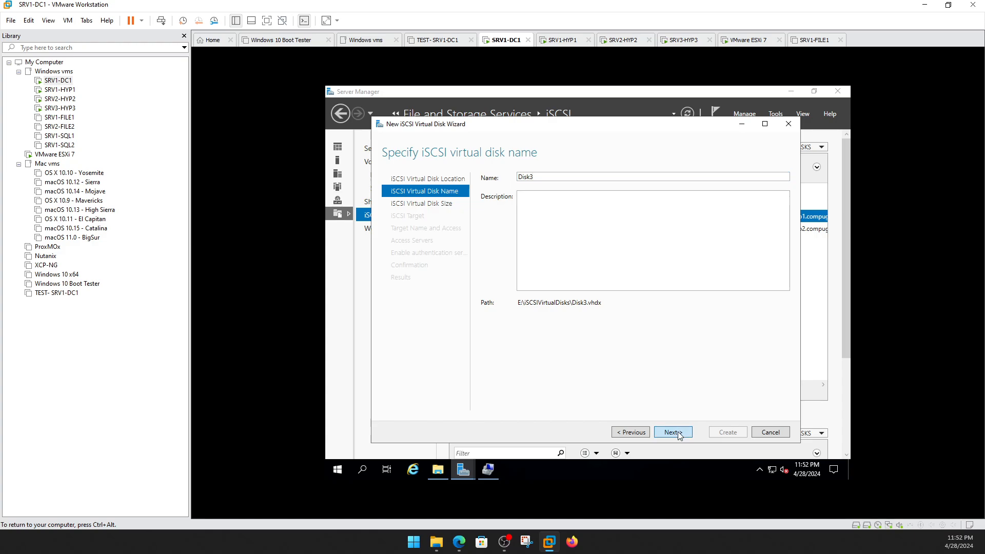
text(25)
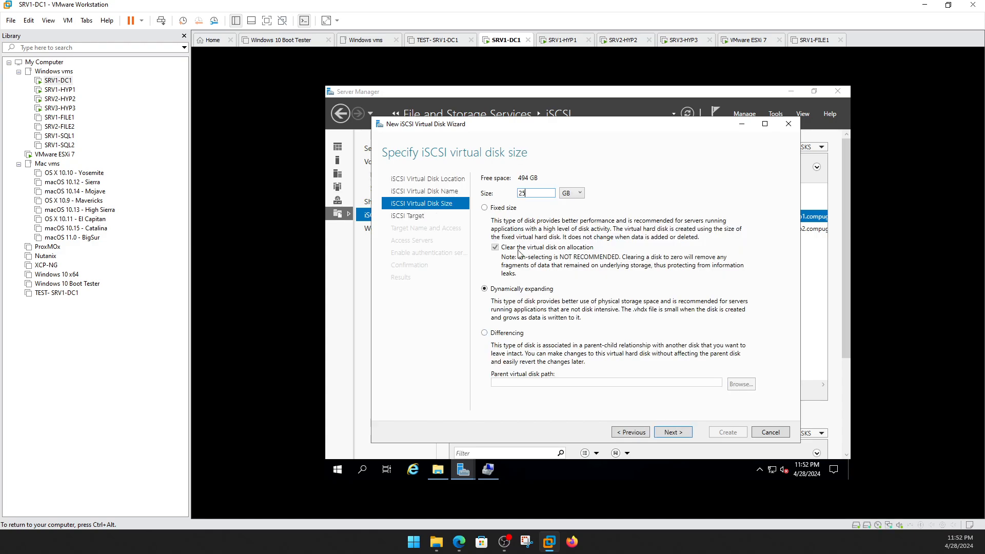
Assign Disk3 to a new iSCSI target named iscsi3.
click(683, 433)
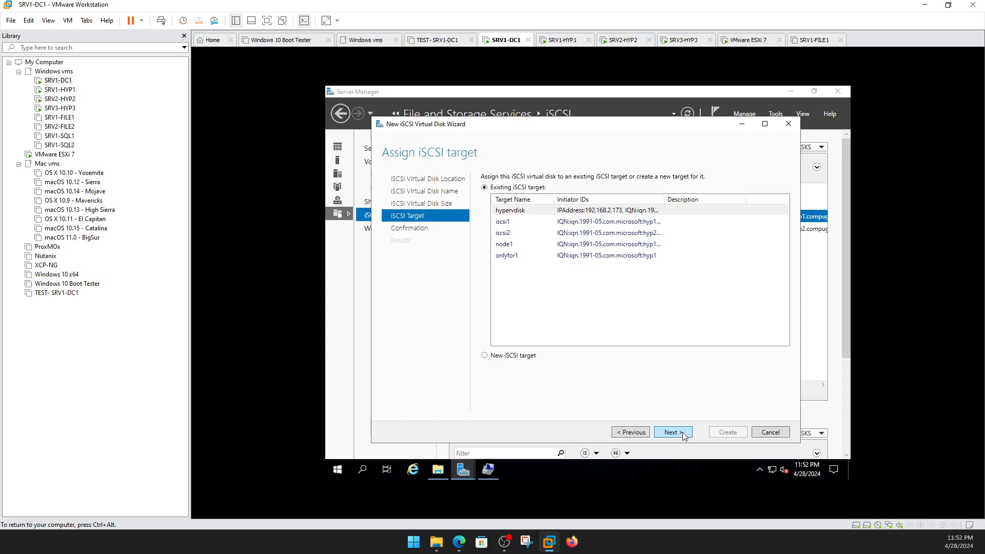
click(491, 357)
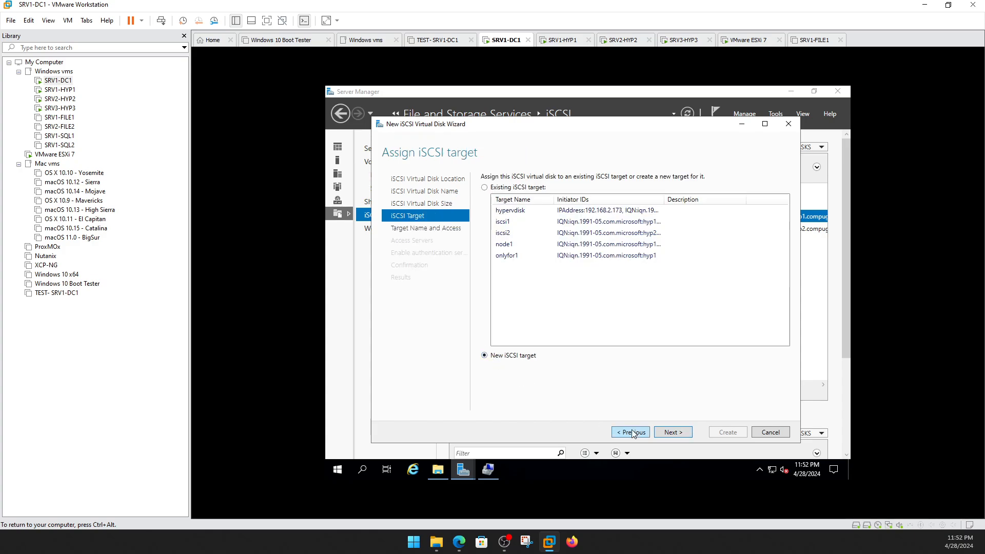
click(673, 433)
text(iscsi3)
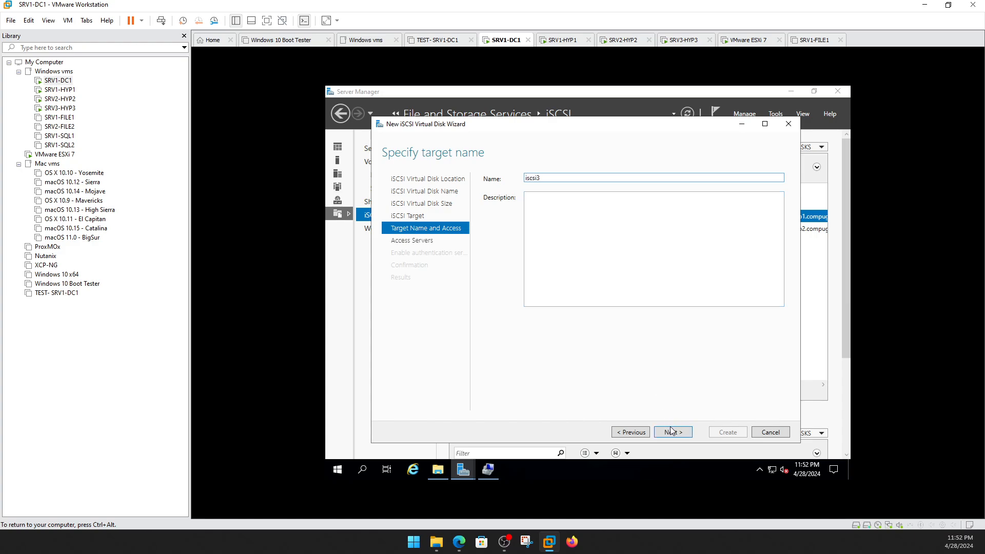
click(672, 432)
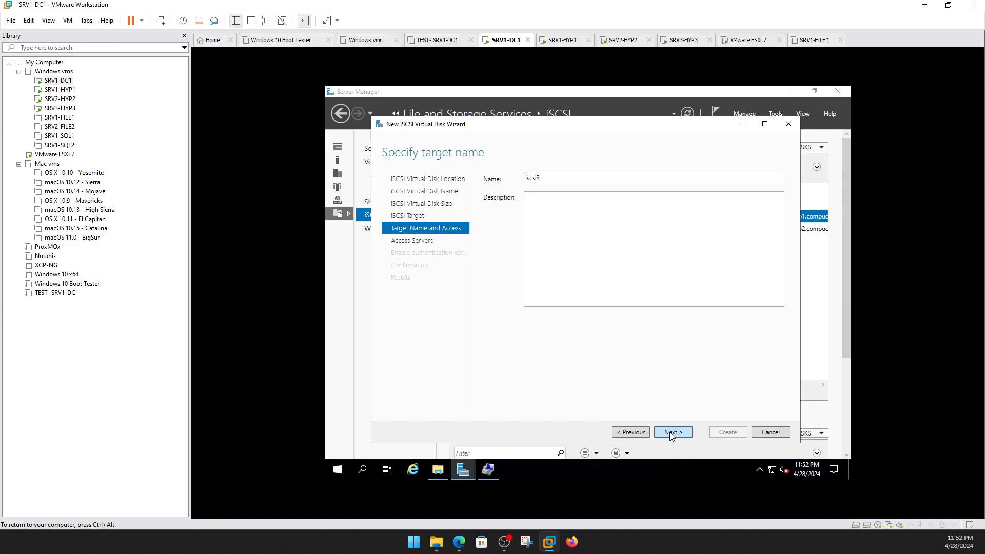
Allow HYP3 as the initiator for target iscsi3.
click(499, 349)
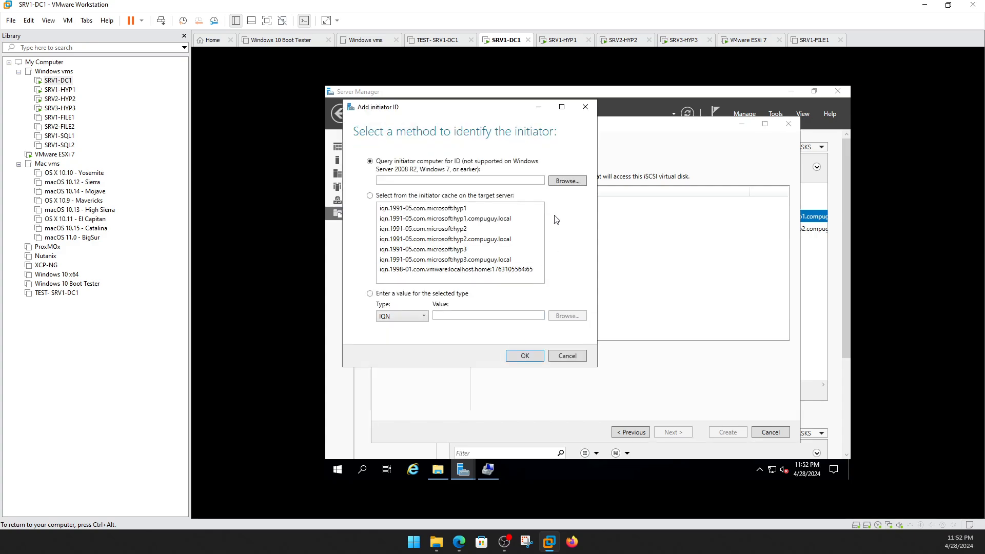
click(564, 181)
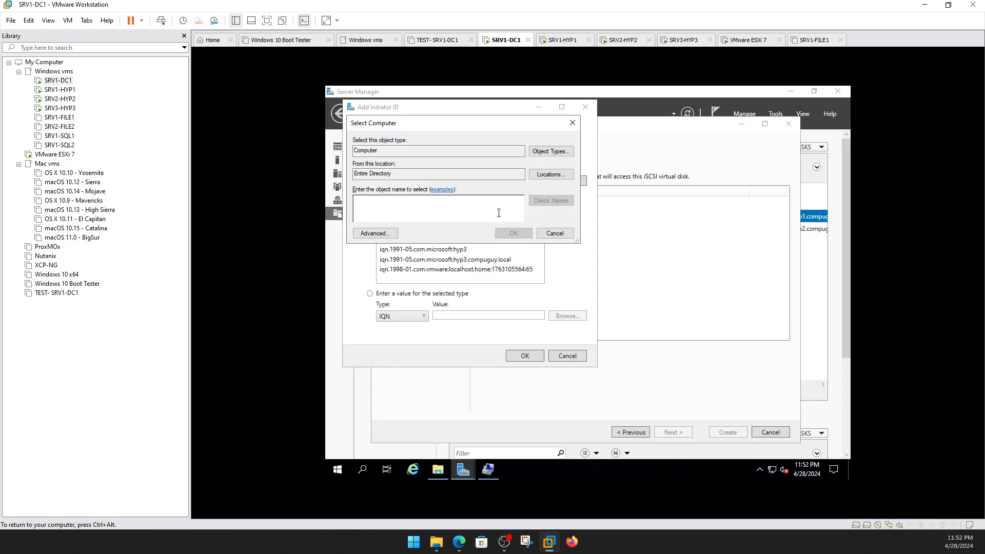
text(hyp)
click(556, 201)
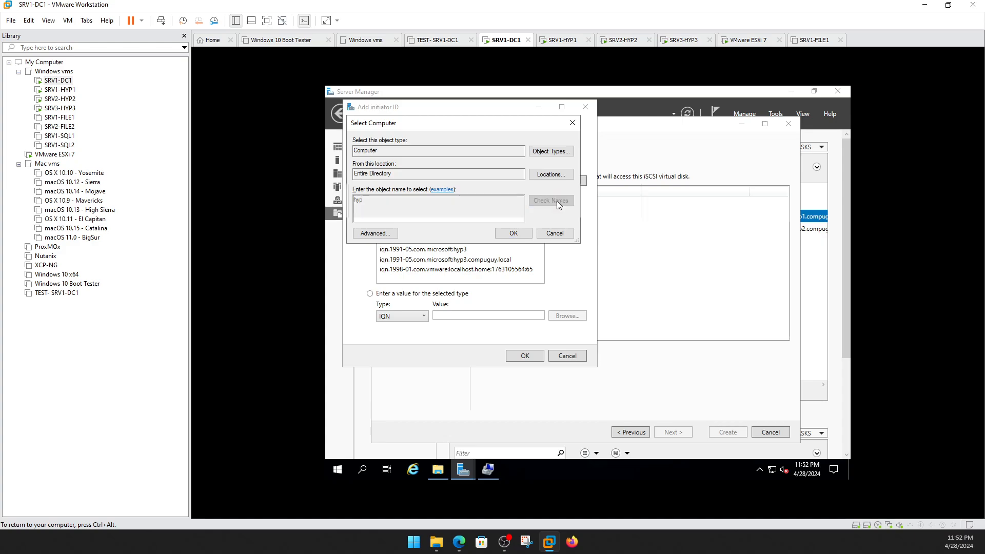
double_click(404, 220)
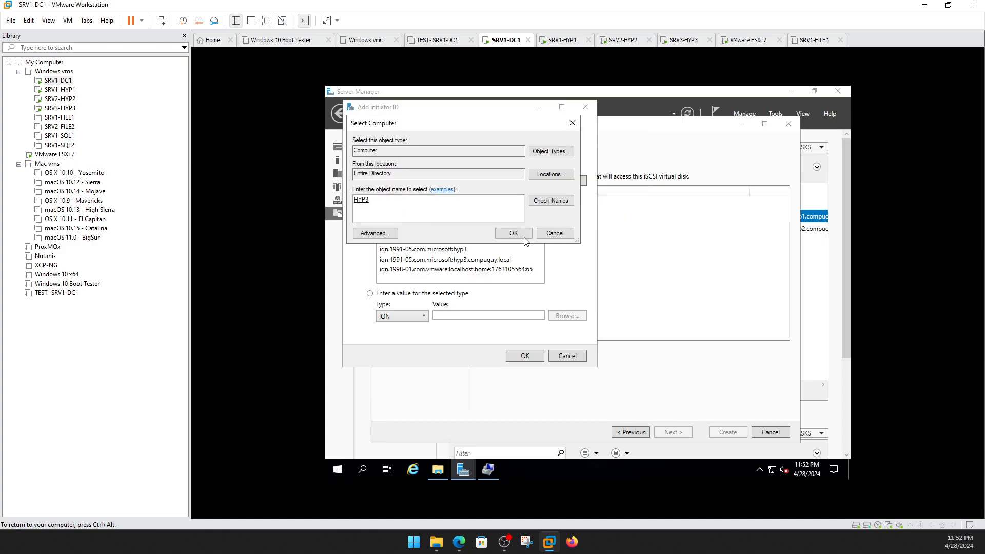
click(524, 236)
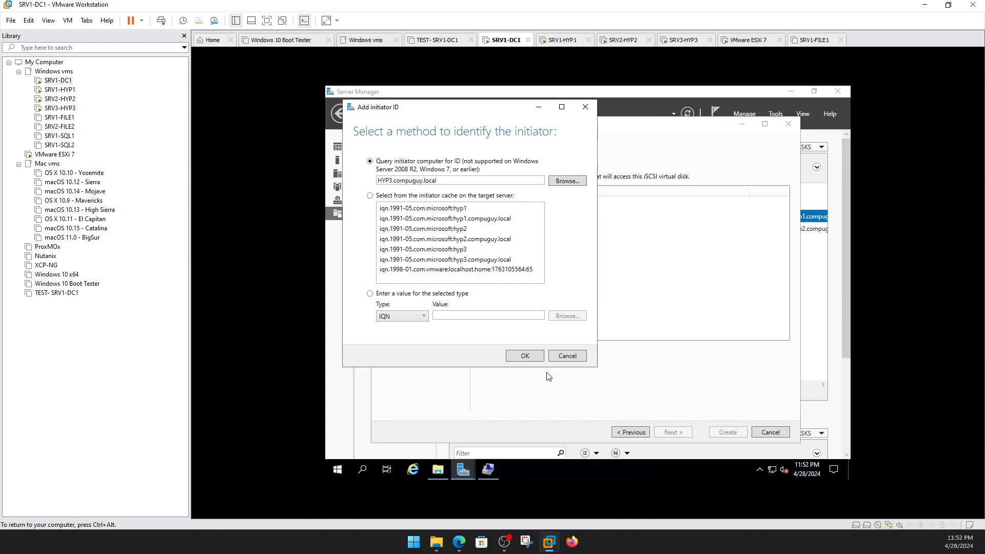
click(526, 356)
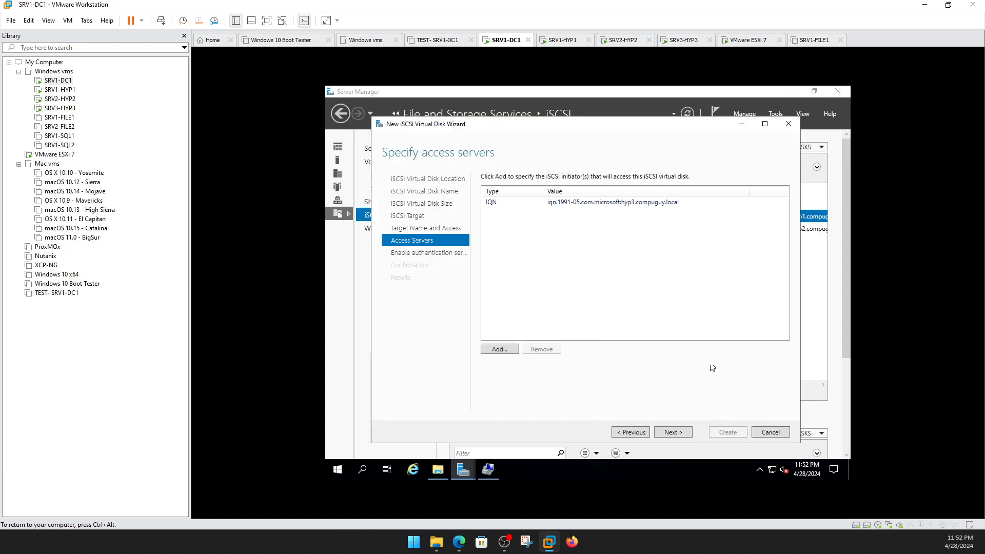
Skip authentication, create Disk3 on iscsi3, and close the wizard.
click(671, 434)
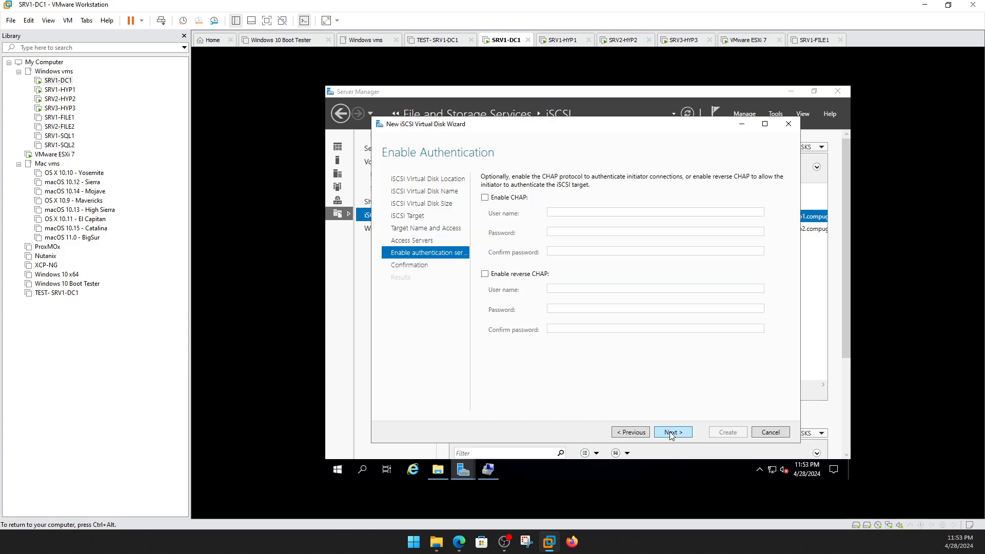
click(671, 434)
click(719, 434)
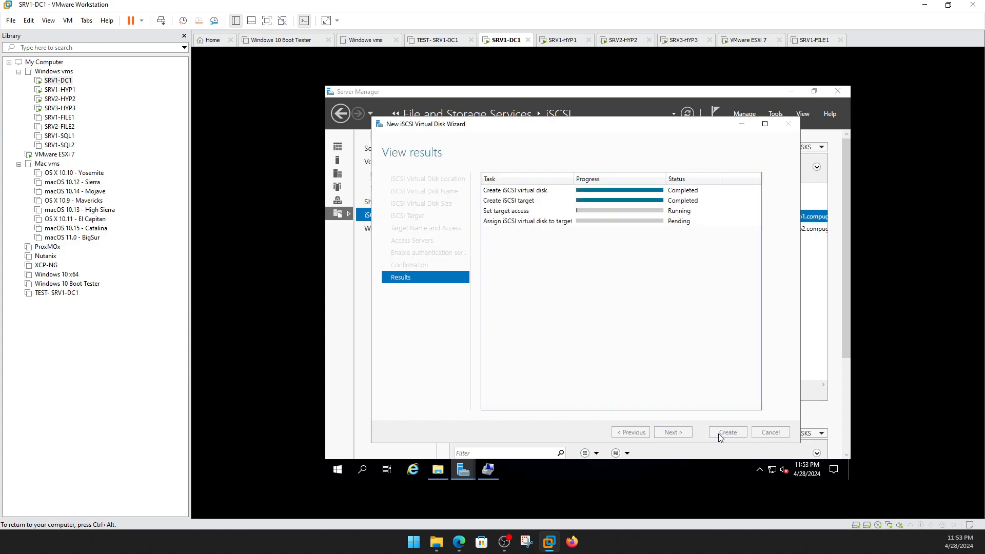
click(727, 432)
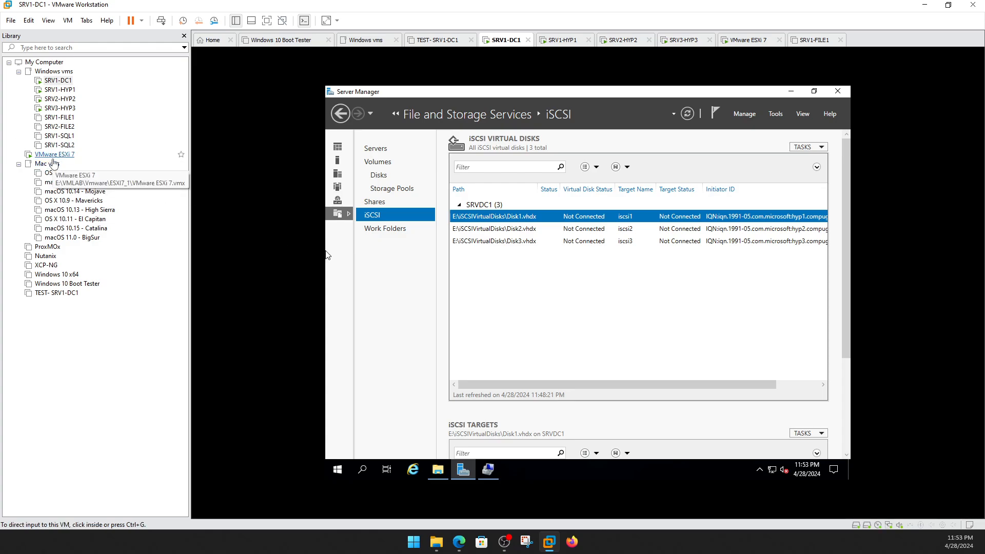
Start a fourth iSCSI virtual disk on E: named VMDisk, sized 75 GB.
click(811, 147)
click(801, 160)
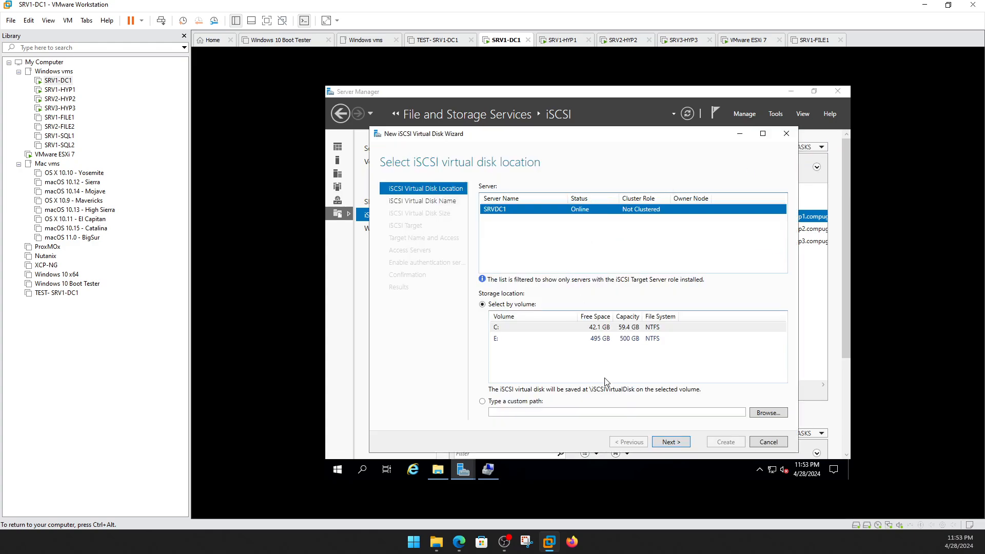
click(541, 341)
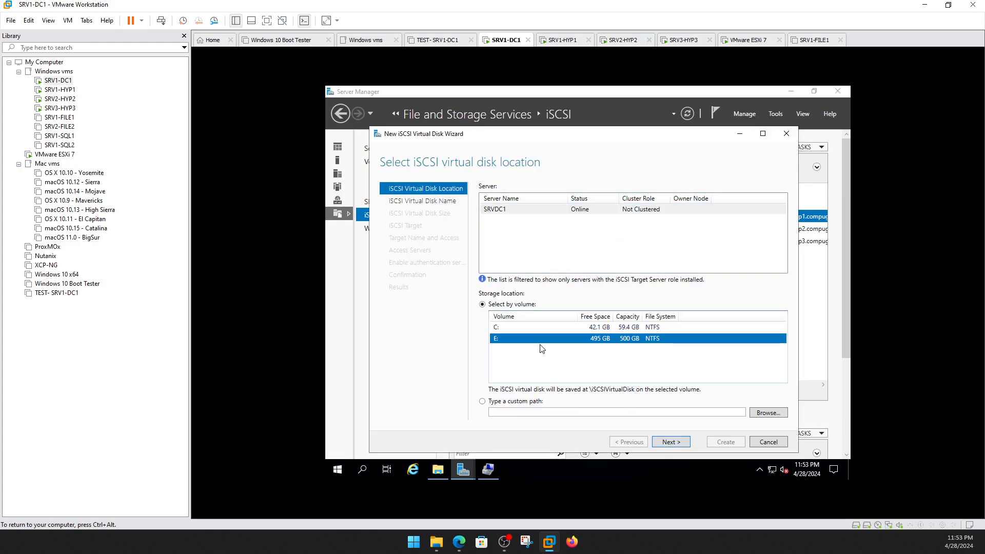
click(669, 442)
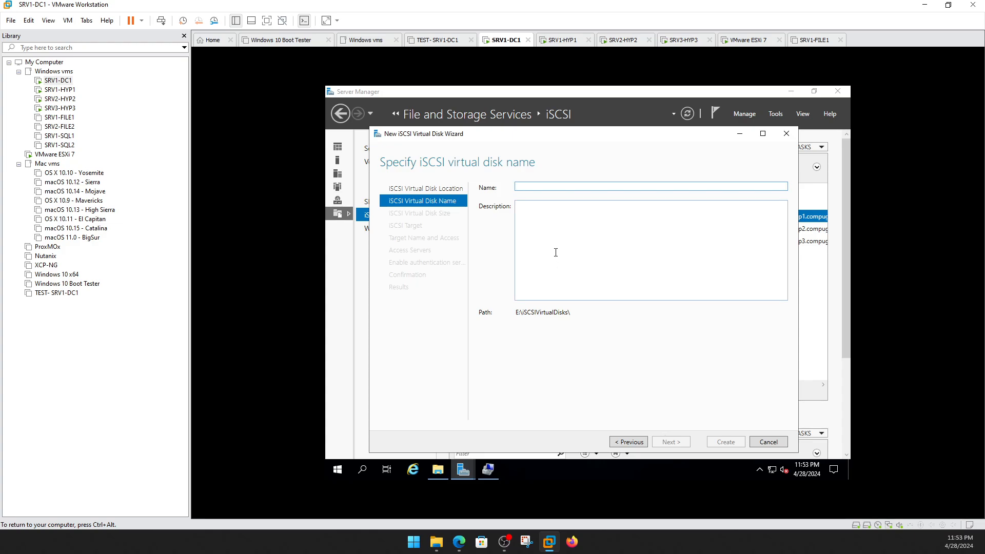
text(VMDisk)
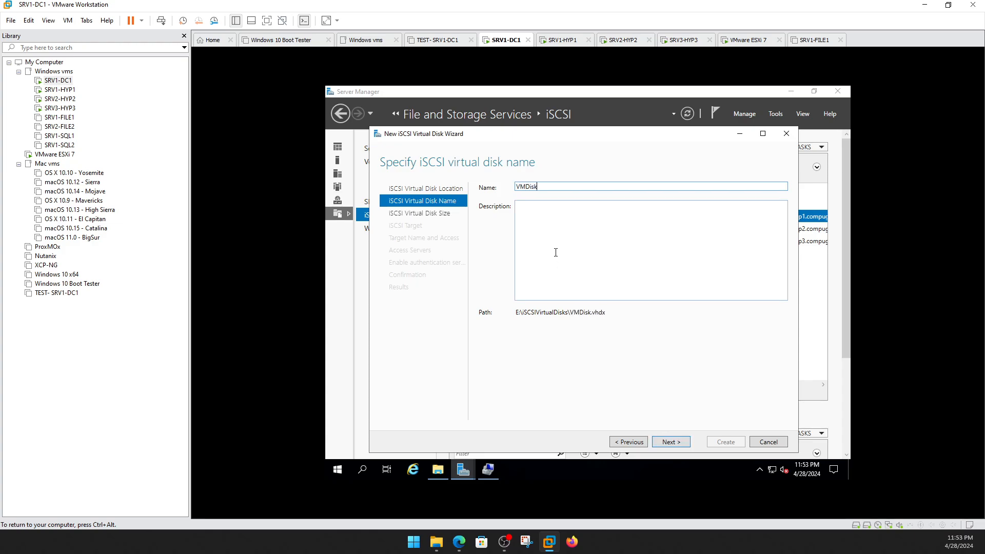
click(670, 442)
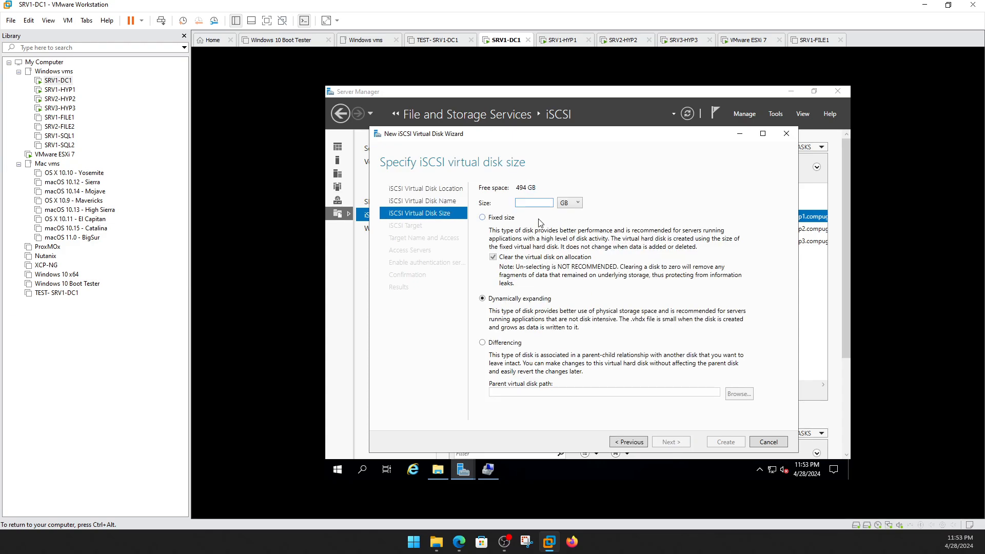
text(75)
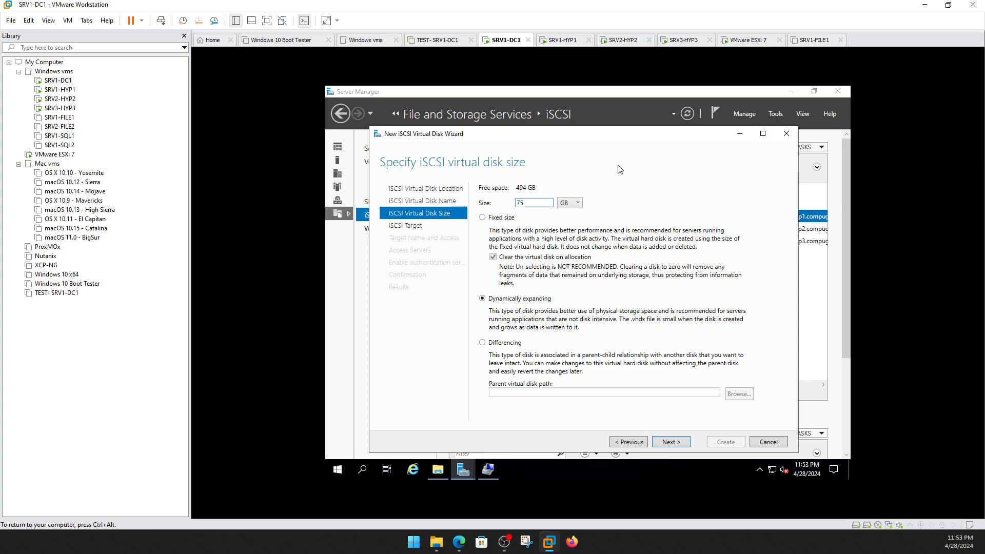
Assign VMDisk to a new iSCSI target named vmdisk1.
click(680, 444)
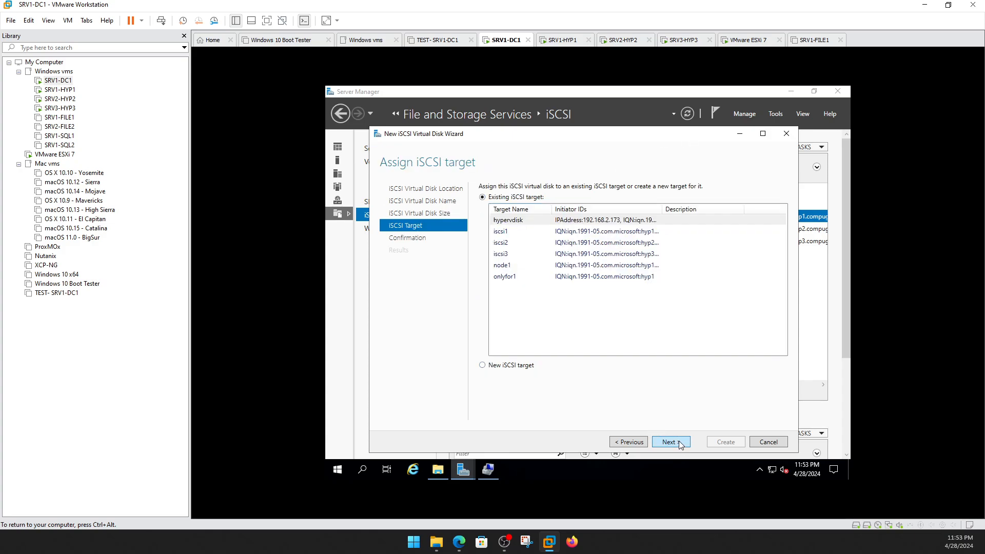
click(515, 368)
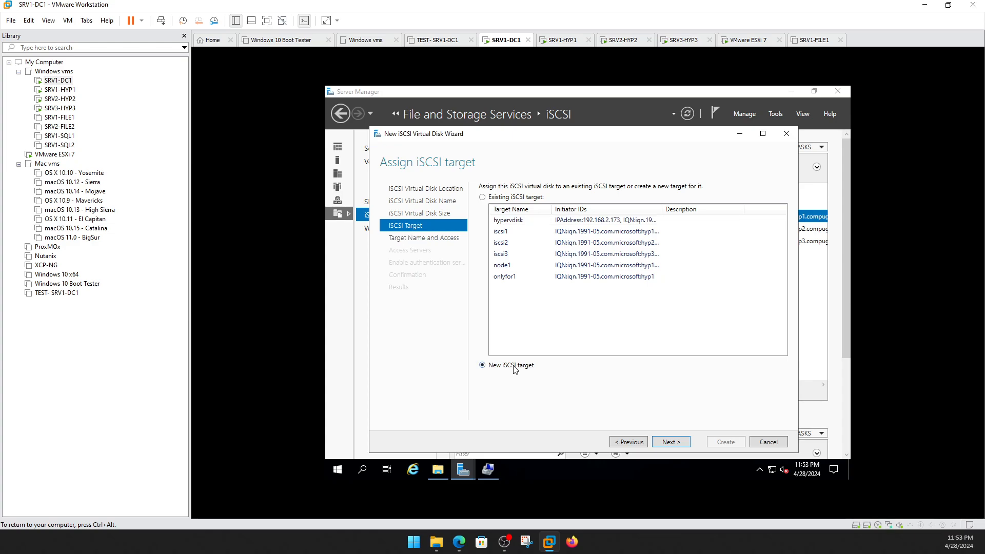
click(680, 444)
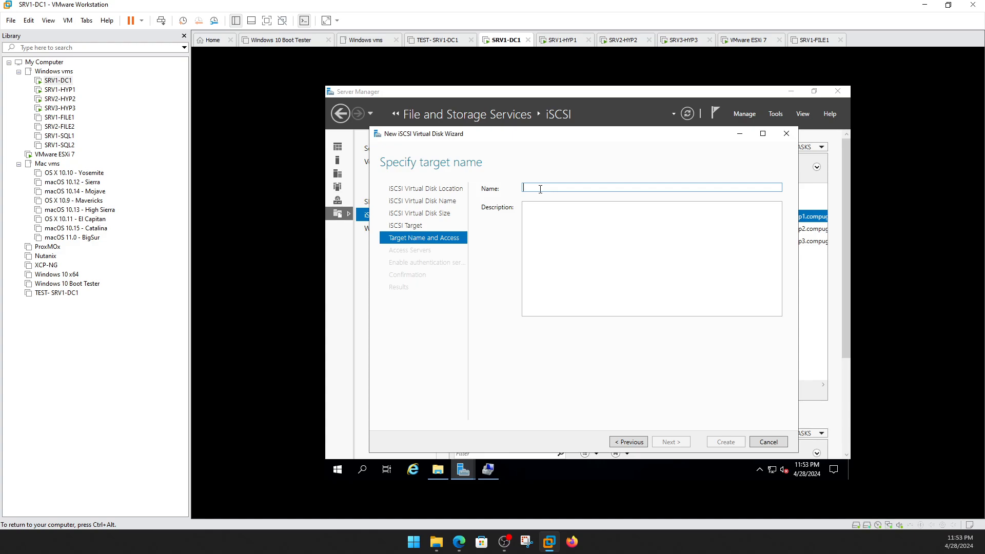
text(Vmware)
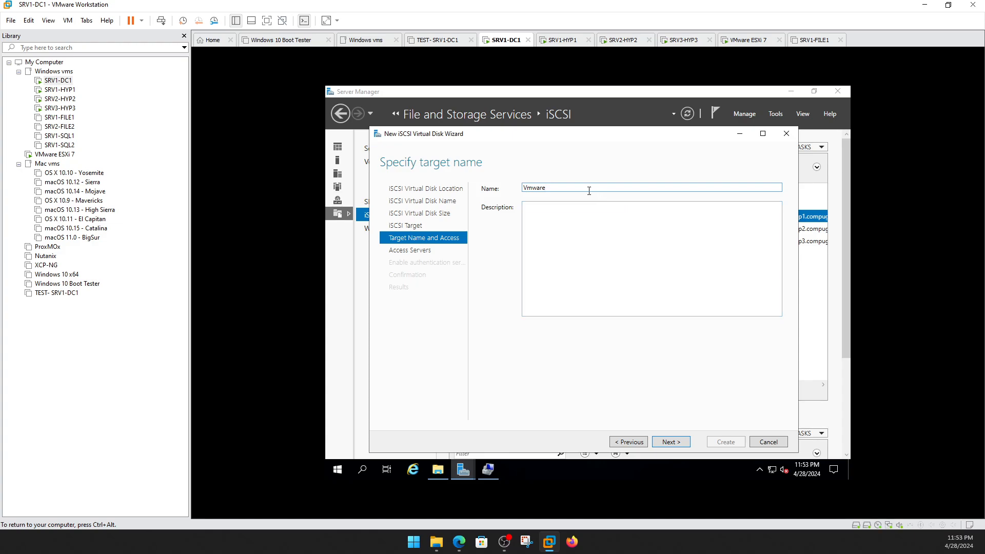
key(BackSpace)
key(BackSpace)
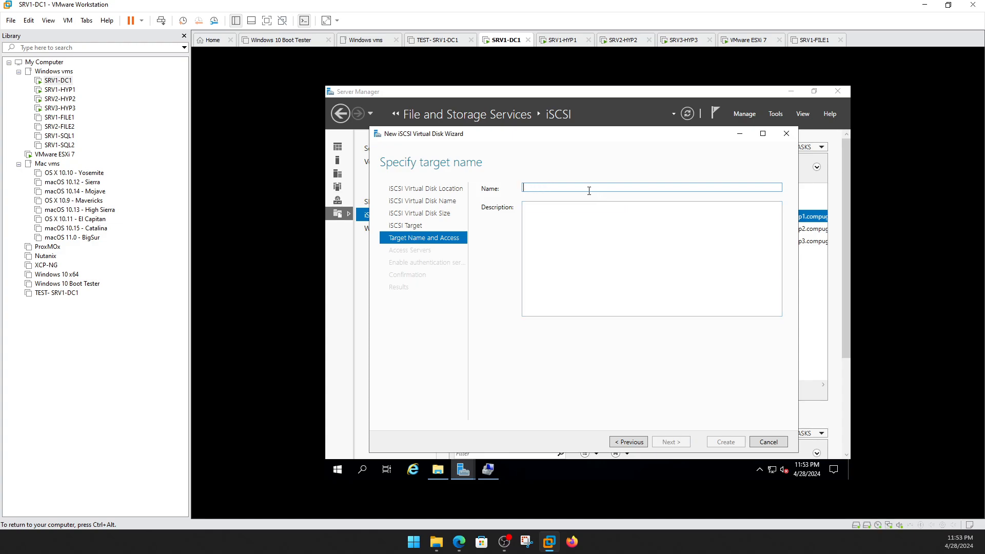
click(631, 443)
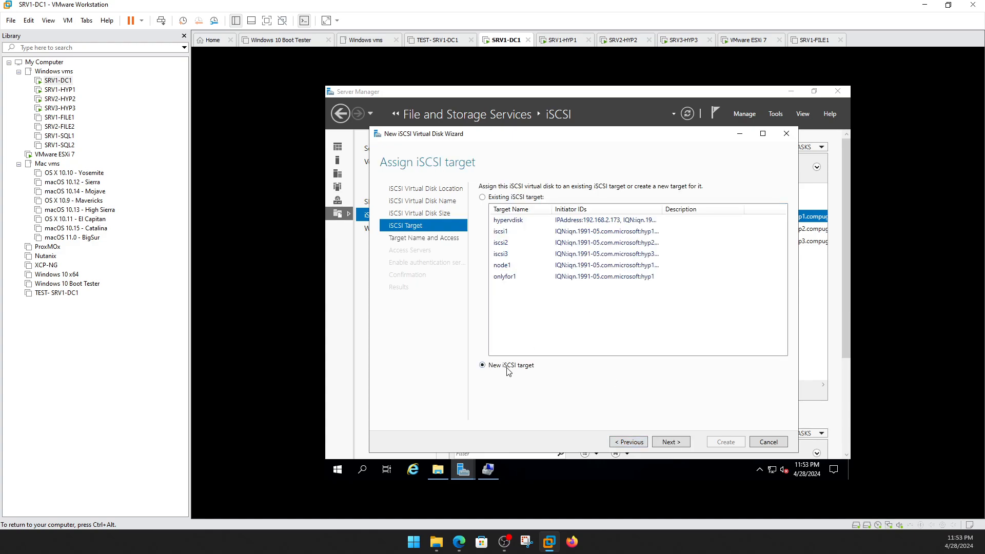
click(663, 443)
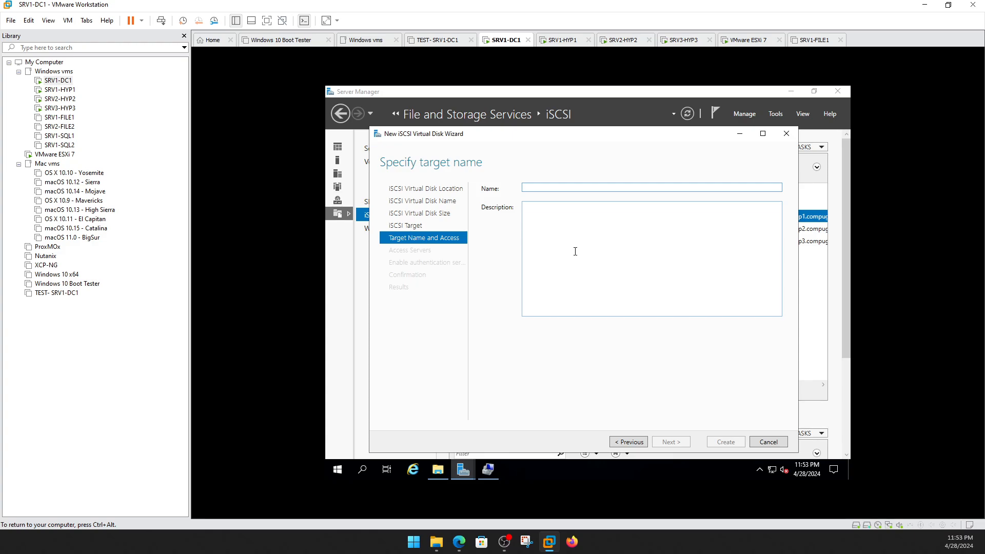
text(V)
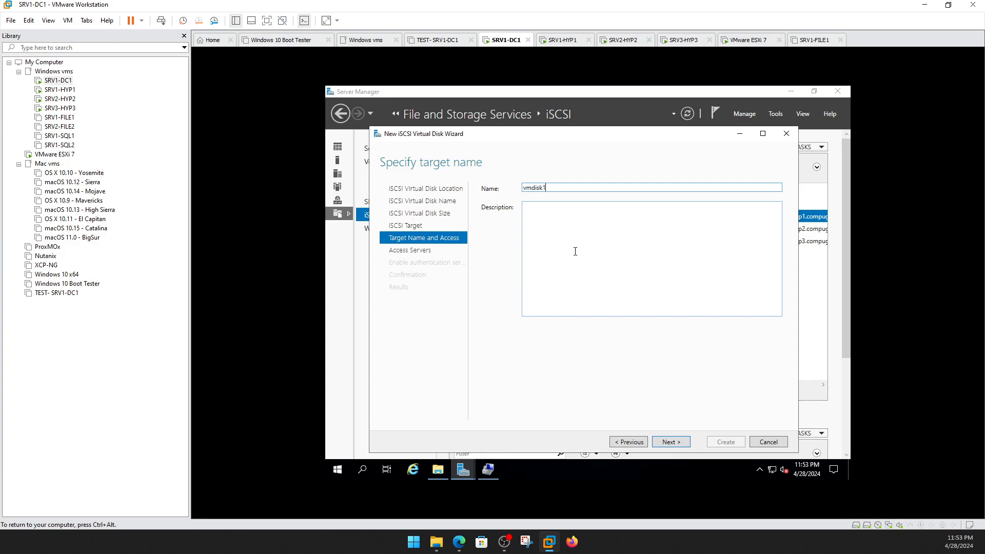
text(mdisk1)
click(661, 442)
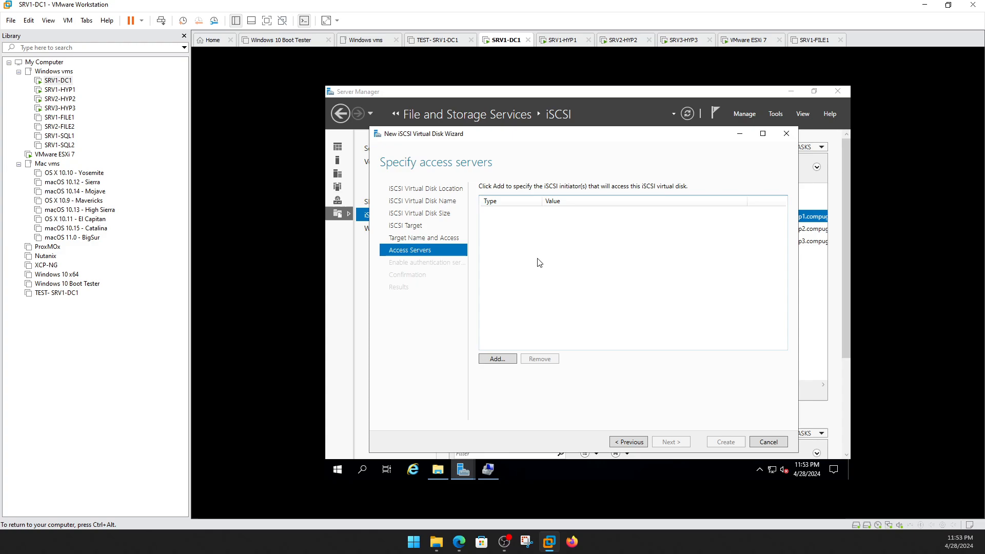
Allow the ESXi host's IP address 192.168.2.191 as the vmdisk1 initiator.
click(55, 155)
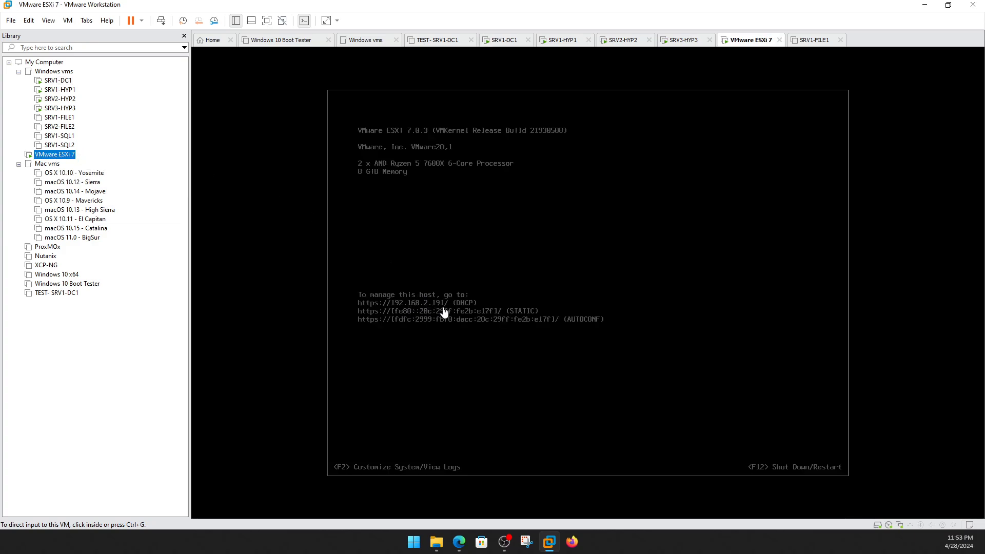
click(64, 82)
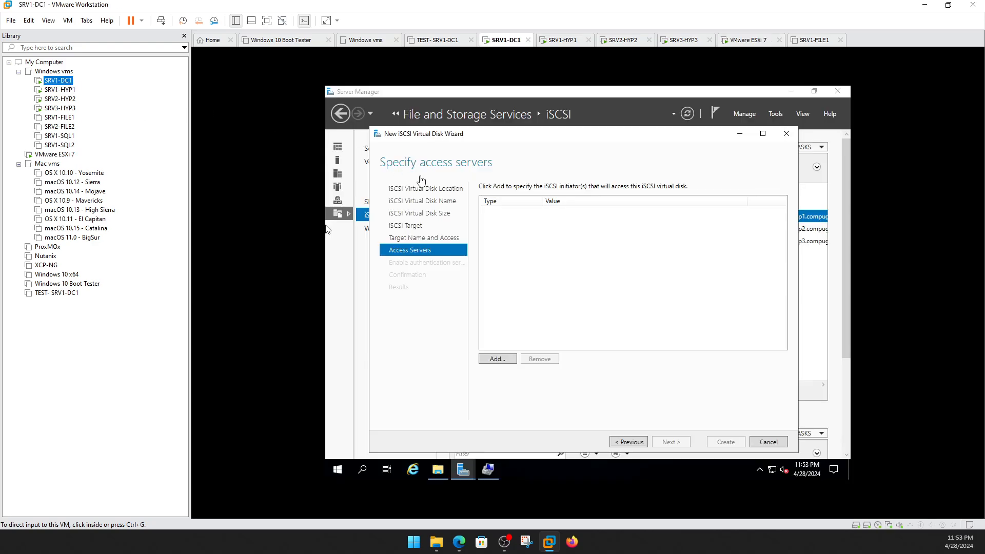
click(497, 359)
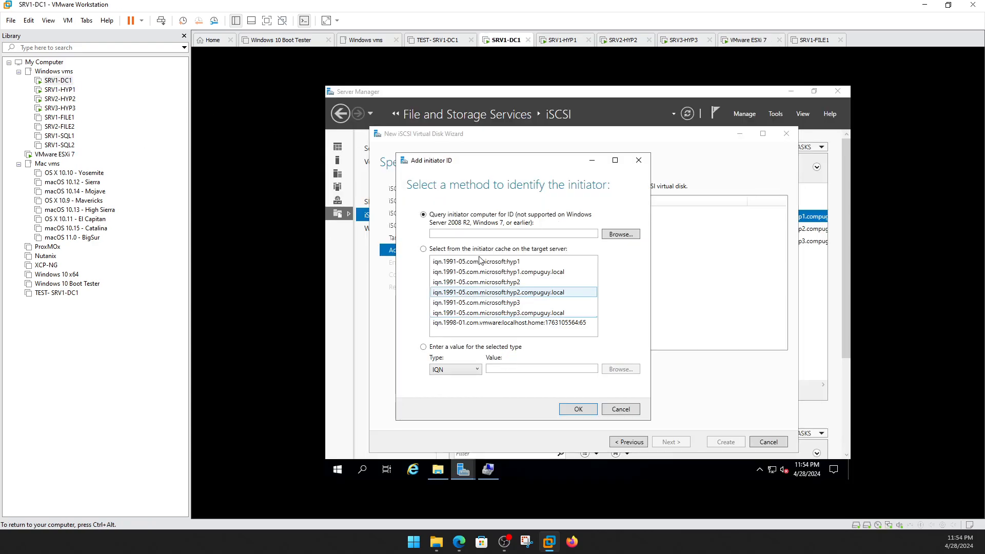
click(446, 370)
click(454, 402)
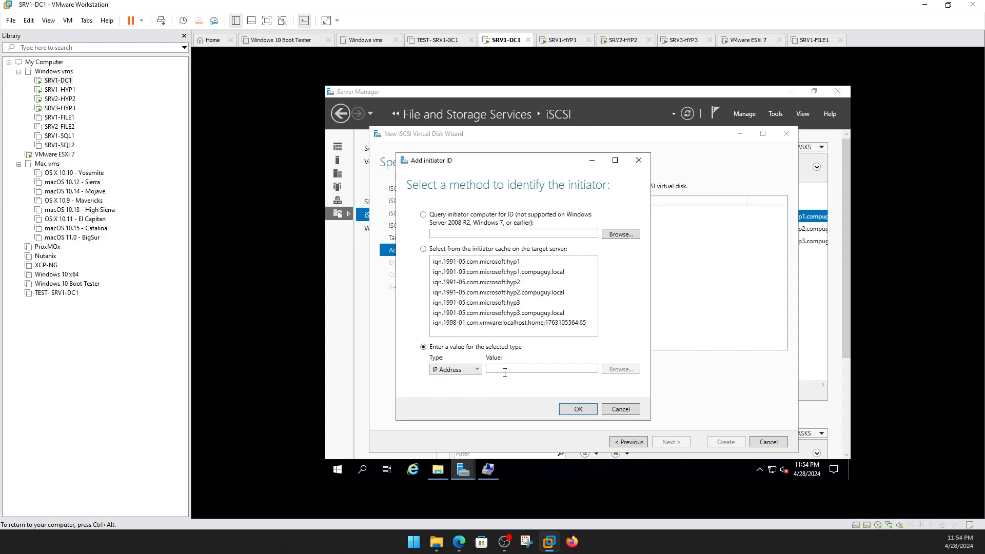
click(505, 369)
text(192.1)
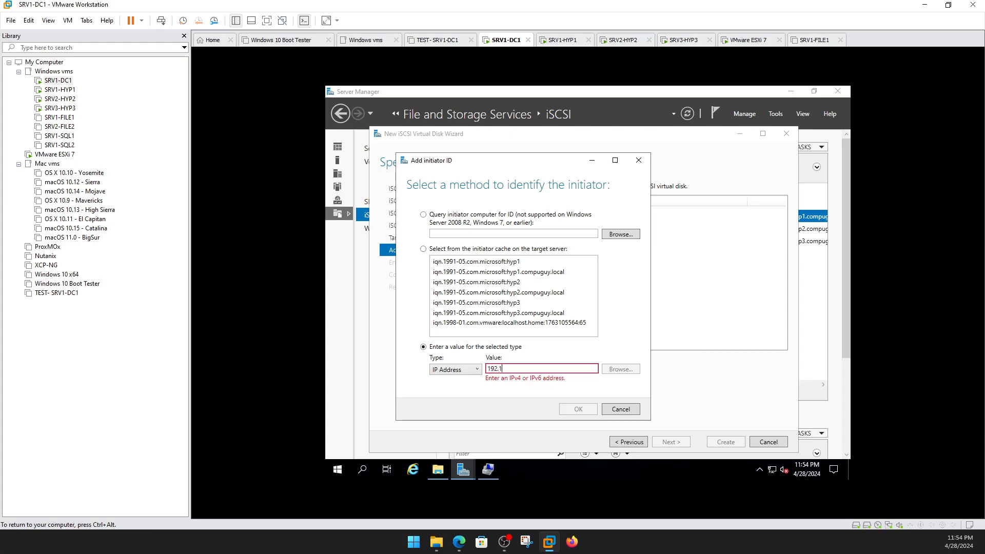
text(68.2.191)
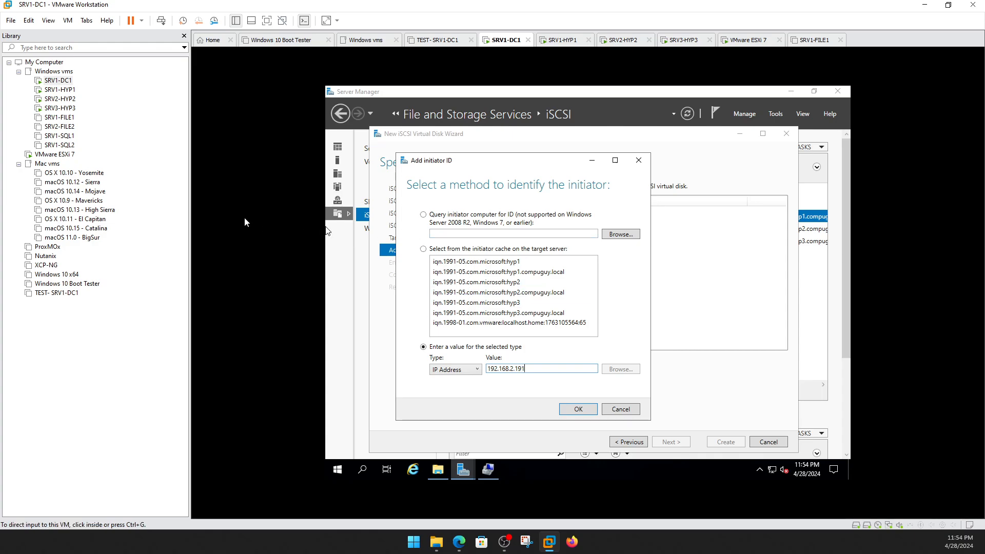
click(53, 155)
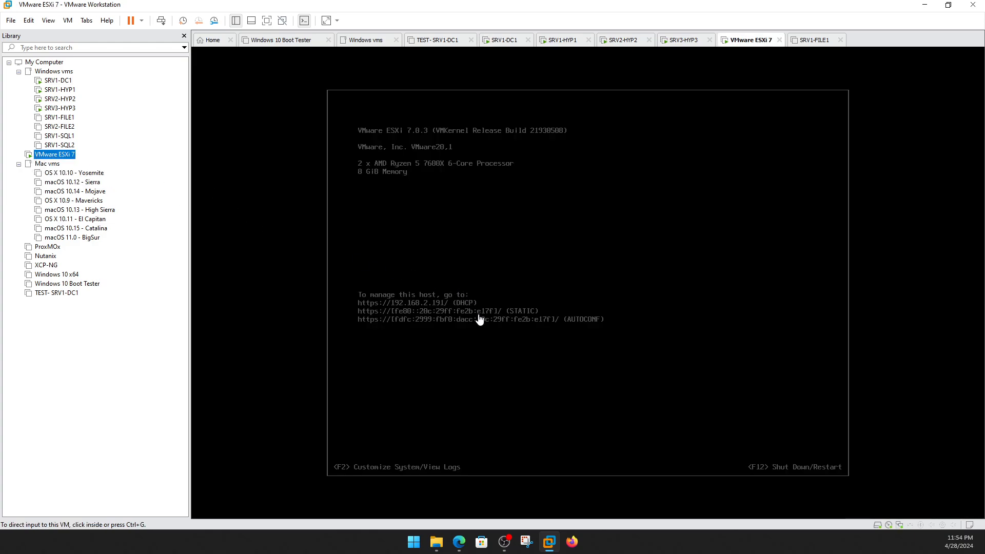
click(52, 81)
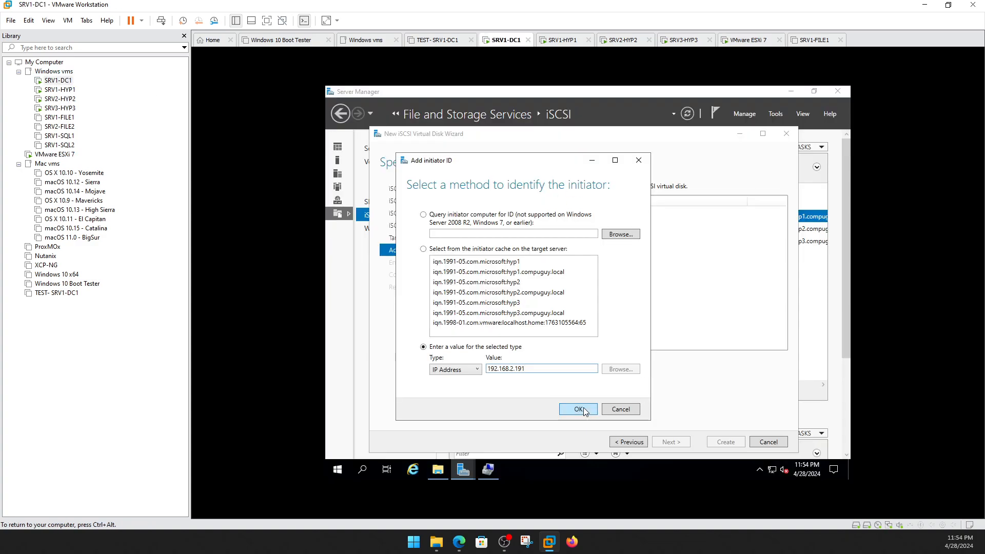
click(582, 410)
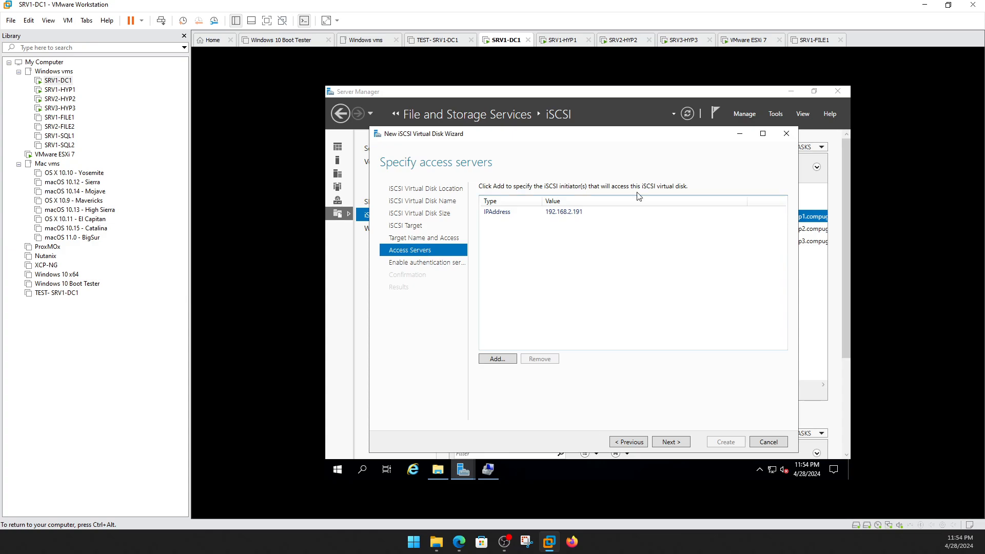
Skip authentication, create VMDisk on vmdisk1, and close the wizard.
click(673, 443)
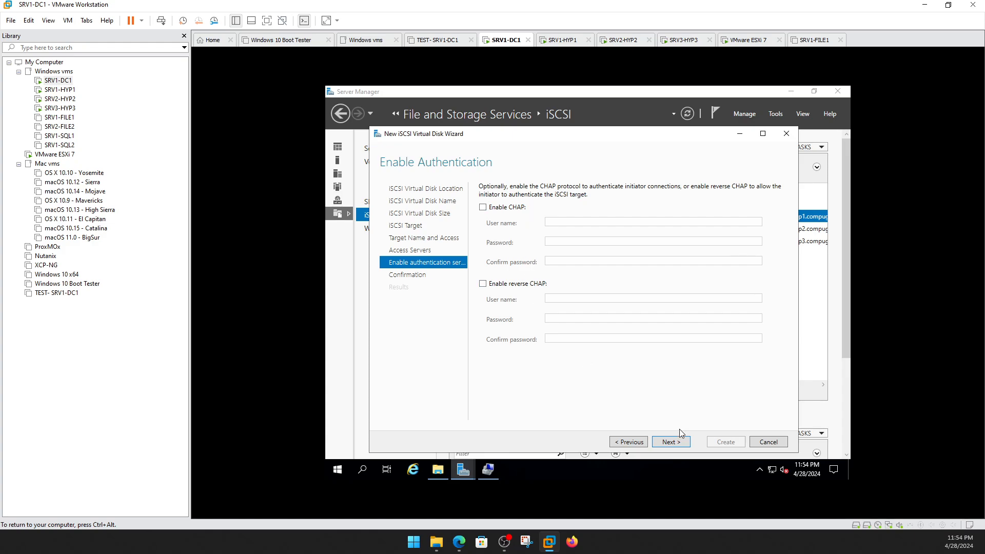
click(670, 443)
click(712, 447)
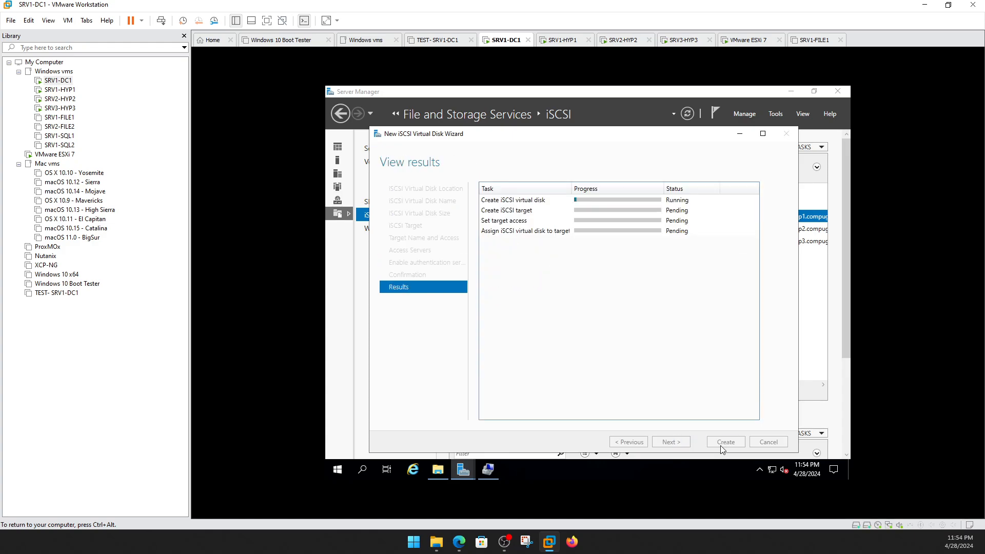
click(738, 444)
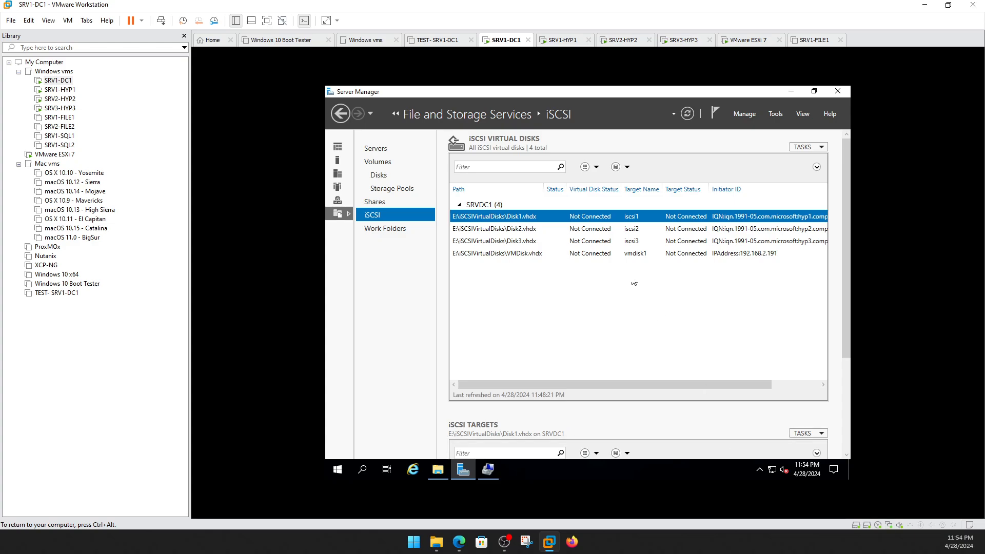
View the four disks in E:\iSCSIVirtualDisks, then switch to the SRV1-HYP1 VM.
click(438, 470)
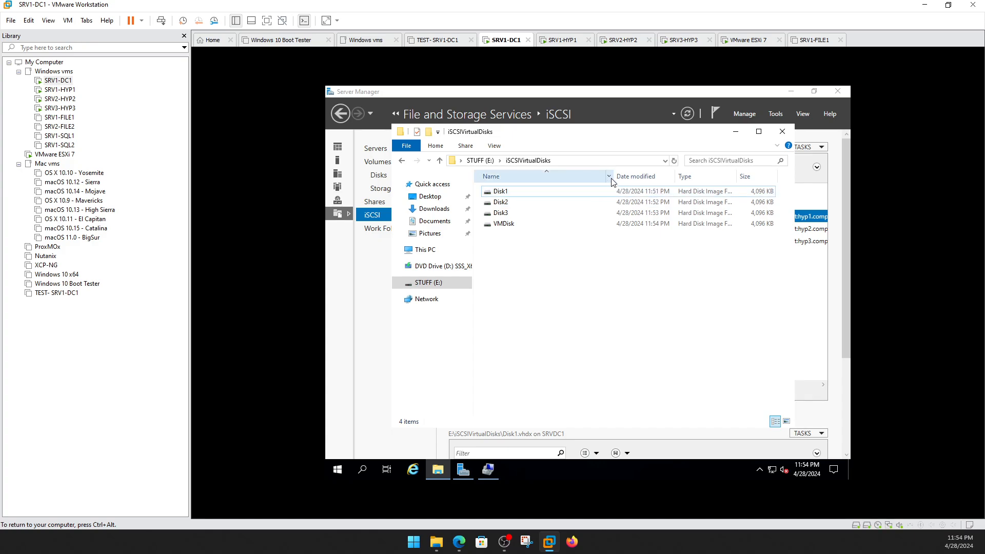
drag(613, 176, 550, 176)
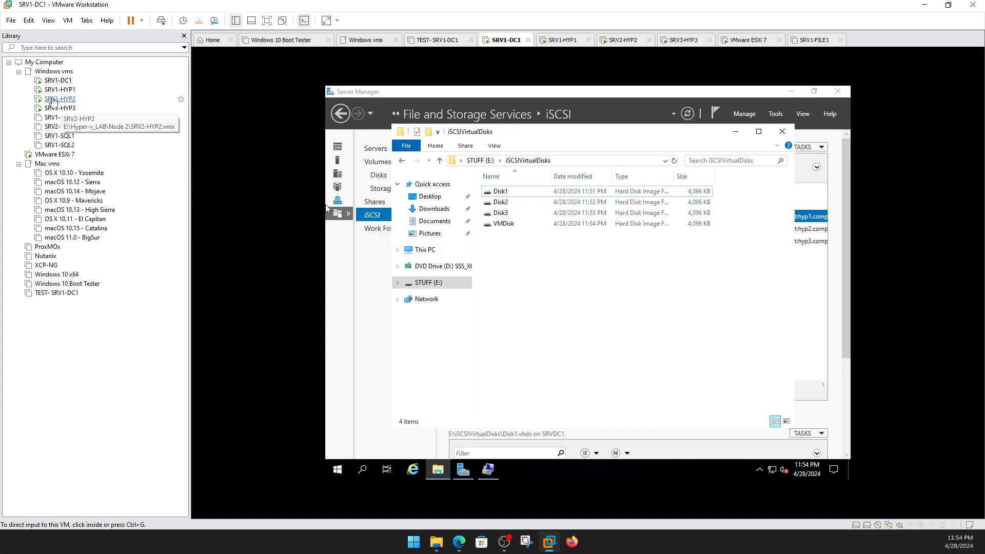
click(51, 94)
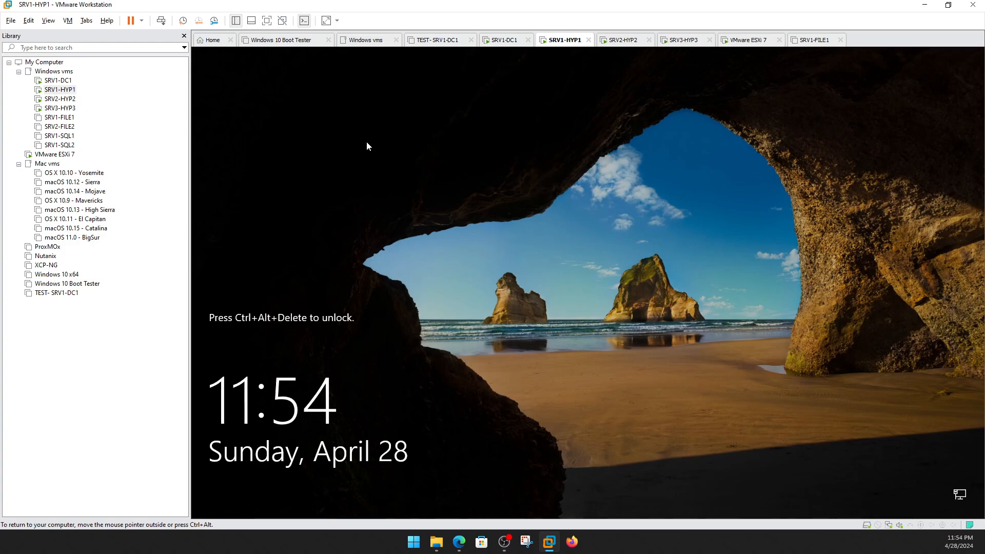
Sign in to SRV1-HYP1 with the account password.
key(ctrl+alt+Insert)
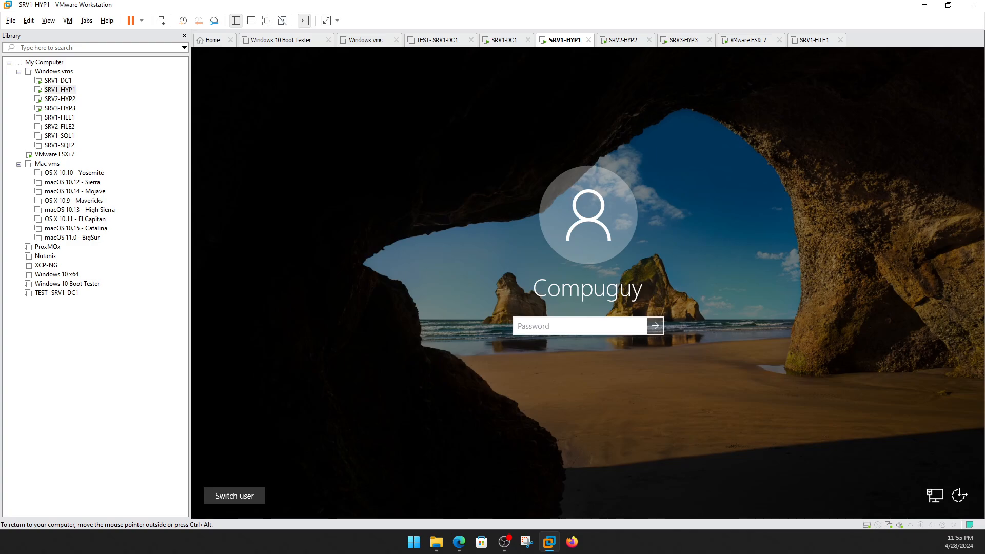
key(ctrl+alt)
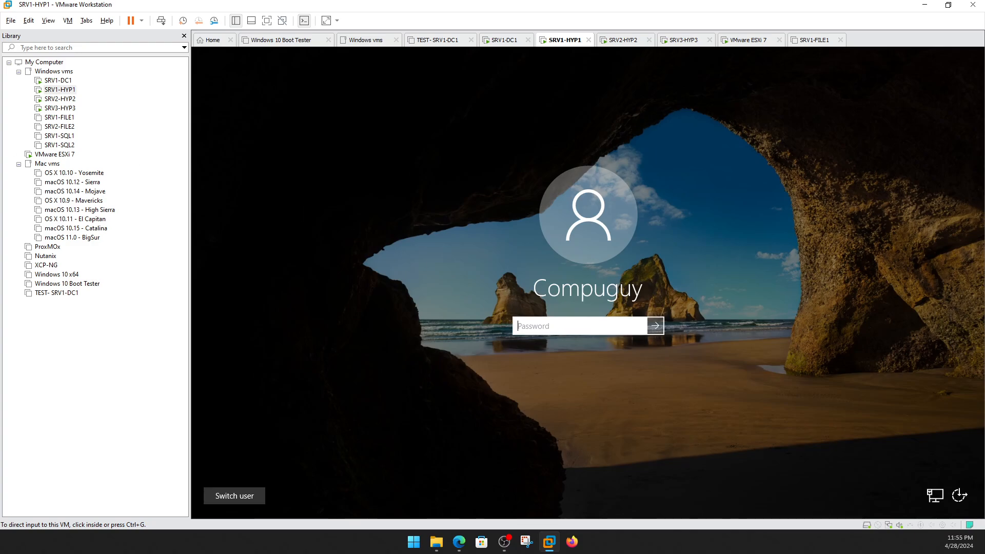
click(578, 348)
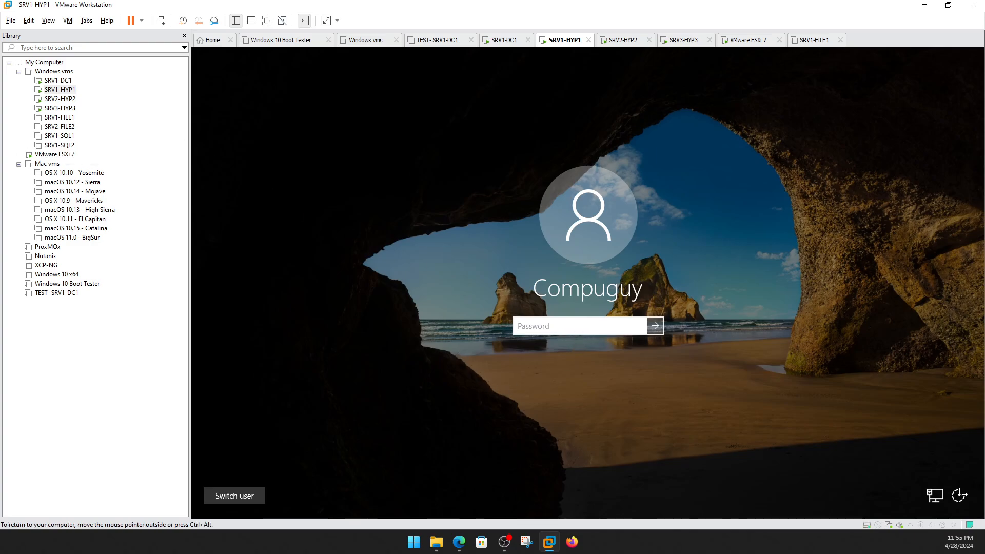
text(••)
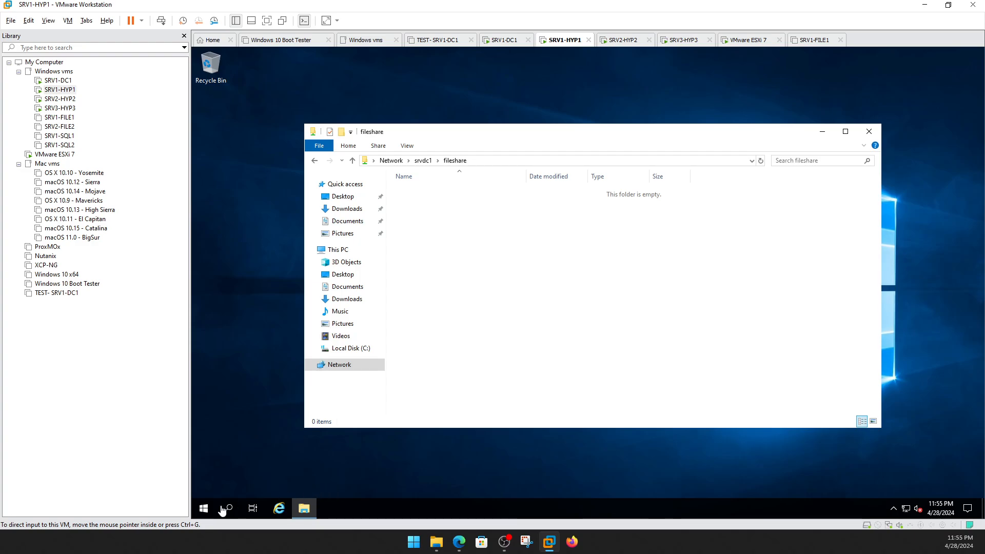
Show This PC in HYP1's File Explorer, listing drives C: and D:.
click(204, 508)
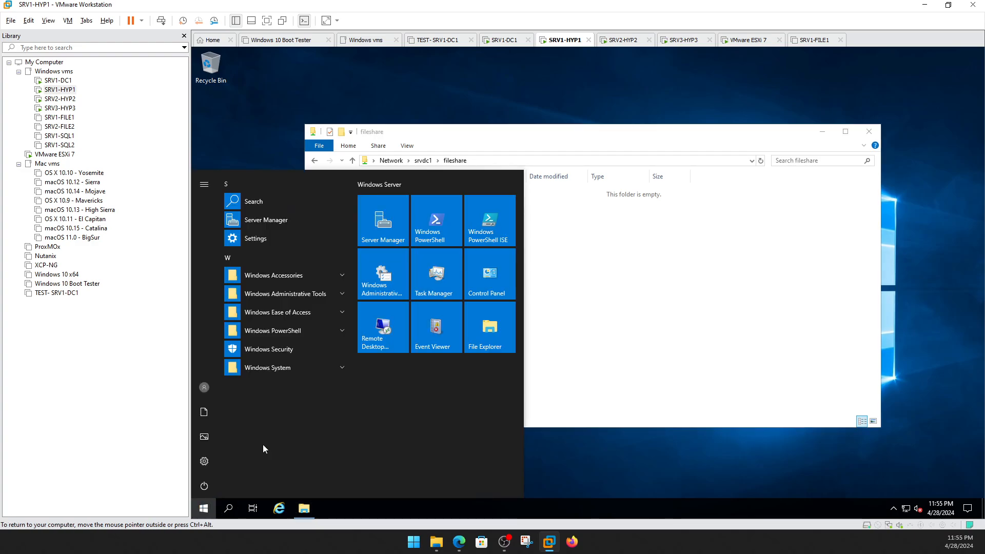
click(631, 316)
click(338, 250)
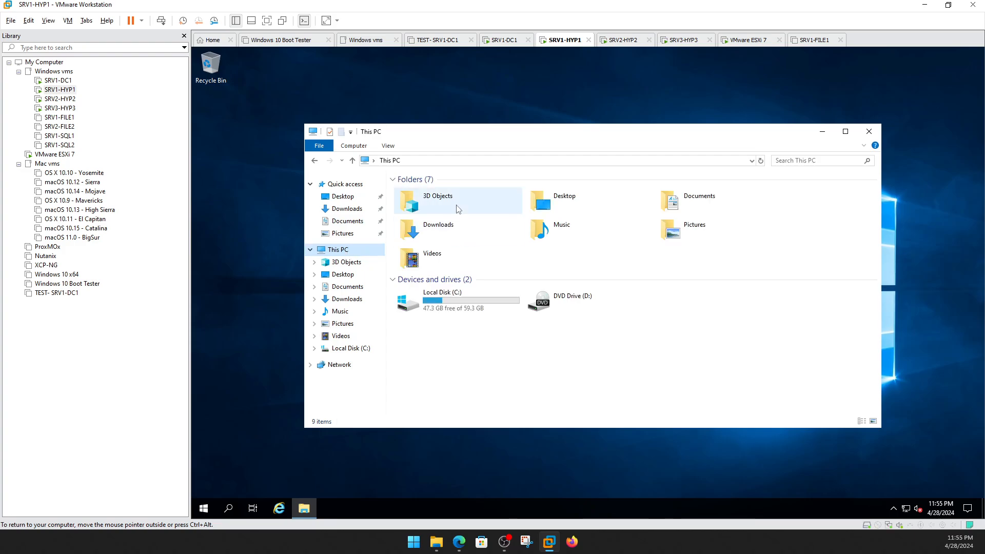
Launch Server Manager on HYP1 and open Computer Management from Tools.
click(204, 507)
click(404, 235)
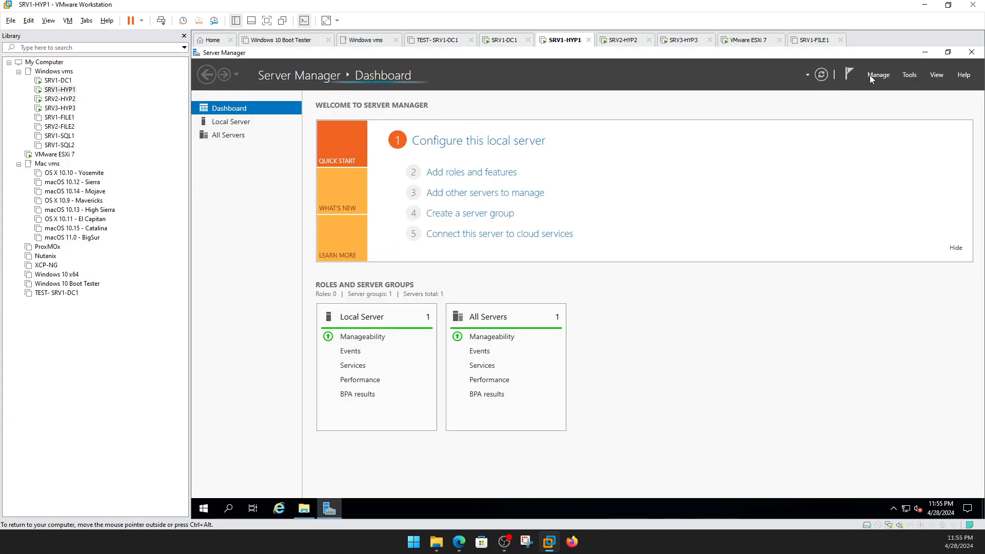
click(870, 75)
click(911, 76)
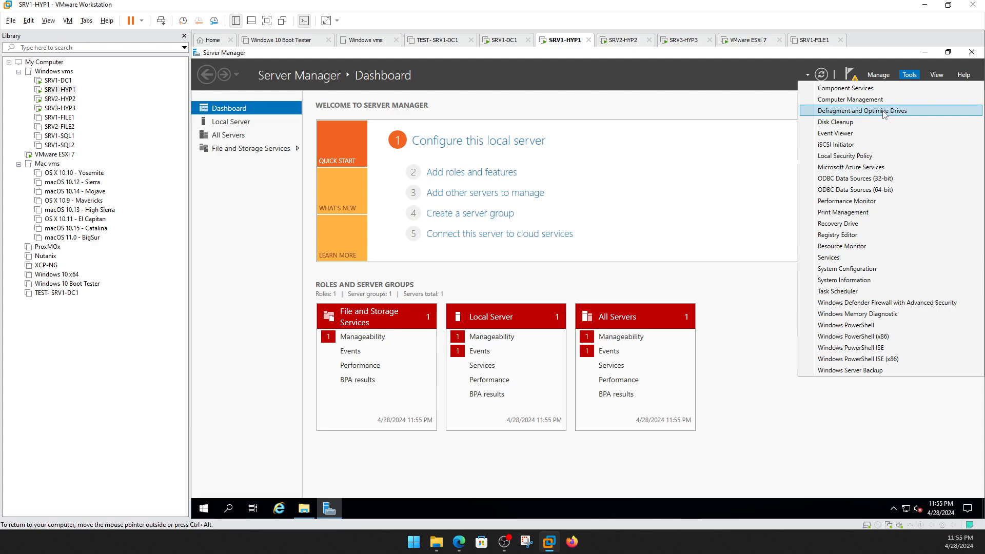
click(870, 101)
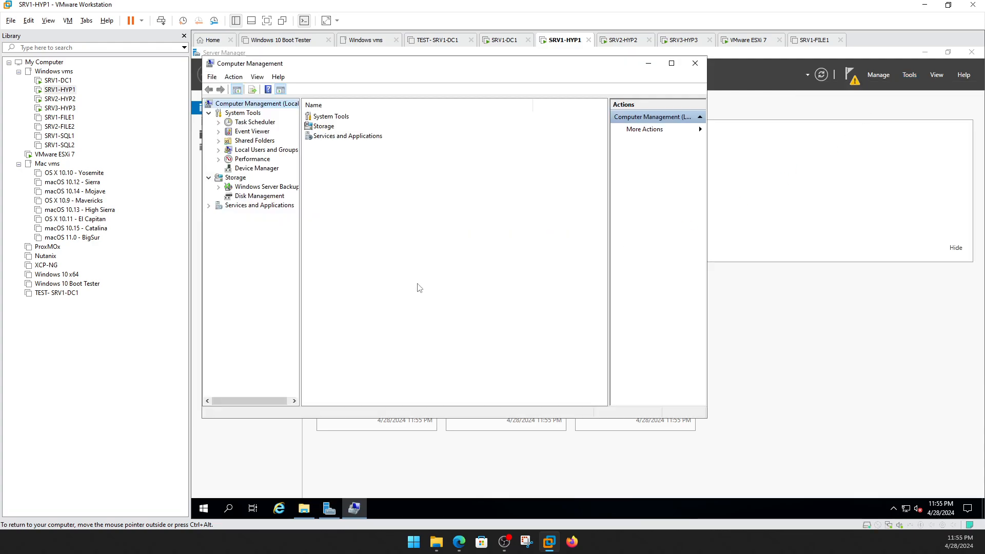
Try Disk Management, dismiss its access-rights error, and close Computer Management.
click(260, 196)
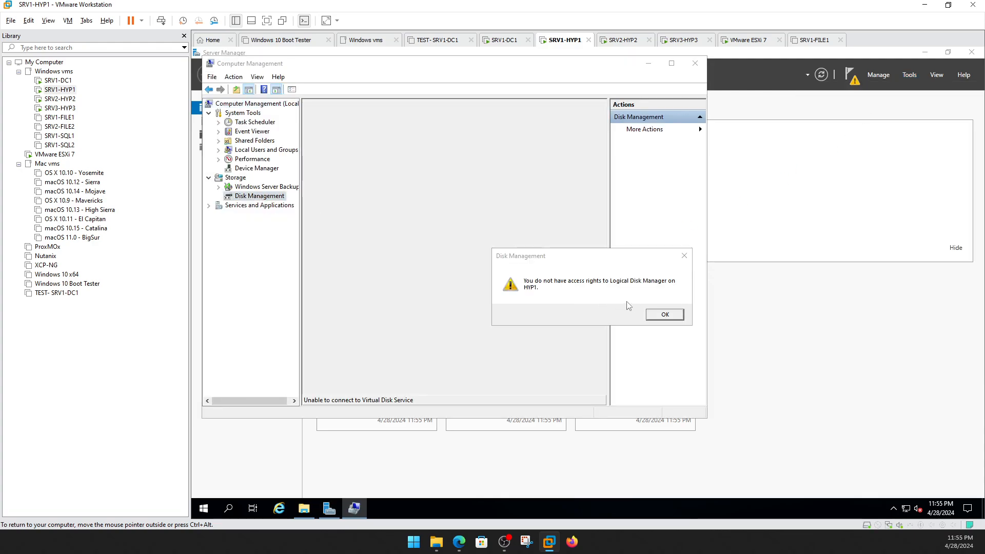
click(673, 316)
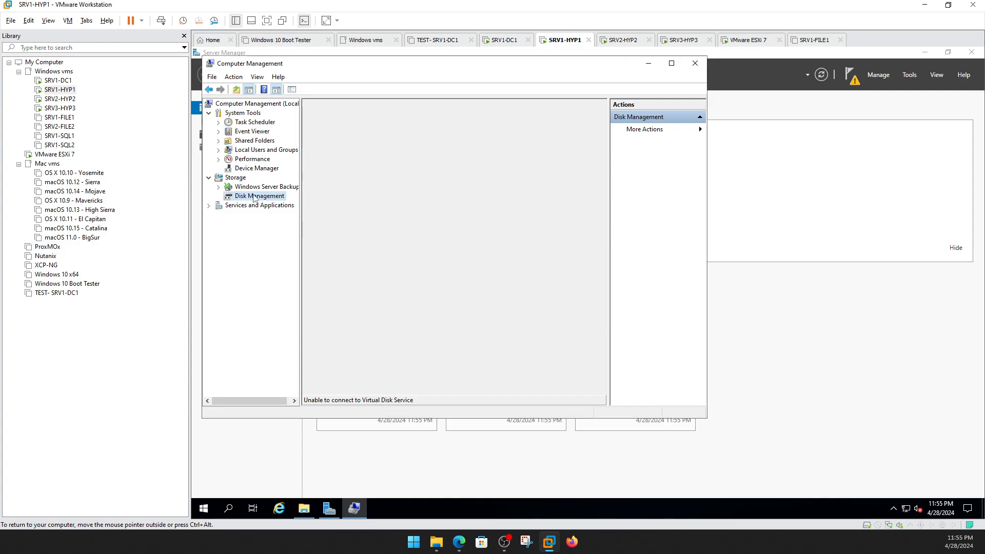
right_click(272, 197)
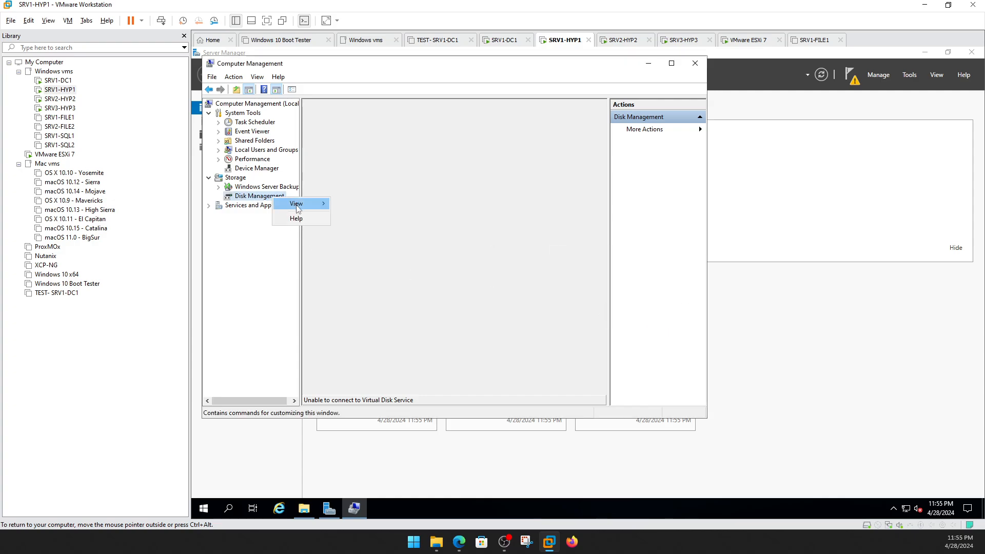
click(695, 63)
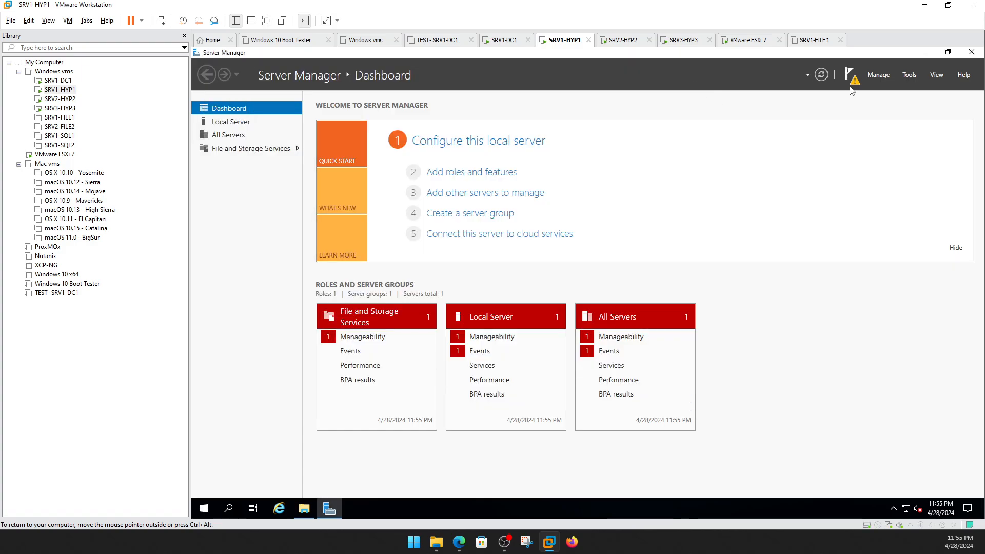
Sign out of HYP1's current account and choose to sign in as another user.
click(203, 508)
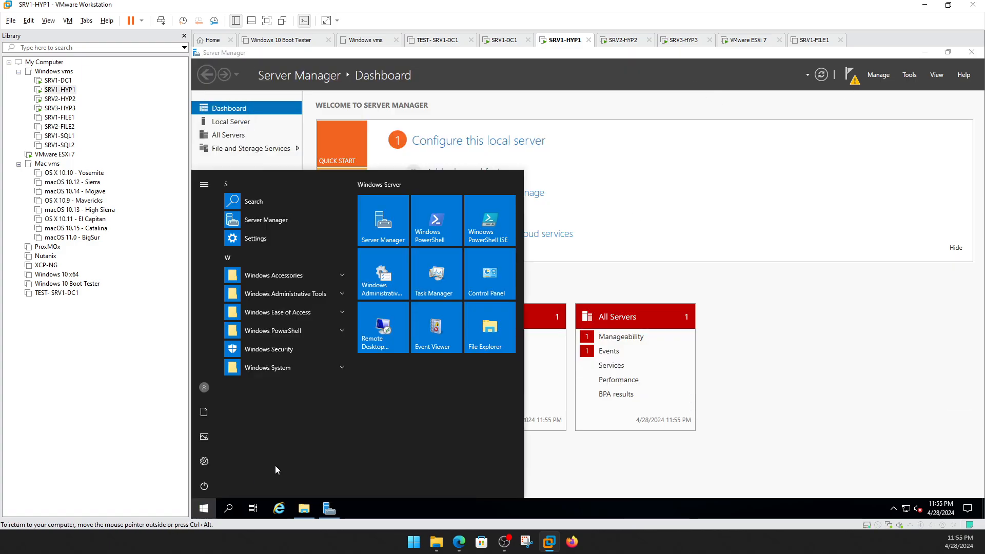
click(204, 390)
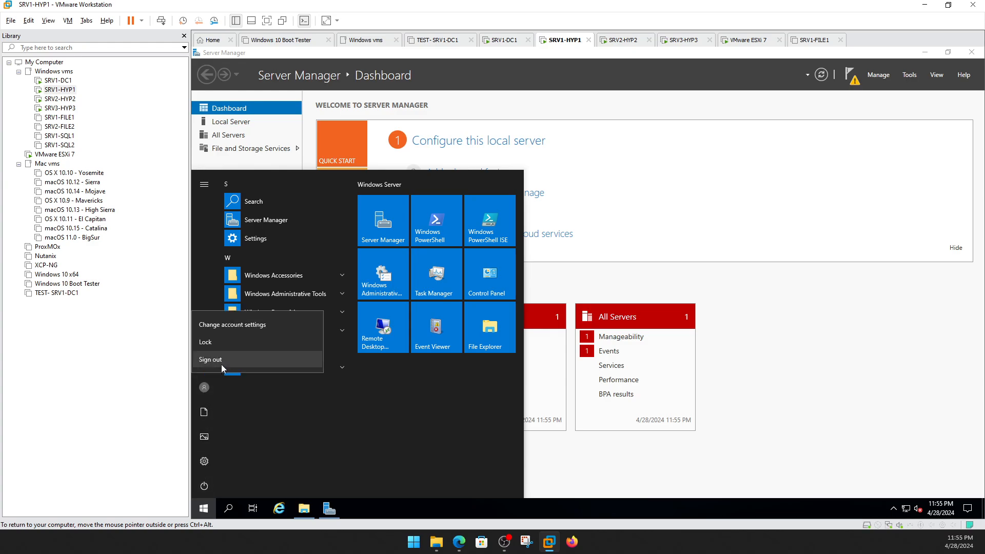
click(221, 365)
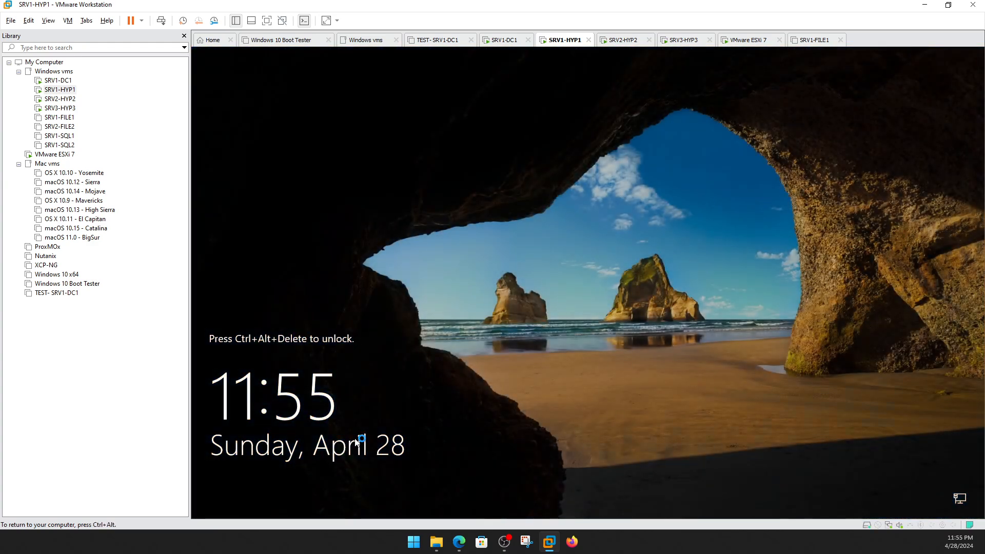
key(ctrl+alt+Insert)
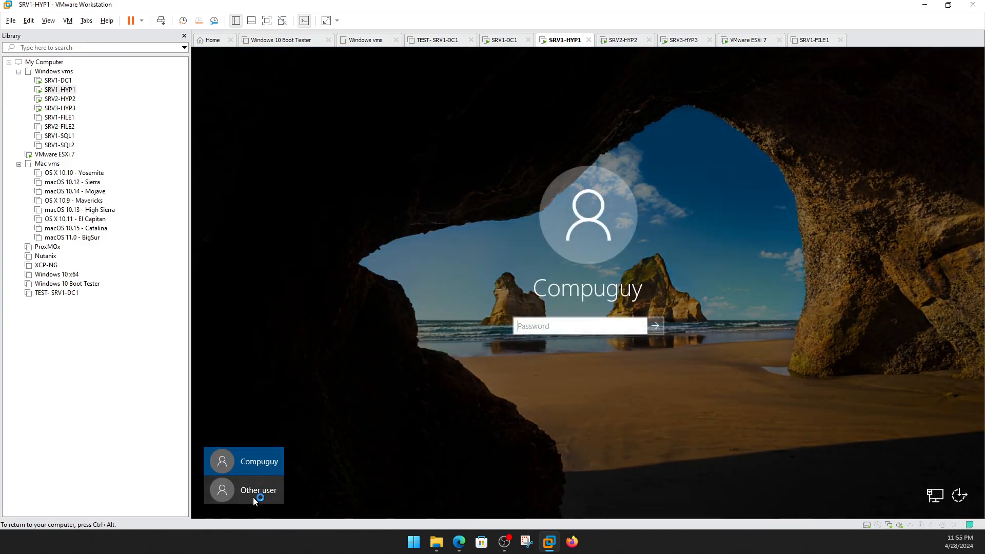
click(270, 491)
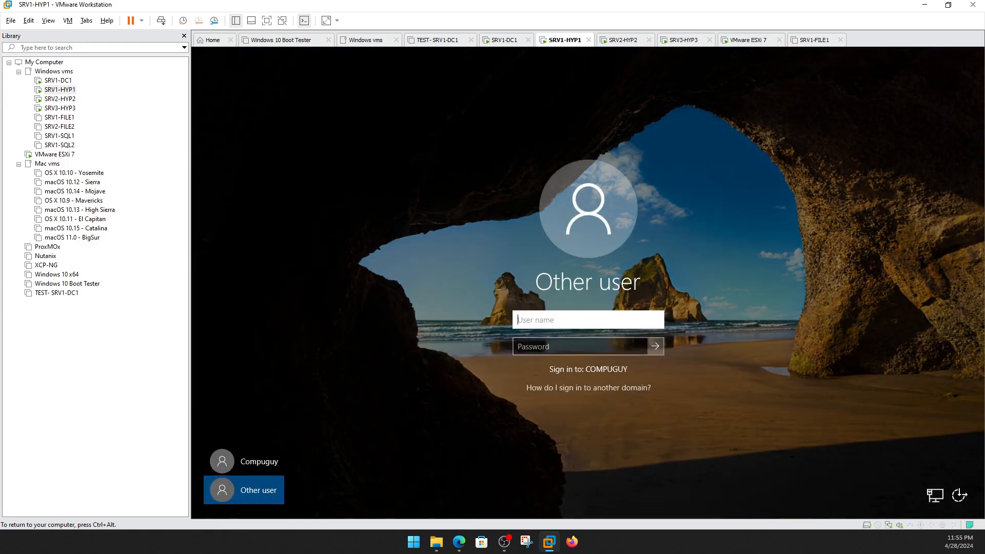
Sign in as .\Administrator, re-entering the password after an incorrect-password error.
text(.\)
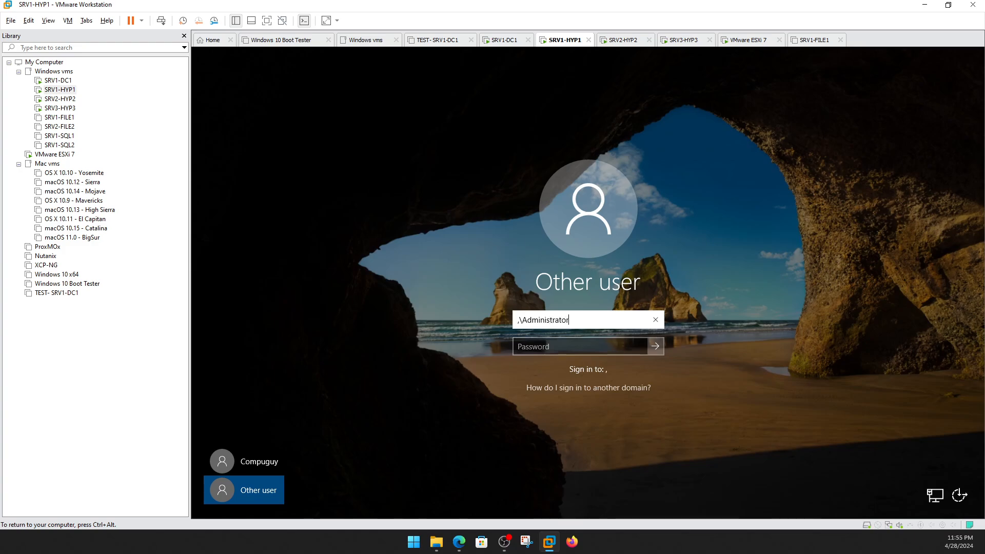
key(Tab)
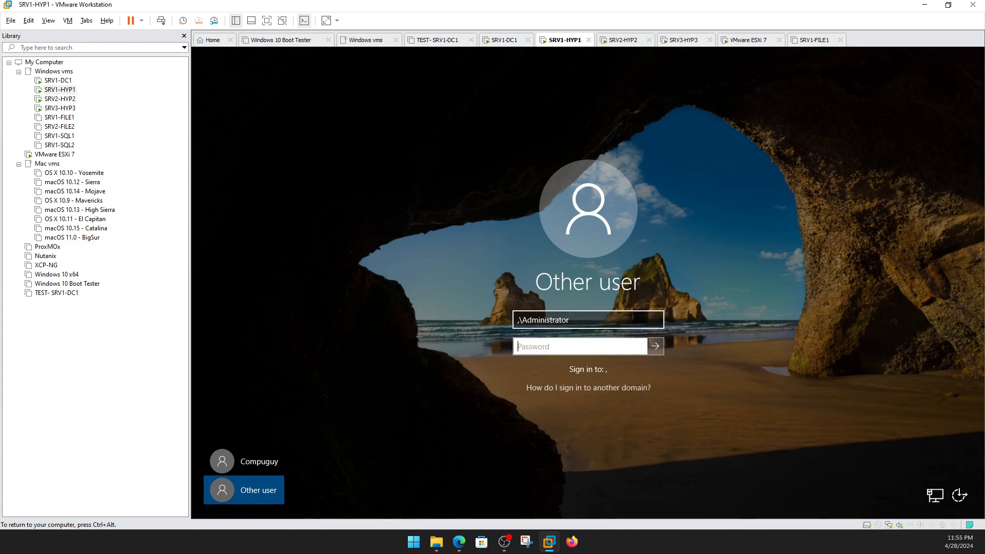
click(515, 319)
key(Delete)
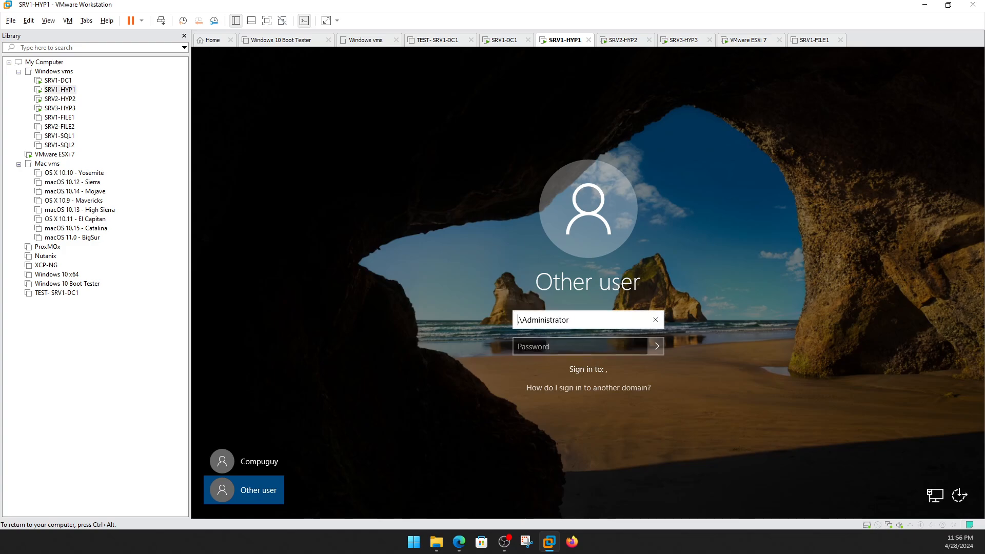
text(.)
key(Tab)
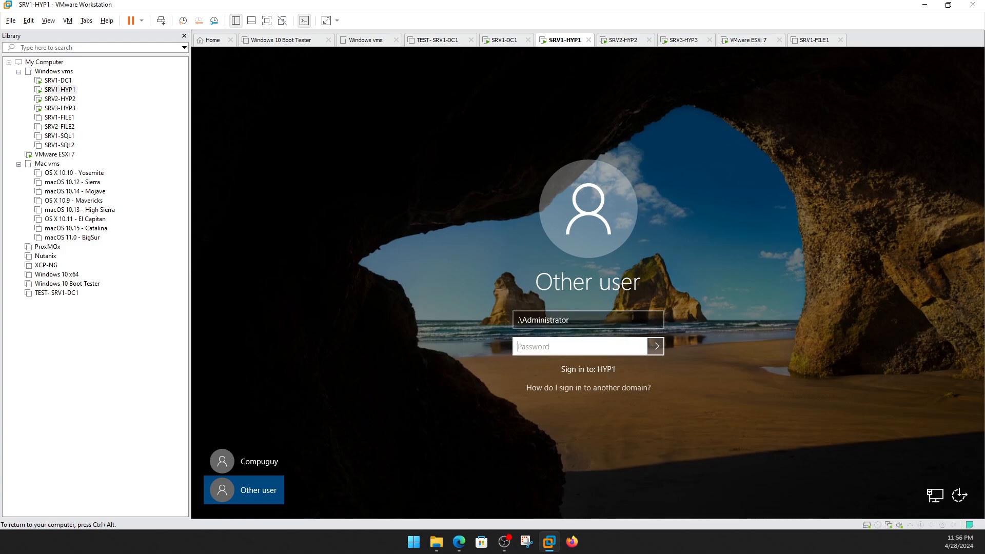
text(••••••••)
key(Return)
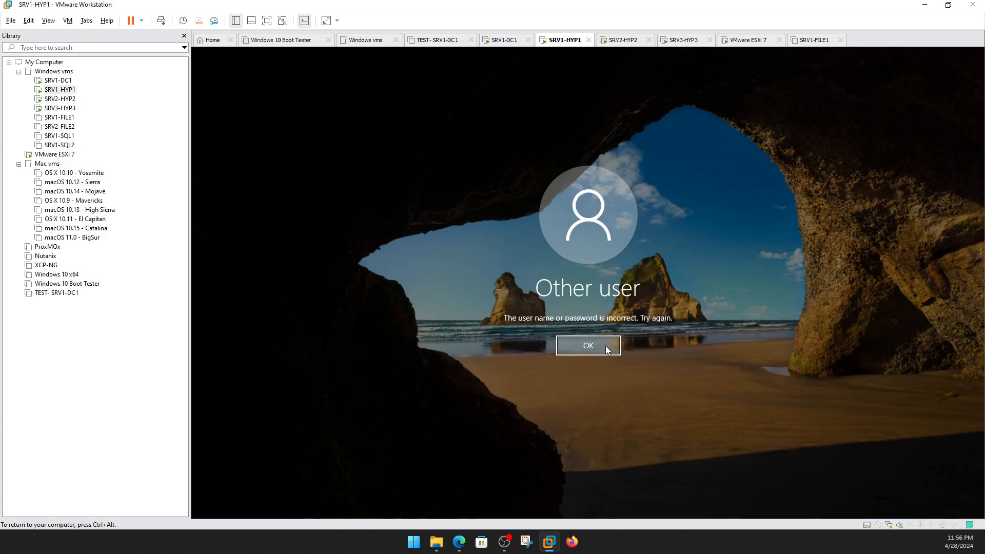
click(607, 347)
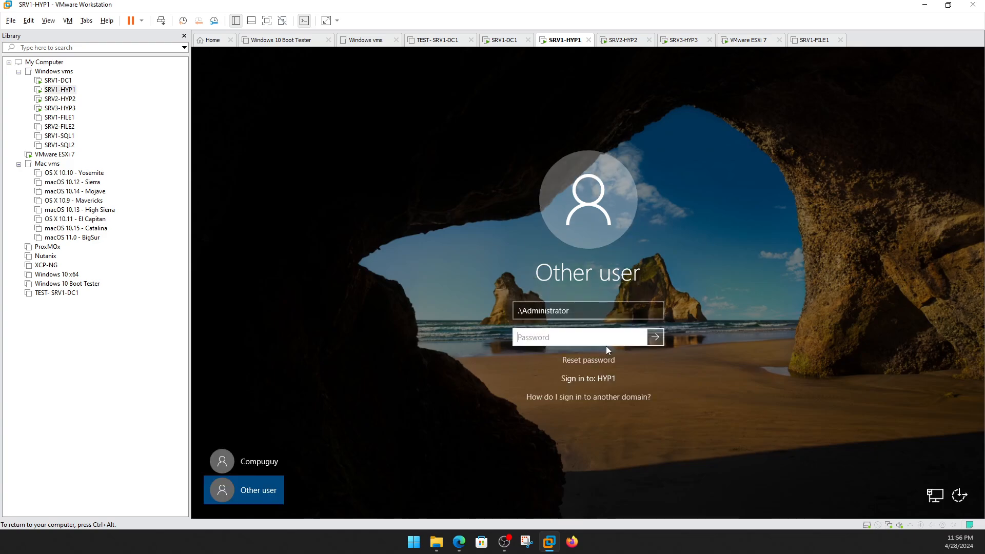
text(••••••••)
key(Return)
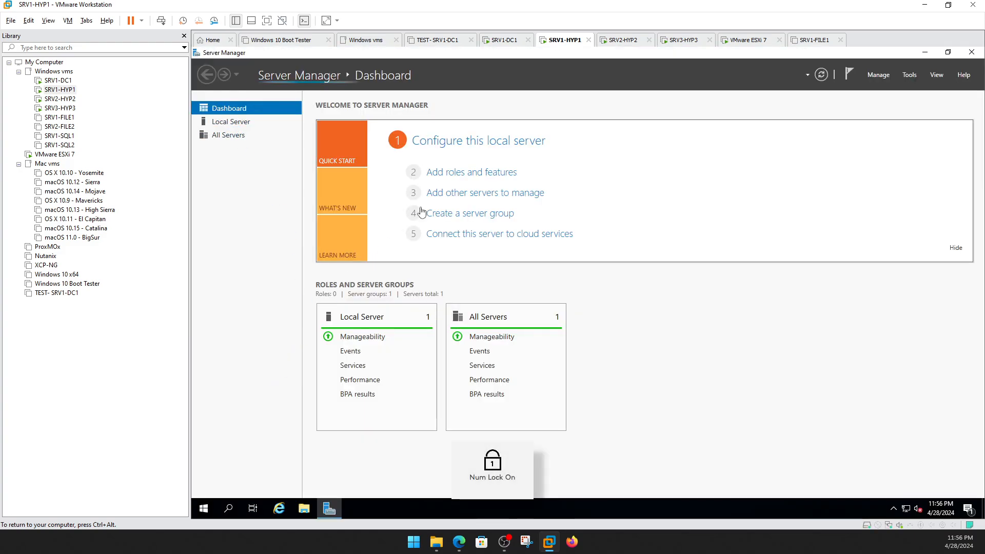
Show HYP1's disks in Computer Management's Disk Management and move the window aside.
click(909, 75)
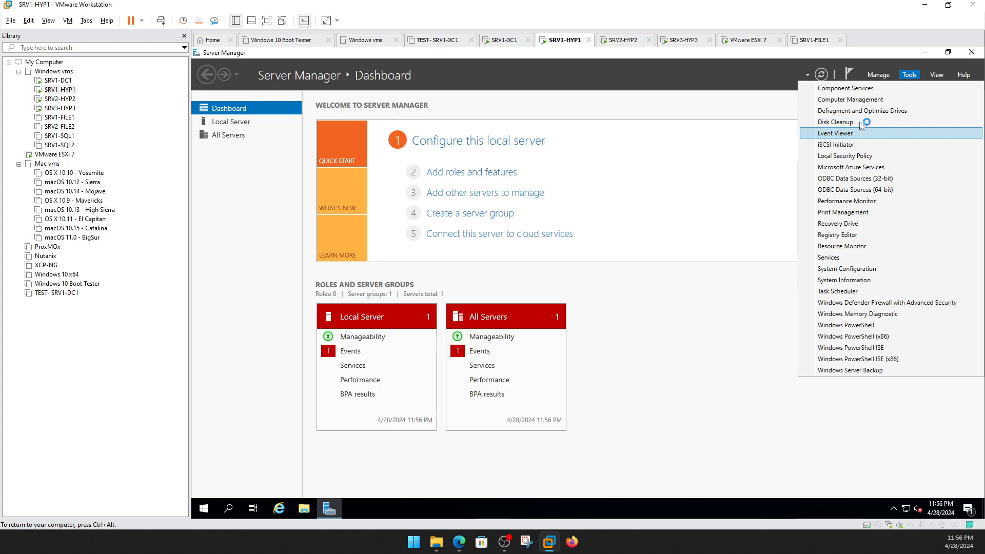
click(852, 99)
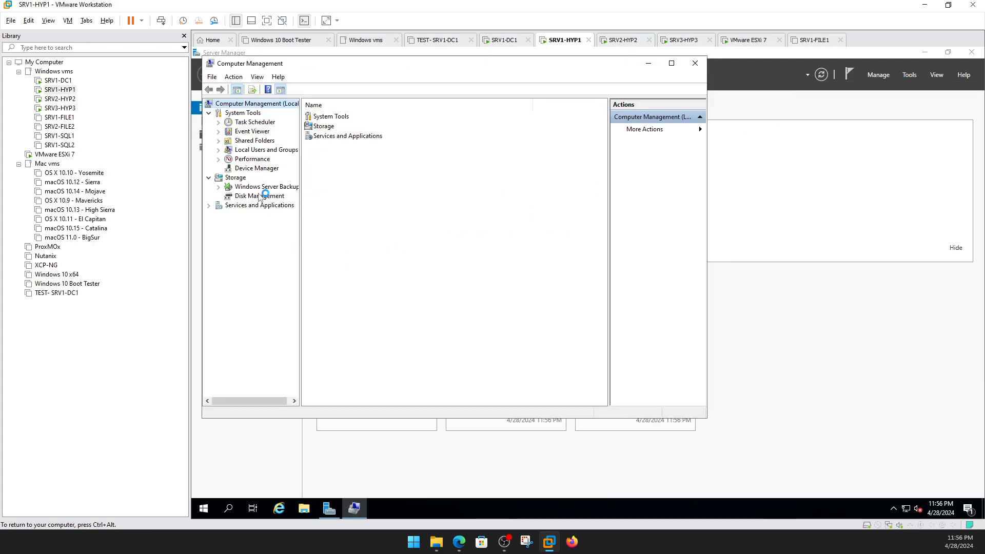
click(259, 196)
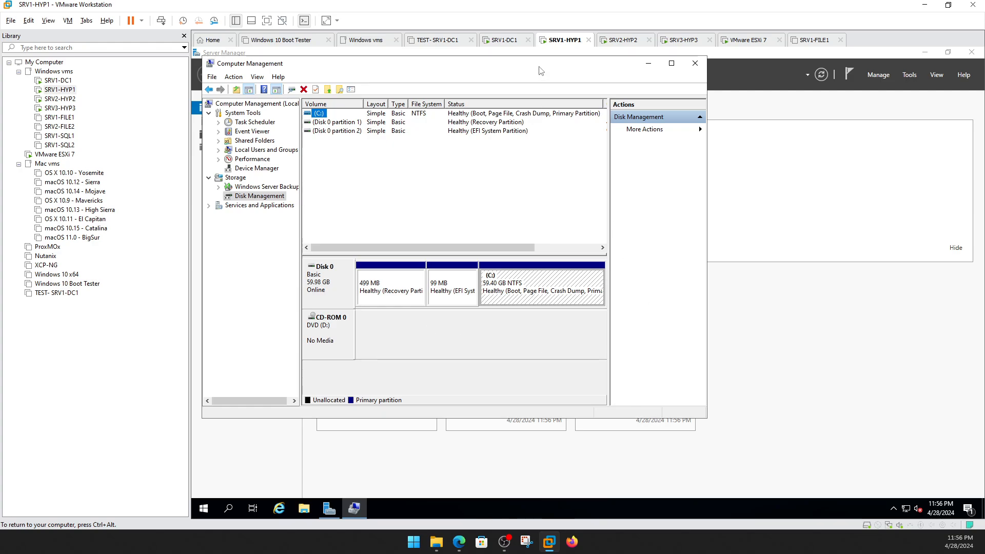
drag(541, 70, 759, 101)
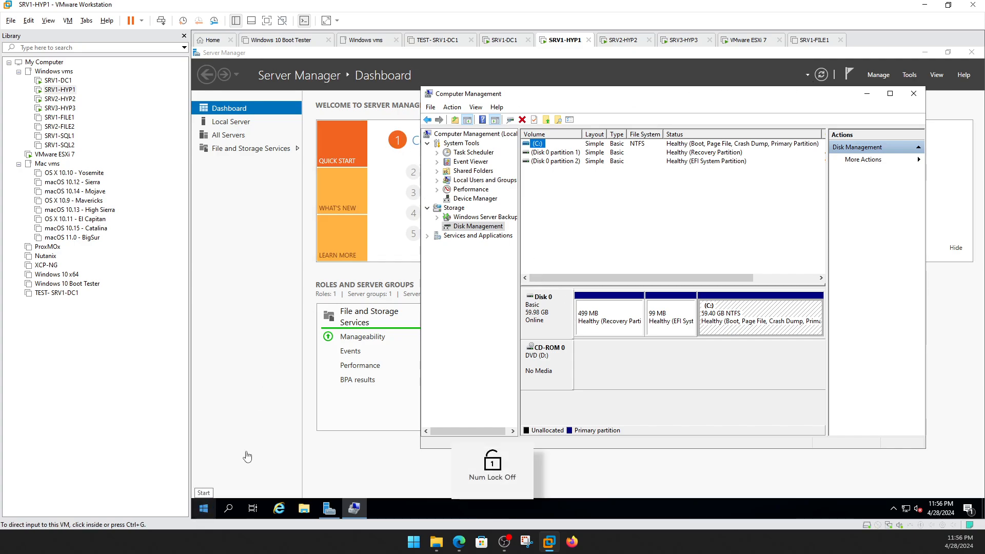
Browse Windows Administrative Tools in the Start menu, then Server Manager's Tools list.
click(206, 509)
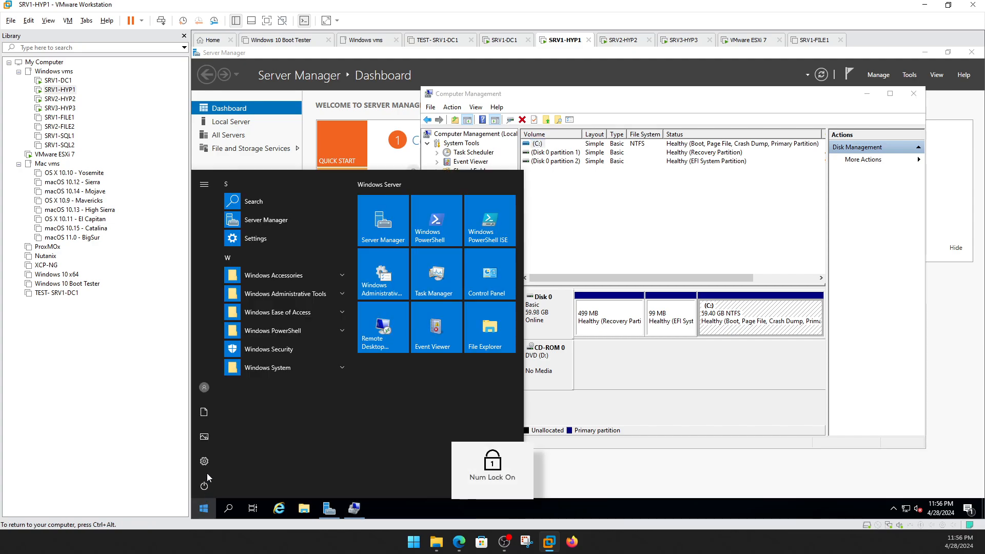
click(296, 295)
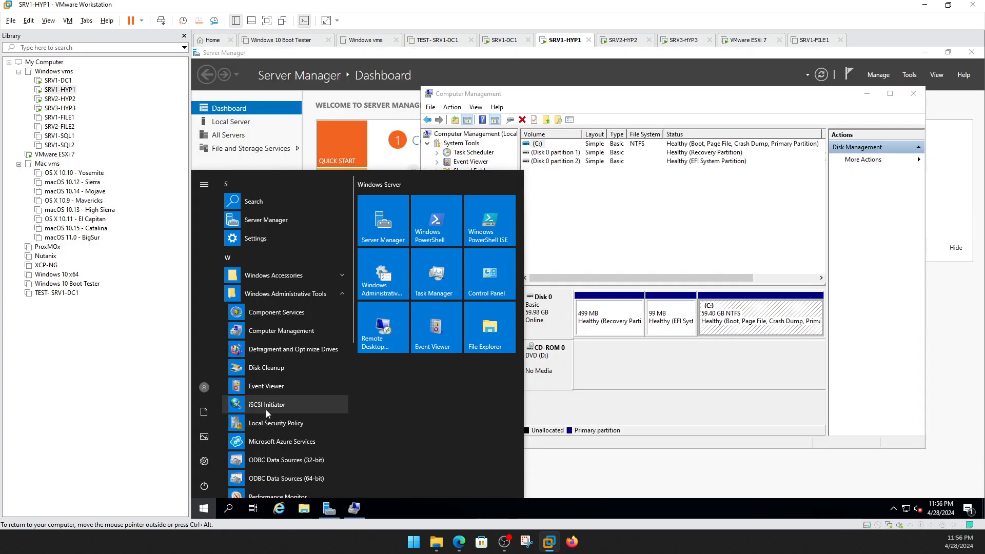
click(909, 75)
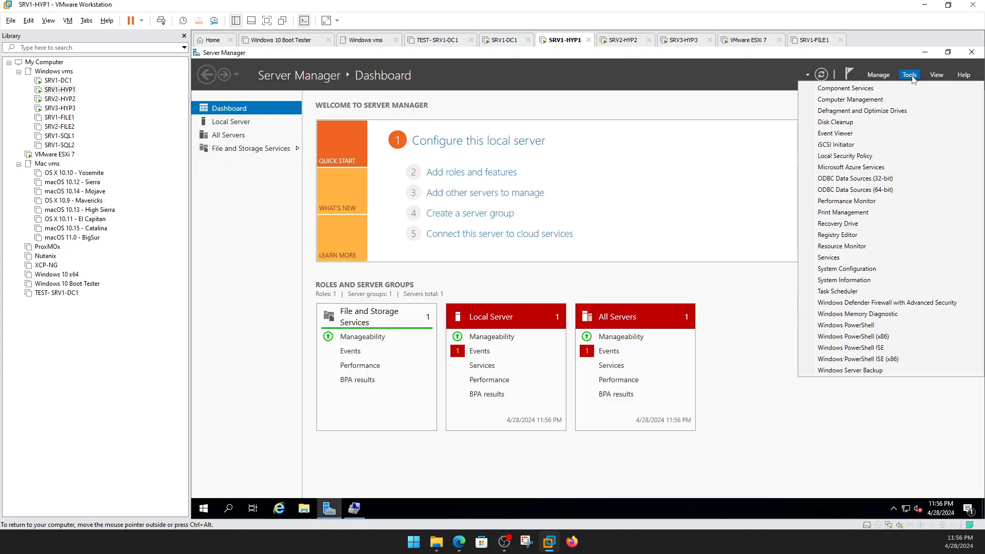
Quick Connect to portal 192.168.2.170 and log in to srvdc1-iscsi1-target.
click(863, 149)
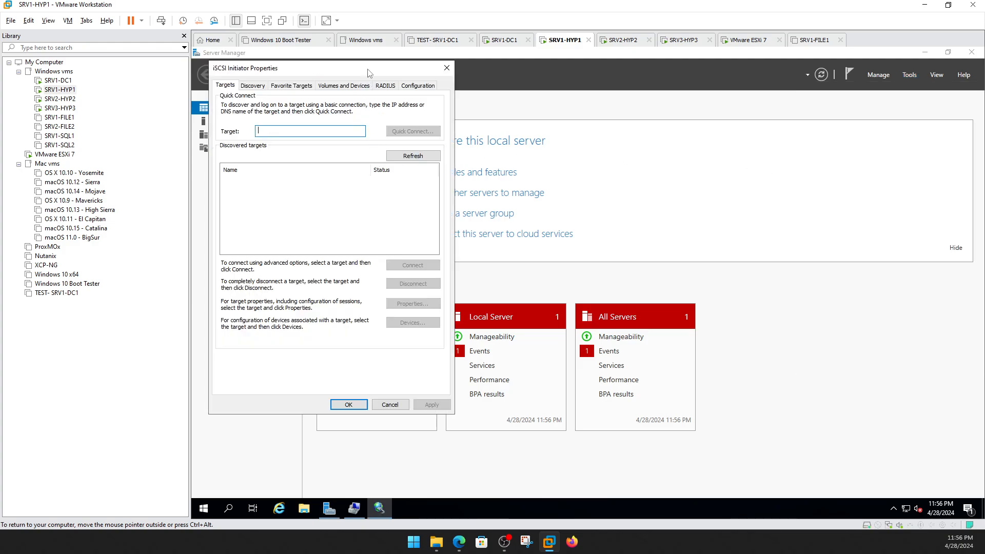
drag(367, 69, 436, 94)
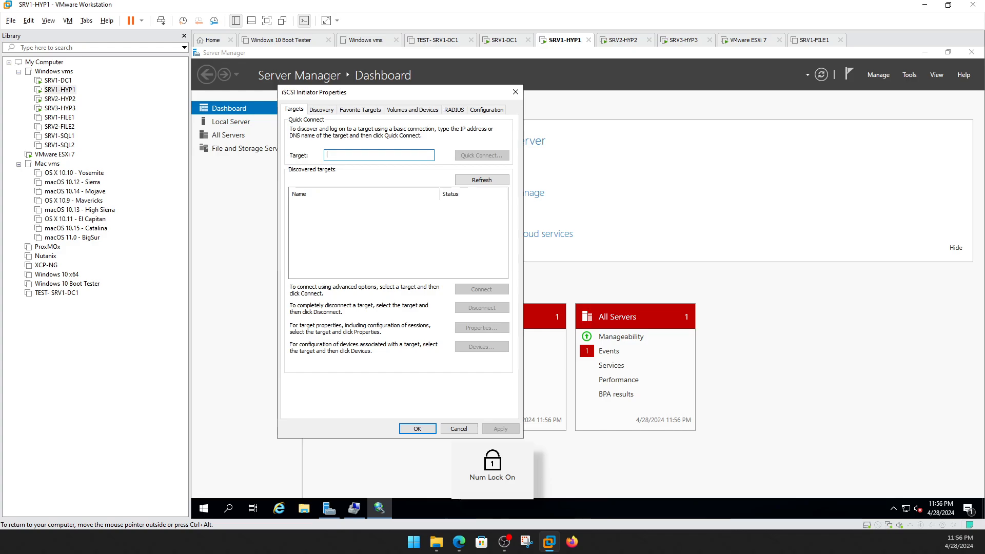
text(192.168)
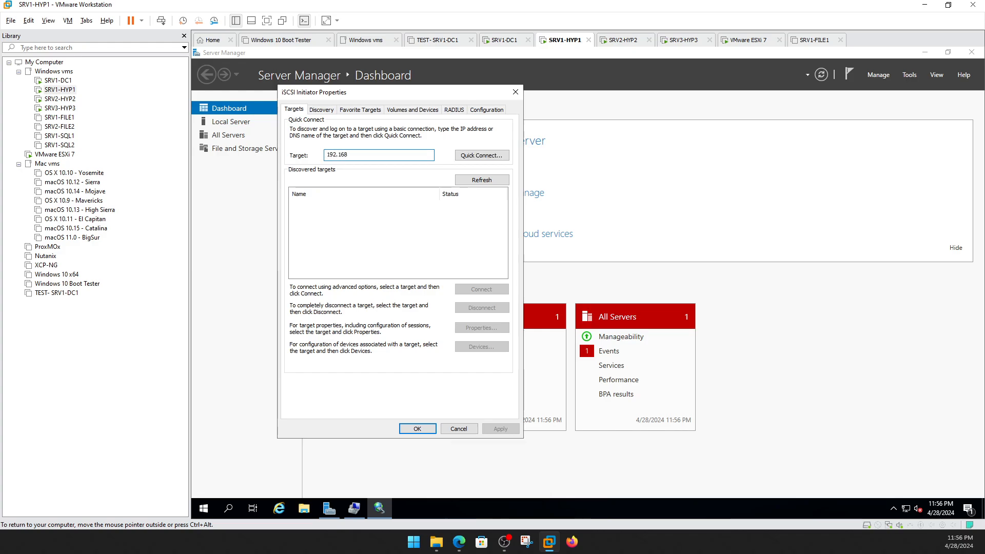
text(.2.170)
click(461, 156)
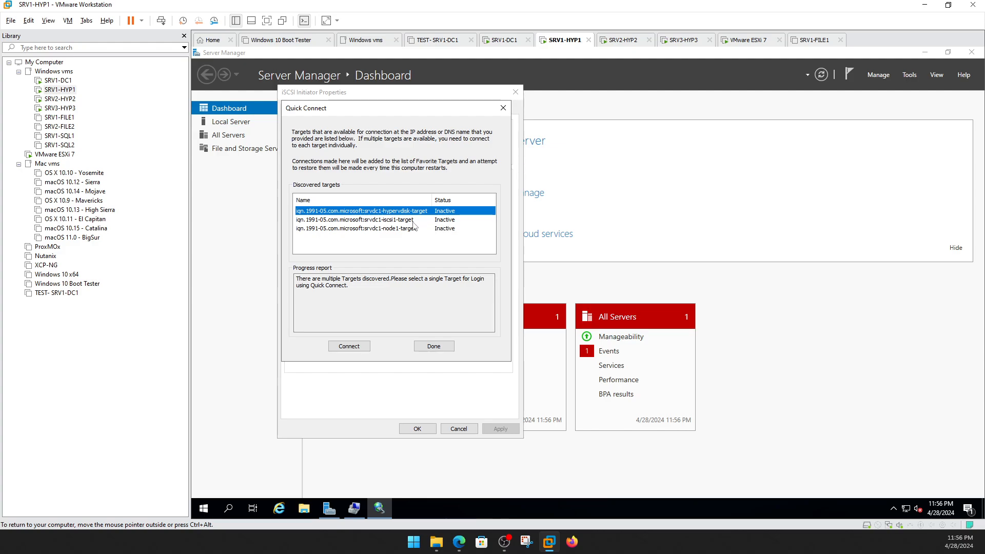
click(412, 220)
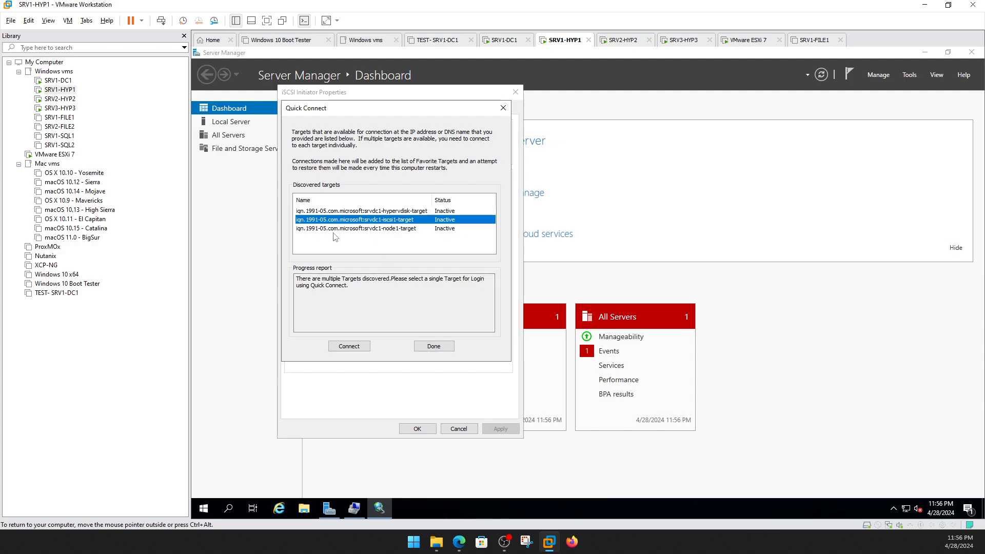
click(361, 348)
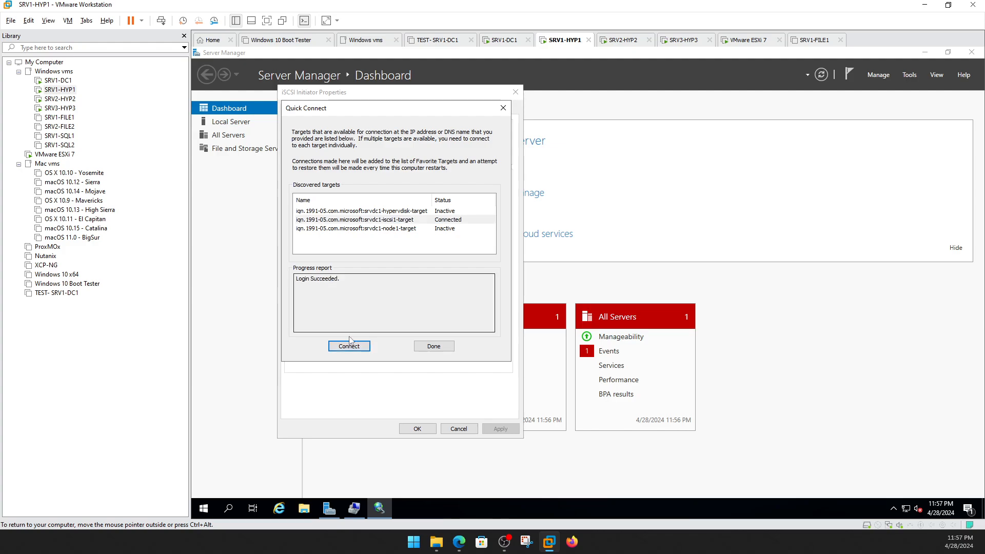
click(431, 348)
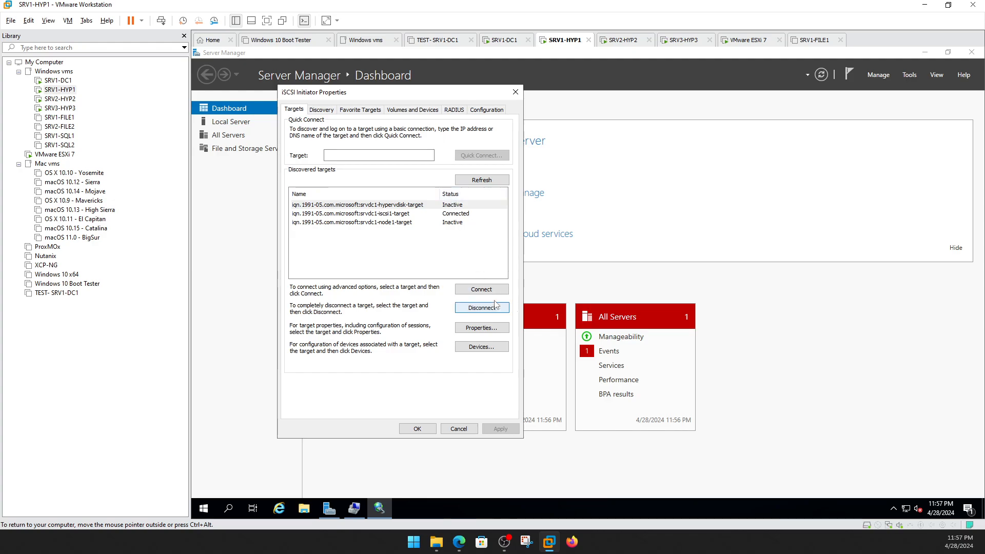
Disconnect all sessions of the hypervdisk-target and node1-target entries.
click(409, 205)
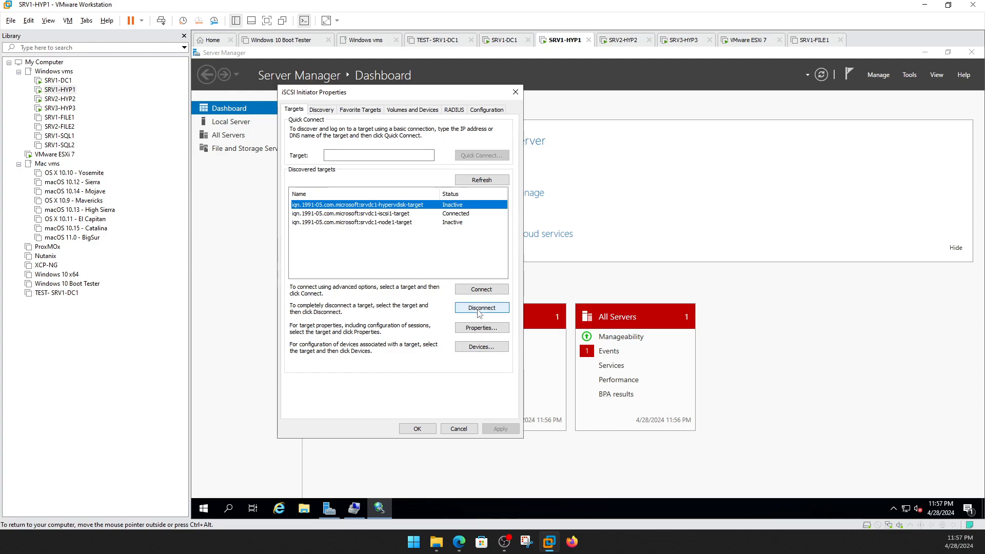
click(478, 308)
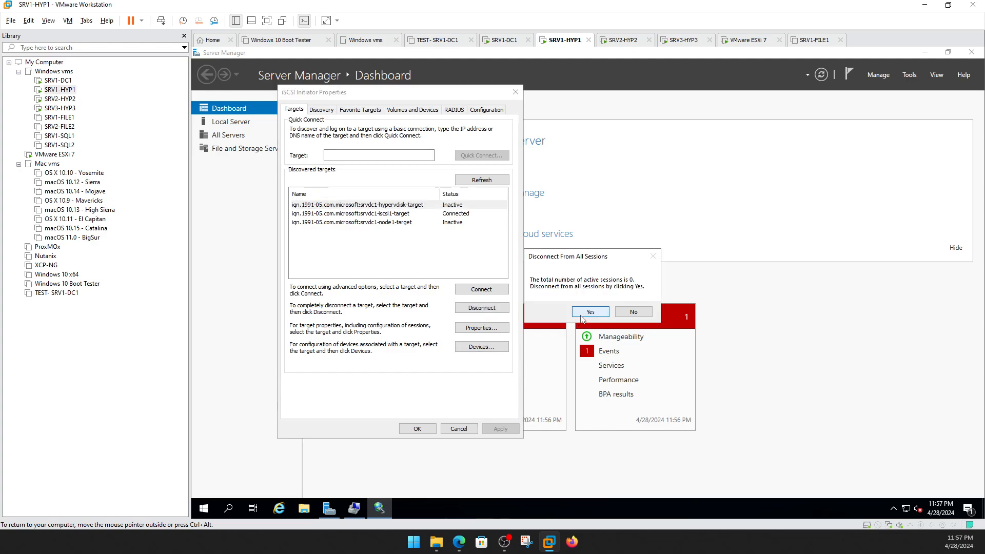
click(585, 314)
click(399, 222)
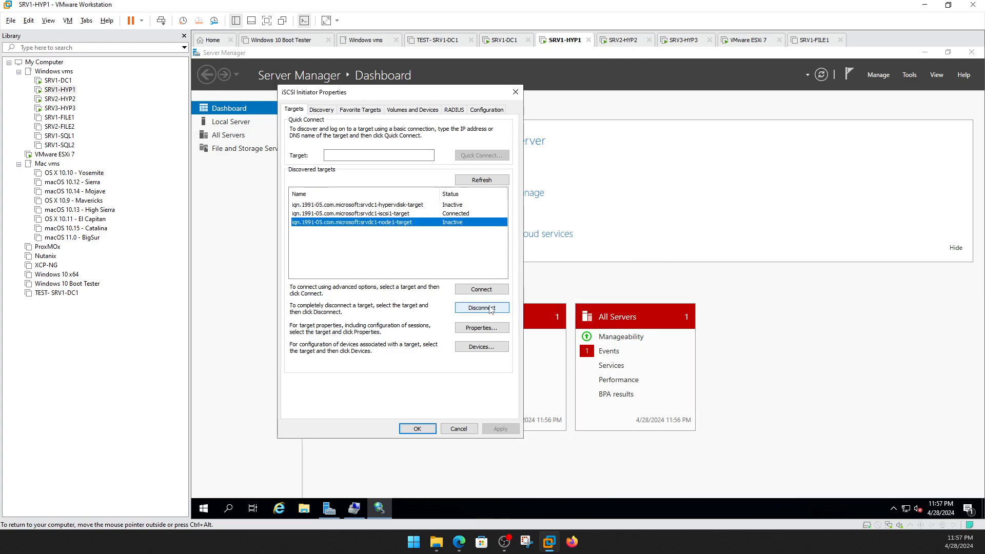
click(491, 309)
click(586, 312)
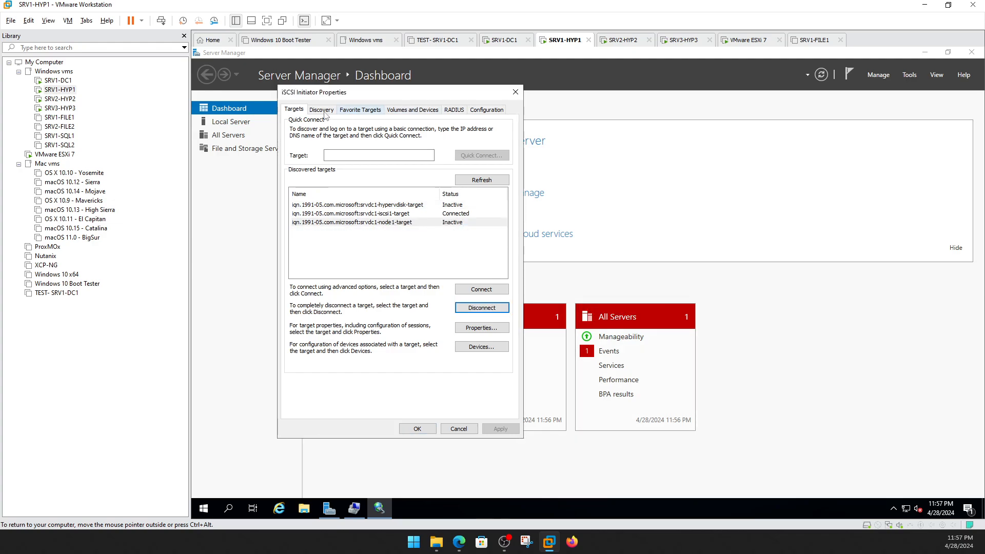
Review the Discovery, Favorite Targets and Volumes and Devices tabs, then close the iSCSI Initiator.
click(323, 112)
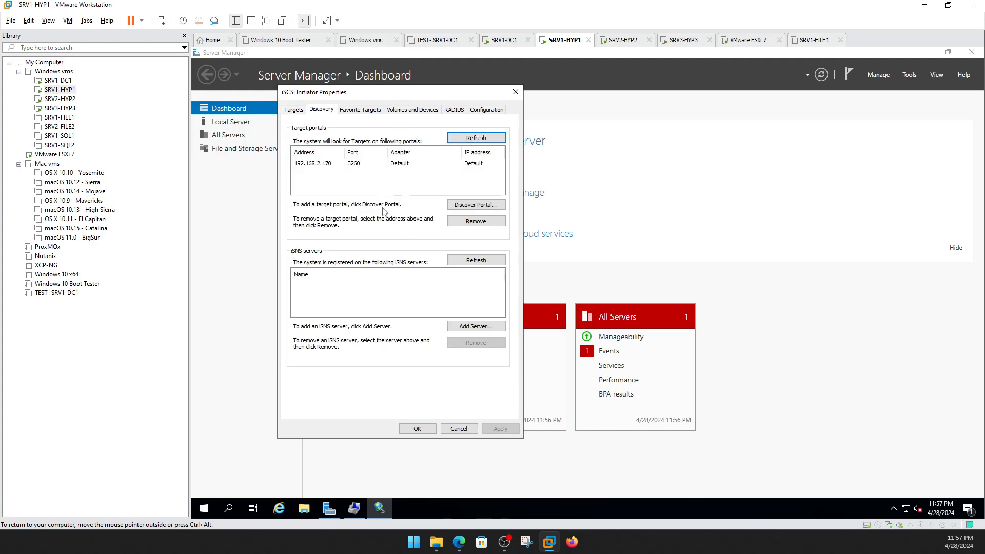
click(420, 164)
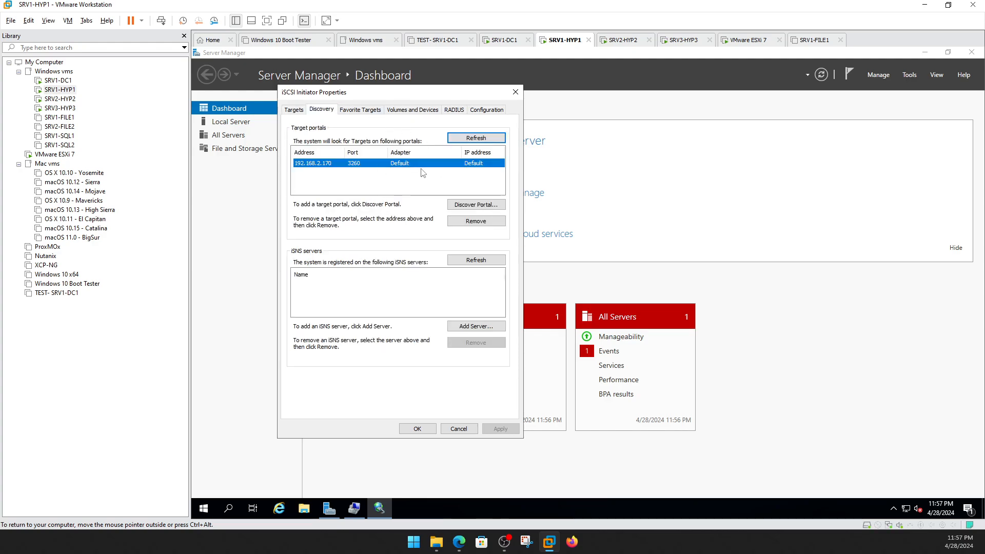
click(360, 111)
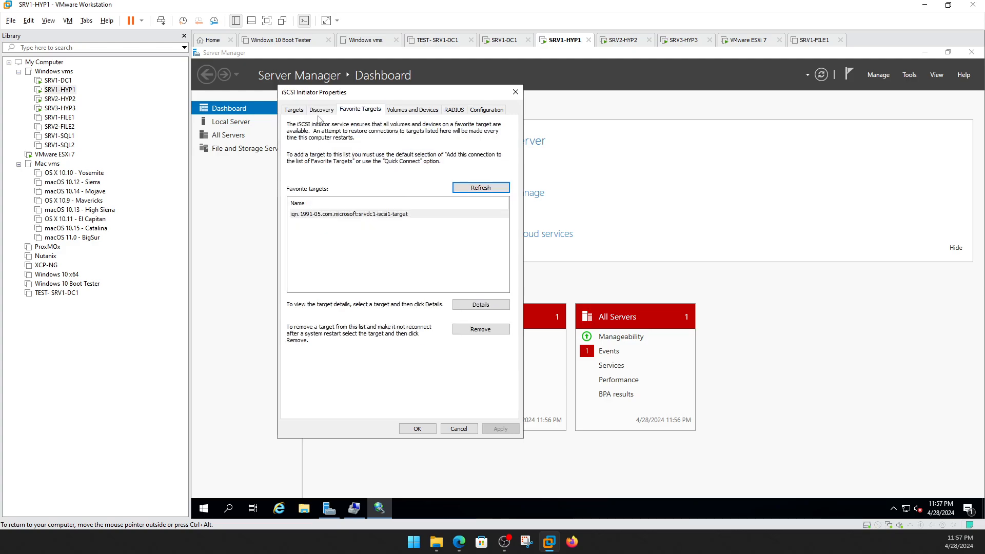
click(318, 111)
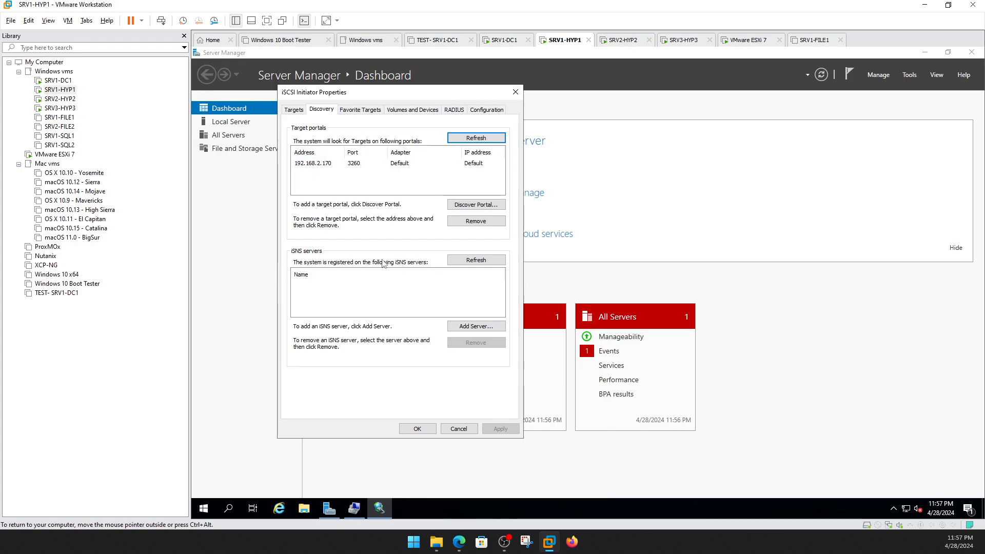
click(416, 110)
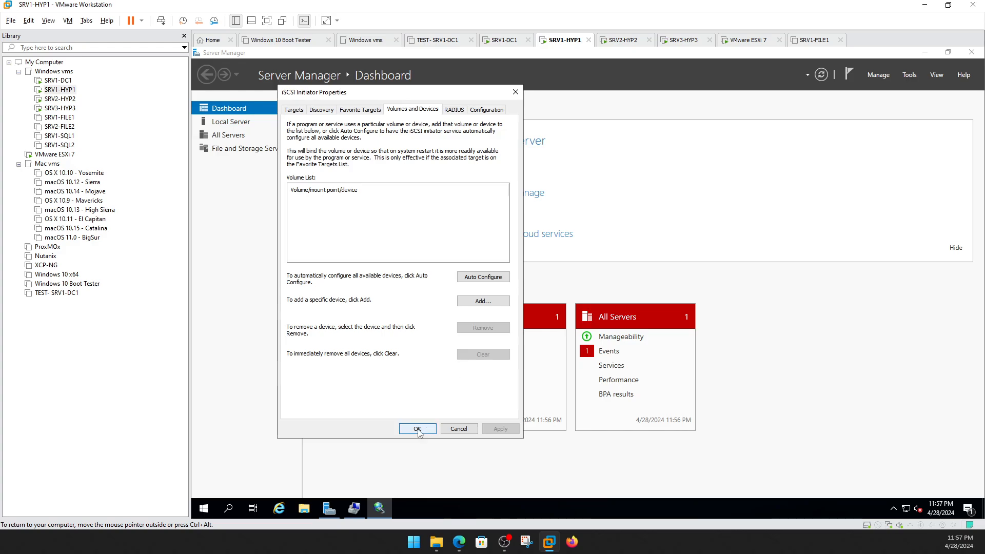
click(418, 429)
Initialize the new 50 GB Disk 1 with a GPT partition table in Disk Management.
click(353, 509)
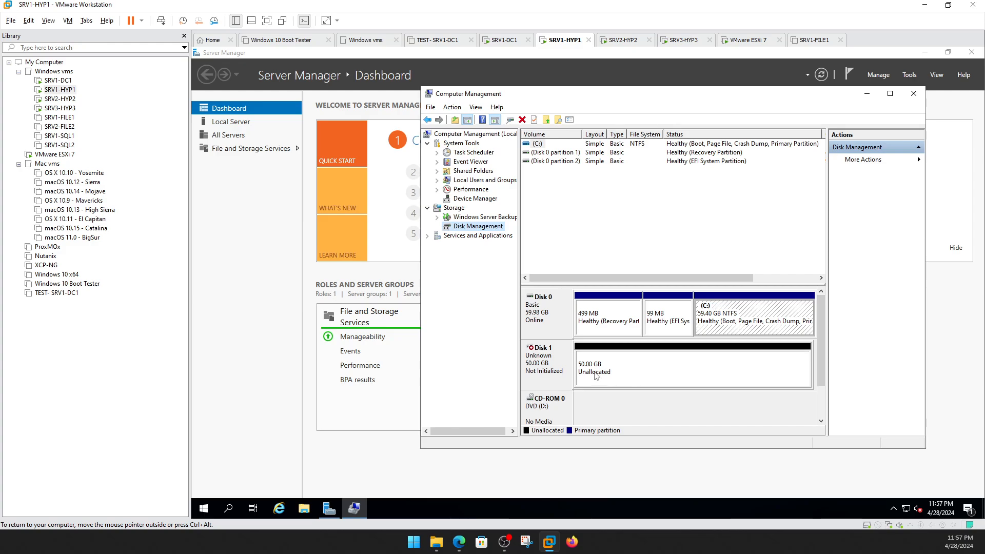
right_click(558, 363)
click(580, 368)
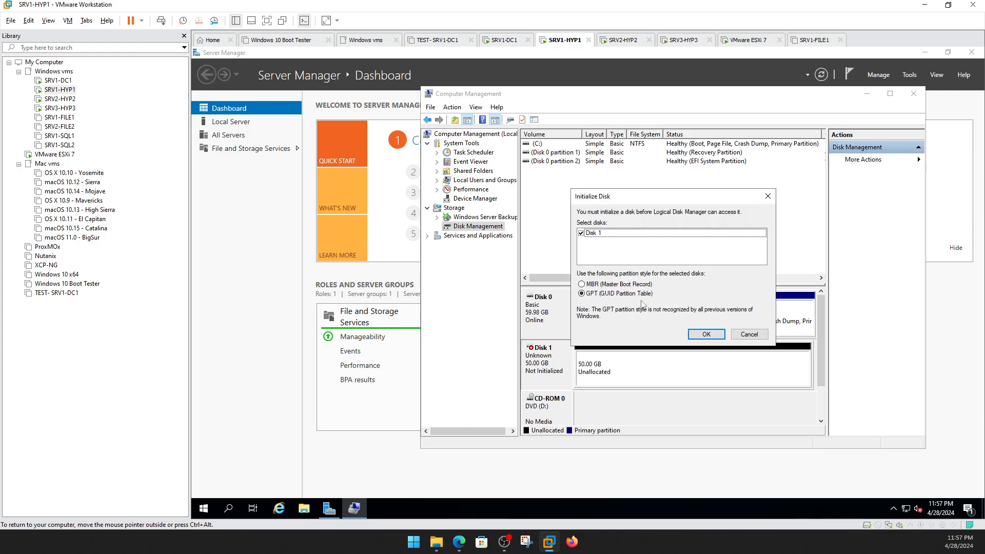
click(706, 334)
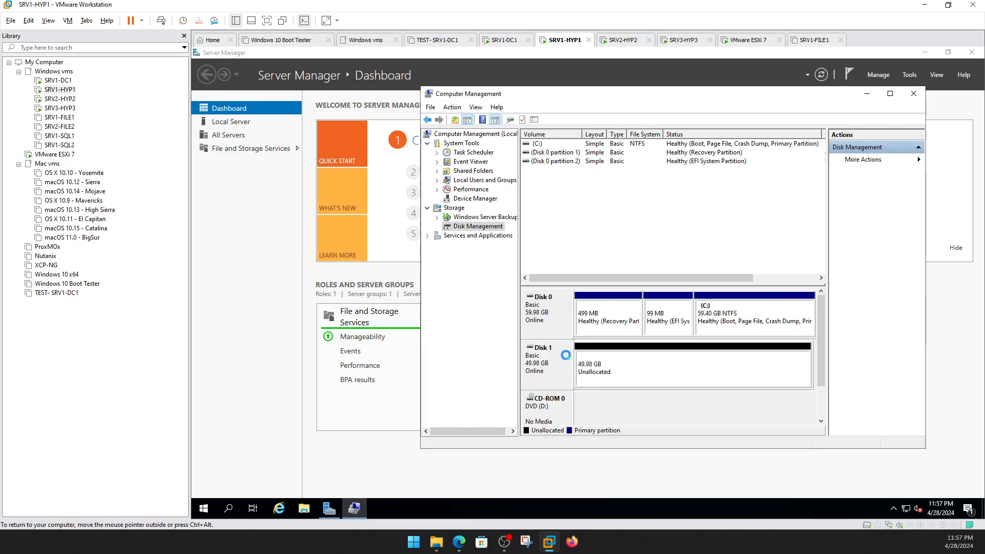
right_click(566, 355)
Create a full-size 49.98 GB NTFS simple volume labelled SRV1 as drive E: on Disk 1.
click(724, 370)
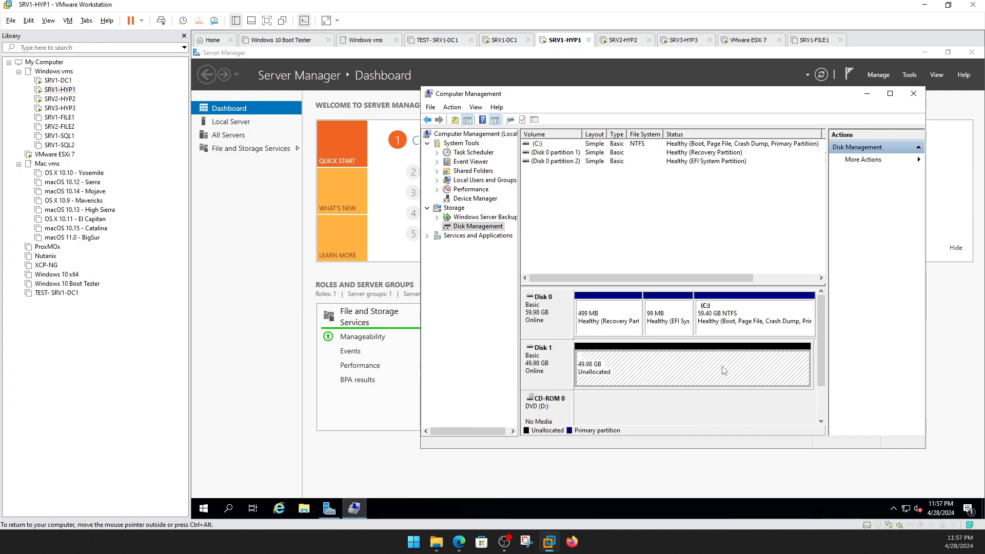
right_click(702, 363)
click(731, 368)
click(732, 328)
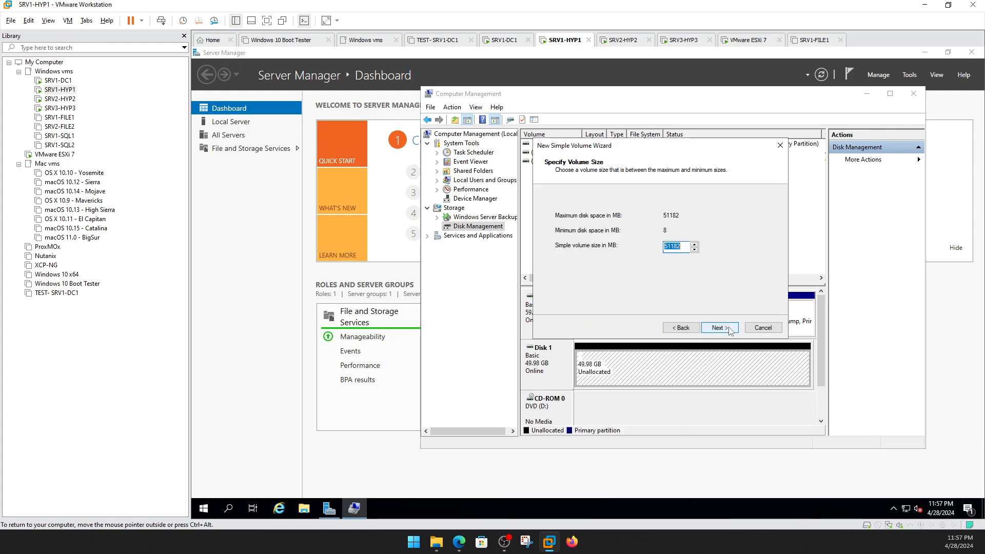
click(723, 328)
click(724, 327)
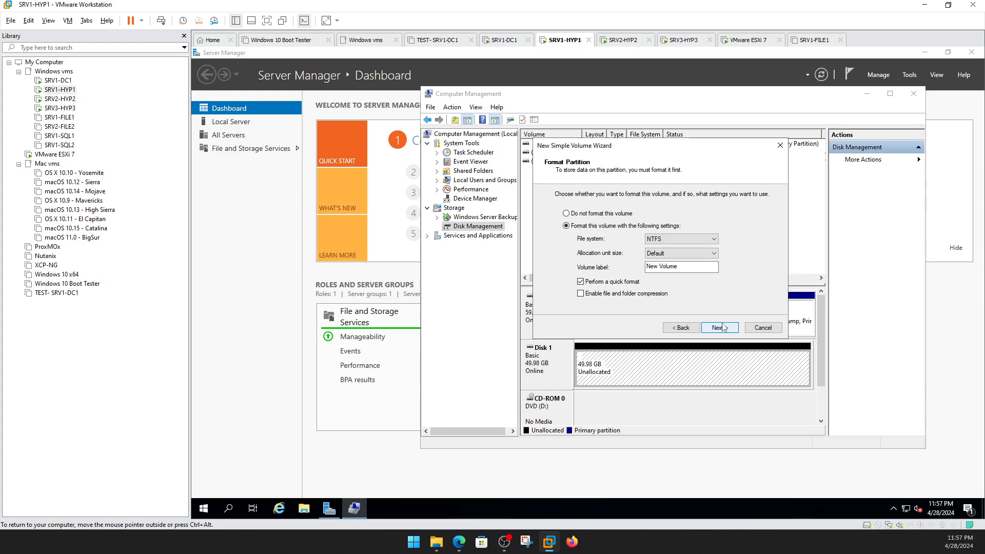
click(724, 327)
click(681, 327)
text(zdr)
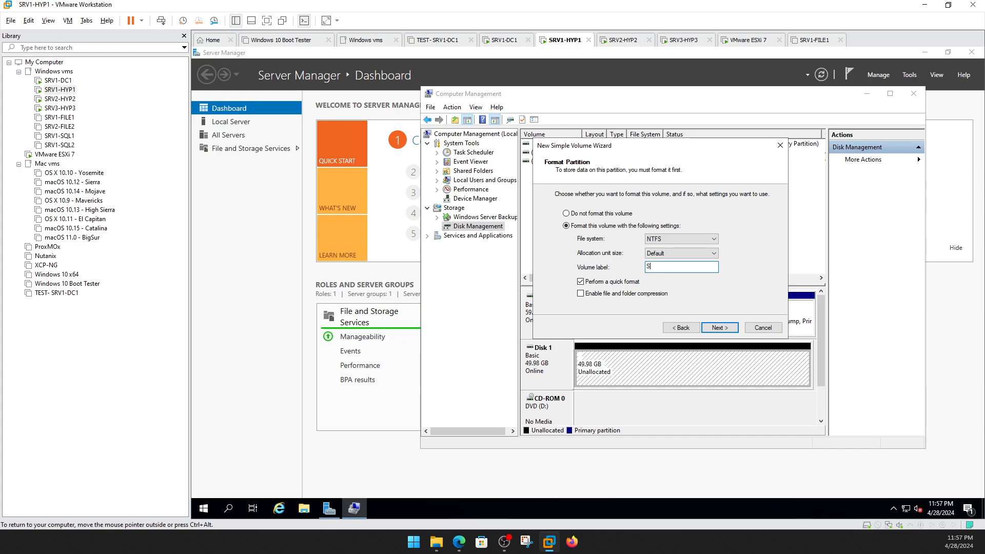
click(720, 328)
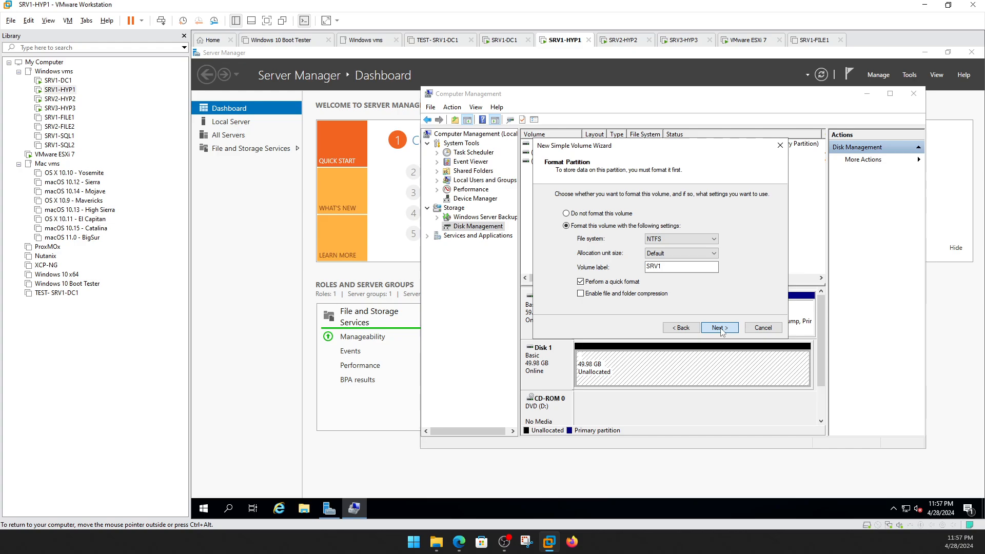
click(718, 328)
click(304, 508)
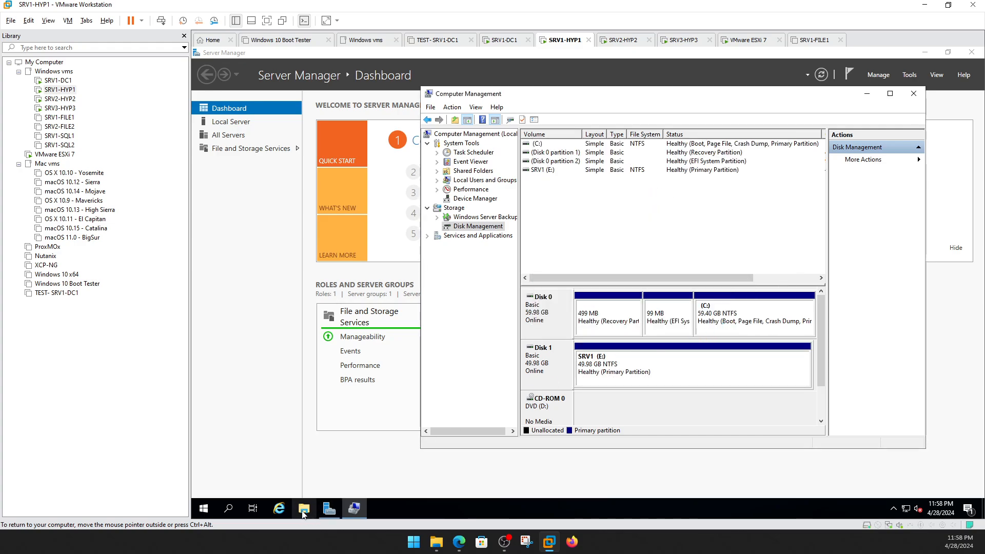
Confirm SRV1 (E:) under This PC, glance at SRV1-DC1, then switch to SRV2-HYP2's console.
click(337, 250)
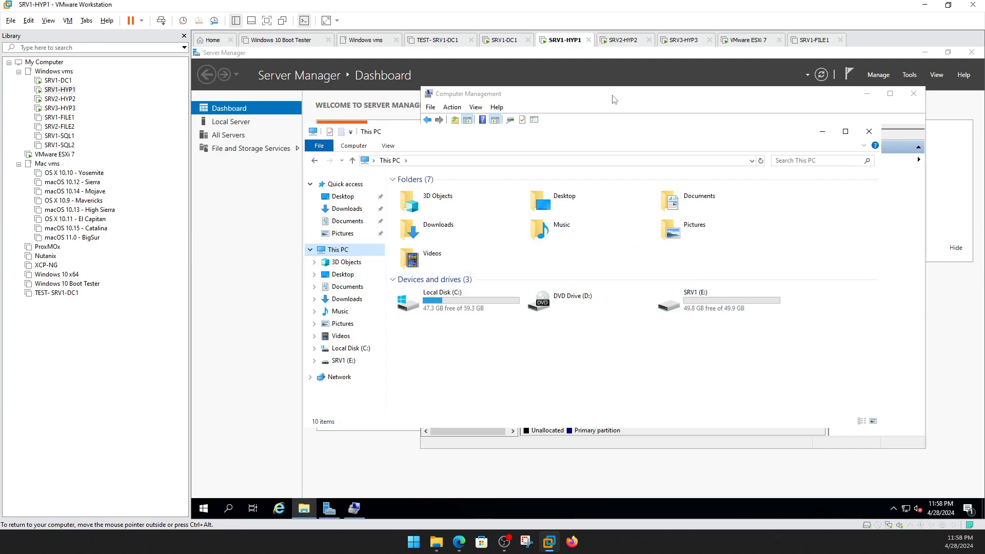
key(ctrl+alt)
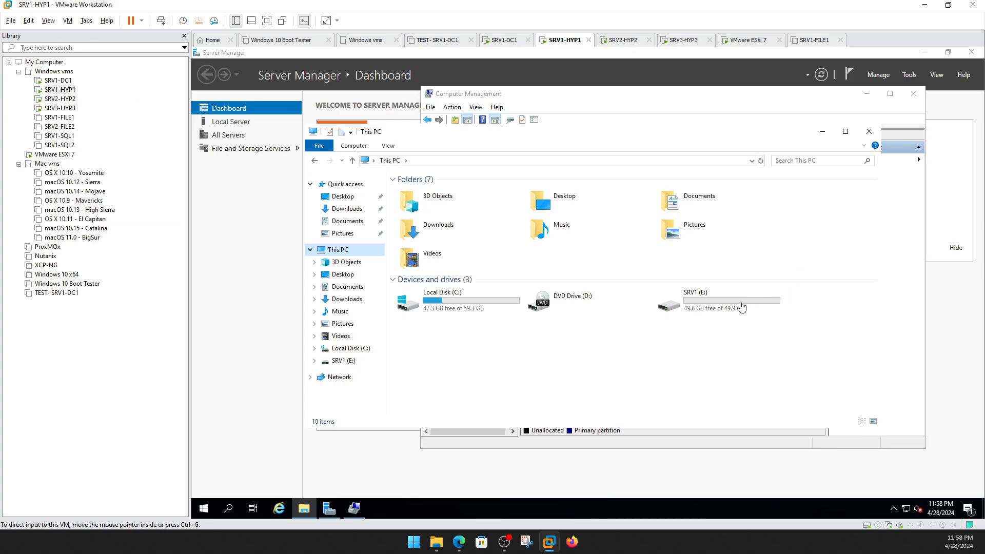
click(51, 80)
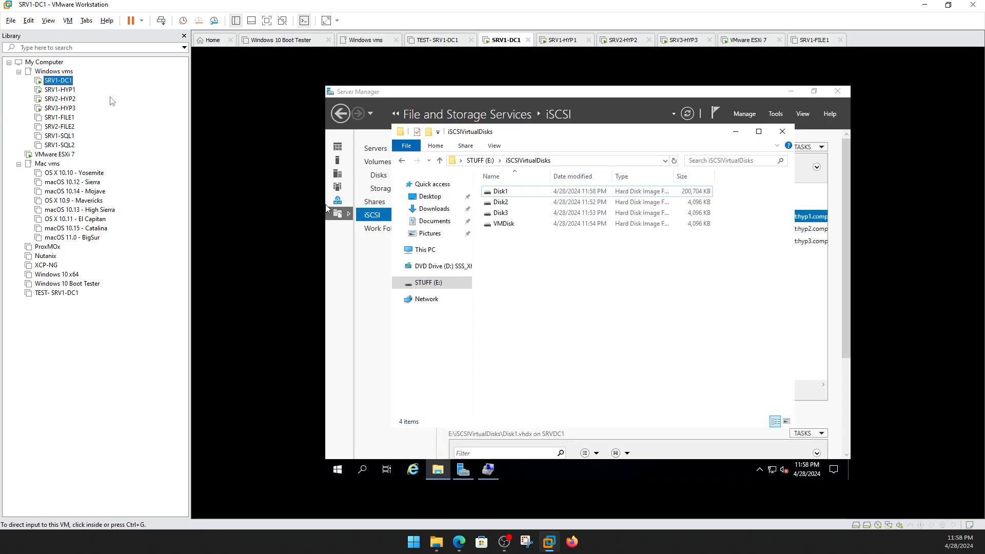
click(60, 91)
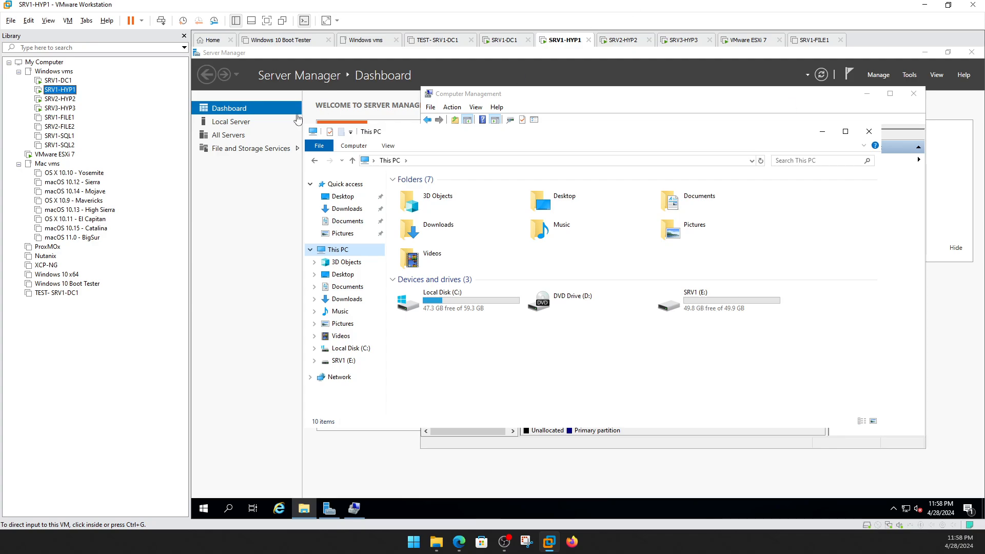
click(78, 100)
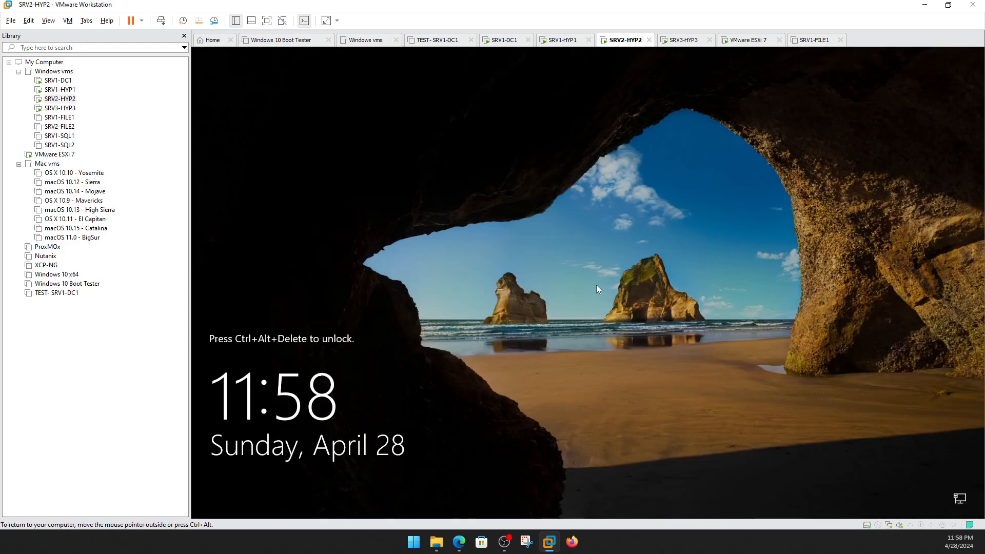
Sign in to SRV2-HYP2 as .\Administrator, retyping the password after the first attempt fails.
key(ctrl+alt+Insert)
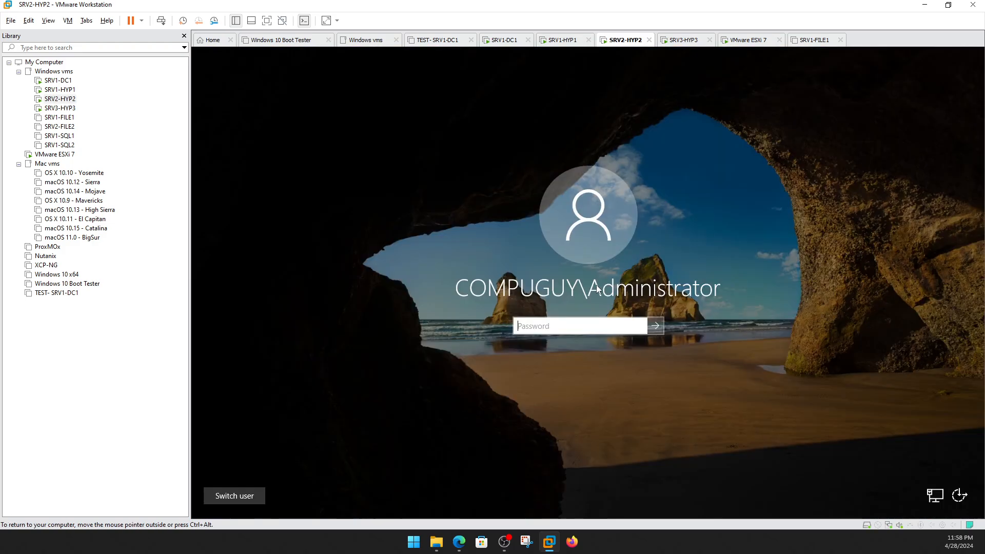
click(235, 495)
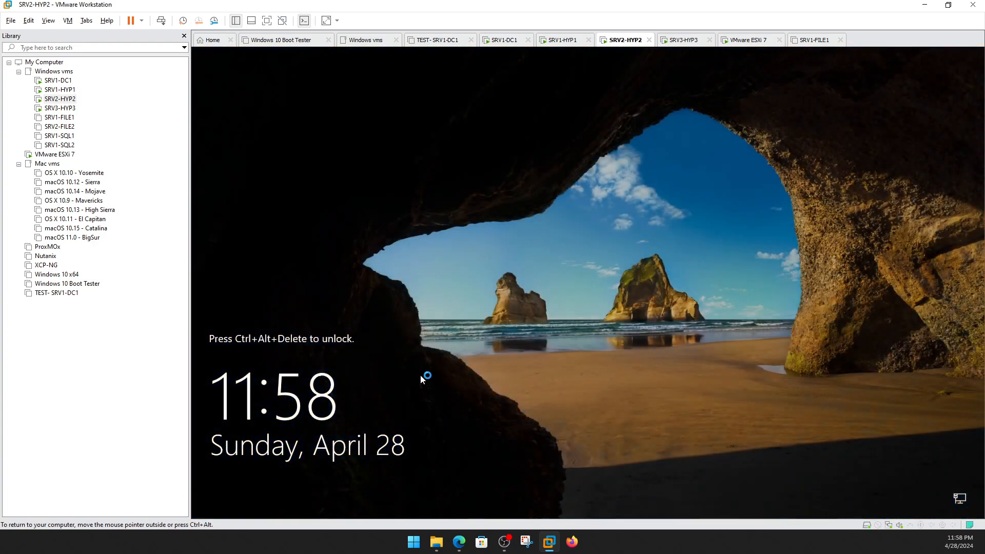
key(ctrl+alt+Insert)
click(252, 494)
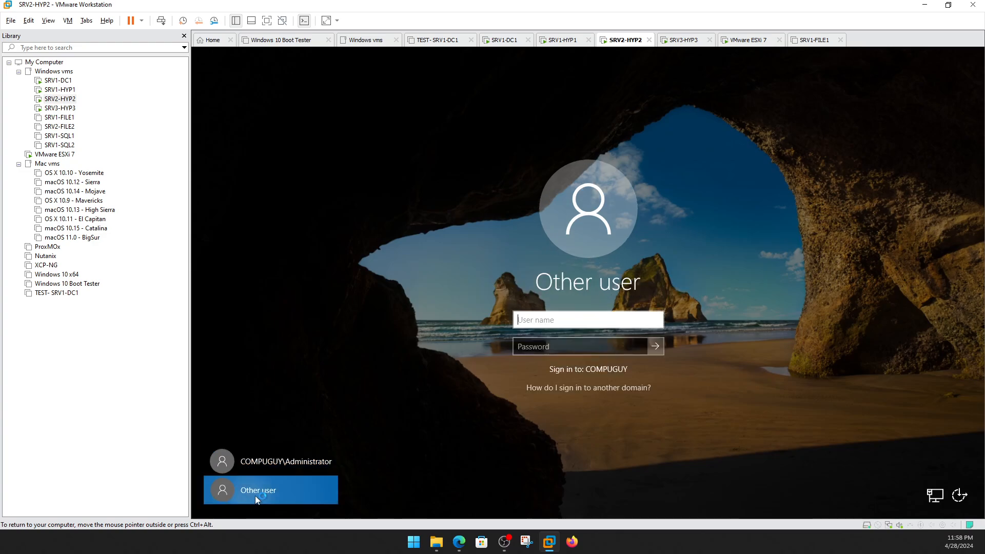
text(.\Administrator)
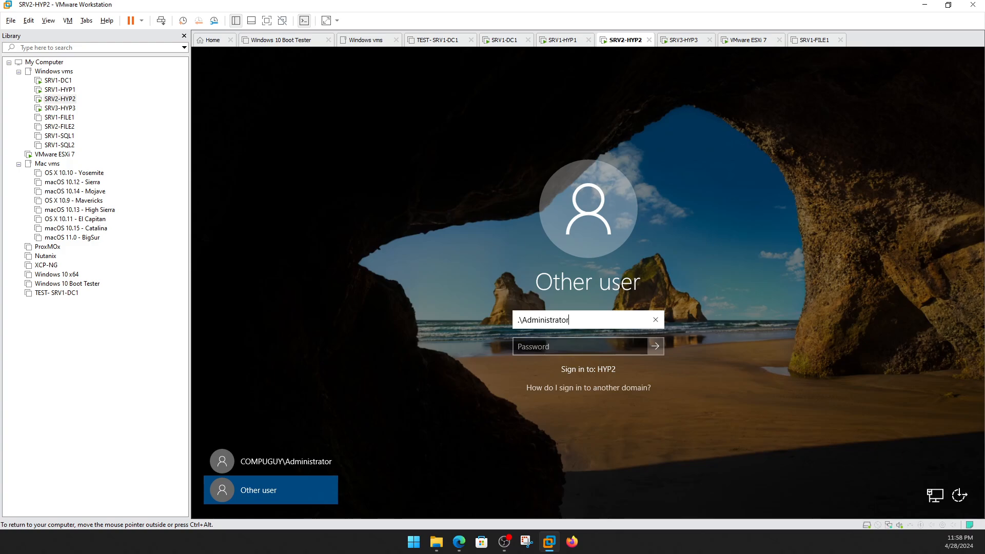
key(Tab)
text(*)
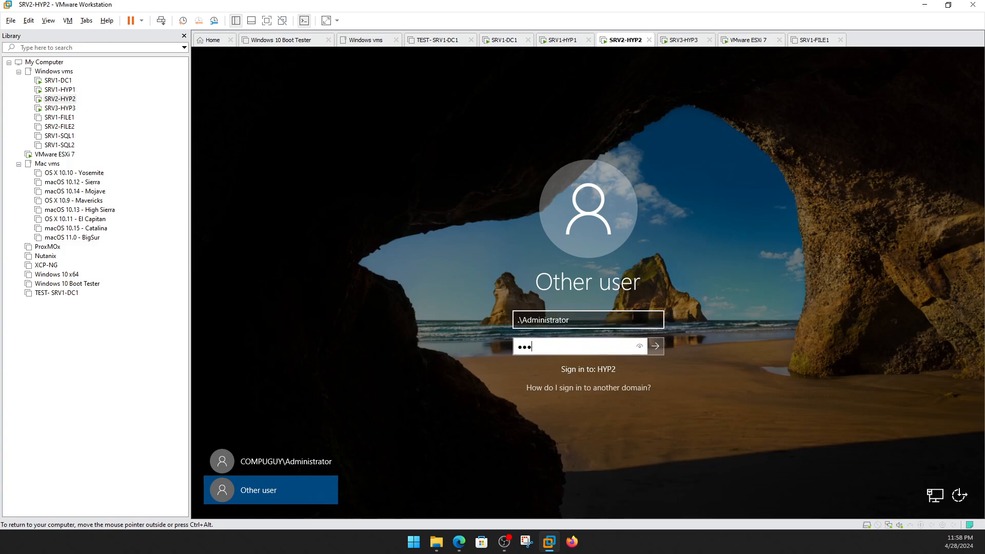
text(*******)
key(Return)
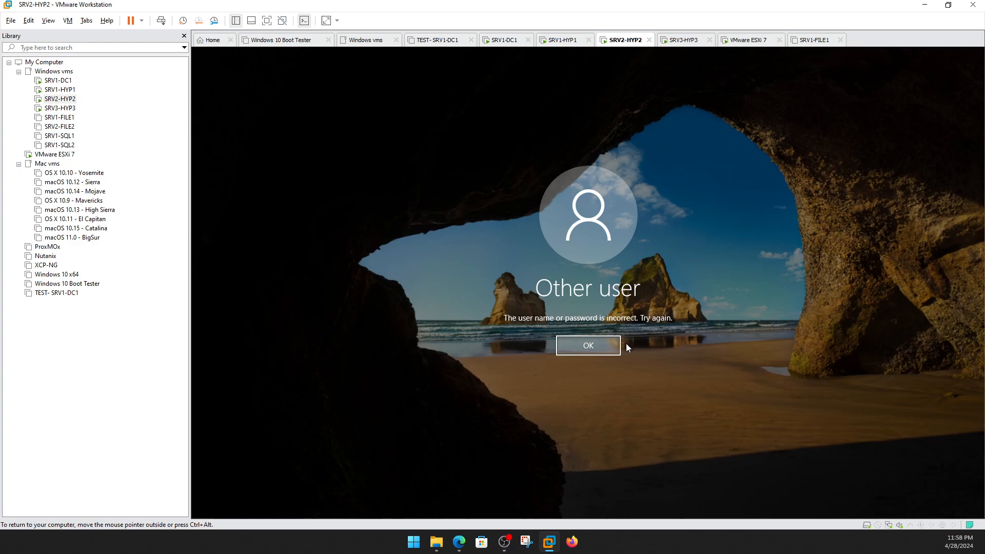
click(601, 345)
text(**)
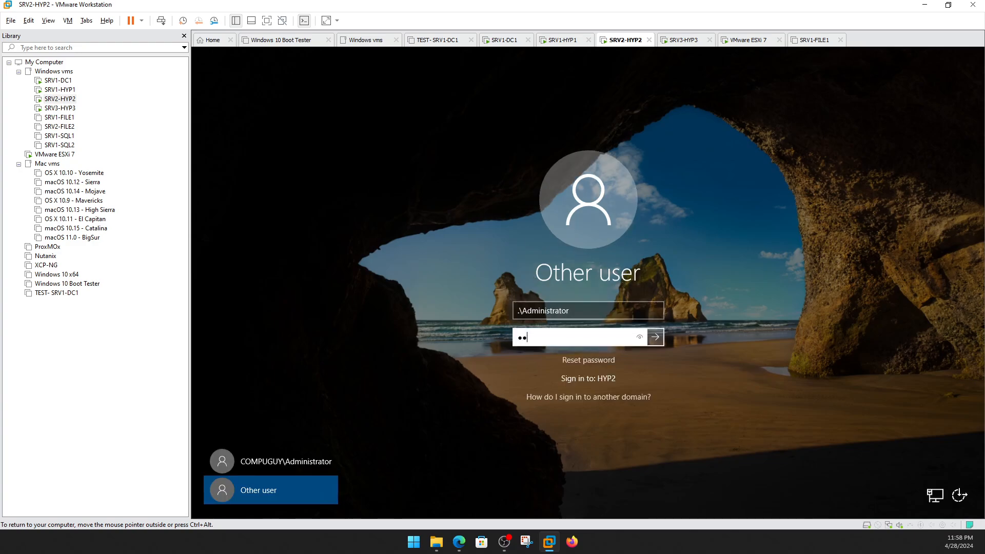
text(******)
key(Return)
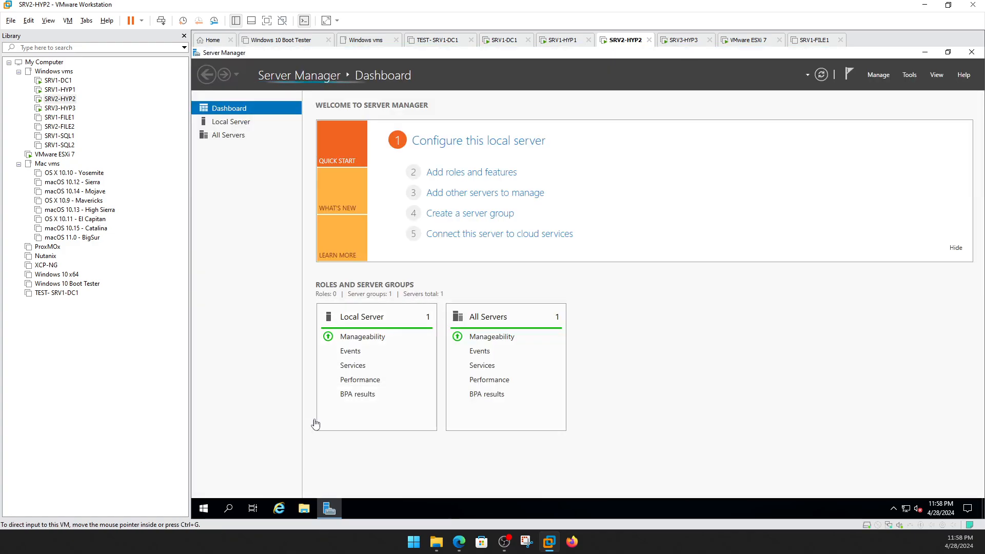
Show HYP2's disks in Computer Management's Disk Management.
click(911, 74)
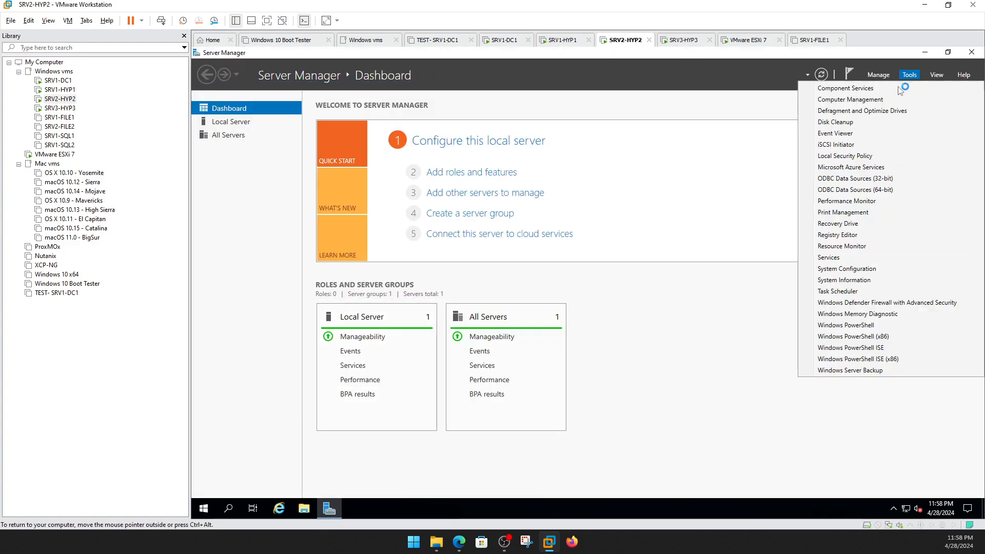
click(861, 99)
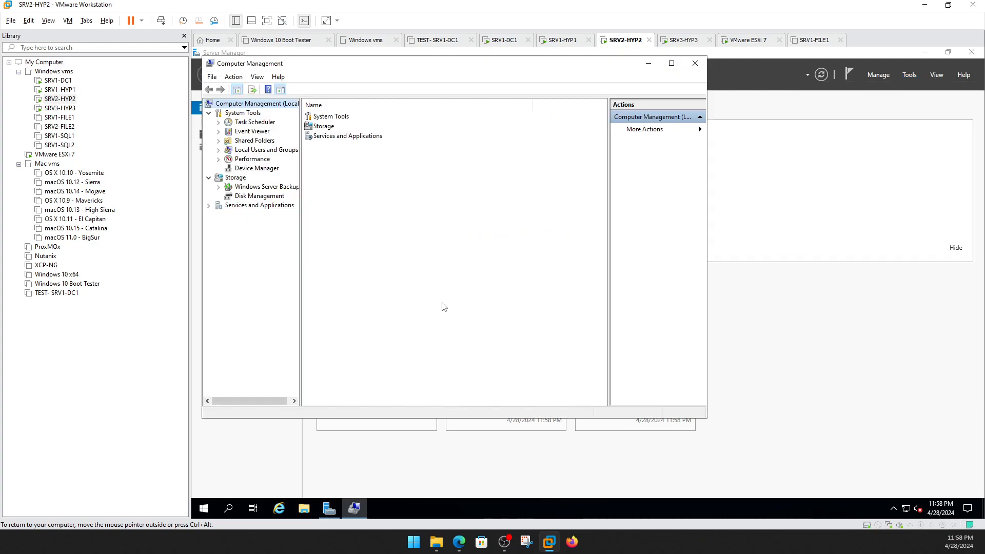
click(249, 196)
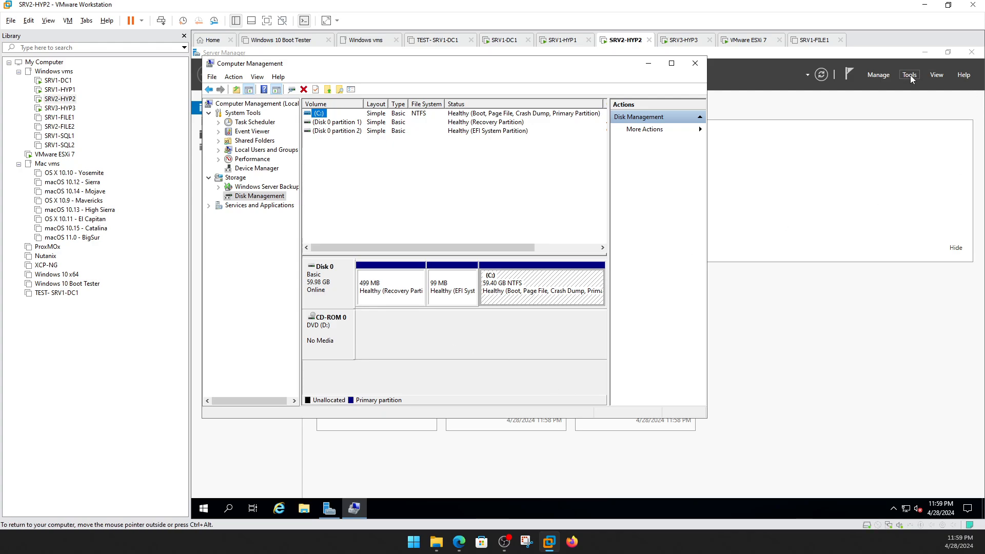
Quick Connect HYP2's iSCSI Initiator to srvdc1-iscsi2-target on 192.168.2.170.
click(910, 75)
click(846, 145)
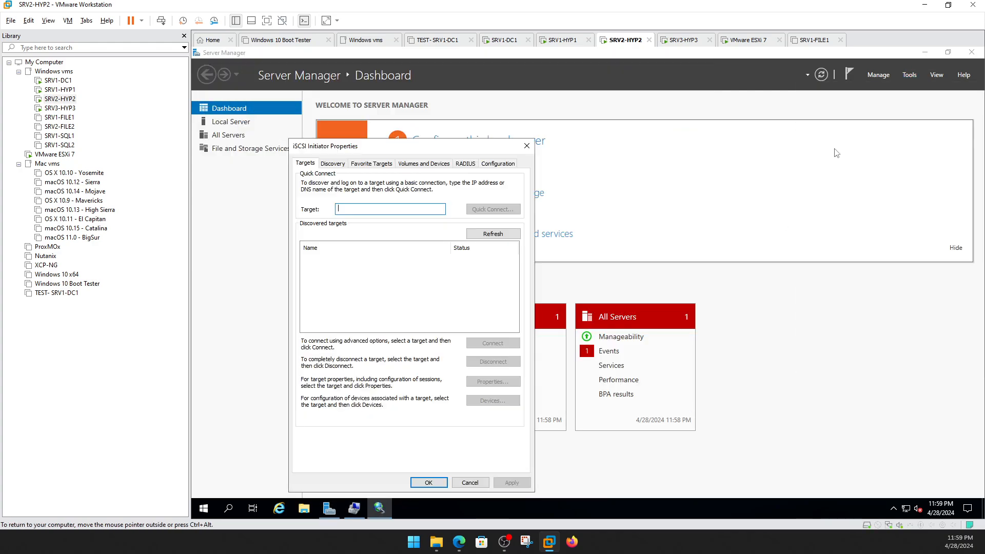
text(192.168.2.170)
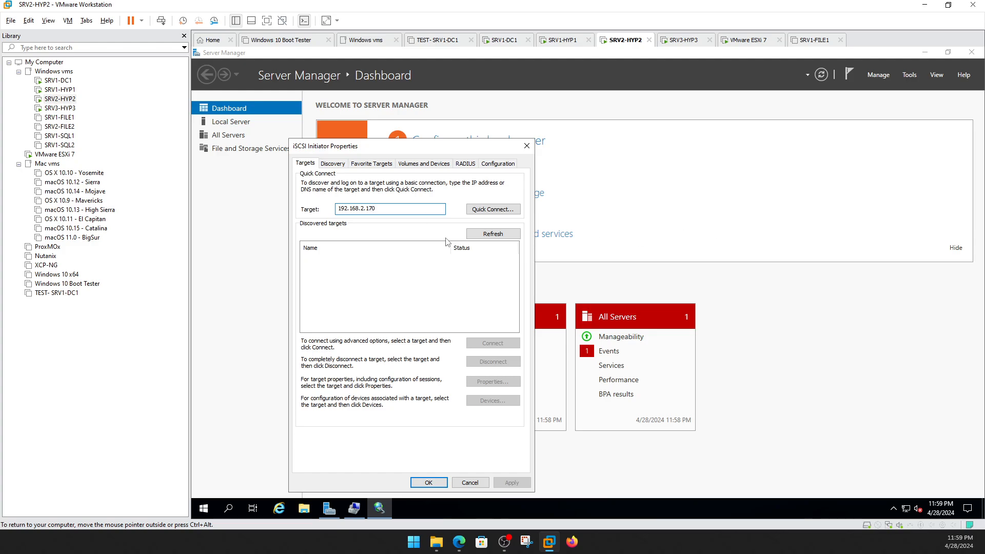
click(493, 209)
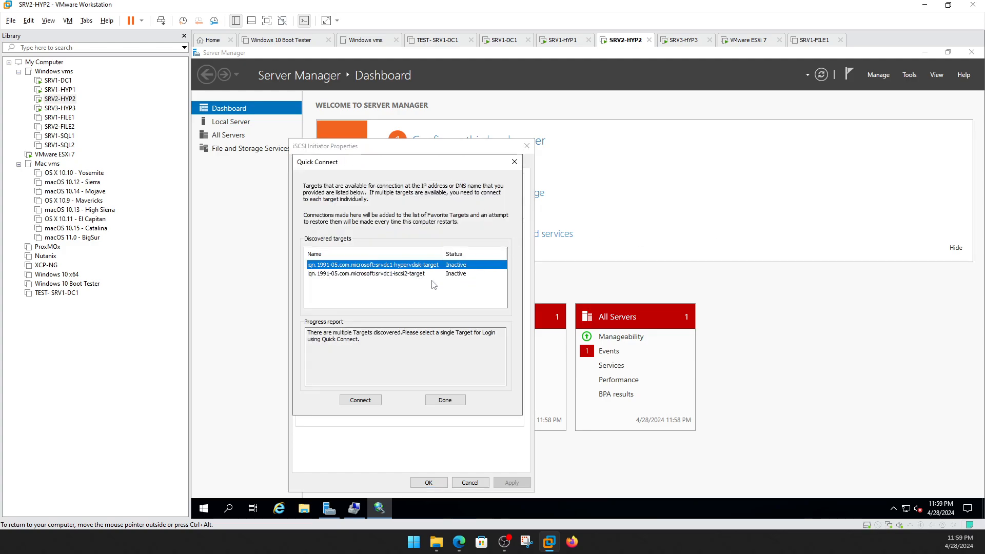
click(408, 275)
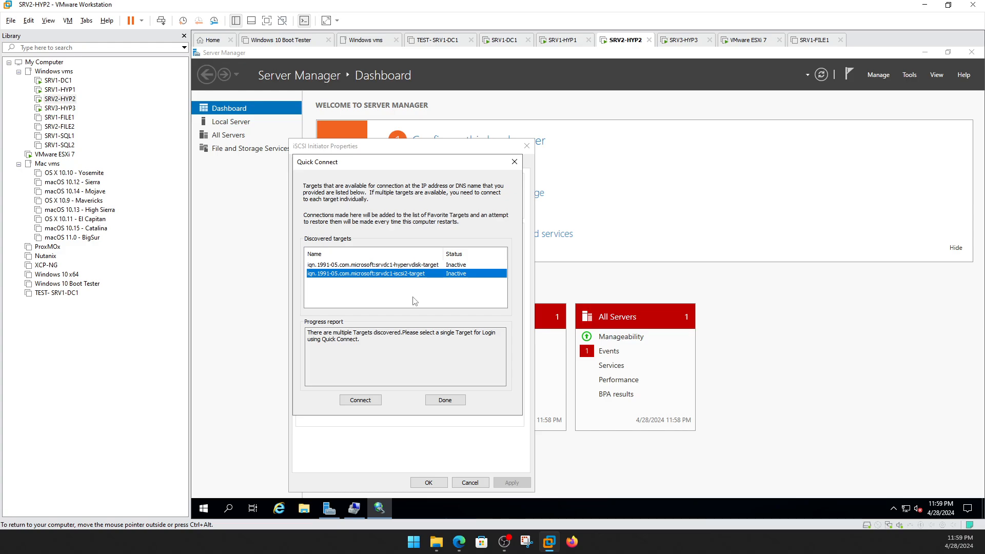
click(372, 401)
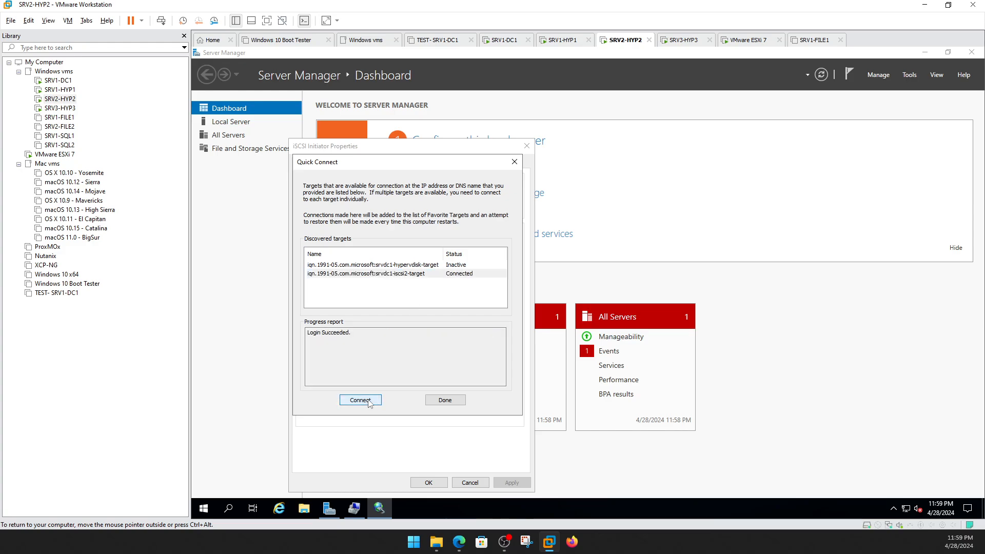
click(449, 400)
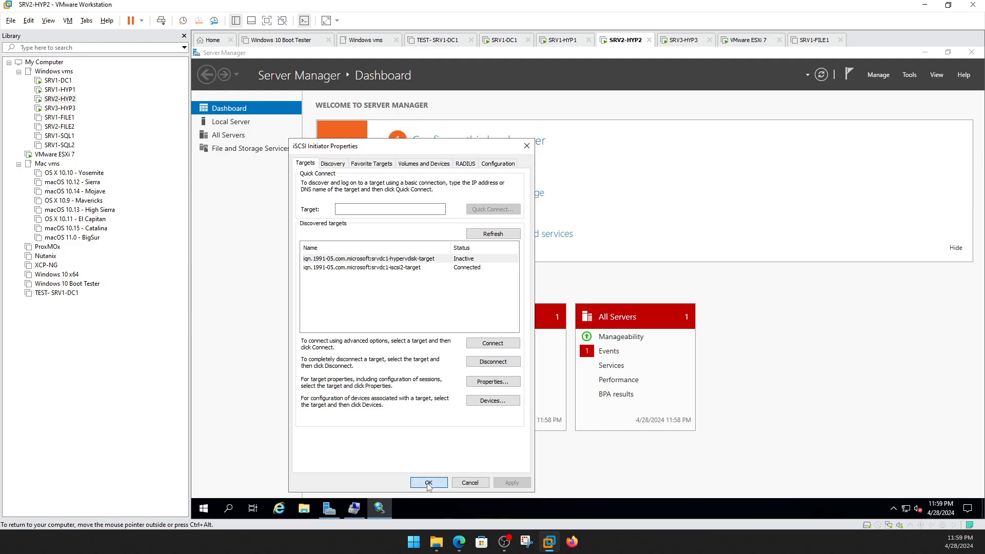
click(428, 483)
click(925, 53)
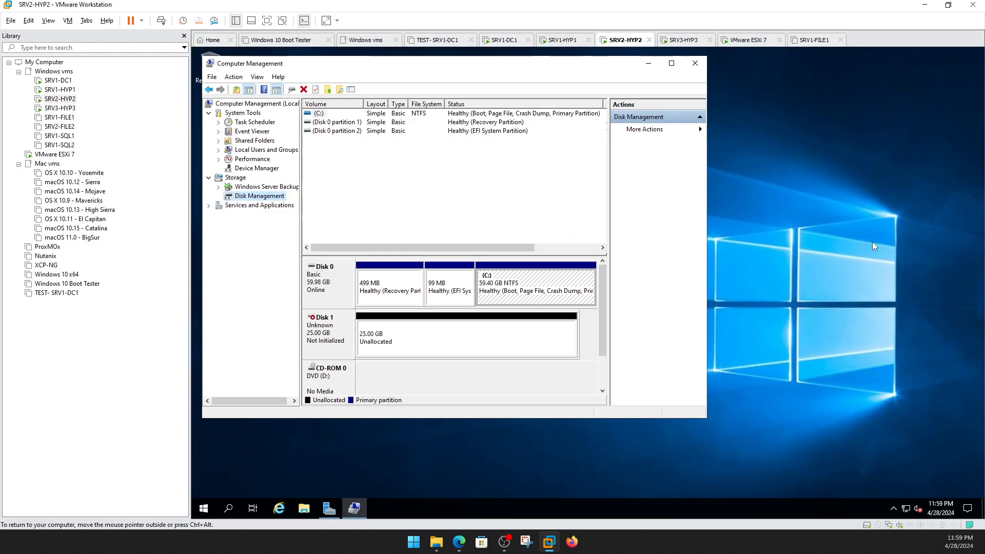
Initialize the new 25 GB Disk 1 on SRV2-HYP2.
right_click(342, 325)
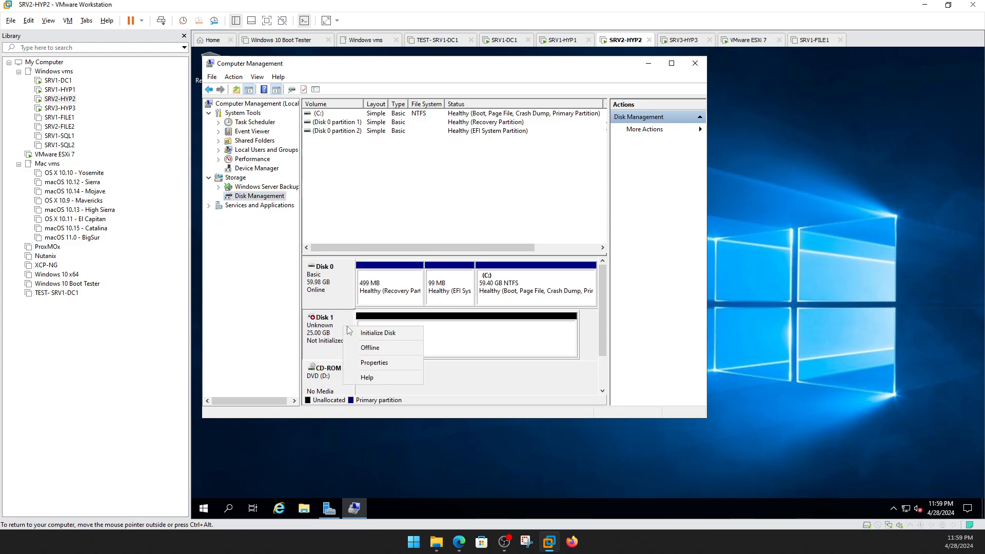
click(366, 334)
click(479, 304)
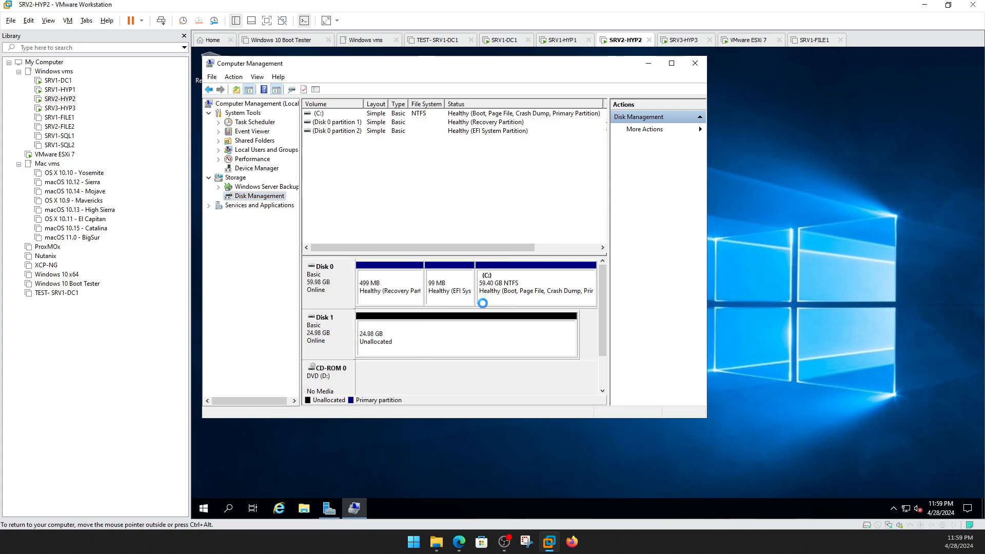
Create a full-size NTFS simple volume on Disk 1 as drive E: labelled SRV2.
right_click(463, 330)
click(477, 341)
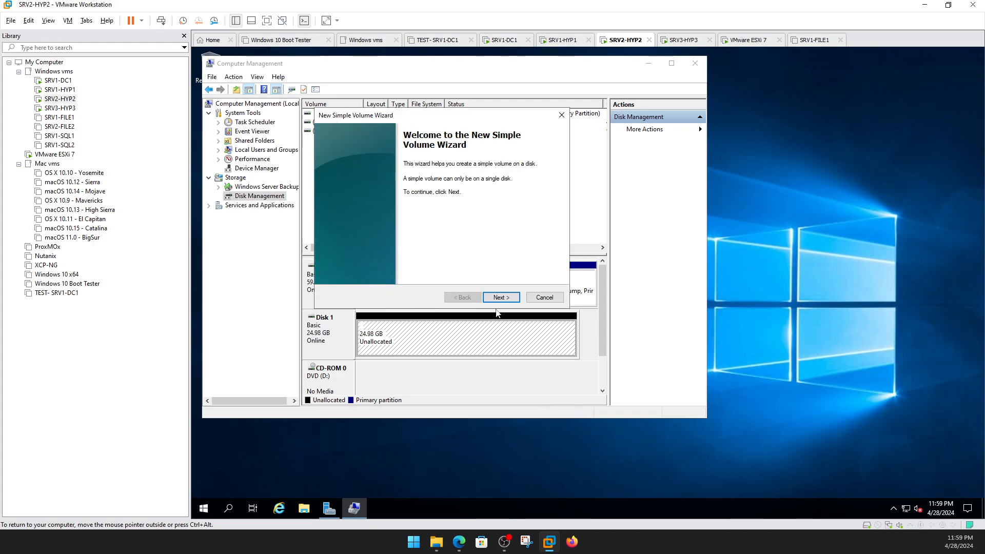
click(497, 297)
click(497, 297)
click(497, 297)
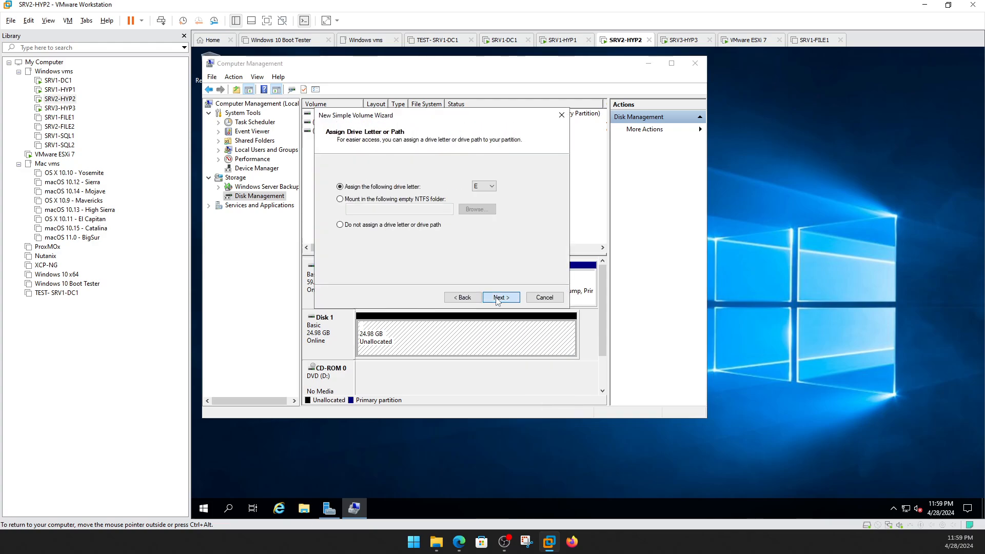
drag(492, 236, 415, 240)
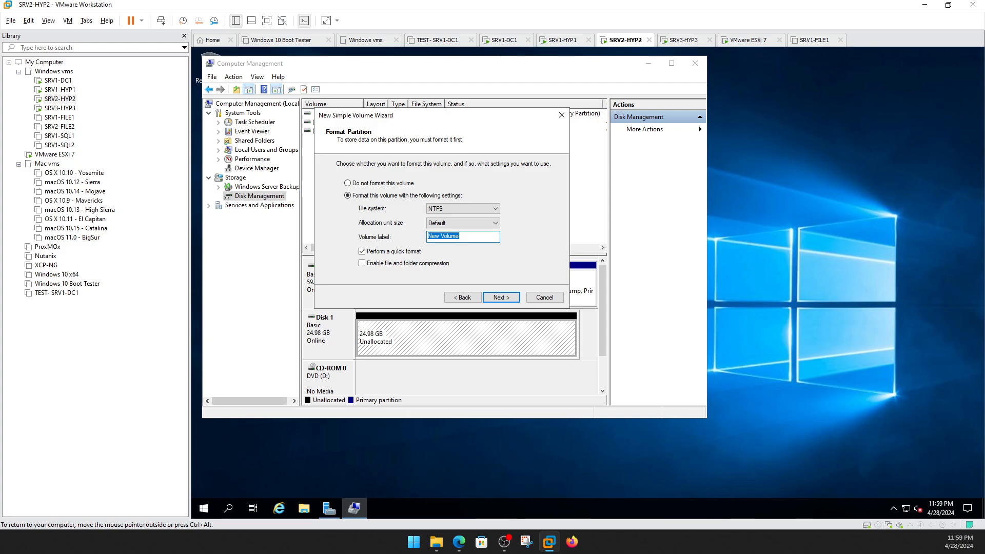
text(SRV2)
click(489, 297)
click(488, 297)
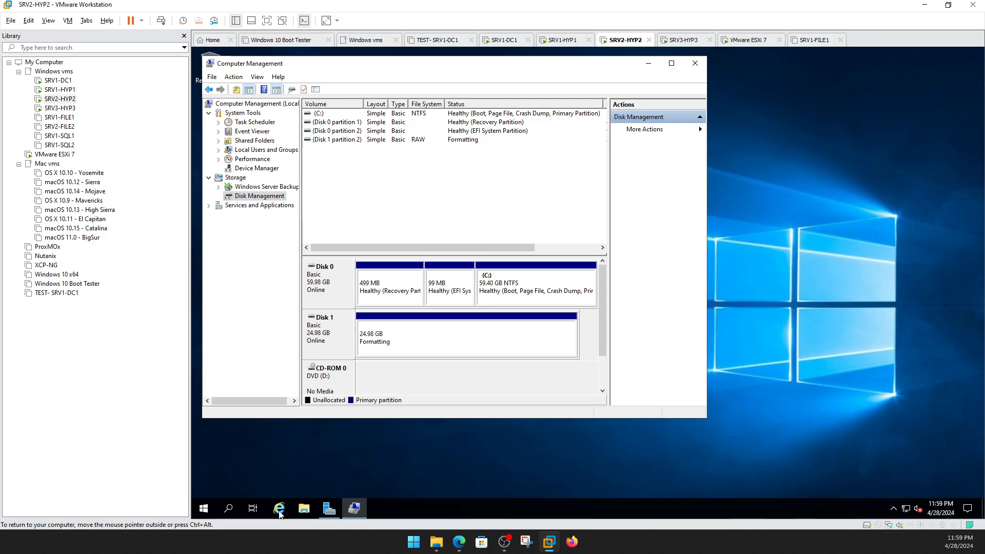
click(304, 508)
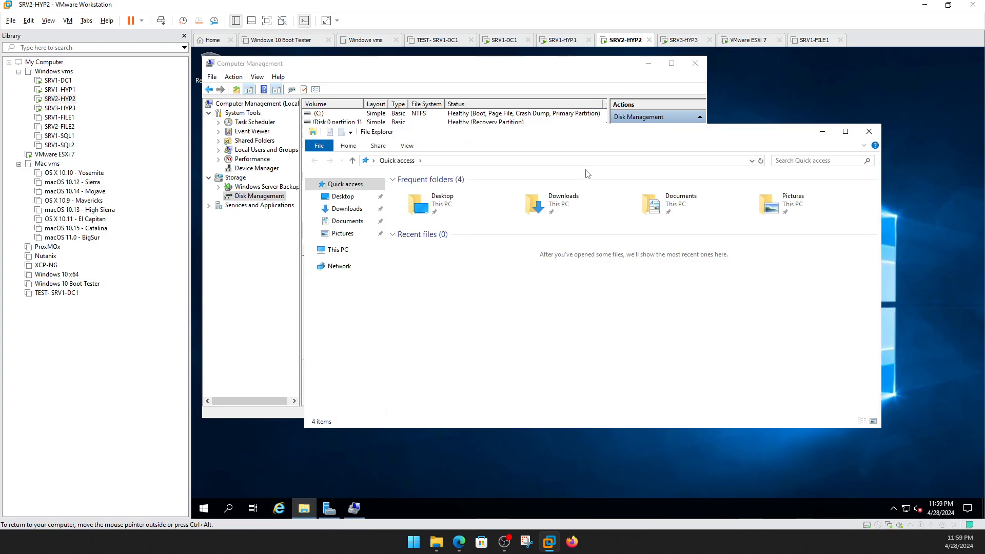
Open the empty 24.9 GB SRV2 (E:) drive from This PC, then return to the drive list.
click(338, 250)
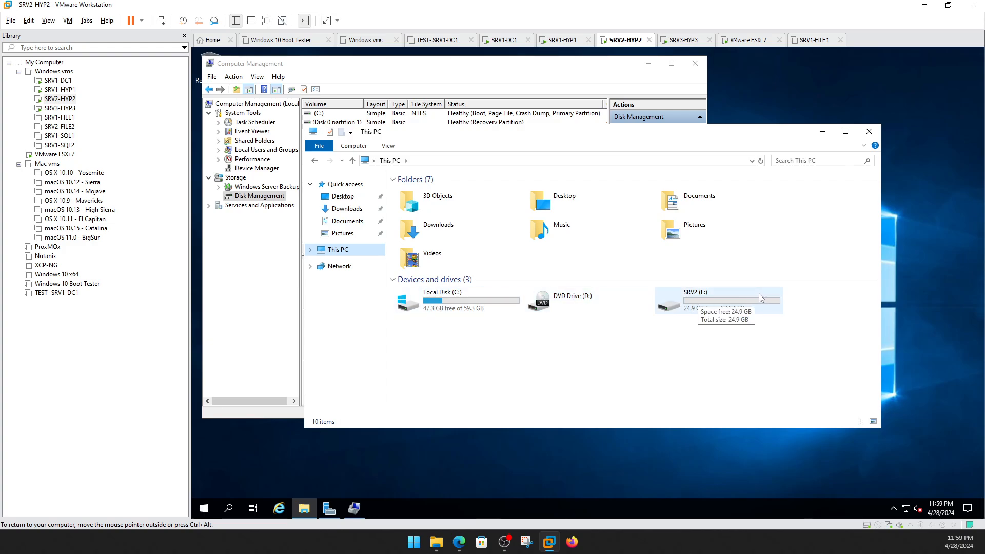
double_click(712, 305)
right_click(600, 279)
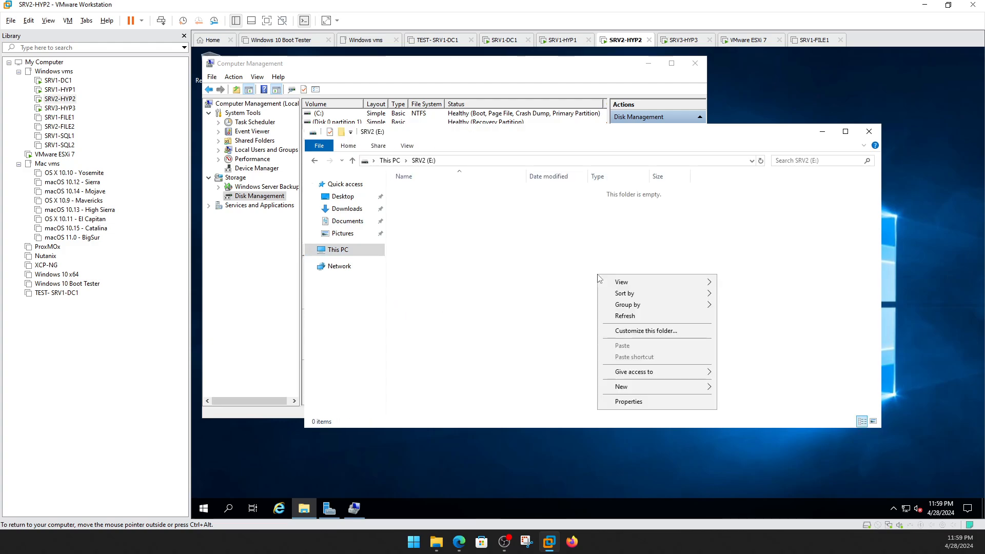
click(337, 250)
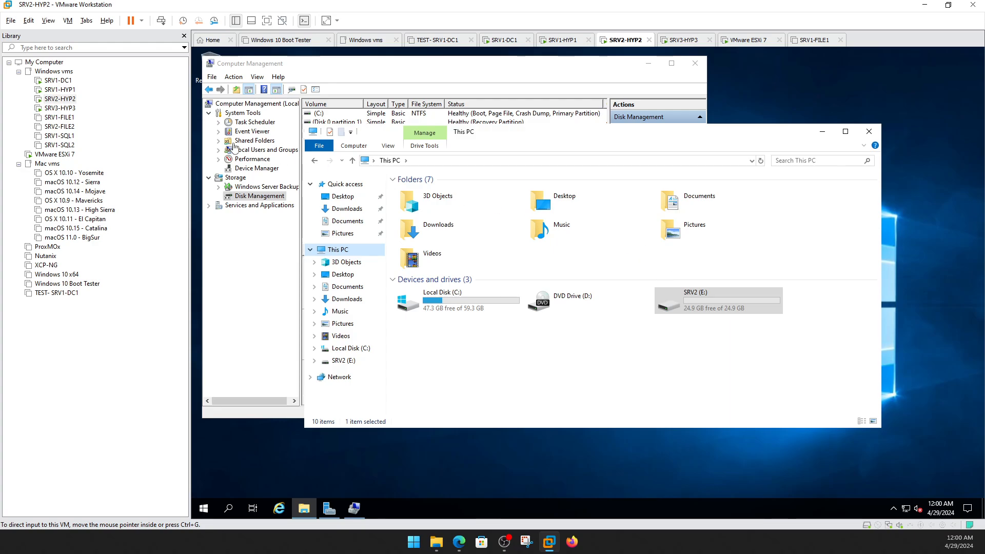
click(59, 89)
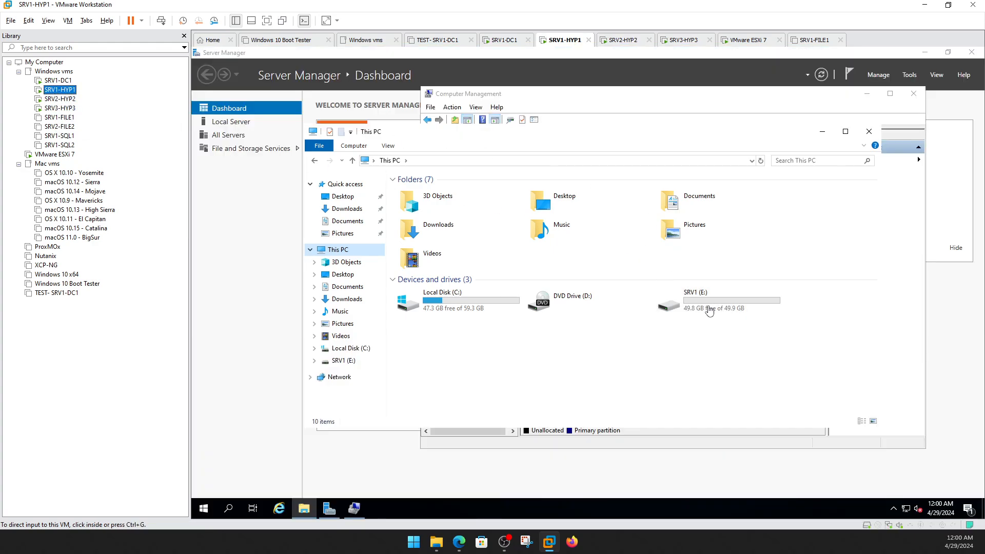
click(59, 99)
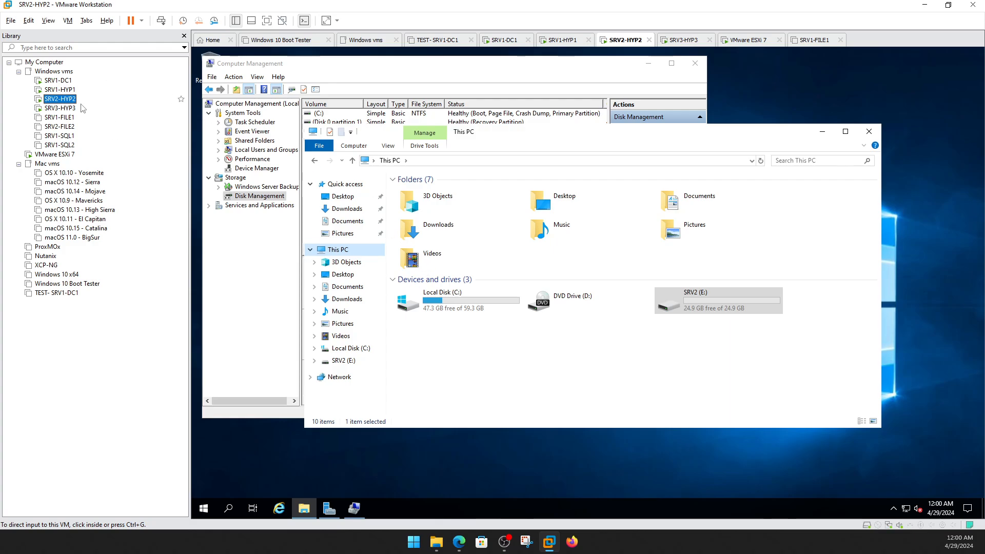
Sign in to the SRV3-HYP3 virtual machine as Administrator.
click(60, 108)
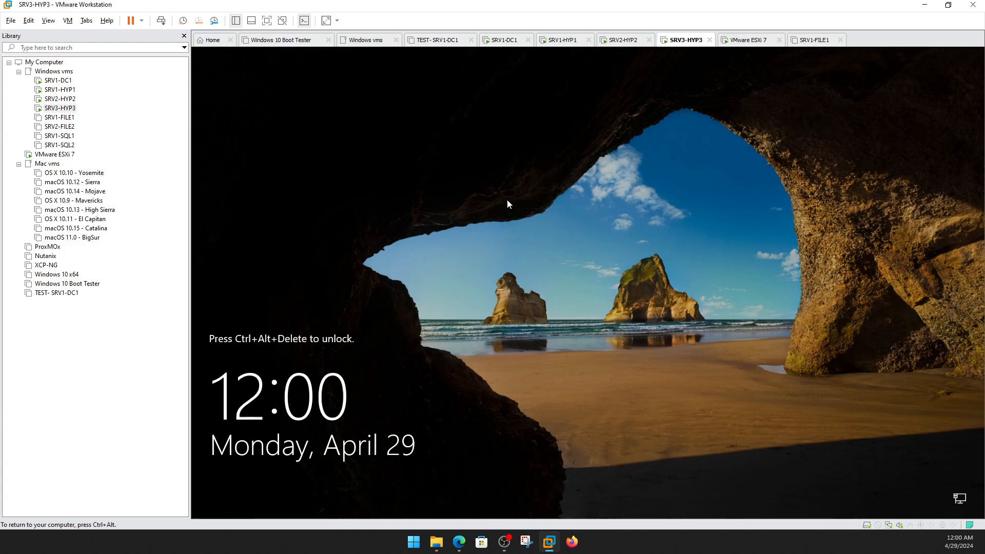
key(ctrl+alt+Insert)
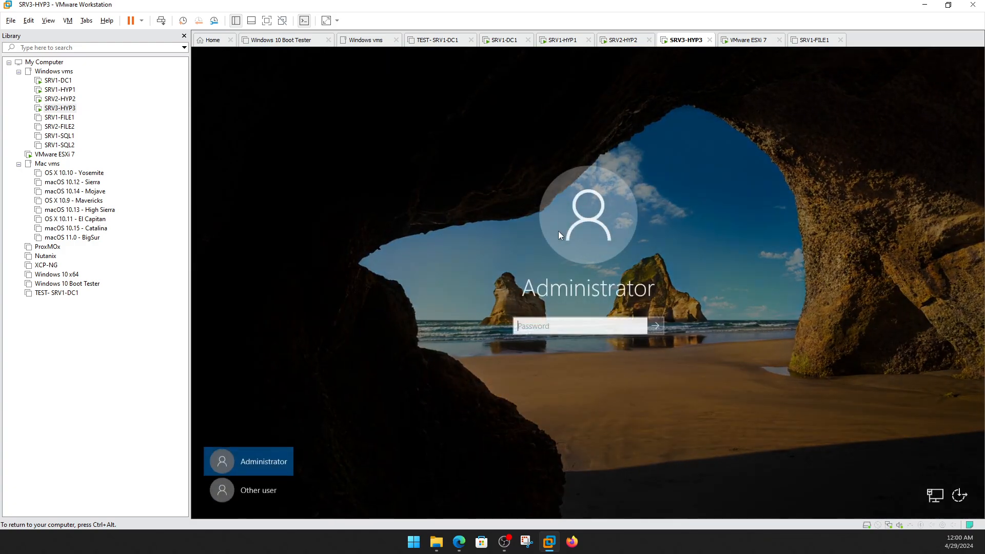
text(P)
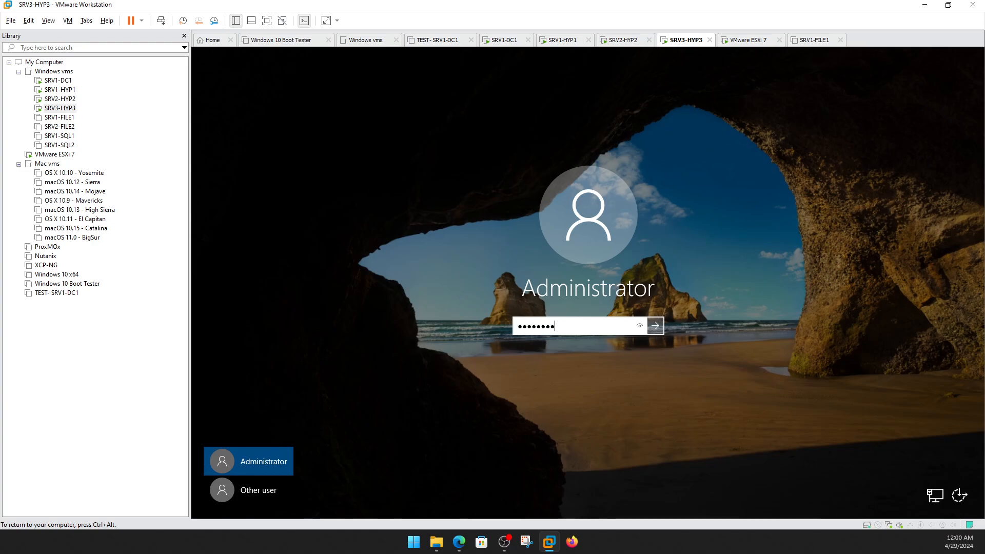
key(Return)
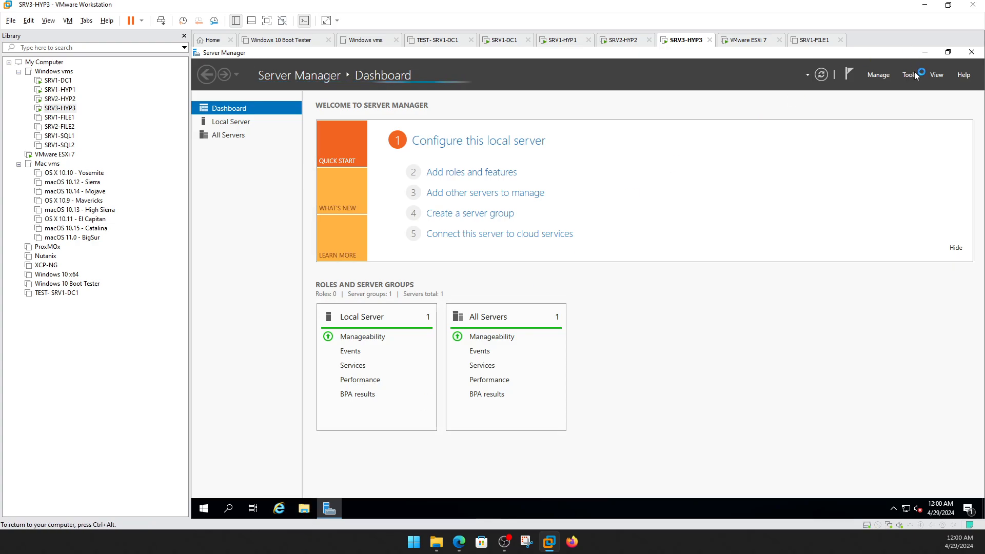
Open Disk Management on SRV3-HYP3 to review its current disks.
click(909, 75)
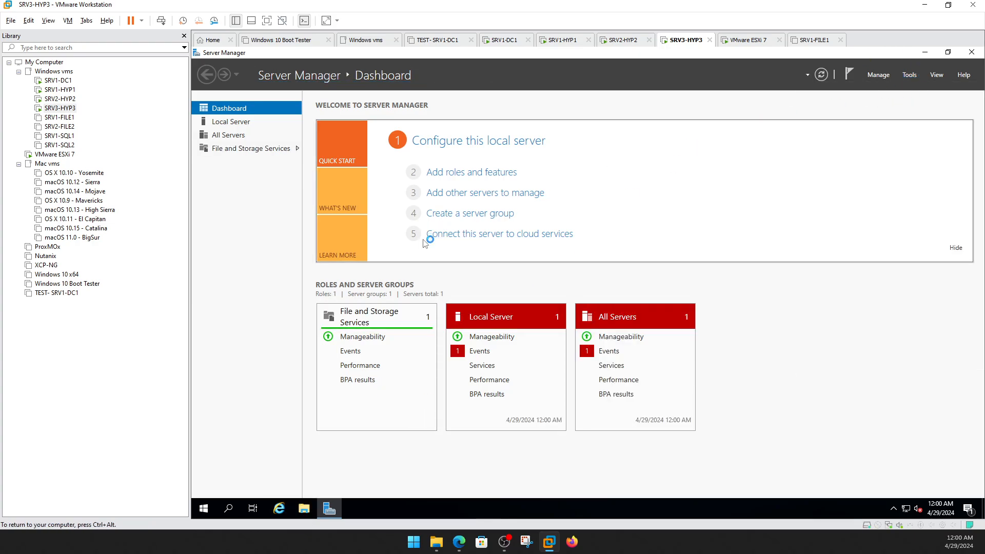
click(270, 197)
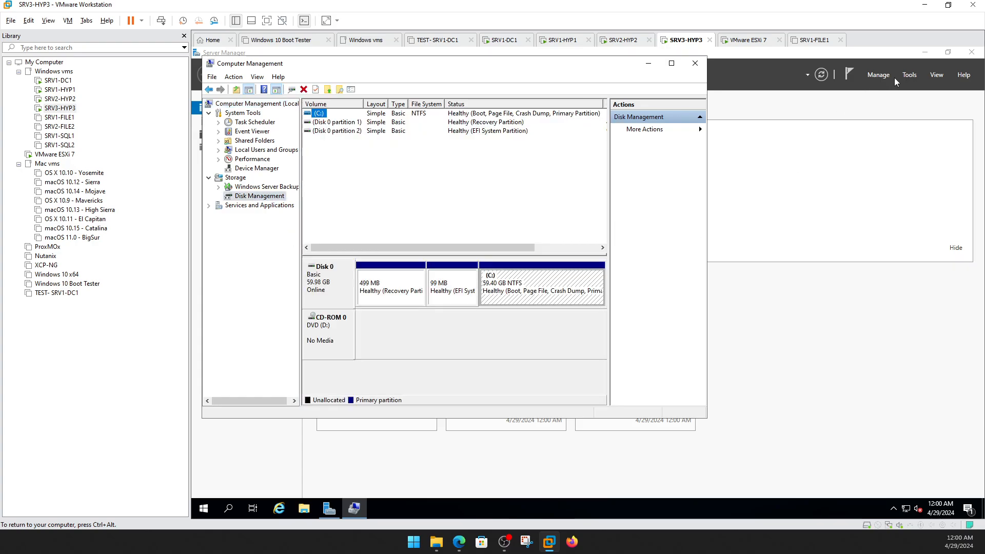
click(907, 76)
Quick Connect the iSCSI initiator to 192.168.2.170, discovering the iscsi3 and hypervdisk targets.
click(841, 145)
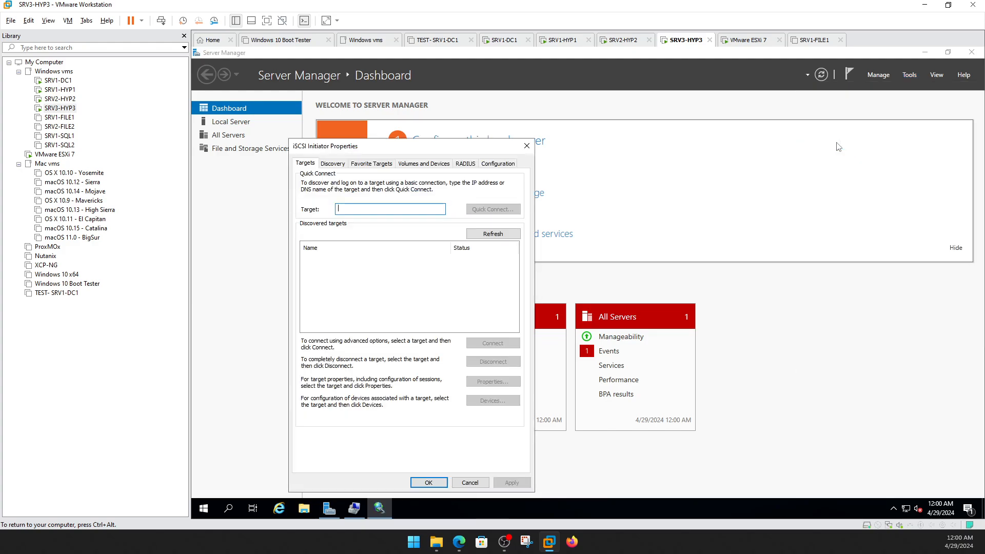
text(192.168.2.170)
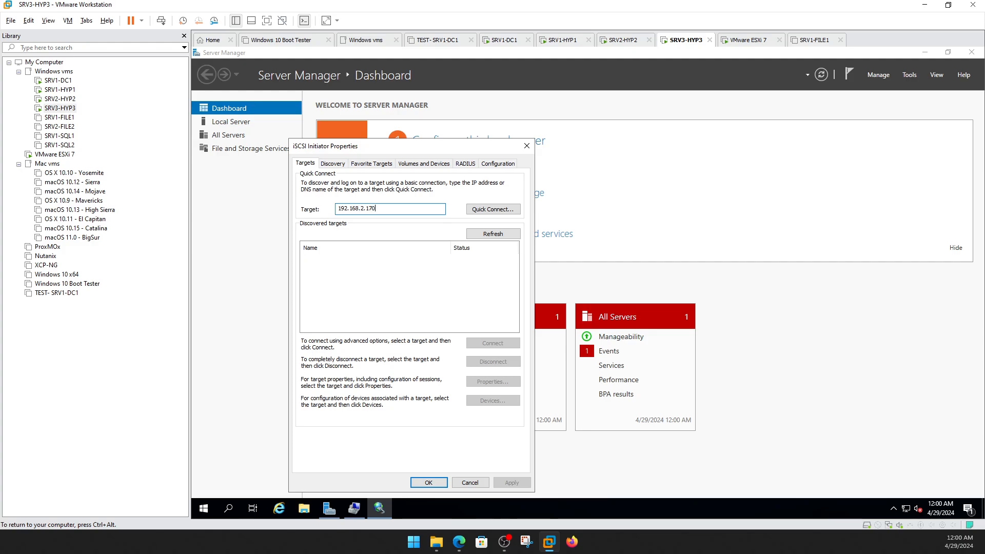
click(497, 209)
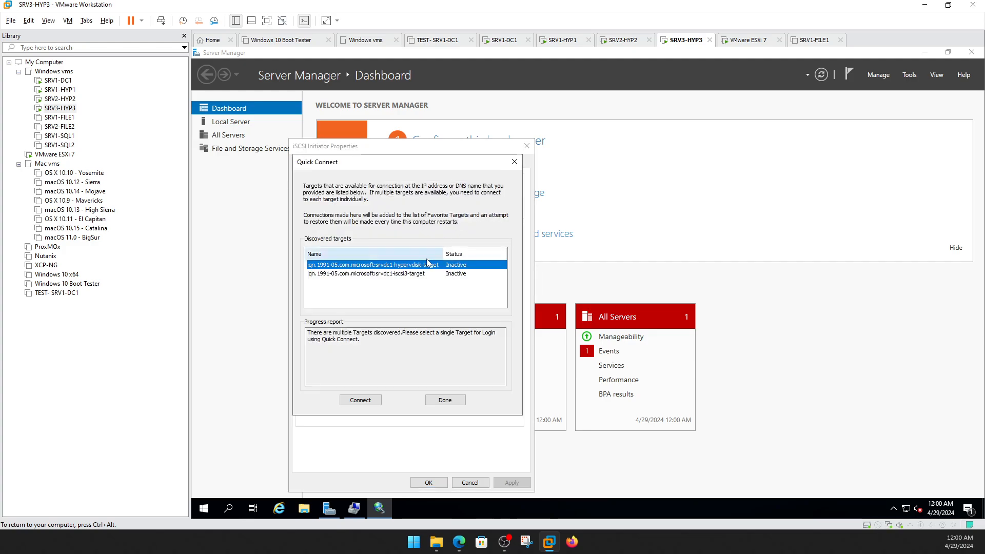
click(424, 275)
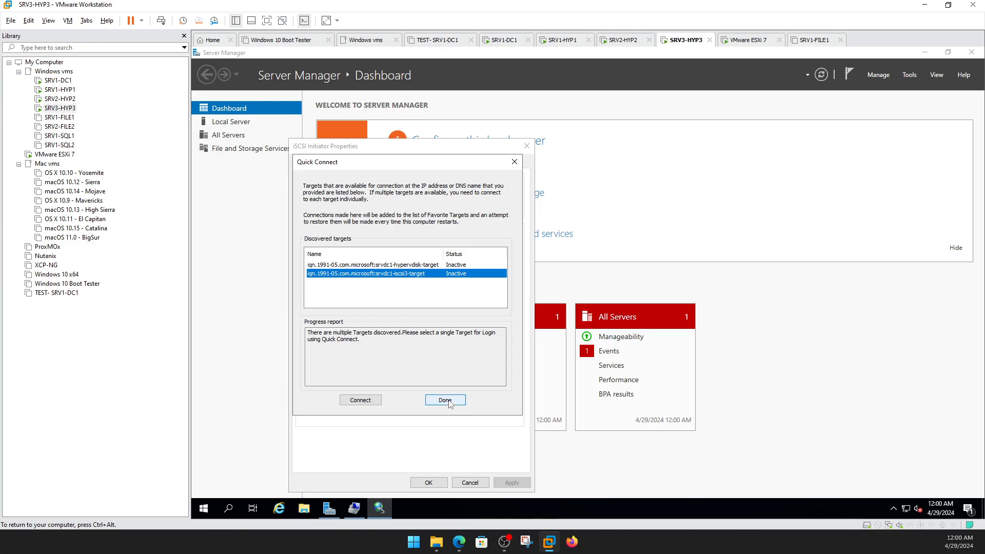
click(447, 401)
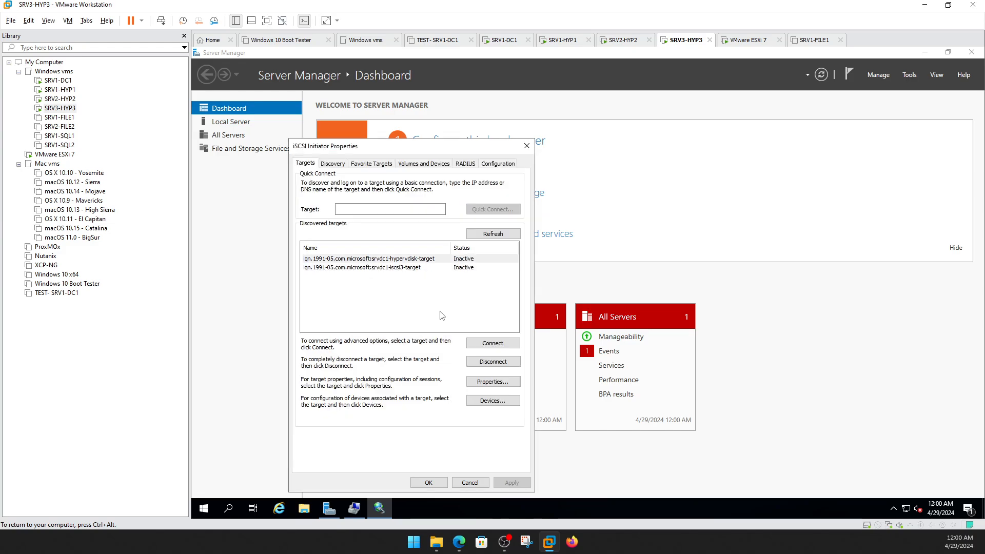
click(429, 483)
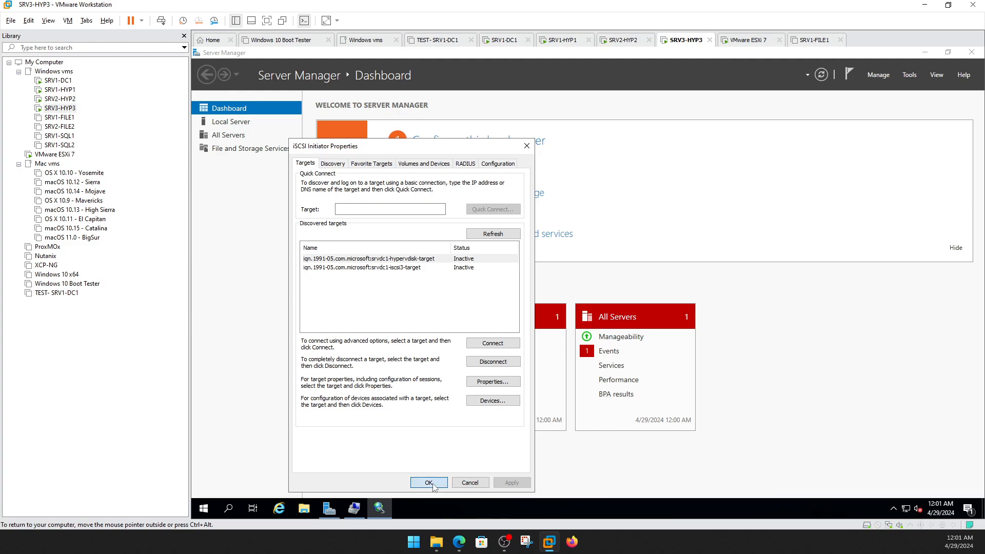
Reopen the iSCSI Initiator and retry Quick Connect to 192.168.2.170, dismissing the failed result.
click(353, 510)
click(339, 510)
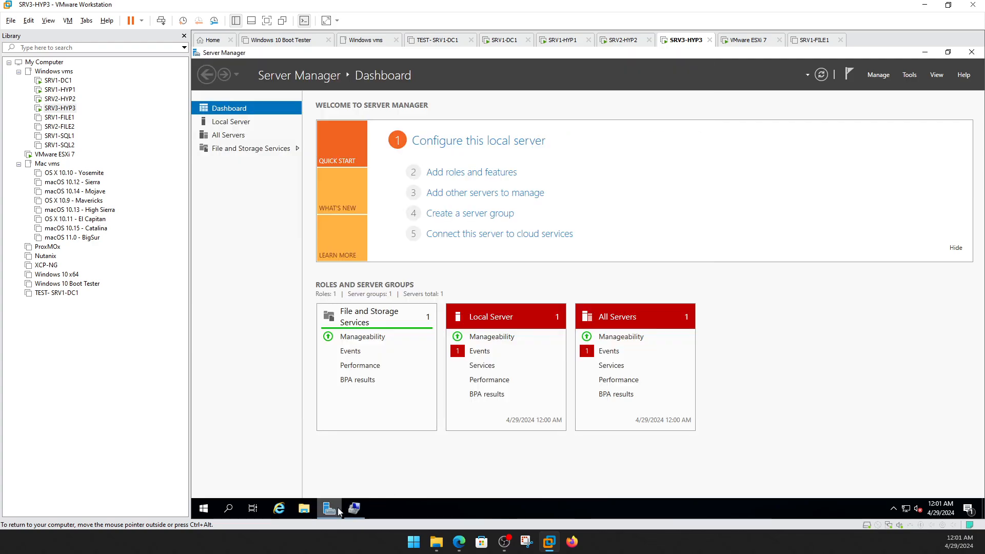
click(909, 76)
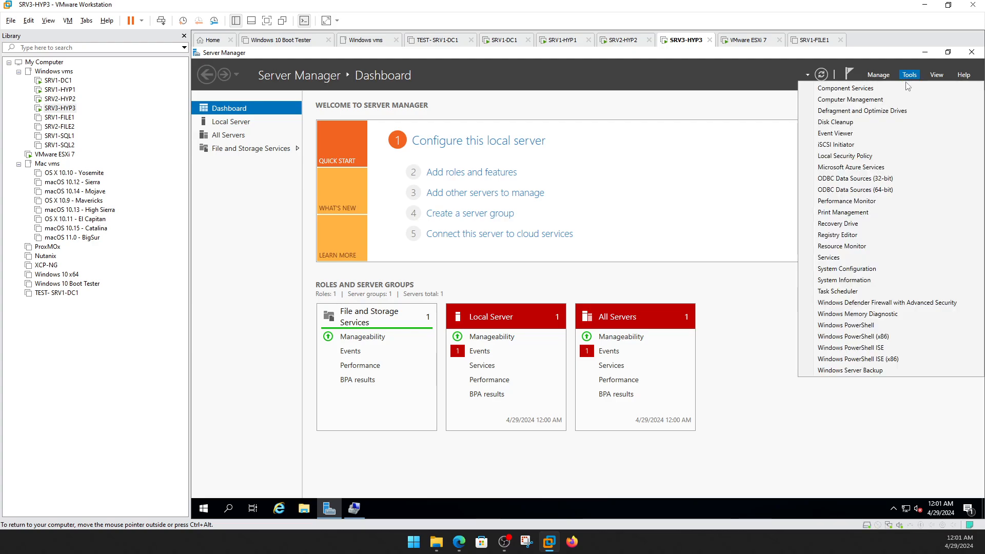
click(840, 145)
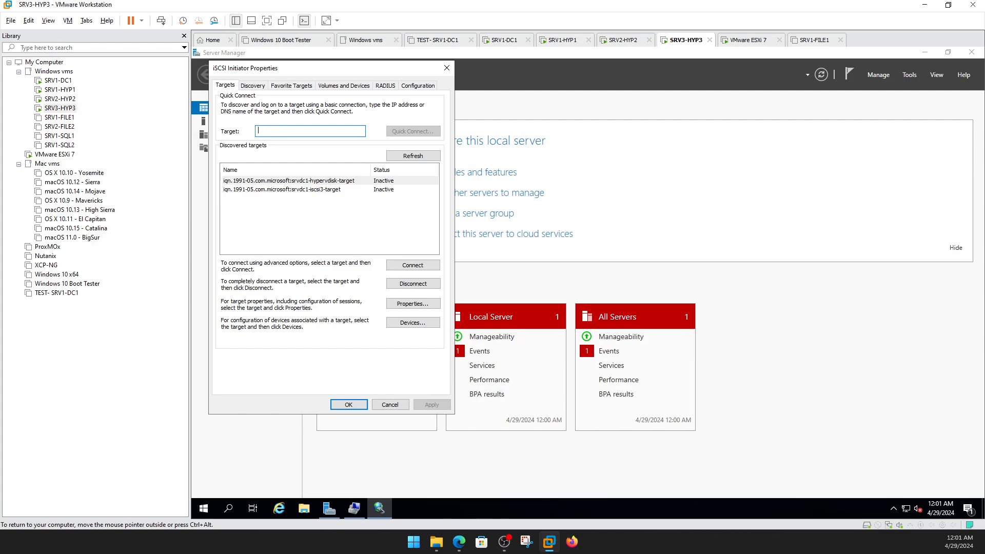
text(192.169.2.170)
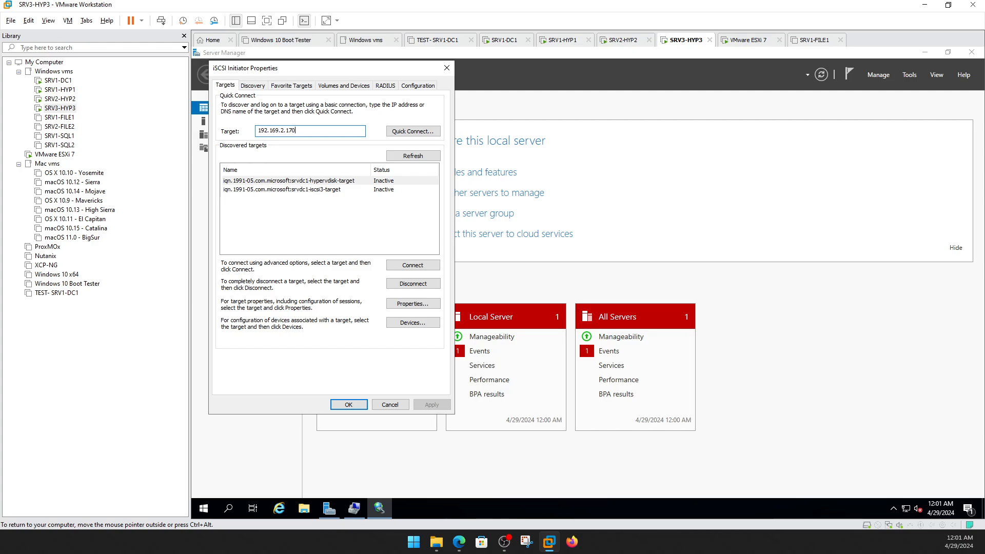
click(413, 132)
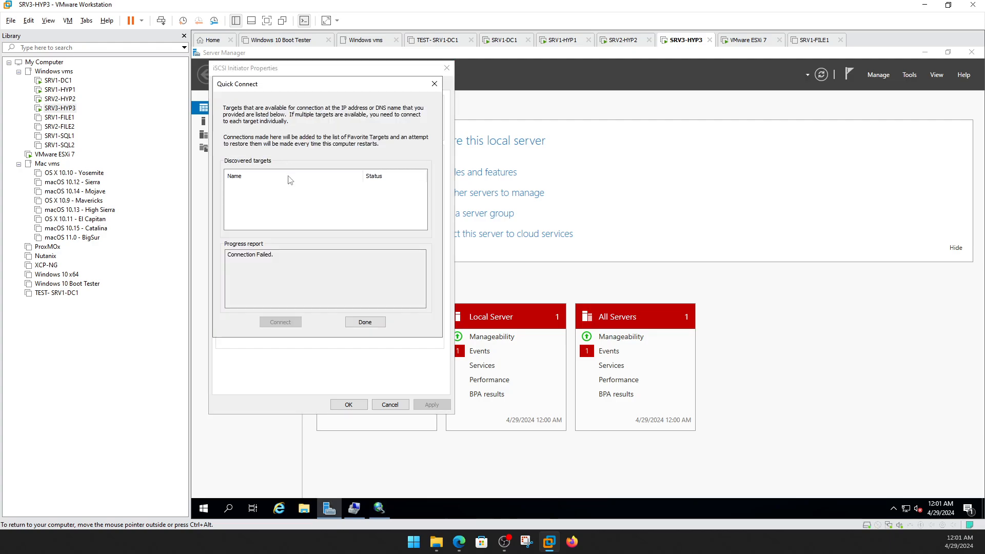
click(377, 323)
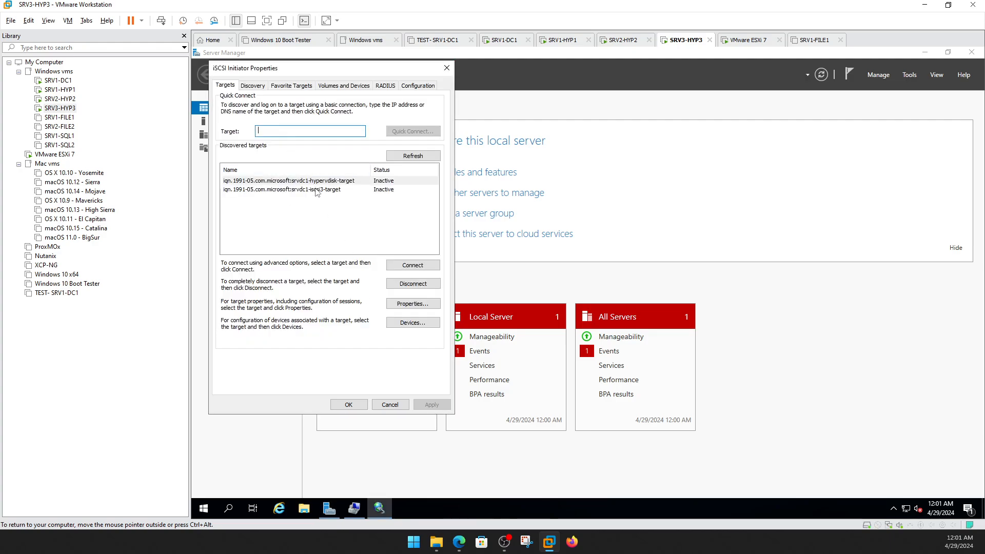
Connect SRV3-HYP3 to the srvdc1-iscsi3-target and close the initiator settings.
click(317, 189)
click(408, 265)
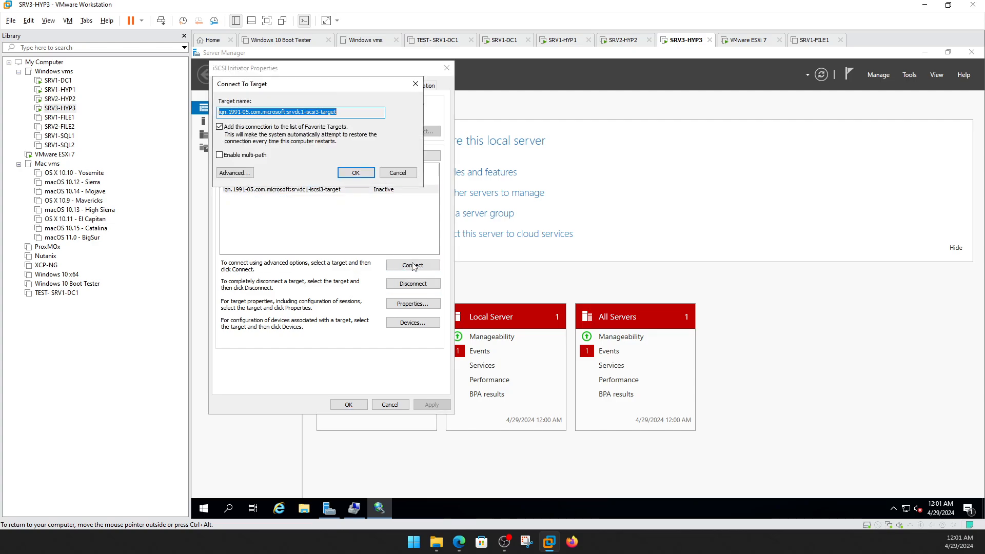
click(355, 173)
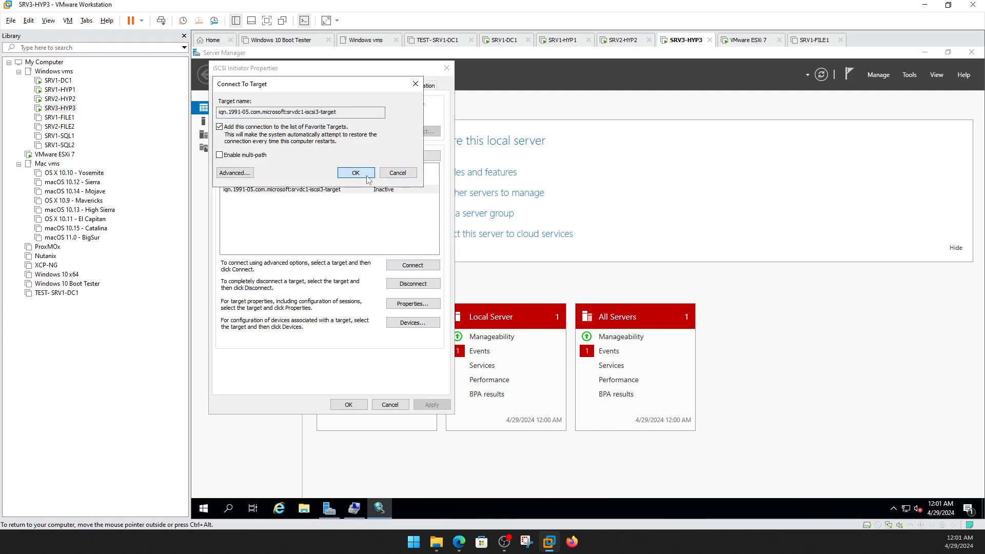
click(356, 407)
Initialize the new 25 GB Disk 1 as GPT in Disk Management.
click(362, 509)
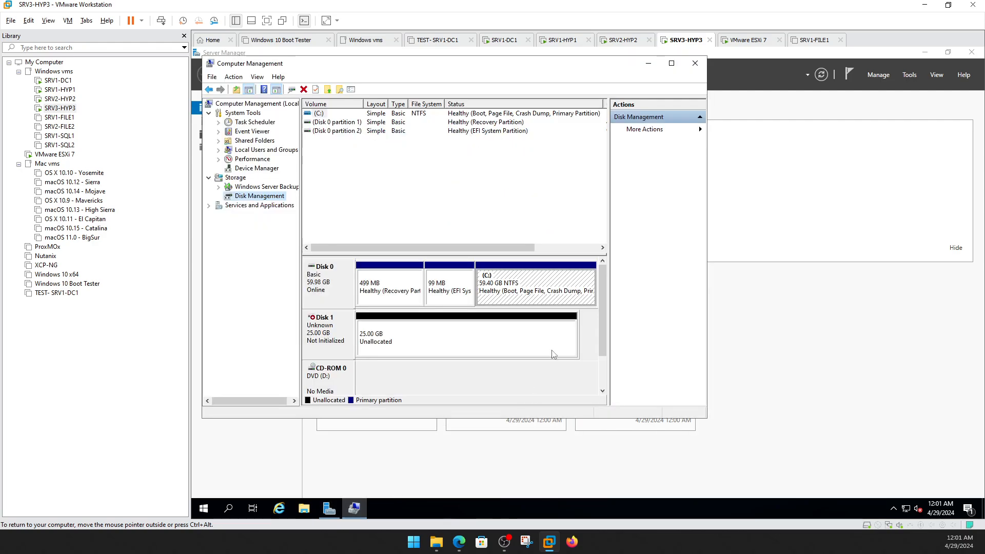
right_click(336, 324)
click(357, 333)
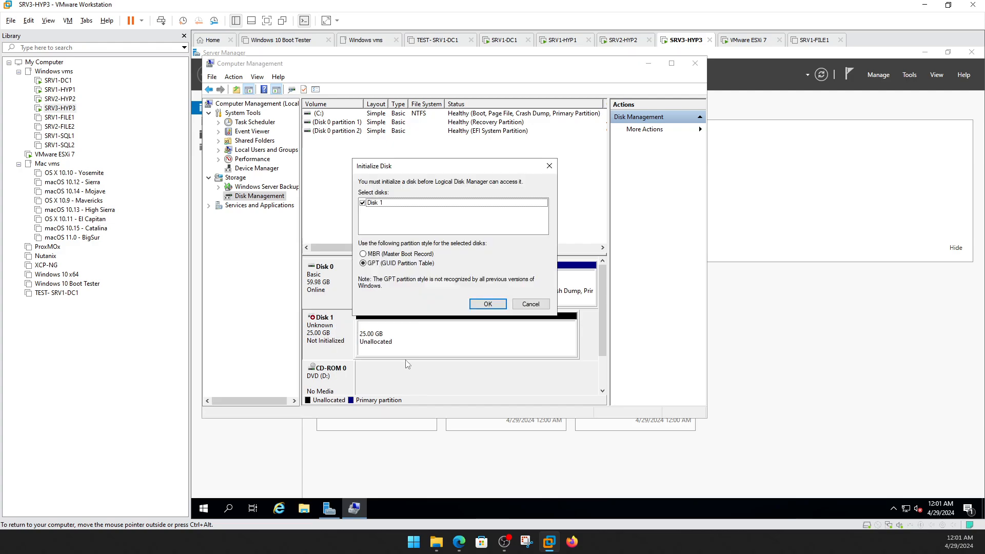
click(480, 304)
Create a full-size NTFS simple volume on Disk 1 as drive E: labelled SRV3.
right_click(468, 338)
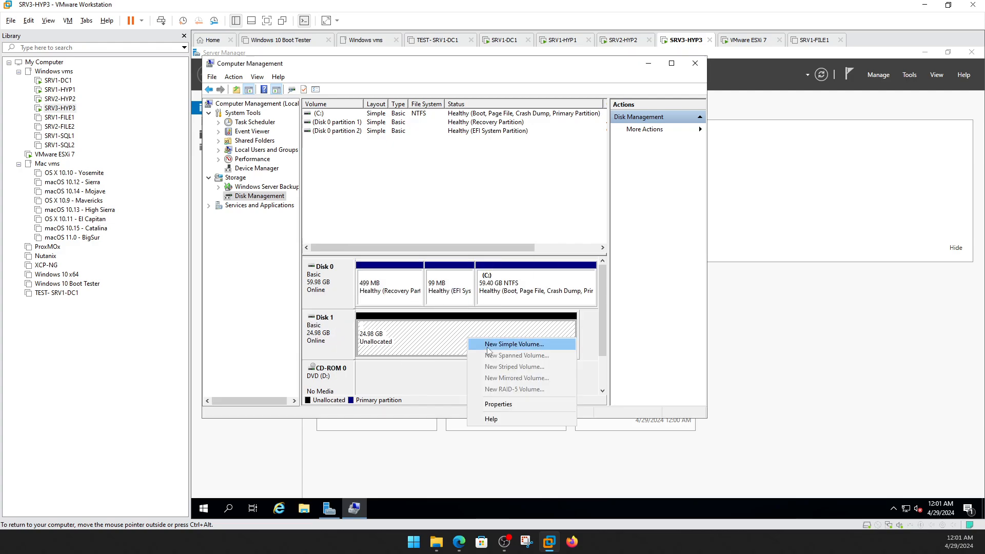
click(490, 347)
click(501, 300)
click(501, 300)
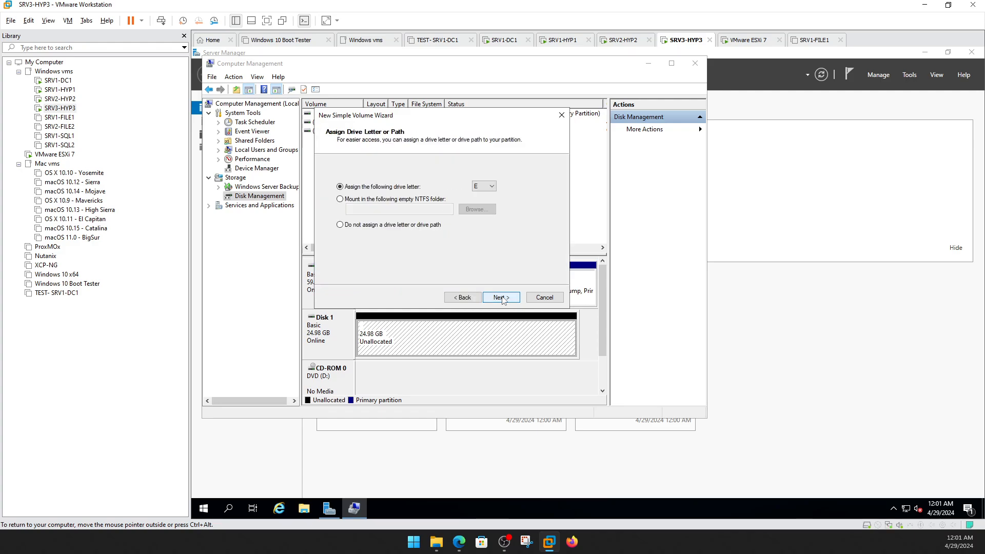
click(501, 299)
drag(462, 237, 405, 239)
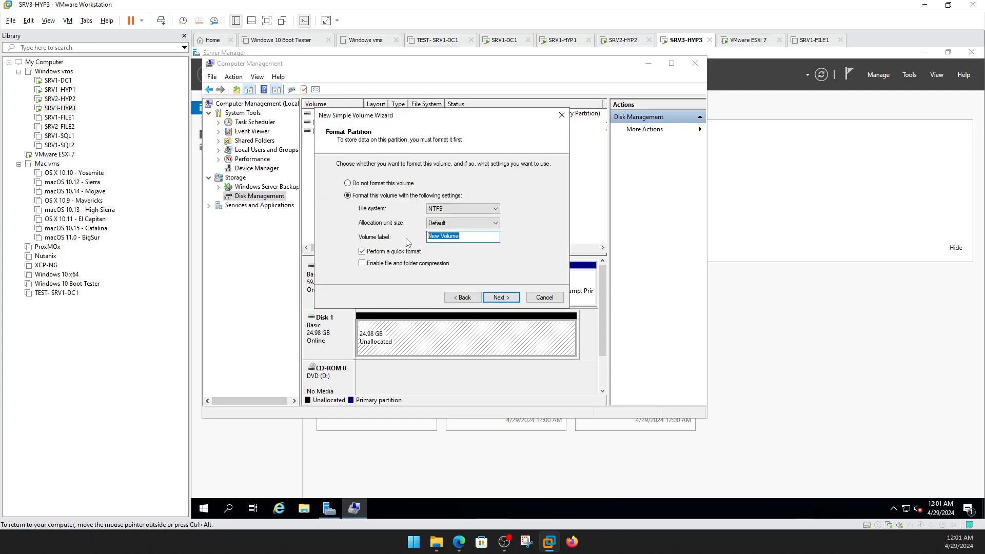
text(SRV3)
click(501, 298)
click(505, 300)
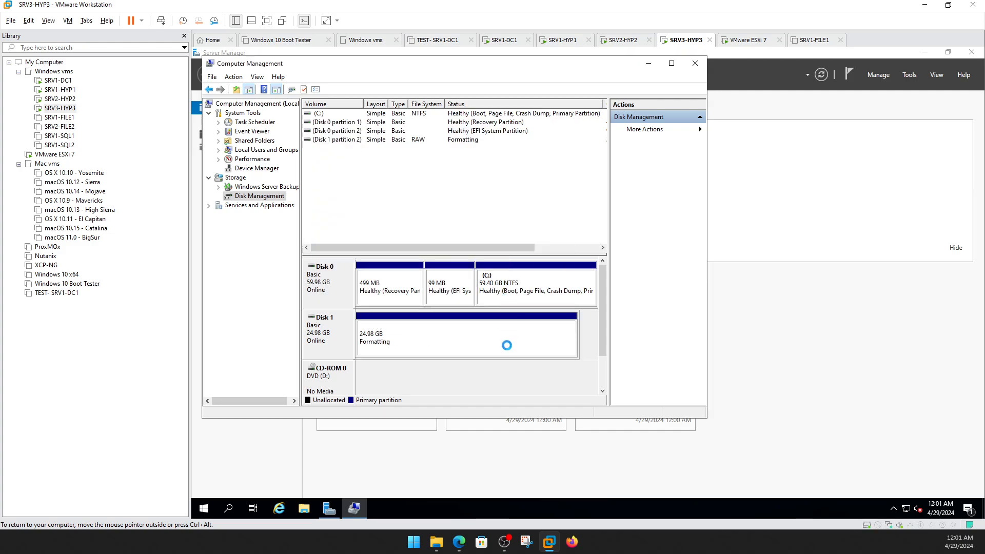
Confirm the new SRV3 (E:) drive appears under This PC in File Explorer.
click(304, 508)
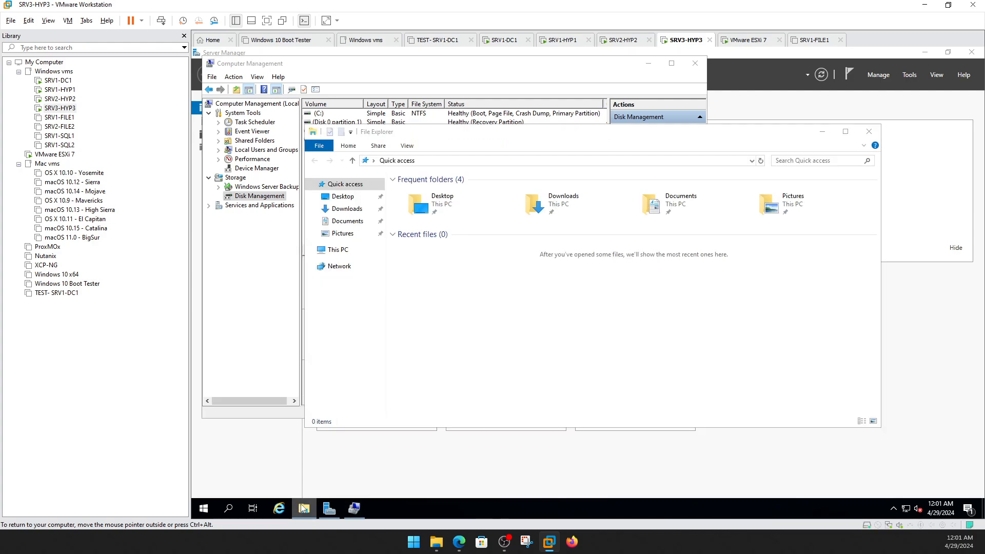
click(304, 508)
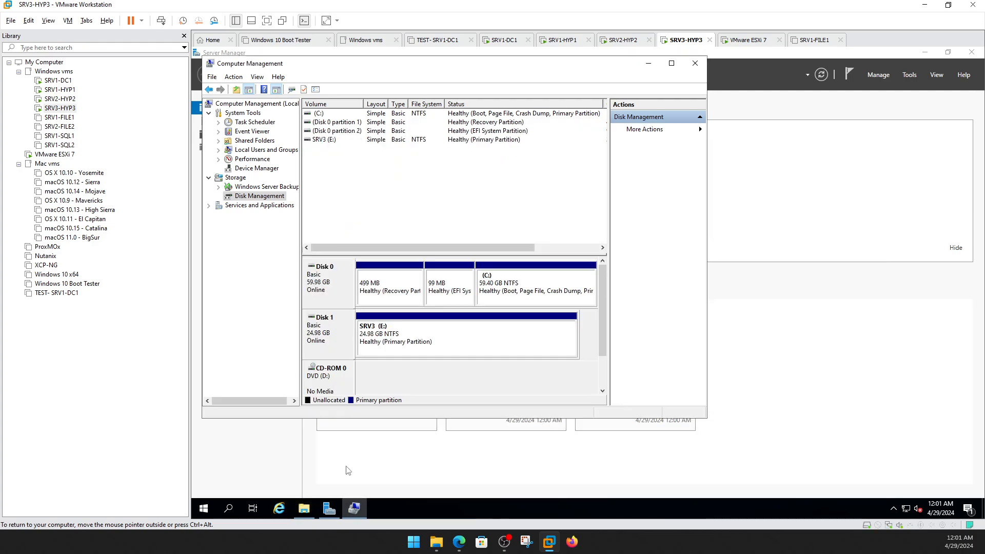
click(303, 509)
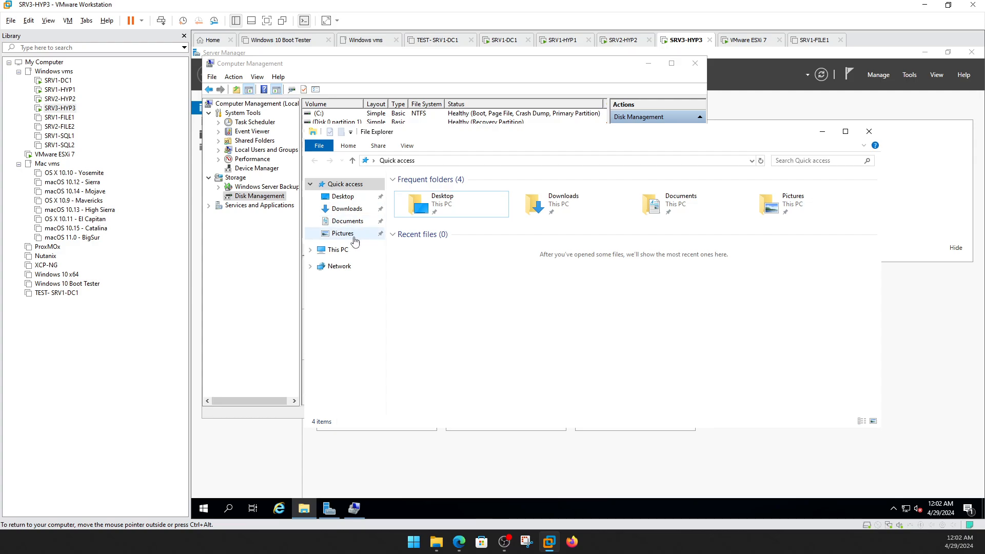
click(339, 251)
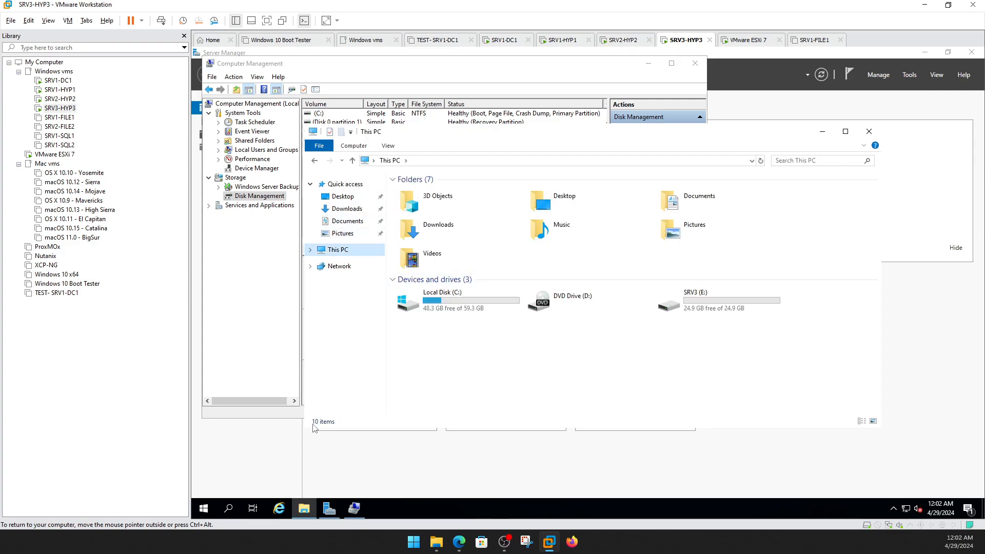
click(329, 508)
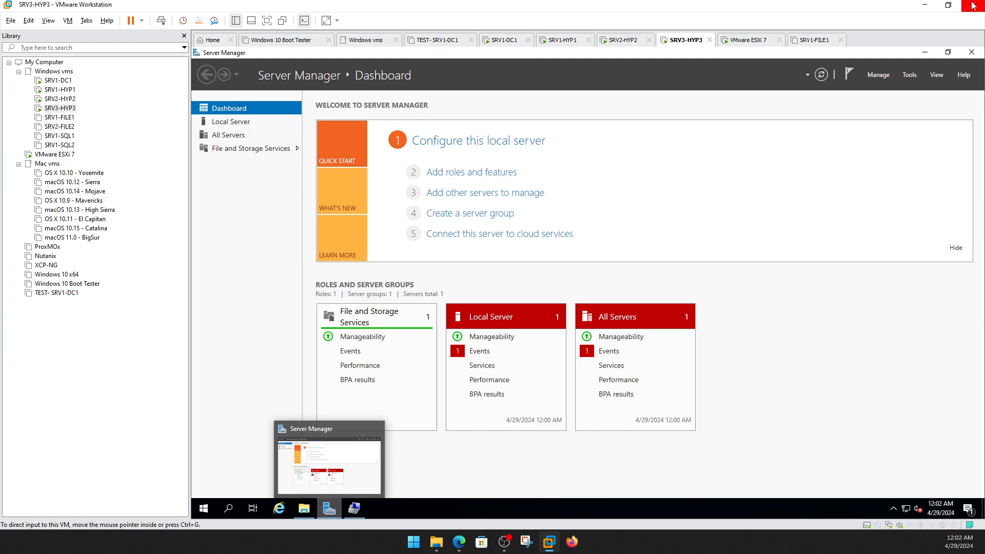
Inspect the connected iscsi3 target's session properties and portal groups, then cancel.
click(910, 75)
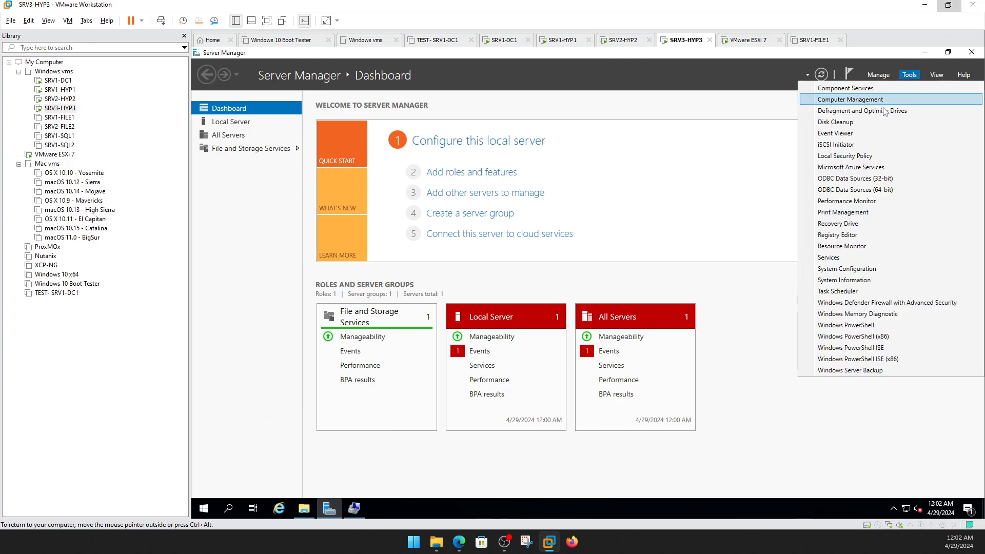
click(847, 144)
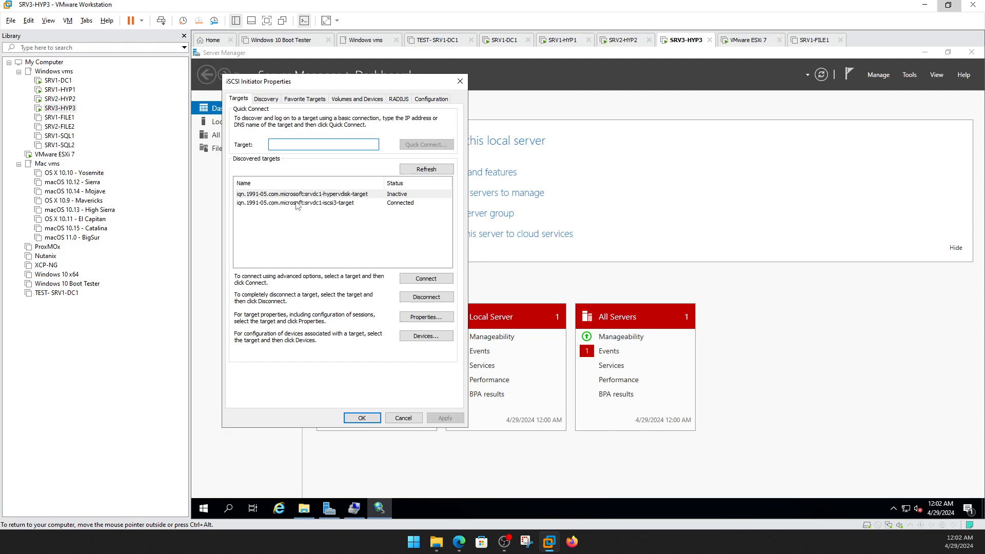
click(297, 203)
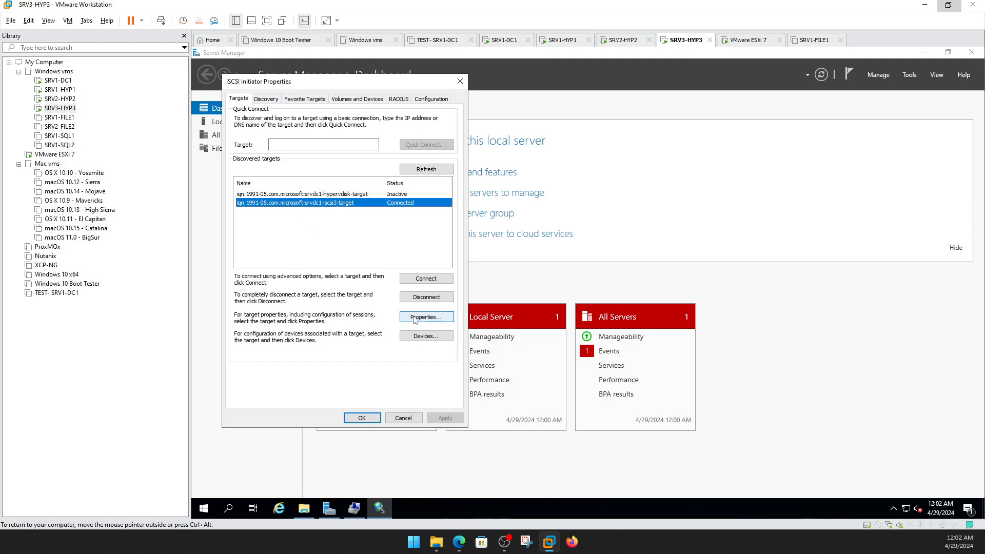
click(413, 317)
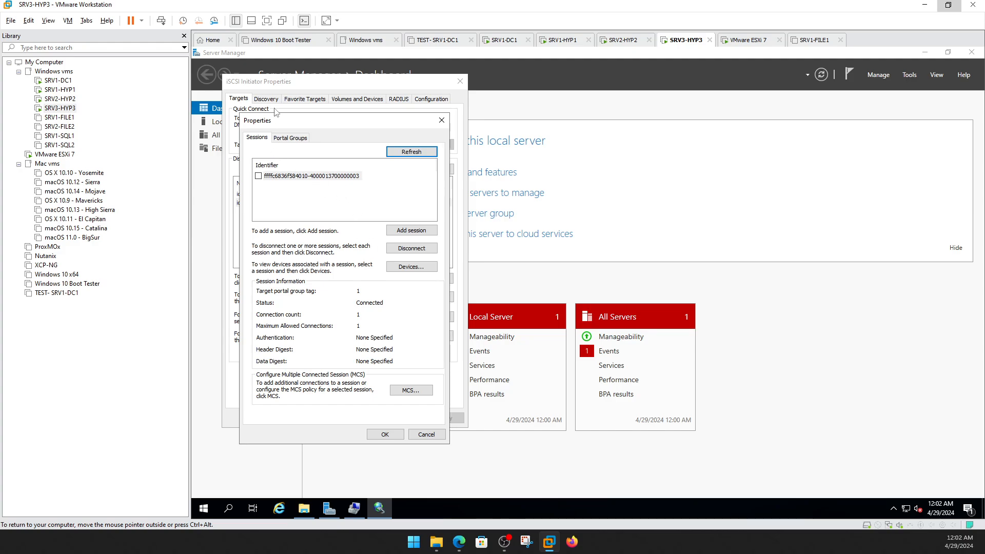
click(304, 140)
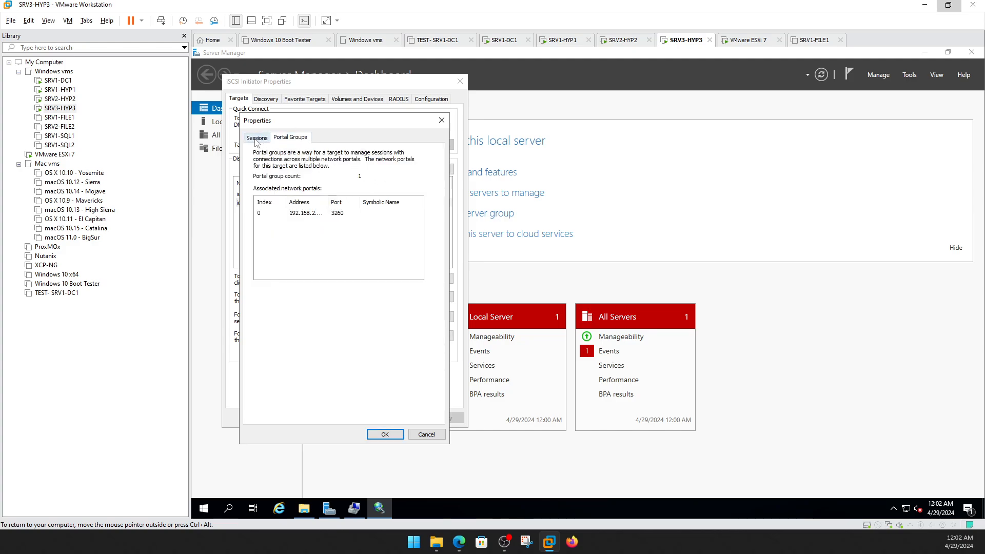
click(256, 138)
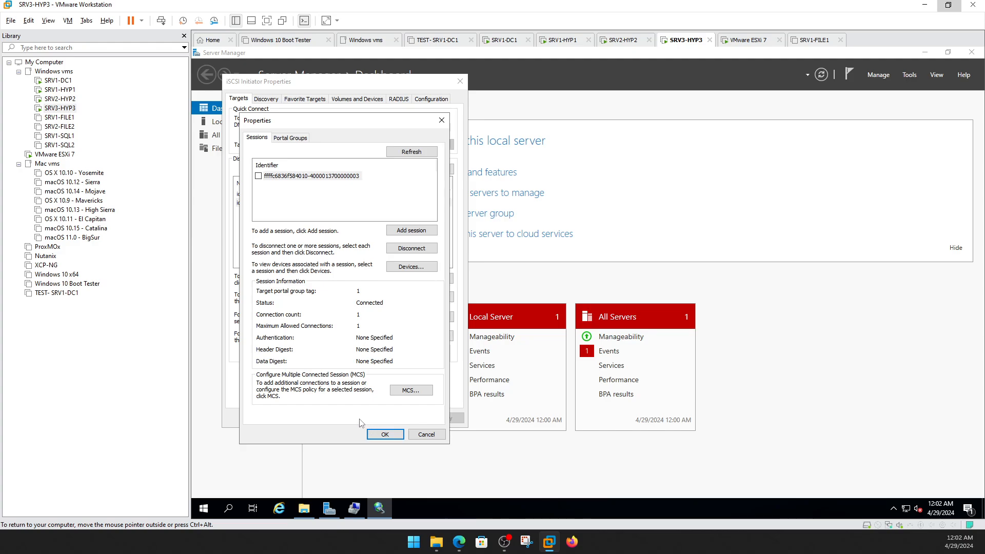
click(417, 435)
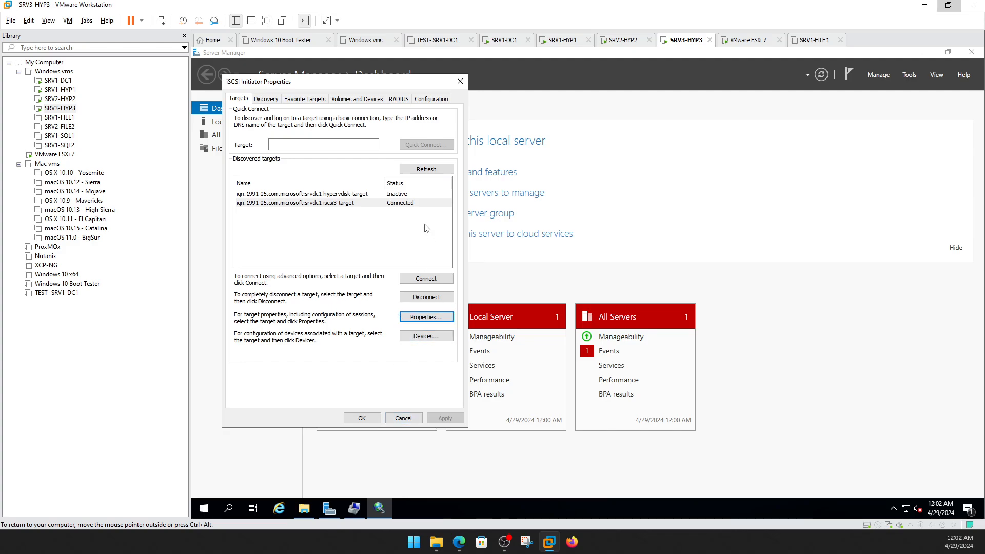
Refresh the targets, force-quit the frozen iSCSI Initiator, and close Server Manager on SRV3-HYP3.
click(399, 195)
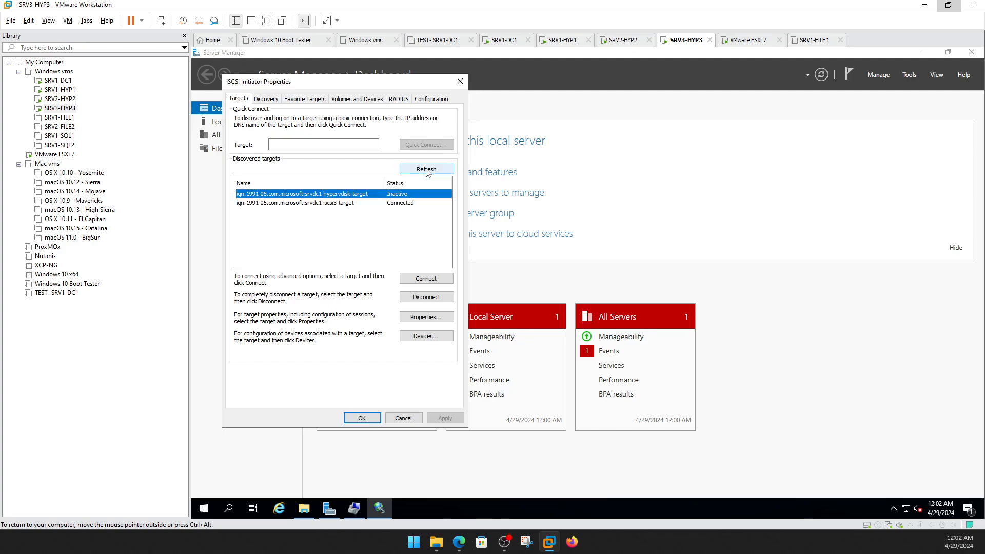
click(426, 170)
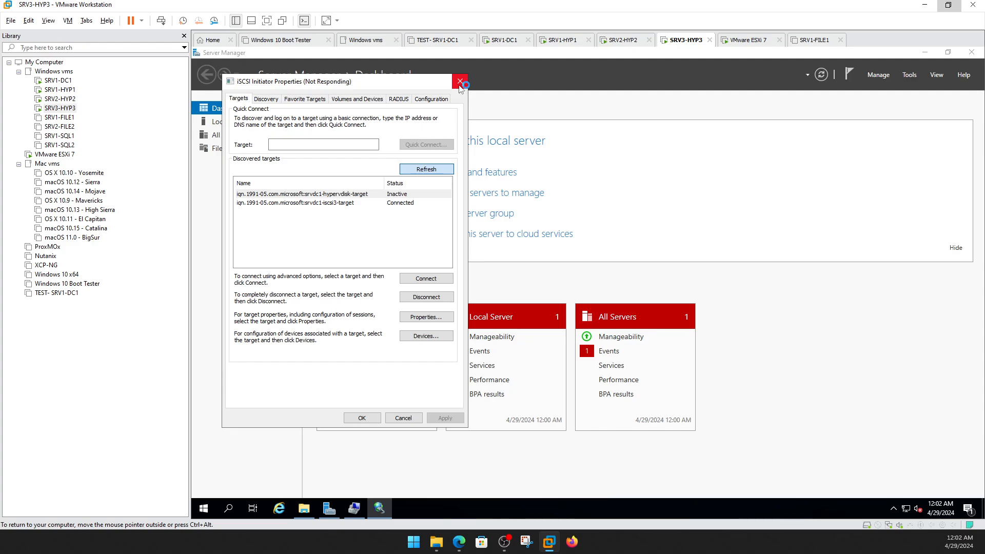
click(460, 83)
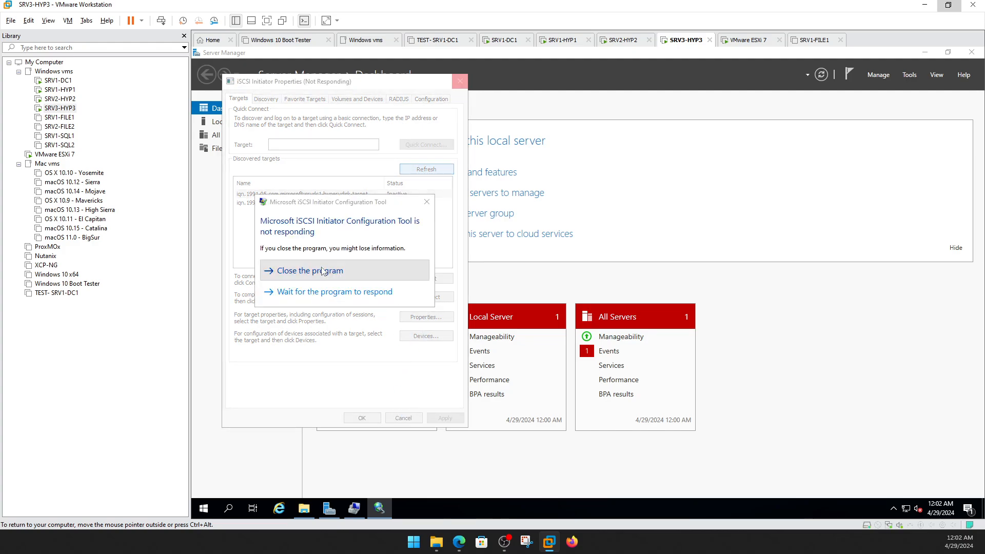
click(322, 271)
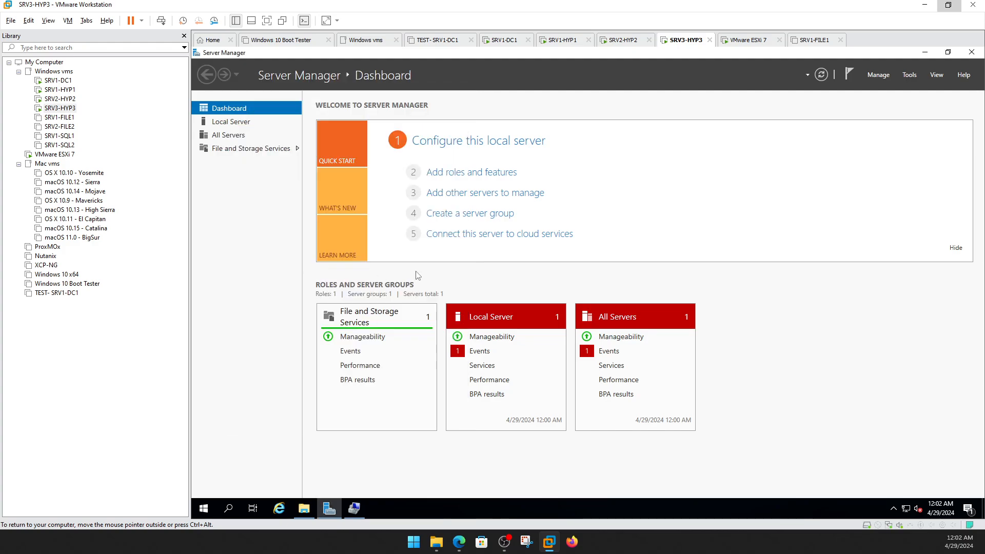
click(971, 51)
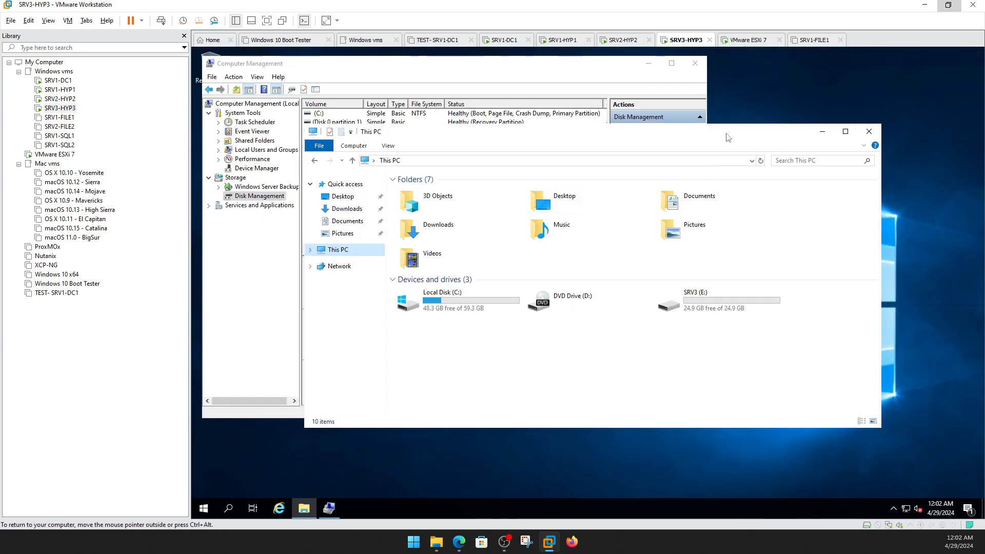
drag(728, 137, 818, 119)
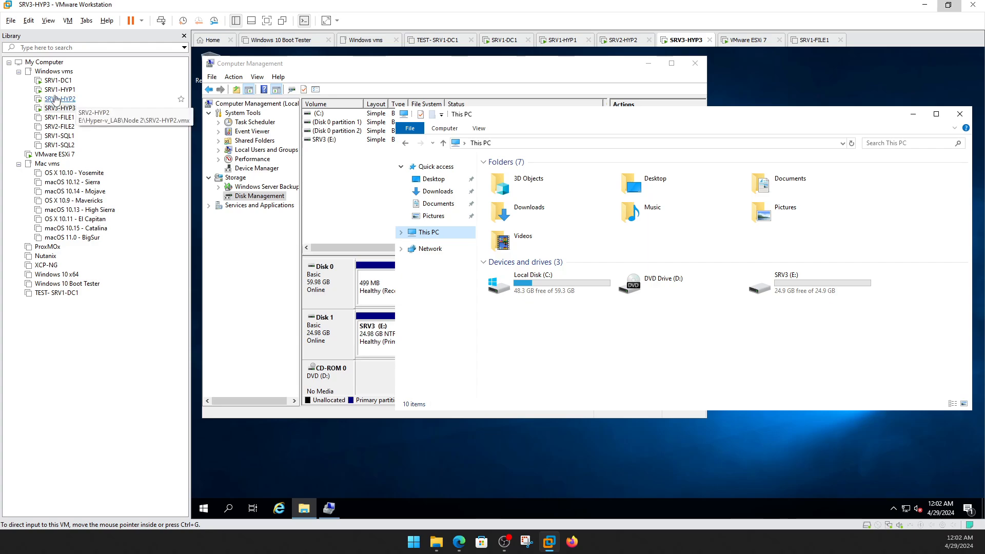
click(60, 81)
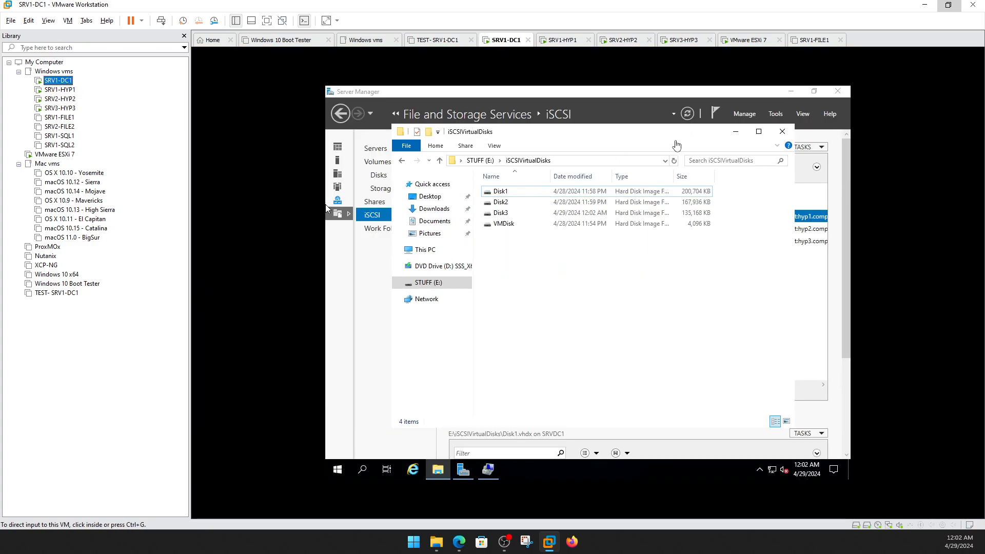
Close the iSCSIVirtualDisks folder and review the Disk1 virtual disk's properties on SRV1-DC1.
click(782, 132)
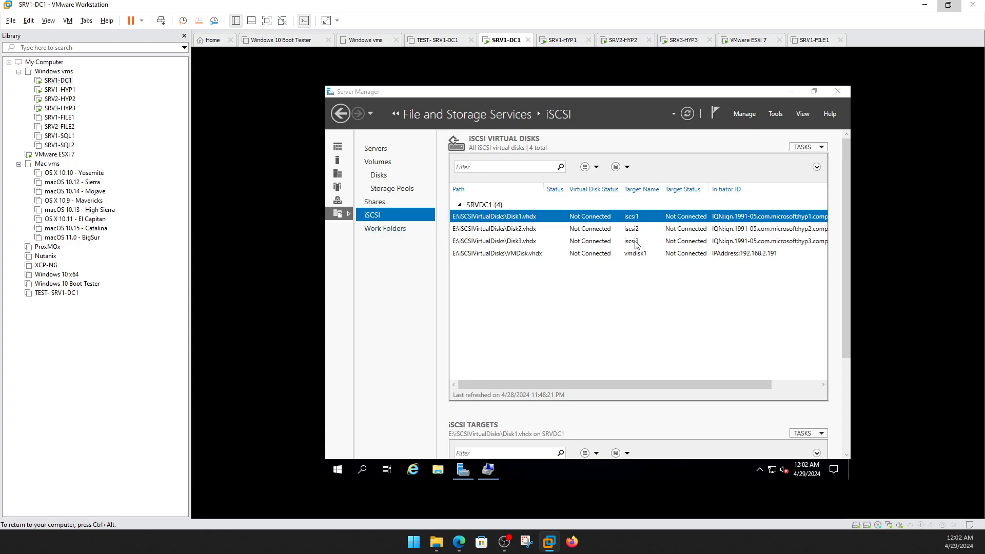
right_click(515, 220)
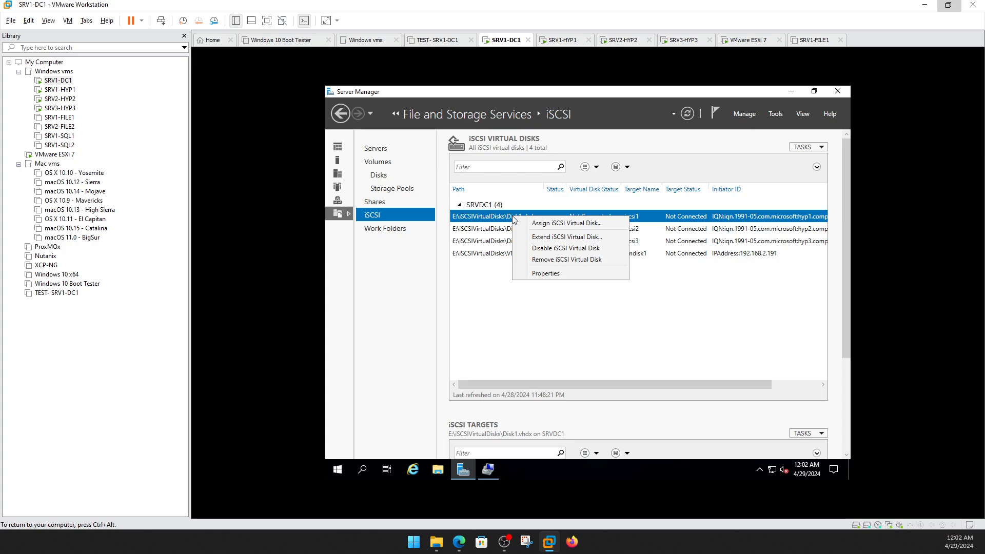
click(545, 273)
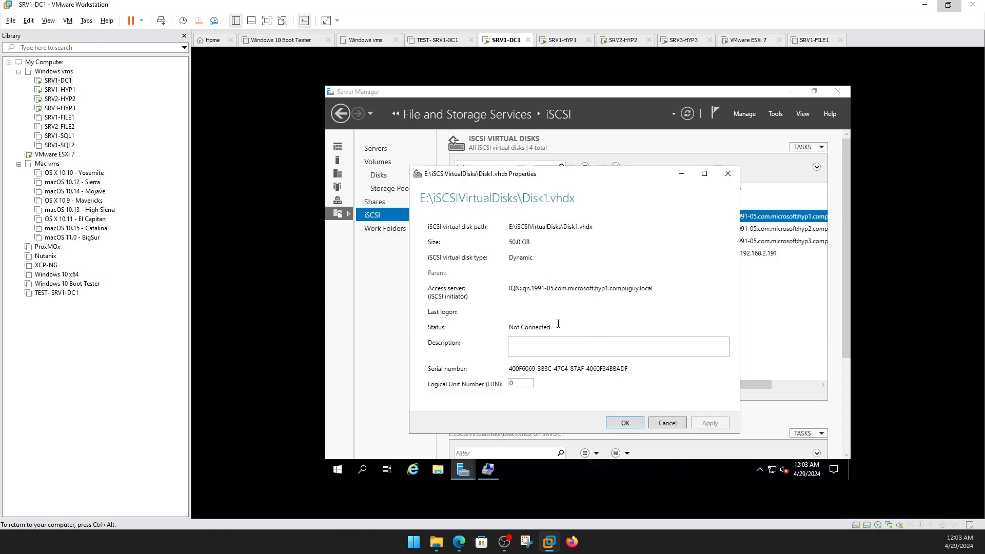
click(668, 424)
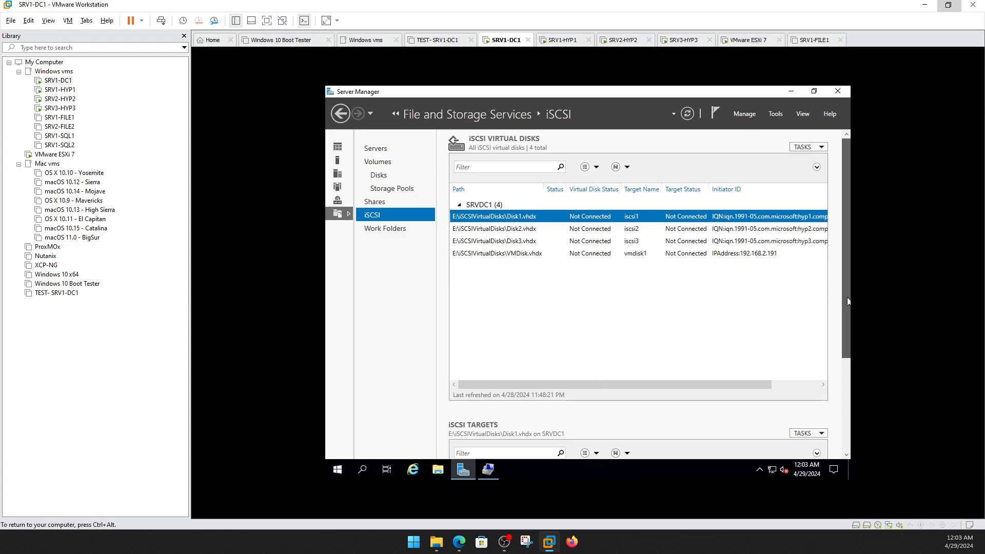
Open the iscsi1 target's properties to show its allowed initiators.
scroll(848, 297, down, 2)
scroll(846, 297, down, 1)
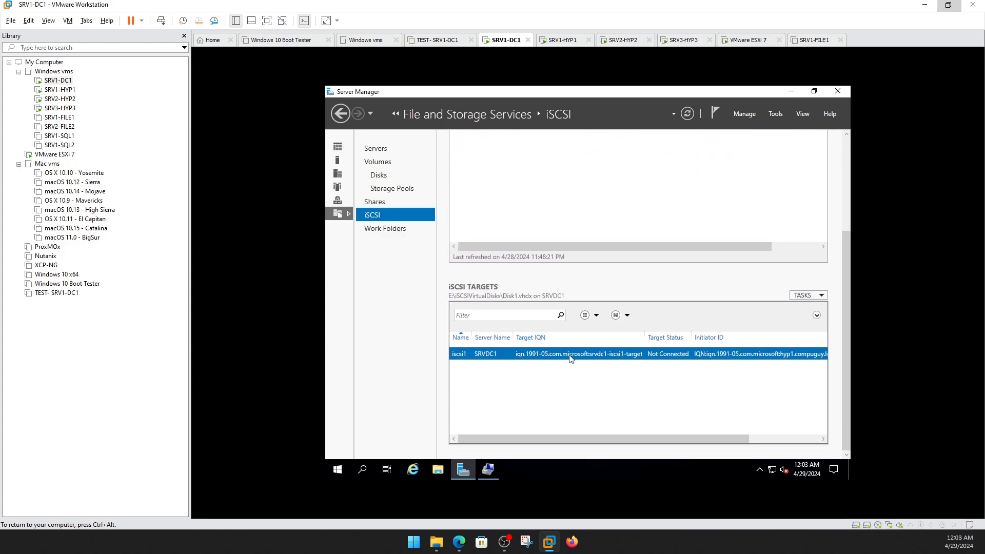
click(814, 298)
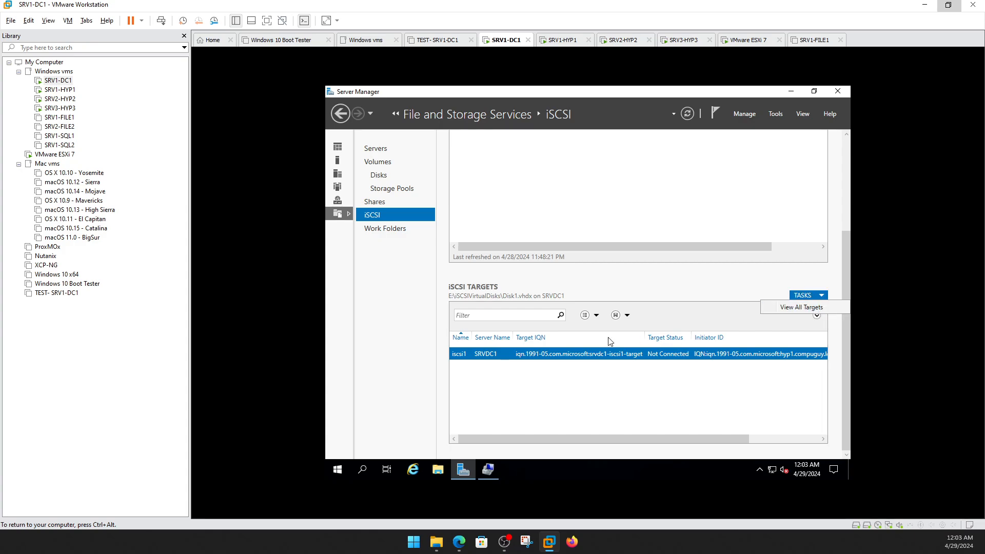
click(541, 355)
right_click(496, 354)
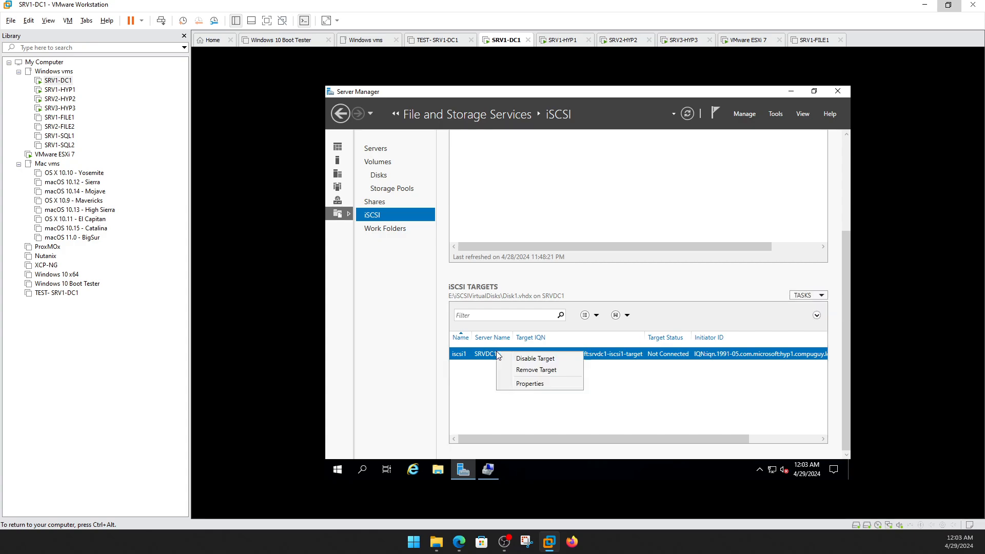
click(521, 384)
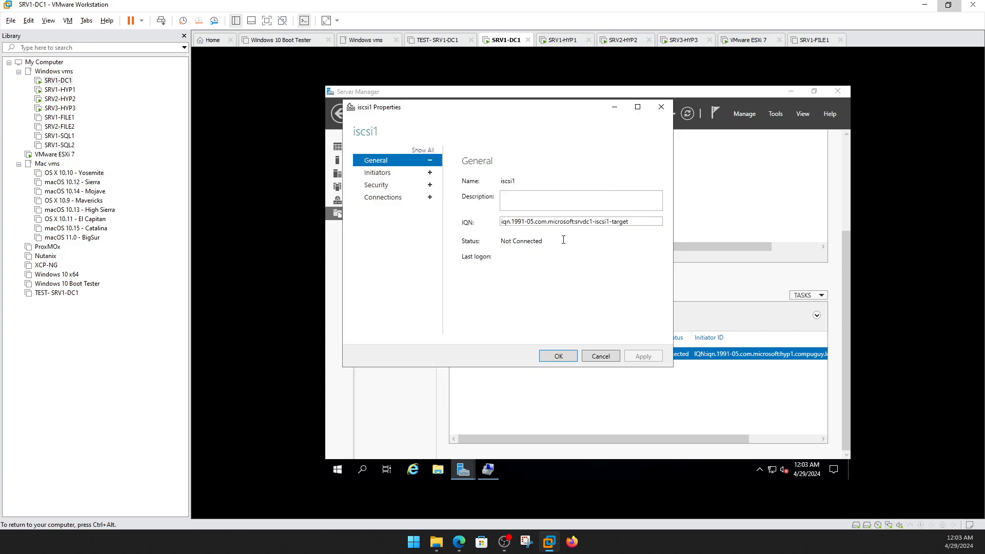
click(388, 175)
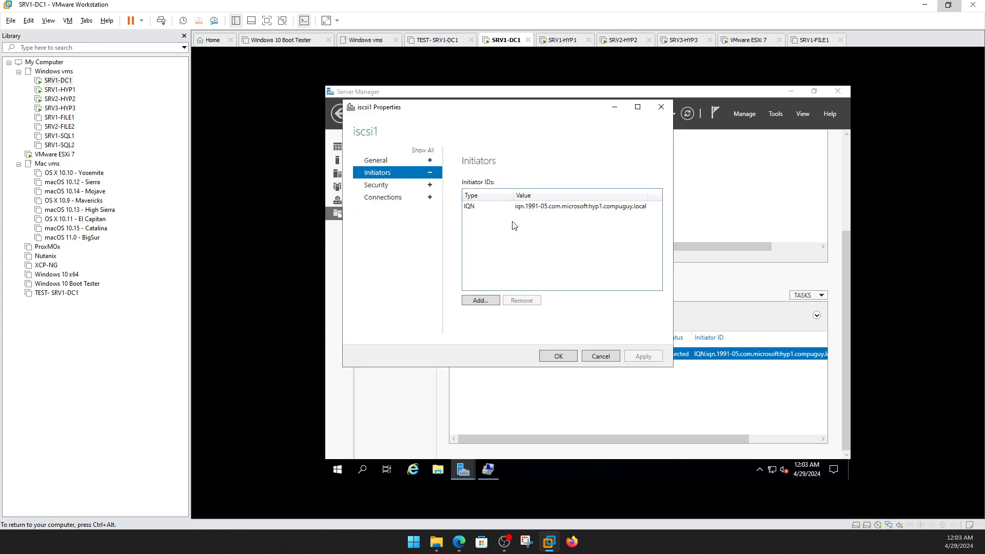
Add computer HYP2 as a second initiator on the iscsi1 target and save.
click(480, 300)
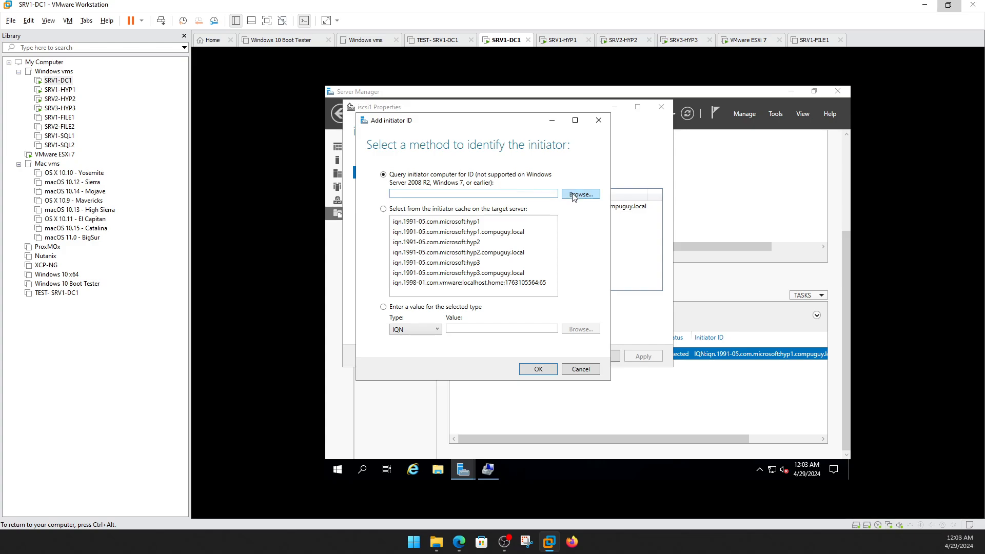
click(574, 197)
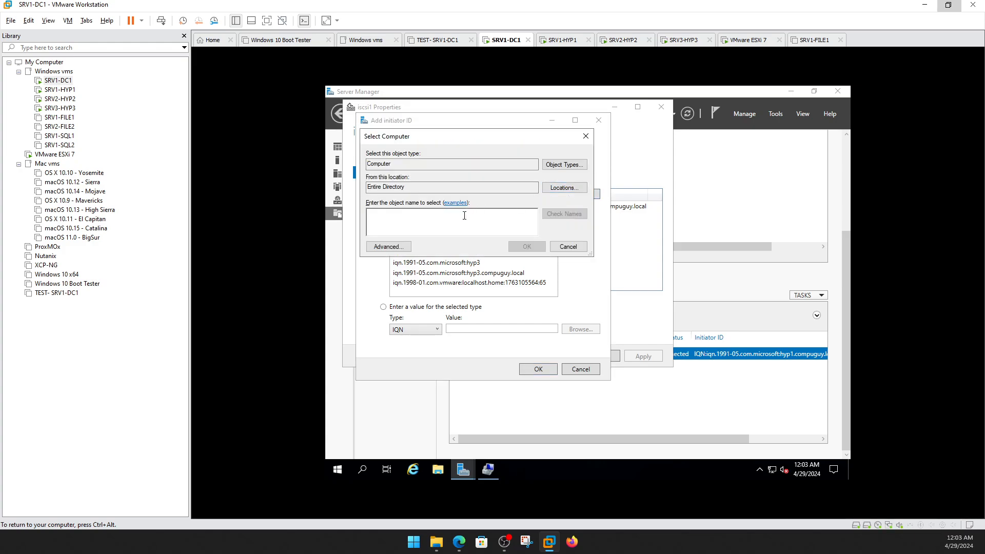
text(HYP2)
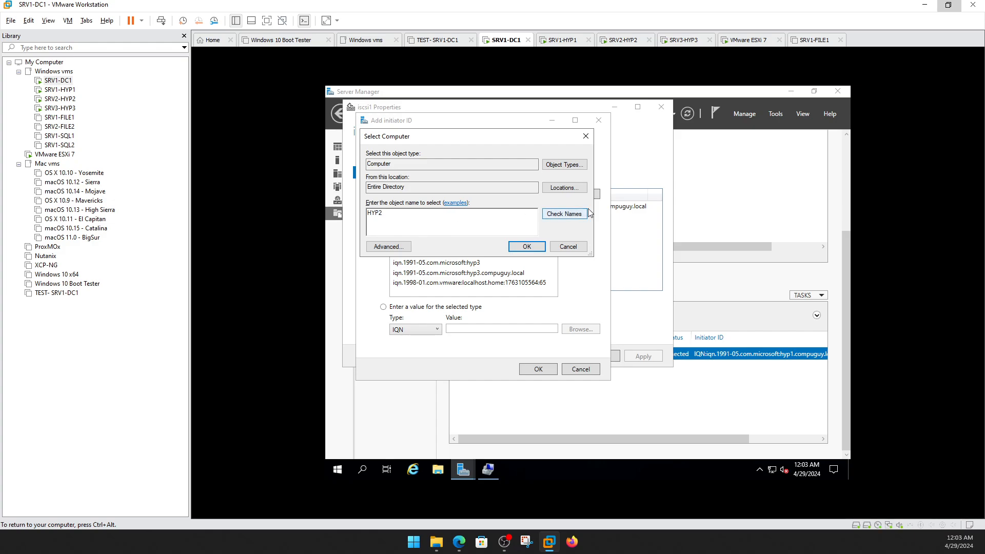
click(575, 214)
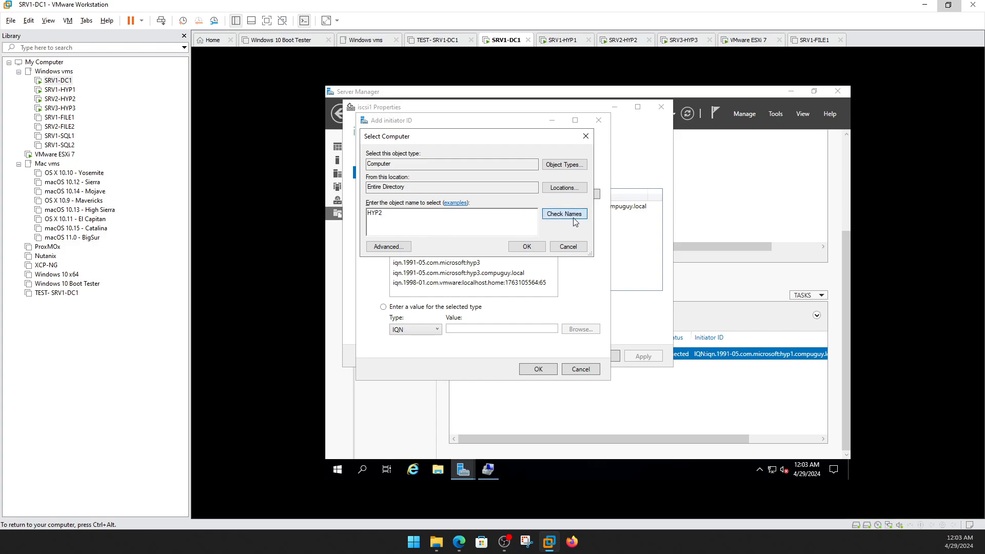
click(529, 247)
click(535, 370)
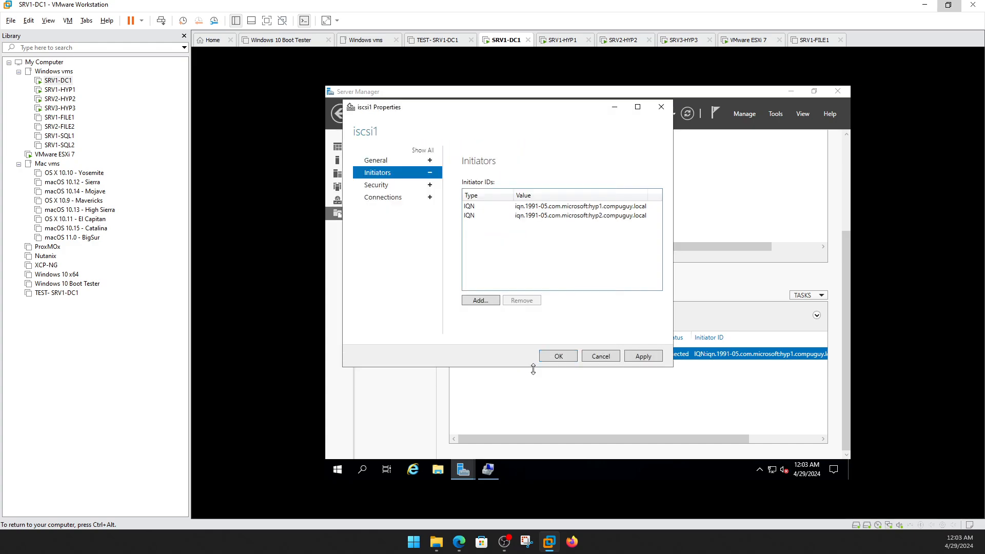
click(564, 356)
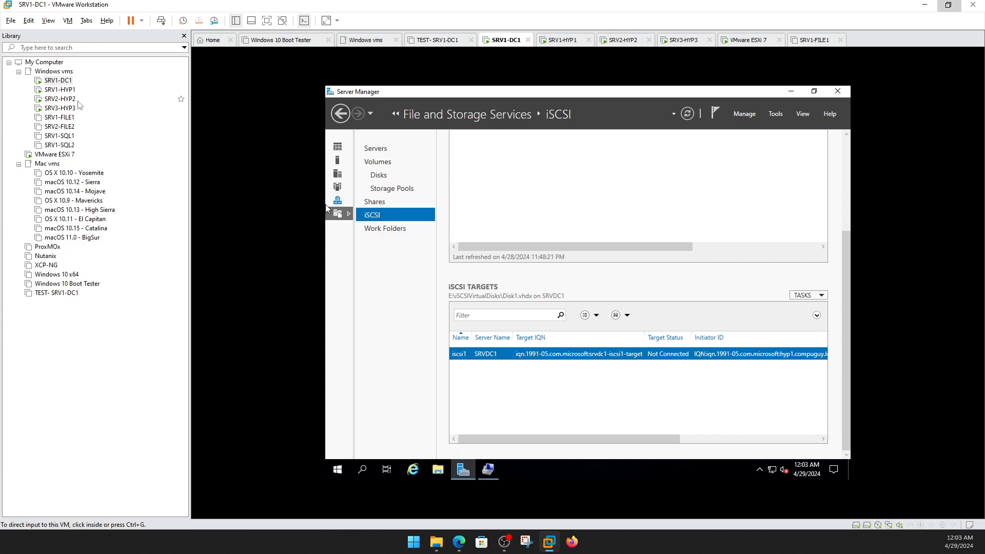
Rescan disks in Disk Management on SRV2-HYP2 to detect the shared iSCSI disk.
click(61, 98)
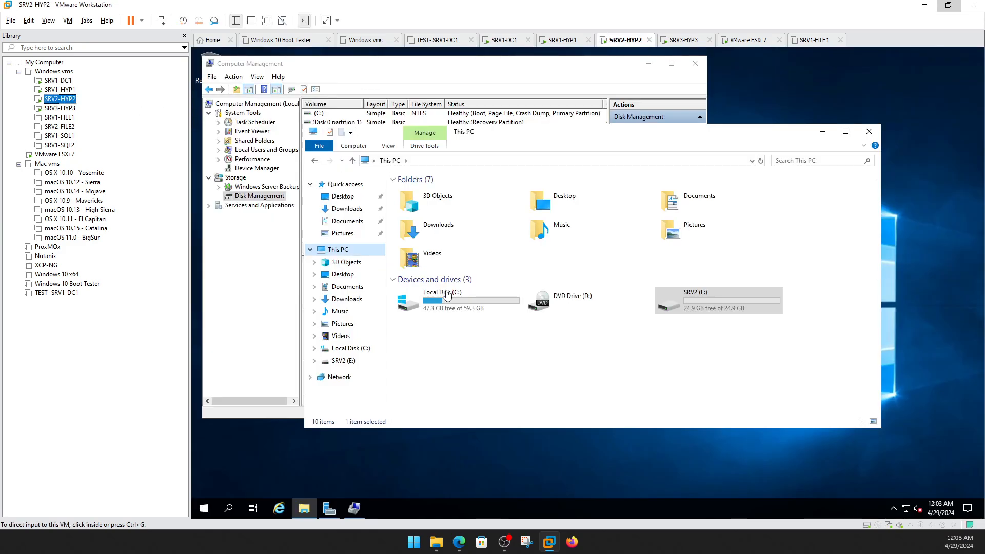
click(266, 275)
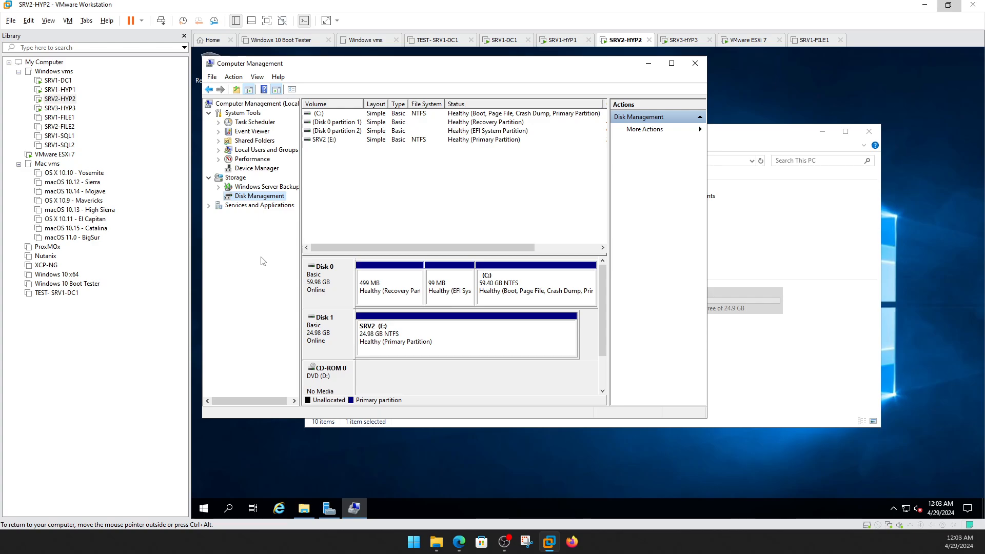
right_click(264, 196)
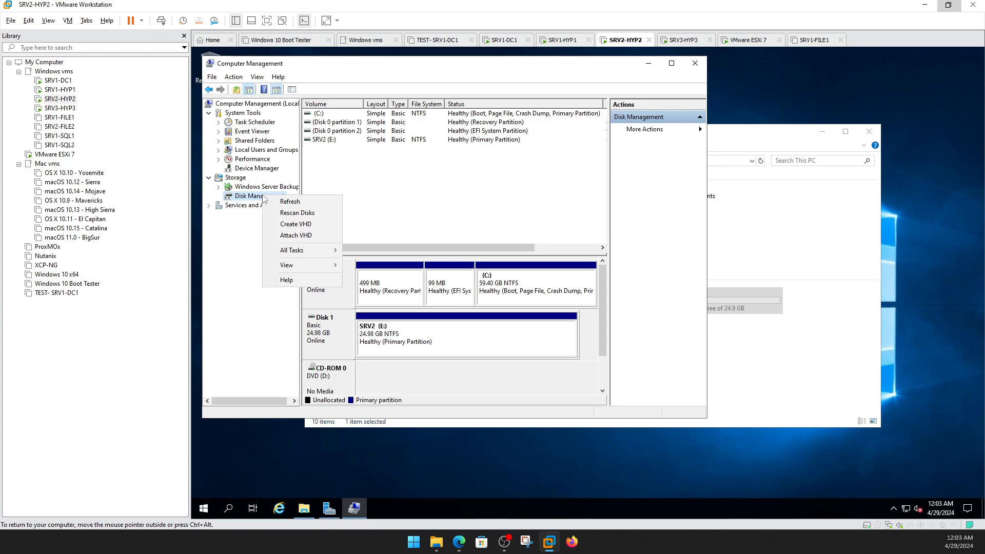
click(289, 214)
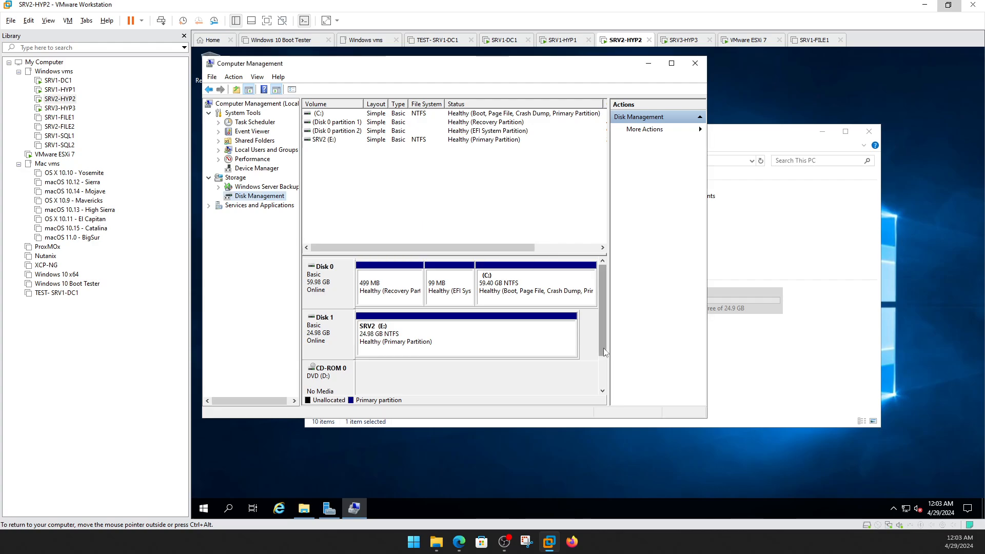
mouse_move(603, 348)
mouse_down()
mouse_move(605, 370)
mouse_move(610, 352)
mouse_up()
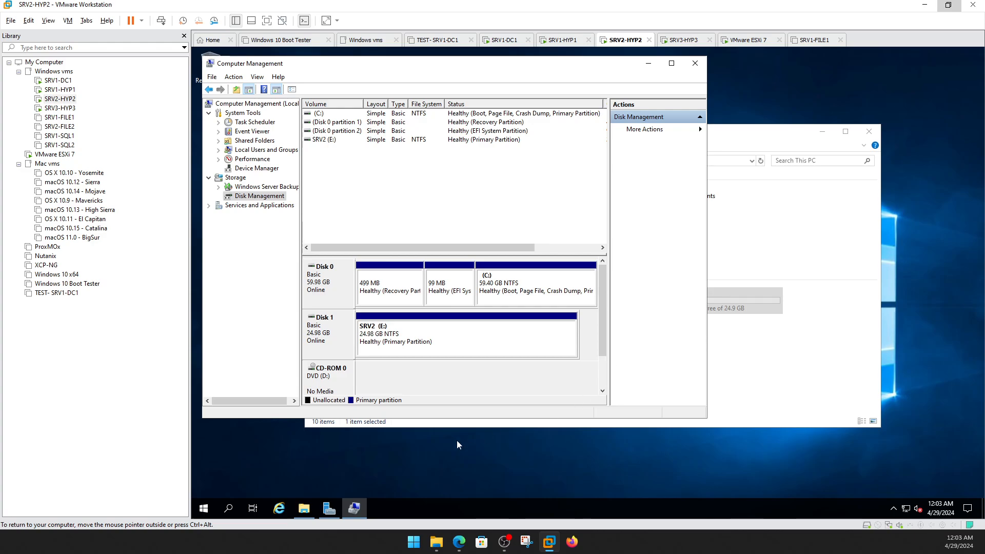
Open the iSCSI Initiator from Windows Administrative Tools on SRV2-HYP2.
click(203, 508)
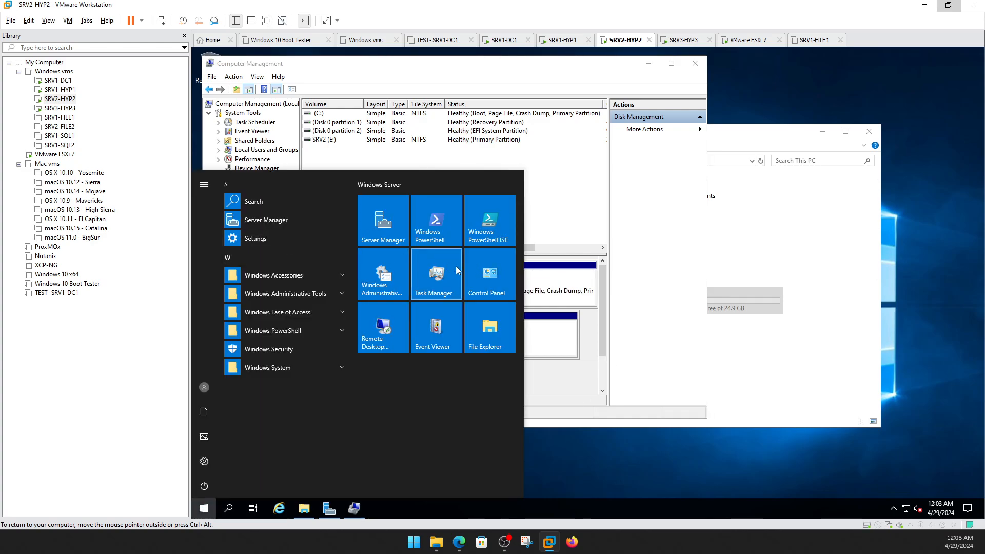
click(297, 295)
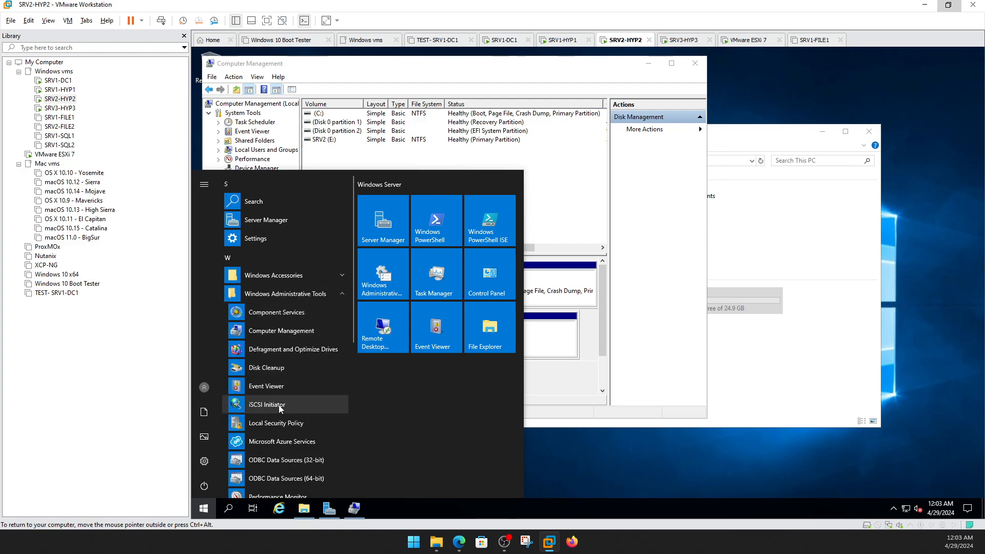
click(323, 405)
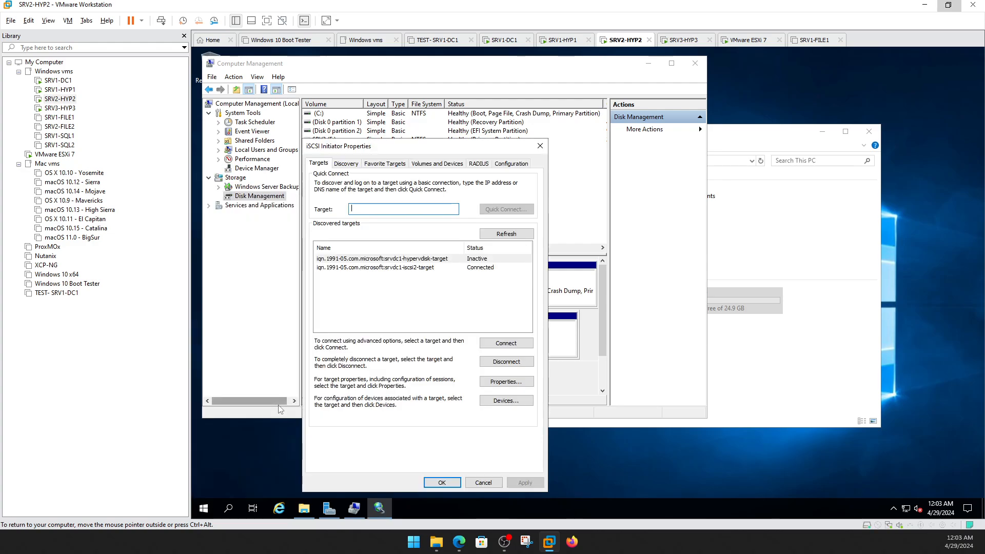
Connect SRV2-HYP2 to the srvdc1-iscsi2 target with multi-path enabled.
click(450, 268)
click(506, 344)
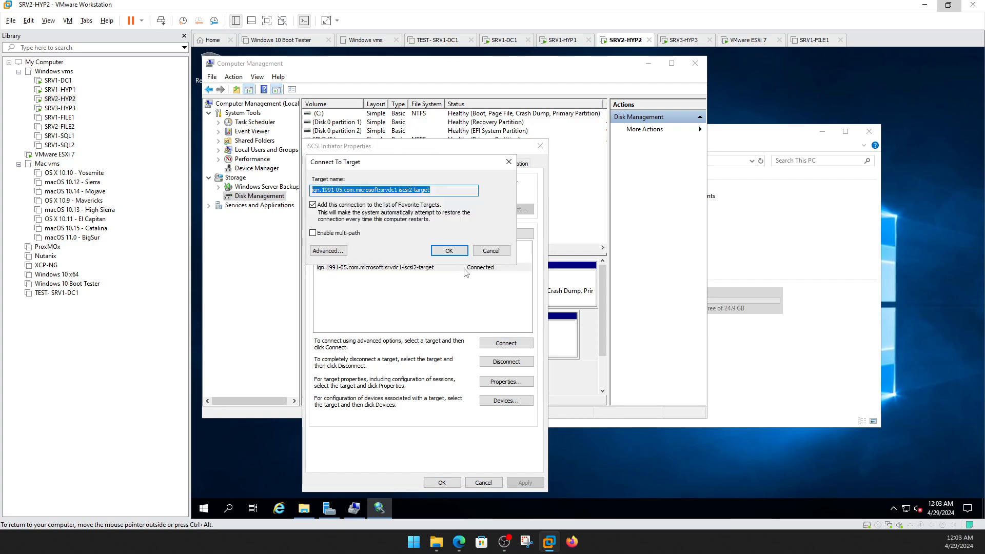
click(313, 234)
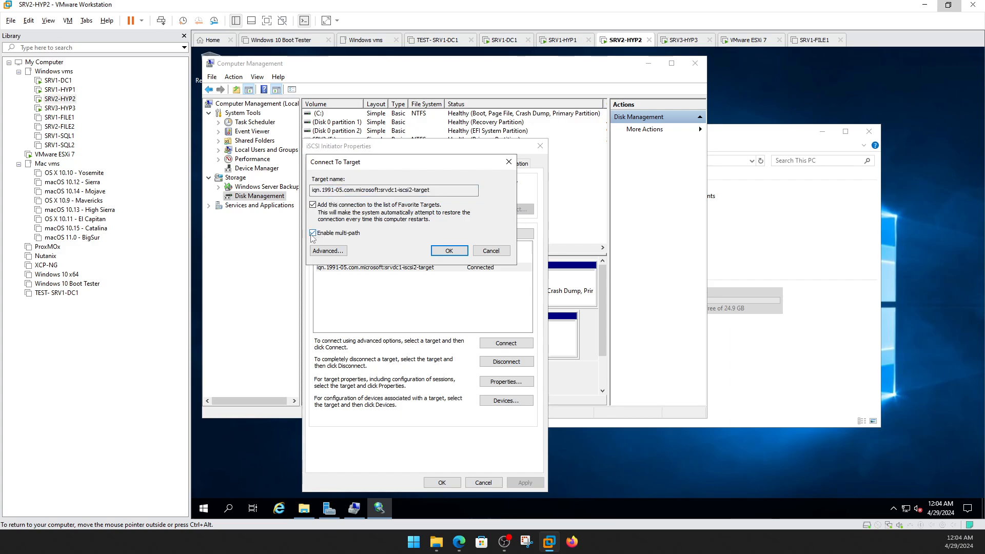
click(448, 251)
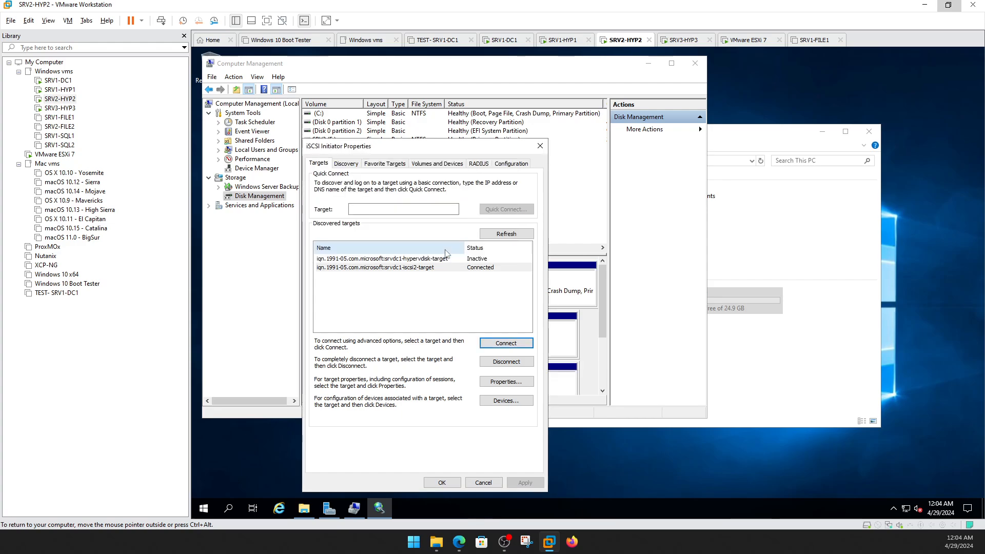
click(451, 483)
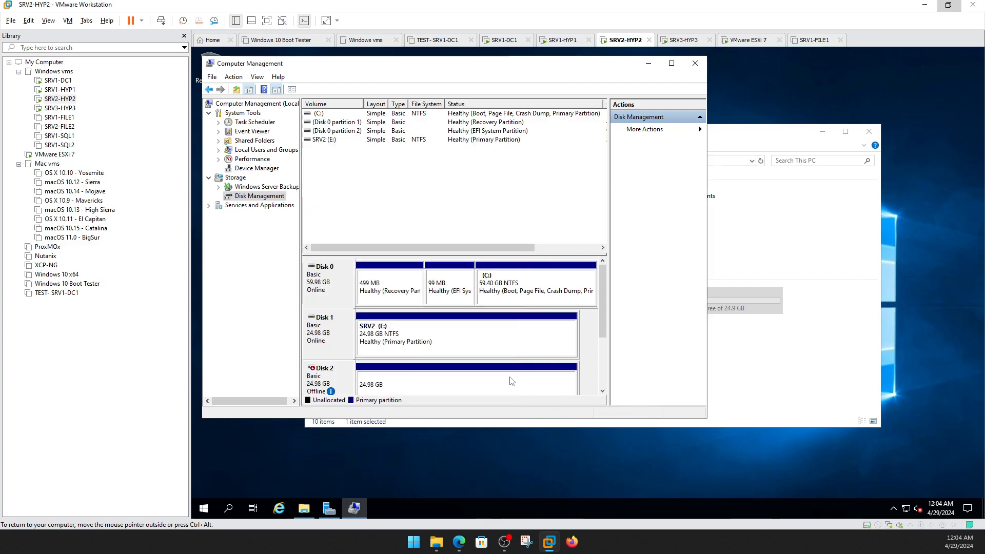
Rescan disks and try bringing Disk 2 online, which fails with Incorrect function.
click(304, 508)
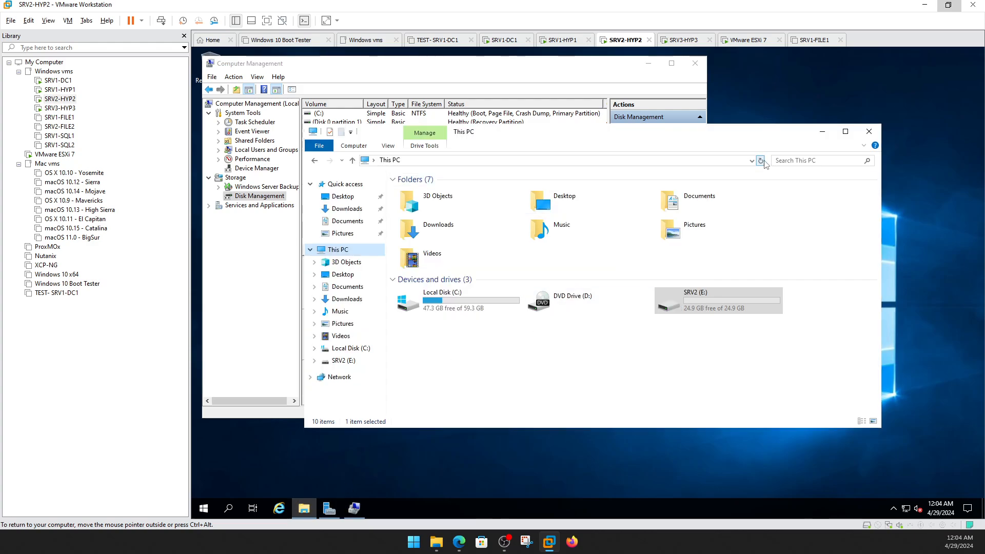
click(271, 196)
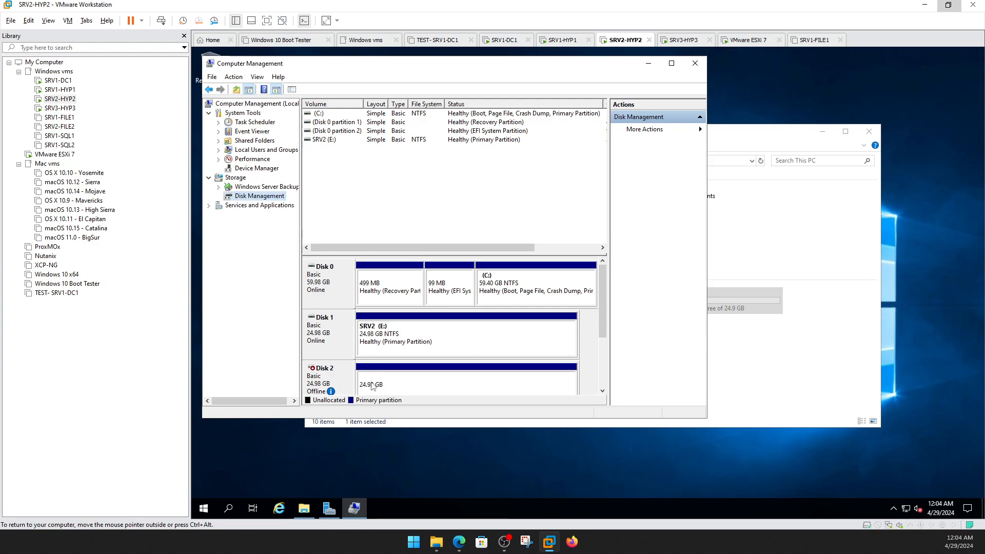
right_click(273, 196)
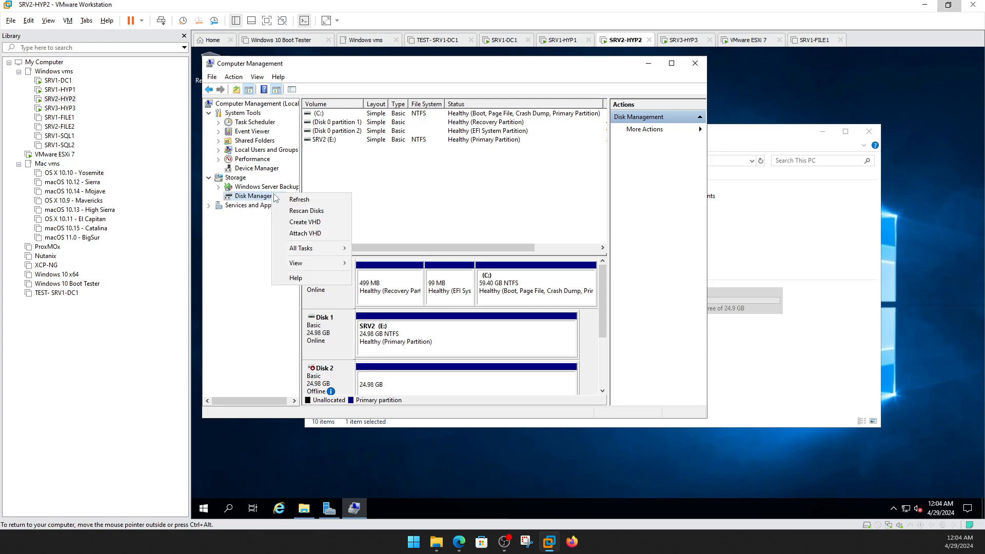
click(306, 211)
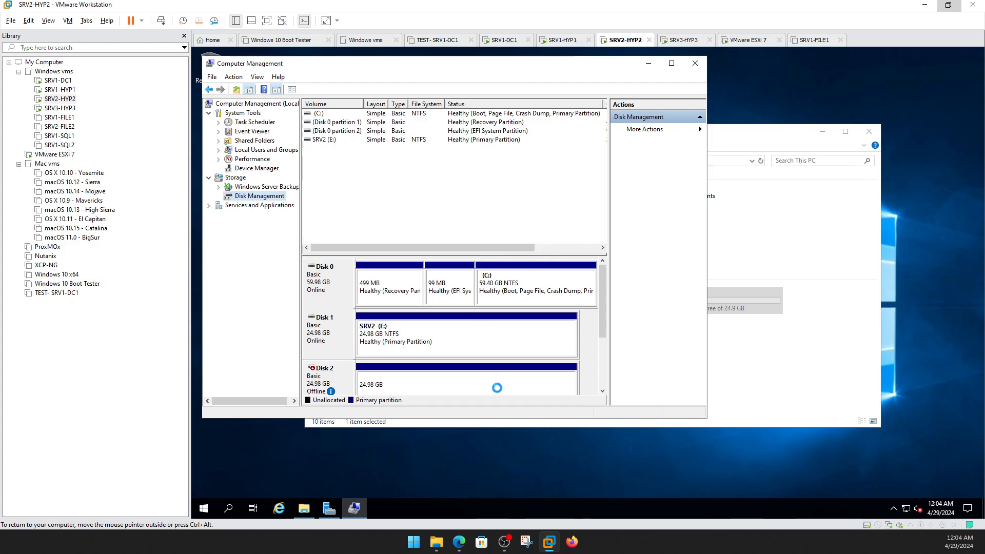
right_click(332, 376)
click(353, 389)
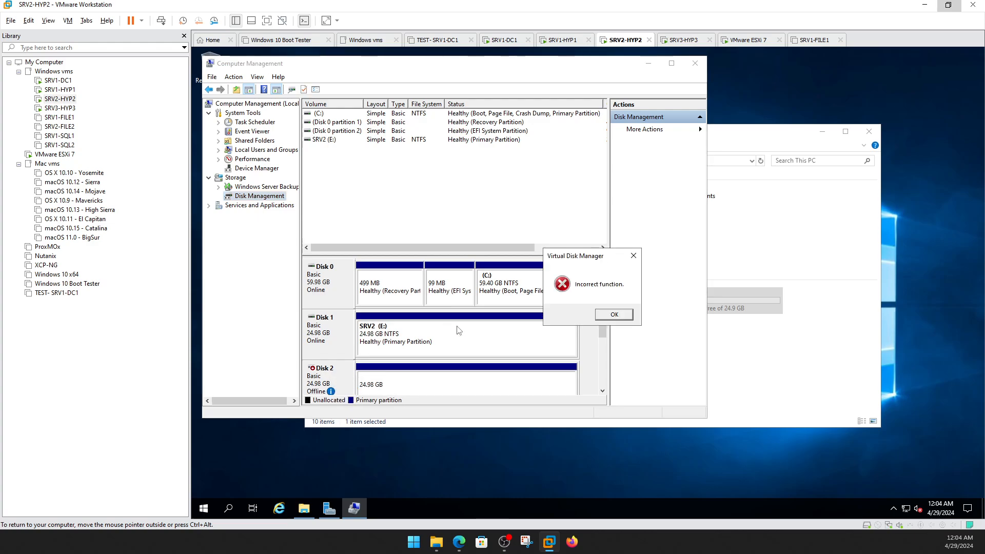
click(614, 319)
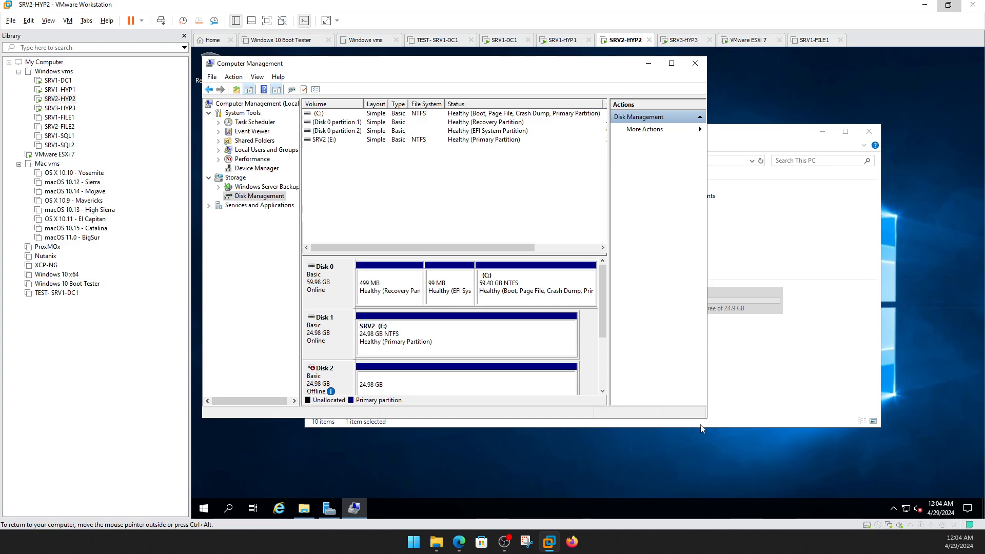
Enlarge Computer Management and retry bringing Disk 2 online, hitting the same error.
drag(707, 417, 875, 487)
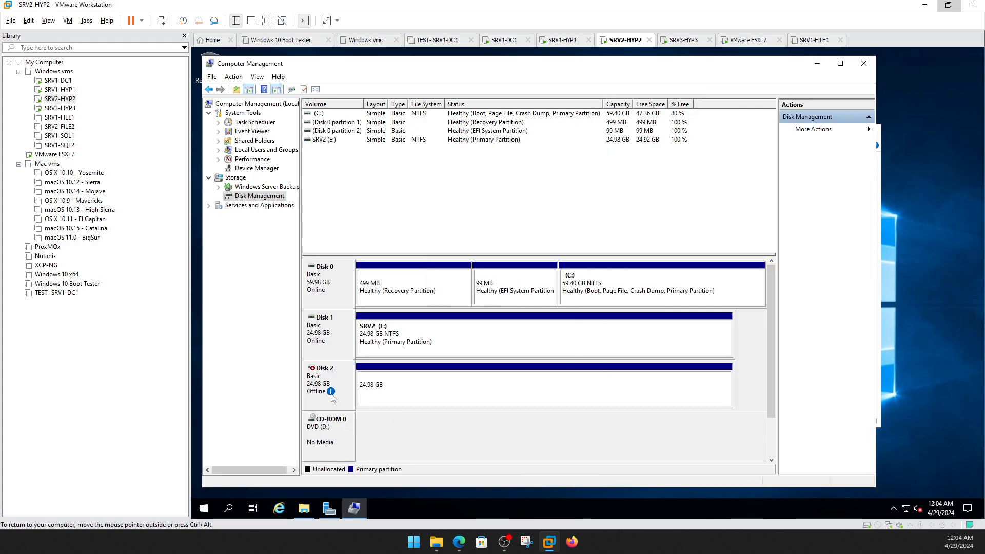
mouse_move(334, 398)
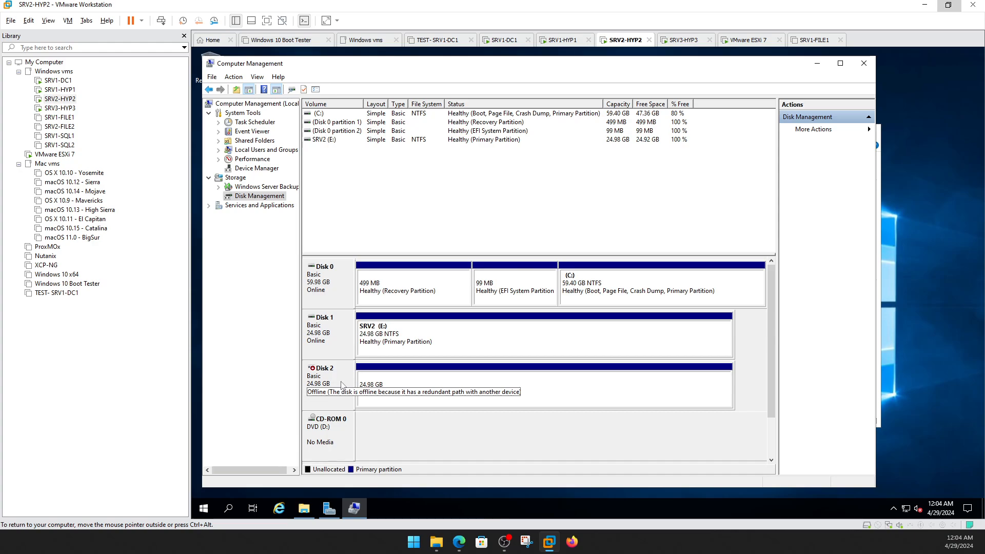
right_click(342, 384)
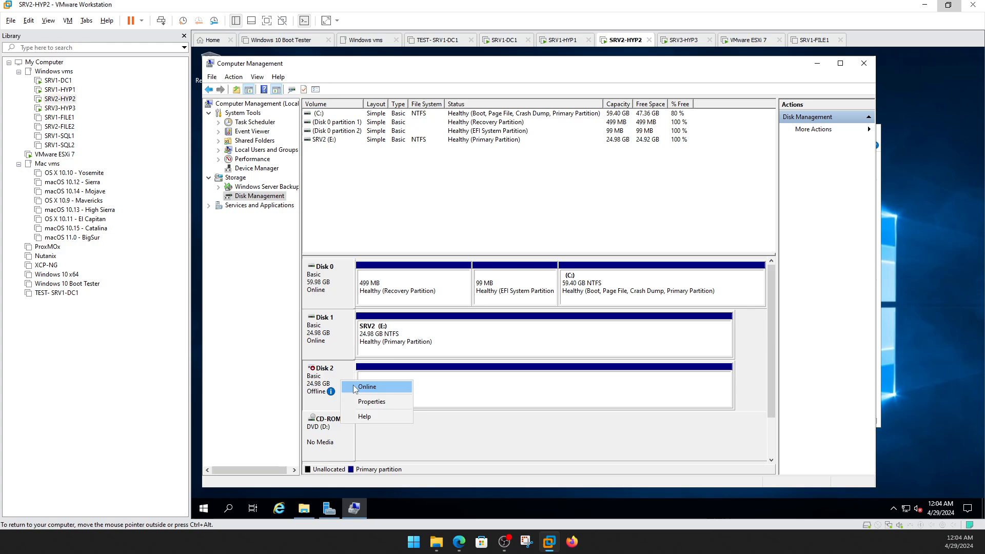
click(359, 388)
click(610, 316)
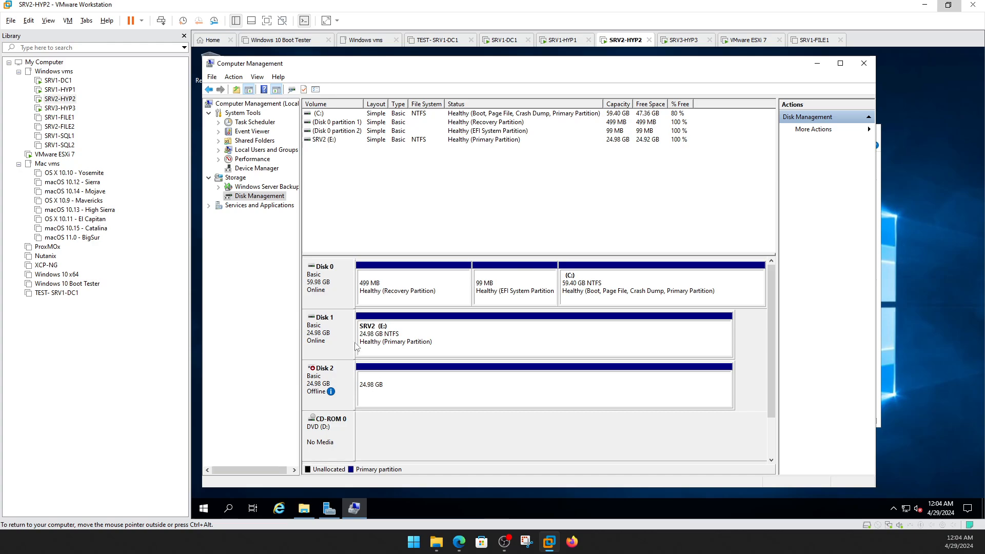
Switch between the VMs and end on the SRV1-DC1 console.
click(58, 91)
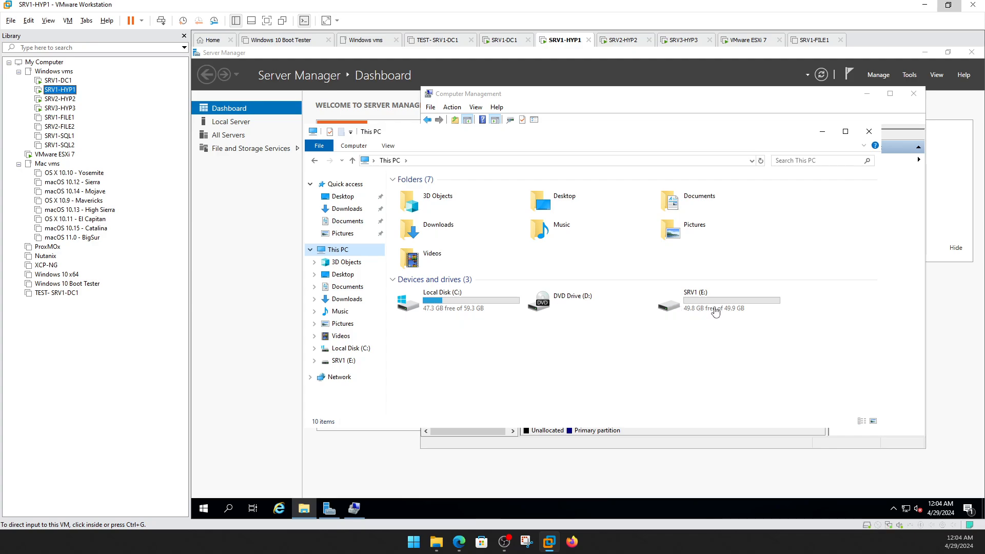
click(47, 99)
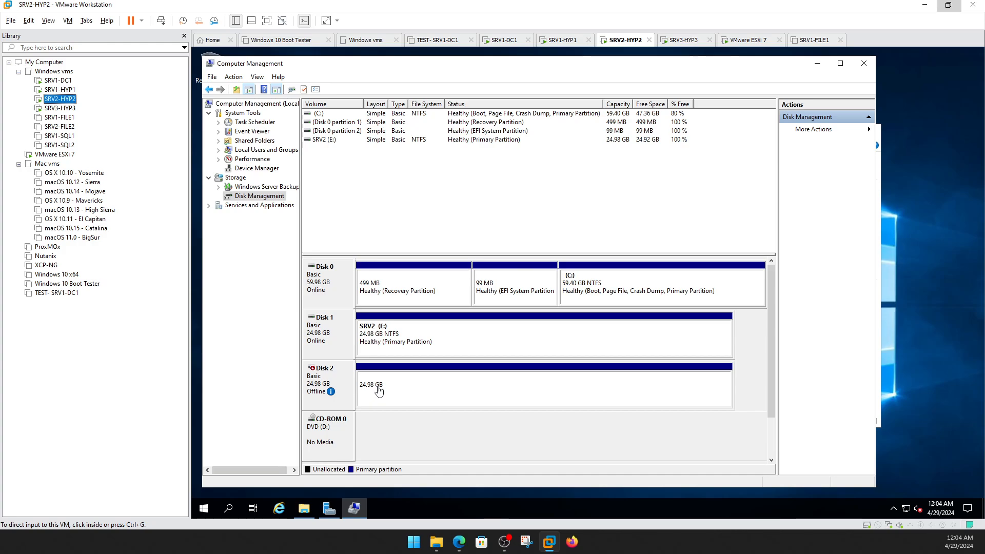
click(58, 80)
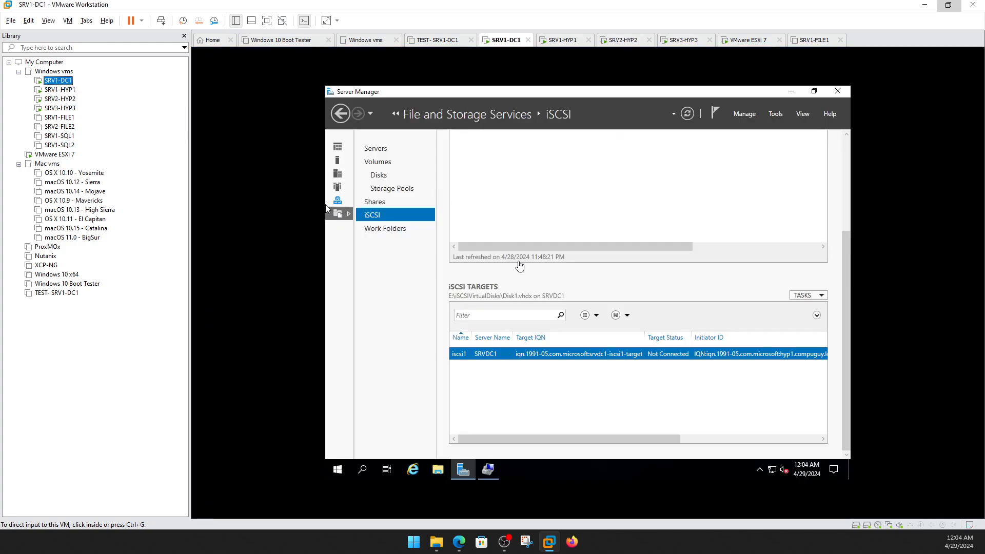
click(560, 355)
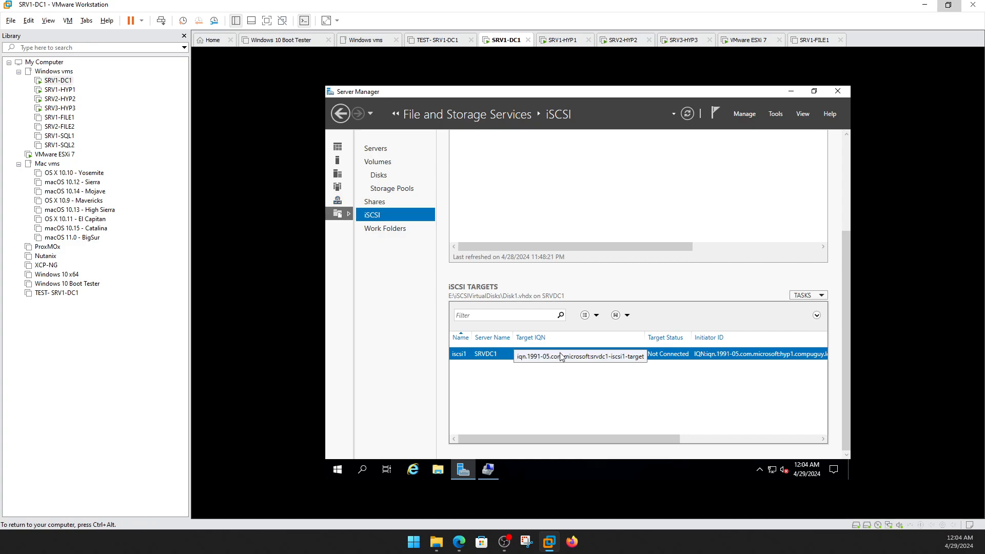
right_click(478, 357)
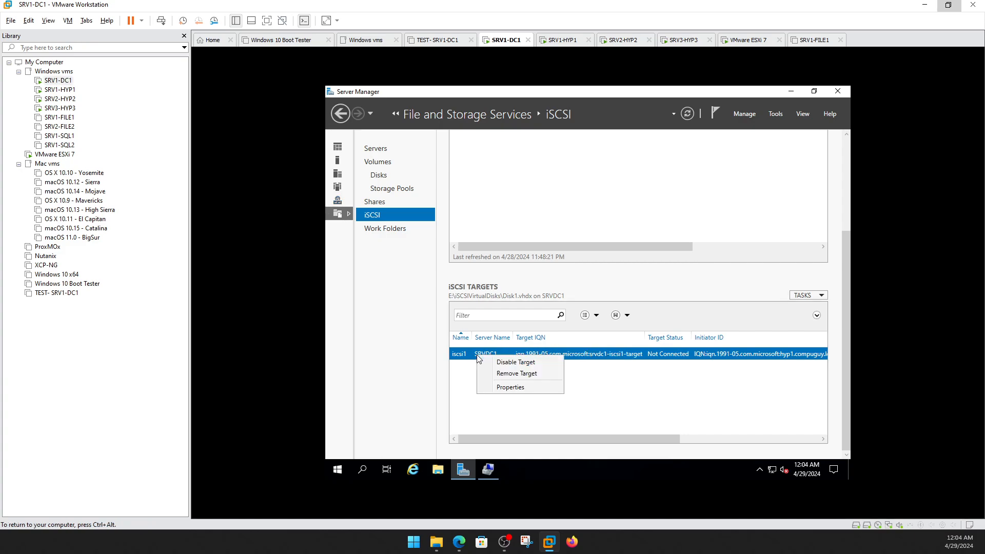
click(508, 388)
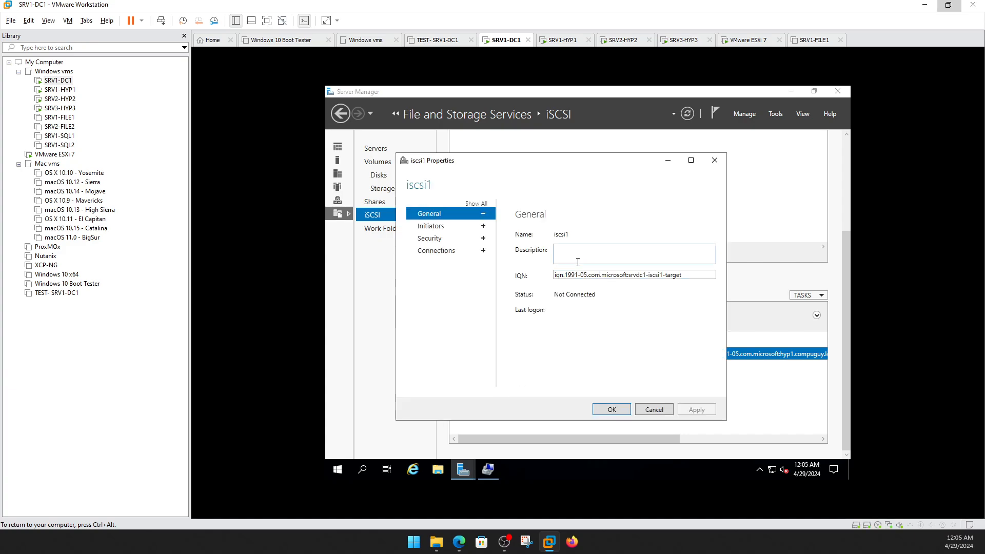
click(452, 231)
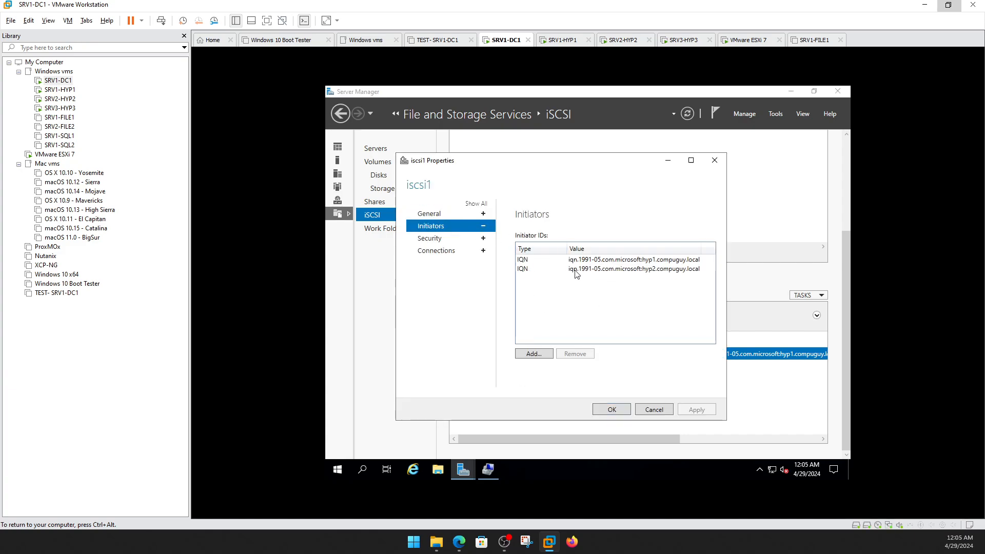
click(576, 271)
click(446, 215)
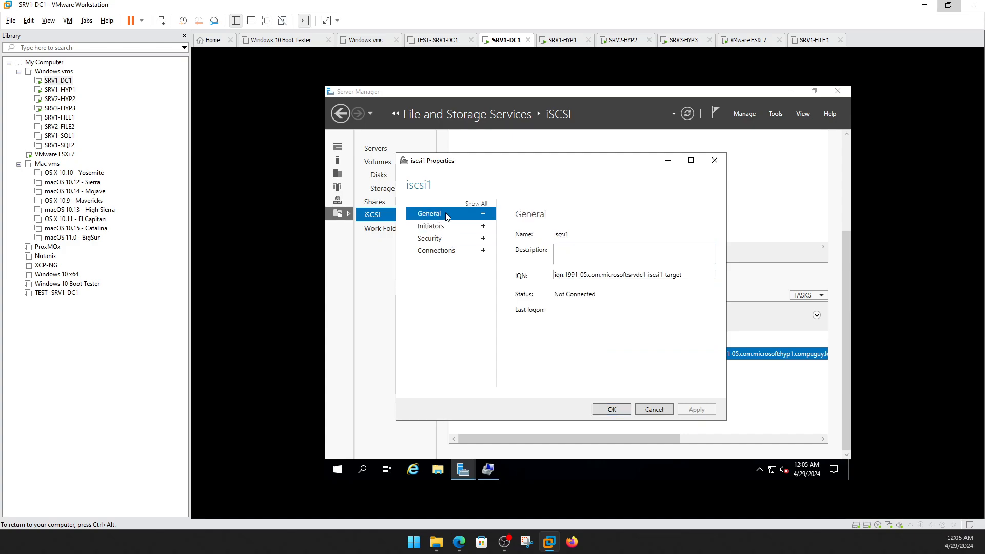
click(432, 228)
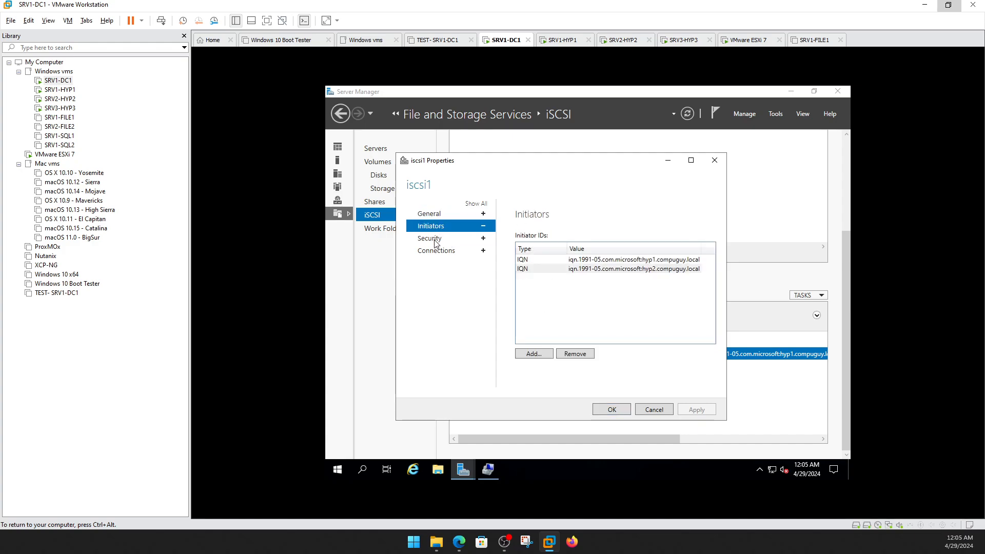
click(436, 242)
click(439, 252)
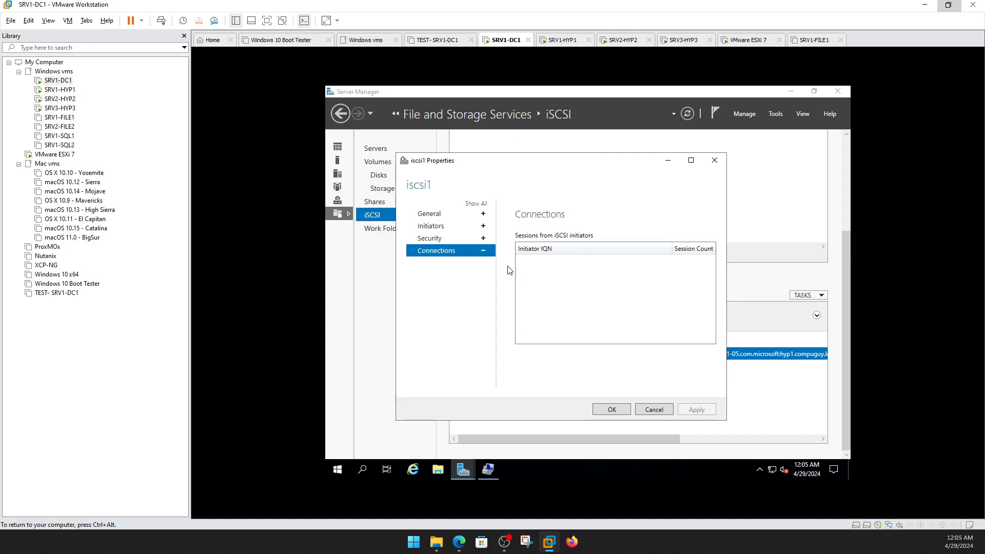
click(612, 410)
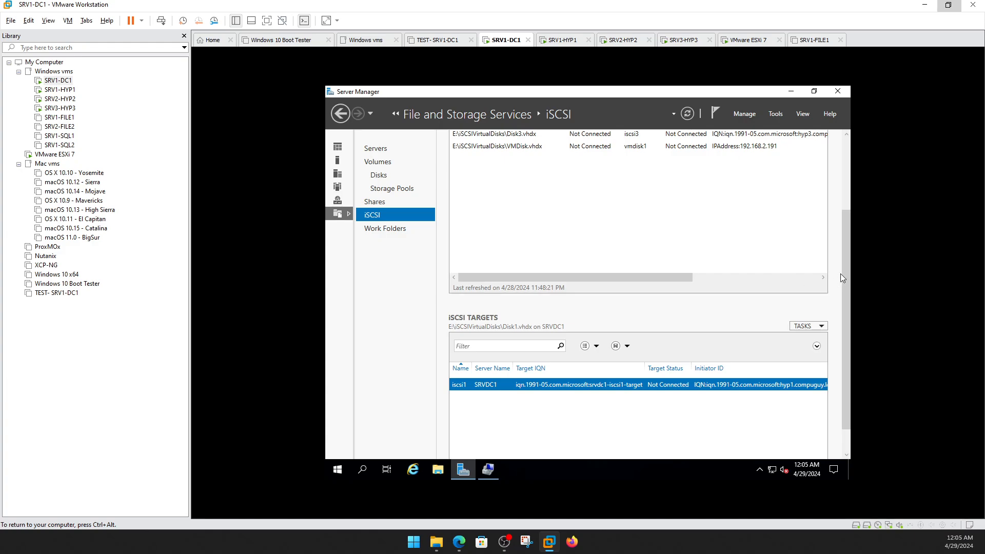
drag(844, 267, 841, 187)
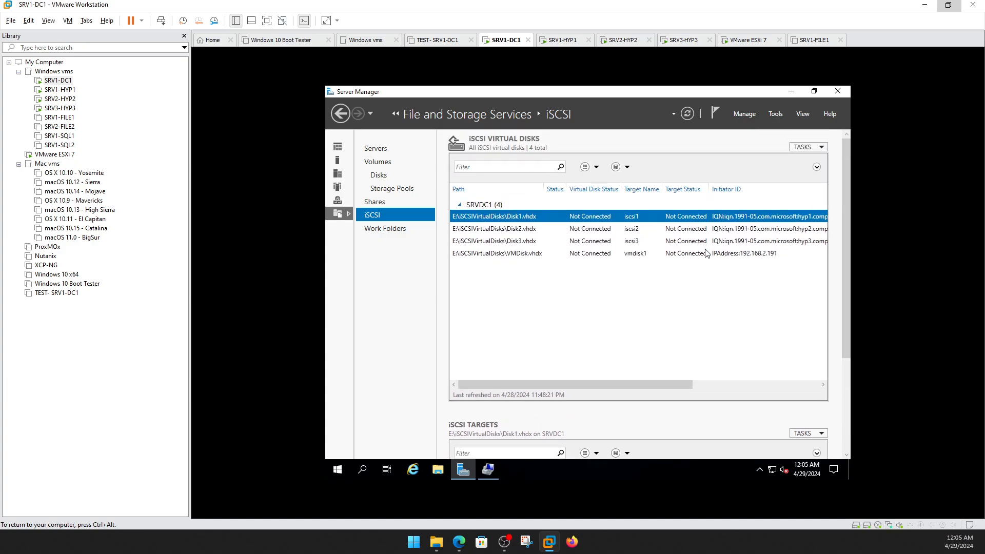
right_click(507, 218)
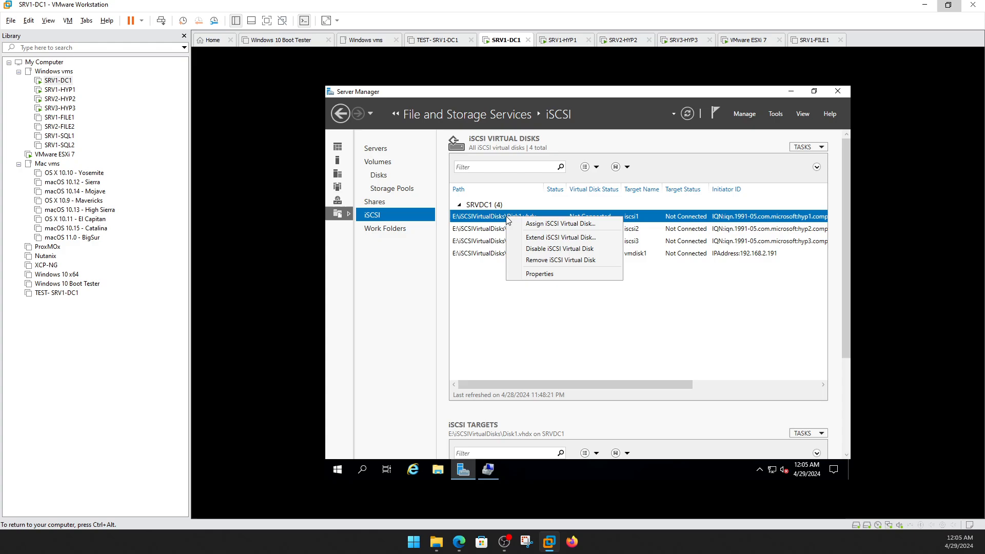
click(540, 274)
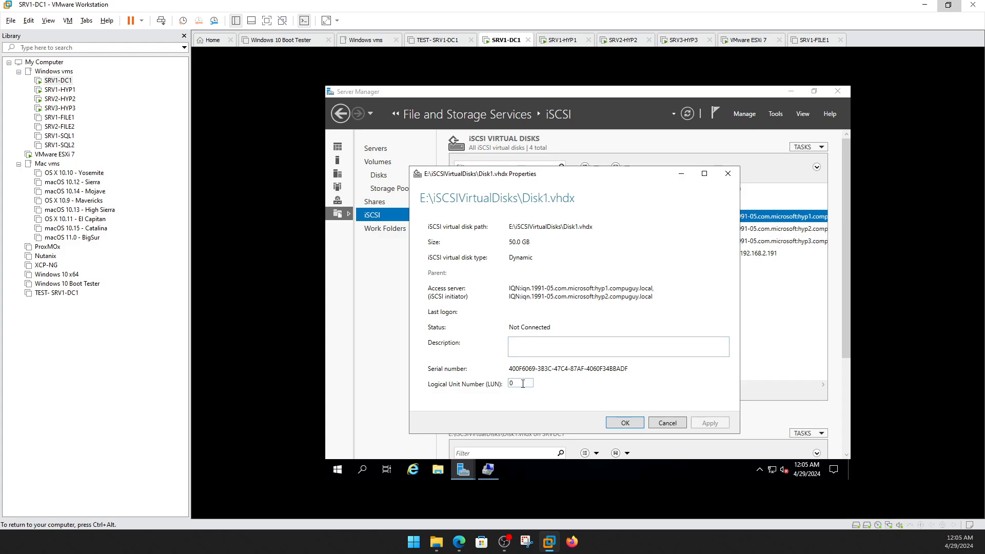
drag(522, 381, 502, 385)
click(635, 425)
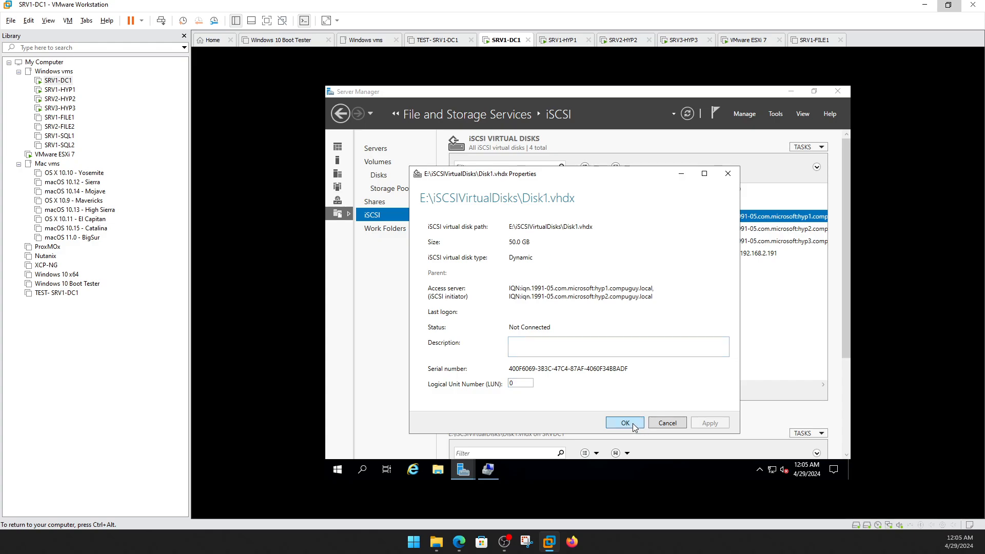
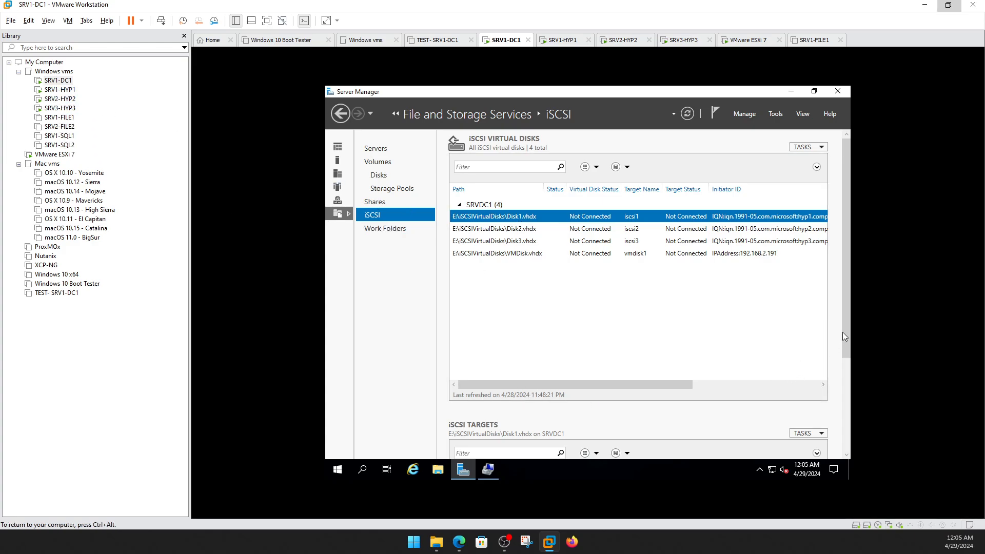
On the DC, list all iSCSI targets and check which initiators may access iscsi1.
drag(844, 331, 844, 407)
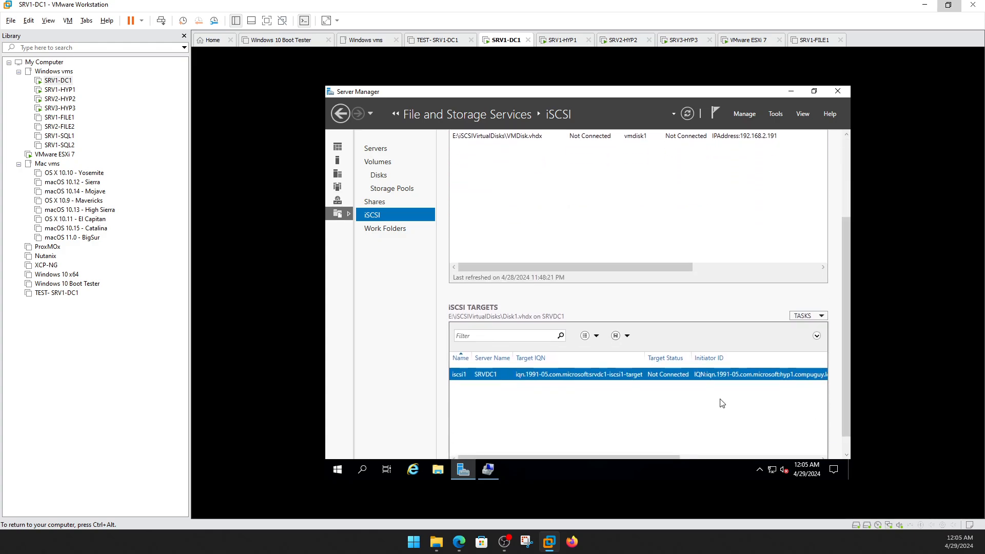
right_click(673, 378)
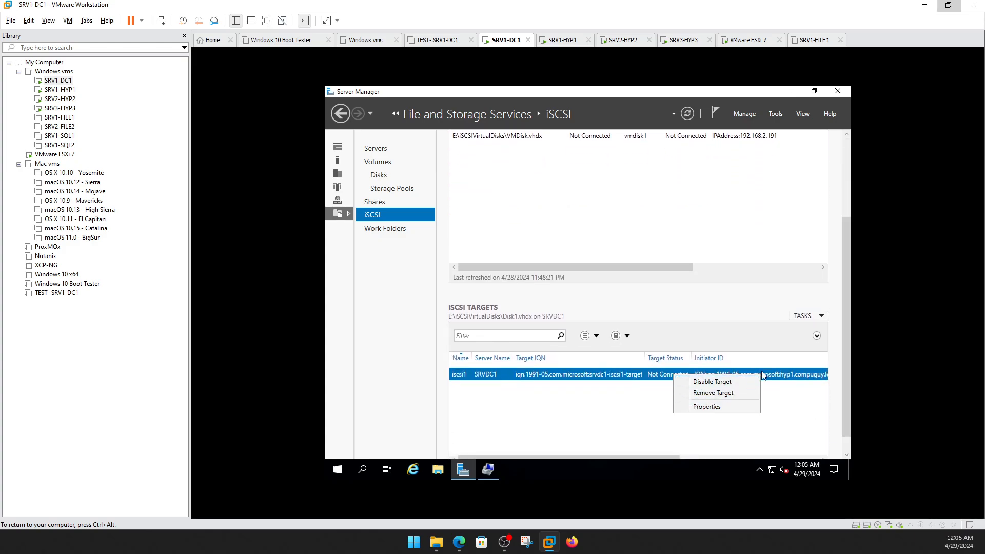
click(807, 323)
click(806, 317)
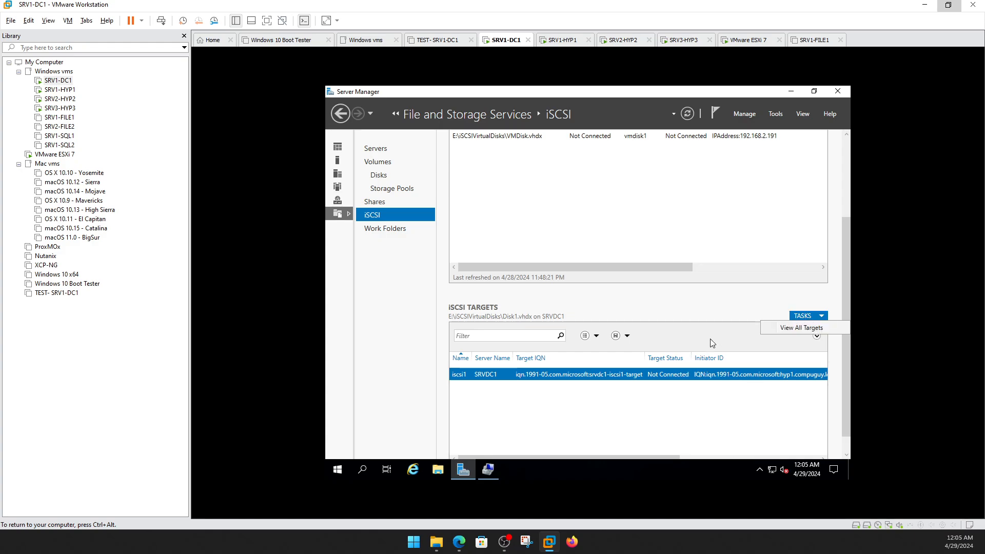
click(799, 329)
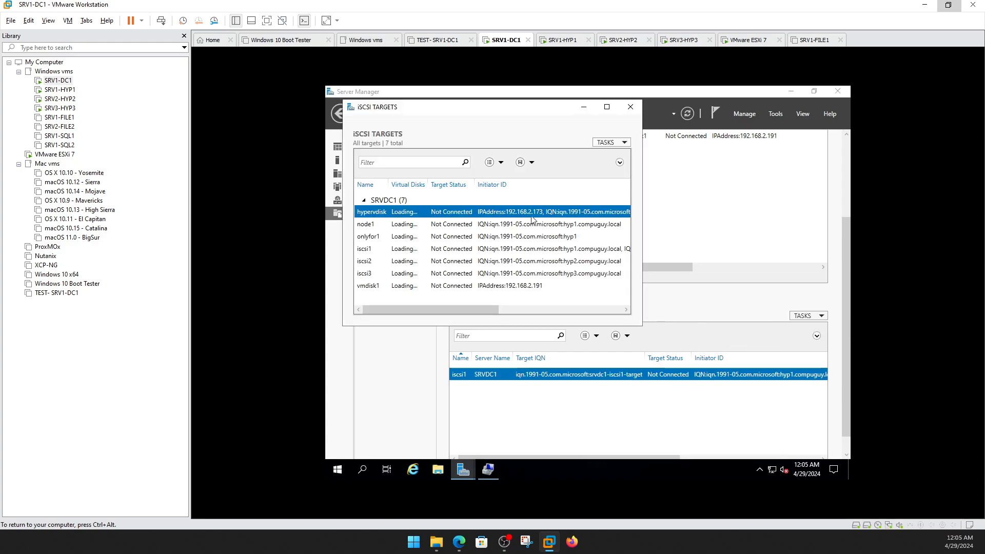
click(631, 106)
right_click(556, 377)
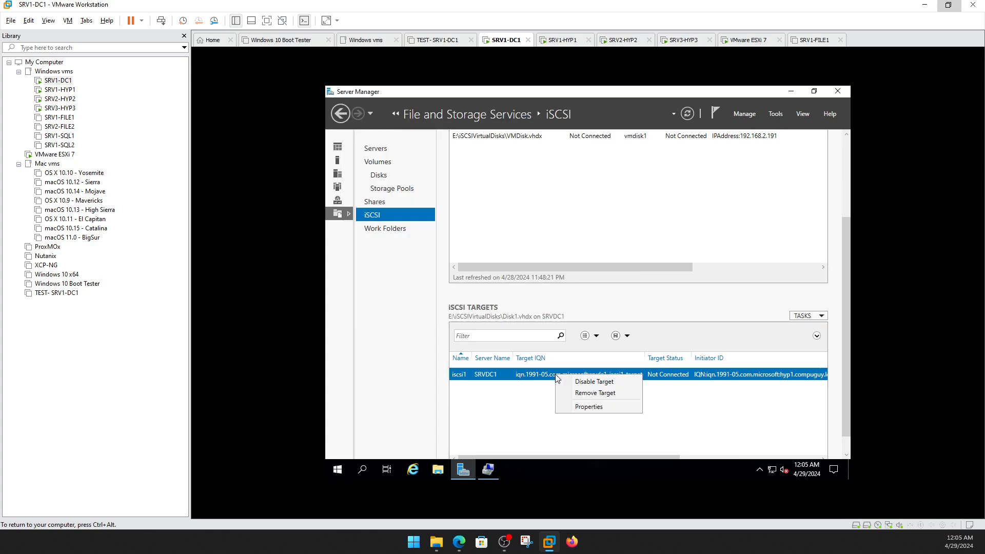
click(578, 407)
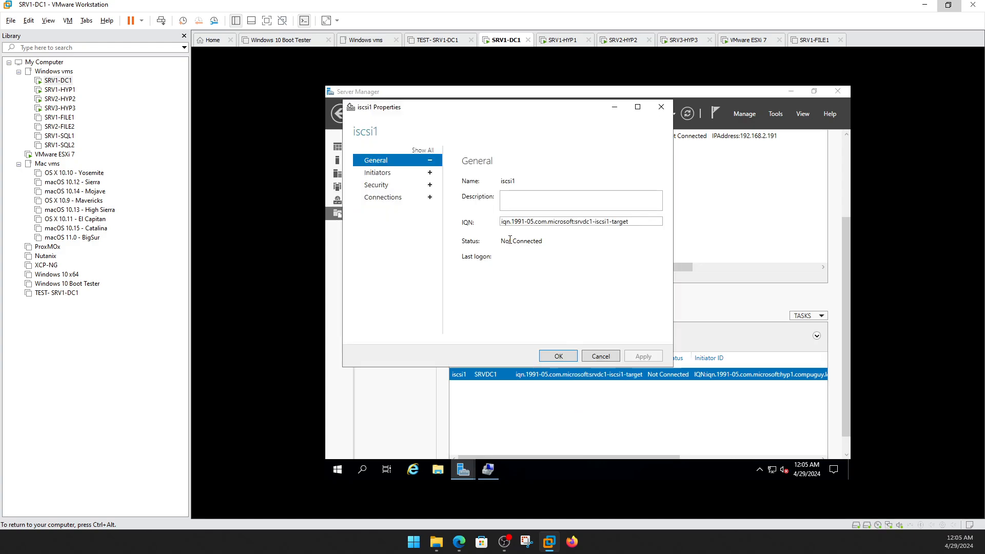
click(396, 176)
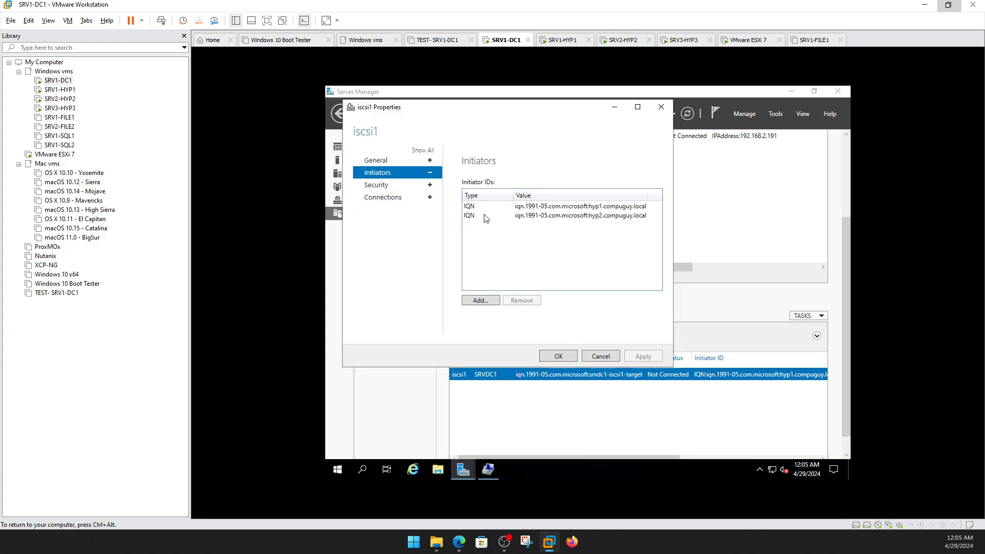
click(558, 356)
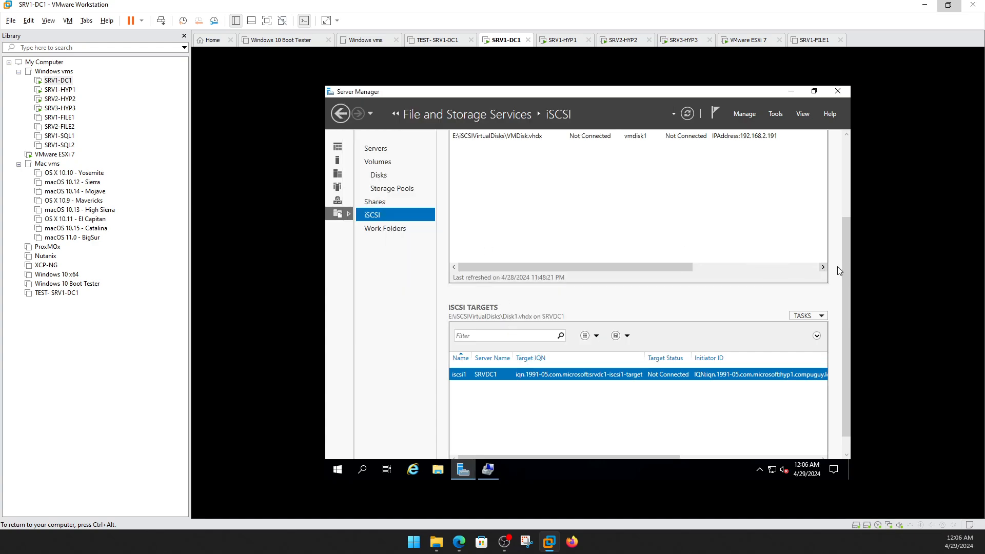
Start then abandon assigning Disk1.vhdx to a target, and review its allowed initiator IQNs.
drag(845, 261, 829, 155)
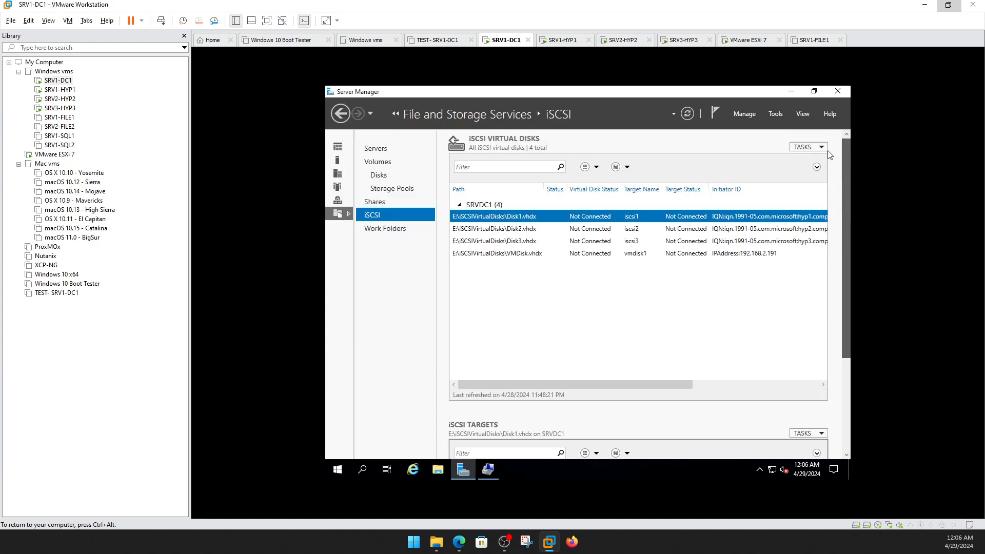
right_click(484, 220)
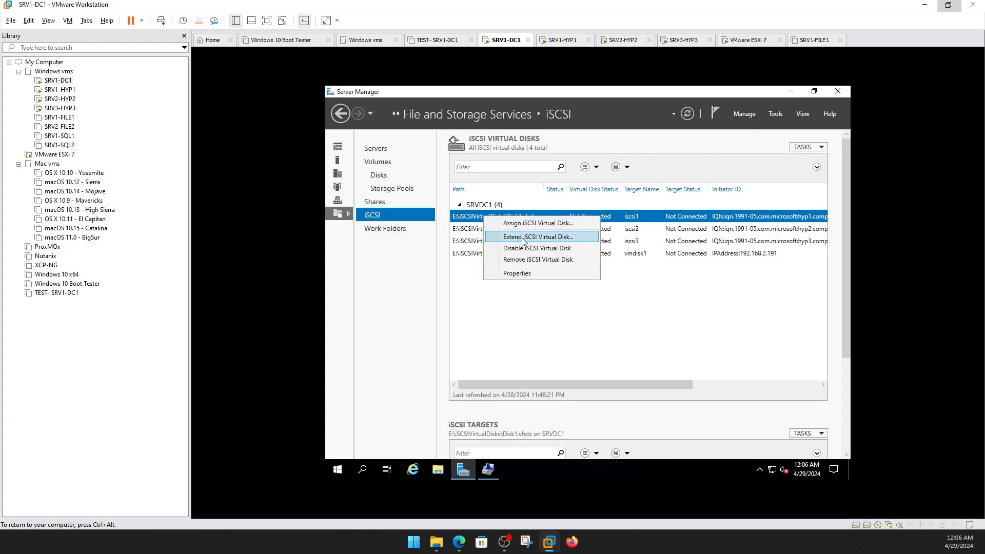
click(522, 226)
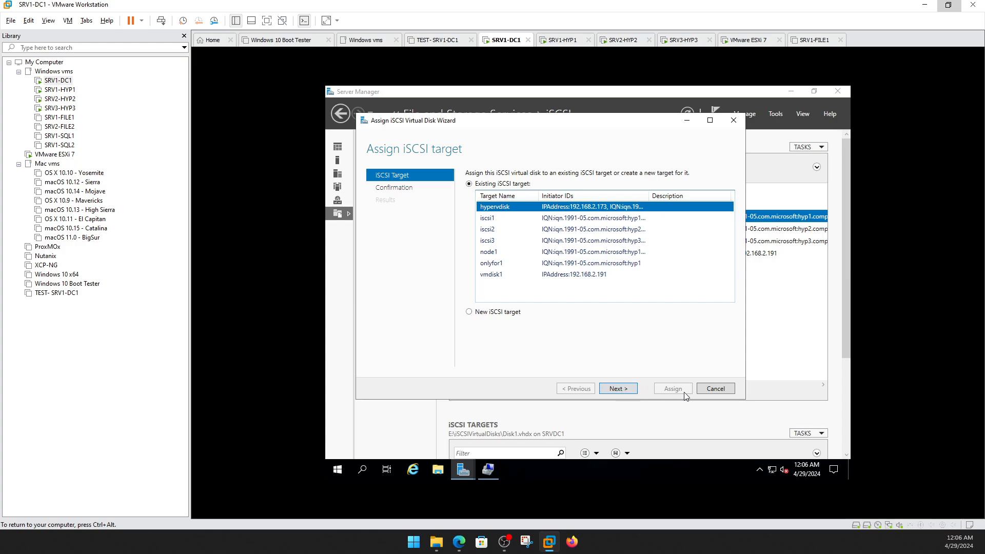
click(716, 388)
click(602, 311)
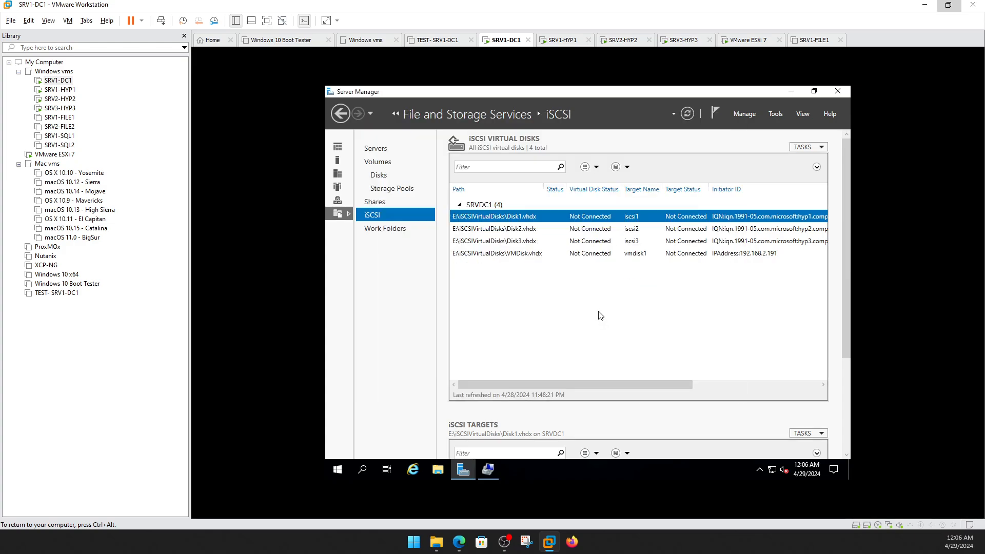
right_click(515, 219)
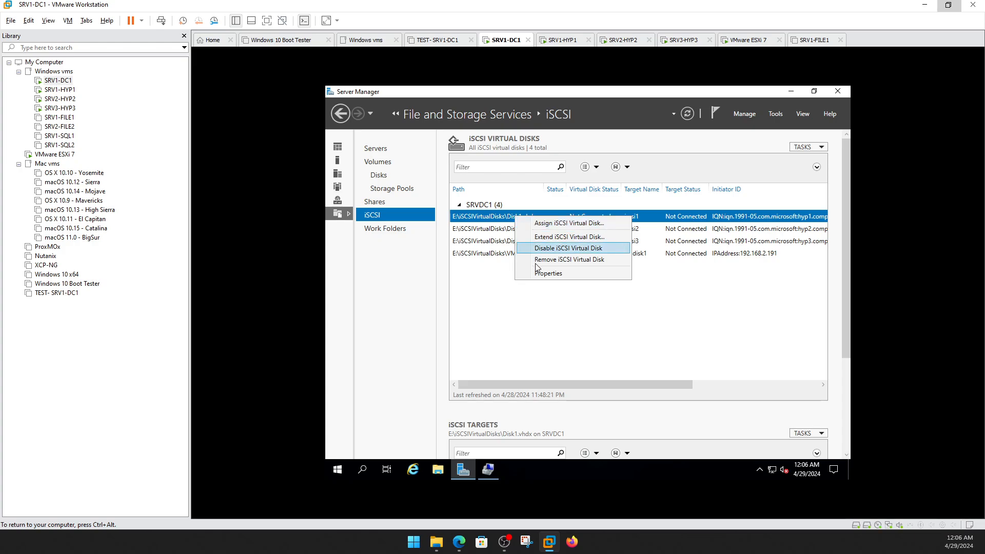
click(563, 273)
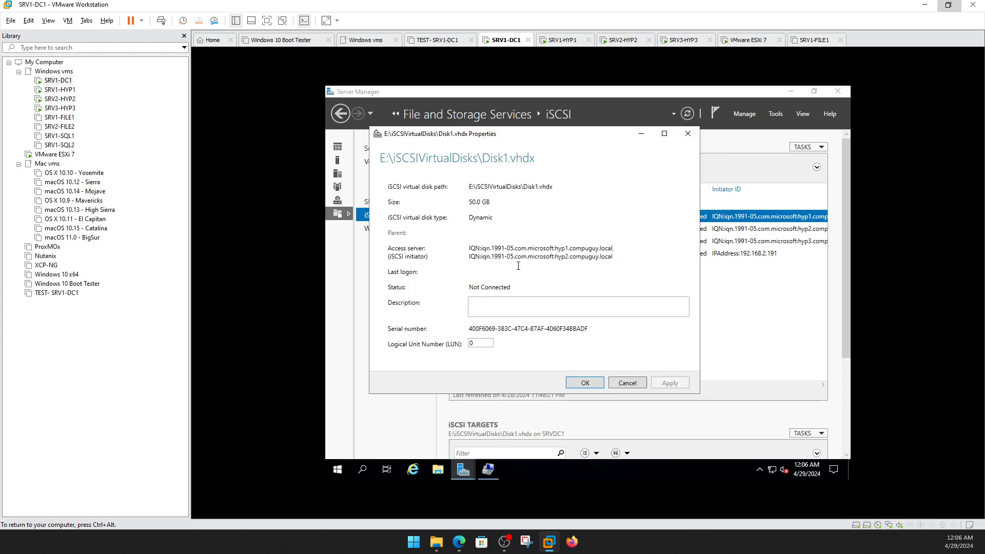
drag(621, 255, 594, 255)
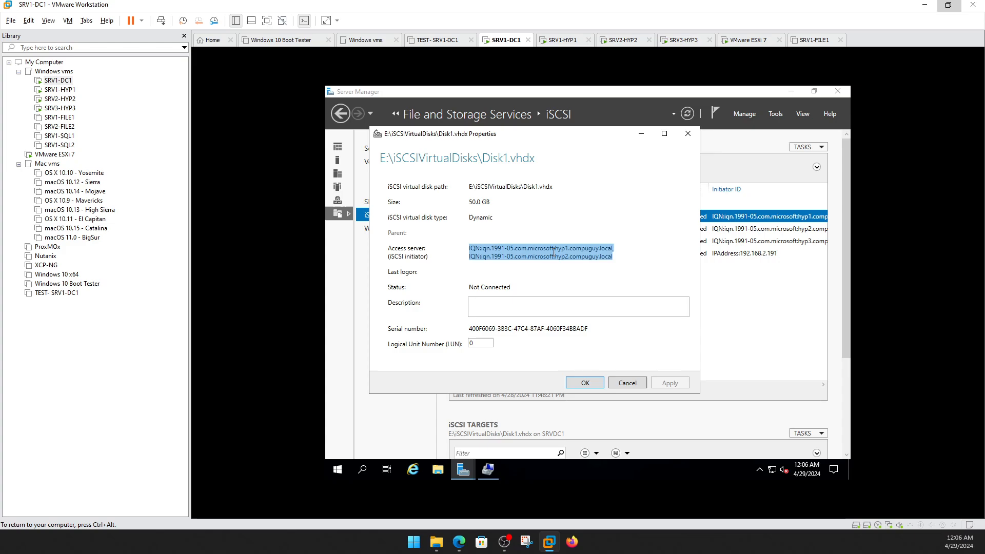
click(629, 383)
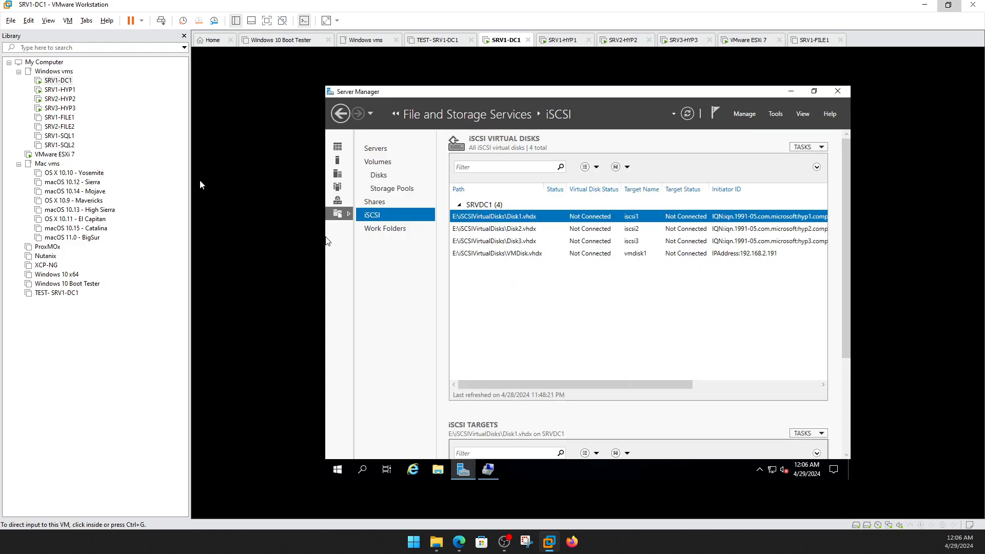
On SRV2-HYP2, retry bringing Disk 2 online, dismiss the Incorrect function error, and rescan disks.
click(67, 100)
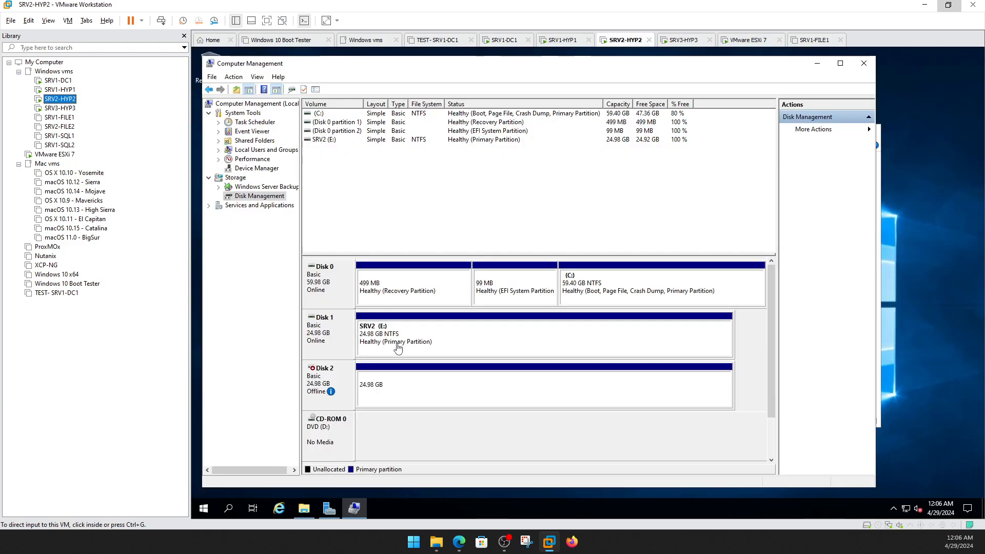
right_click(345, 381)
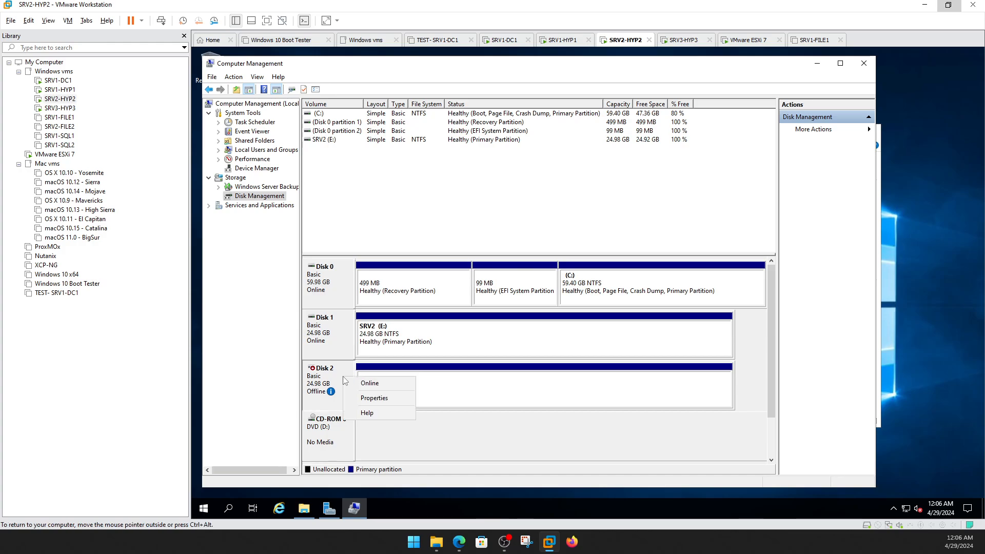
click(370, 385)
click(615, 314)
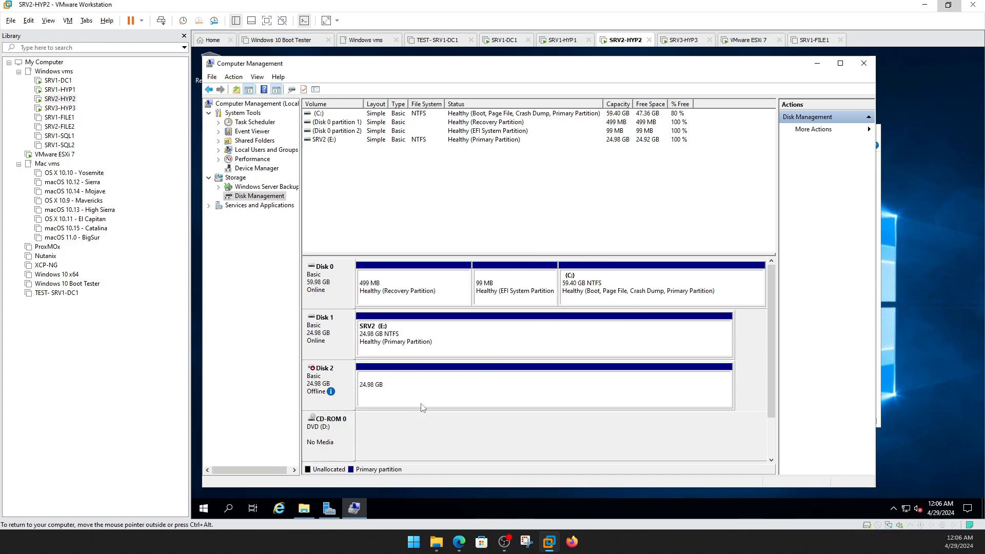
right_click(273, 199)
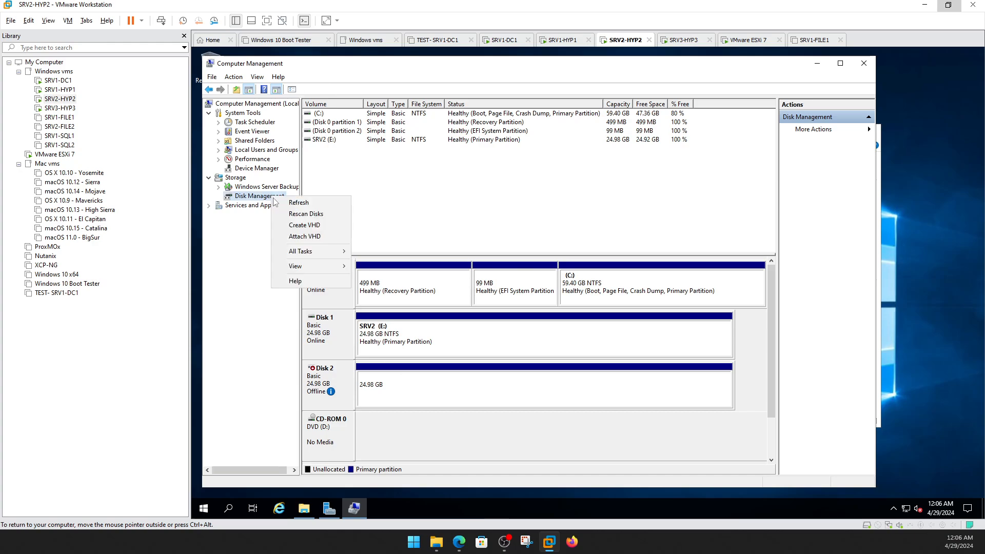
click(293, 208)
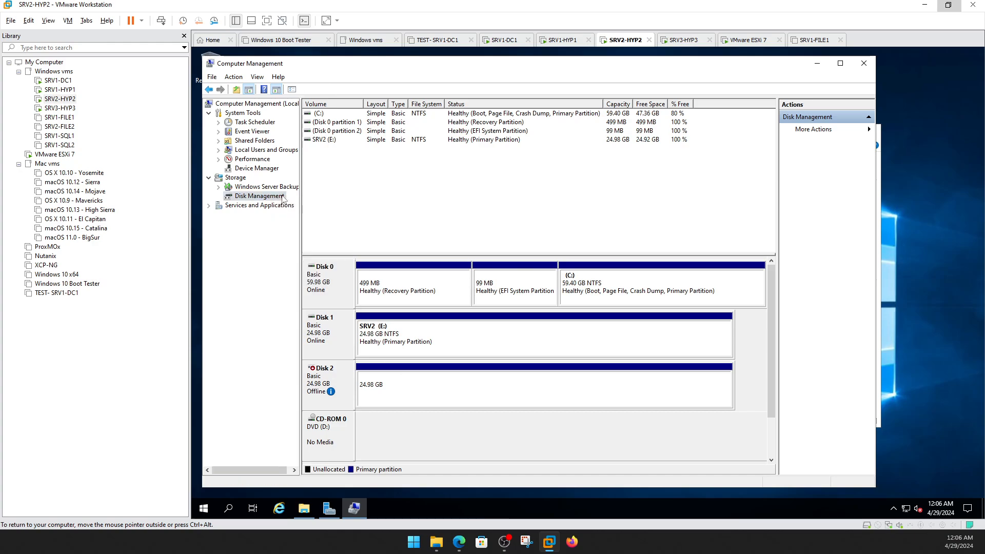
right_click(282, 197)
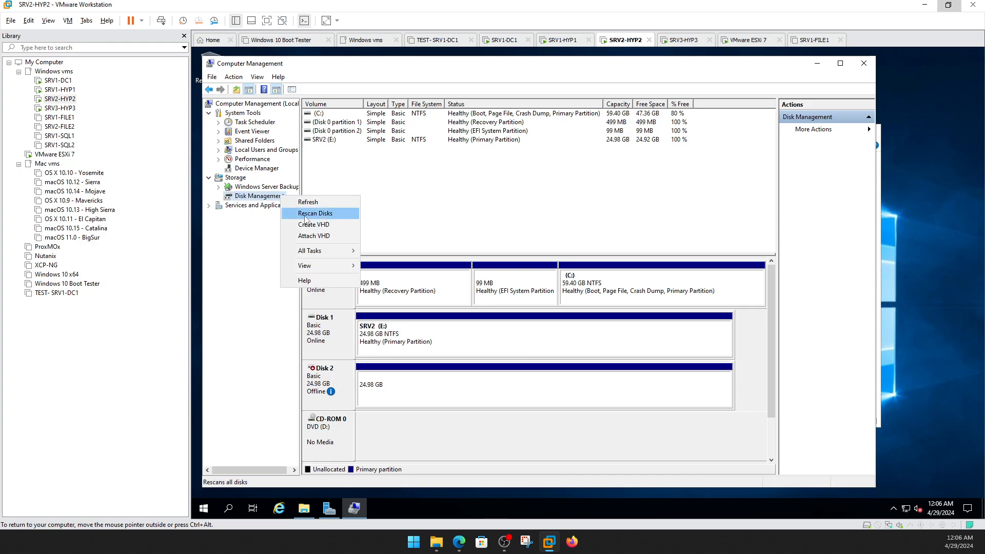
click(305, 213)
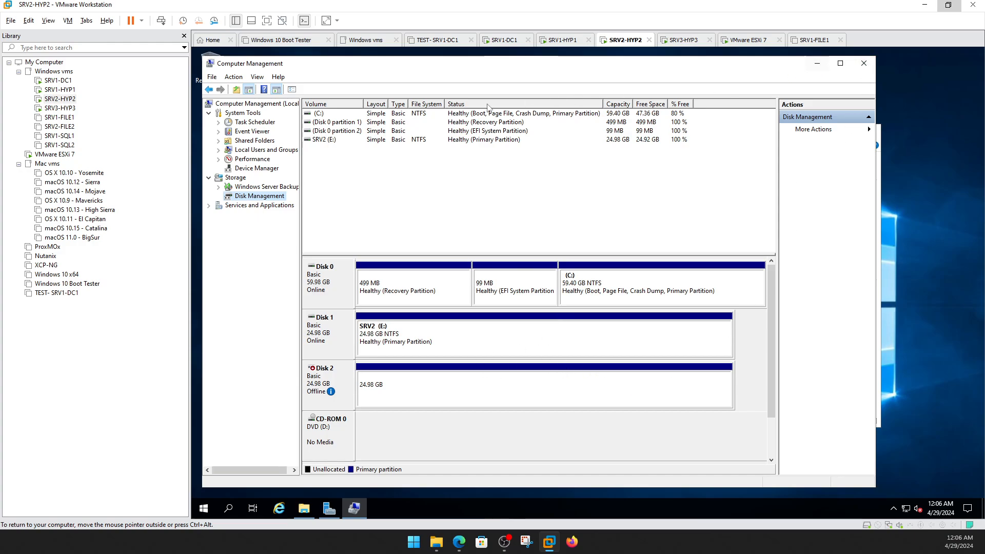
Check the SRV2 (E:) drive and refresh the drives listed in This PC.
click(415, 343)
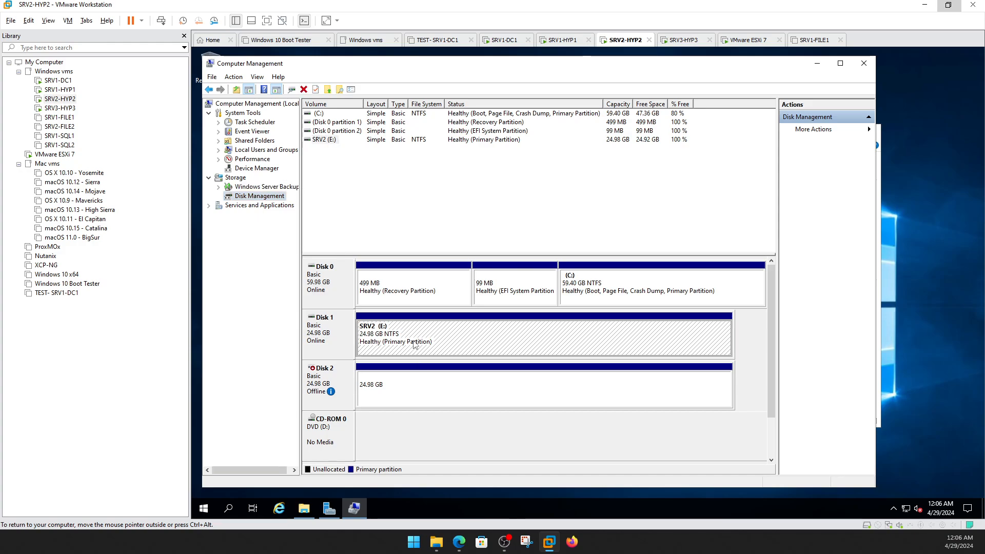
click(819, 65)
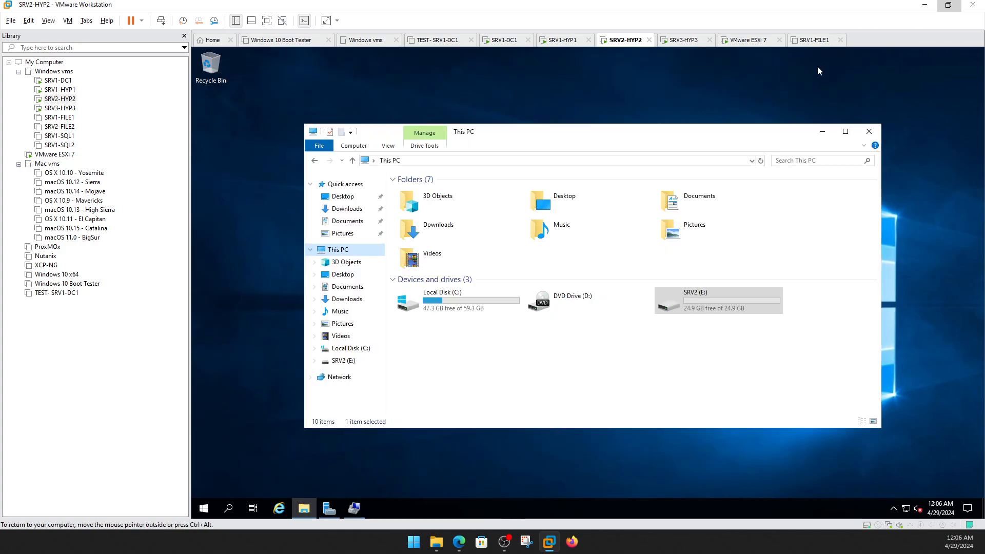
click(660, 312)
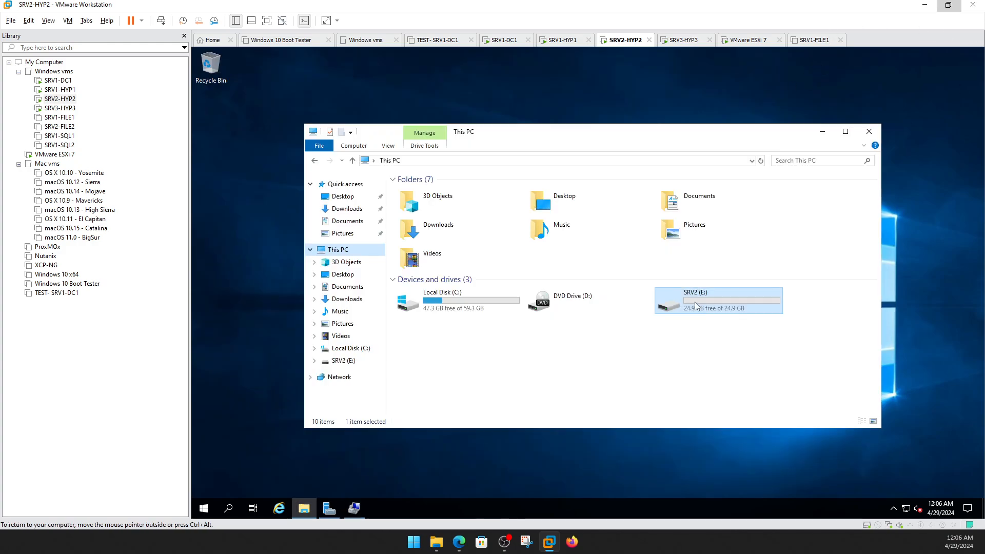
click(761, 161)
Cycle through the VMs and open the VMware ESXi 7 console showing 192.168.2.191.
click(59, 89)
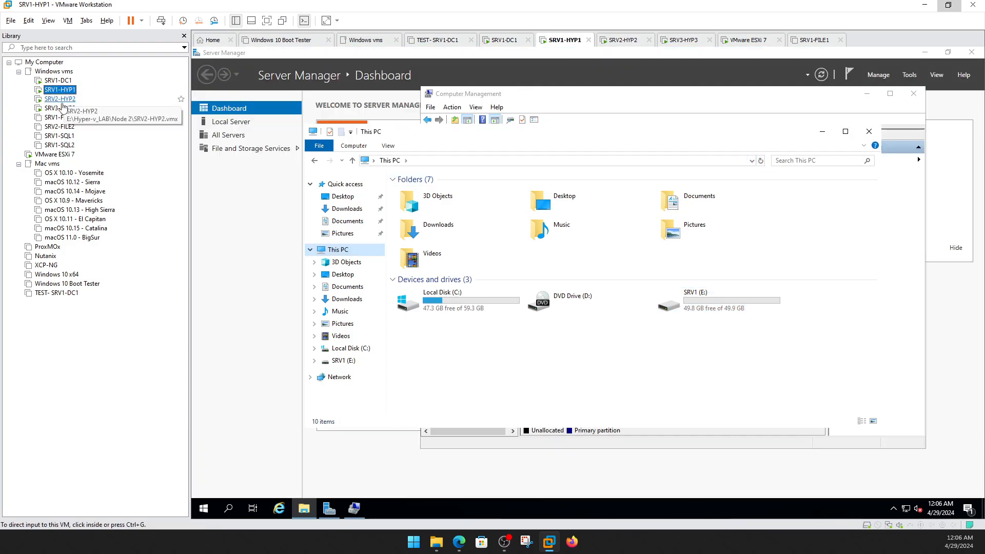
click(62, 101)
click(59, 108)
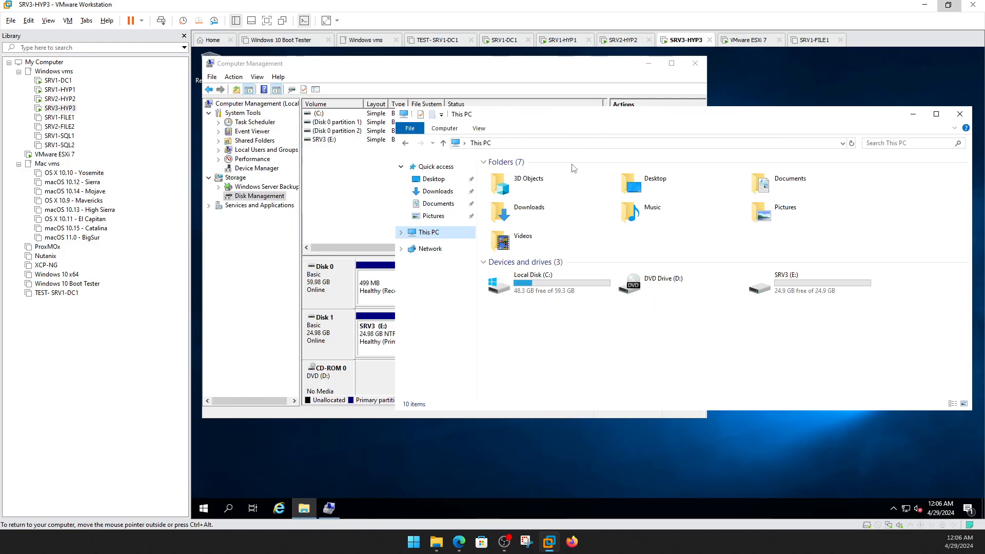
click(58, 81)
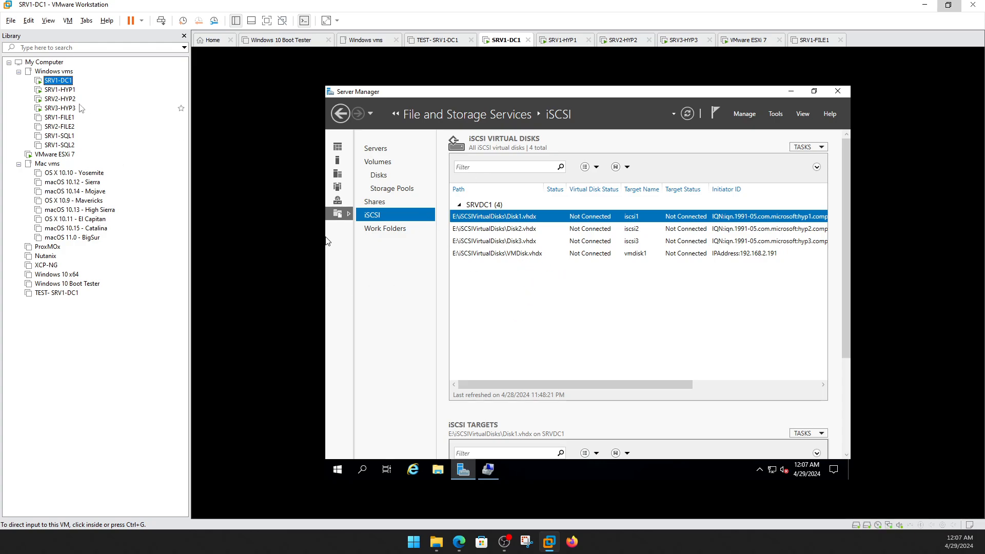
click(60, 90)
click(66, 100)
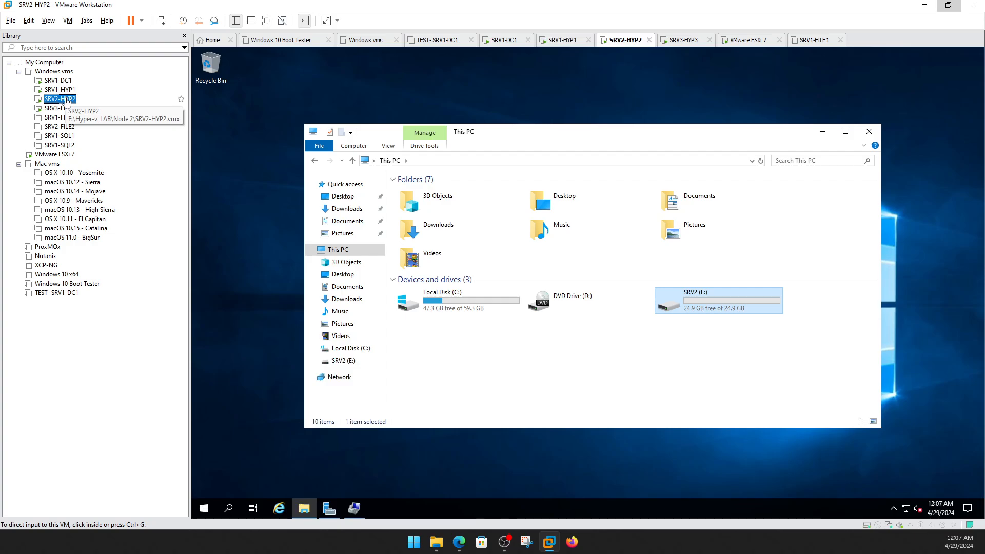
click(59, 109)
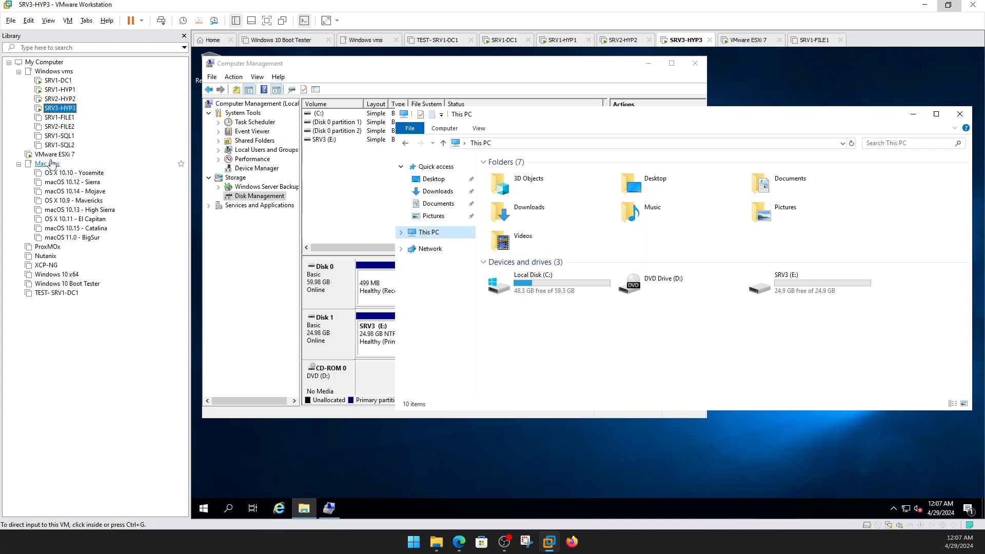
click(54, 155)
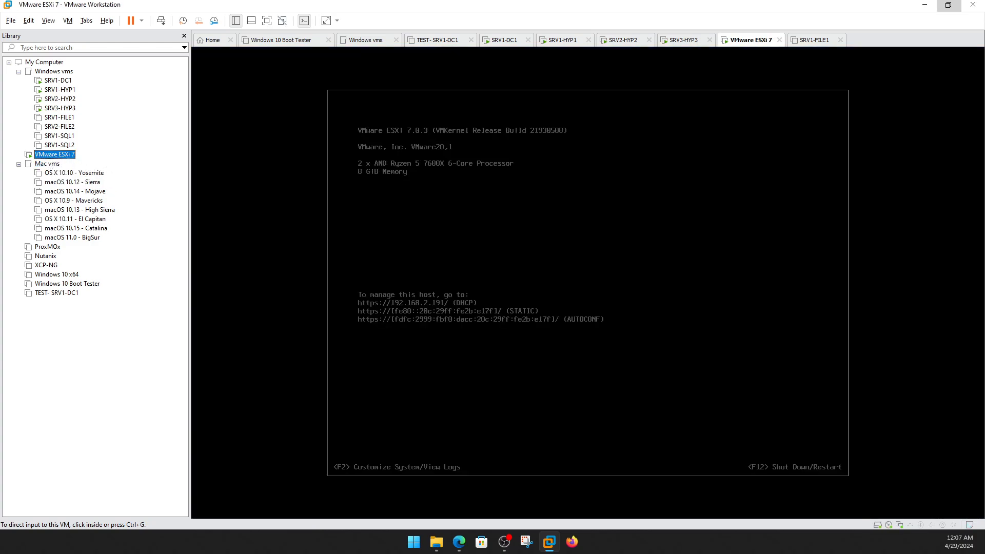
Log in to the ESXi Host Client as root with the account password.
key(alt+Tab)
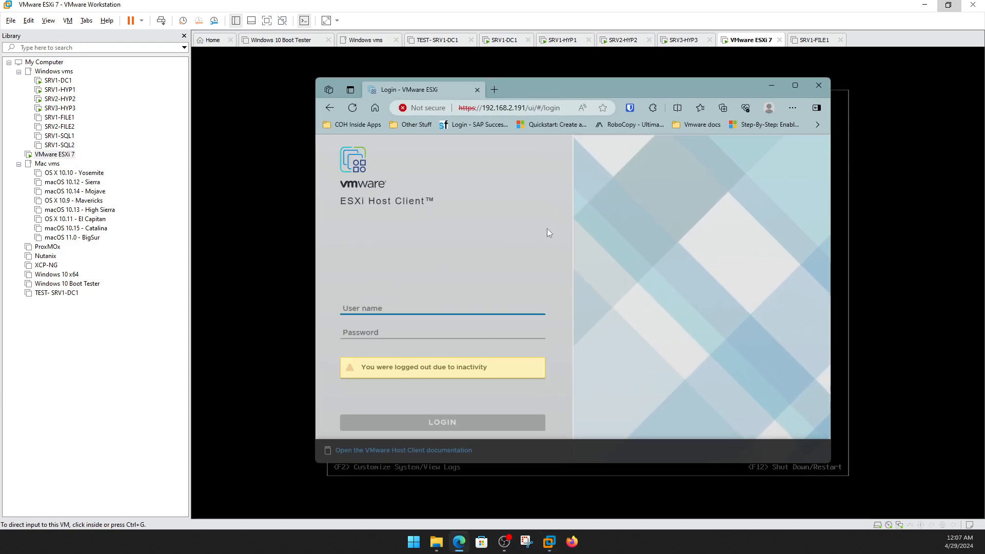
click(494, 302)
click(511, 308)
text(root)
key(Tab)
text(**)
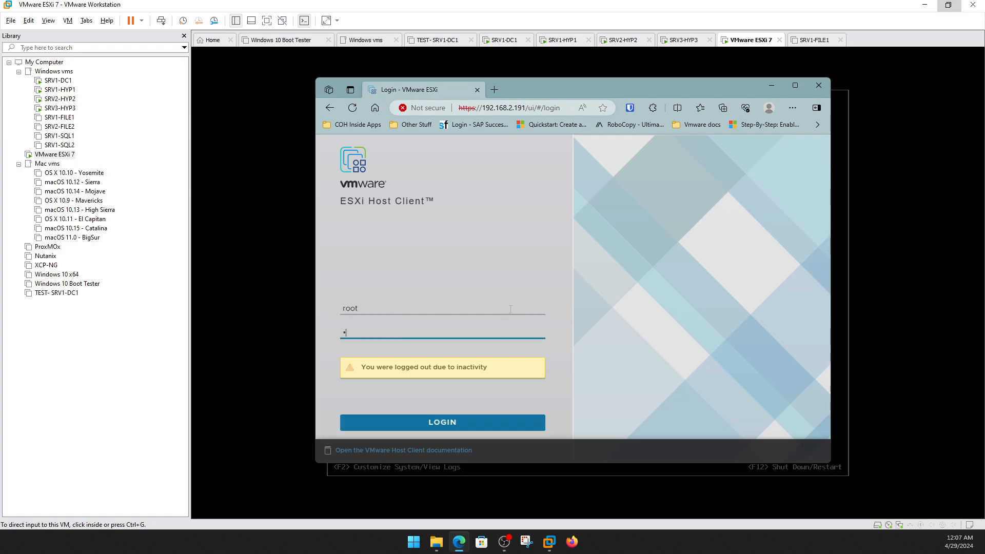
text(**)
key(Return)
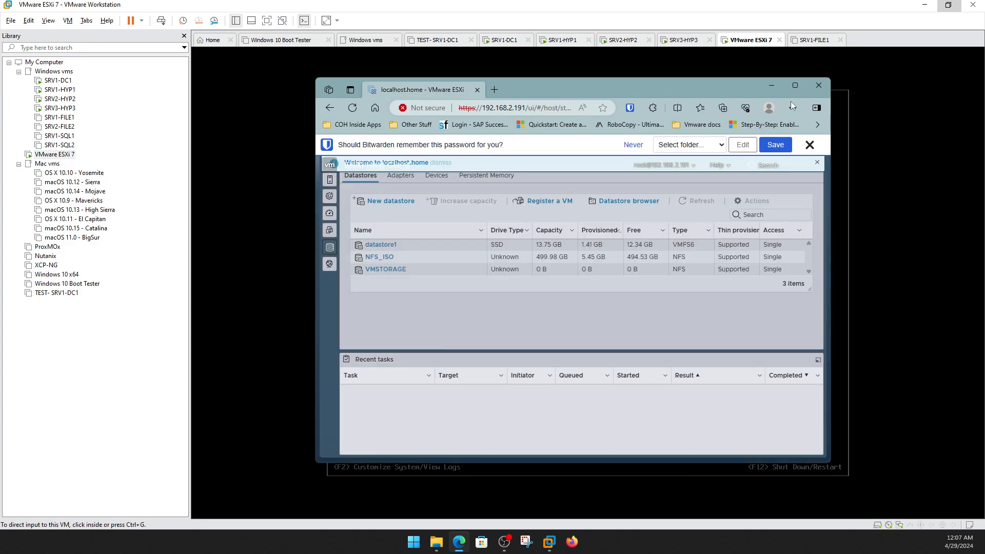
Maximize the host client, dismiss the password-saving and welcome bars, and expand the navigator.
click(802, 83)
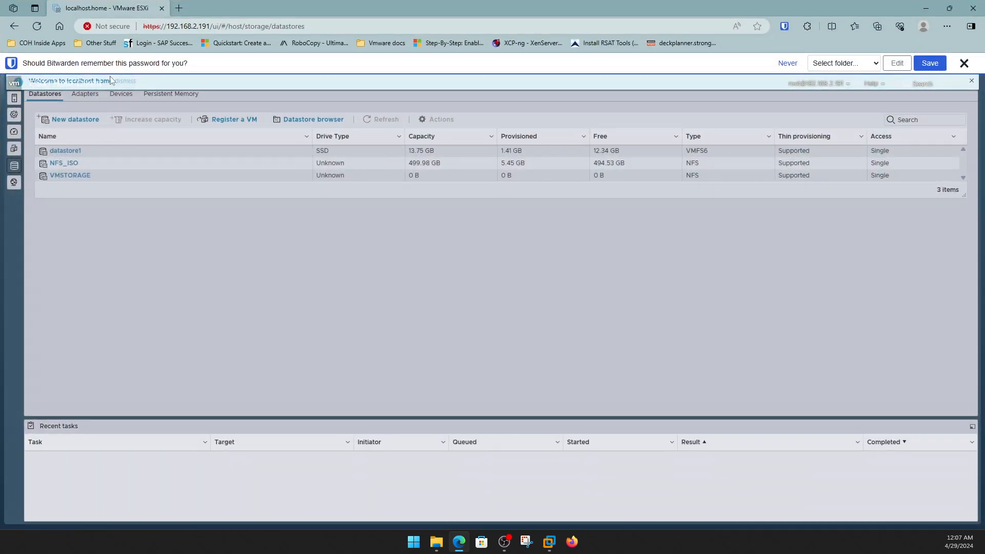
click(965, 63)
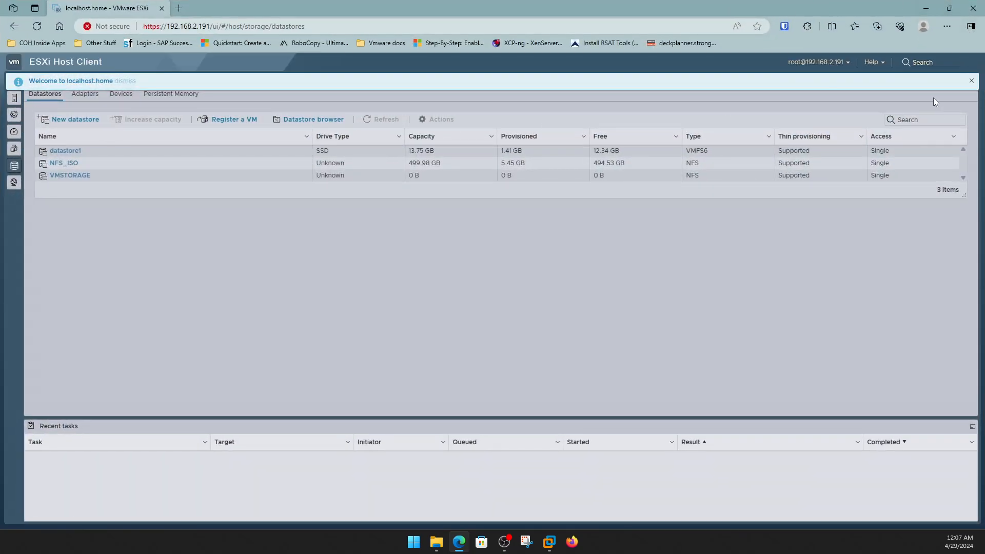
click(972, 80)
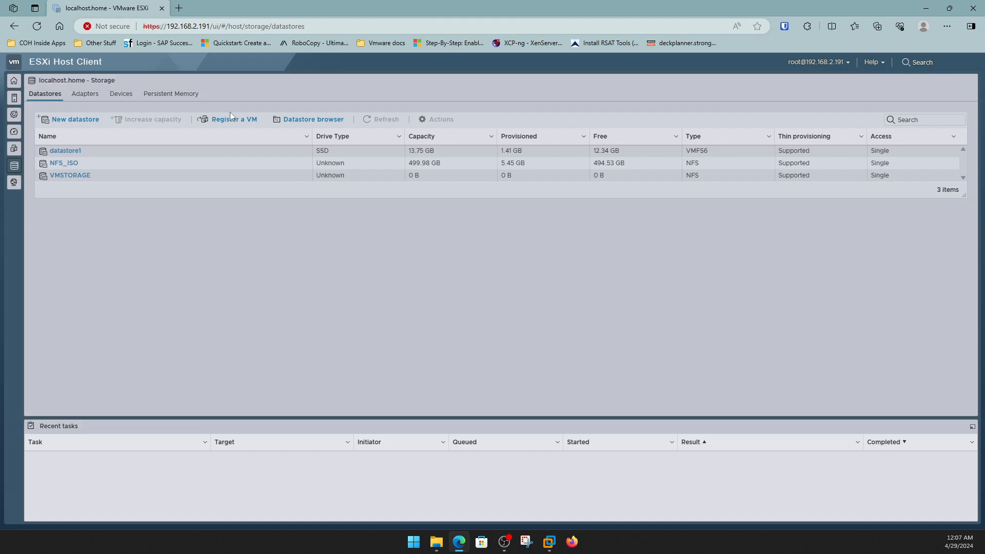
click(14, 81)
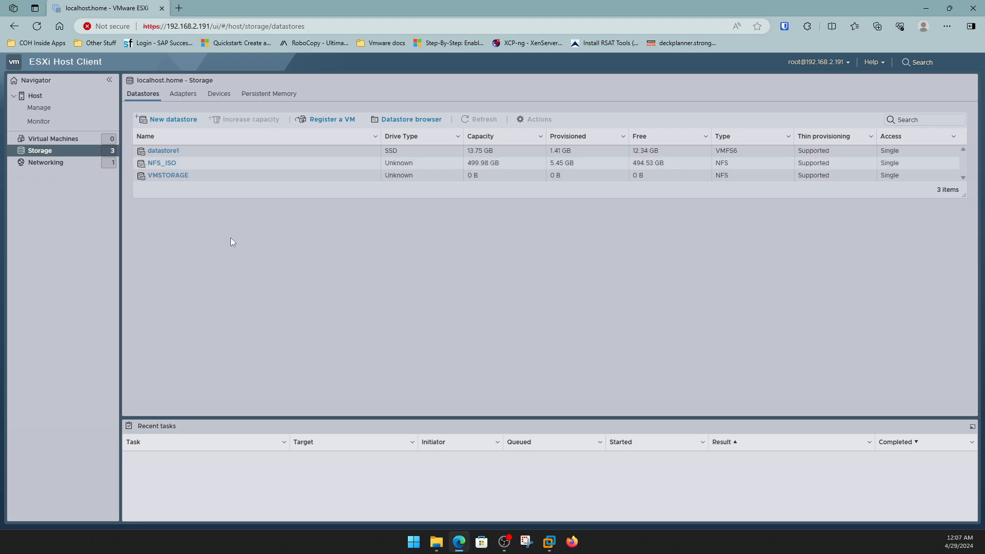
Start a new datastore, choose Mount NFS datastore, then cancel the wizard.
click(173, 120)
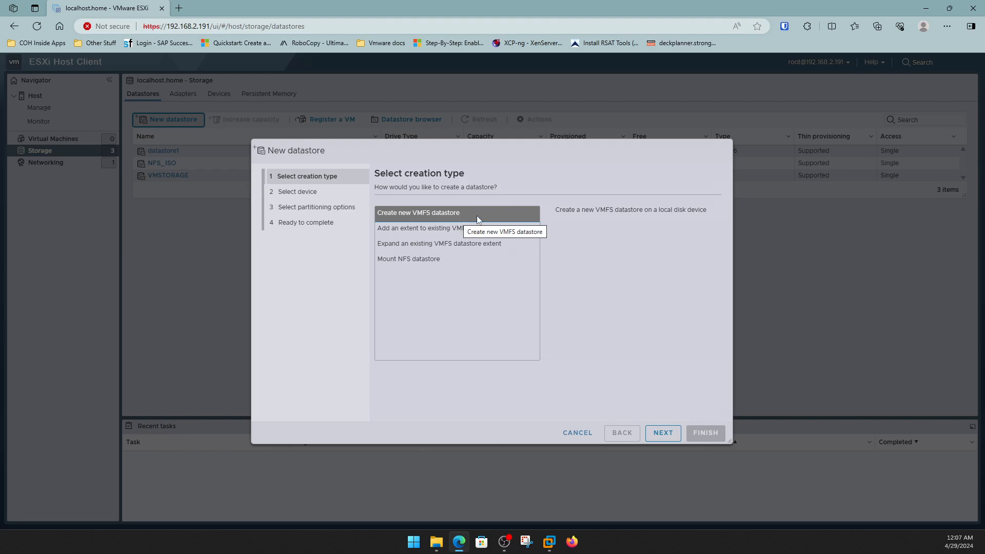
click(417, 262)
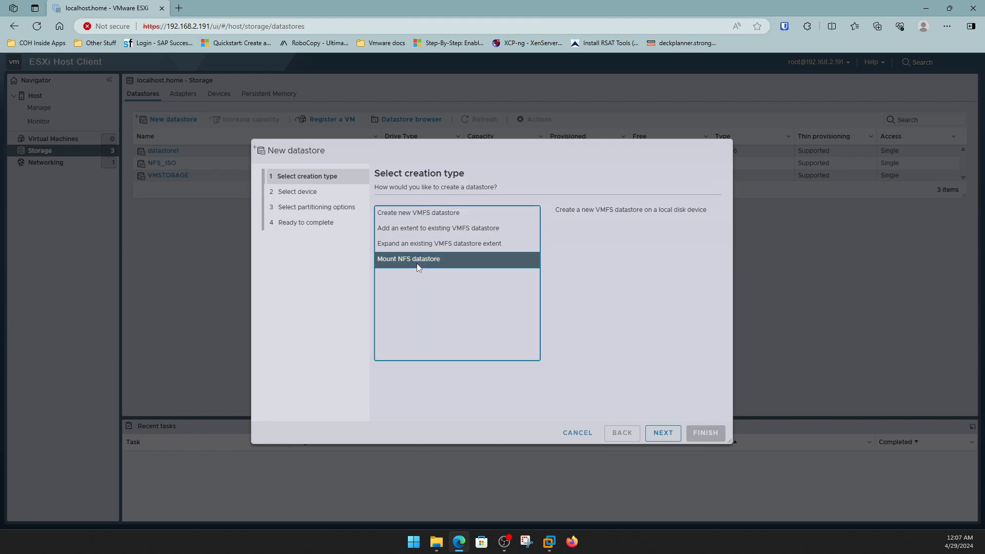
click(578, 433)
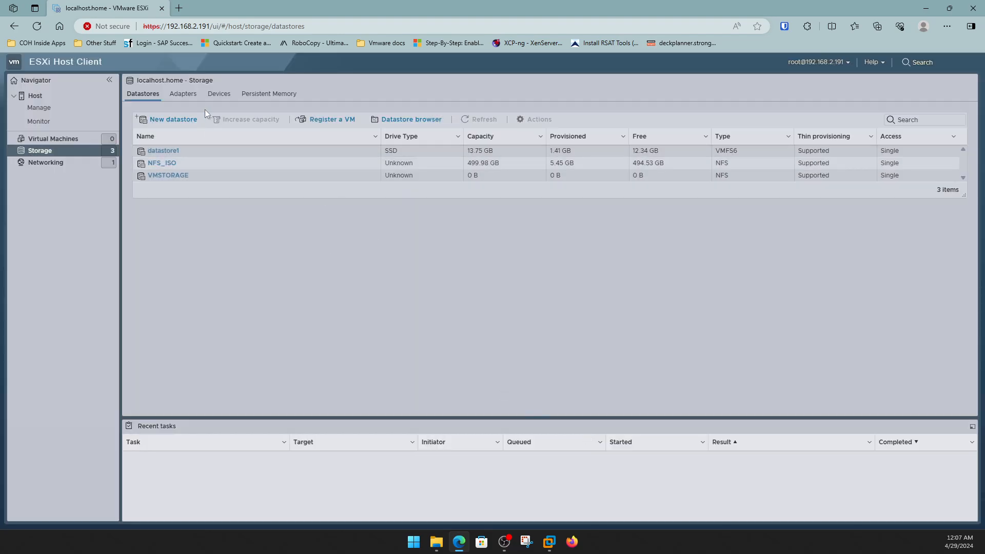
Open the Software iSCSI configuration from Storage Adapters and select the adapter's IQN and alias.
click(189, 97)
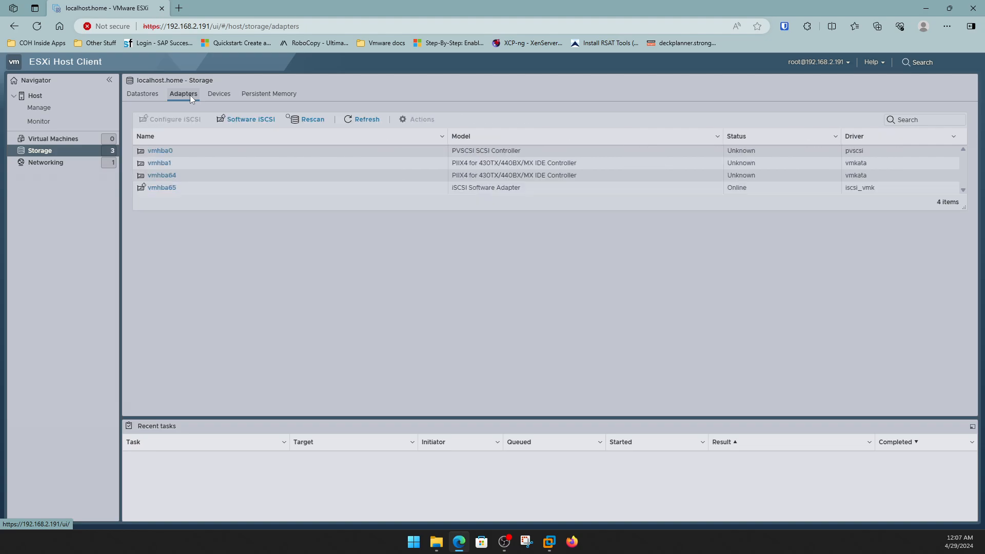
click(243, 122)
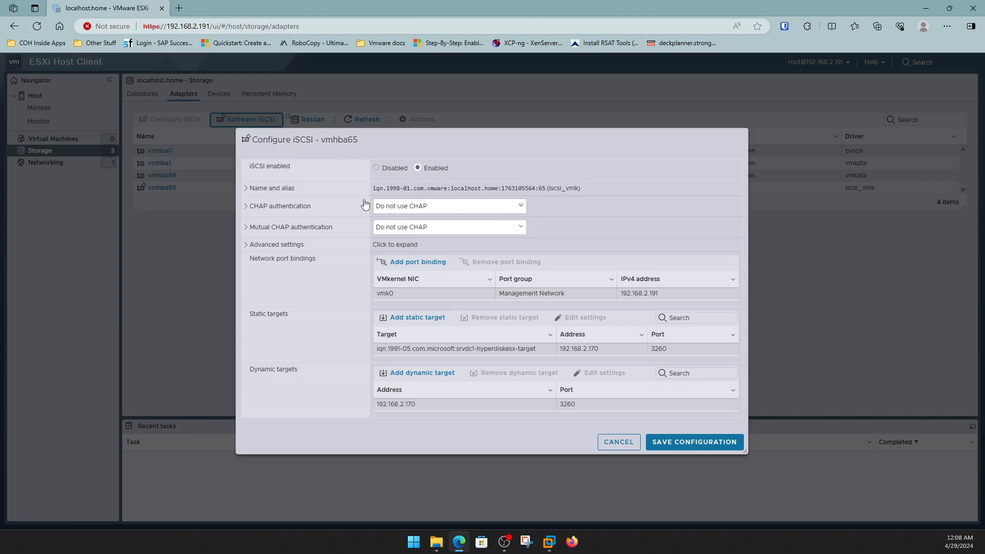
drag(374, 188, 611, 182)
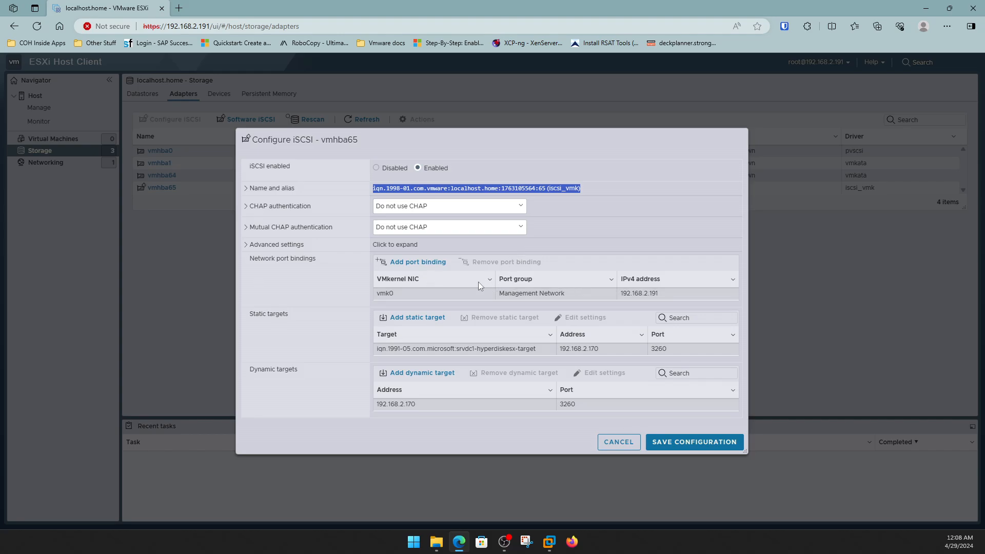
Remove the vmk0 port binding, the static target and the 192.168.2.170 dynamic target.
click(537, 295)
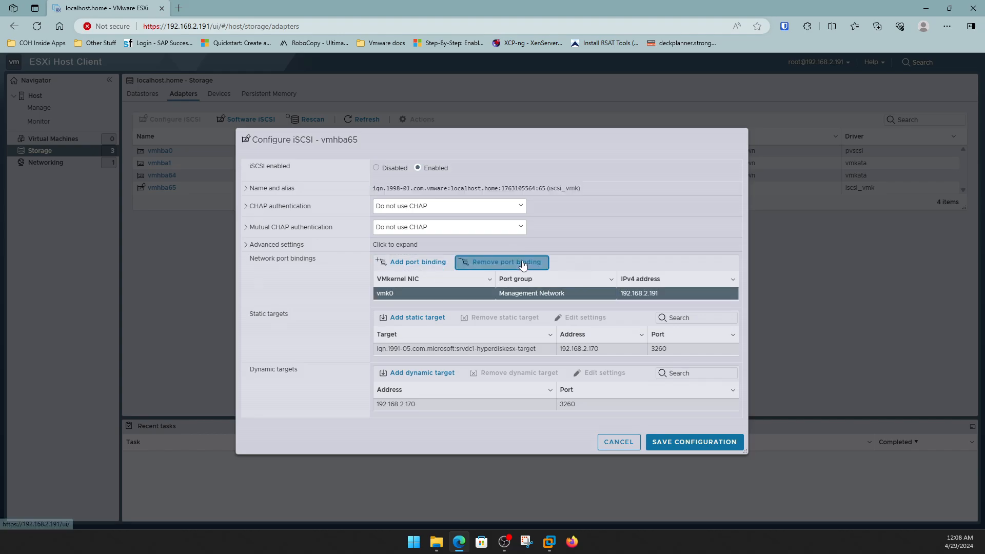
click(506, 262)
click(572, 333)
click(567, 348)
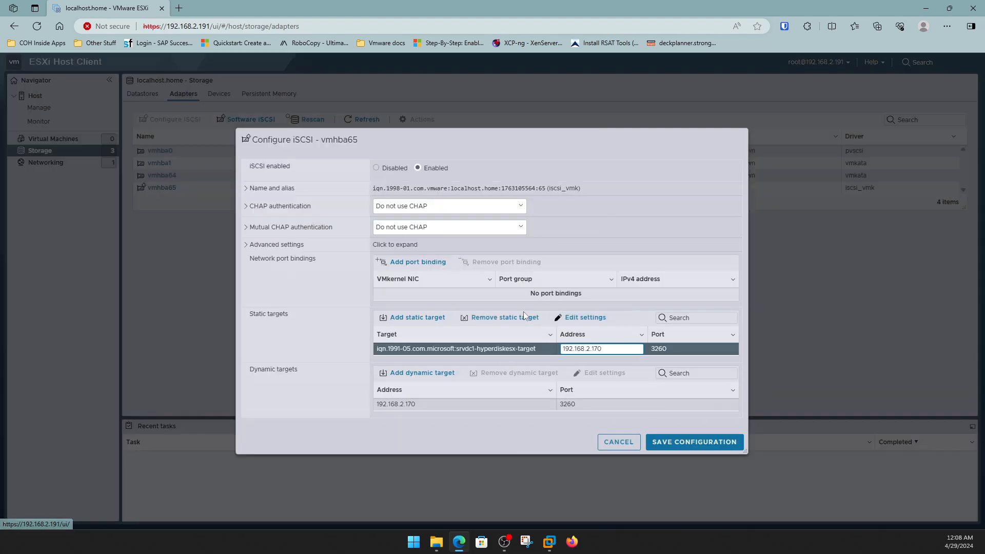
click(505, 317)
click(568, 403)
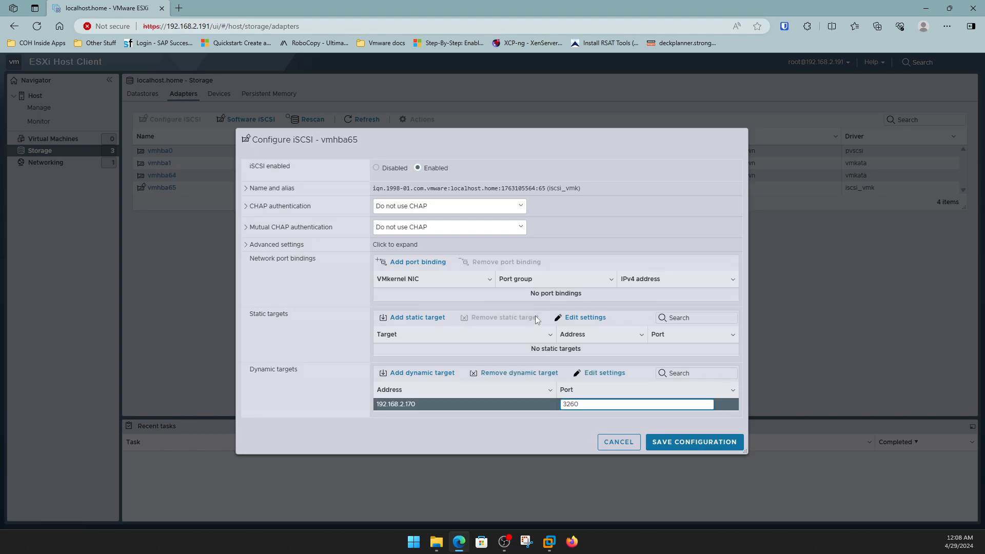
click(537, 373)
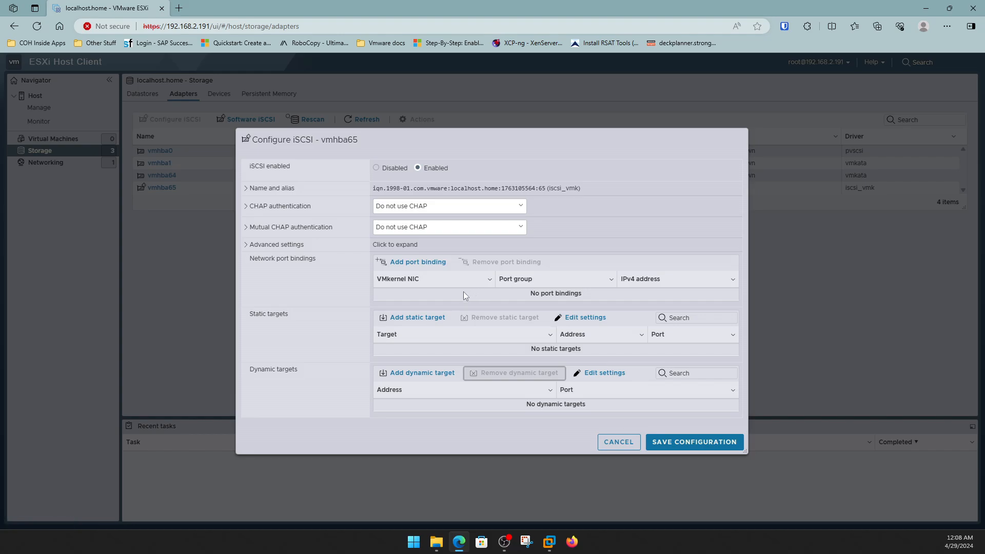
Add a port binding for vmk0 (Management Network, 192.168.2.191) to vmhba65.
click(430, 265)
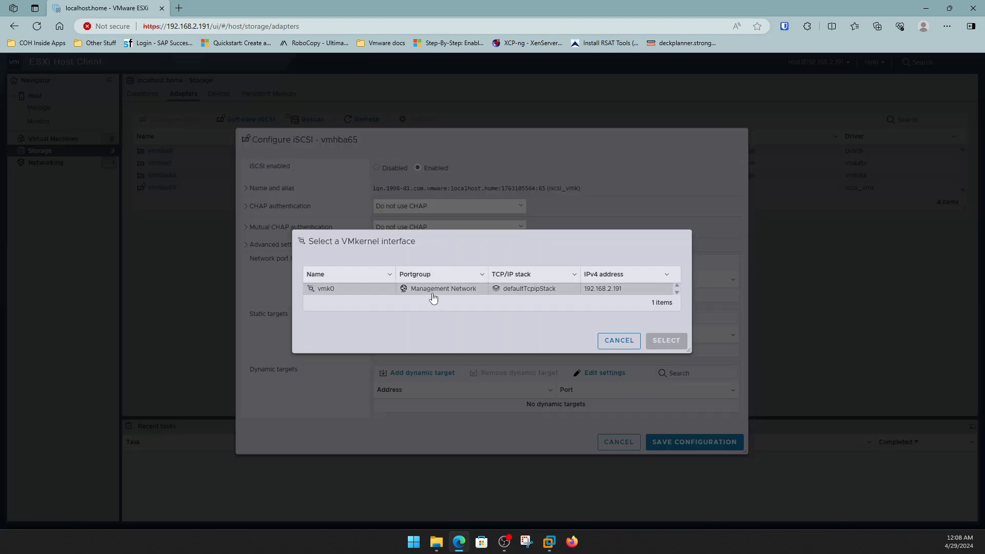
click(432, 291)
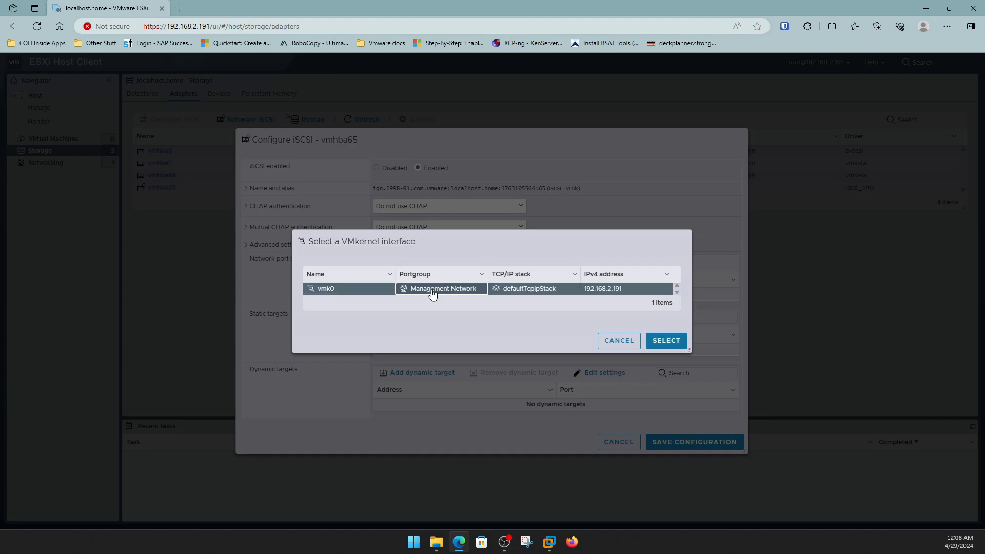
click(666, 341)
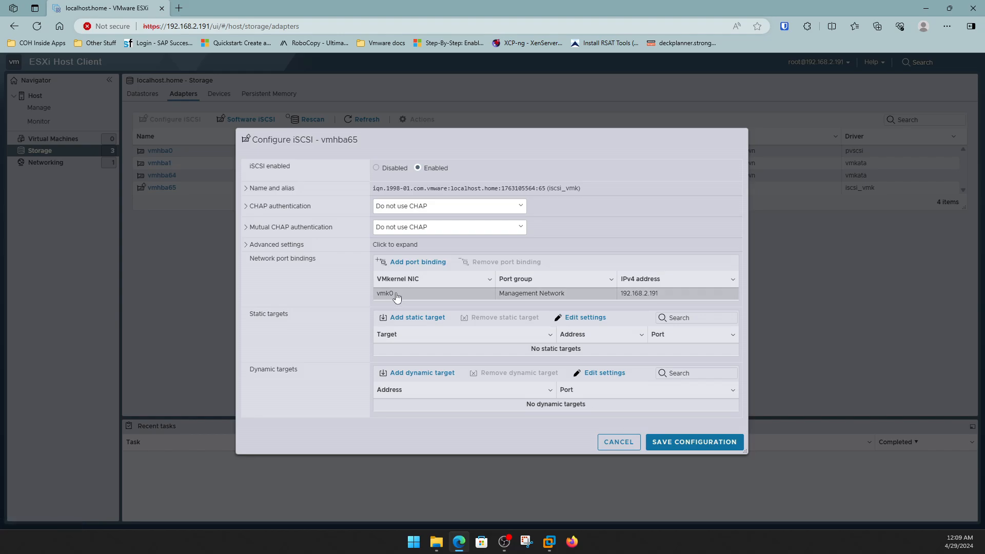
Add an empty static target entry, then discard it.
click(422, 323)
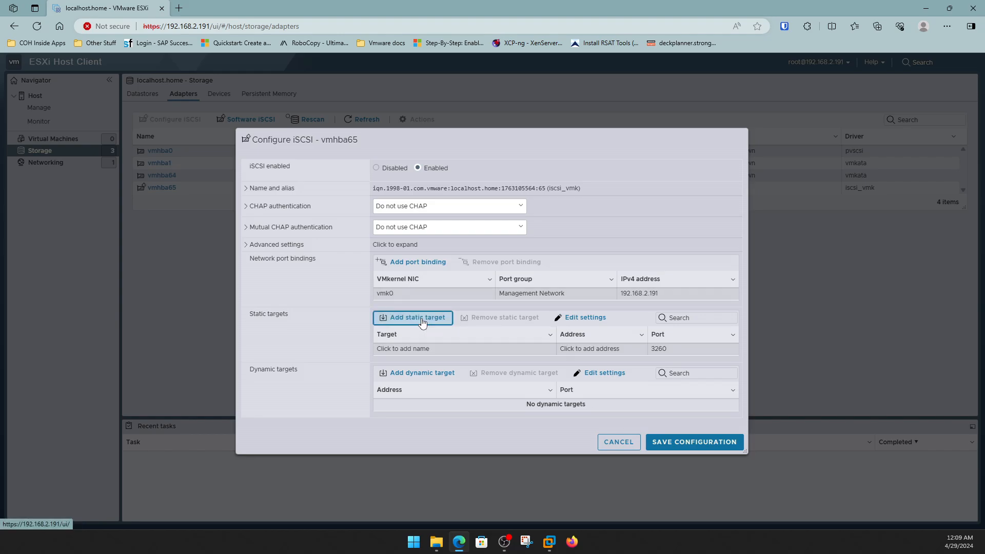
click(429, 351)
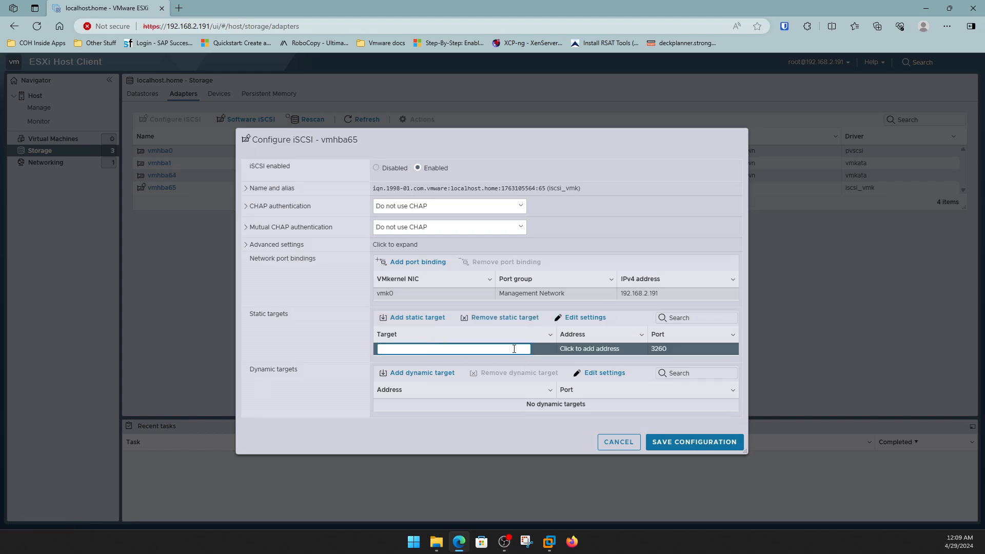
click(588, 349)
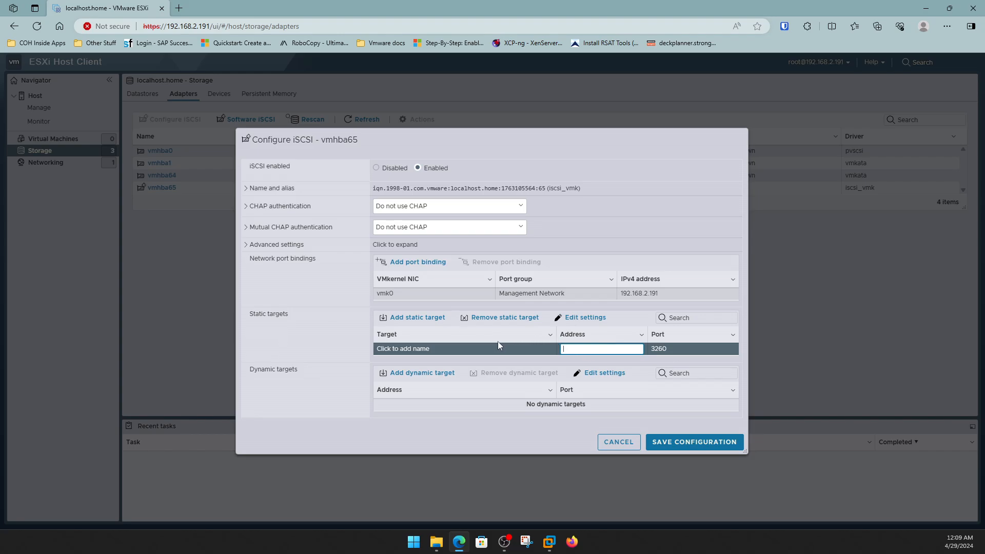
click(487, 319)
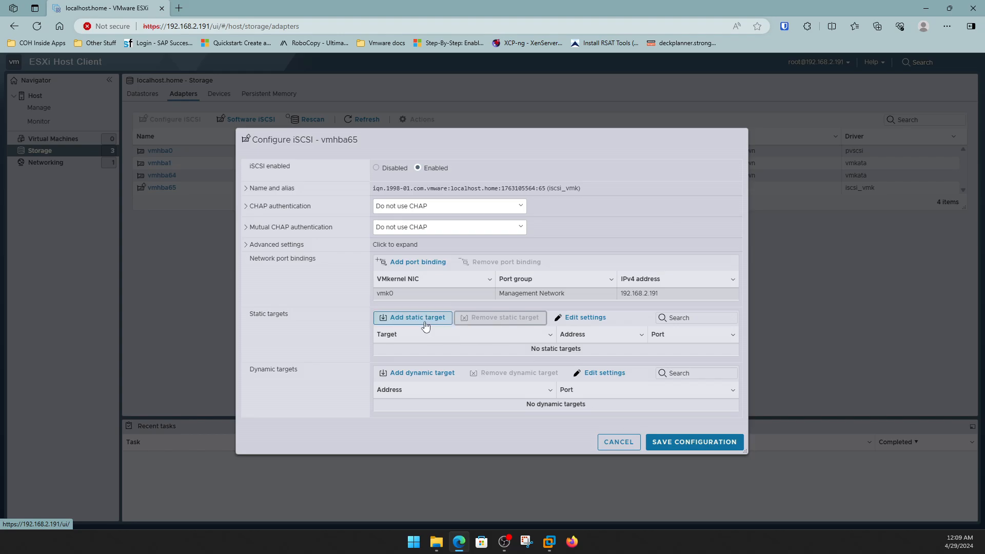
Add dynamic target 192.168.2.170 on port 3260, save the configuration, and select vmhba65.
click(434, 375)
click(482, 404)
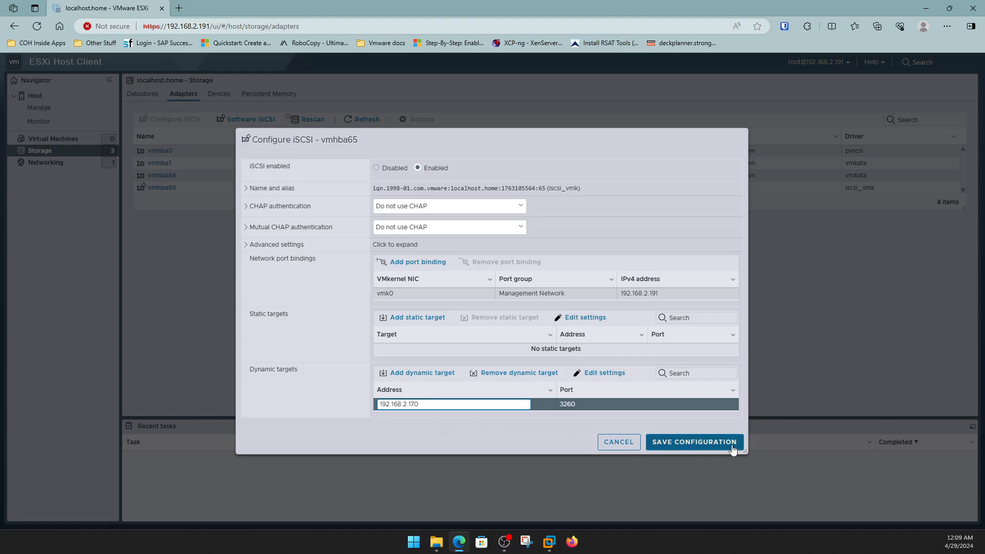
click(698, 444)
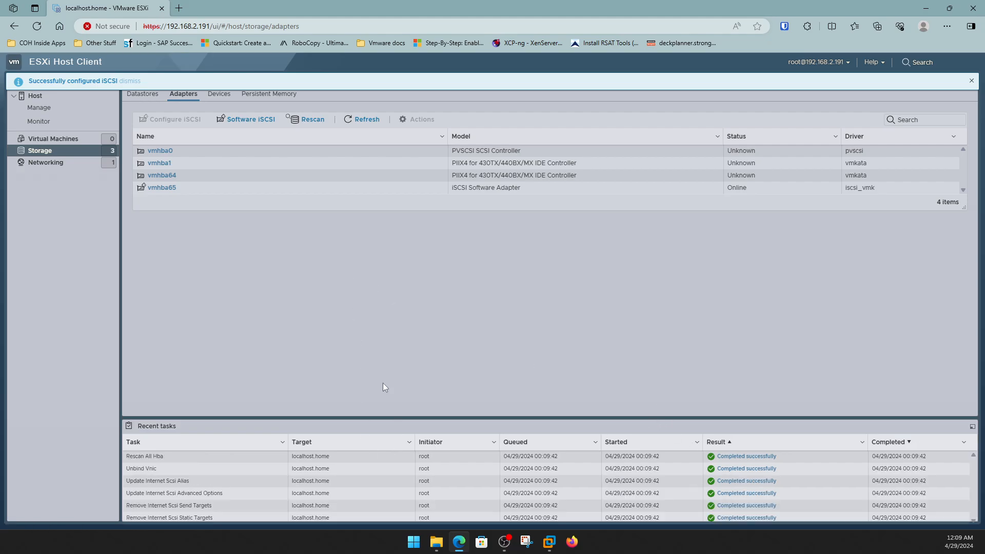
click(478, 190)
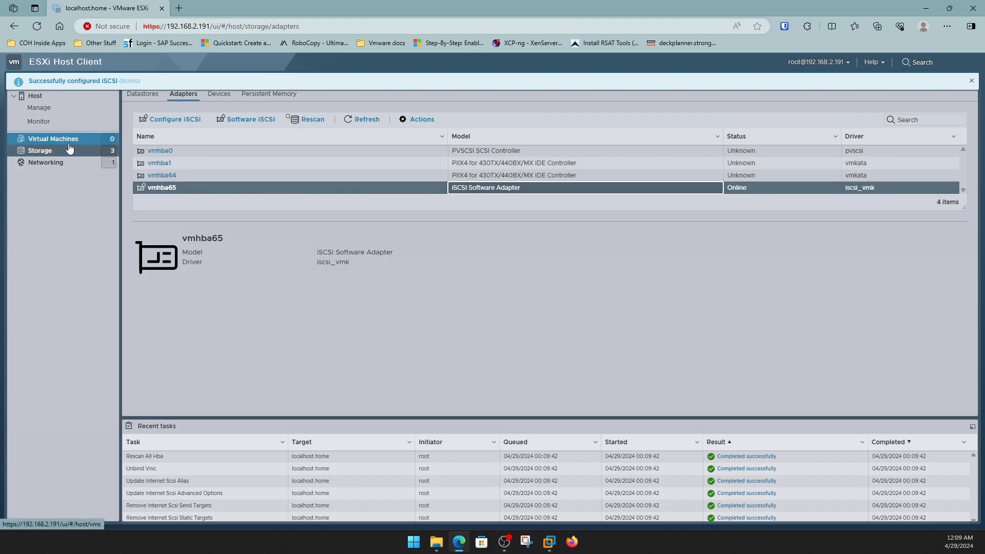
Restore the browser size, browse SRV1-DC1's STUFF (E:) > iSCSIVirtualDisks, then return to Edge.
double_click(224, 6)
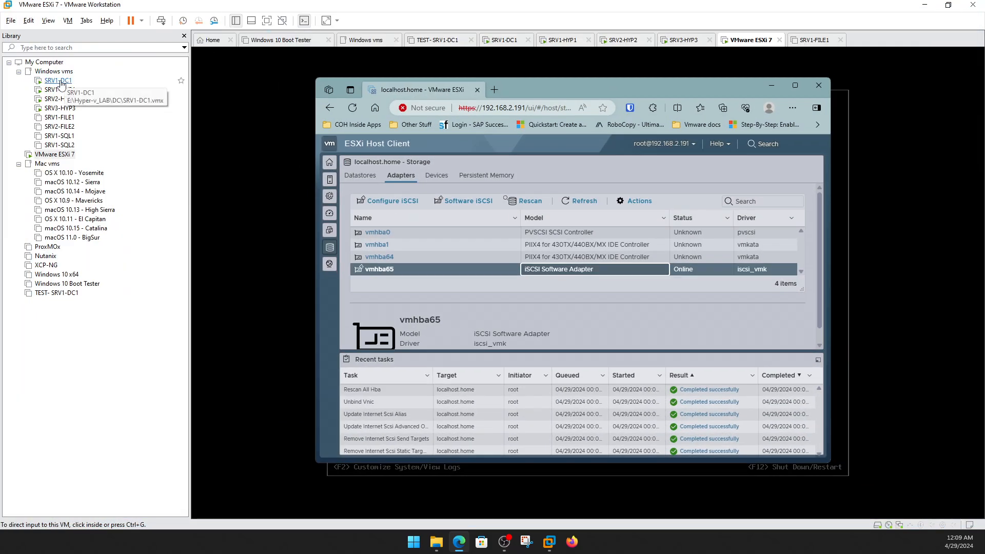
click(60, 82)
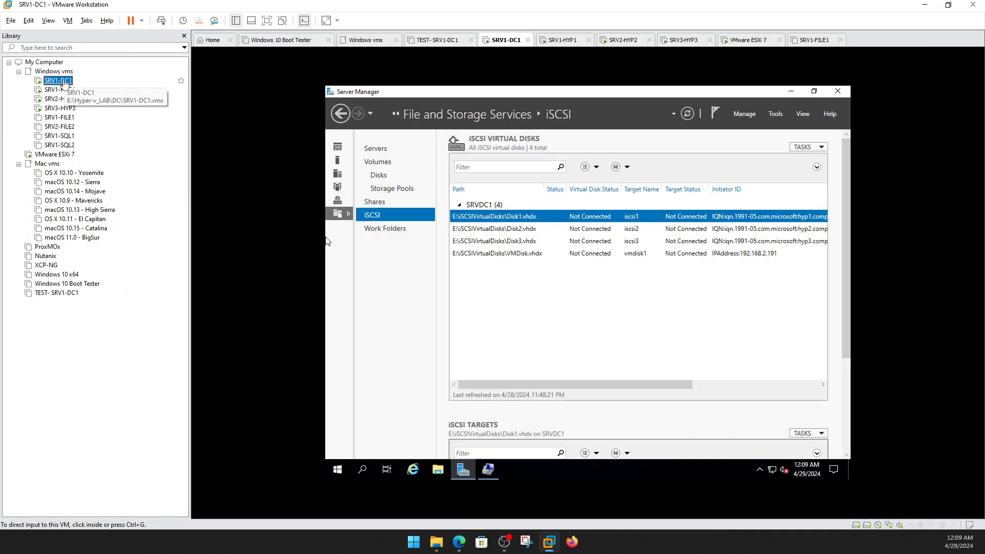
click(438, 470)
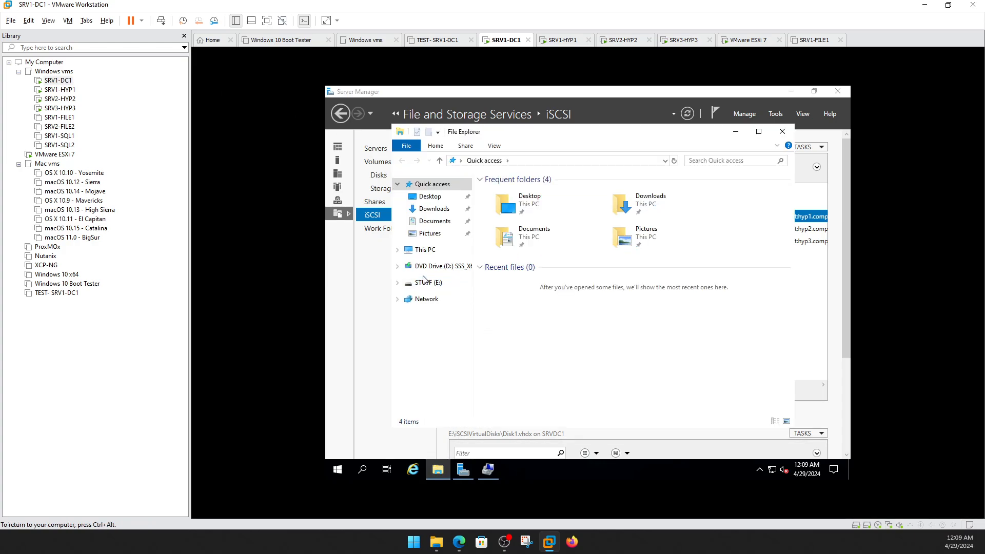
click(425, 281)
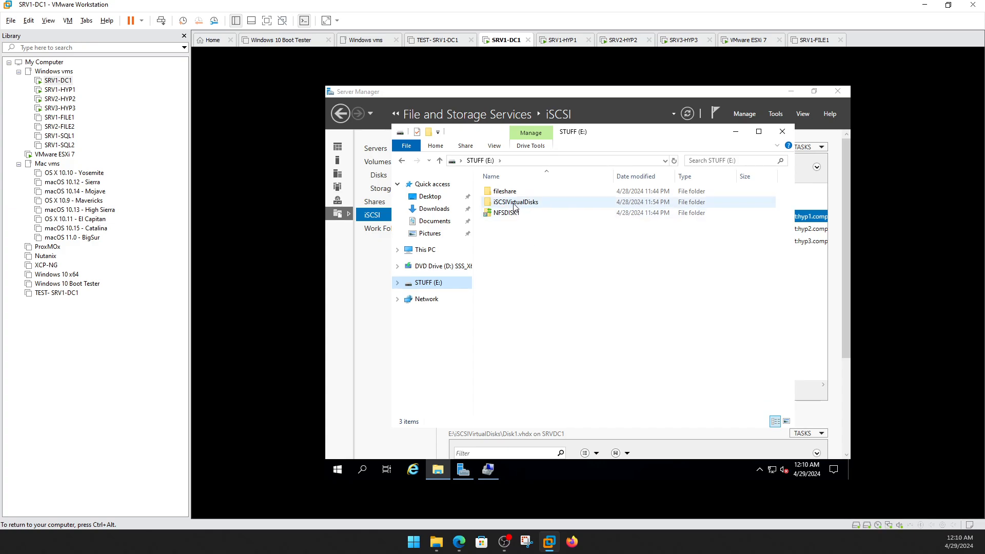
double_click(514, 203)
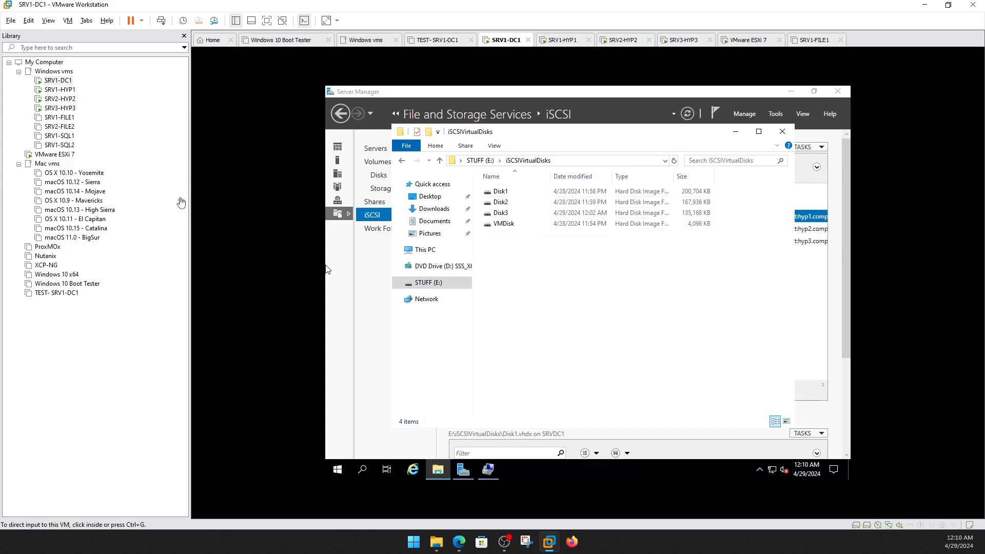
click(459, 545)
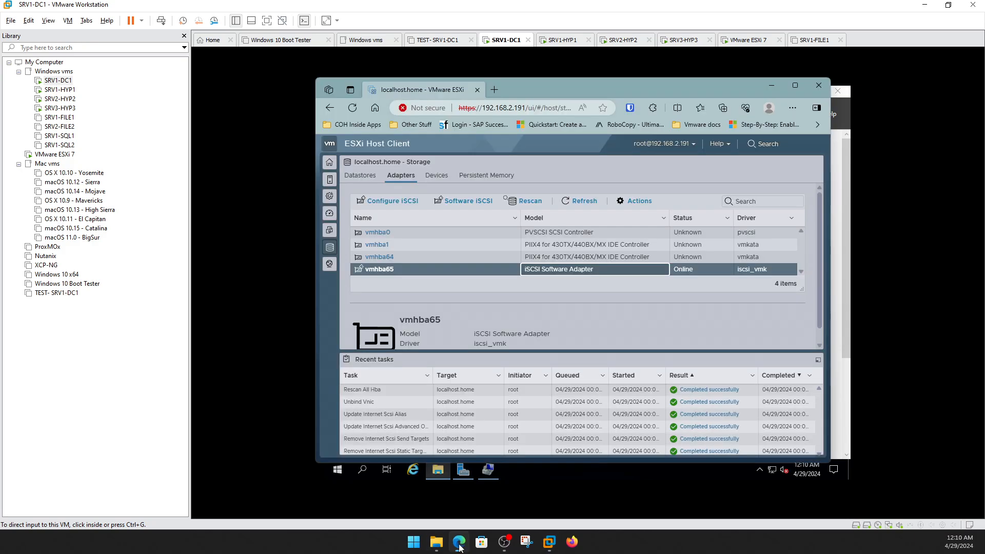
Maximize the browser, try a new VMFS datastore, cancel when no free devices appear, and return to Adapters.
double_click(669, 87)
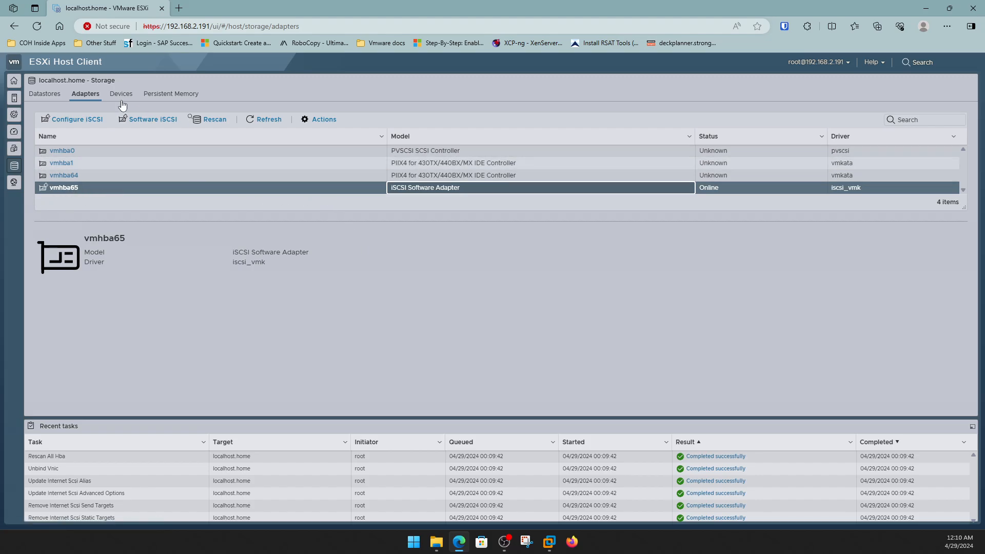
click(47, 92)
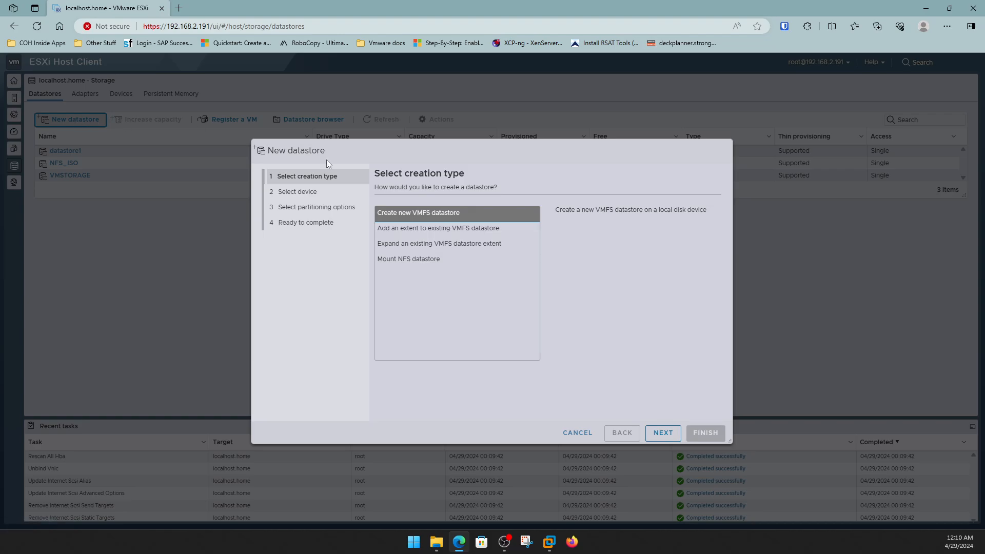
click(429, 213)
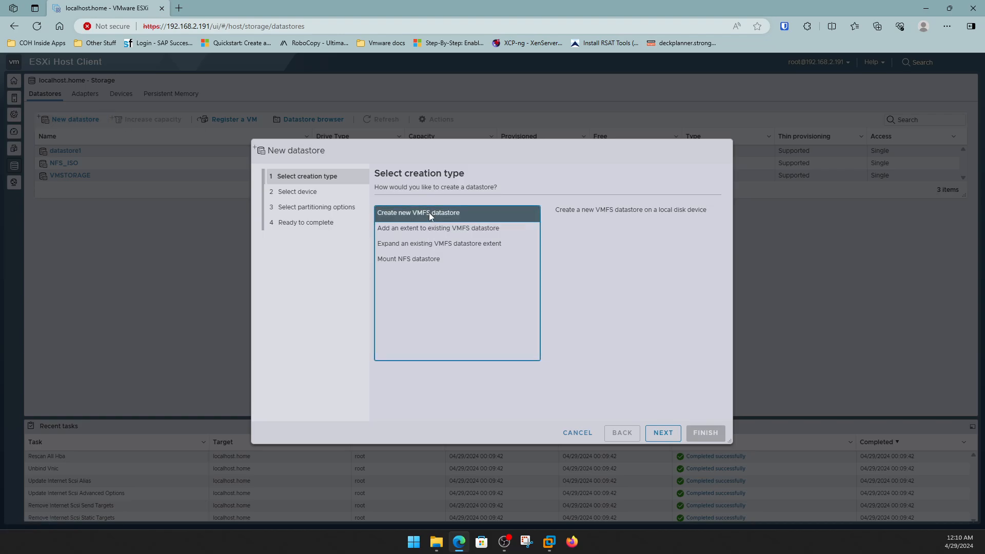
click(662, 434)
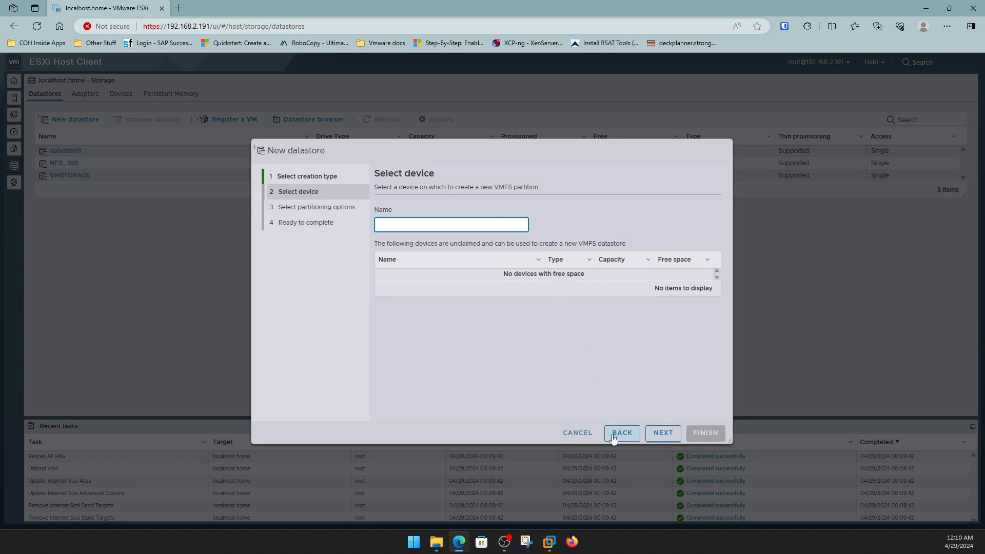
click(582, 432)
click(85, 93)
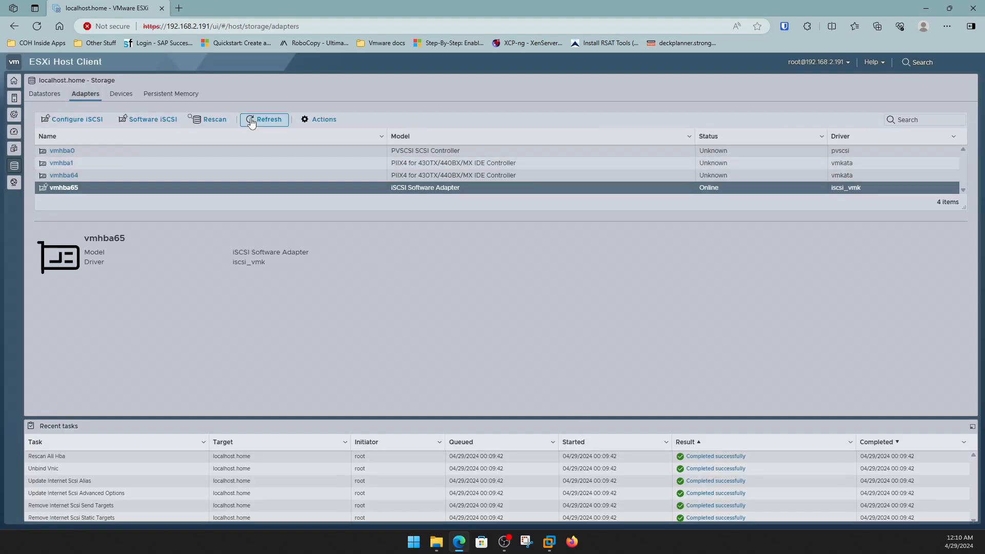
Rescan and refresh the storage adapters, view vmhba65, and rescan the storage devices.
click(222, 122)
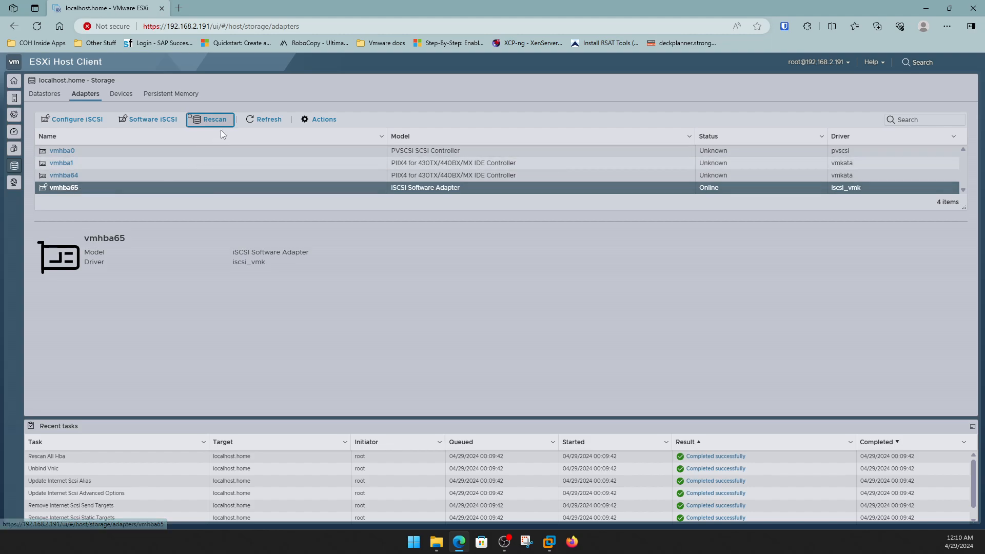
click(266, 121)
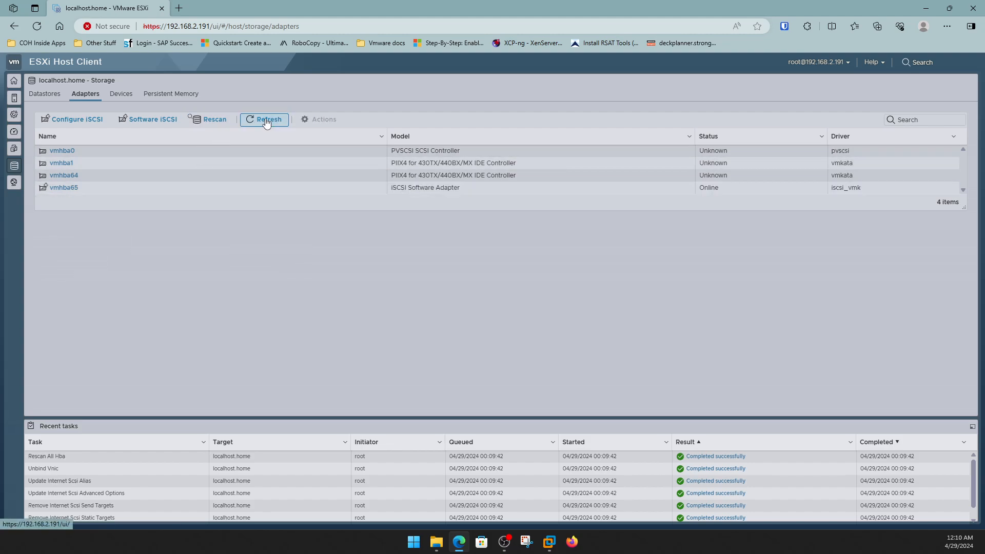
click(64, 188)
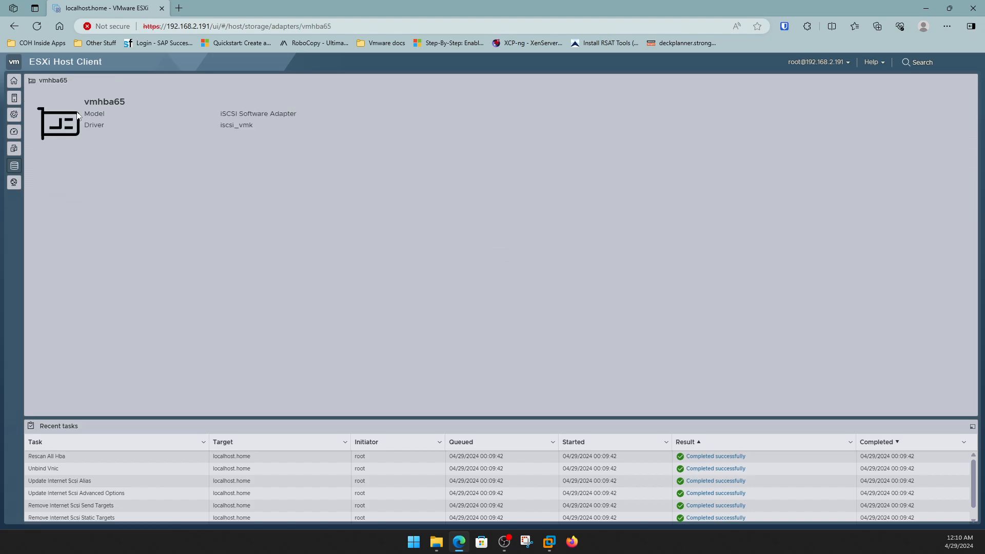
click(14, 26)
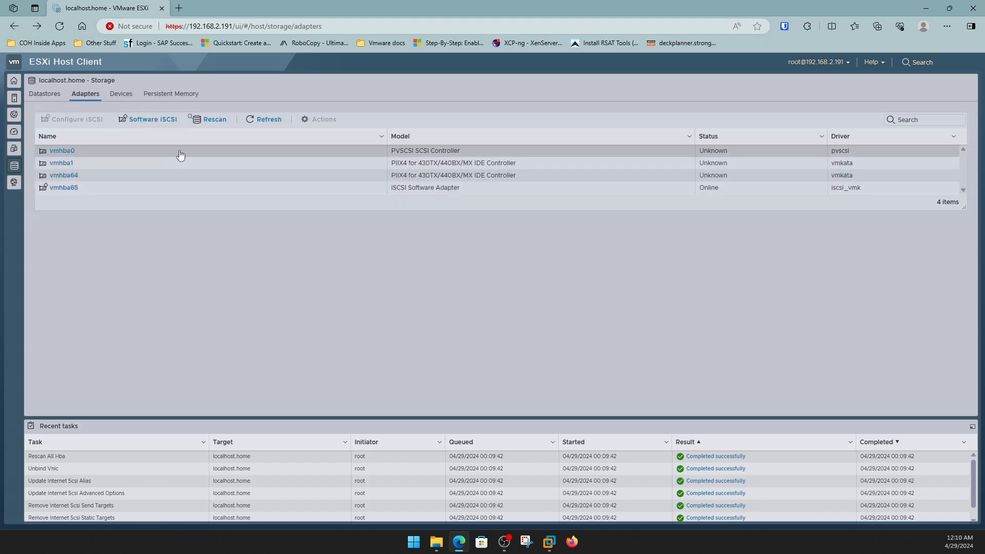
right_click(72, 189)
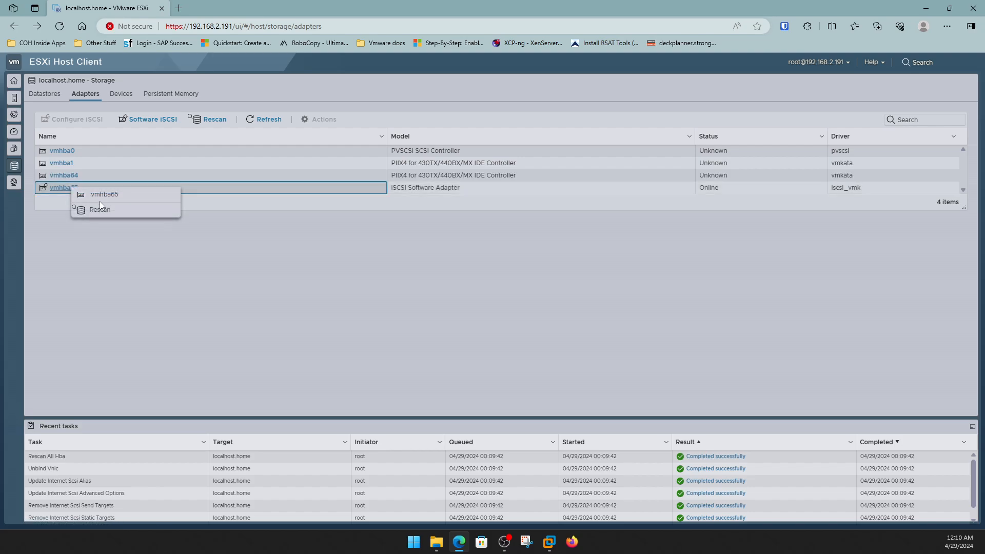
click(127, 93)
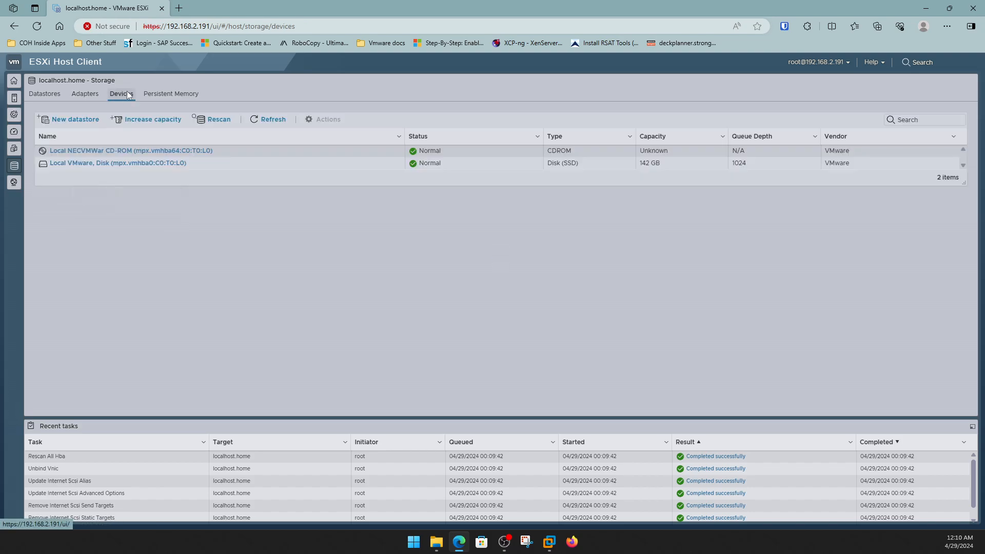
click(229, 123)
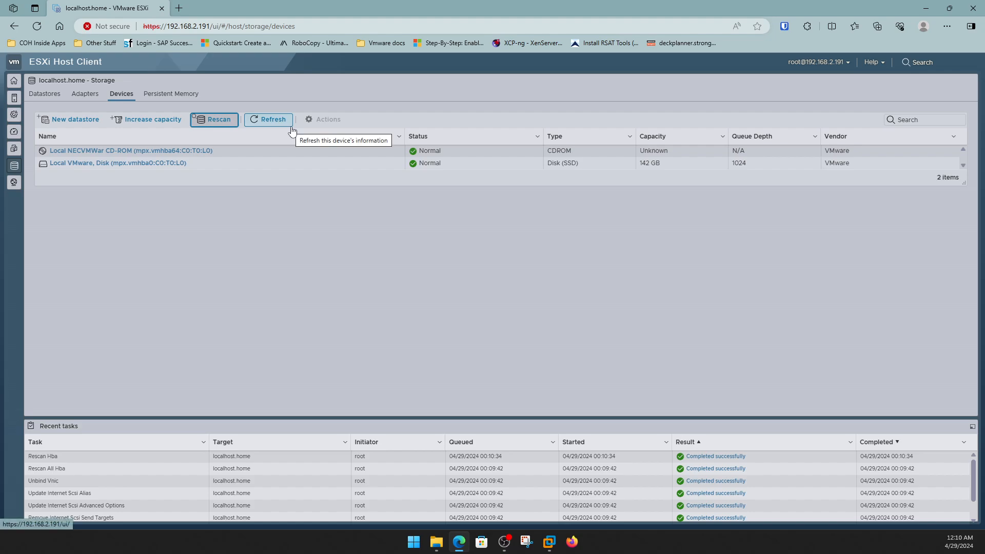
click(89, 98)
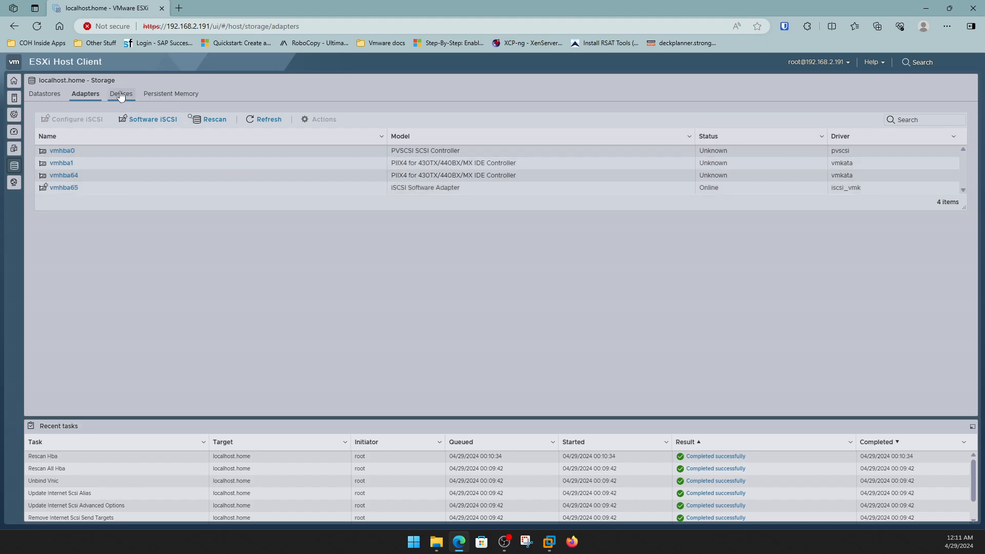
Retry creating a new datastore, which still finds no free devices, and cancel.
click(55, 96)
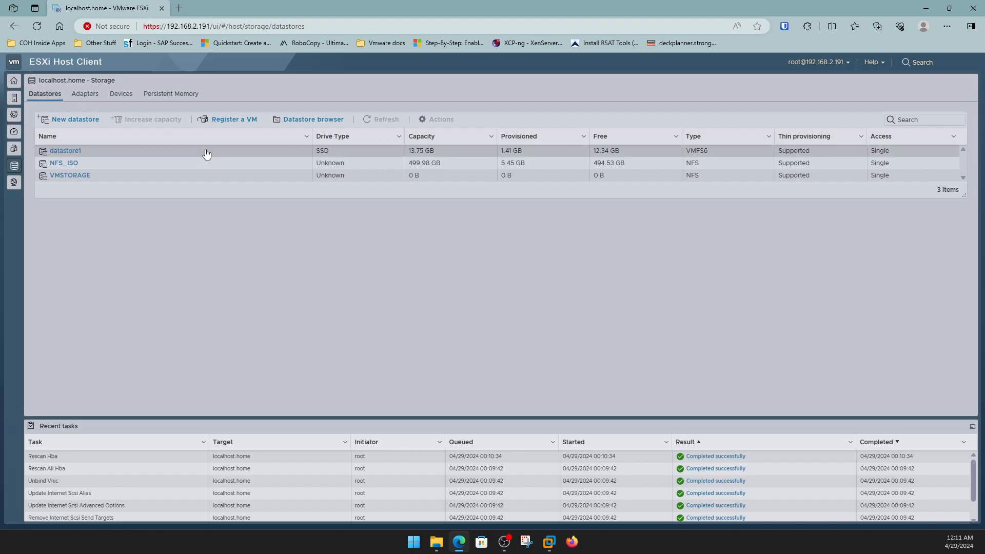
click(81, 120)
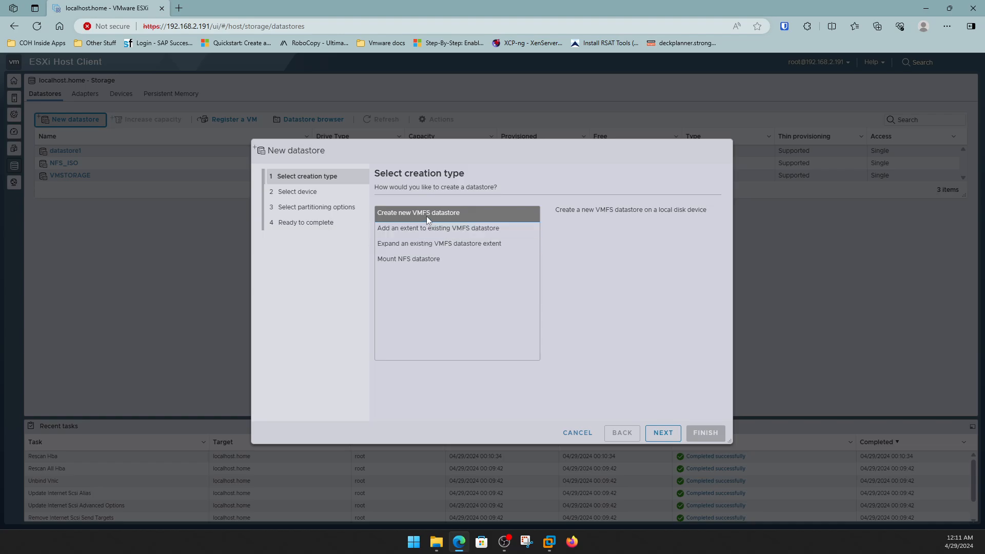
click(662, 434)
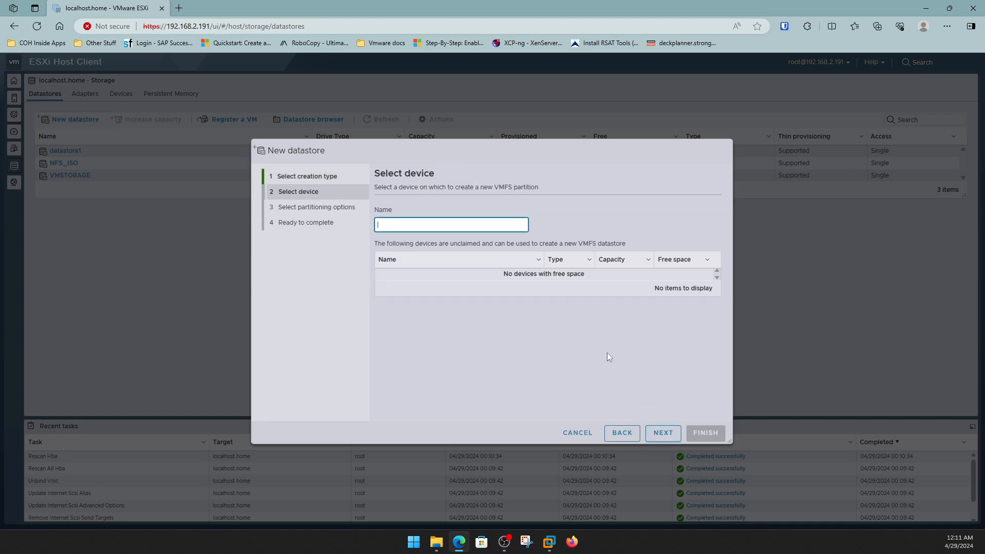
click(585, 435)
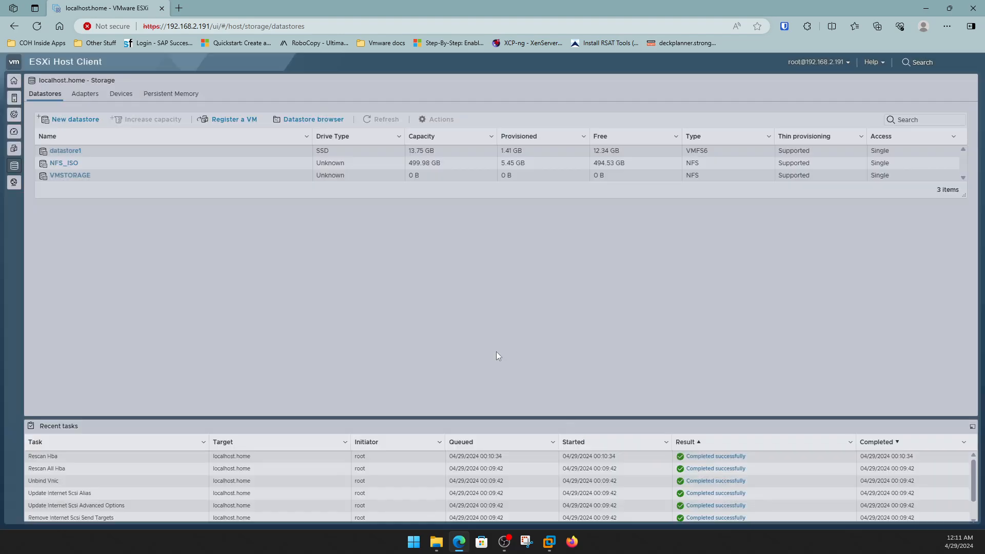
Open Networking > Management Network and view vmk0's details: 192.168.2.191 via DHCP, Management and vMotion enabled.
click(14, 81)
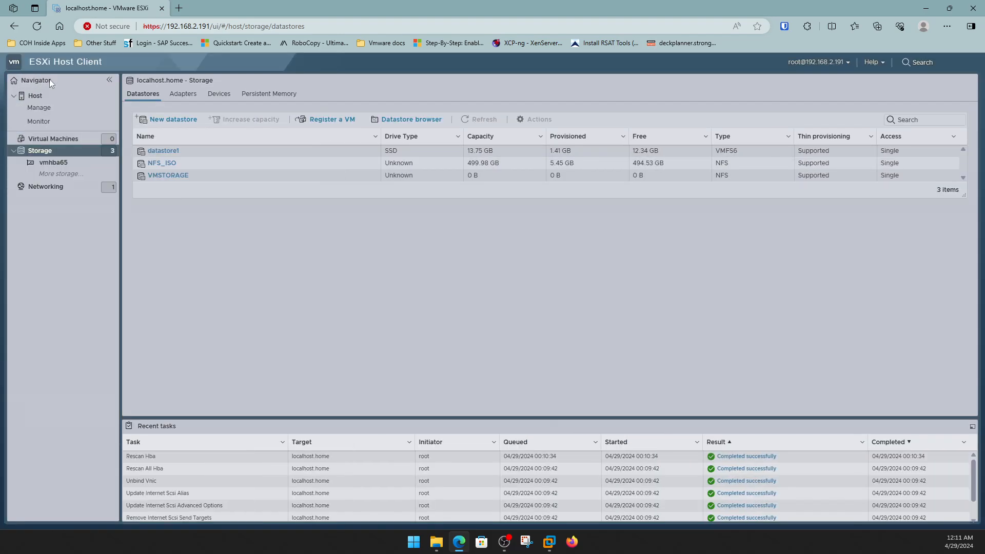
click(74, 188)
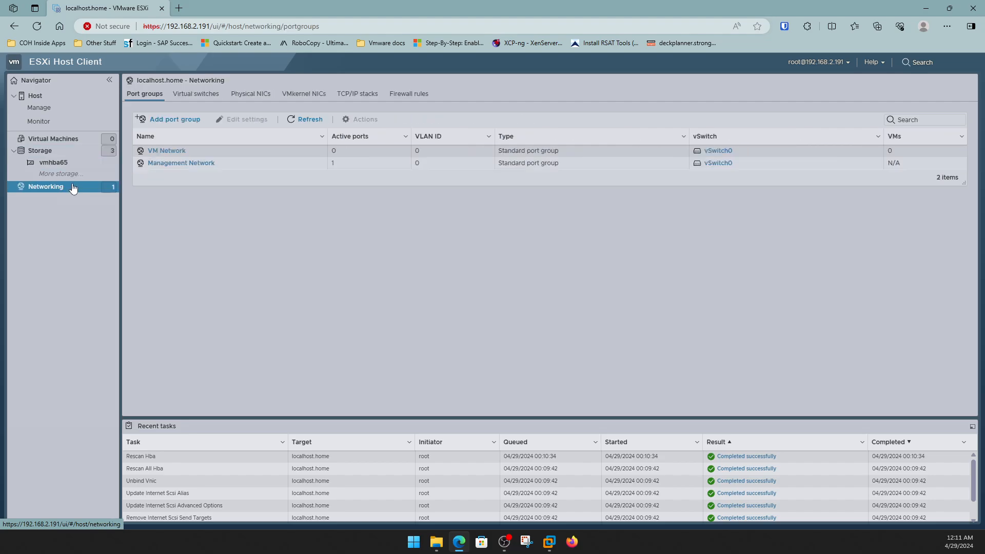
click(200, 164)
click(200, 163)
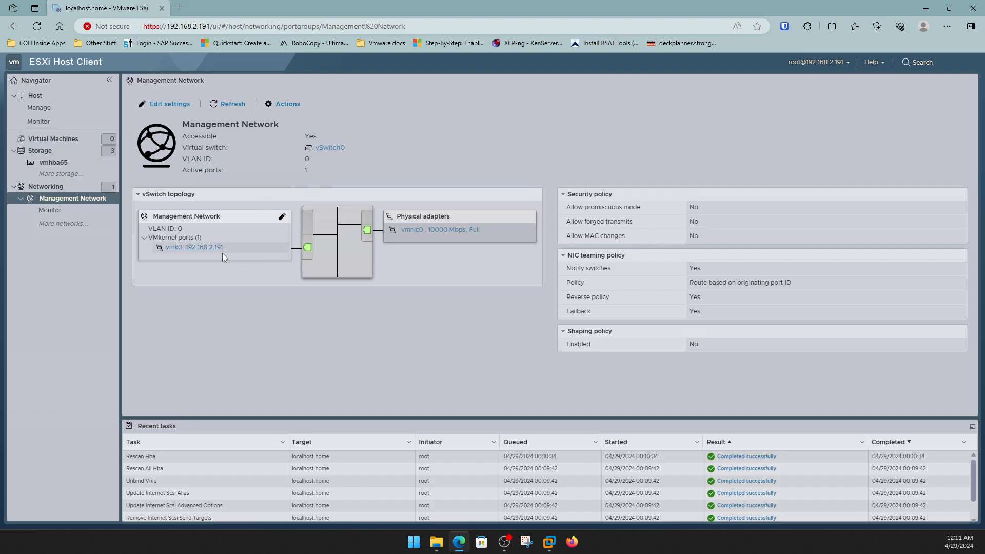
right_click(194, 251)
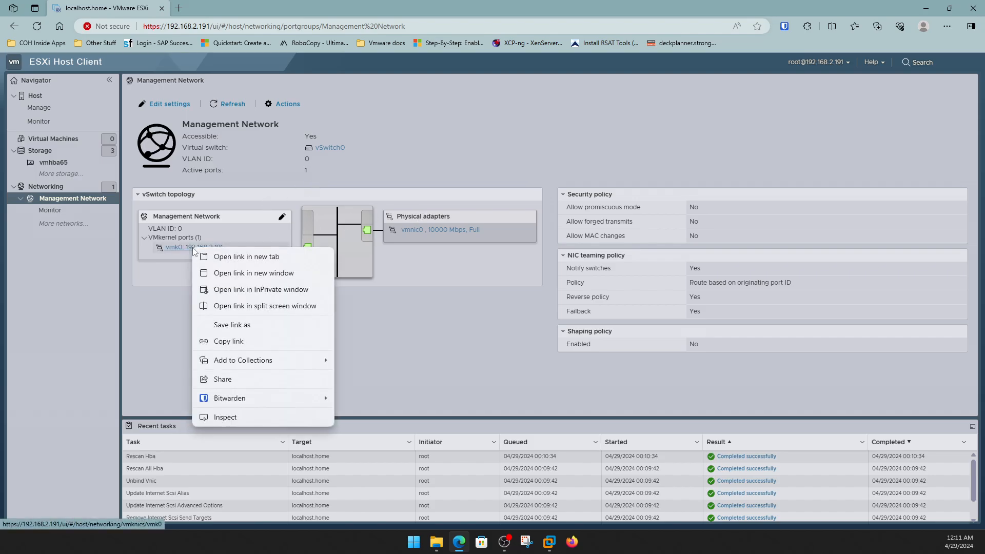
click(184, 248)
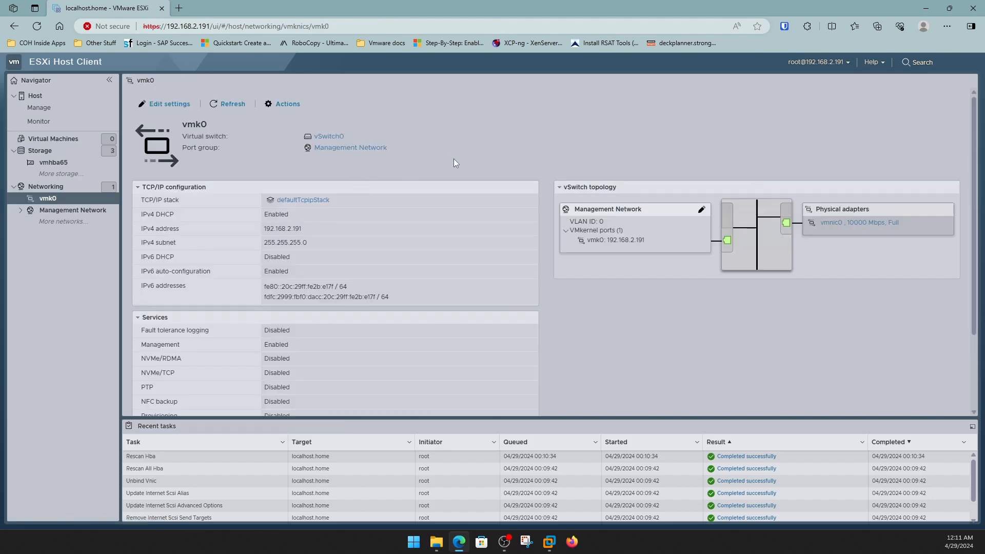
scroll(402, 268, down, 2)
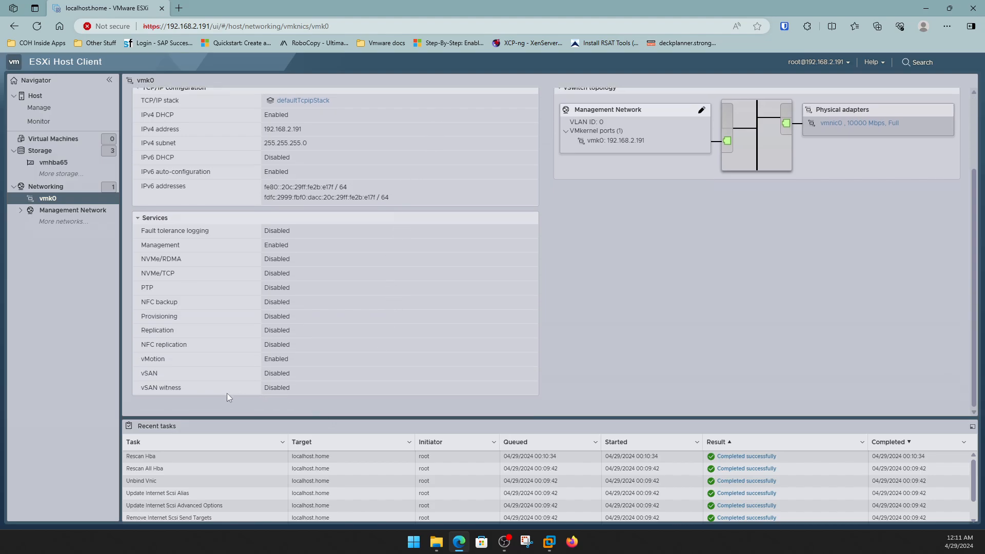
scroll(326, 277, up, 2)
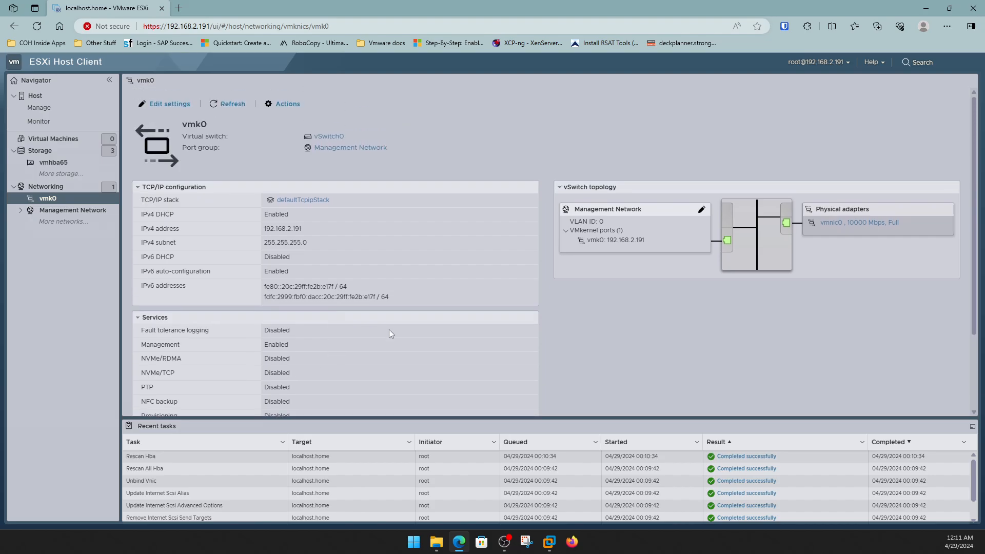
Open the Management Network port group's settings and close them without changes.
click(341, 148)
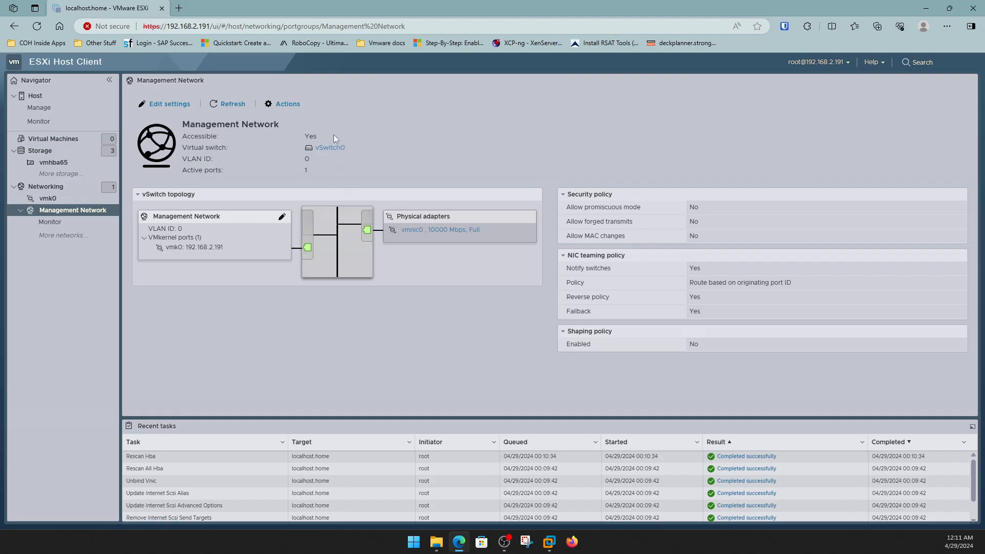
click(286, 105)
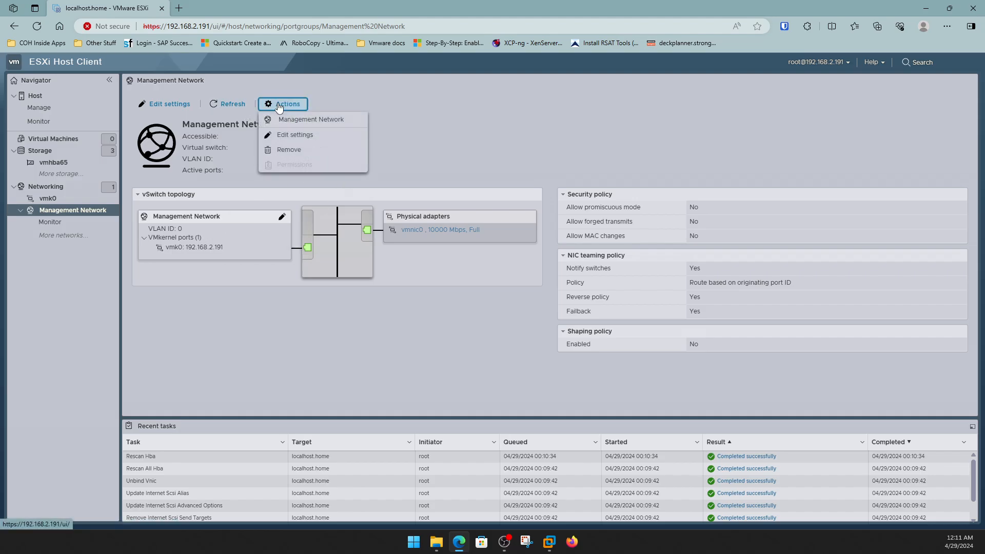
click(303, 135)
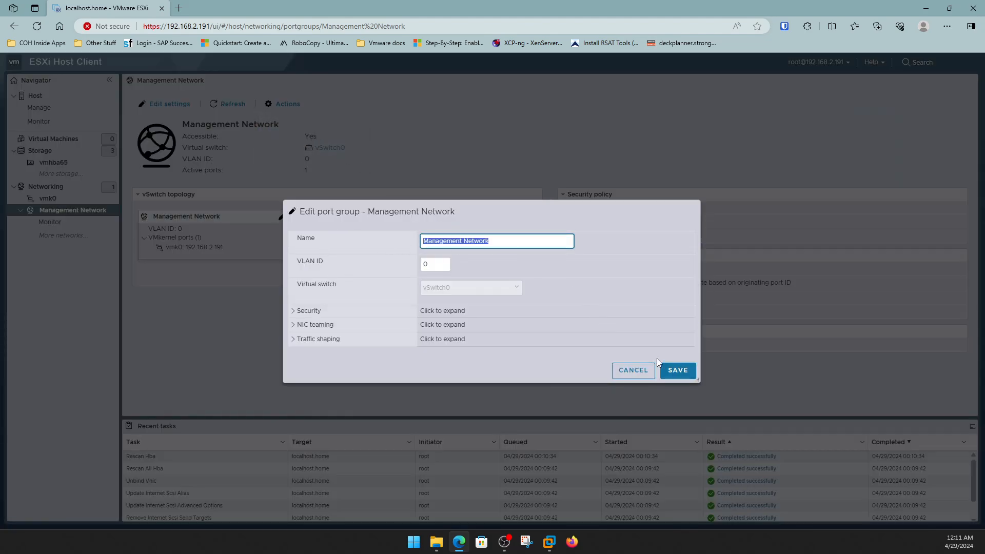
click(633, 370)
Open vmk0's settings, expand IPv4 to check DHCP, and cancel without changes.
click(195, 247)
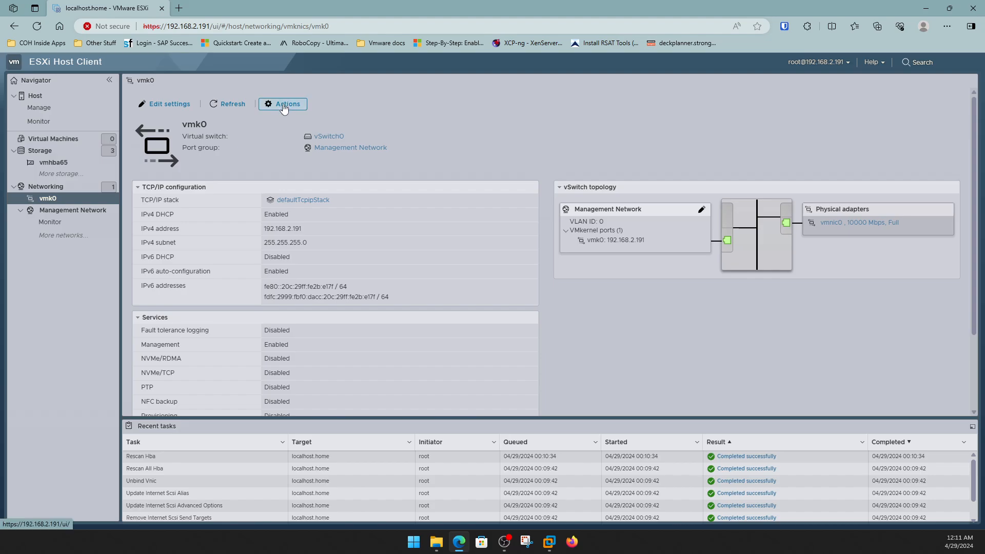
click(282, 104)
click(295, 135)
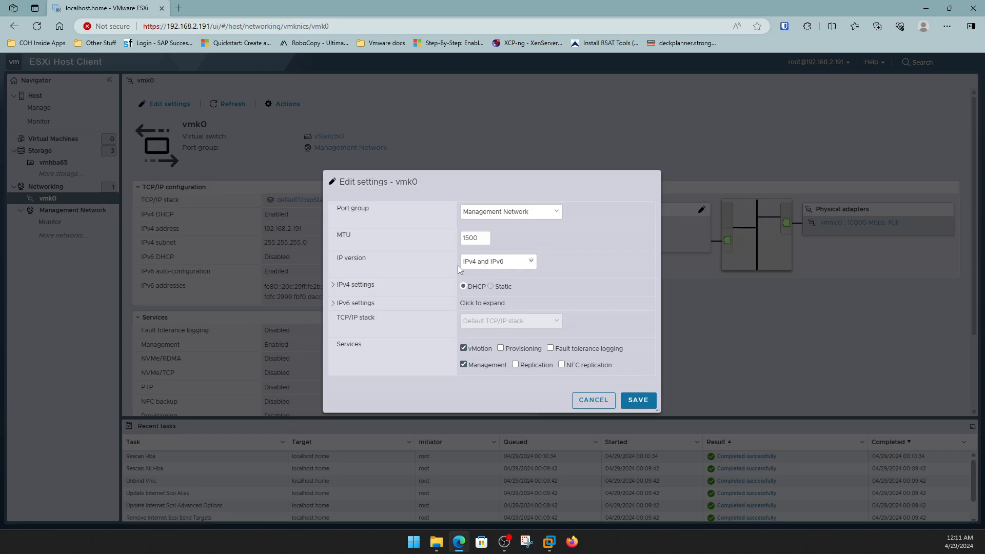
click(334, 285)
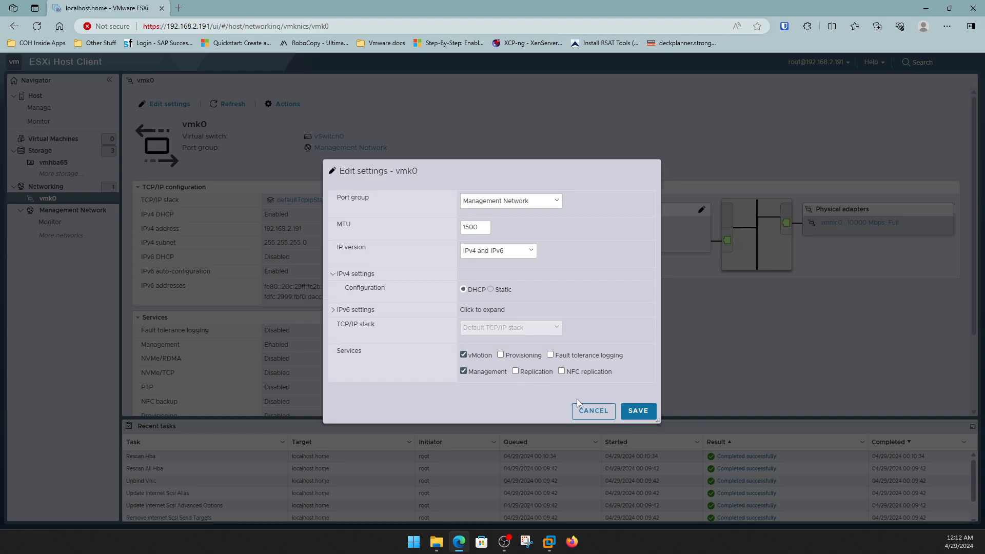
click(604, 412)
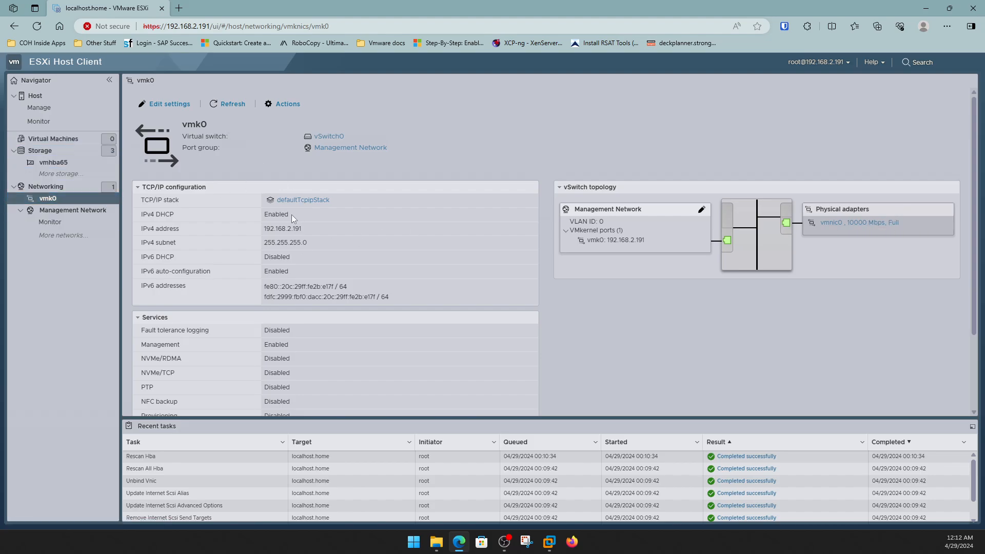
Bring VMware Workstation to the front and switch to the SRV1-DC1 console.
double_click(258, 8)
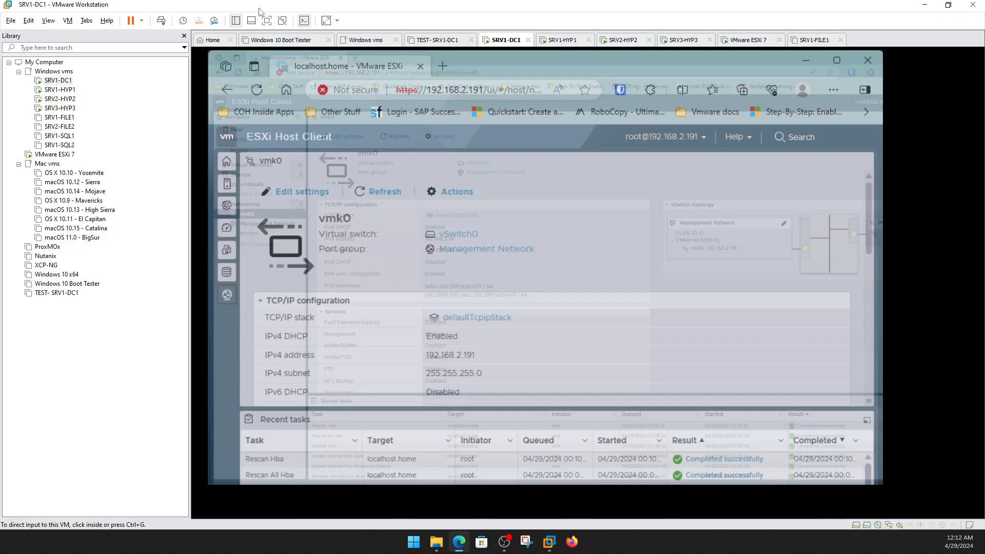
click(62, 75)
click(61, 81)
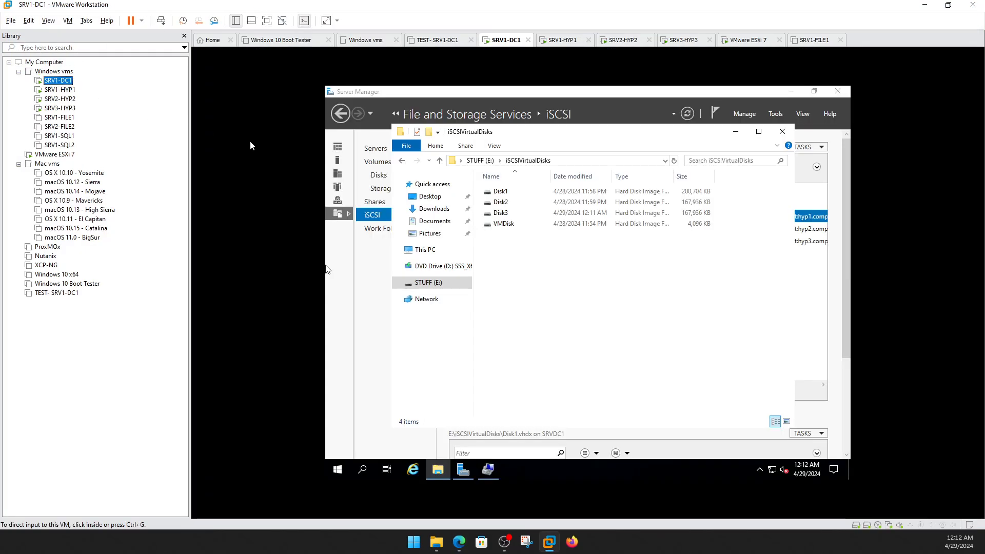
From a command prompt, ping 192.168.2.191 to confirm replies, then close the prompt.
right_click(339, 470)
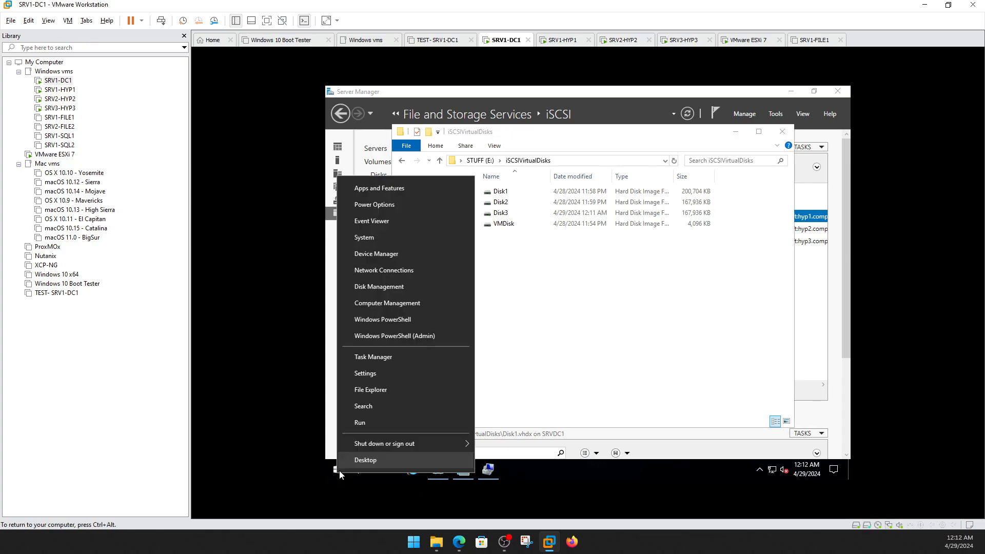
click(353, 427)
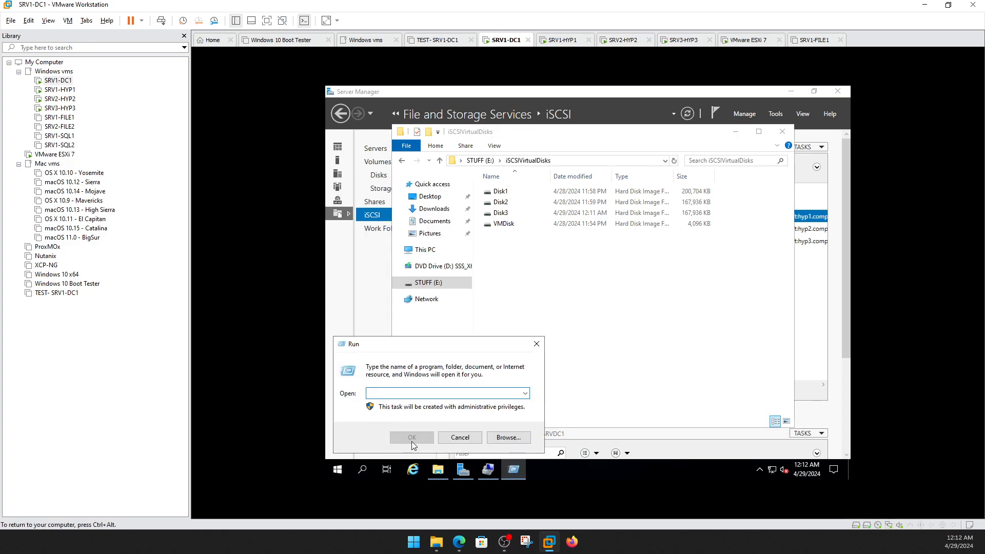
text(cmd)
key(Return)
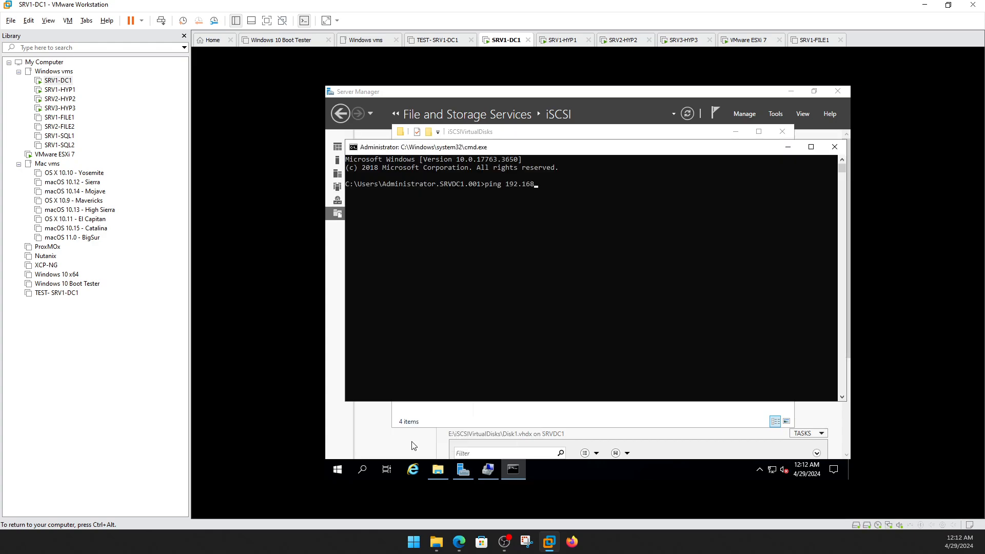
text(ping 192.168.2.191)
key(Return)
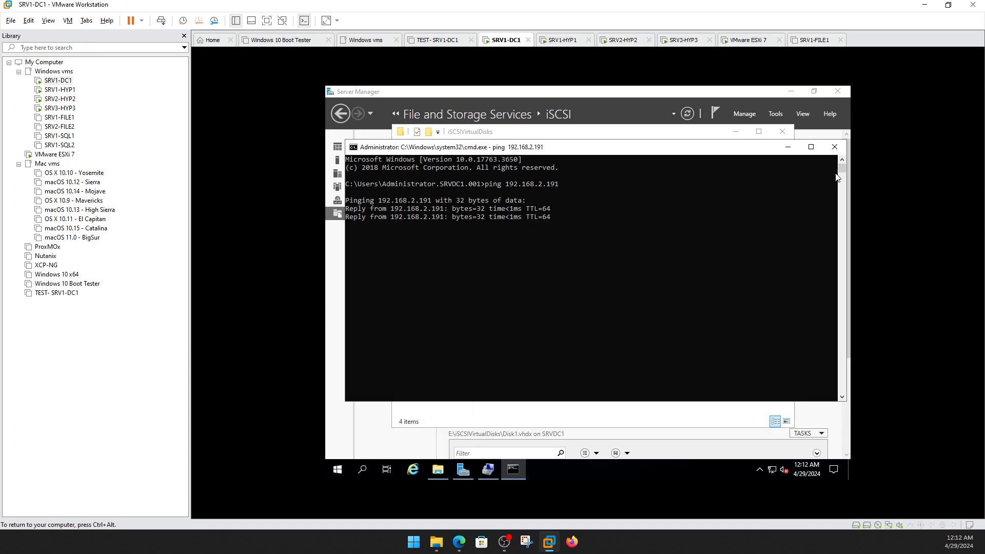
click(835, 147)
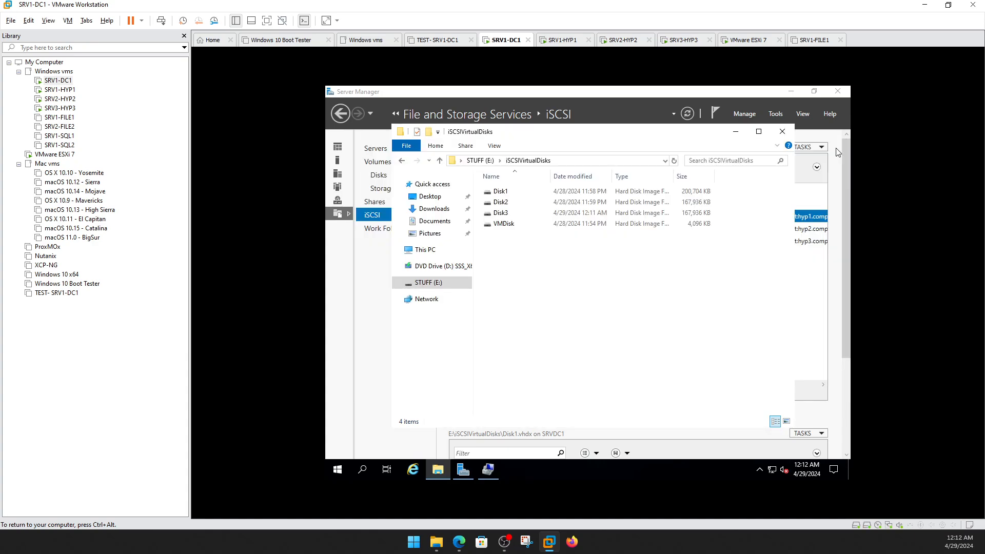
Close the iSCSIVirtualDisks folder, then review the VMDisk.vhdx properties and cancel without changes.
click(782, 134)
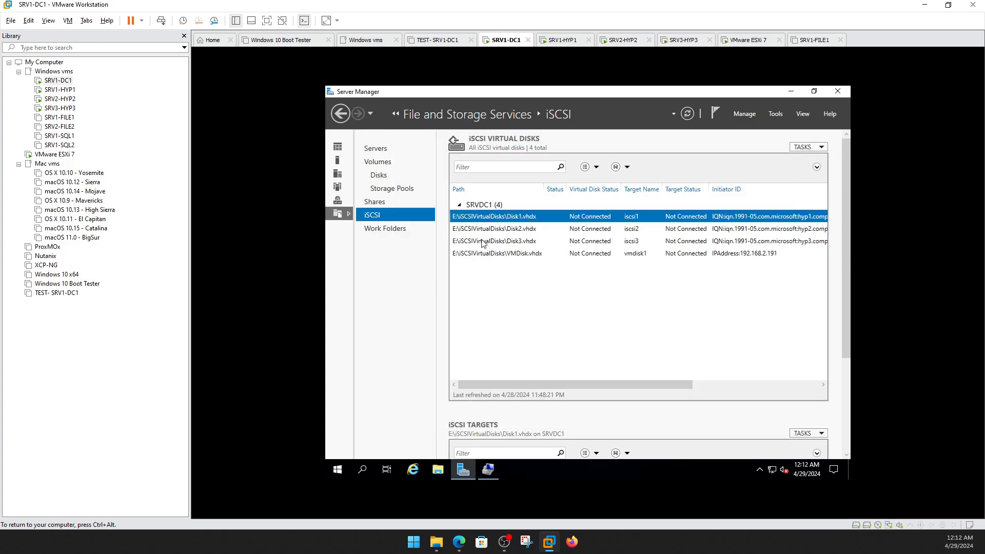
click(522, 257)
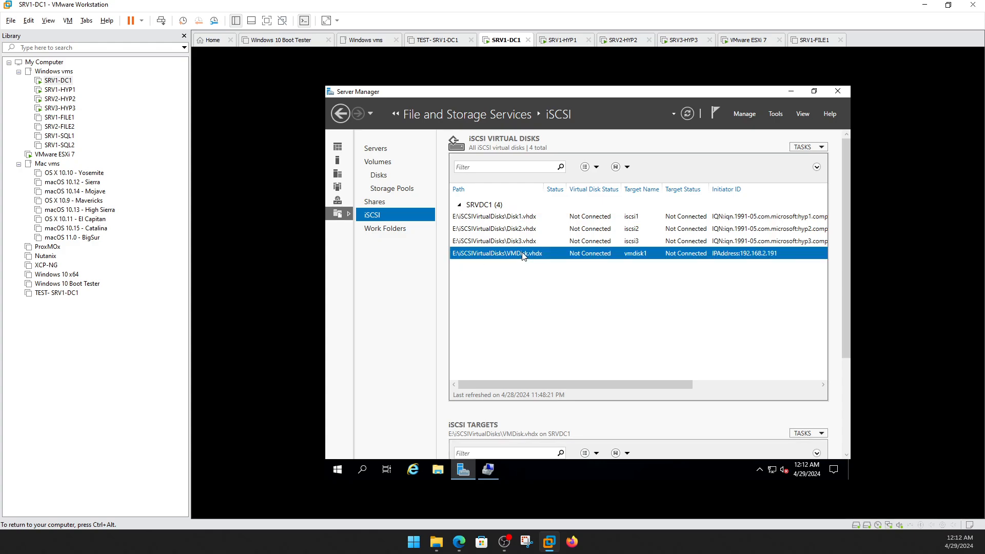
right_click(523, 257)
click(557, 310)
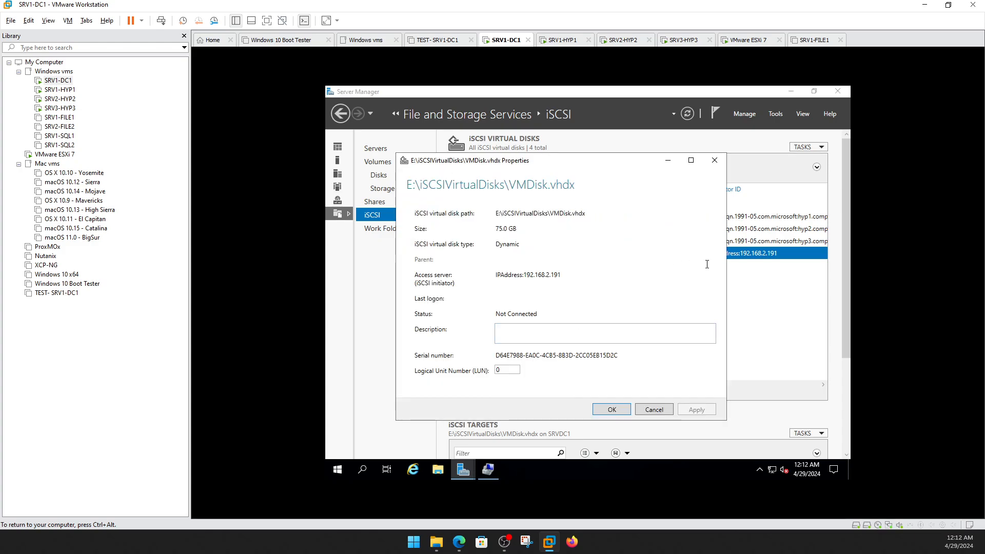
double_click(530, 272)
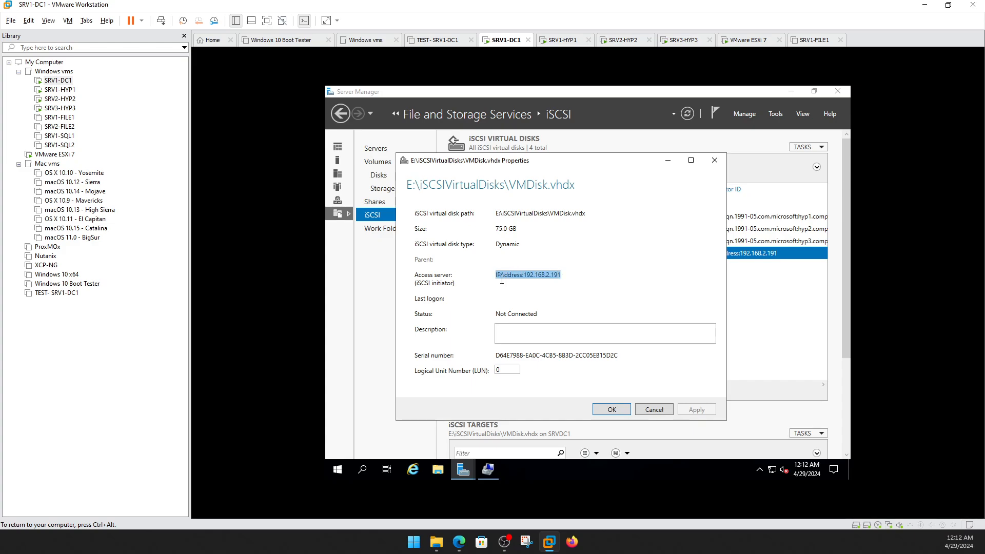
click(650, 411)
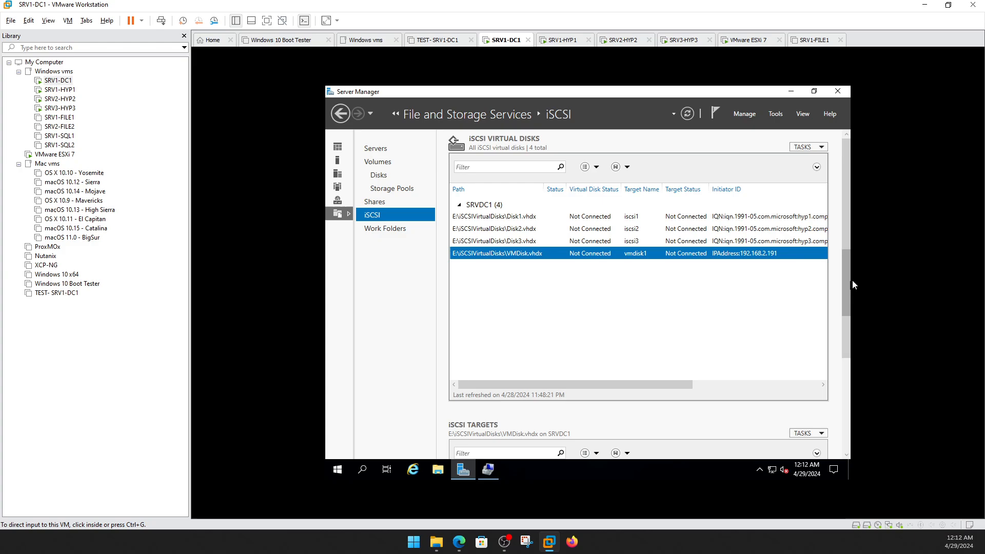
Check the vmdisk1 target's Initiators, Security and Connections settings, then return to the ESXi Host Client.
drag(846, 278, 850, 393)
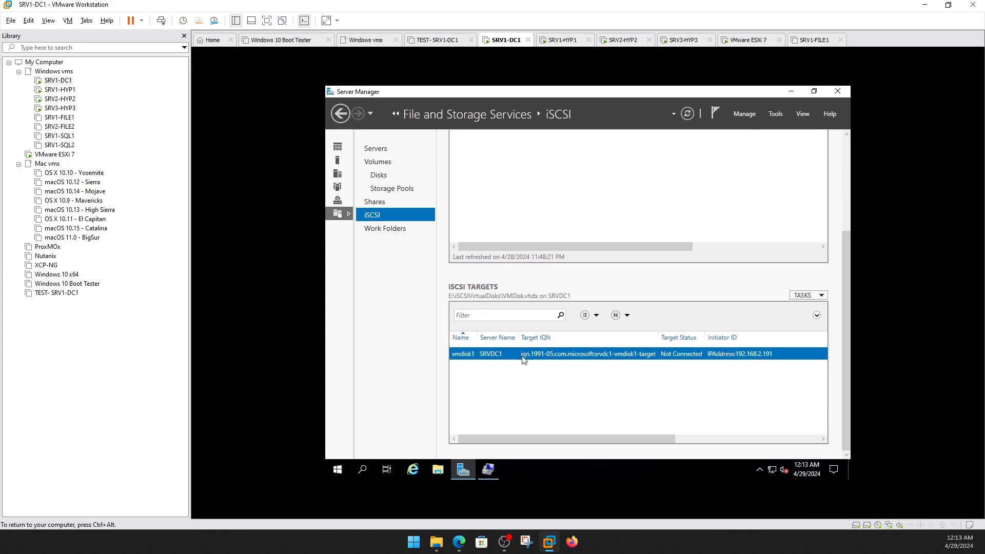
right_click(467, 358)
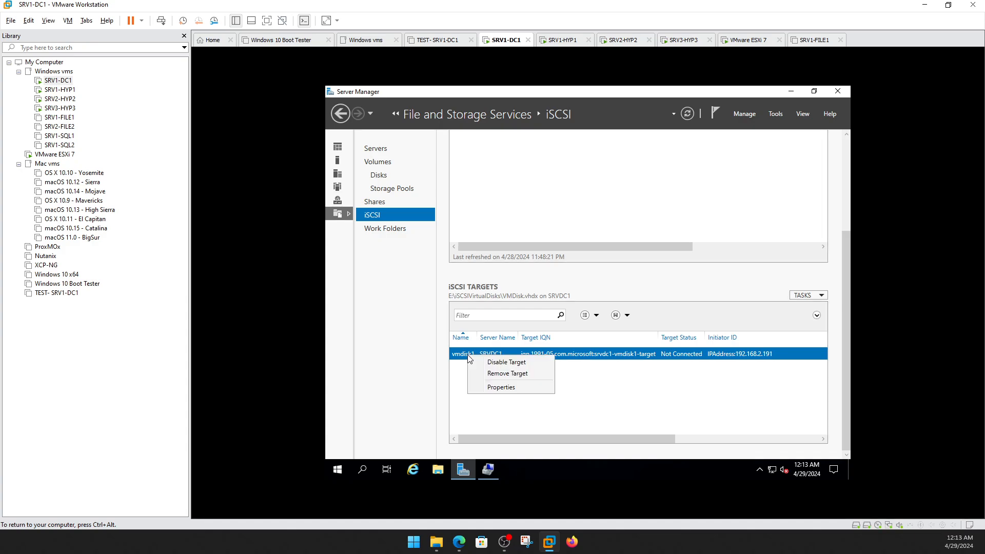
click(507, 388)
click(451, 242)
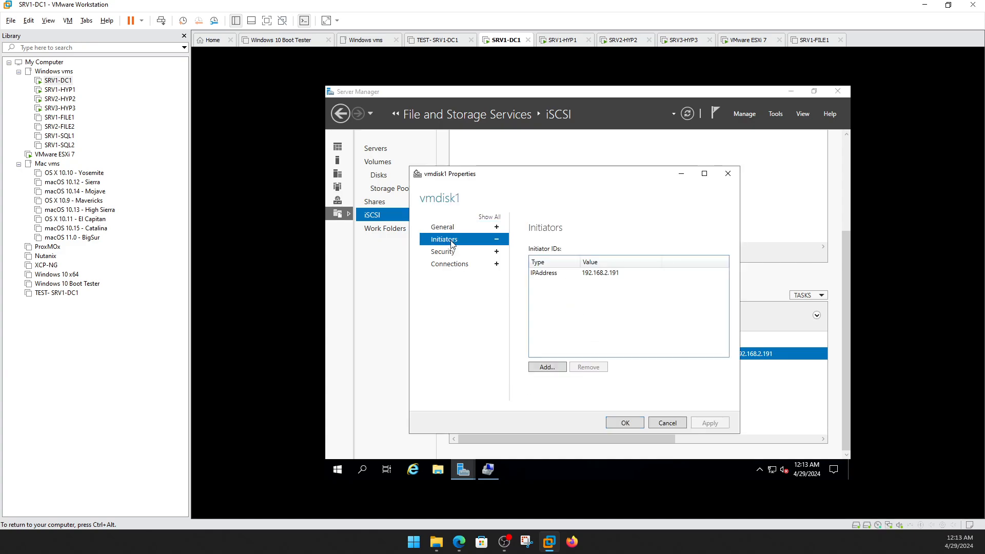
click(449, 258)
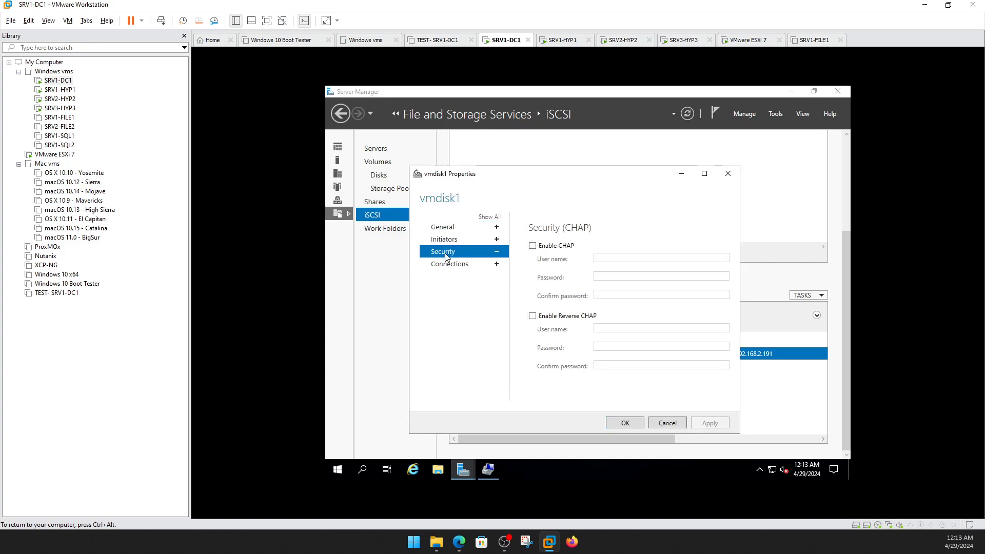
click(444, 241)
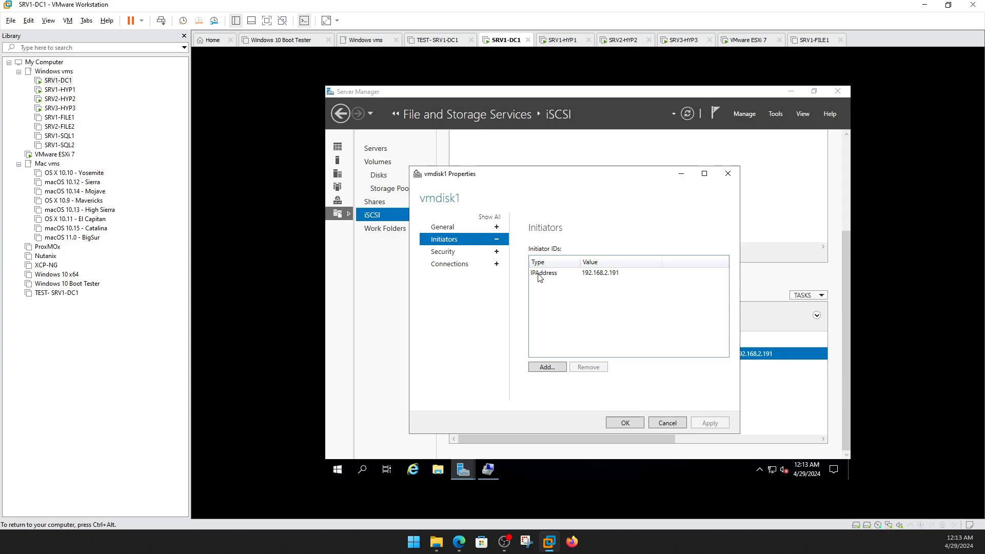
click(437, 254)
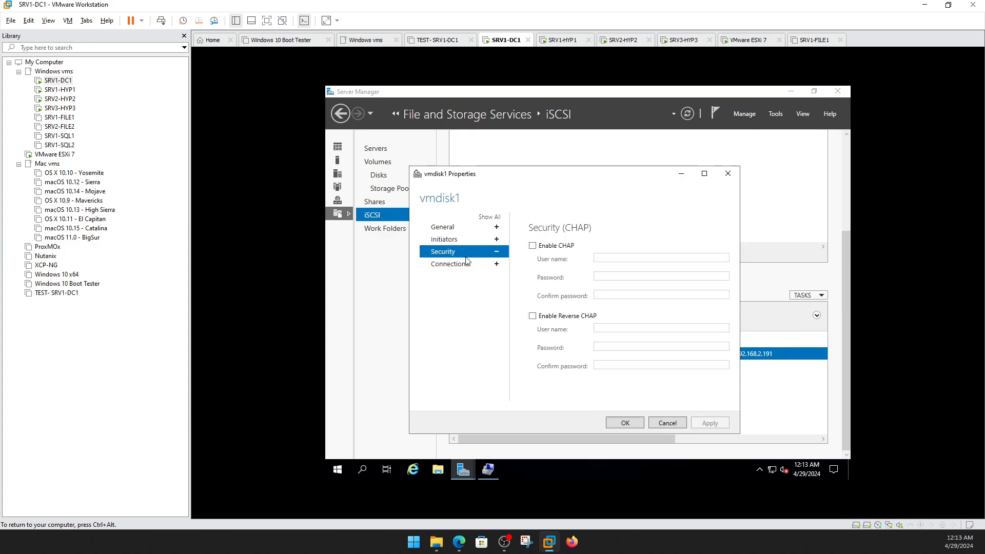
click(467, 265)
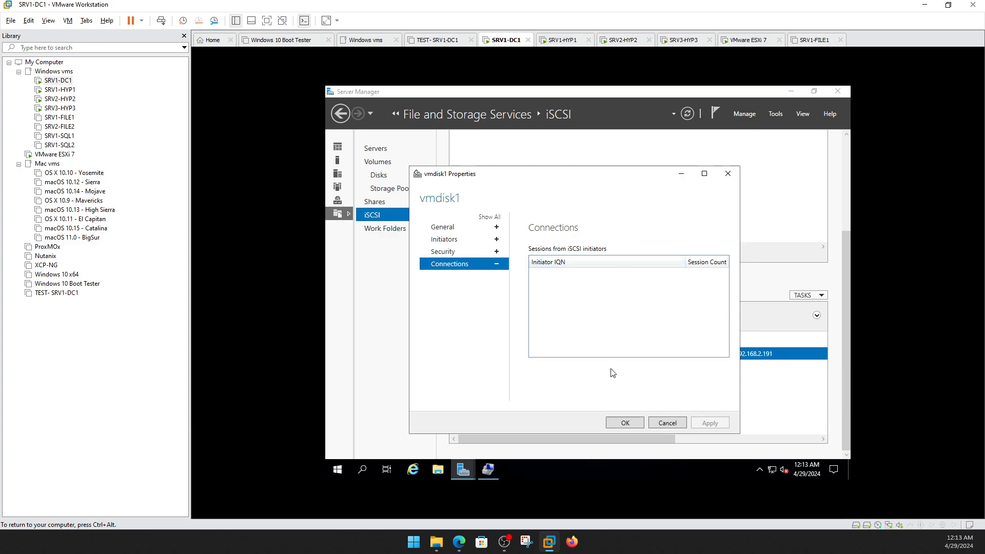
click(628, 423)
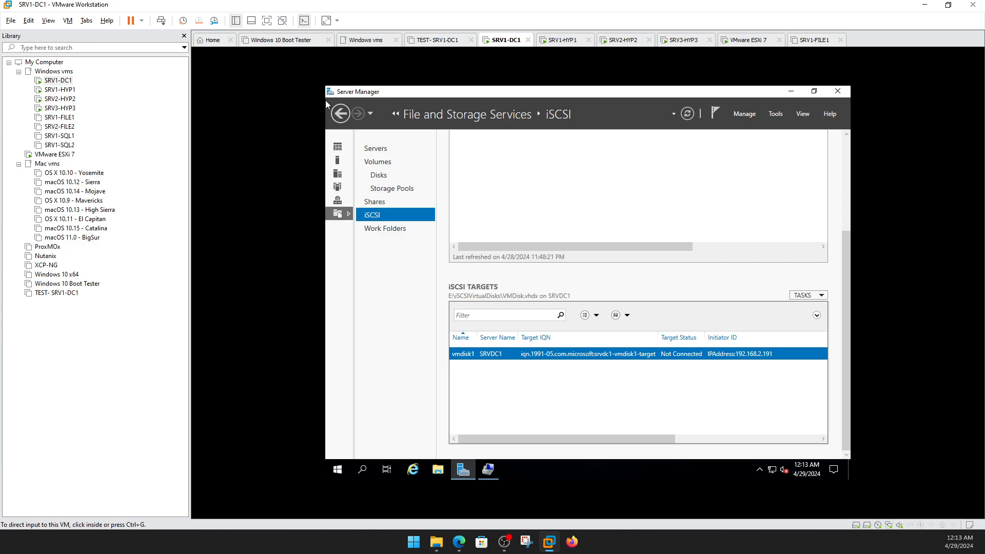
key(alt+Tab)
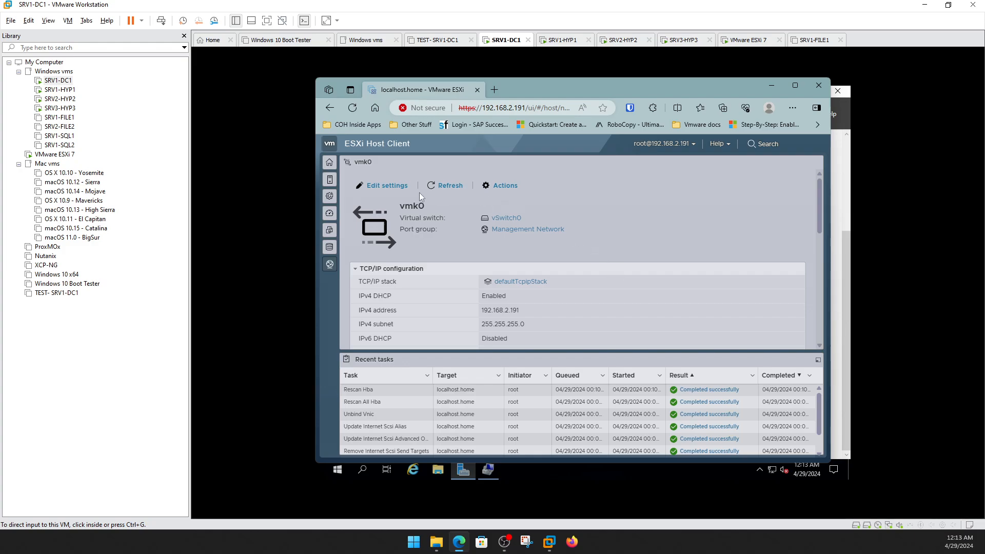
Go to Storage > Adapters and bring up the Software iSCSI configuration.
click(332, 162)
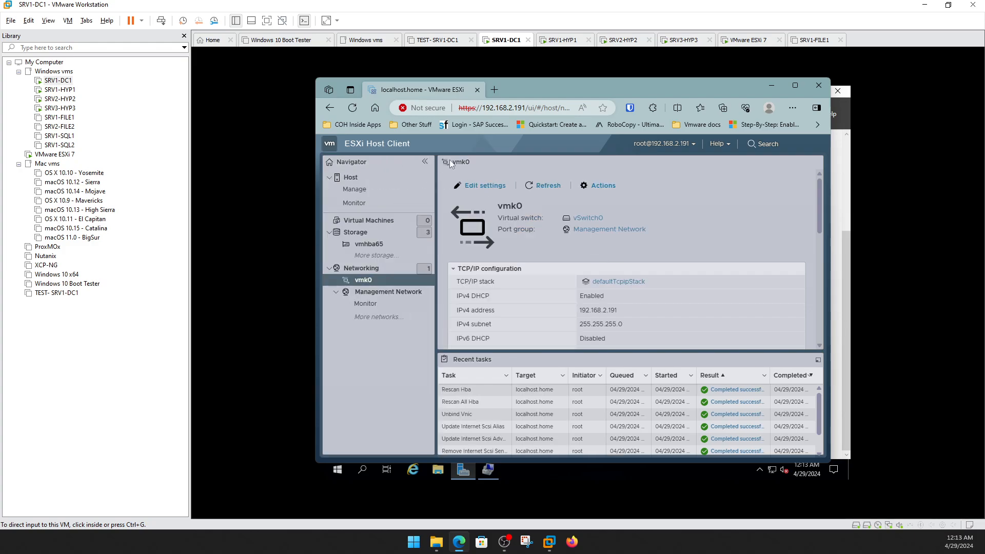
click(380, 233)
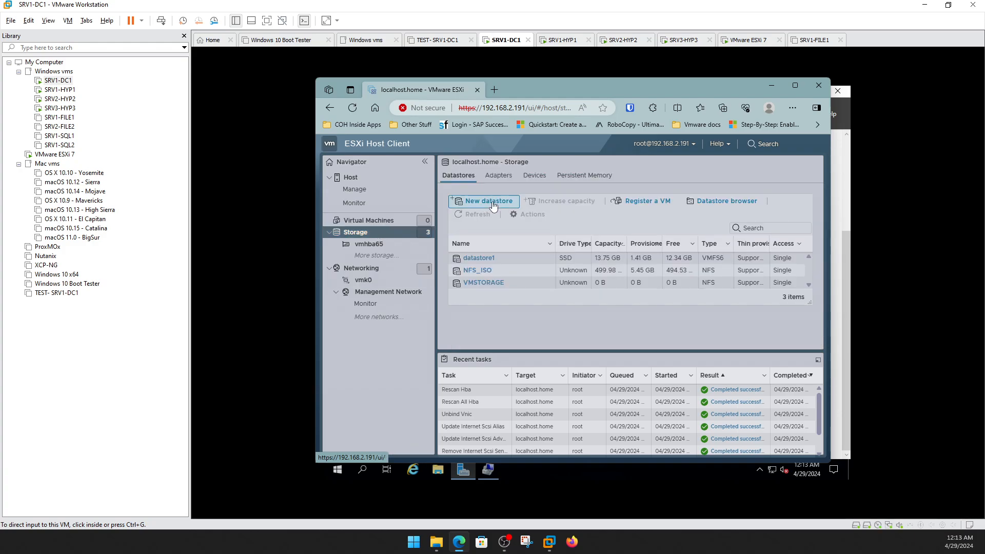
click(505, 177)
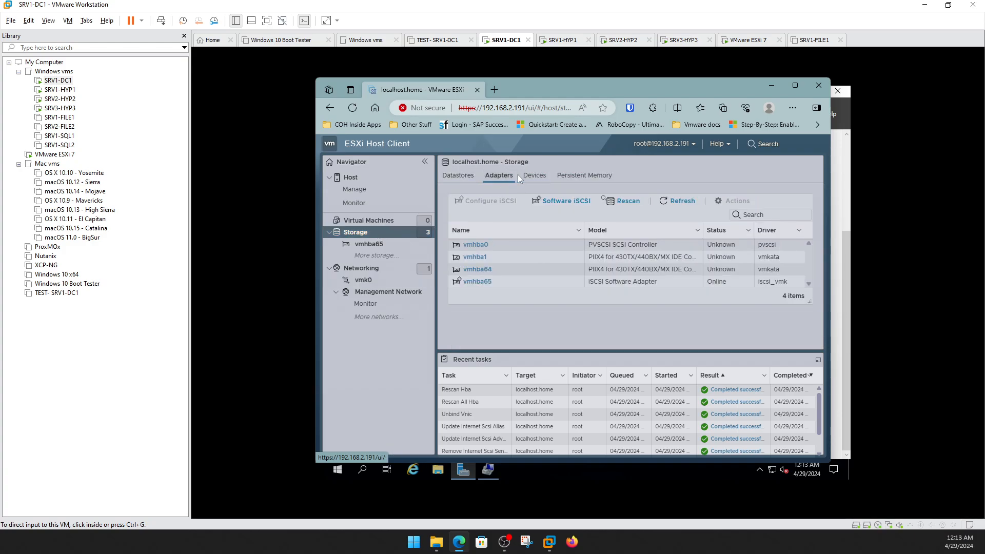
click(565, 199)
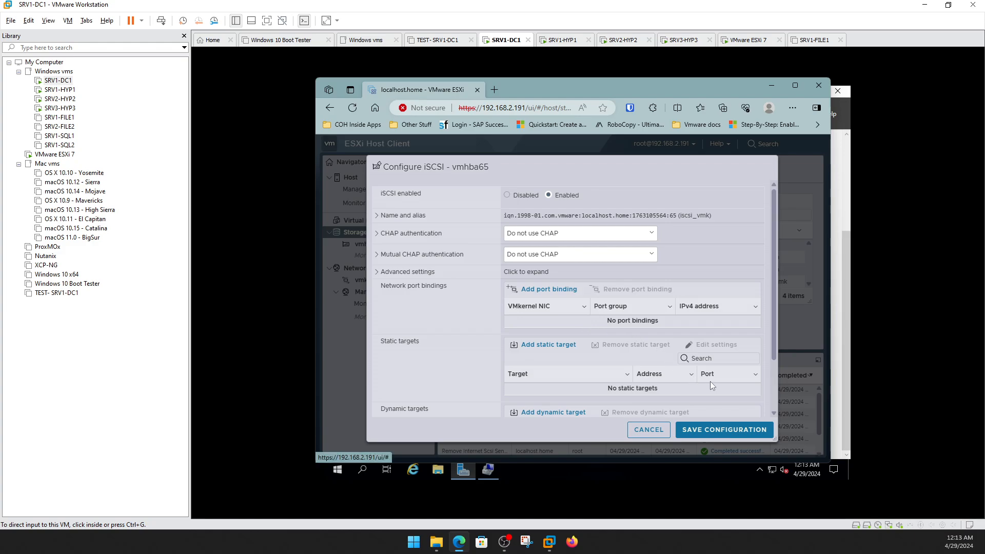
drag(774, 288, 783, 365)
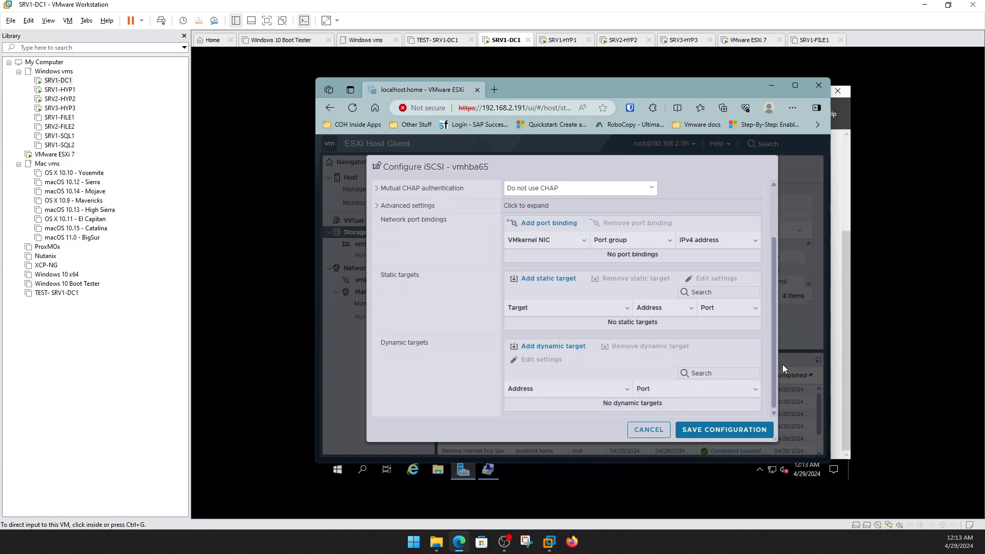
Bind vmk0 to vmhba65, add dynamic target 192.168.2.191 port 3260, and save.
click(549, 223)
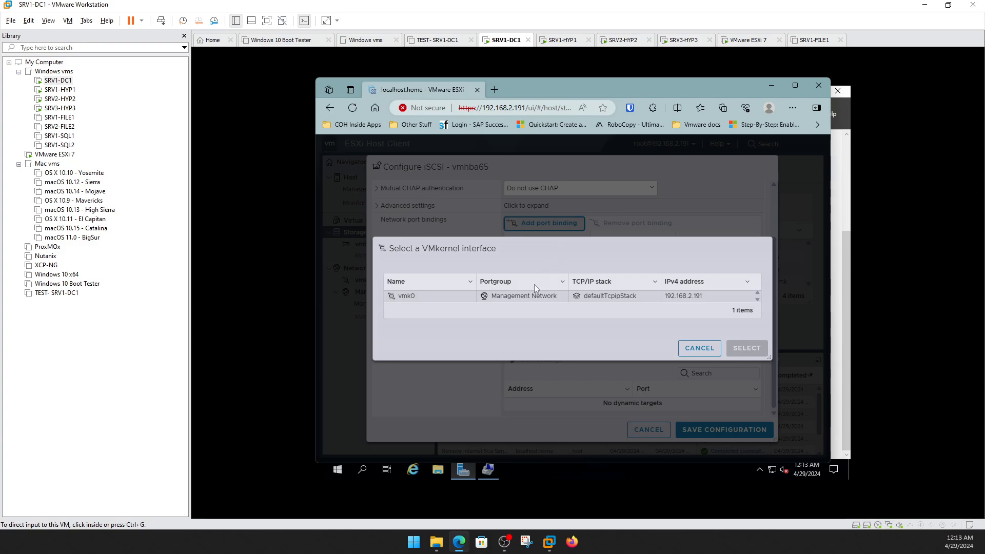
double_click(636, 299)
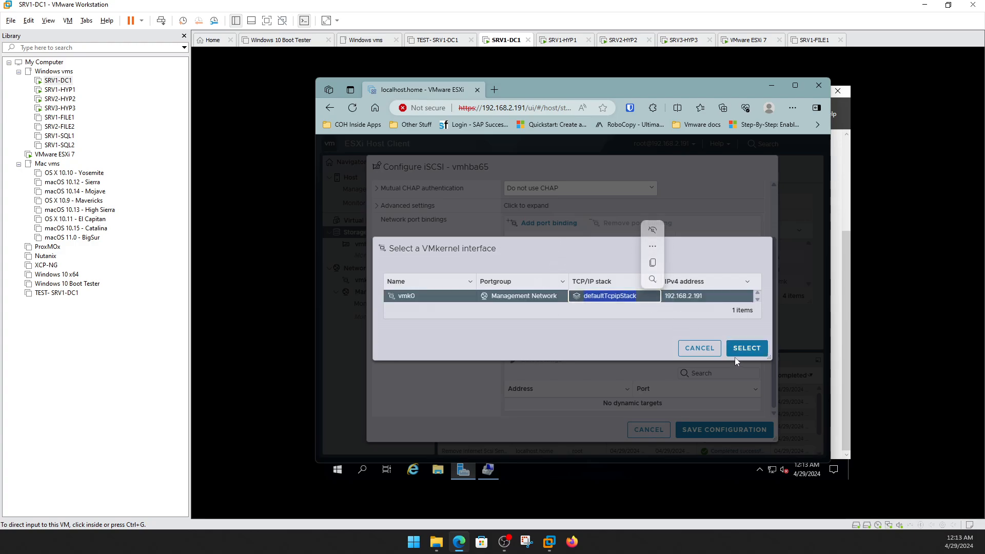
click(744, 352)
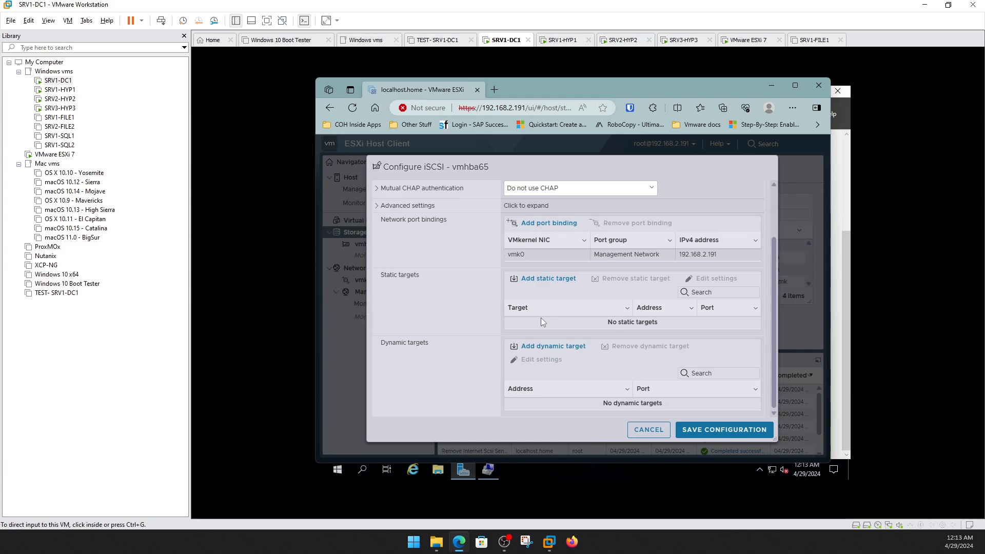
click(549, 347)
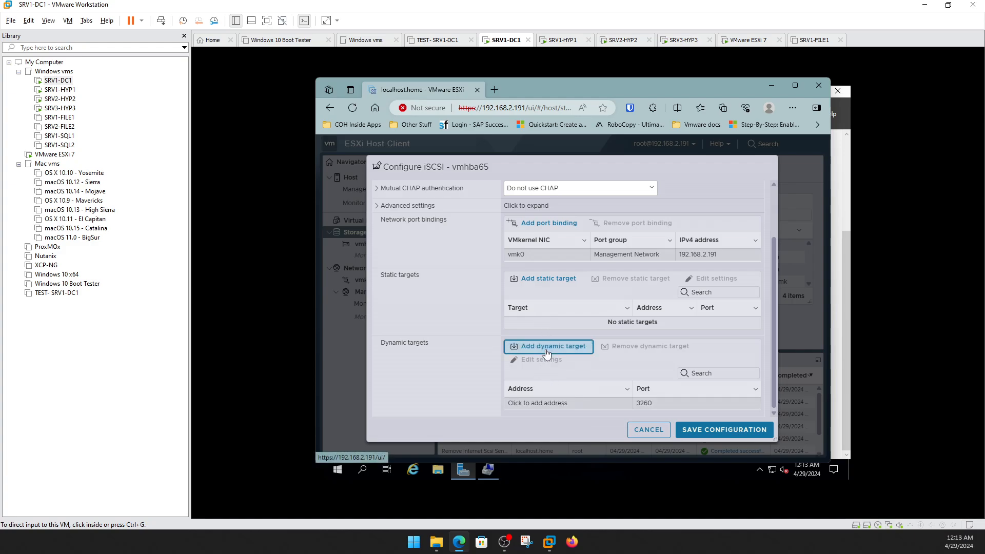
click(549, 403)
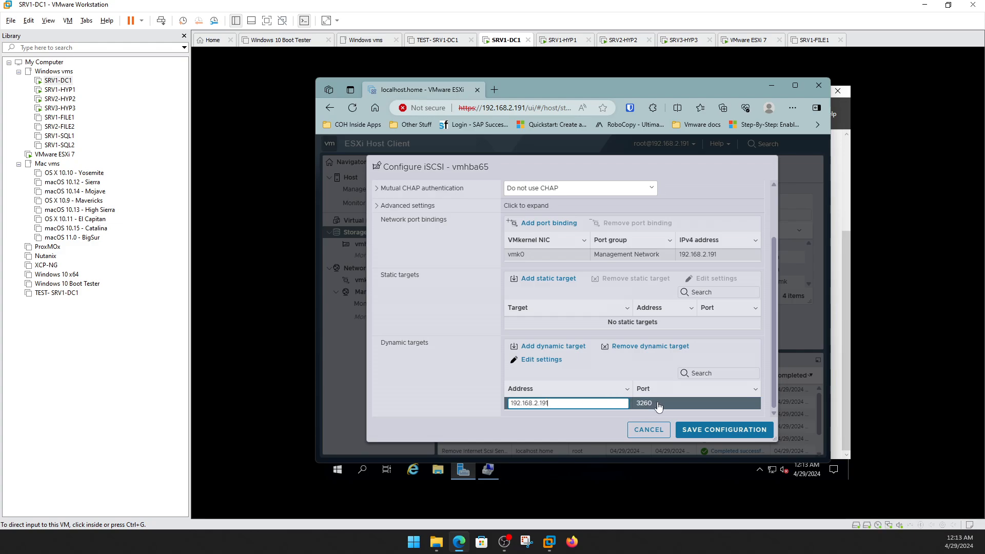
click(698, 429)
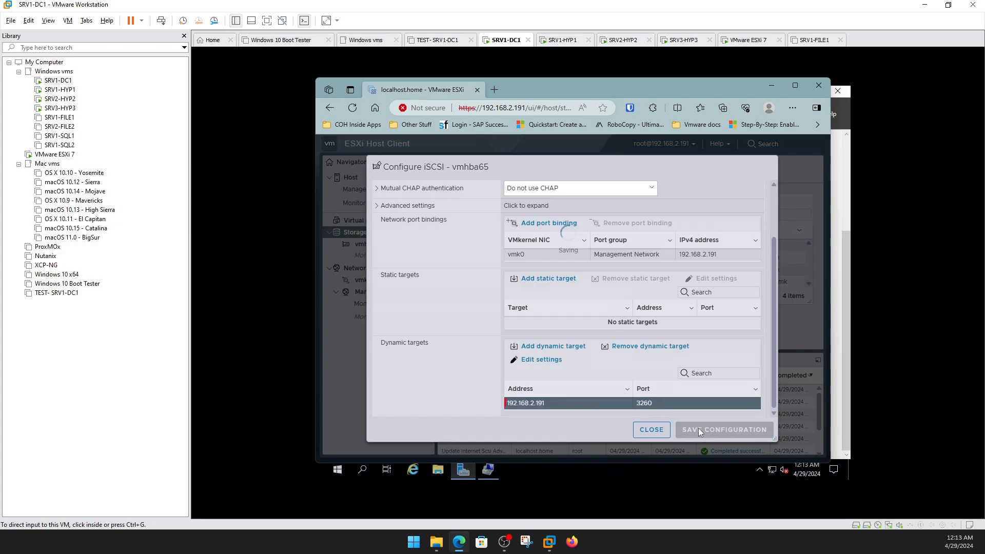
click(572, 201)
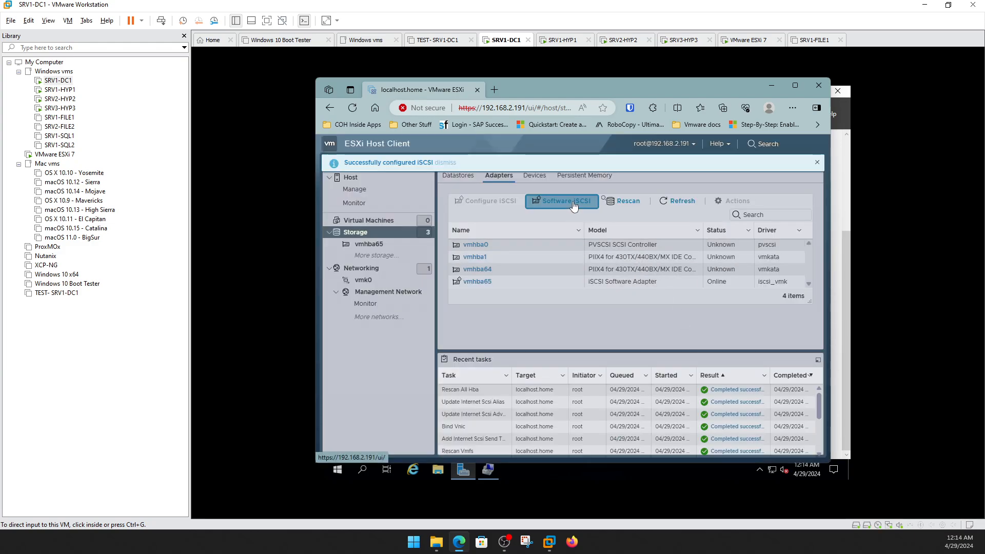
Save the iSCSI configuration again, then rescan storage devices and adapters.
scroll(682, 310, down, 2)
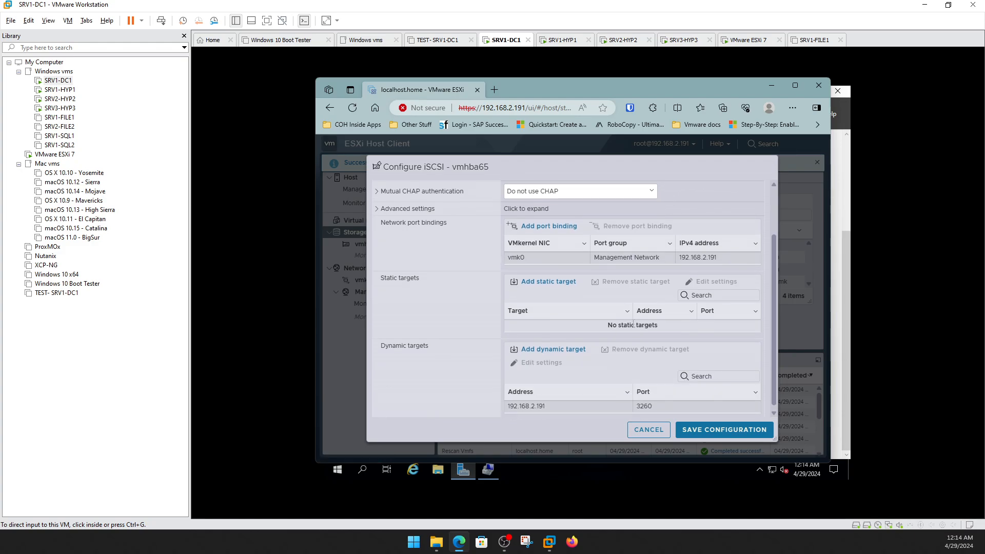
click(700, 434)
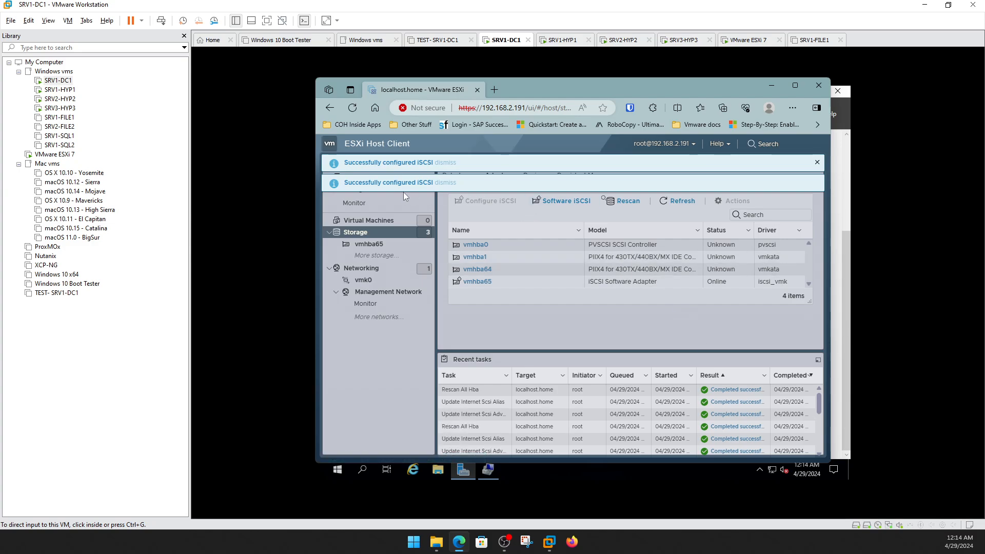
click(817, 162)
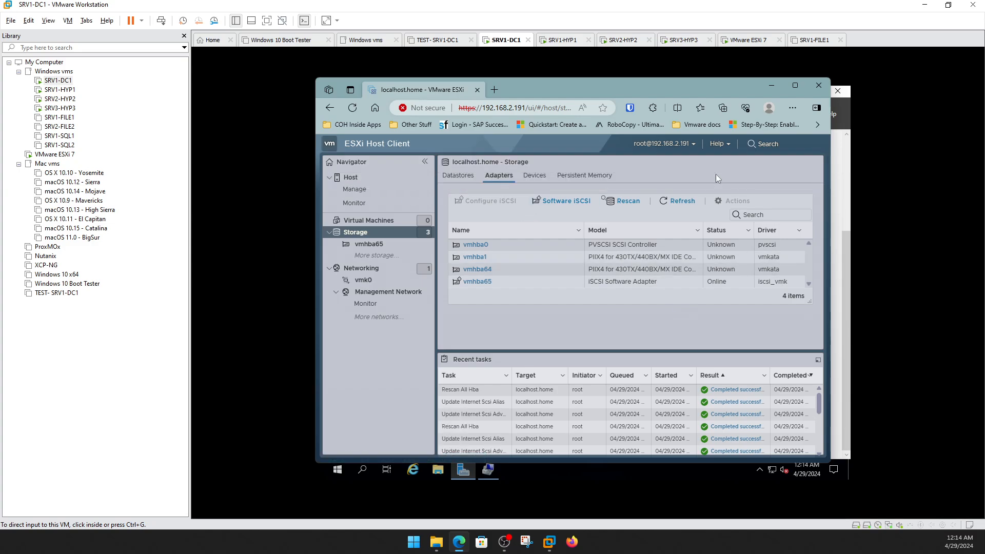
click(528, 171)
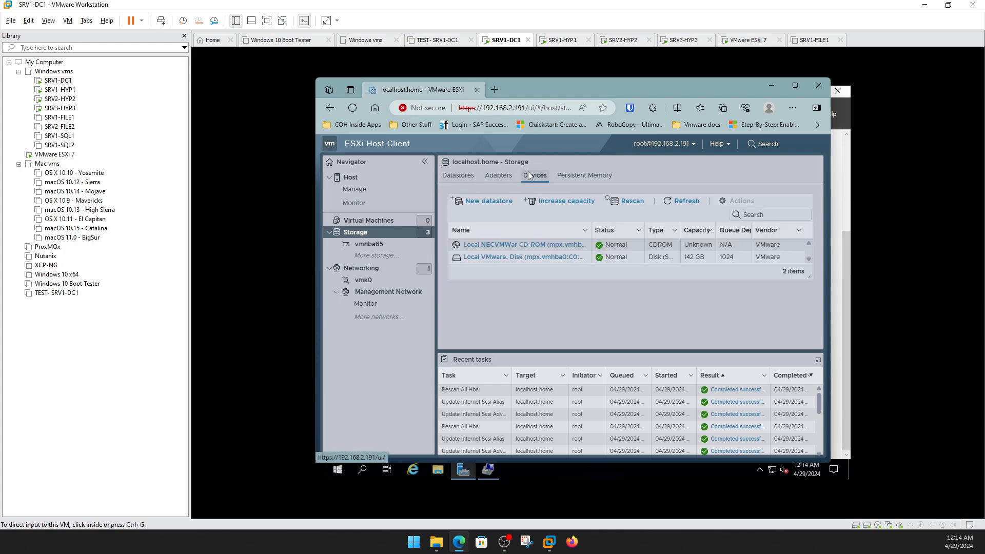
click(626, 202)
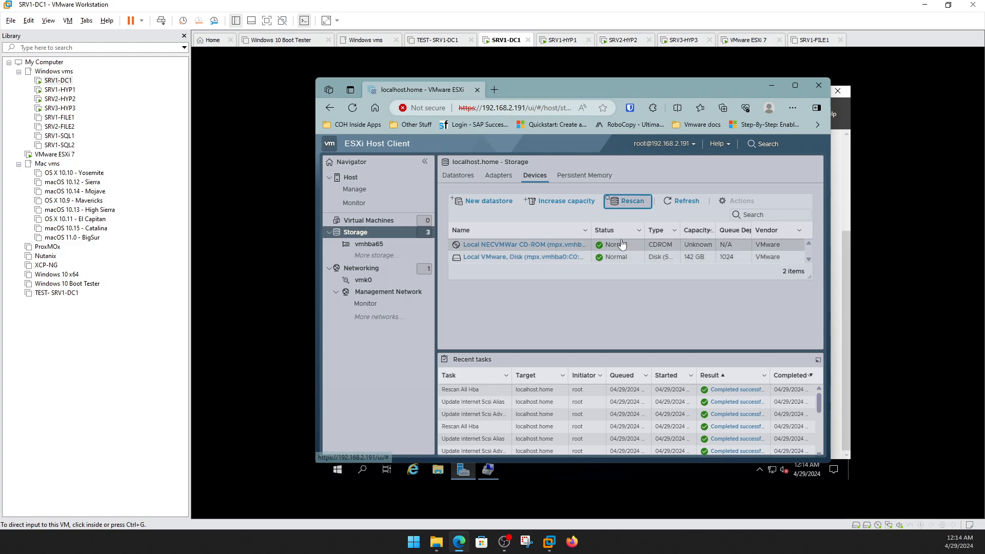
click(495, 175)
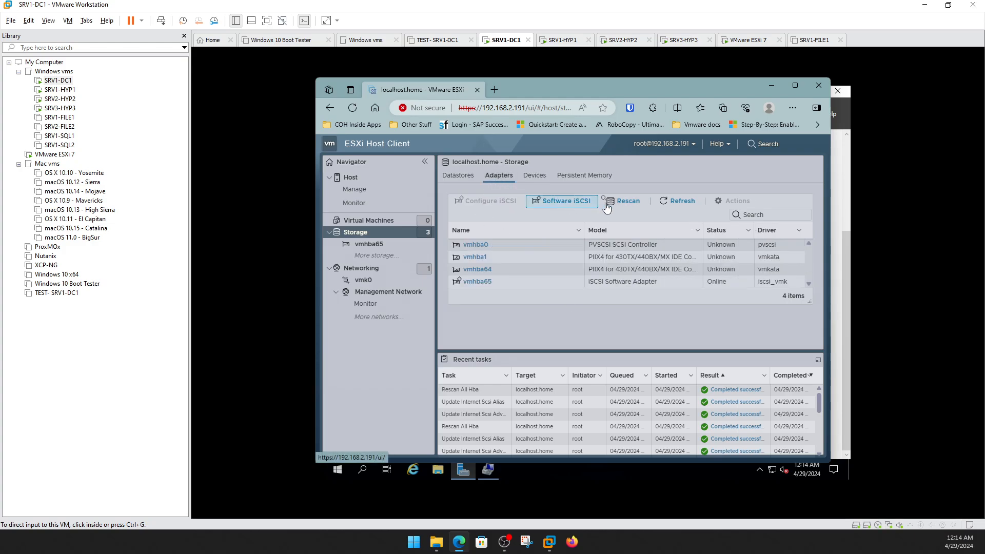
click(623, 202)
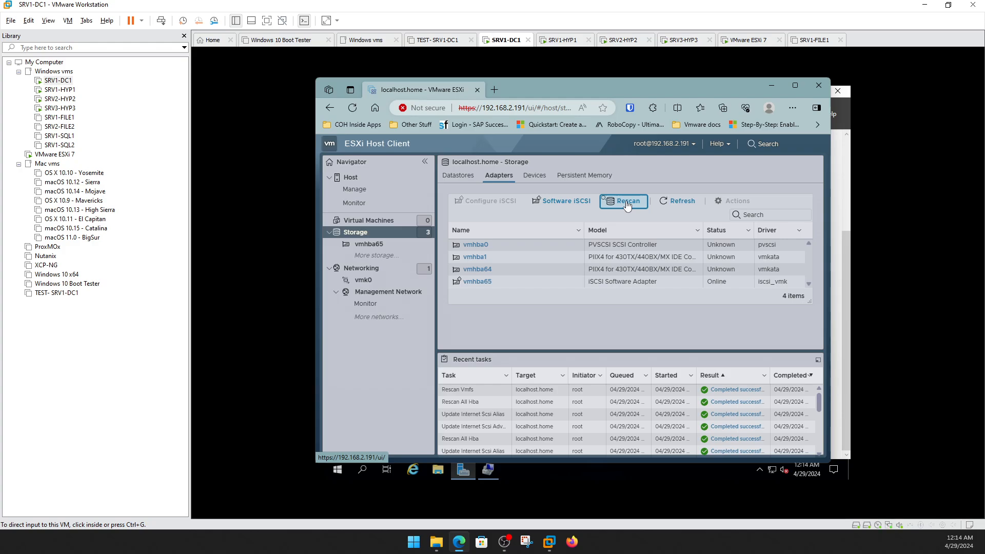
click(539, 176)
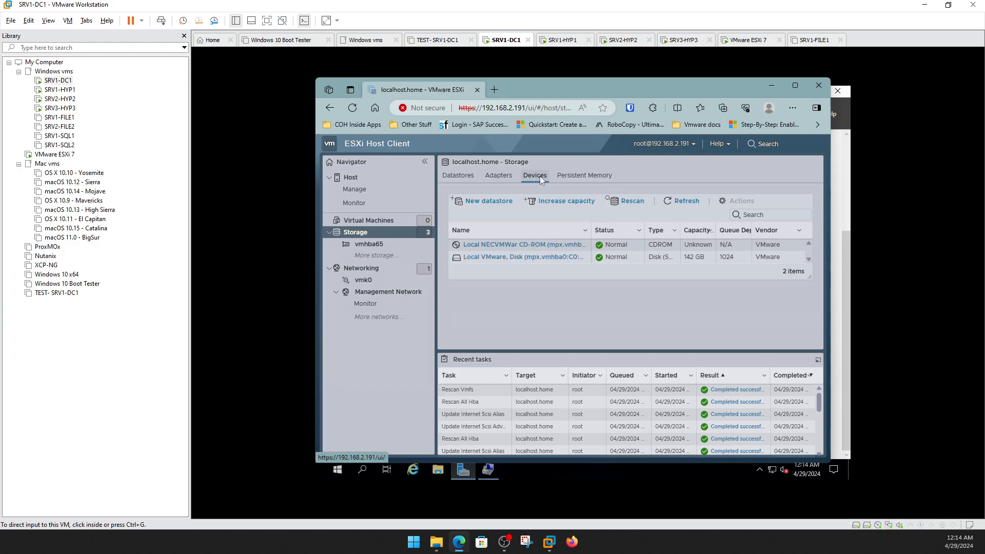
click(678, 203)
click(505, 178)
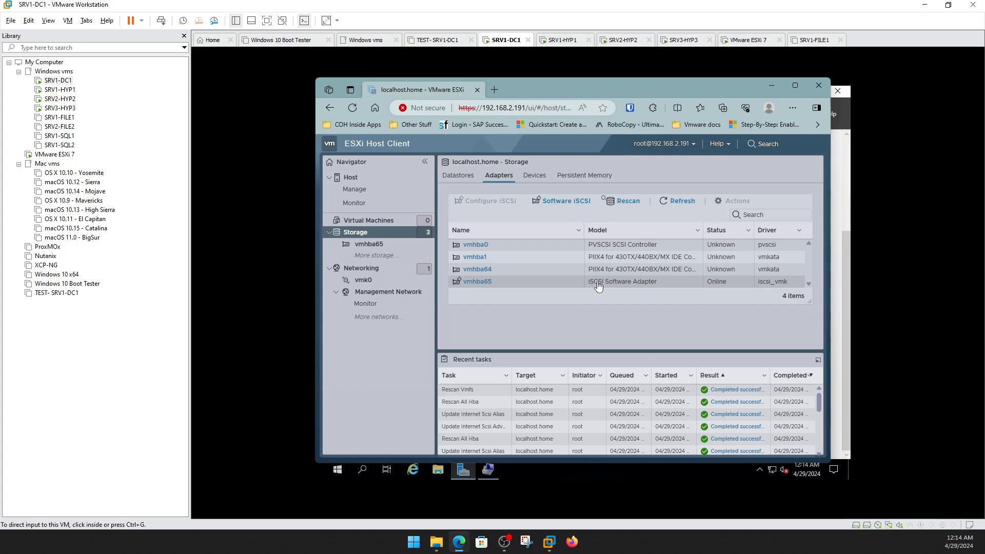
Try the New datastore wizard, but cancel since no iSCSI device is offered.
click(457, 176)
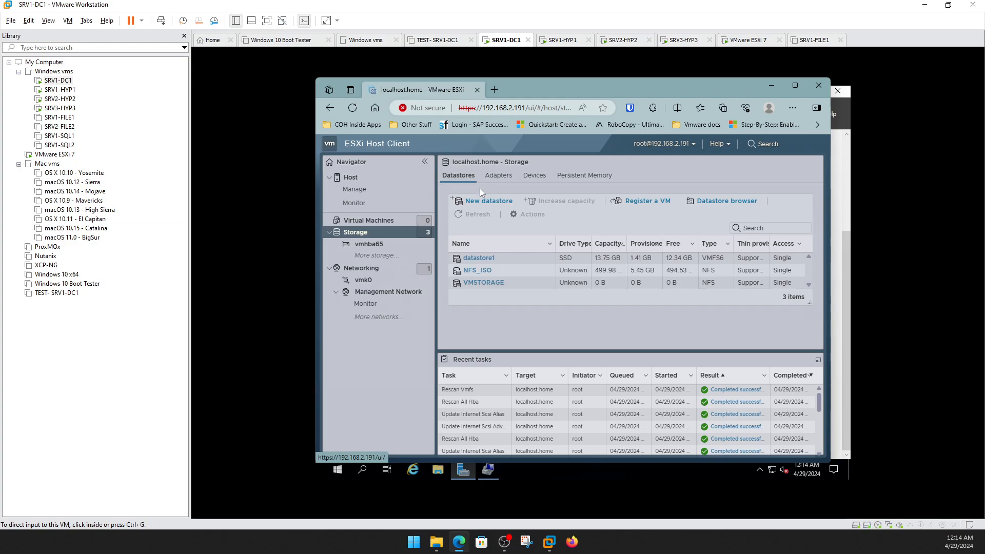
click(485, 201)
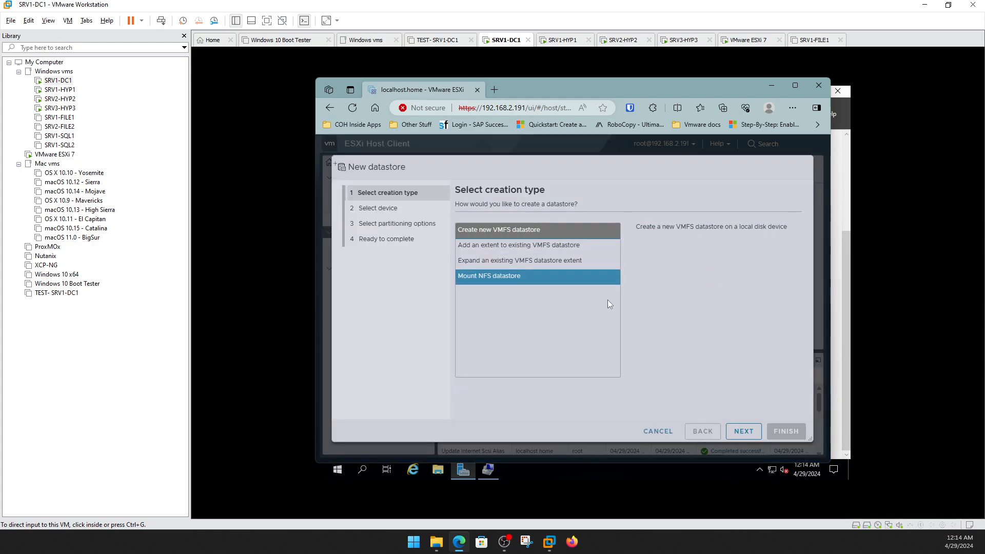
click(740, 431)
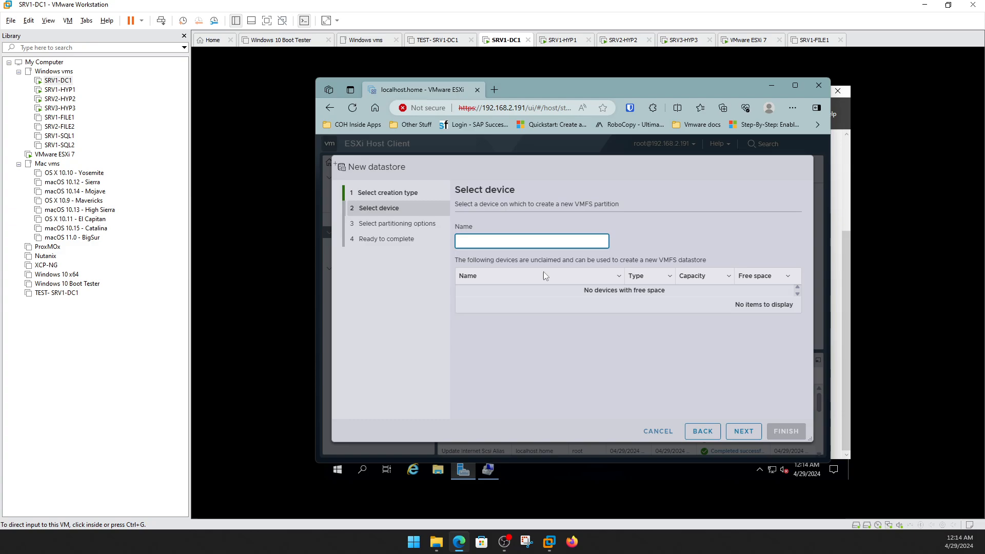
click(659, 431)
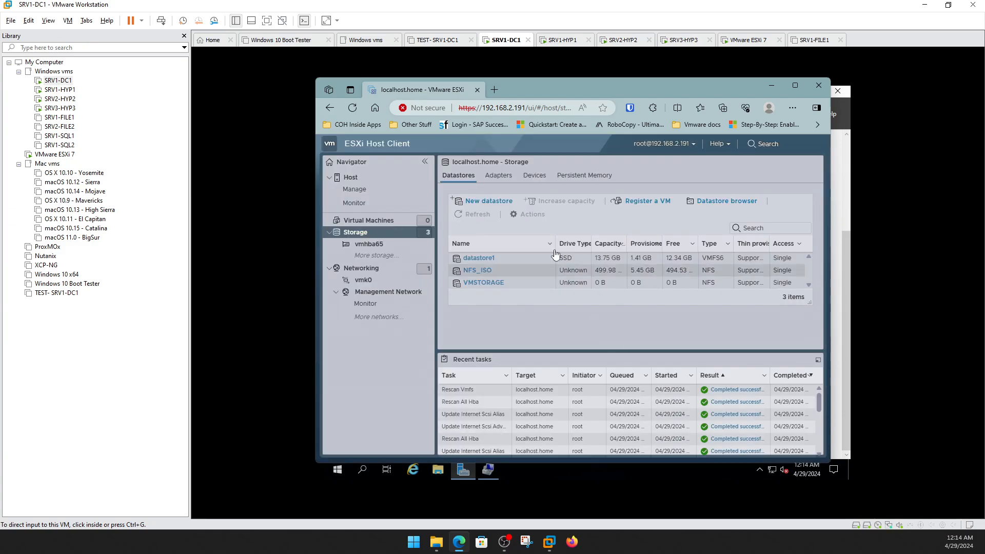
Rescan the storage devices once more; only the CD-ROM and local disk remain.
click(531, 177)
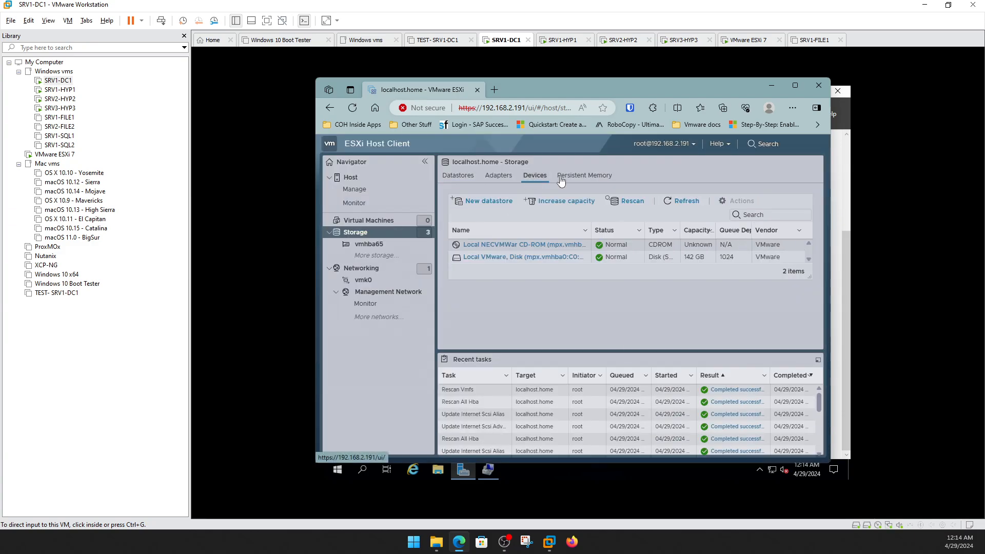
click(631, 202)
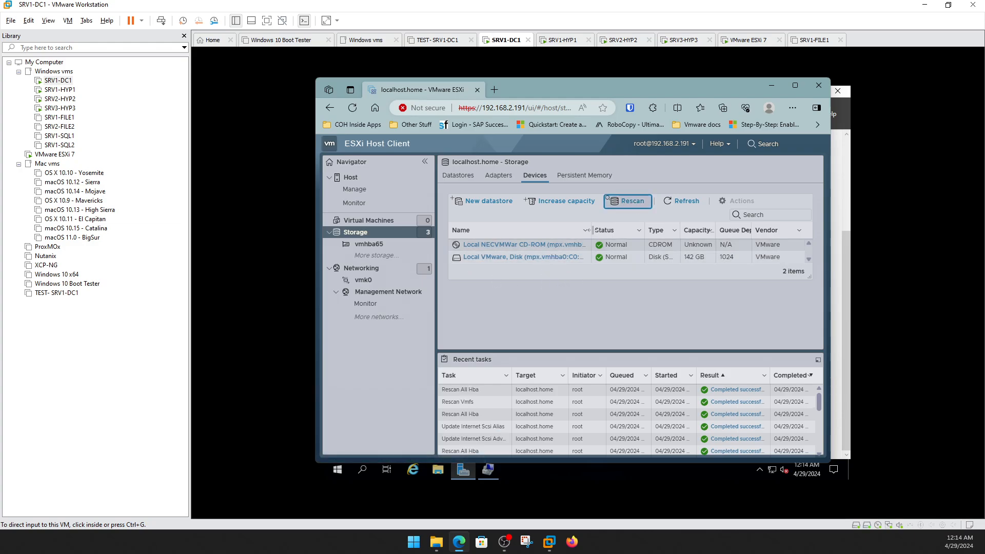
drag(593, 230, 633, 230)
click(492, 177)
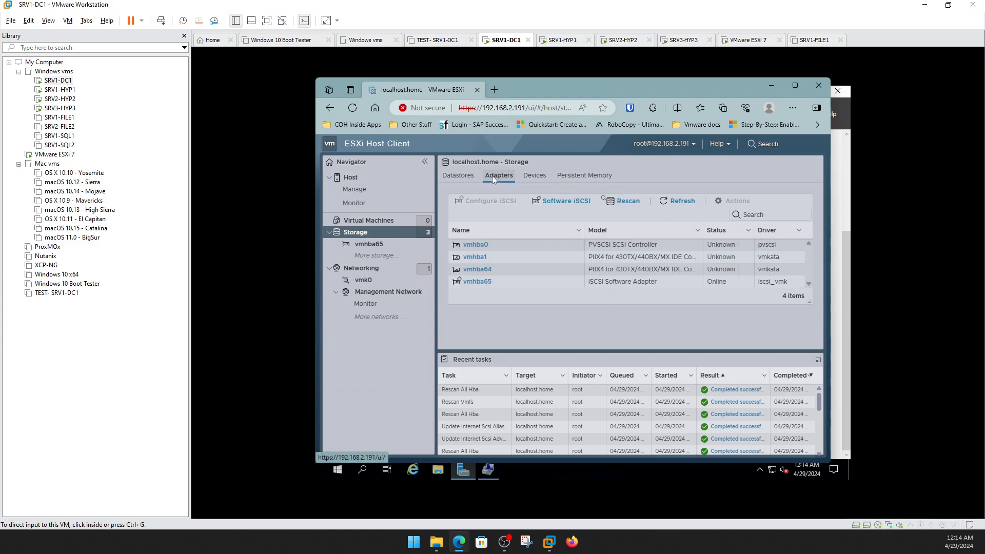
Edit the vmhba65 dynamic target address and save the iSCSI configuration.
click(571, 201)
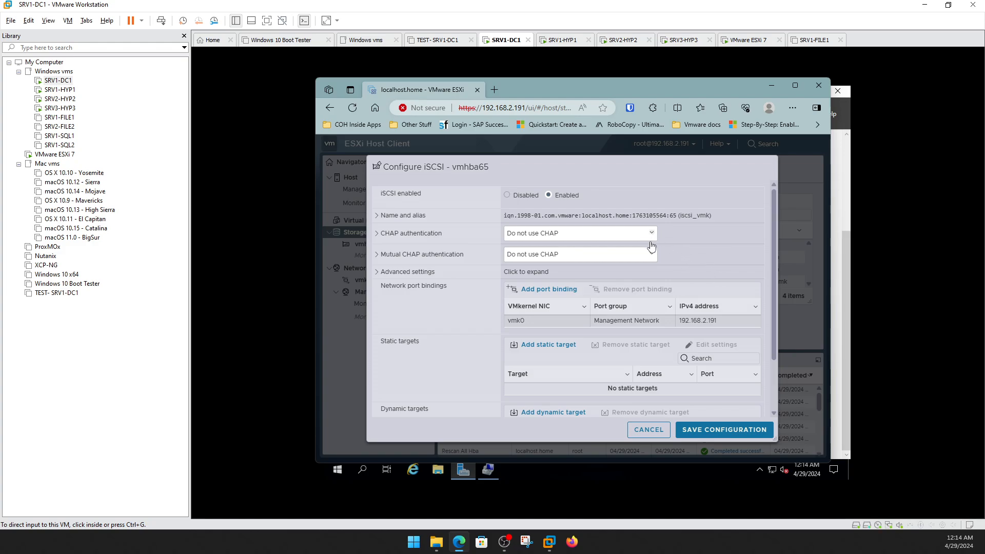
click(380, 272)
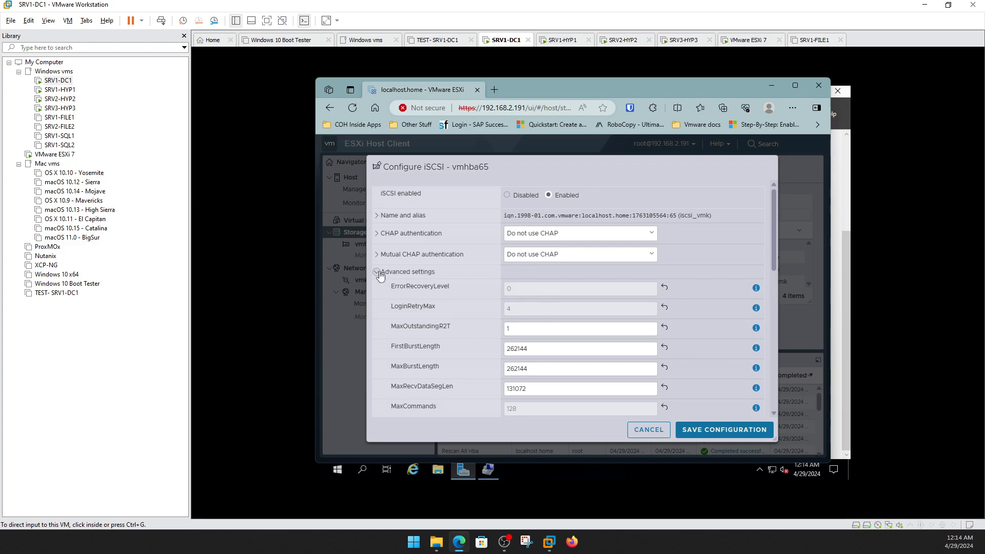
click(378, 271)
scroll(724, 306, down, 3)
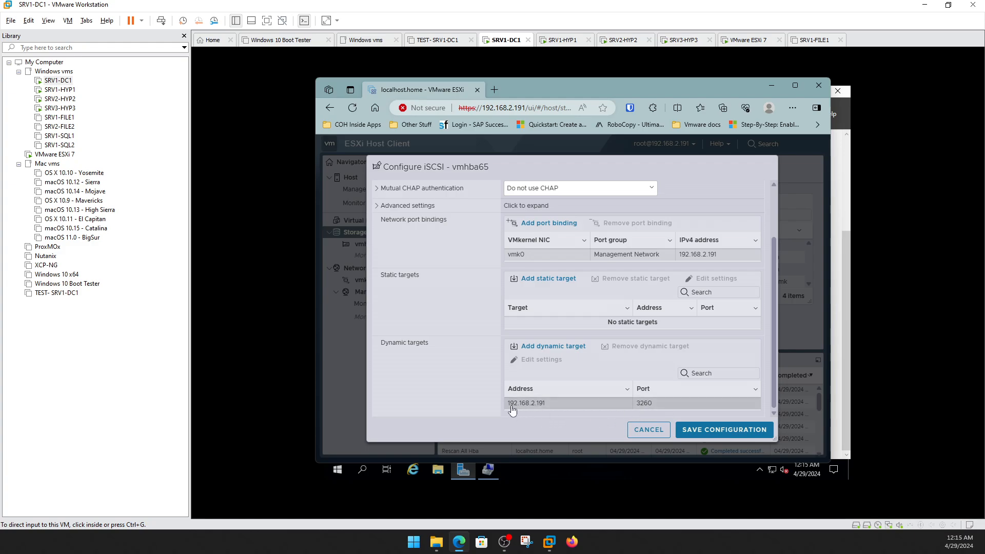
click(557, 404)
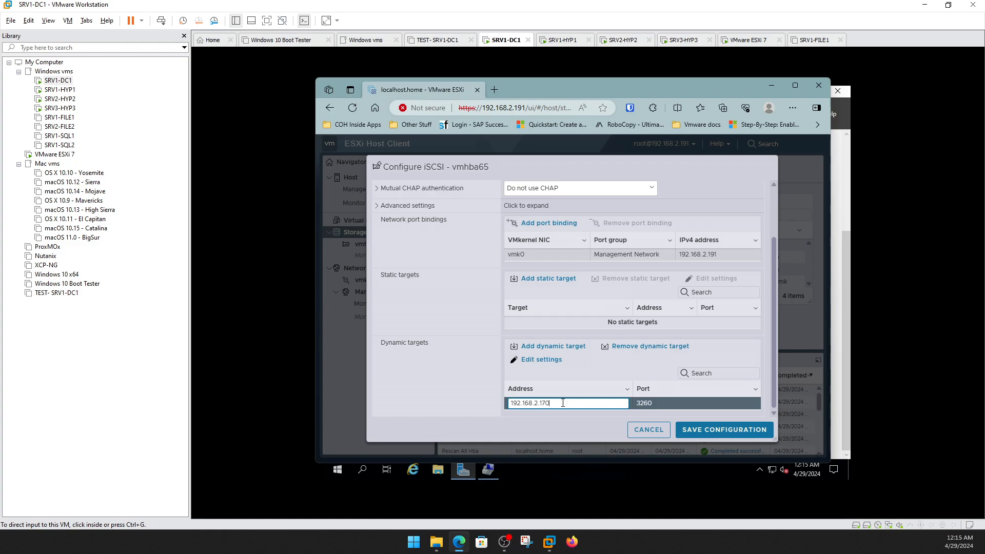
click(719, 428)
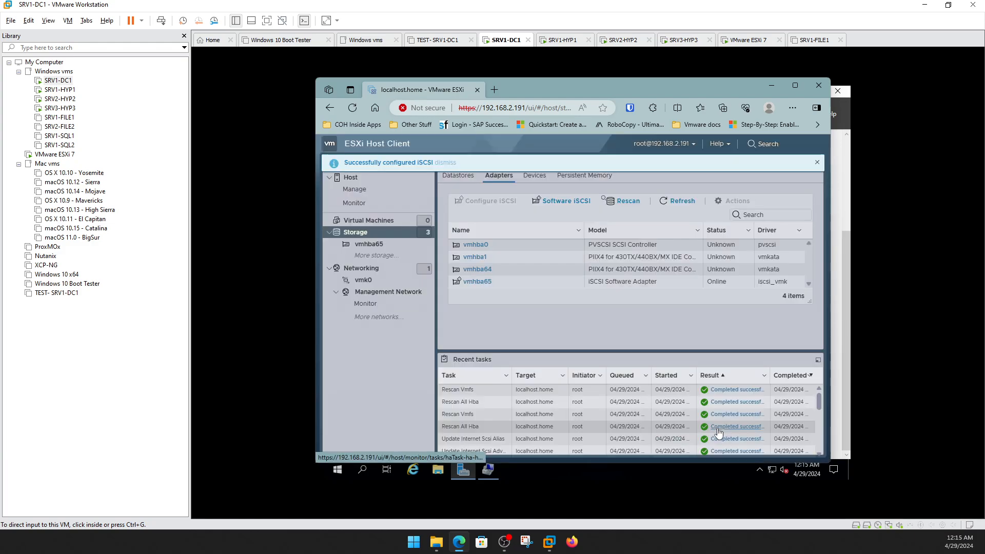
Remove the 192.168.2.191 dynamic target, leaving 192.168.2.170, and save.
click(571, 202)
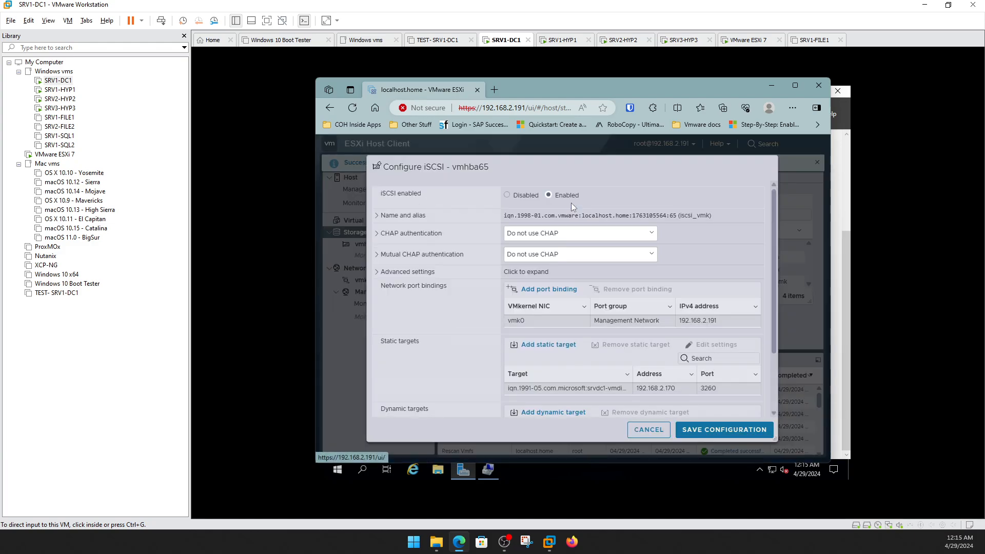
scroll(630, 362, down, 3)
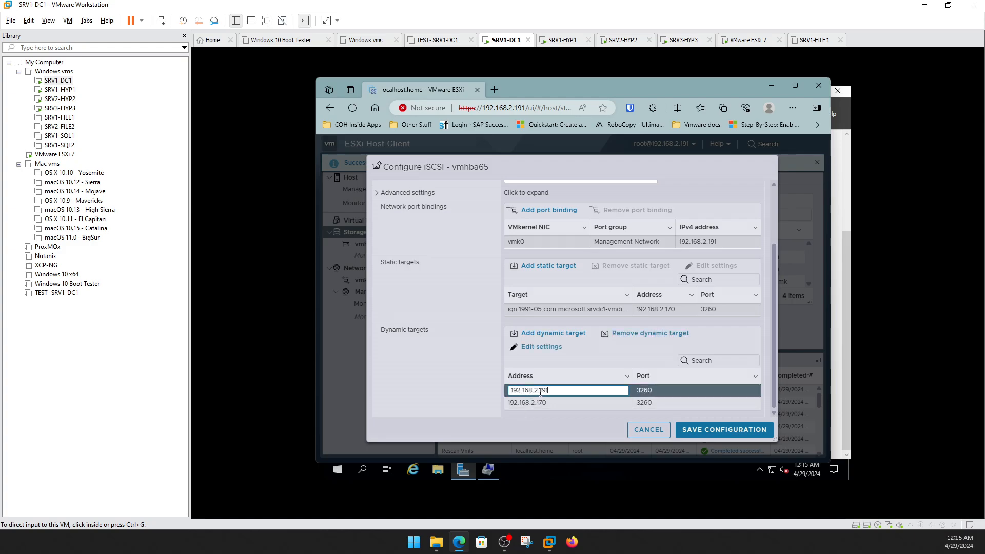
click(651, 333)
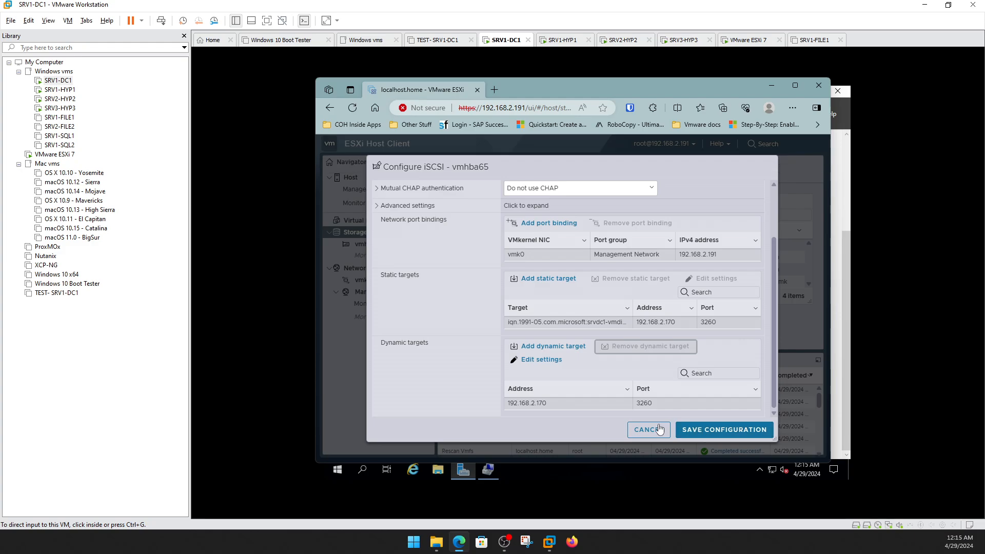
click(713, 432)
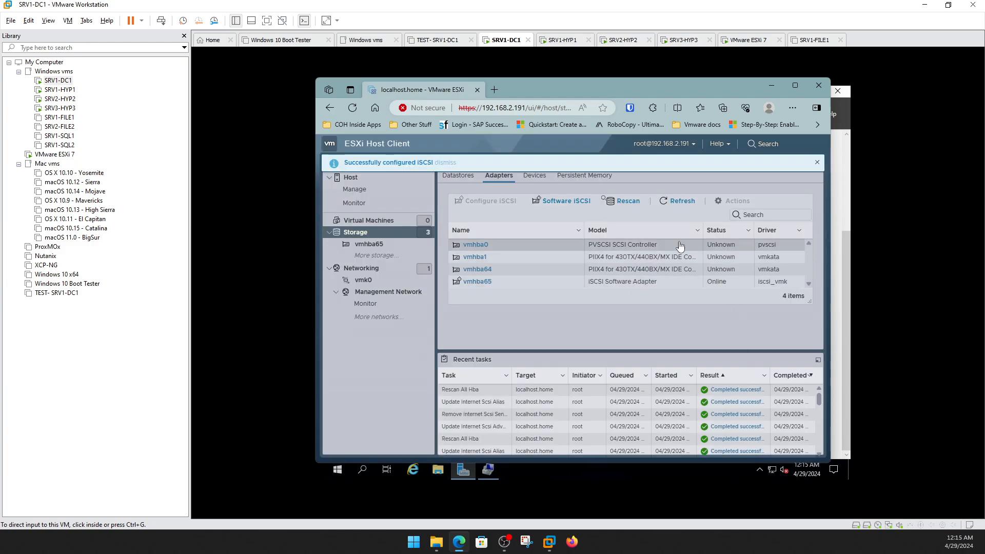
Rescan the storage adapters and then the storage devices for the new iSCSI disk.
click(627, 201)
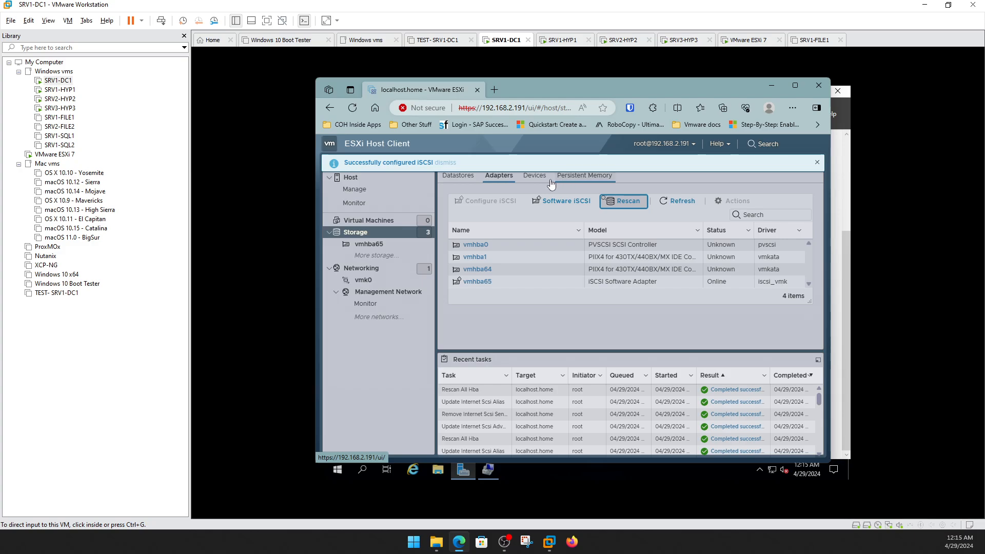
click(533, 176)
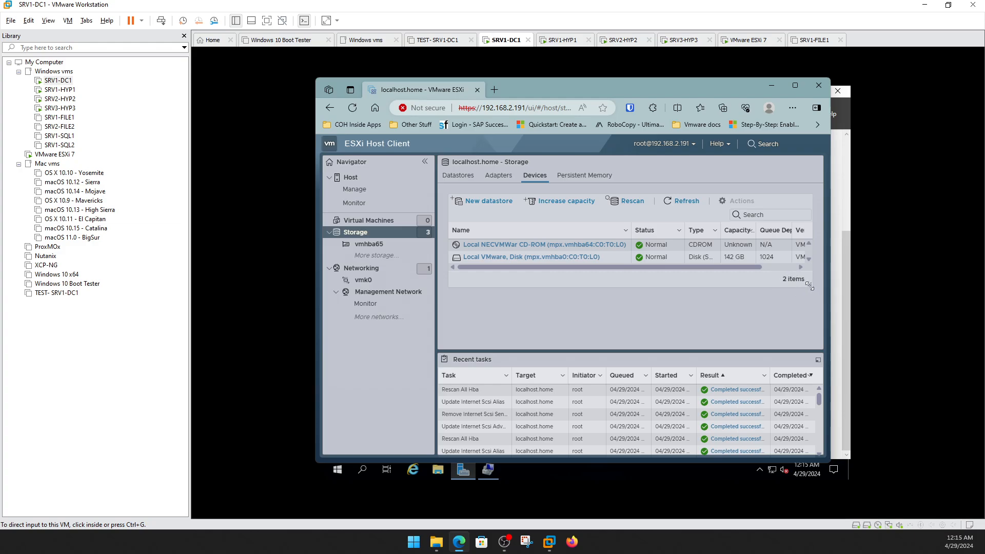
drag(810, 284, 816, 329)
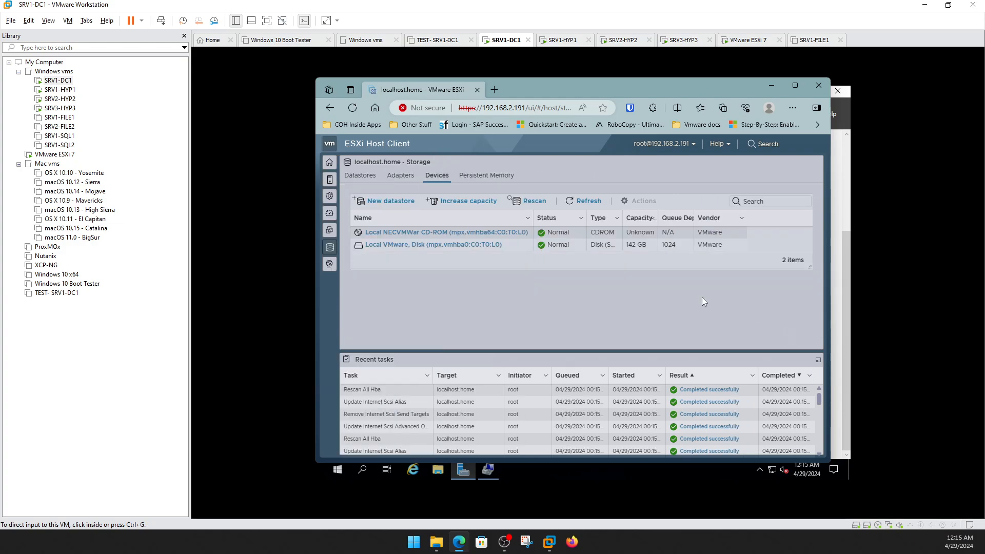
click(546, 205)
click(541, 204)
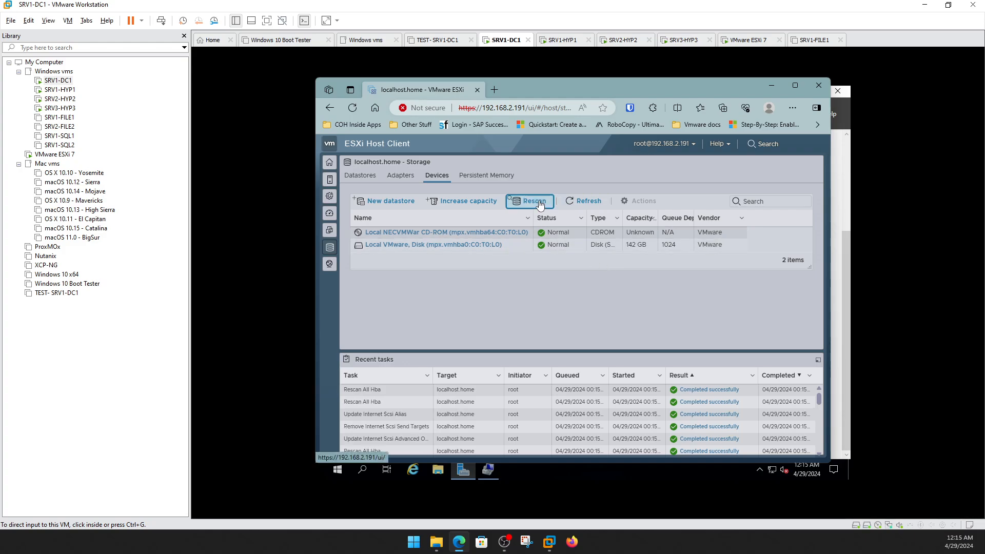
click(542, 204)
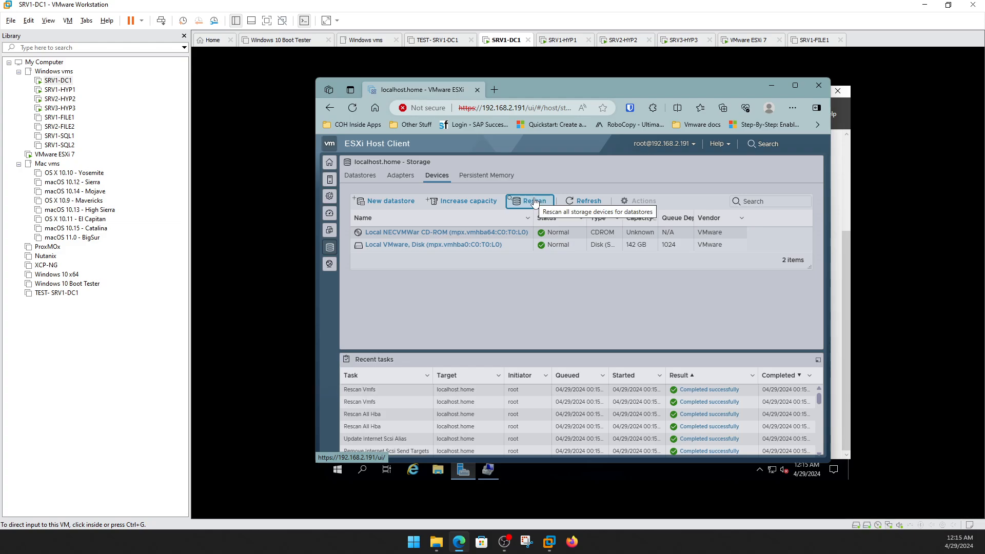
Check the Software iSCSI targets without changes, then show the datastores list.
click(408, 175)
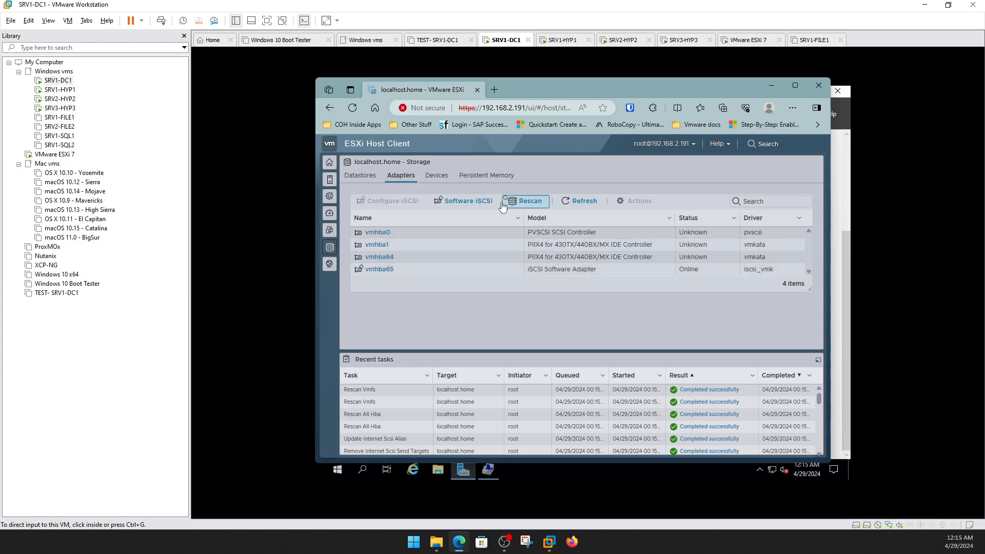
click(464, 201)
scroll(591, 309, down, 3)
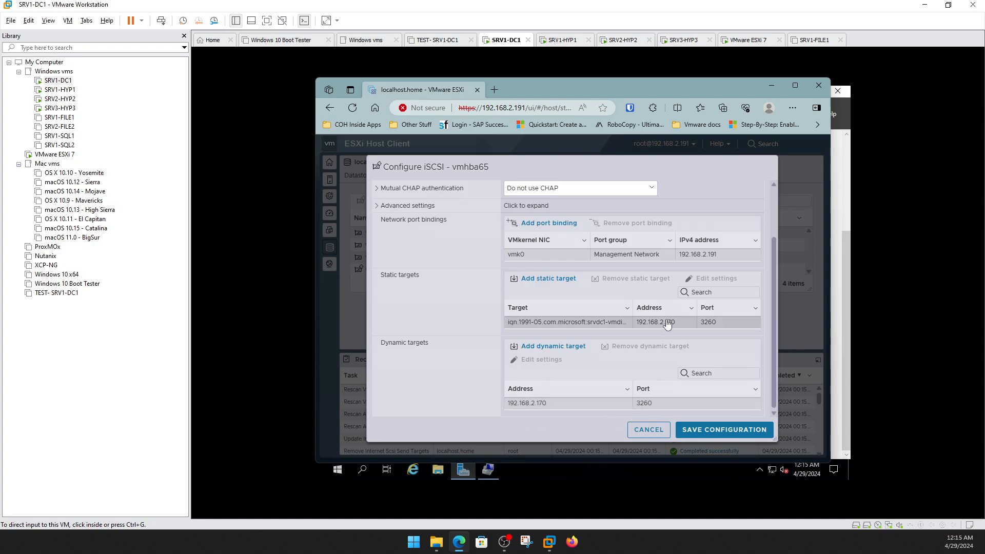
click(656, 432)
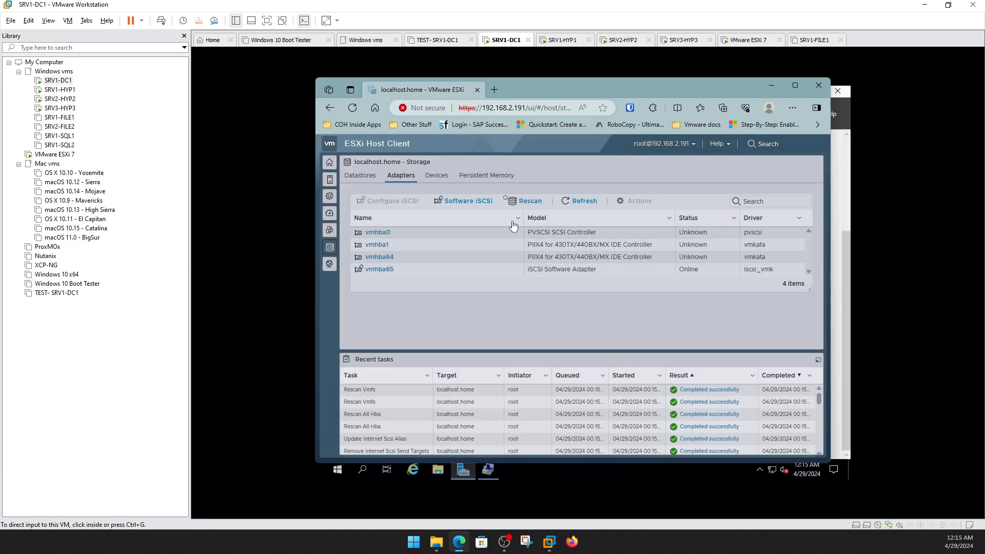
click(361, 176)
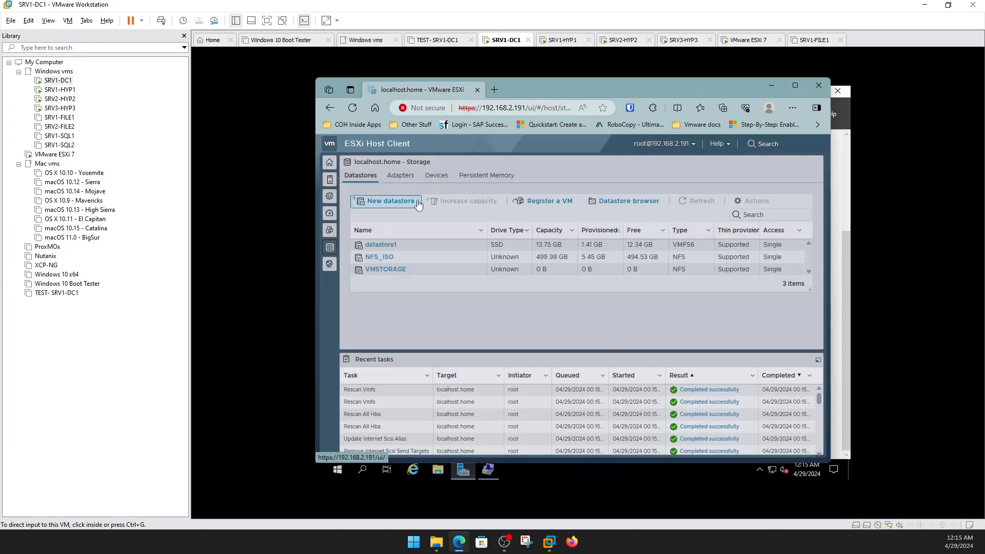
Create VMFS datastore VMDSK_ISCSI1 using the entire 75 GB MSFT iSCSI disk.
click(407, 201)
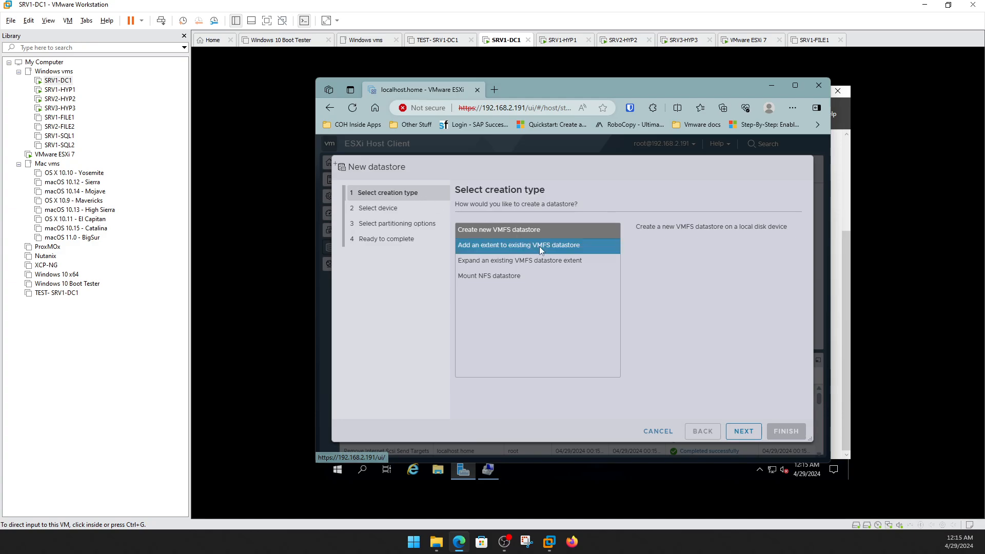
click(742, 431)
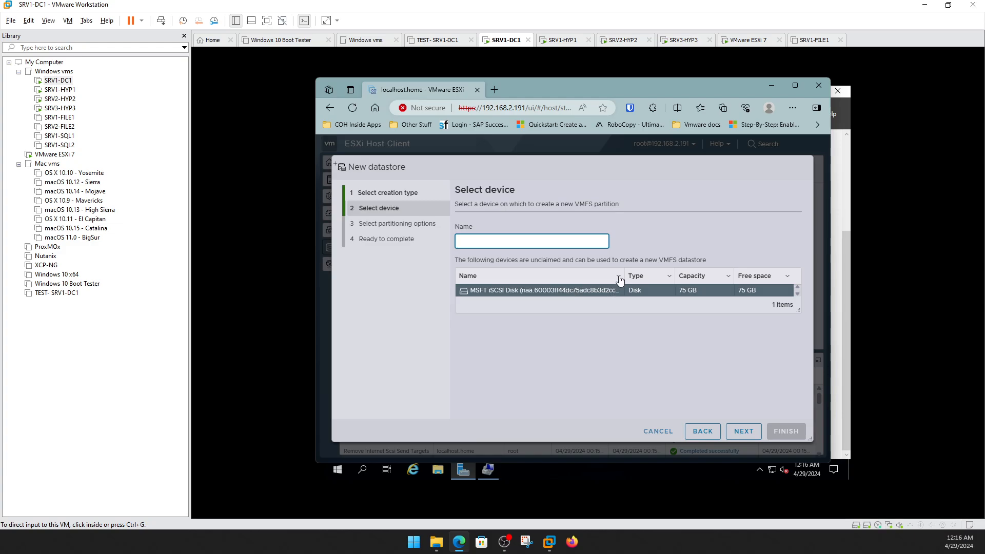
drag(624, 276, 677, 275)
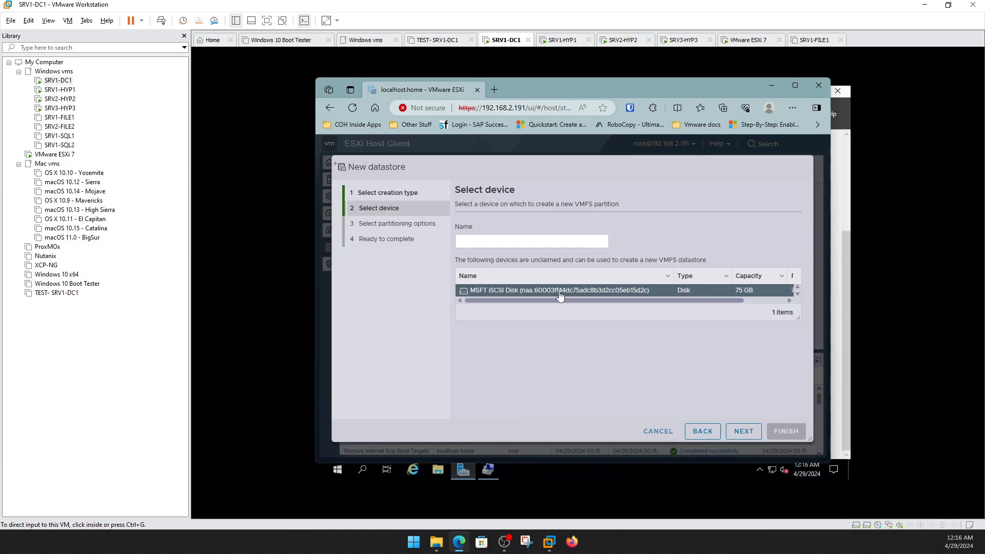
click(506, 242)
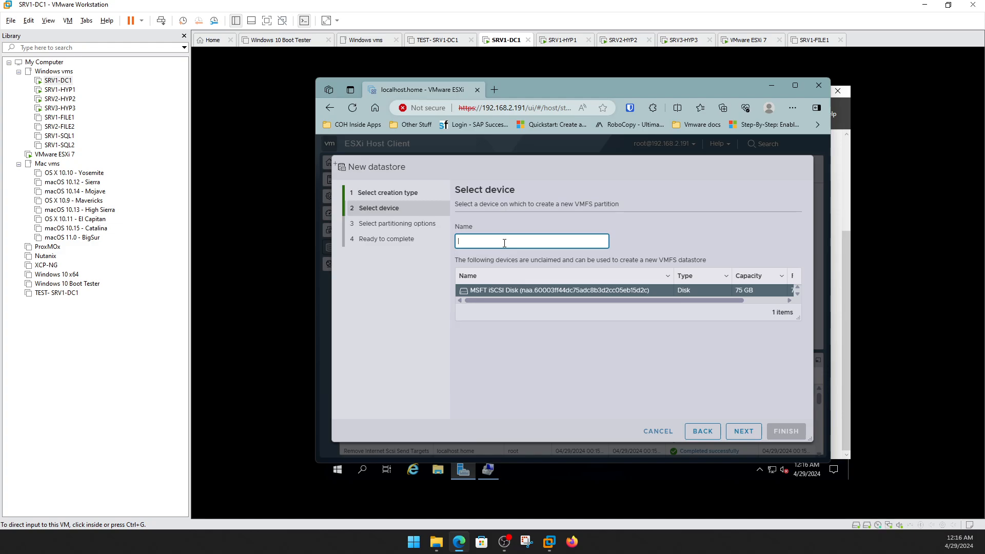
text(VMDSK_ISCSI1)
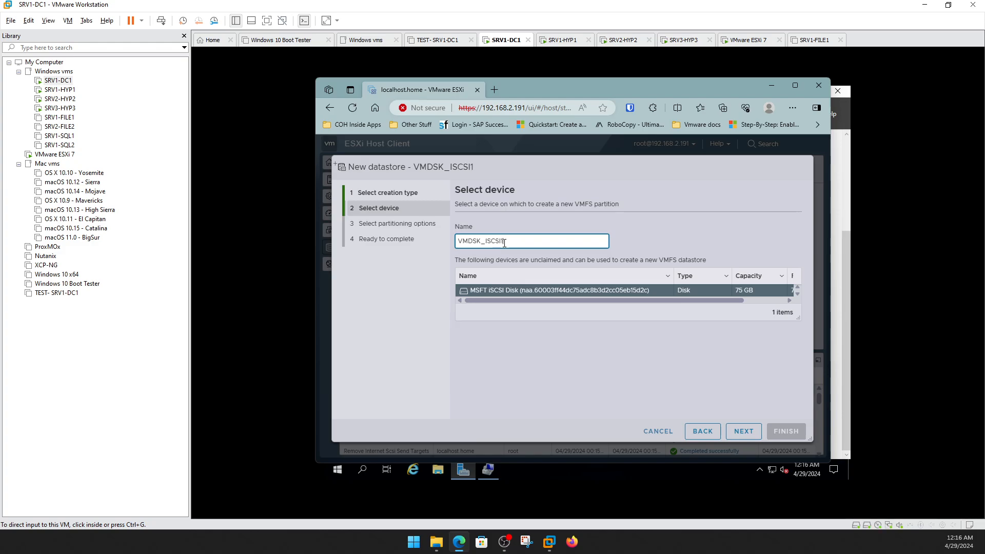
click(737, 436)
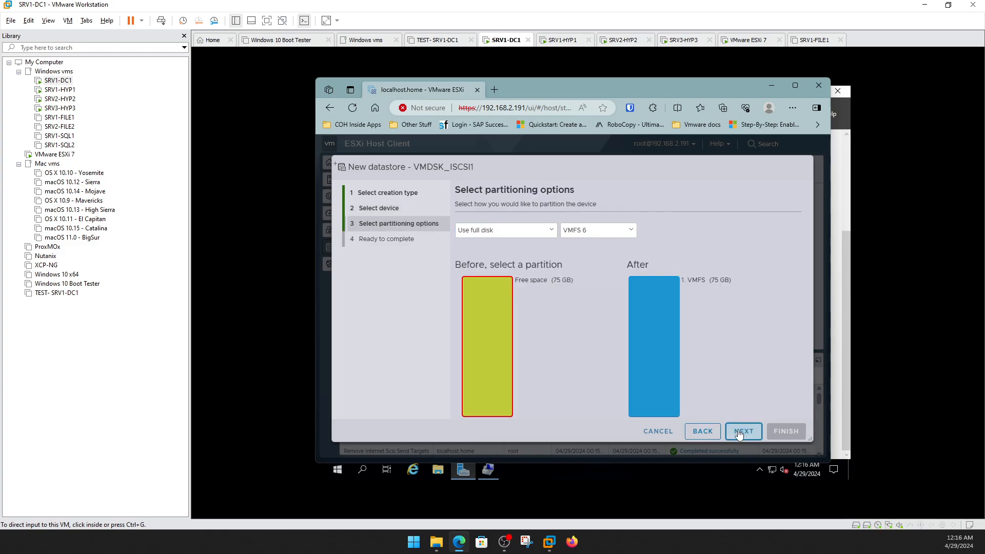
click(740, 432)
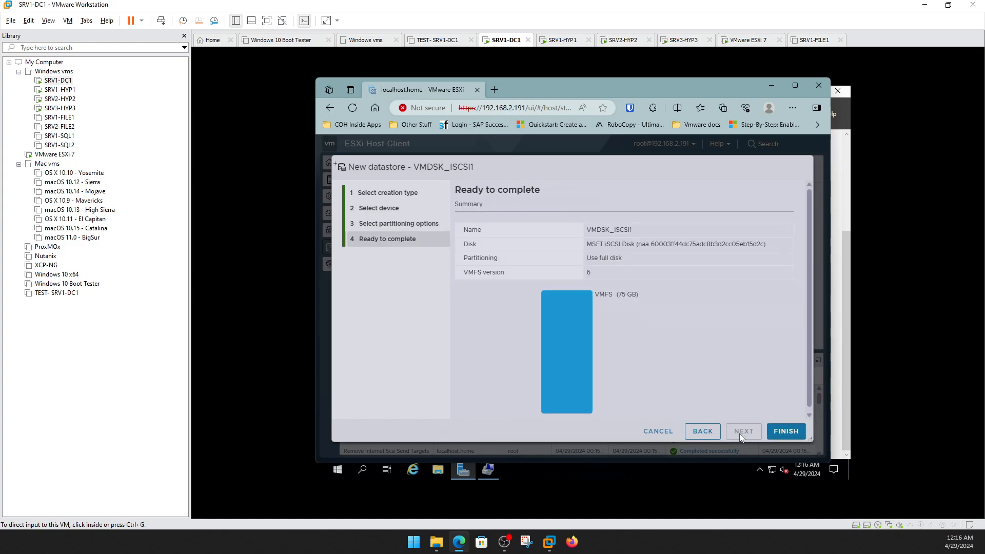
click(777, 433)
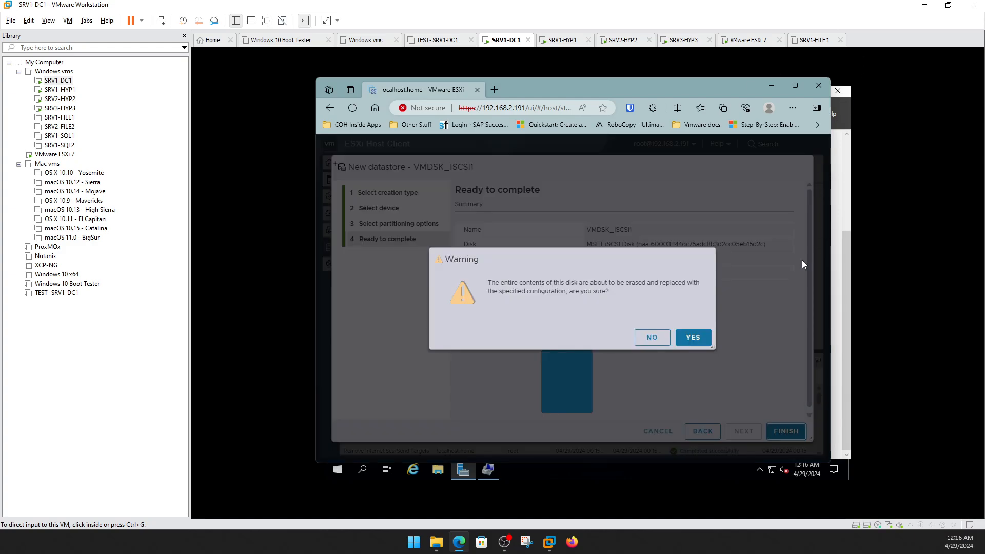
click(691, 335)
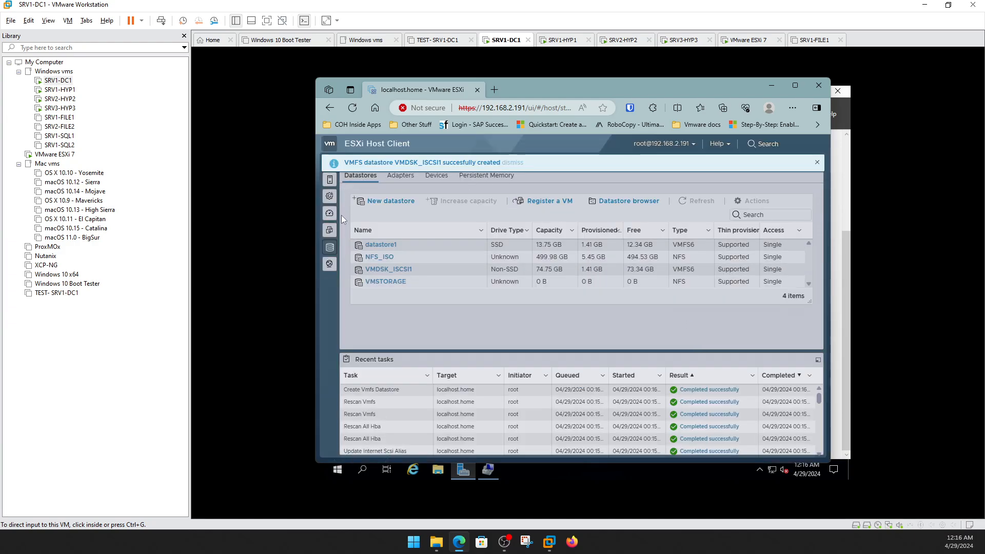
Browse the VMDSK_ISCSI1 datastore, then view storage devices showing the 75 GB MSFT iSCSI disk.
click(330, 181)
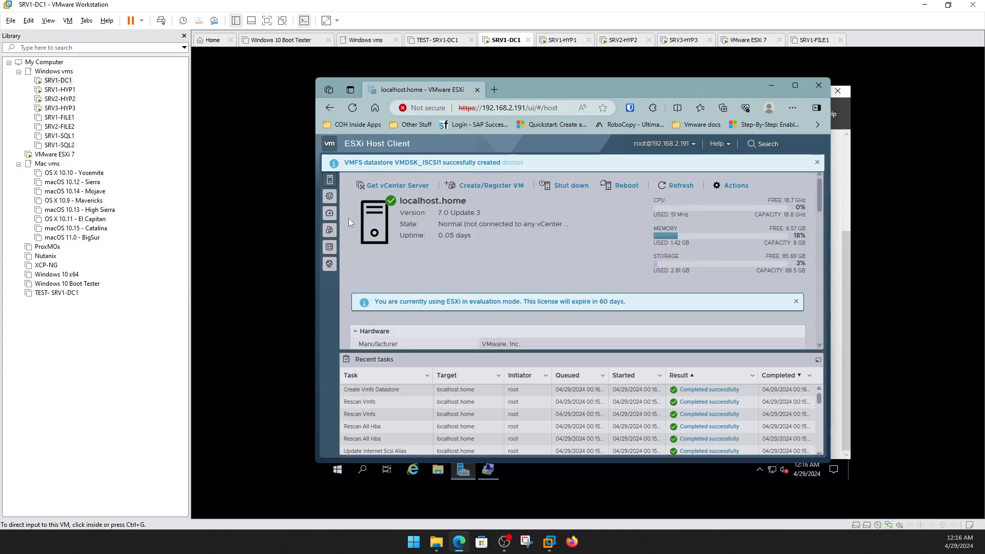
click(329, 247)
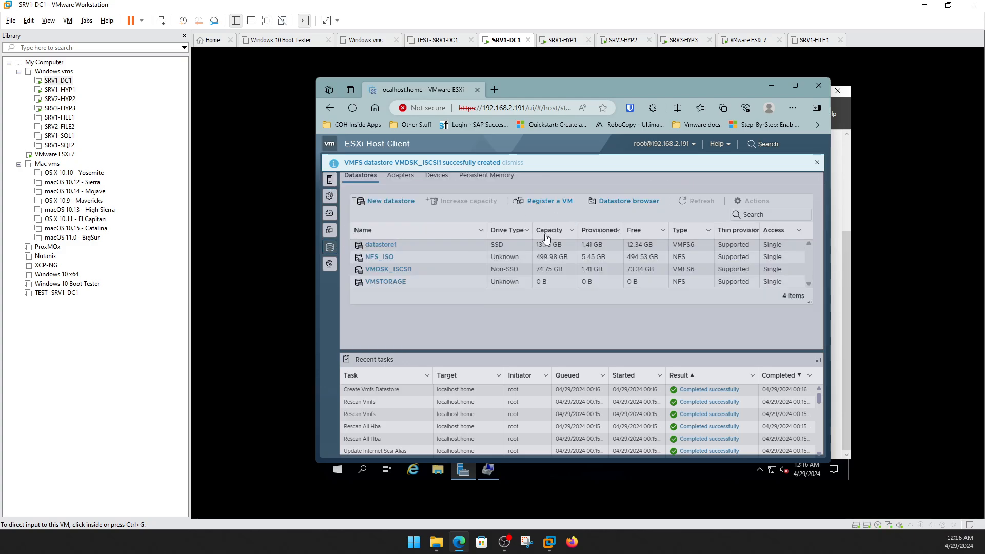
right_click(378, 270)
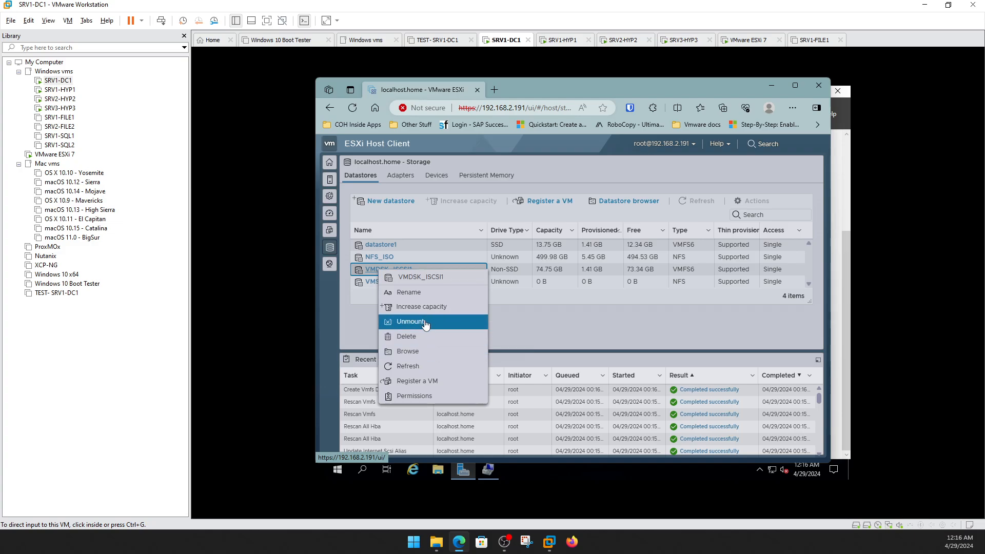
click(426, 351)
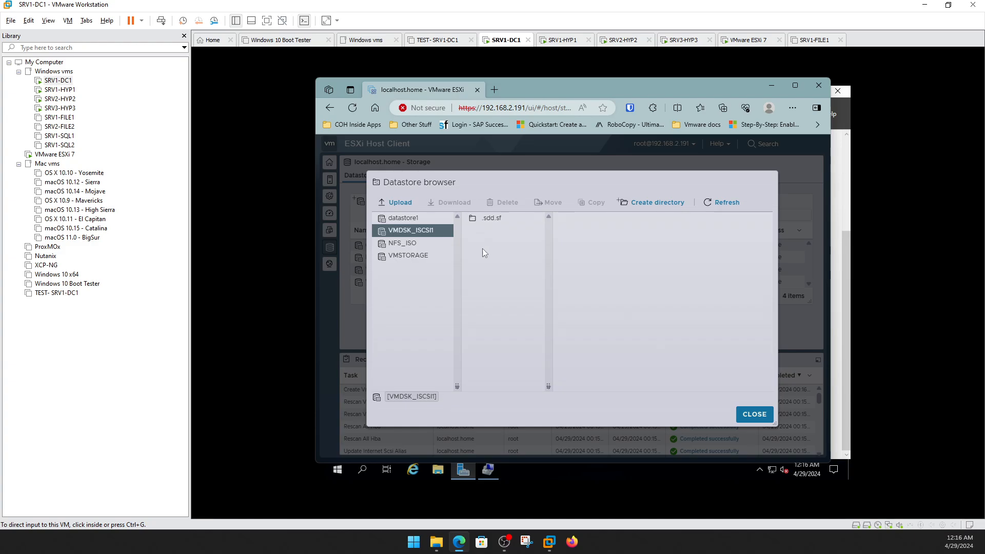
click(752, 414)
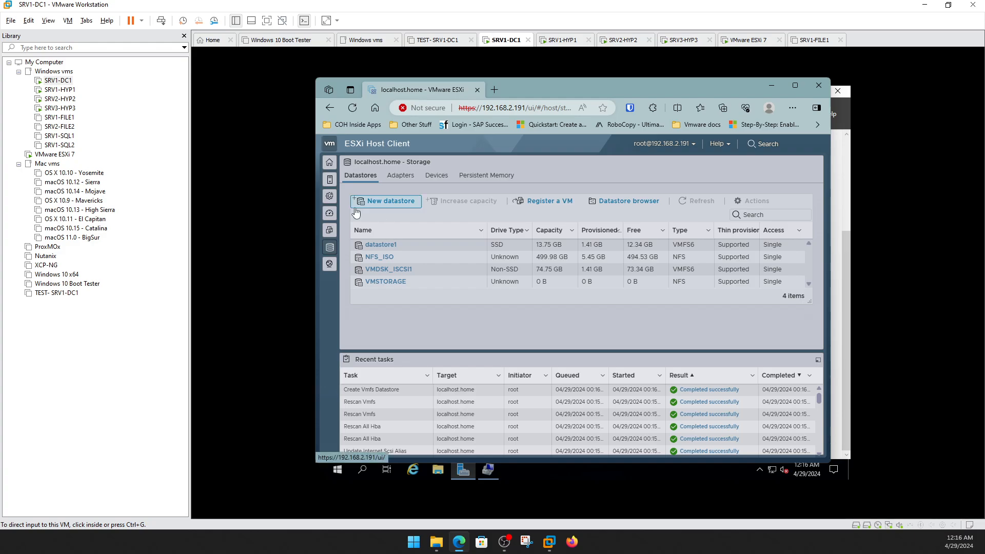
click(432, 176)
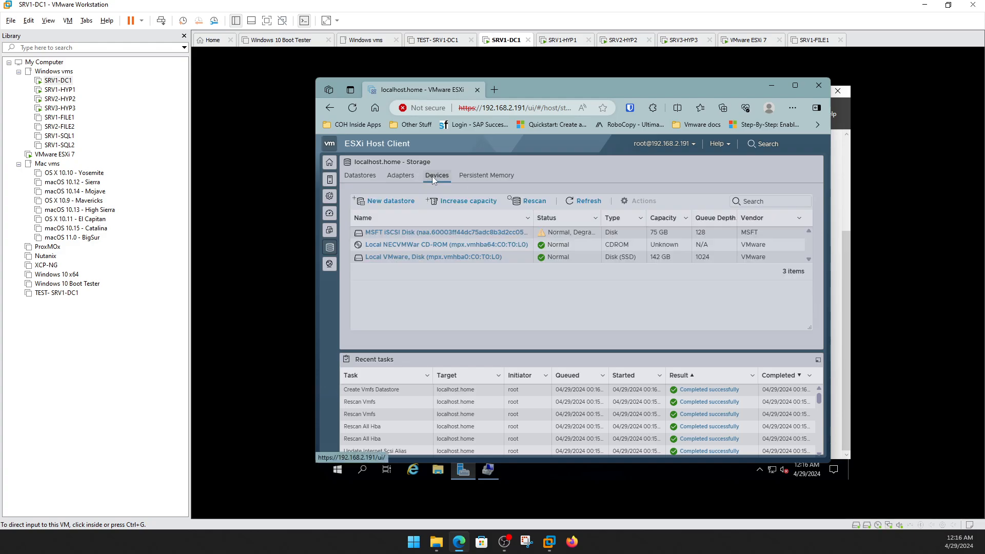
Save the software iSCSI adapter configuration, then return to the datastores list with VMDSK_ISCSI1.
click(400, 175)
click(454, 204)
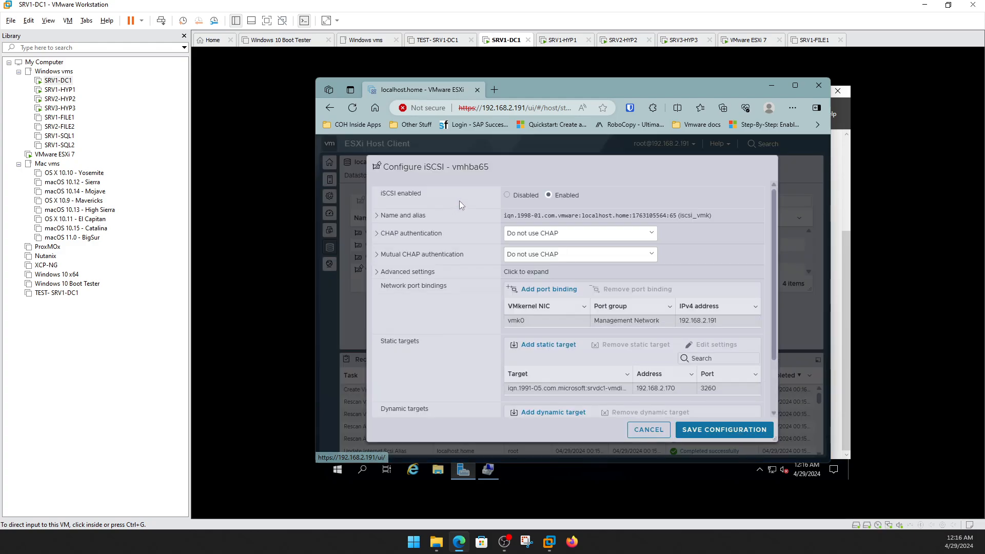
scroll(695, 380, down, 1)
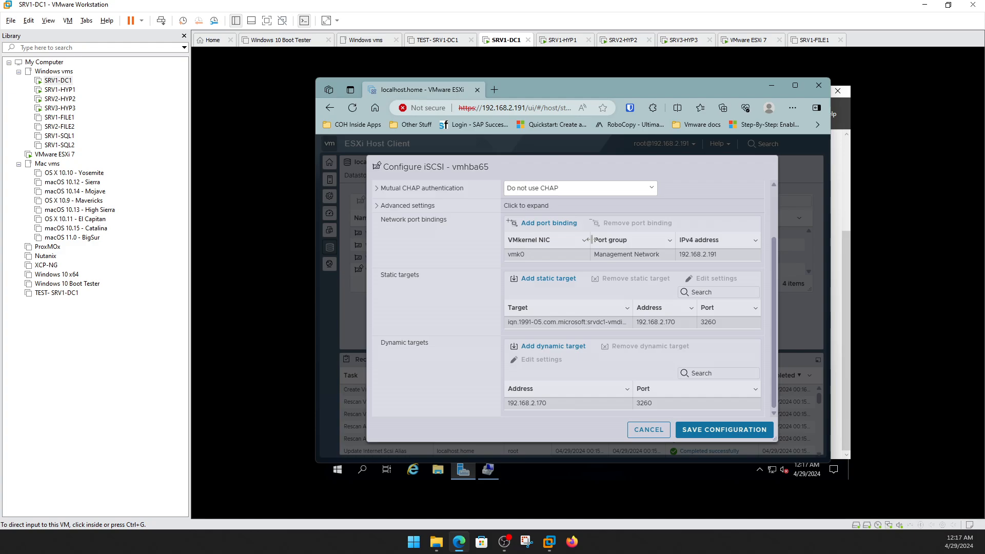
drag(592, 239, 593, 239)
click(704, 429)
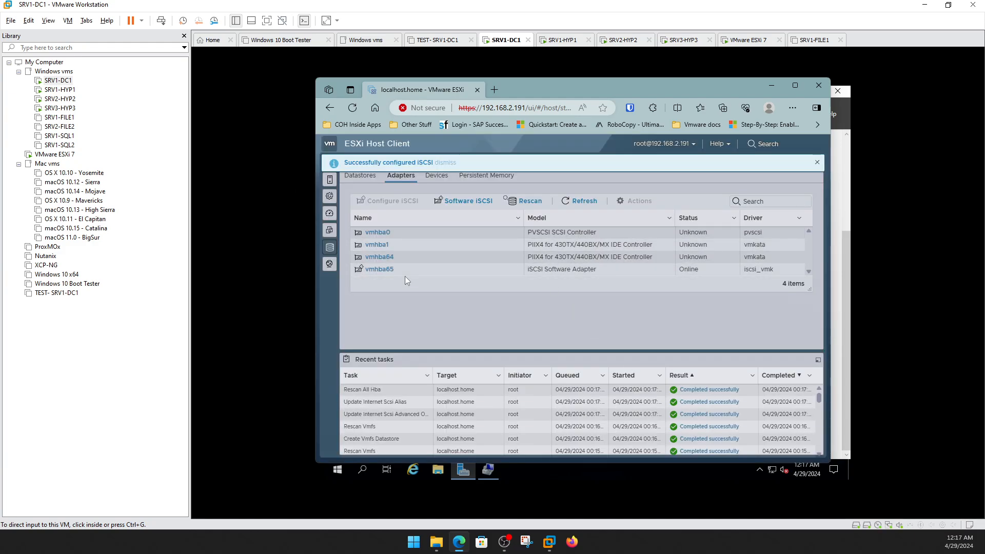
click(361, 176)
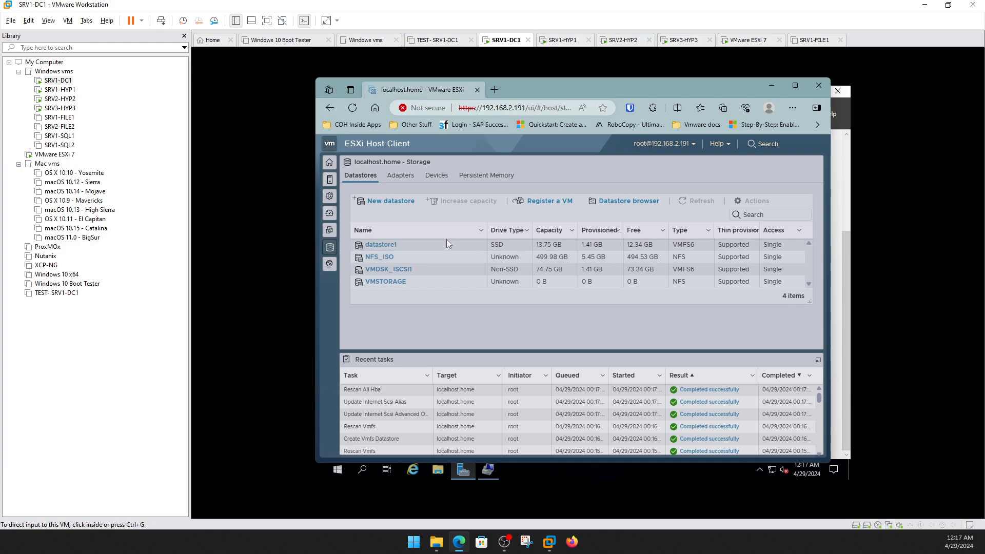
Bring SRV1-DC1's Server Manager forward and go from Local Server to the DNS page.
click(770, 91)
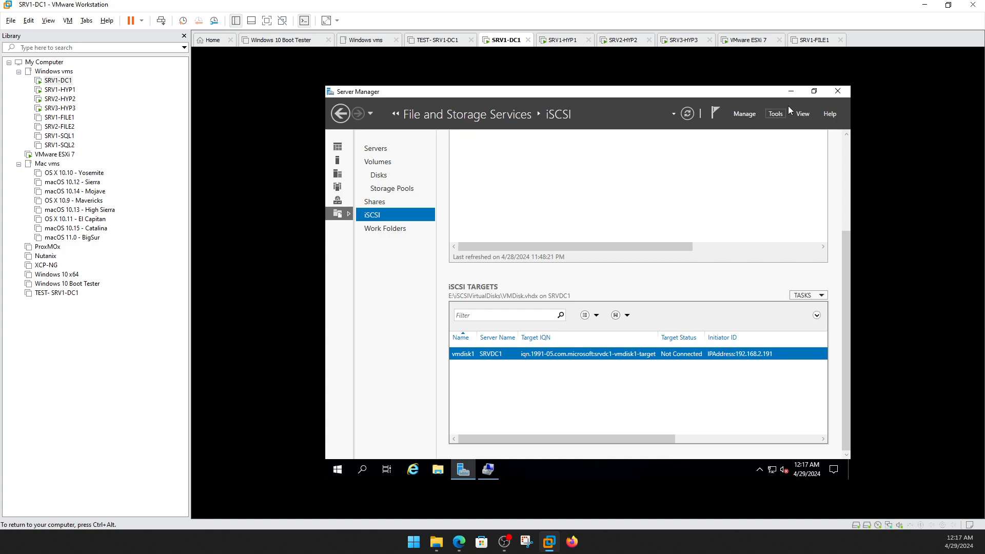
click(792, 91)
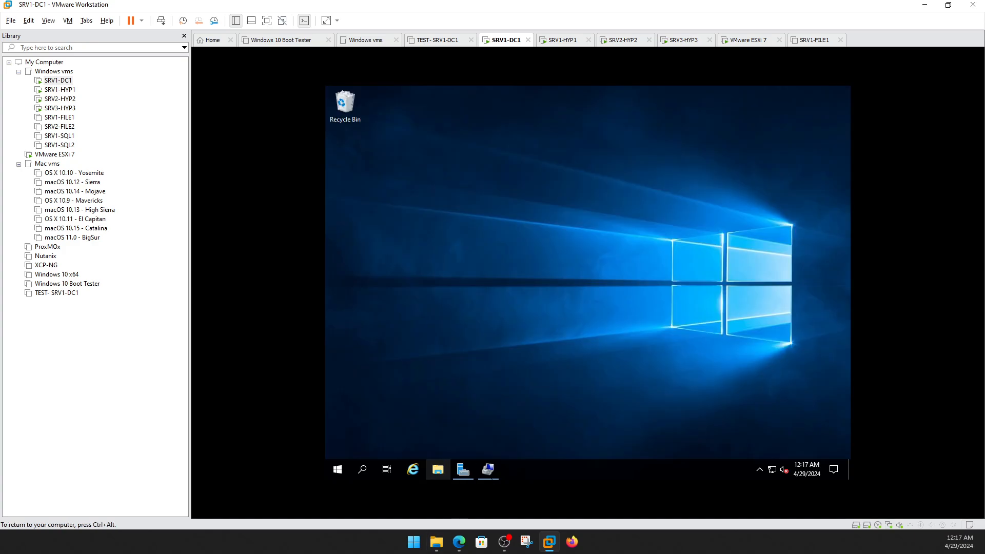
mouse_move(491, 476)
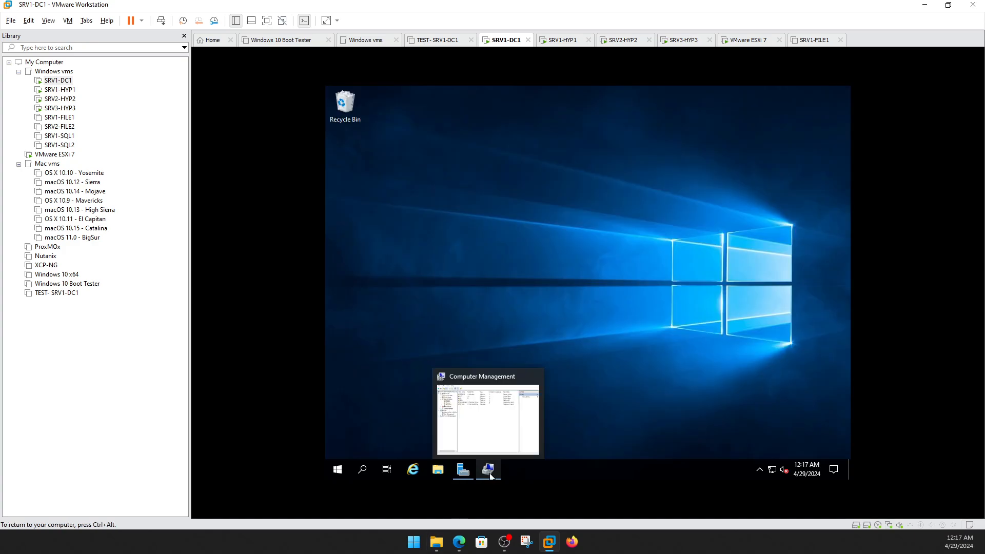
click(464, 469)
click(337, 147)
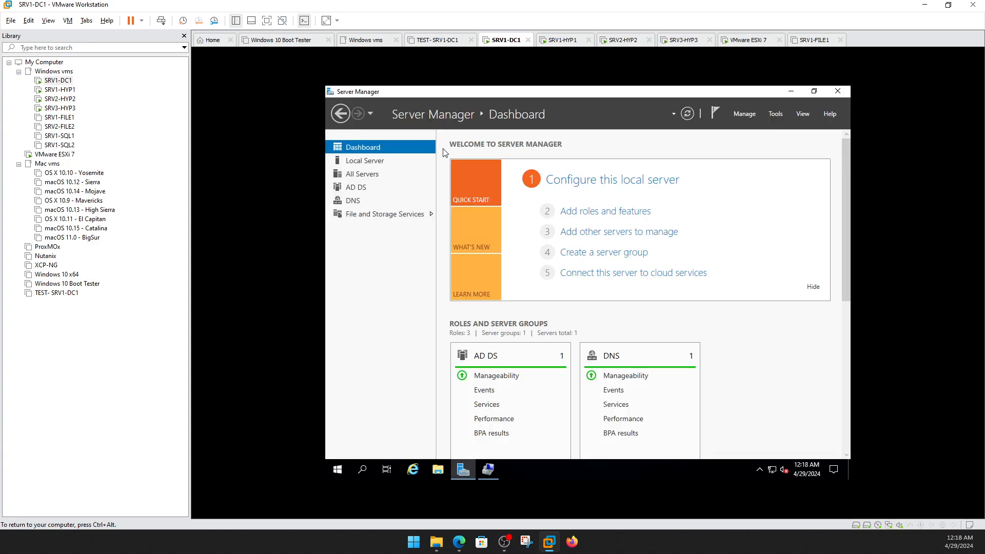
click(366, 161)
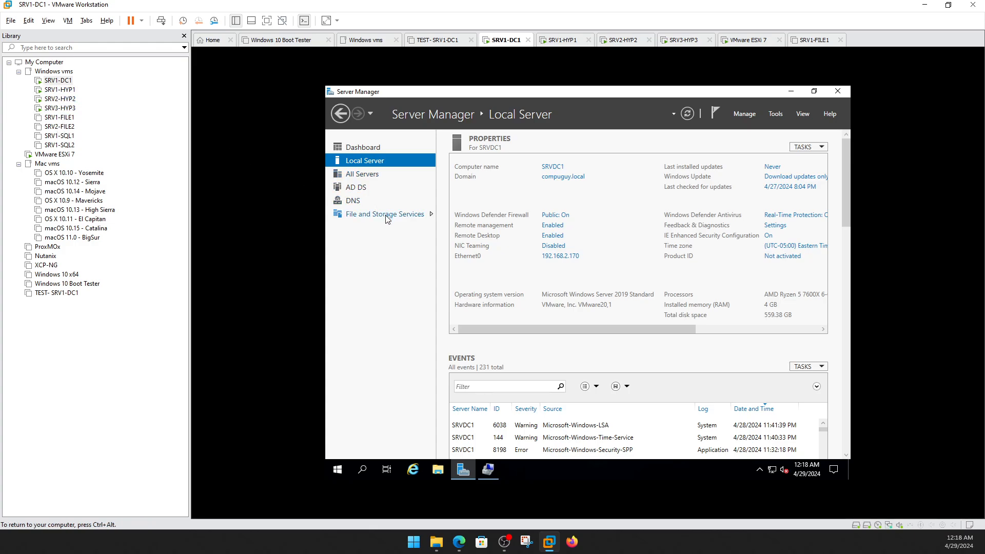
click(353, 204)
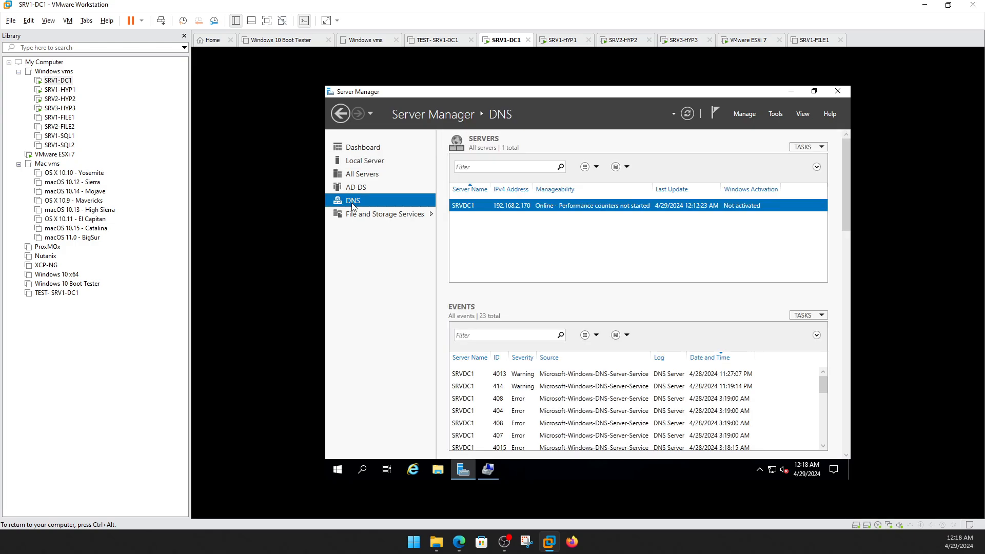
On SRV1-DC1, browse STUFF (E:) in File Explorer, check NFSDISK1 holds the Windows Server ISO, and right-click NFSDISK1.
click(441, 471)
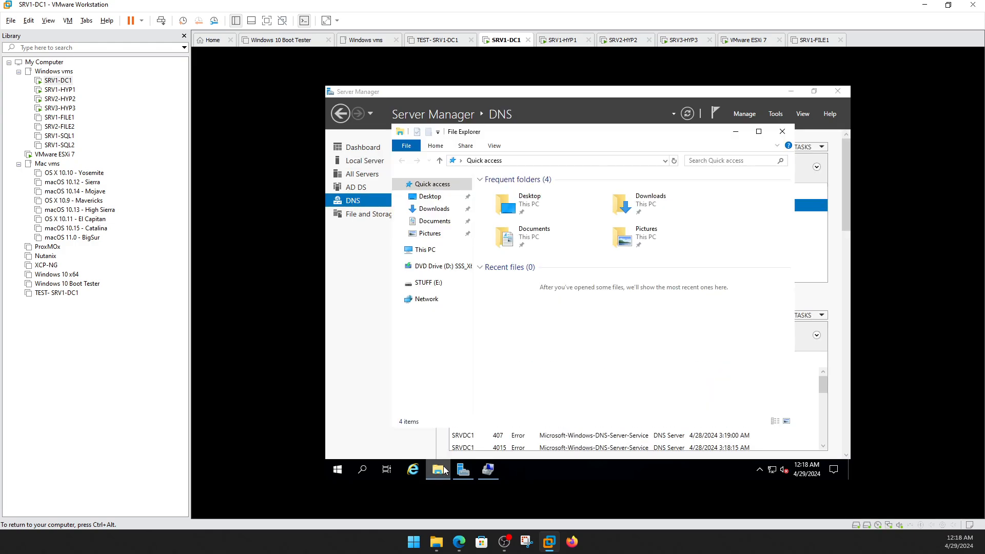
click(429, 282)
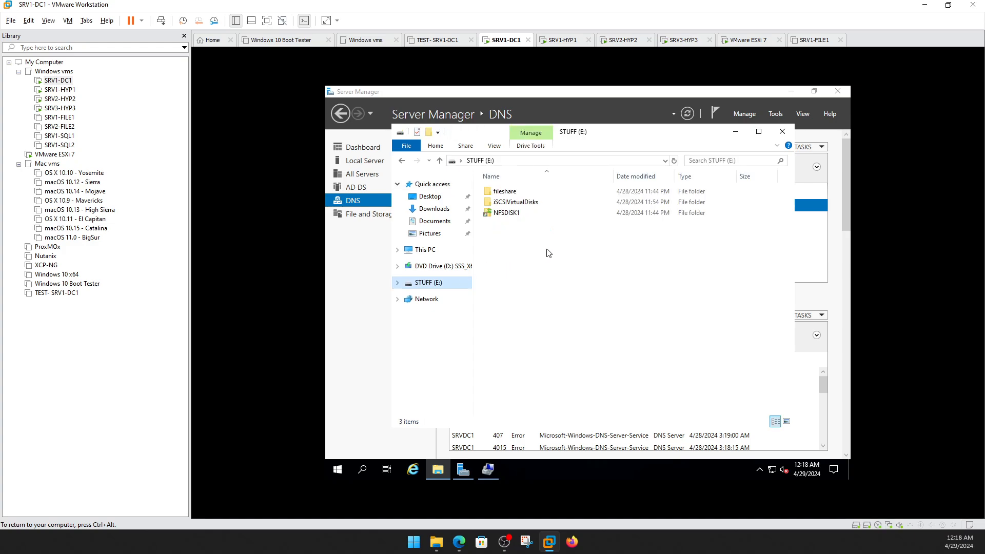
double_click(511, 212)
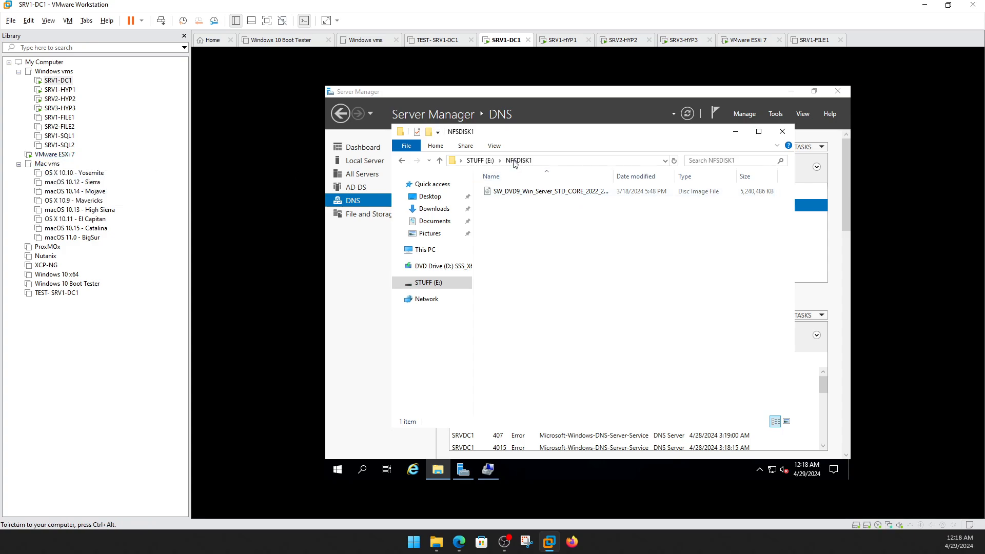
click(485, 161)
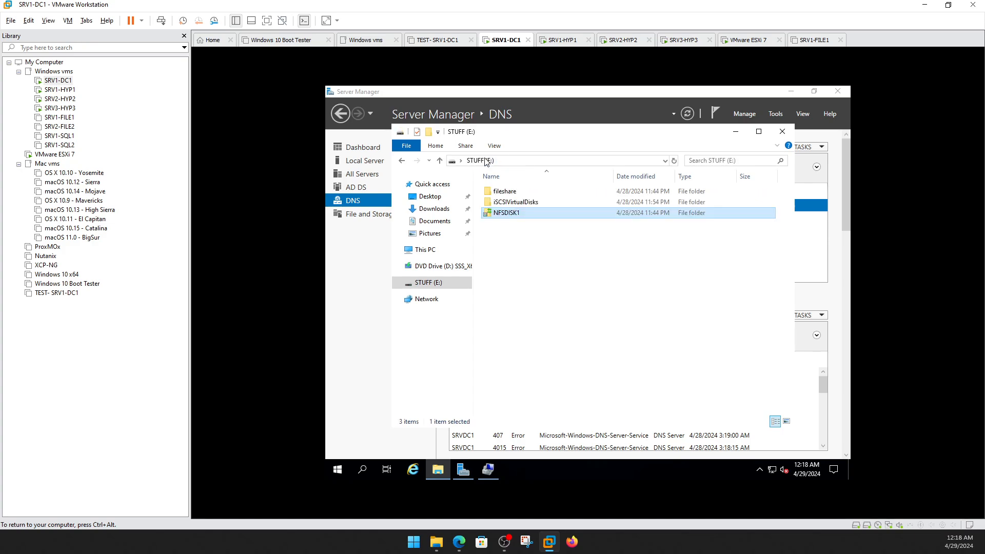
right_click(511, 215)
Share the NFSDISK1 folder on the network through its Sharing properties.
click(539, 388)
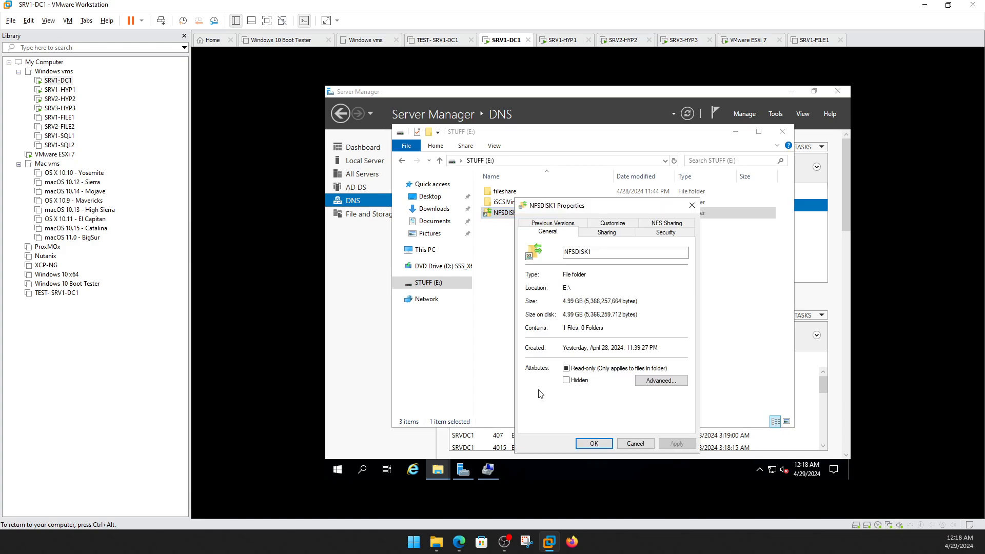
click(615, 233)
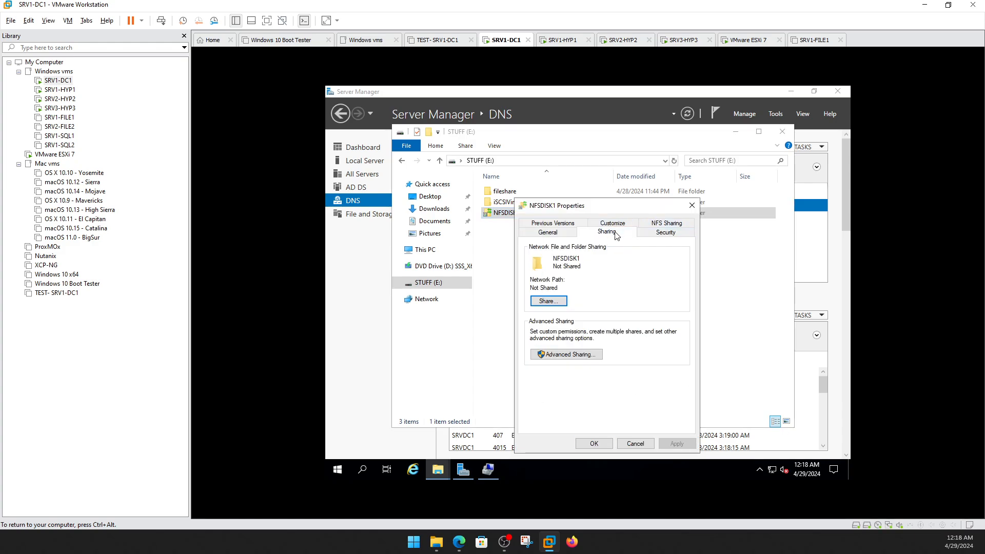
click(548, 301)
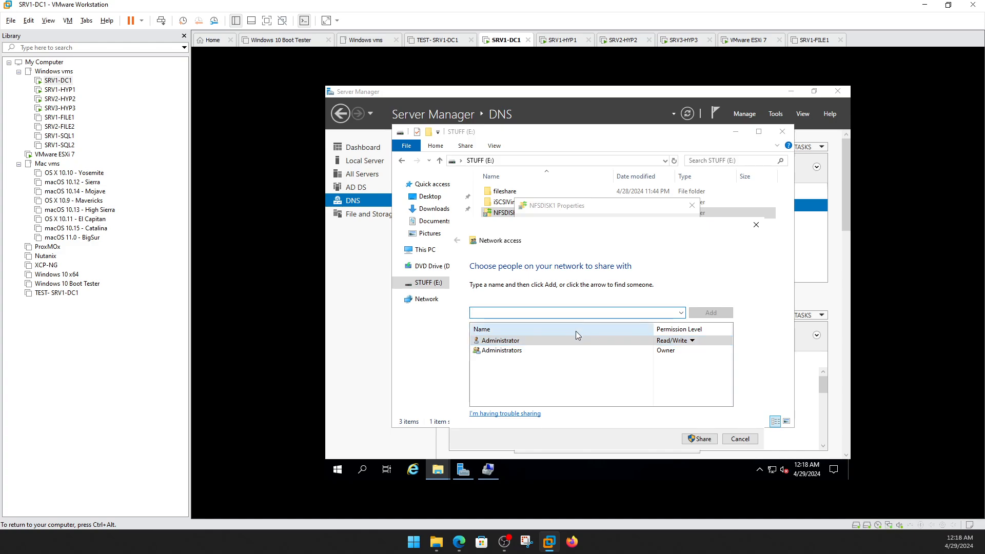
click(691, 443)
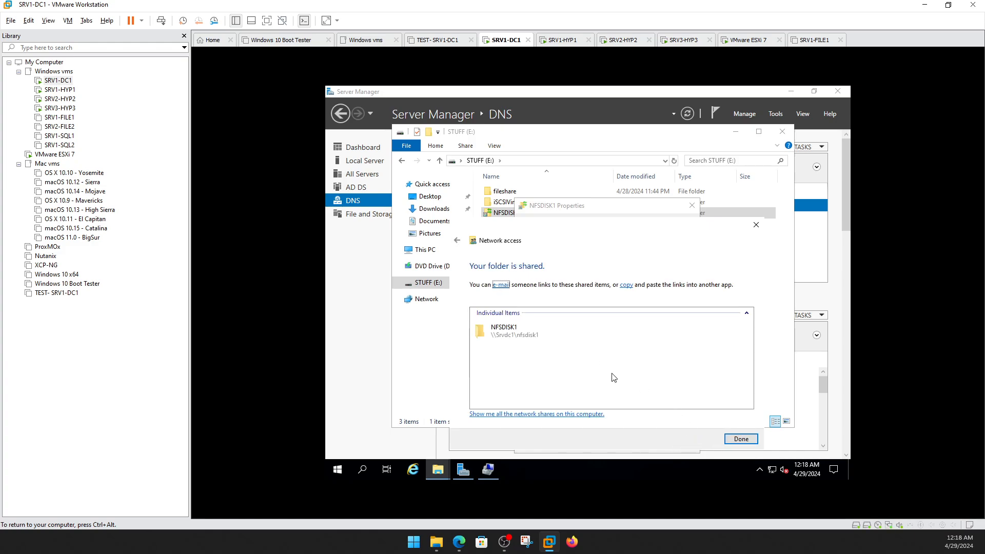
click(738, 440)
In Advanced Sharing, add the share name REPO and remove the NFSDISK1 share.
right_click(513, 213)
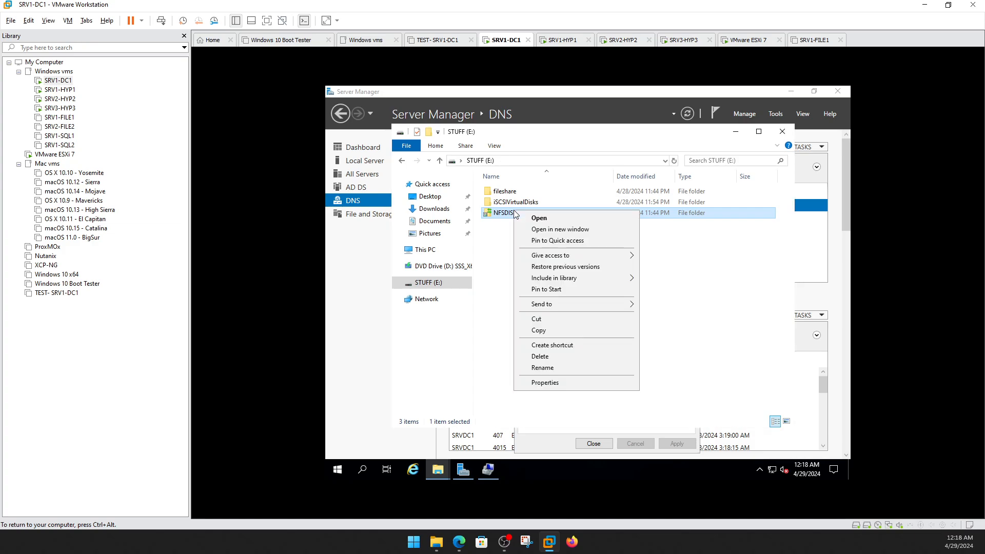
click(557, 382)
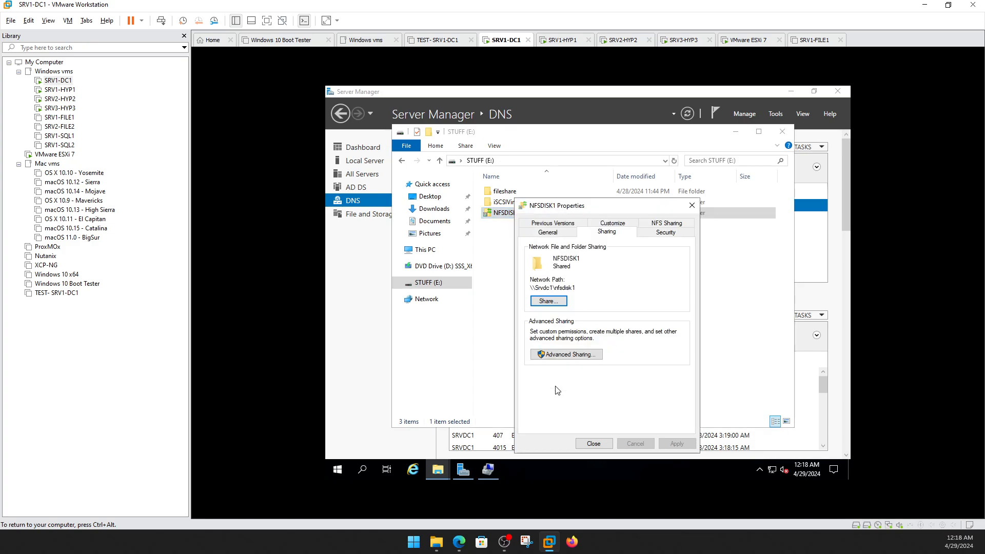
click(564, 359)
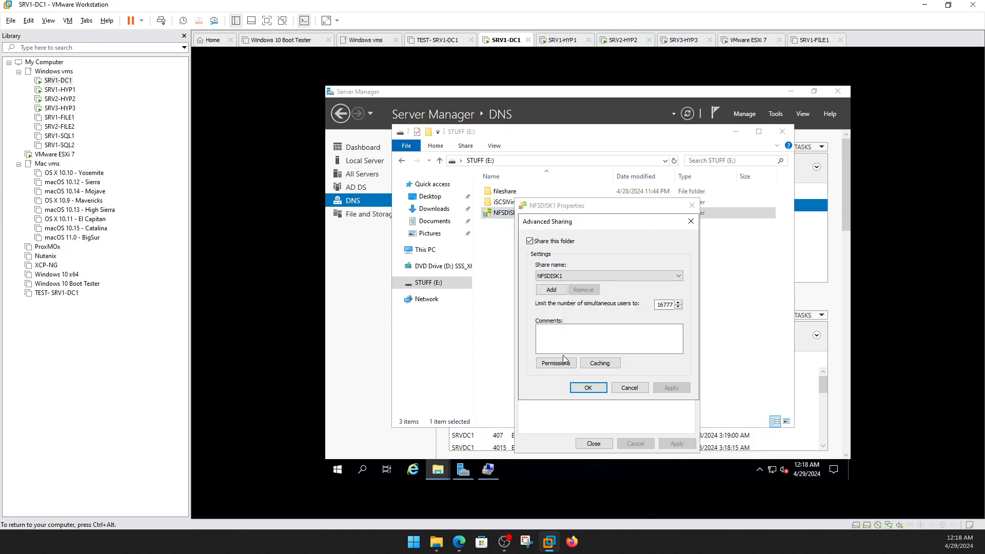
click(563, 290)
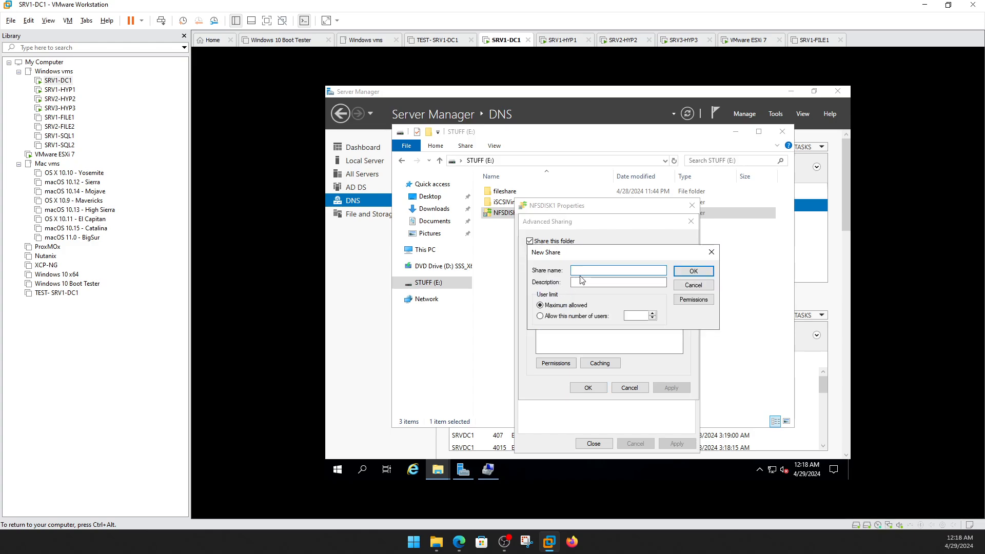
text(REPO)
click(694, 271)
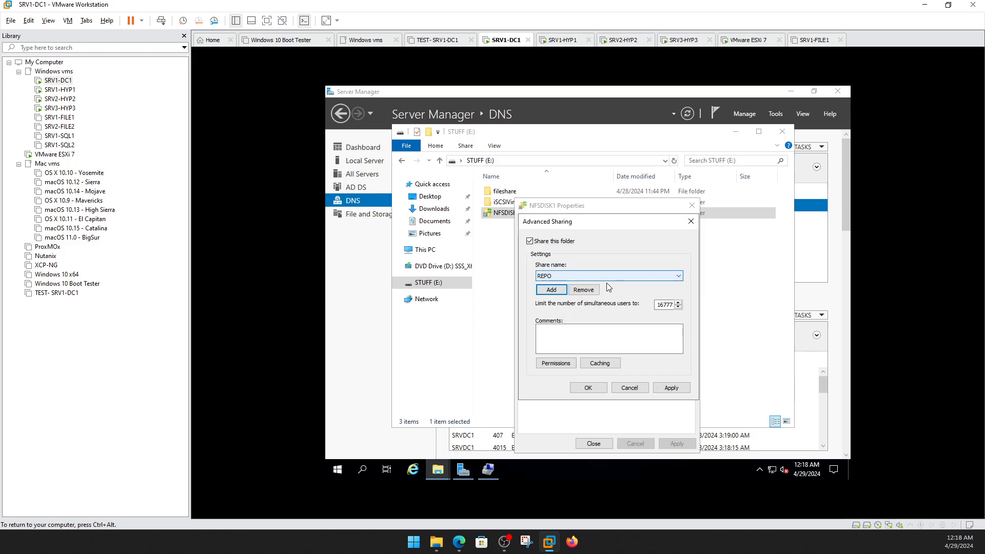
click(678, 276)
click(587, 290)
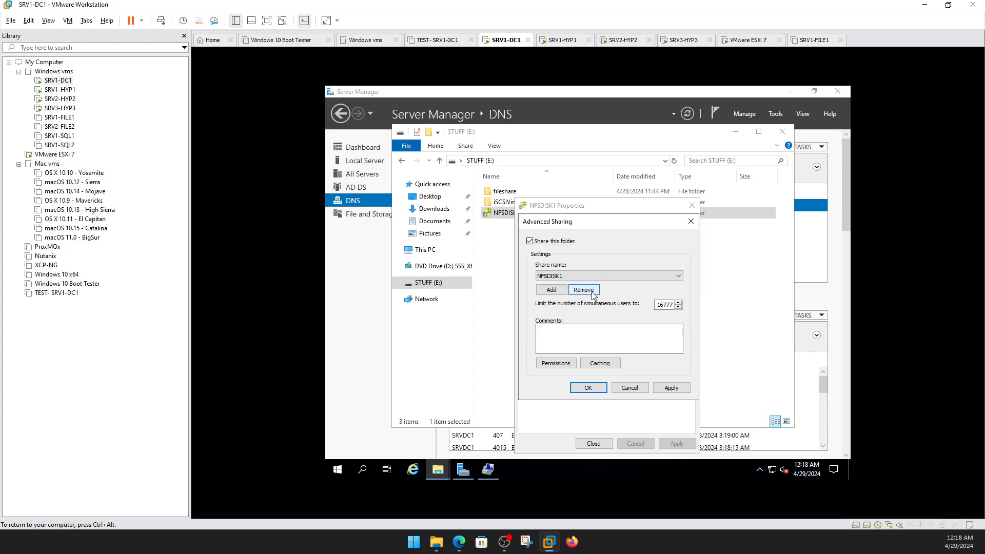
click(589, 290)
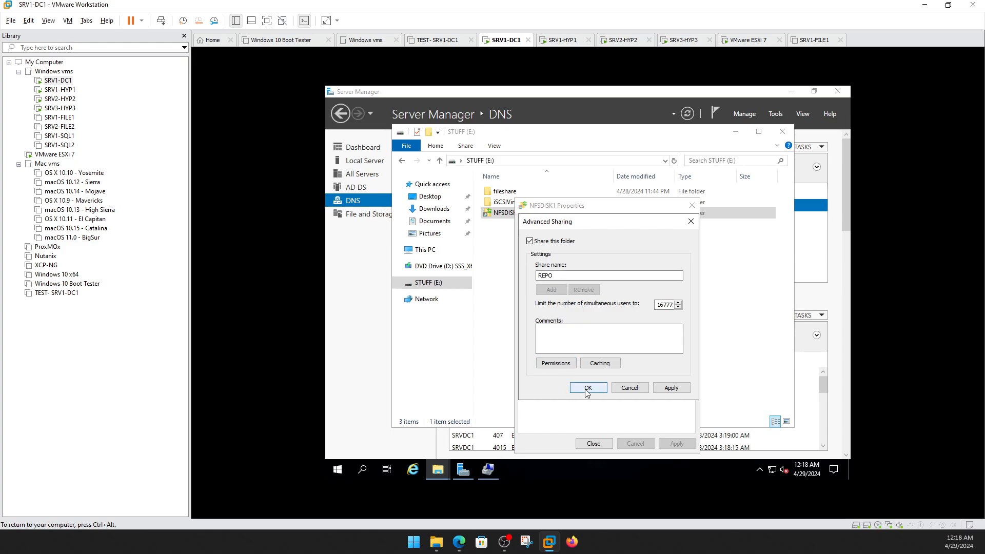
Give Everyone Full Control on the REPO share and apply the settings.
click(568, 366)
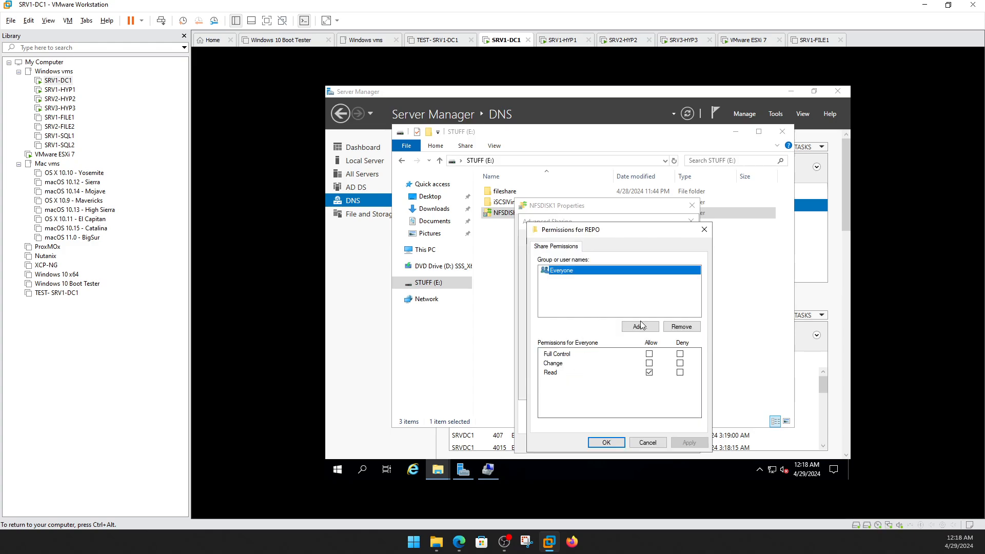
click(650, 355)
click(616, 440)
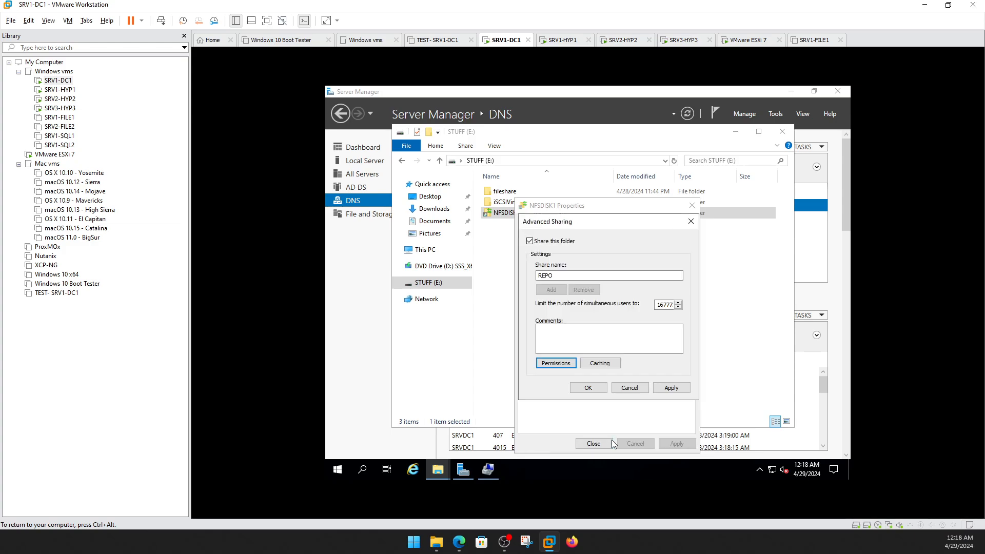
click(589, 388)
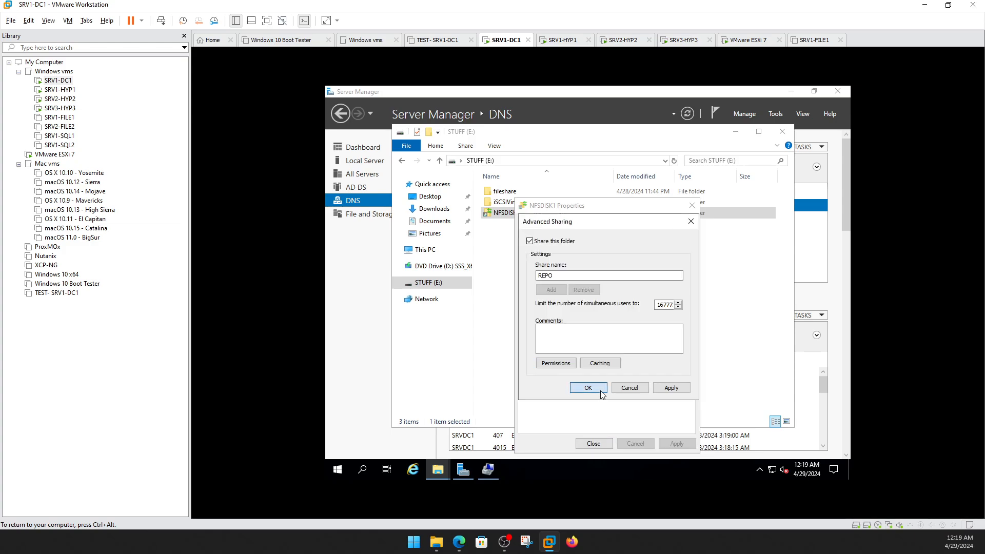
click(594, 444)
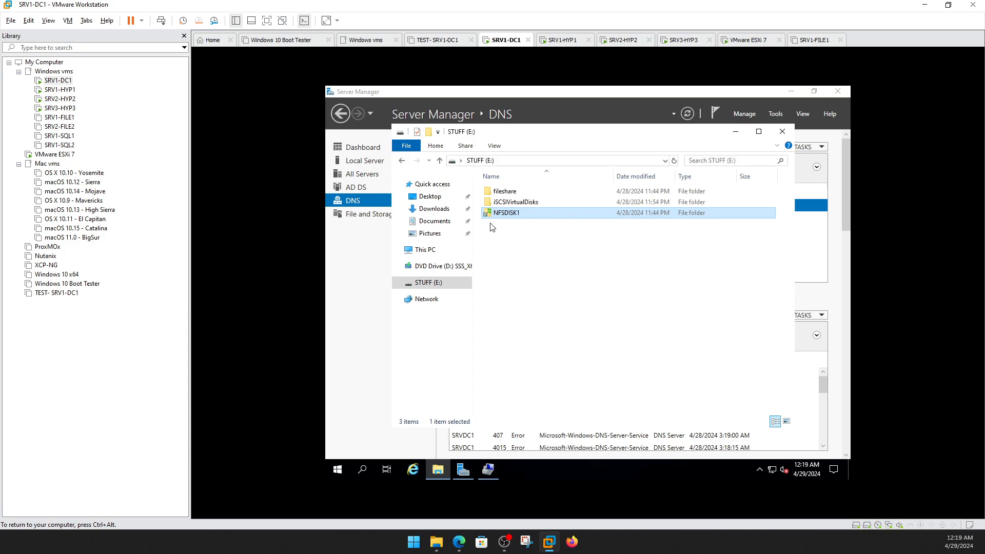
On SRV1-HYP1, sign in as Administrator and open the repo share at \\192.168.2.170.
click(60, 89)
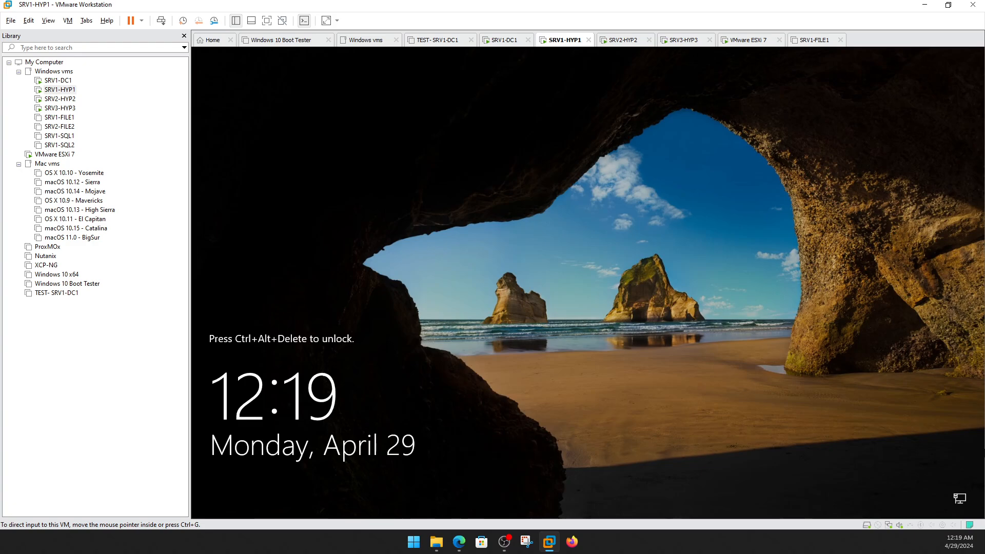
key(ctrl+alt+Insert)
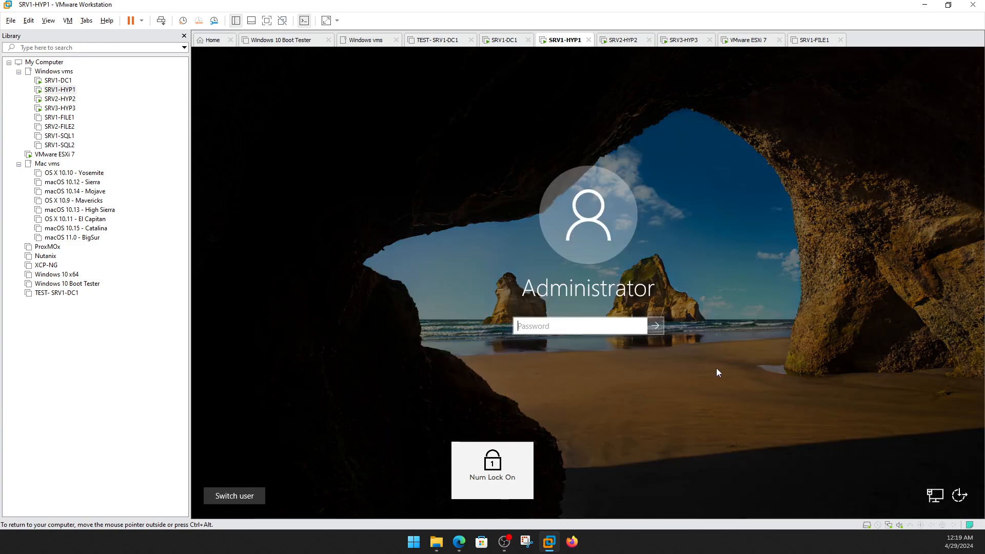
text(P)
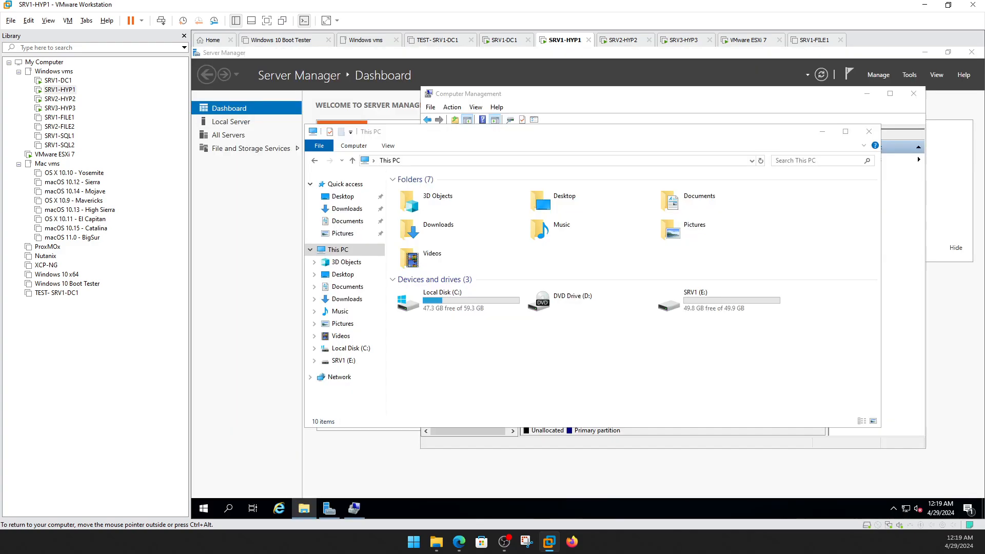
click(498, 160)
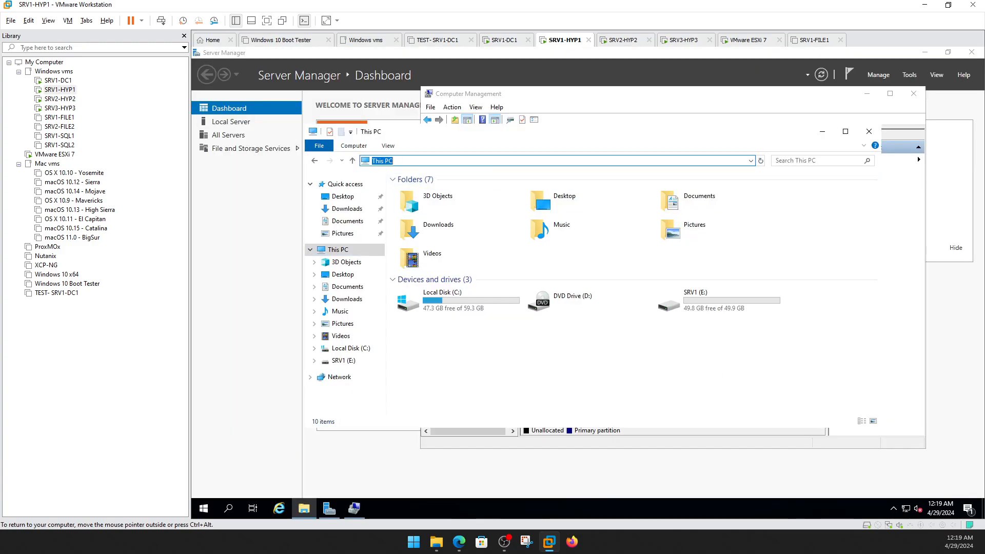
text(\\192.168)
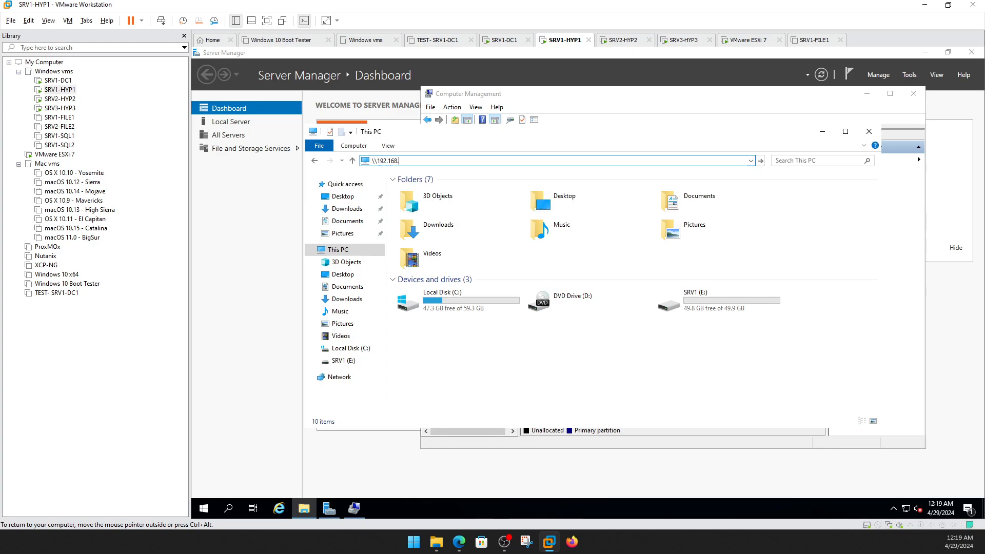
text(.2.170)
key(Return)
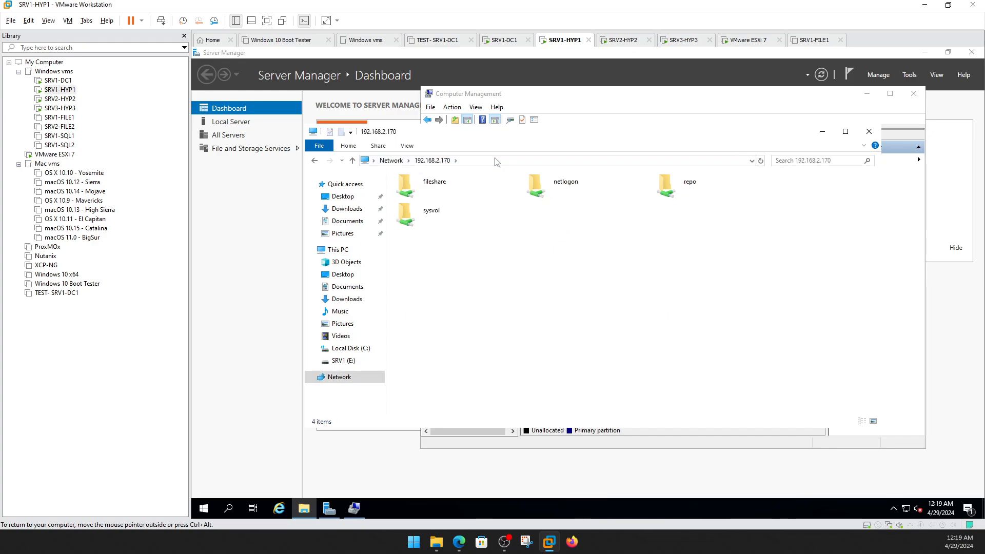
double_click(698, 181)
Mount the Windows Server 2022 ISO from the repo share, accepting the security warning.
right_click(515, 193)
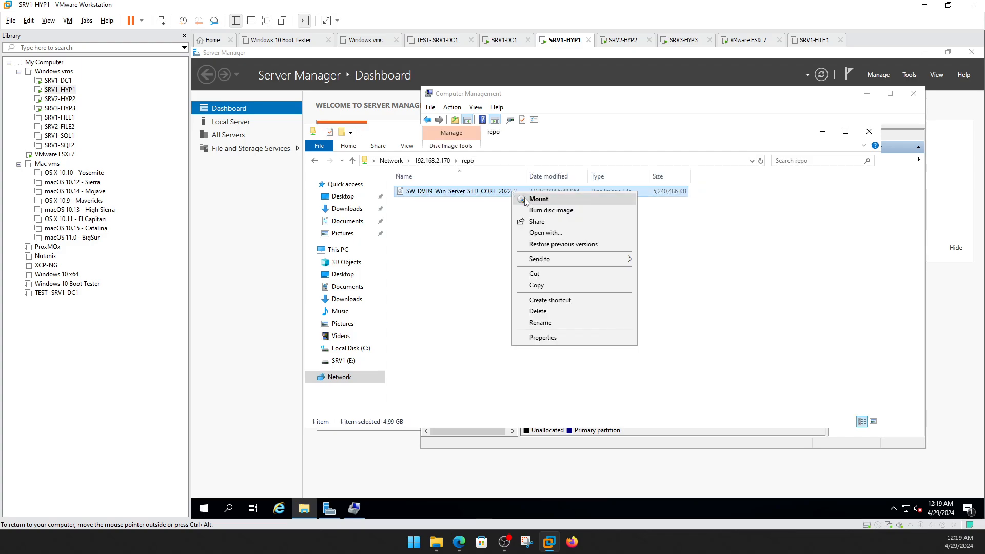
click(525, 200)
click(620, 287)
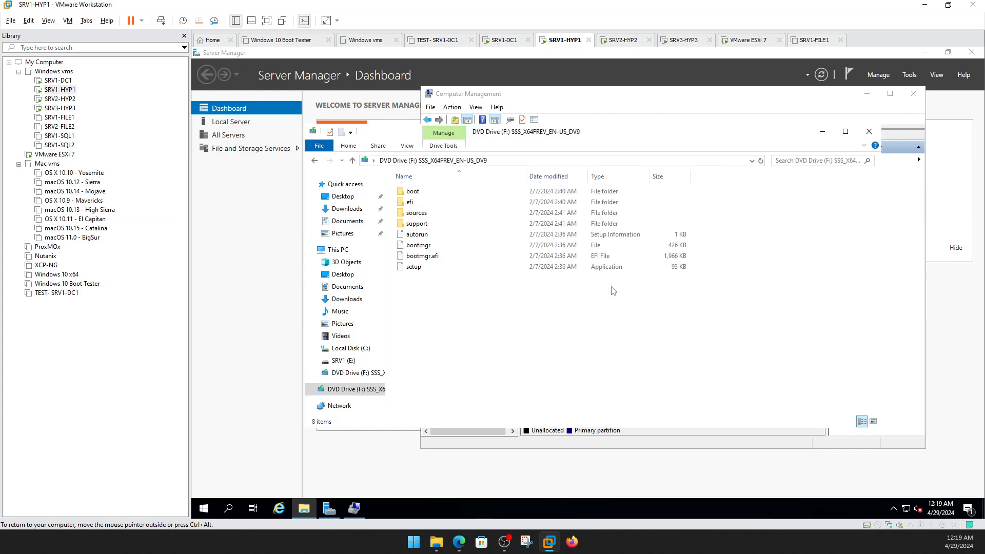
Eject the mounted DVD drive and close Computer Management and Server Manager.
right_click(373, 392)
click(380, 354)
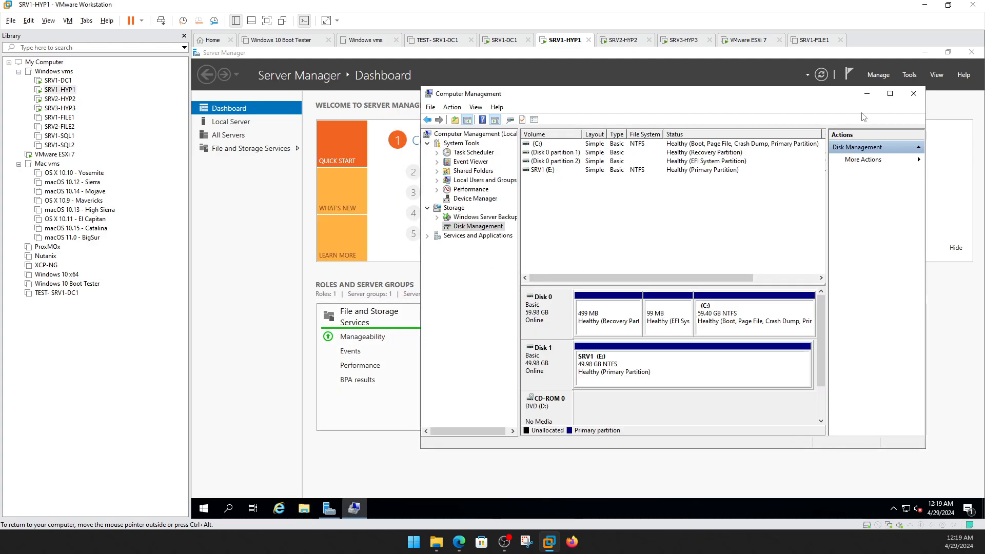
click(914, 94)
click(973, 53)
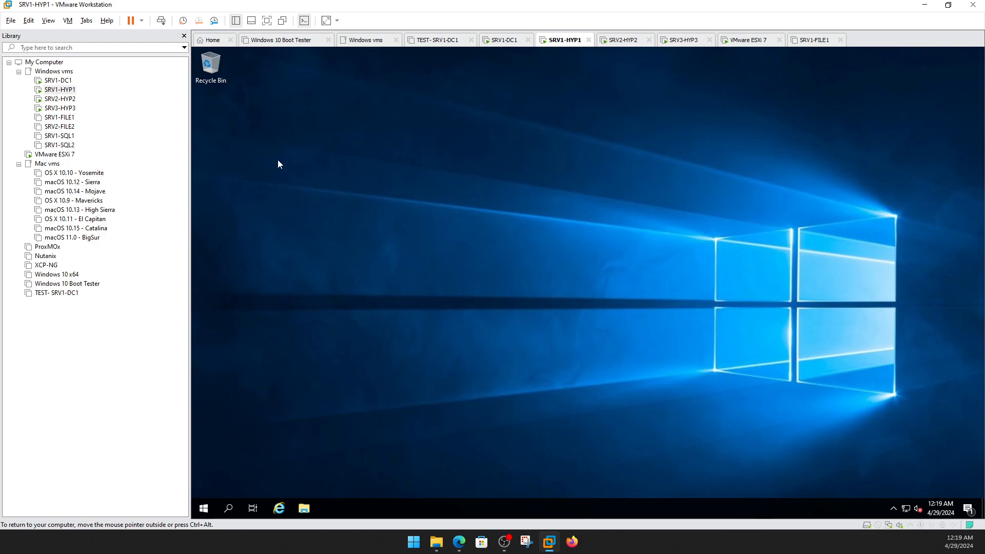
Close the STUFF (E:) window on SRV1-DC1, then switch to the VMware ESXi 7 console.
click(62, 84)
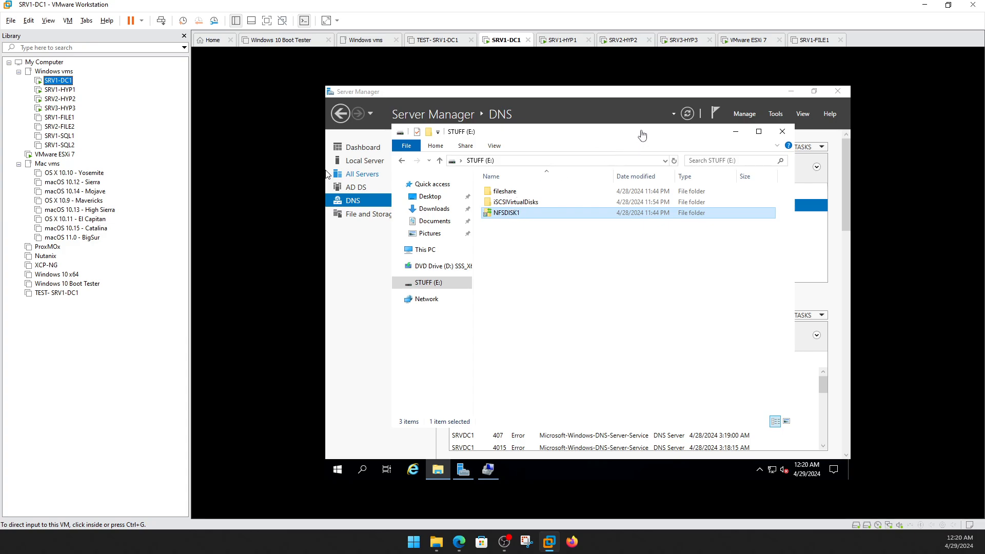
click(641, 136)
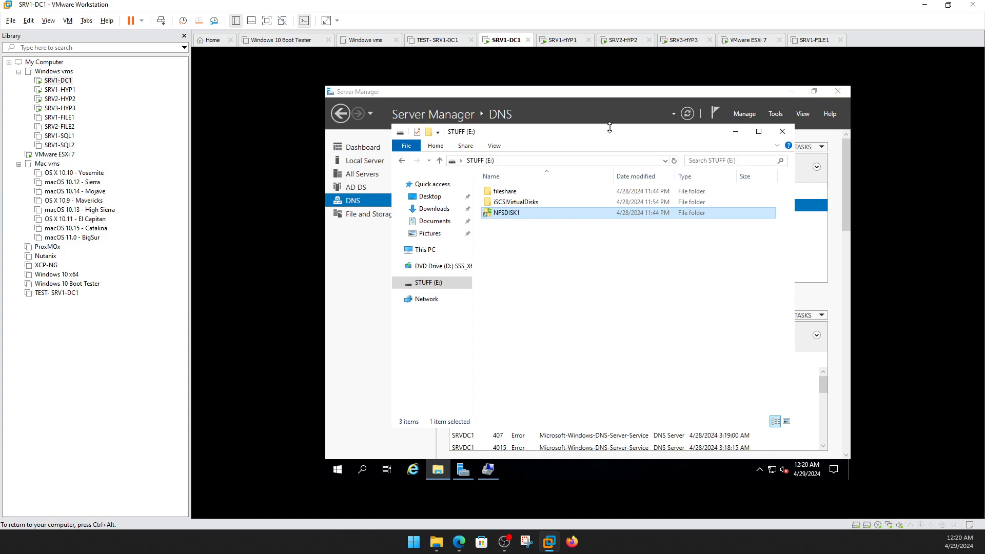
drag(608, 129, 613, 142)
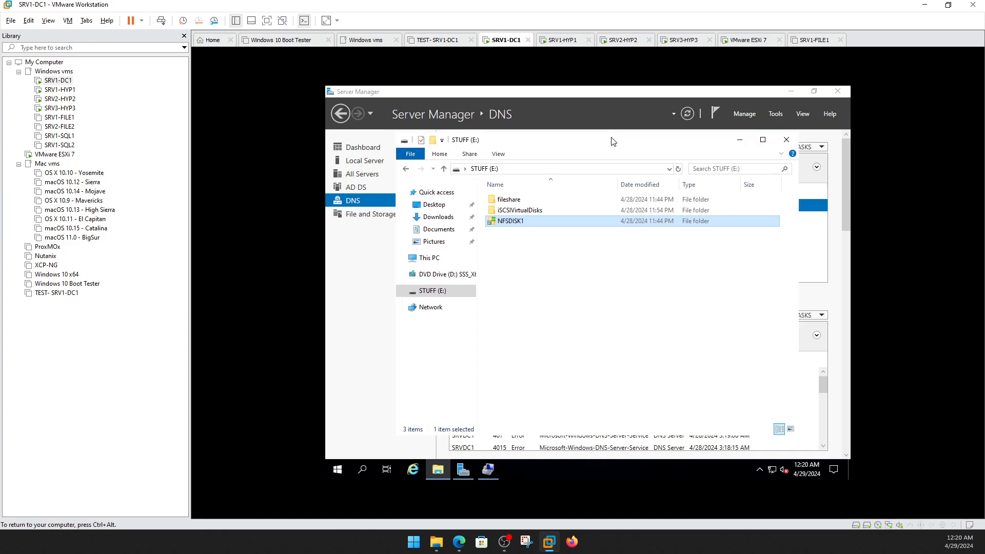
click(787, 140)
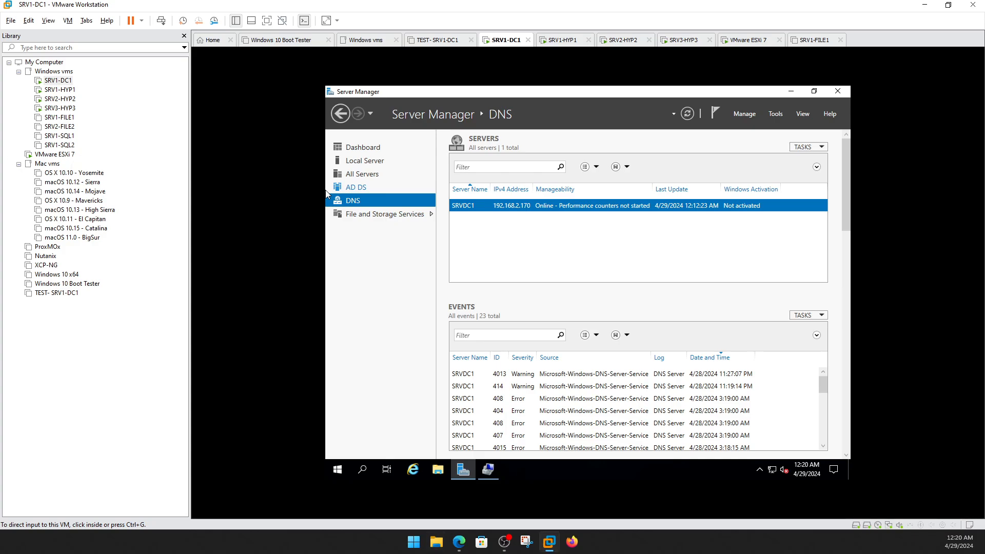
key(alt+Tab)
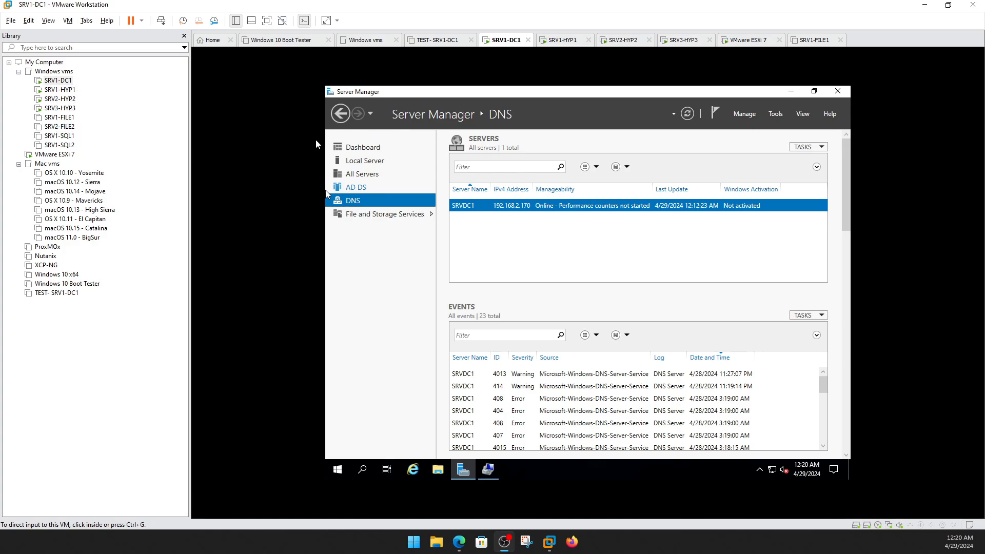
click(68, 156)
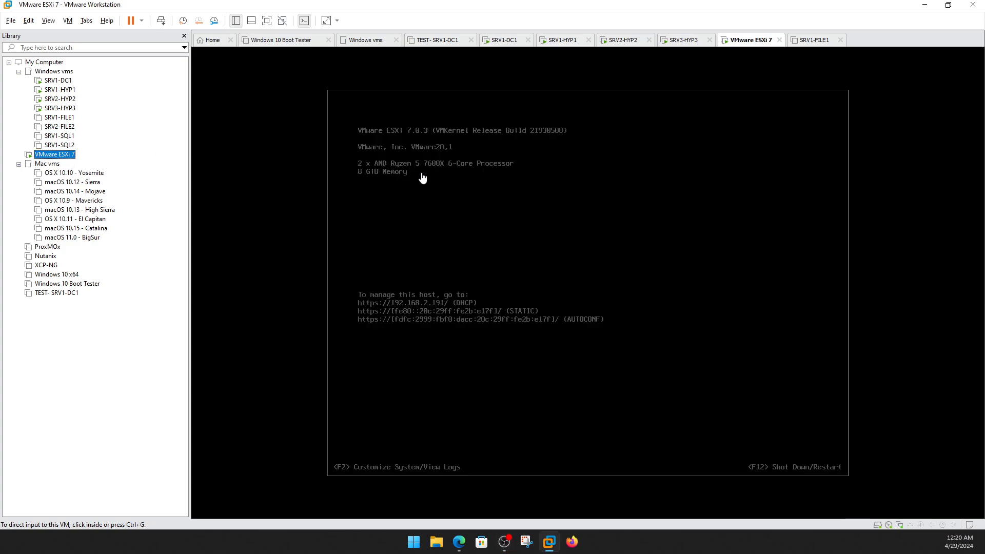
Return to the SRV1-DC1 VM, showing Server Manager's DNS page with SRVDC1 online.
click(57, 81)
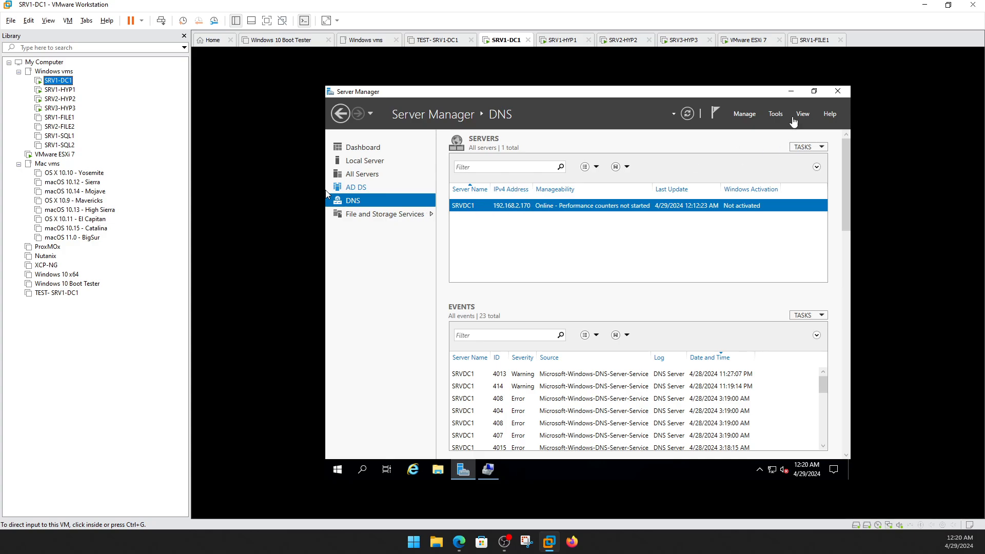
Start the Microsoft iSCSI service on SRV1-DC1 via the iSCSI Initiator.
click(782, 113)
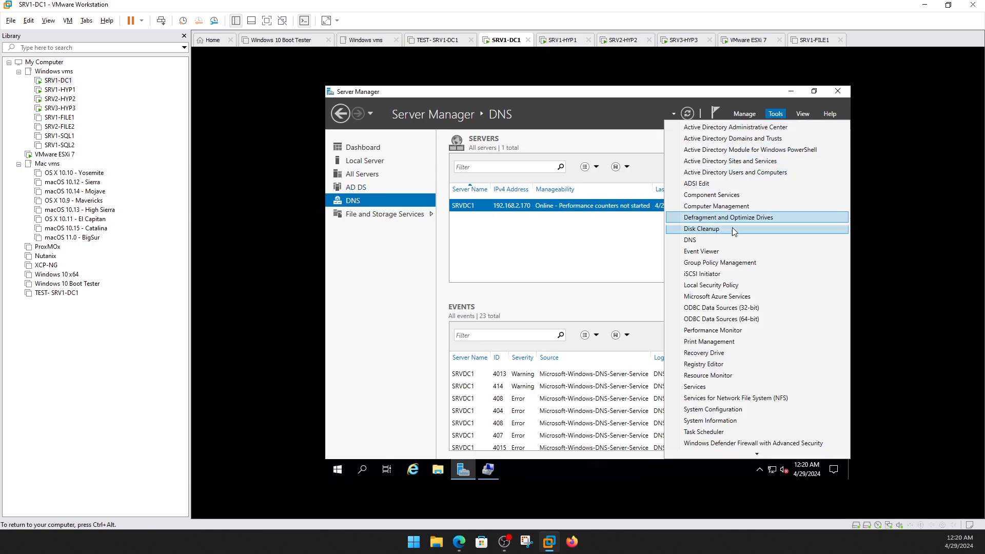
click(714, 275)
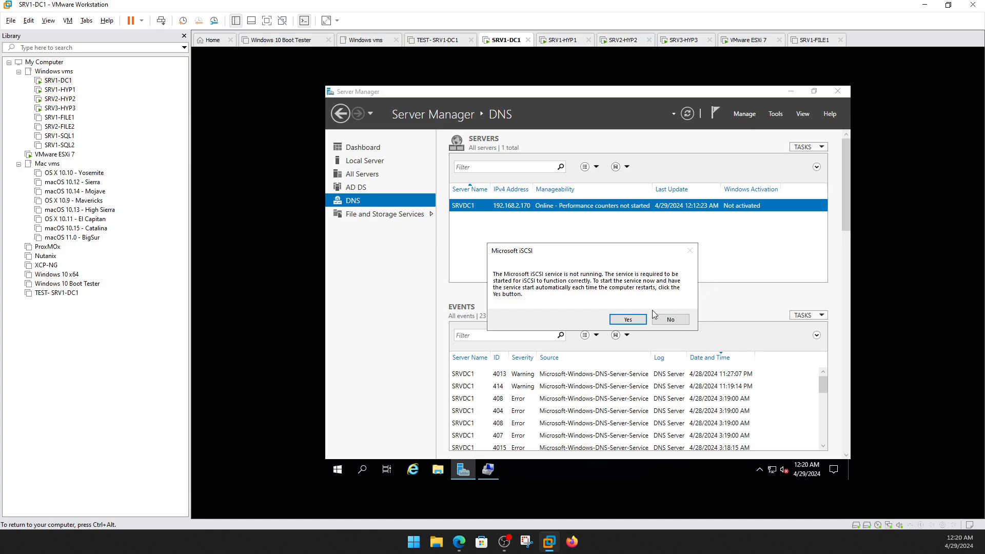
click(661, 320)
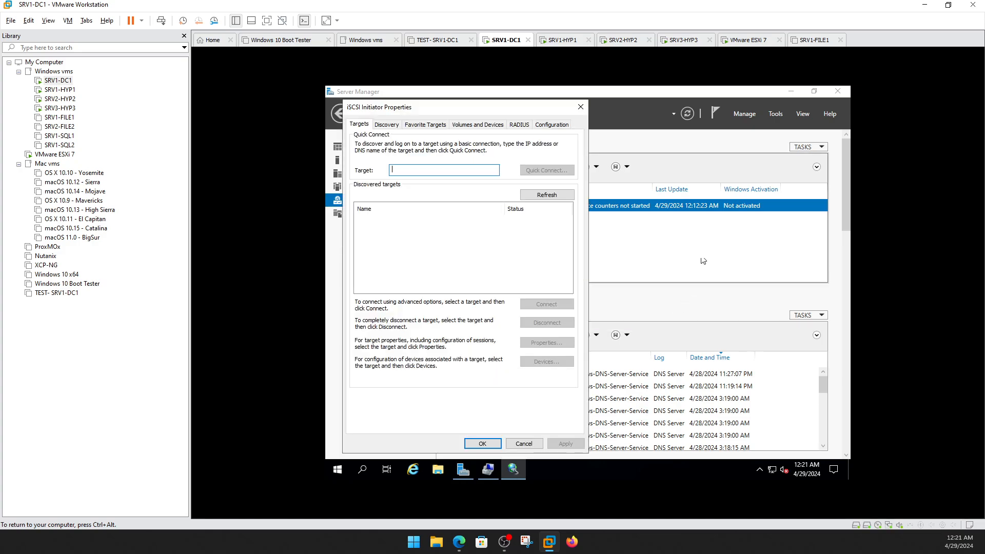
click(580, 108)
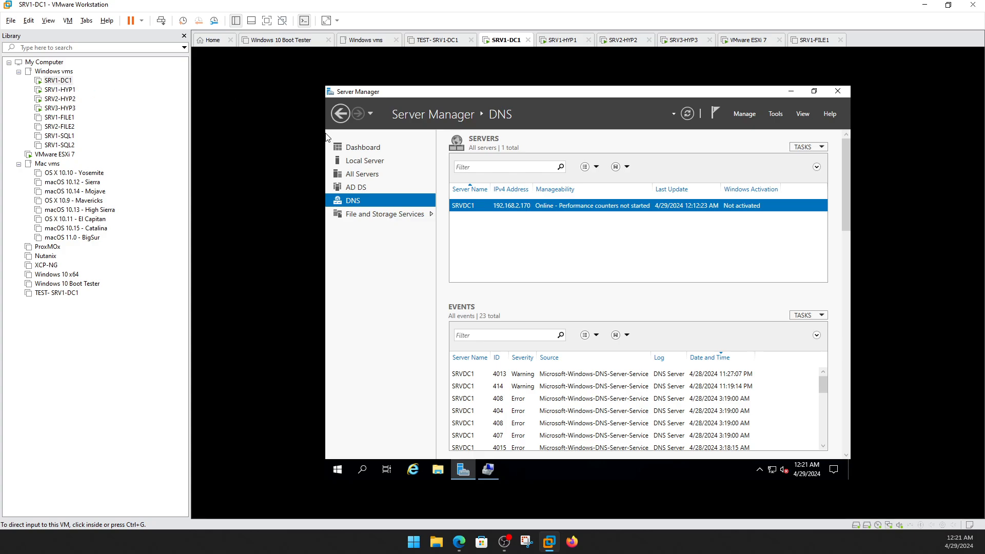
Check the iSCSI page lists vmdisk1 as Not Connected, then switch to SRV1-HYP1.
click(364, 221)
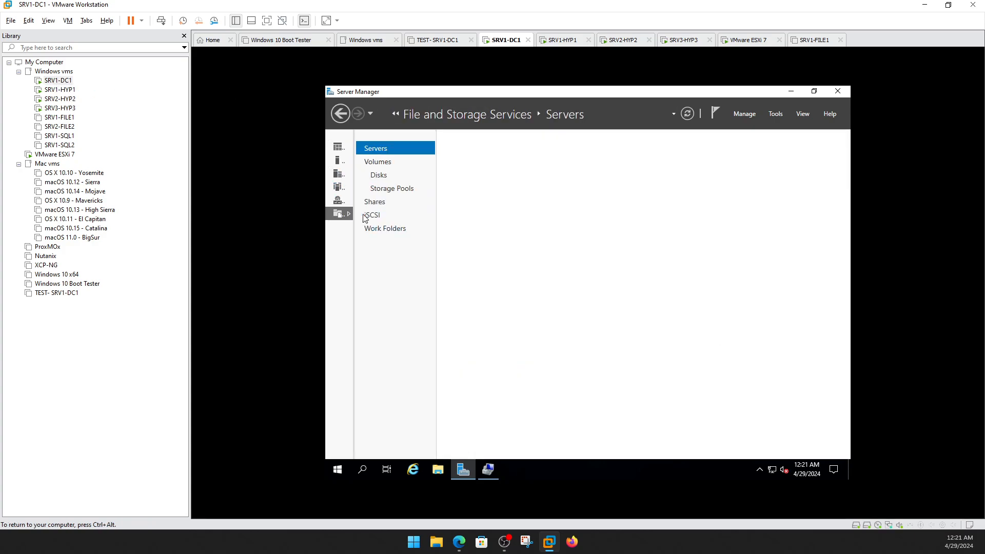
click(378, 219)
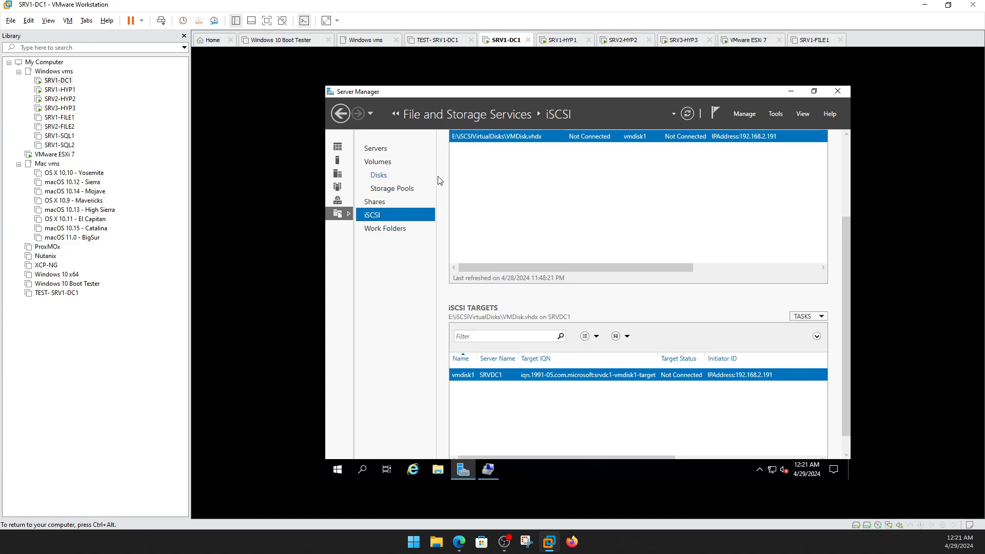
click(59, 90)
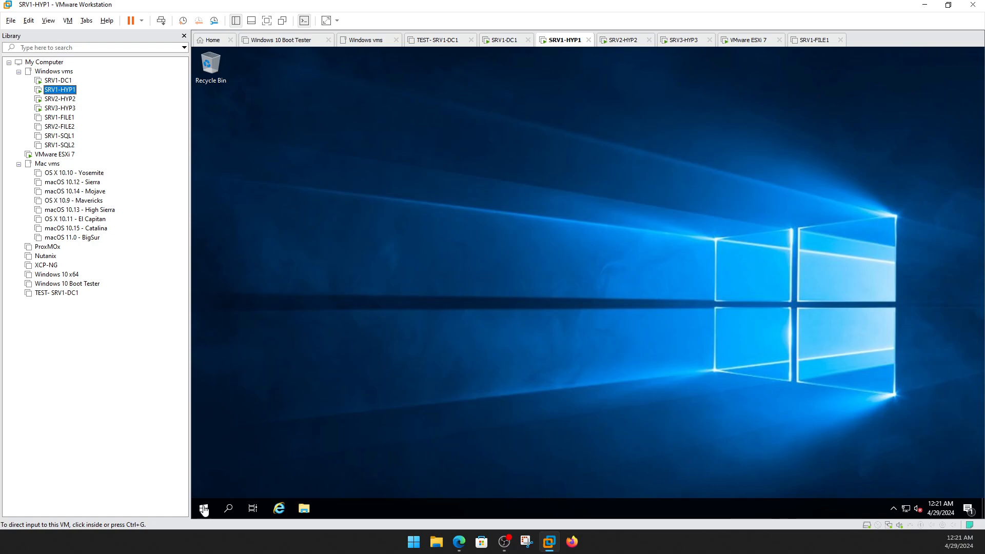
click(204, 507)
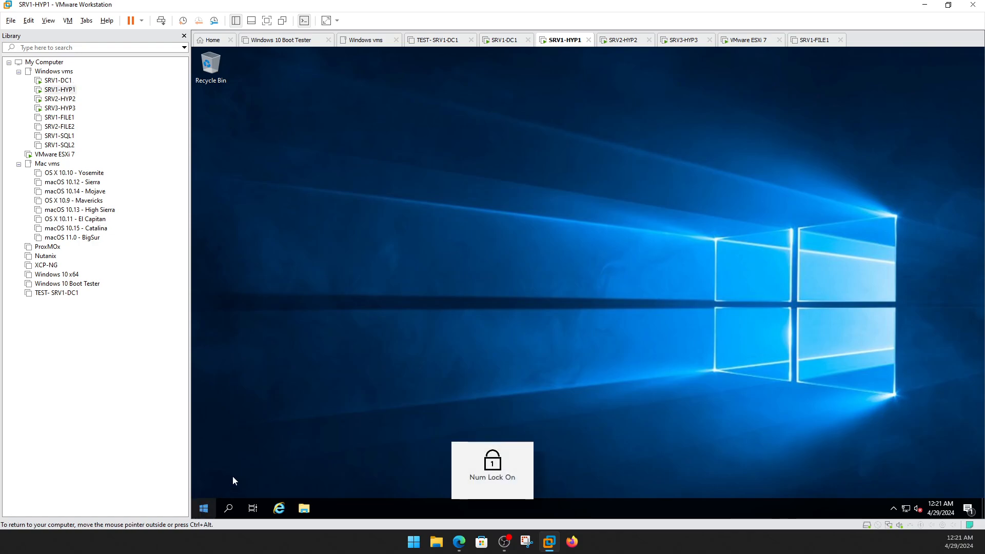